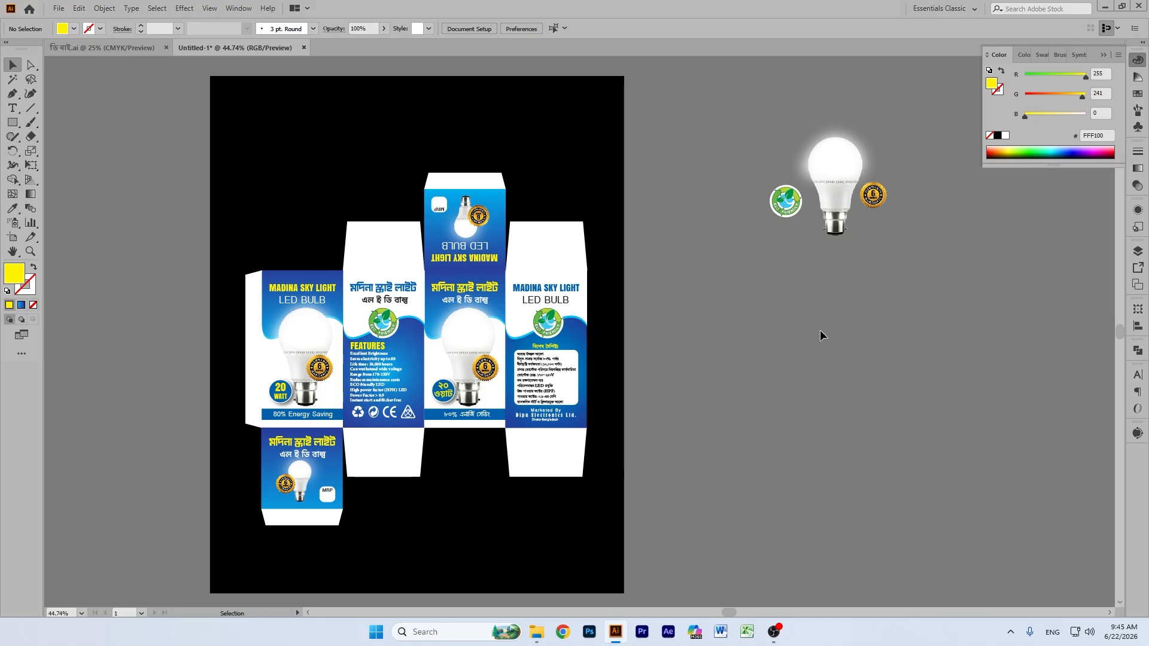
Step: Examine the finished LED bulb box design, checking its closing flaps, glue tab, side panel and bottom flap
key("ctrl+plus")
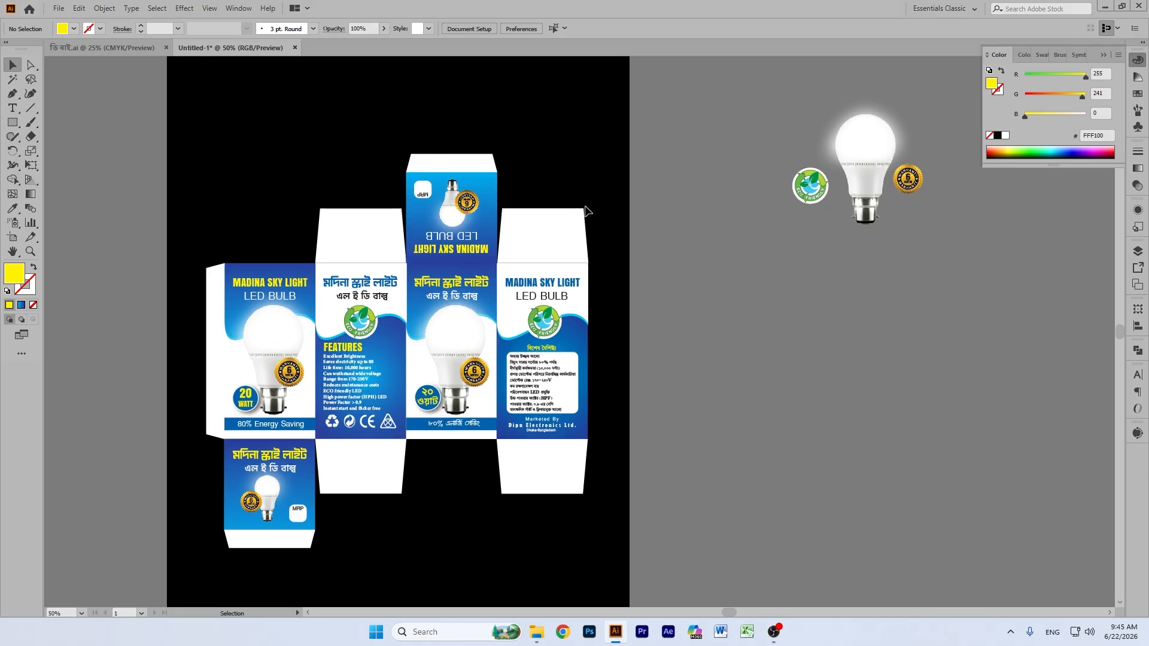
left_click(13, 251)
left_click_drag(523, 276, 536, 257)
left_click(12, 64)
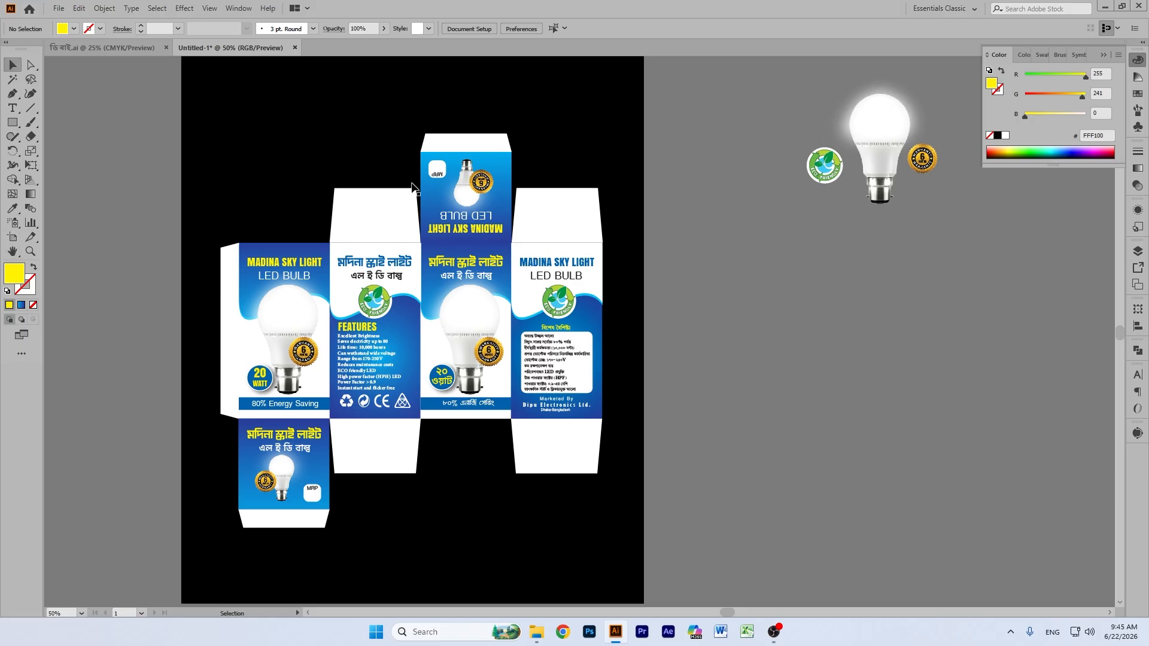
left_click(457, 174)
left_click(723, 279)
left_click(435, 144)
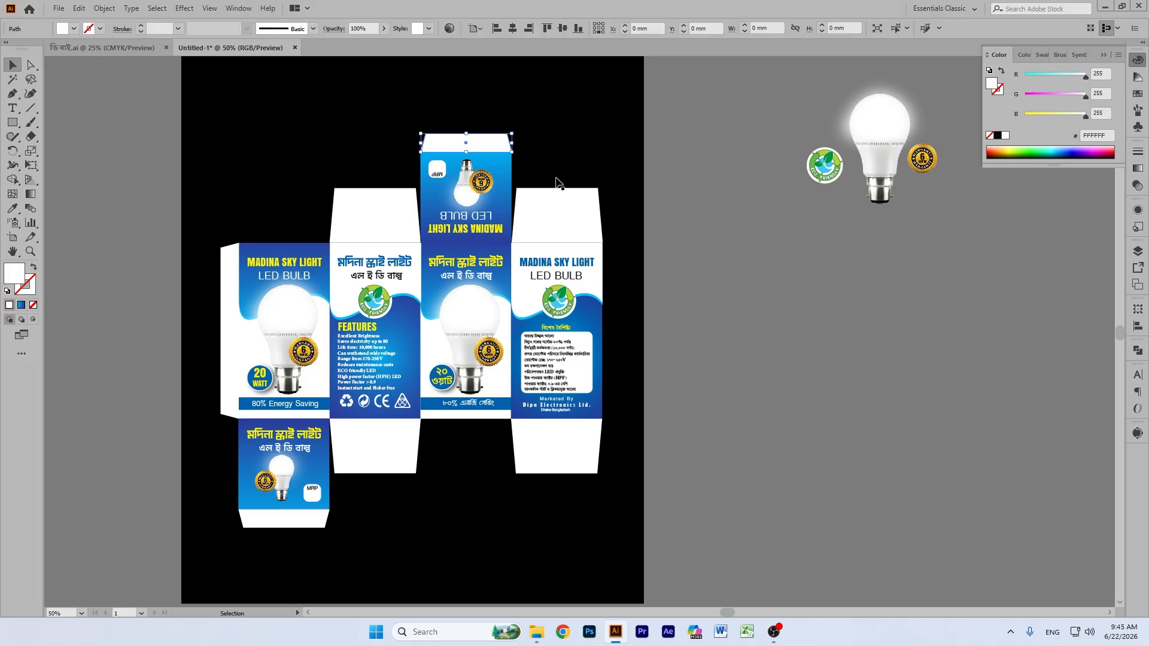
left_click(820, 278)
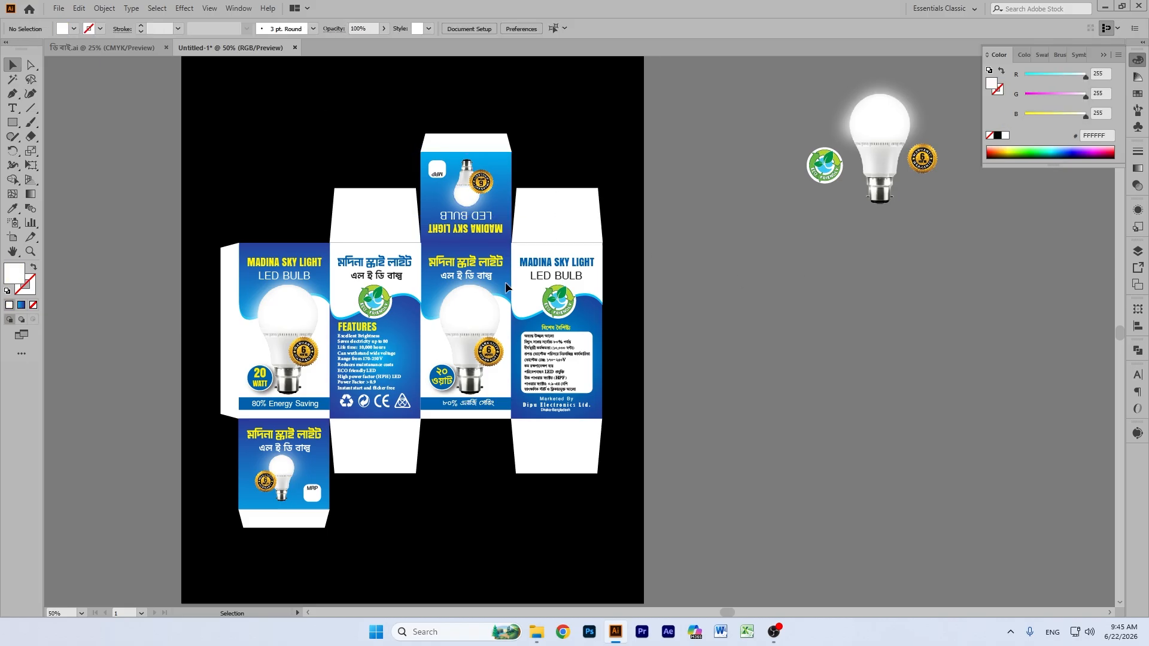
left_click(401, 206)
left_click(892, 272)
left_click(237, 290)
left_click(778, 309)
left_click(264, 260)
left_click(770, 326)
left_click(227, 306)
left_click(828, 316)
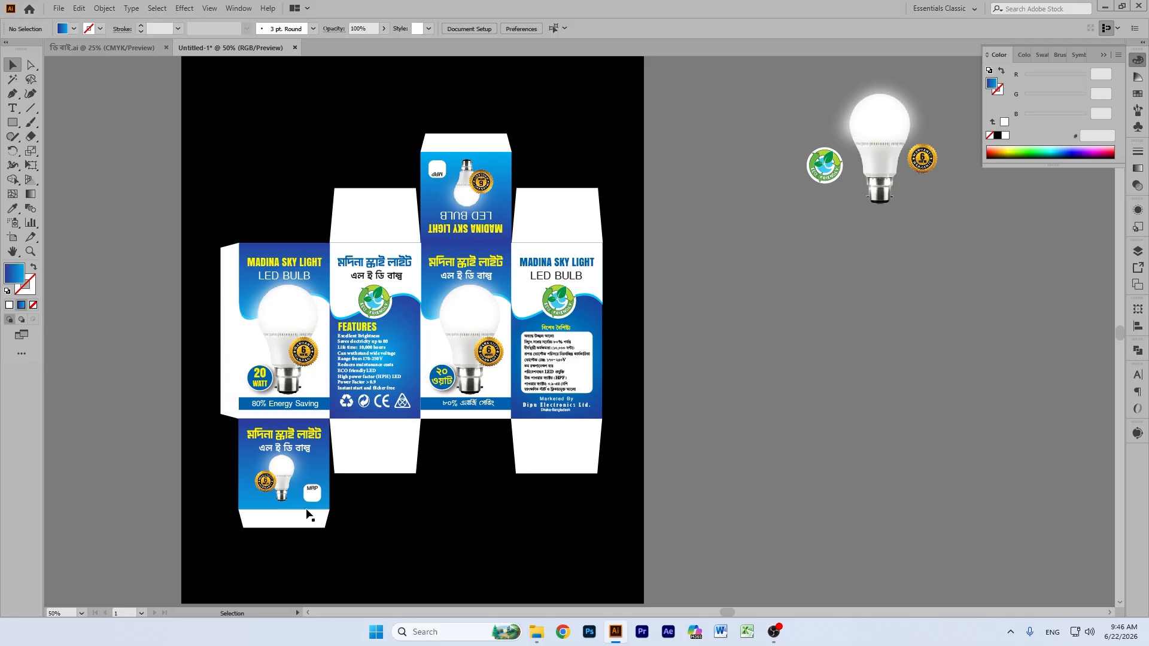
left_click(298, 530)
left_click(785, 386)
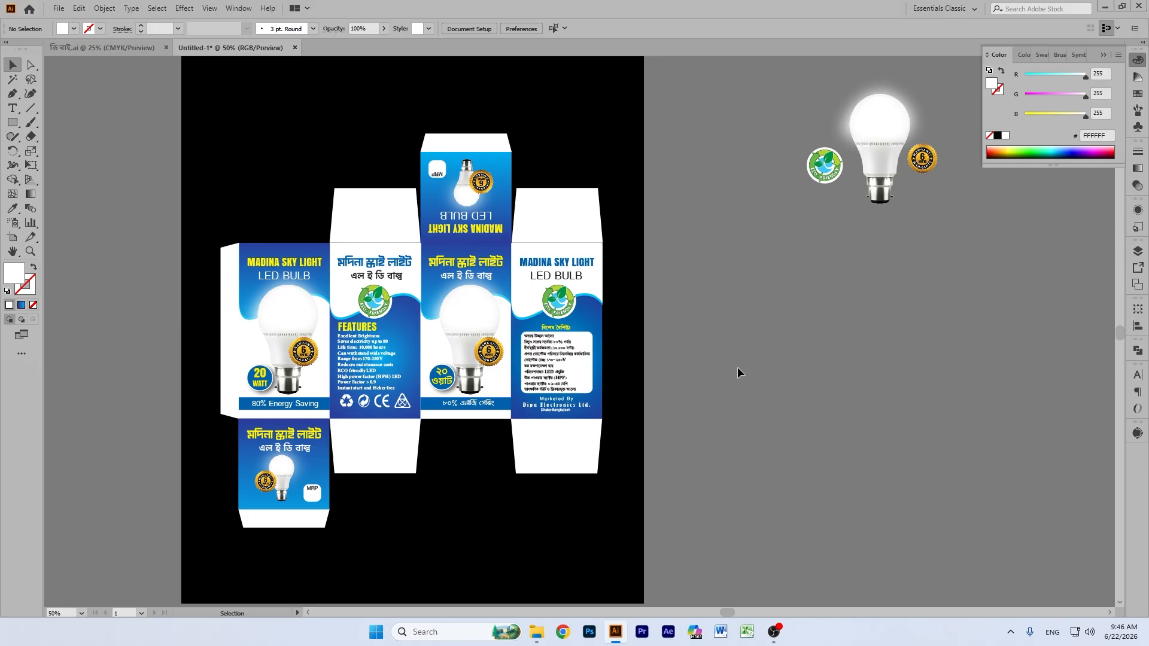
Step: Select all the artwork of the box design to inspect its object outlines, and deselect it
scroll(738, 368, "down", 3)
scroll(737, 368, "up", 2)
key("ctrl+a")
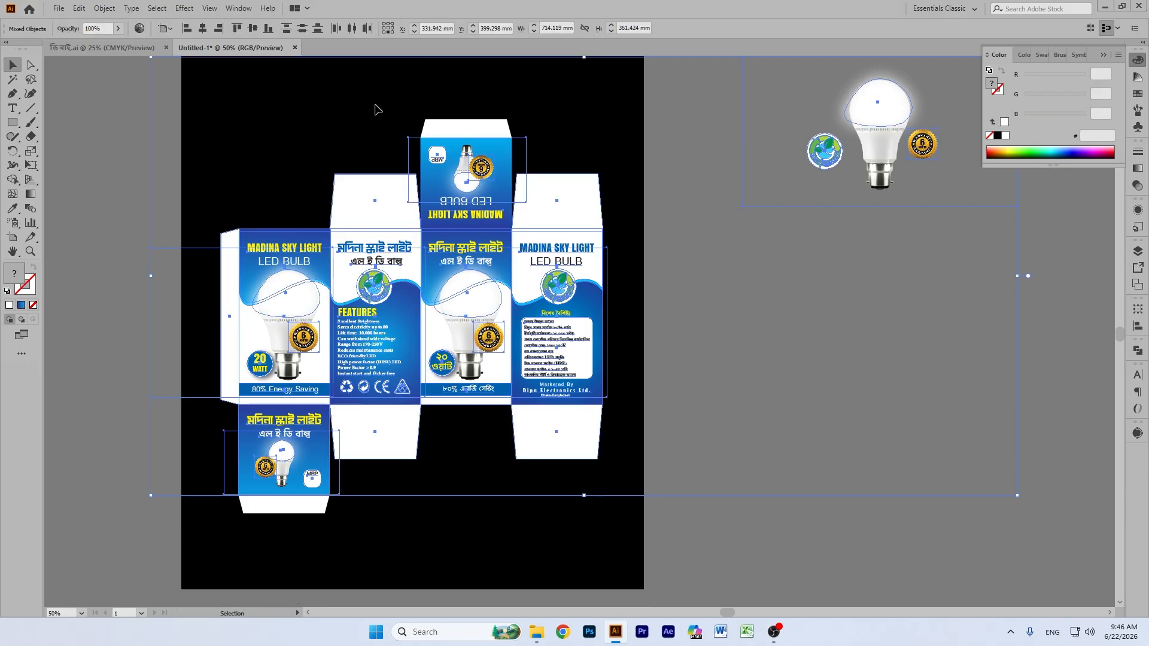
left_click(698, 157)
key("ctrl+a")
key("ctrl+shift+a")
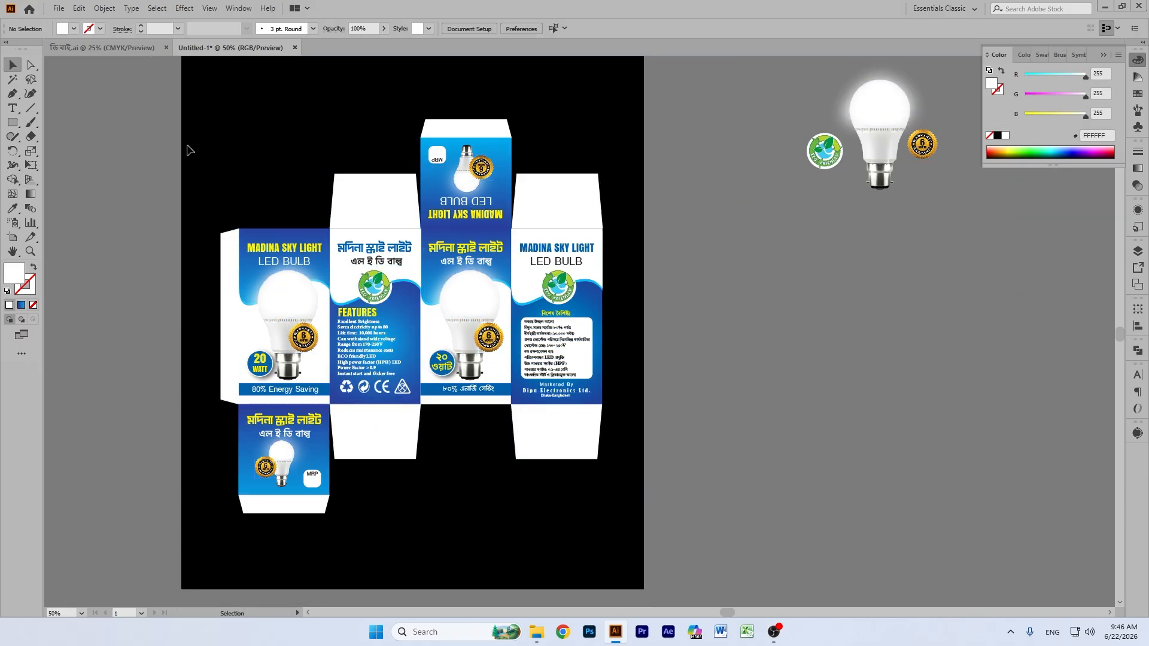
Step: Switch to the CMYK document and examine the overall layout of the blank box die-line
left_click(106, 53)
left_click(13, 252)
left_click_drag(498, 236, 502, 235)
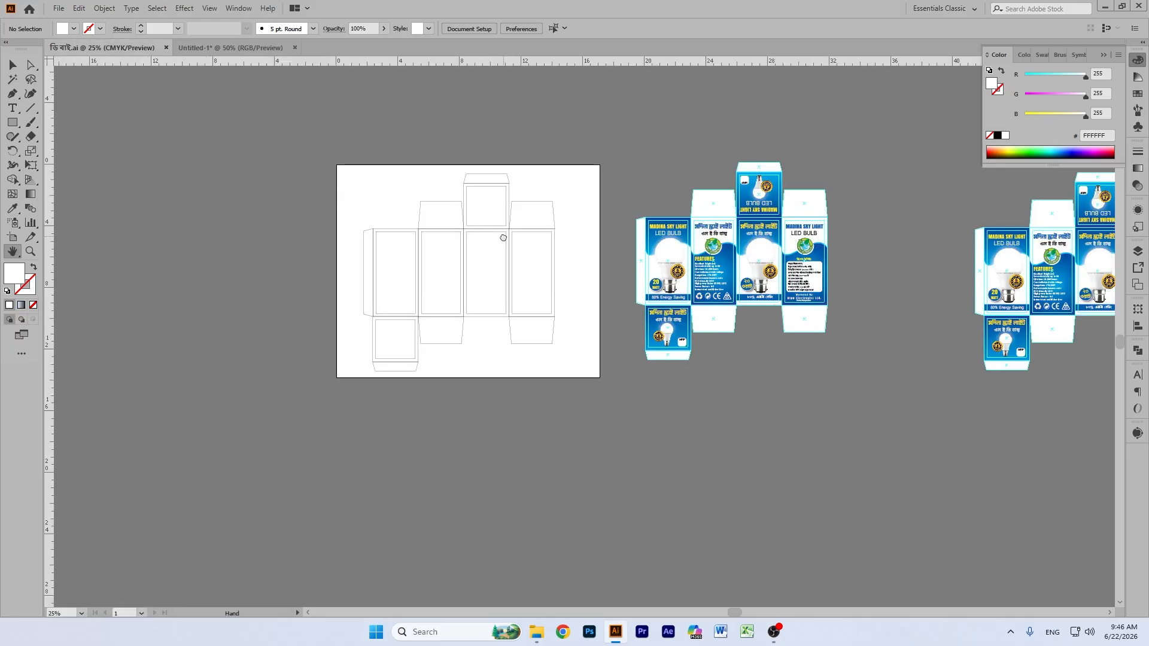
key("ctrl+equal")
left_click_drag(555, 223, 705, 254)
left_click(12, 64)
left_click_drag(323, 110, 728, 429)
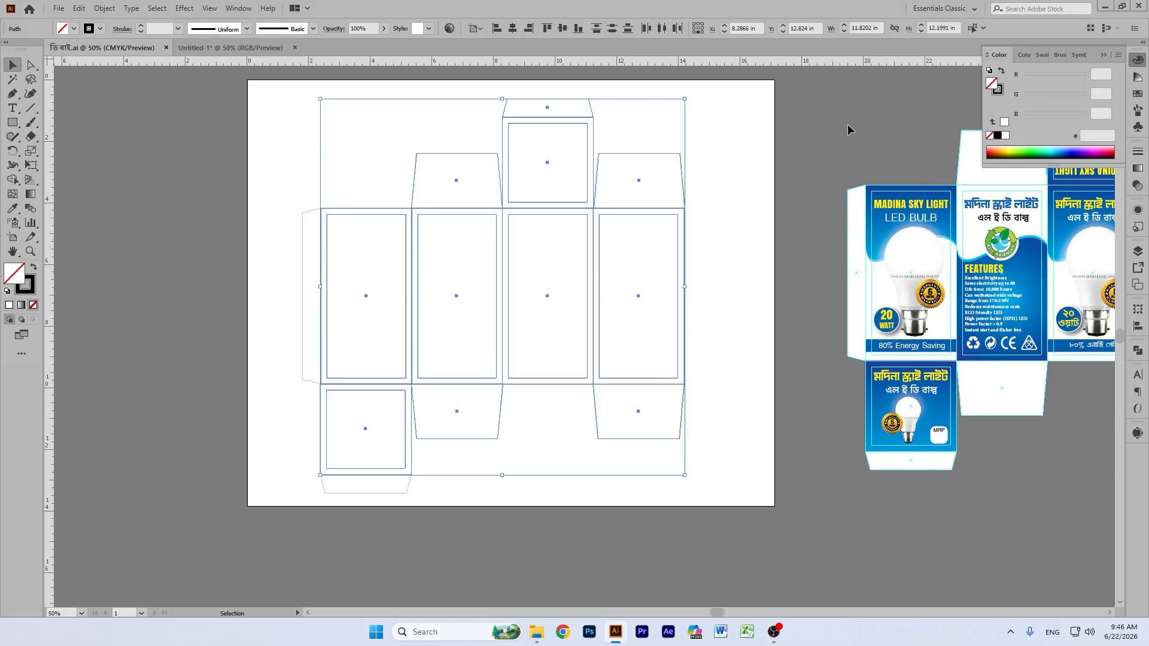
left_click(232, 134)
left_click_drag(312, 197, 694, 483)
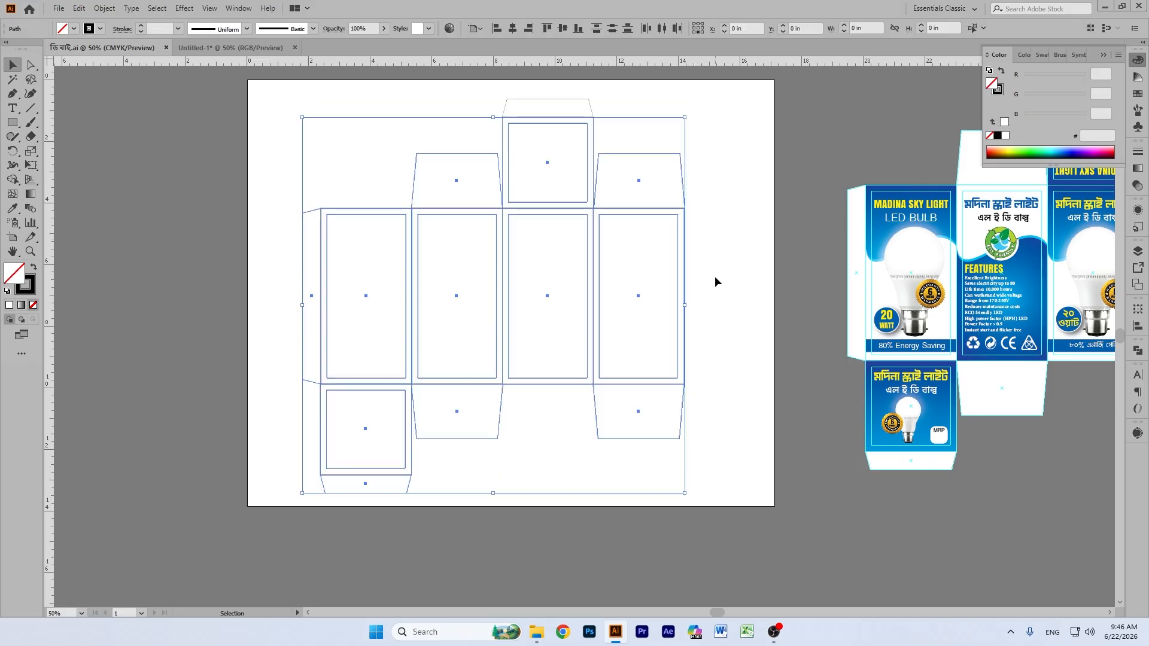
left_click(823, 134)
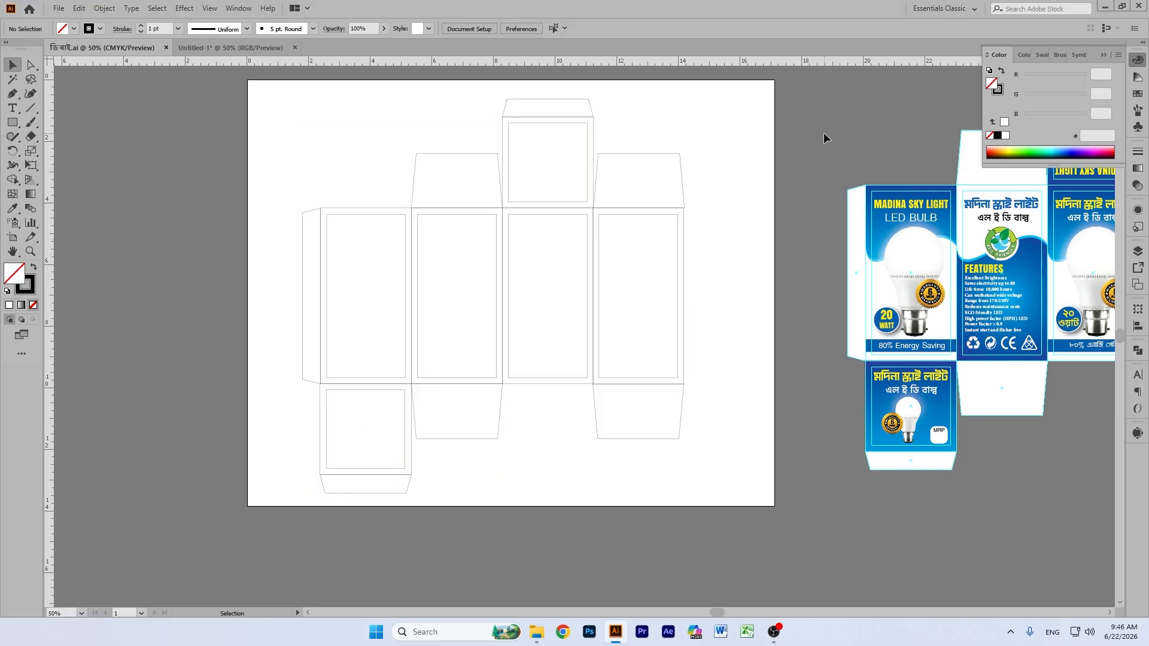
Step: Inspect the die-line's individual flap and panel outlines, as well as the panels as a group
left_click(432, 157)
left_click(813, 123)
left_click(386, 323)
left_click(801, 139)
left_click_drag(248, 128, 759, 490)
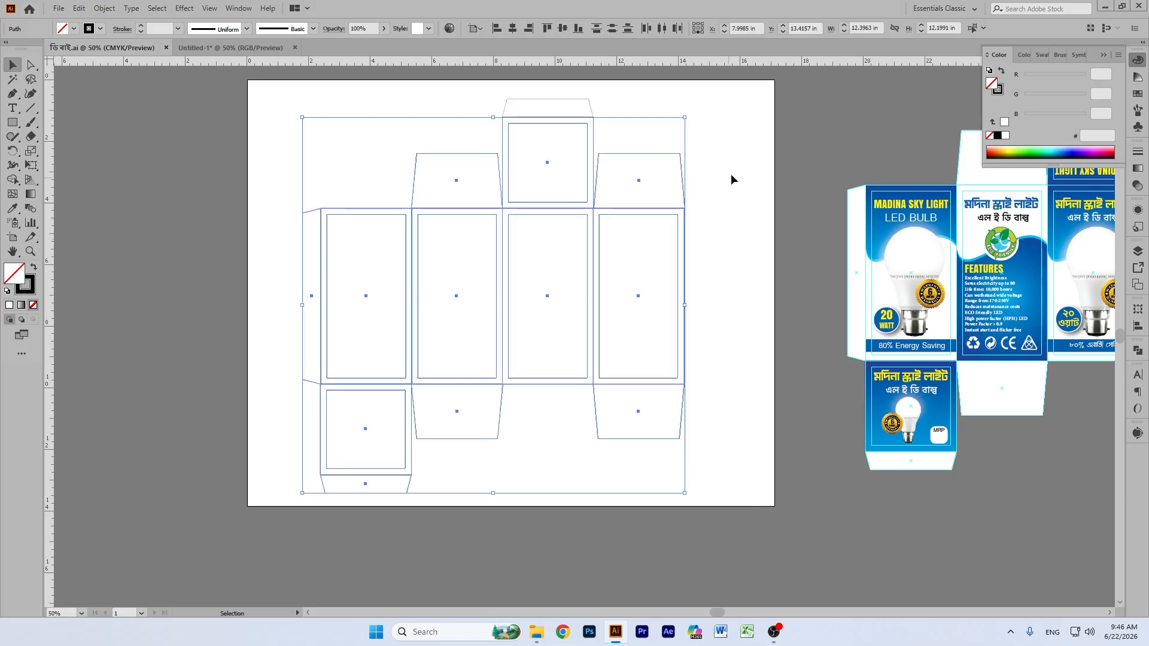
left_click(779, 141)
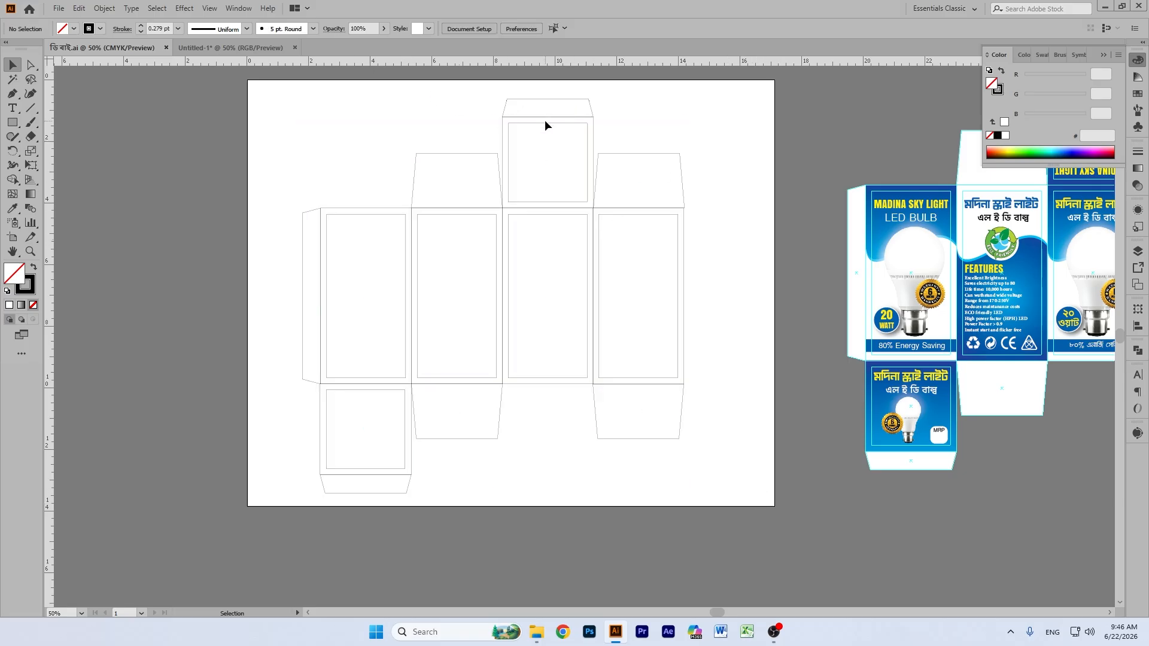
left_click_drag(299, 138, 693, 347)
left_click(760, 151)
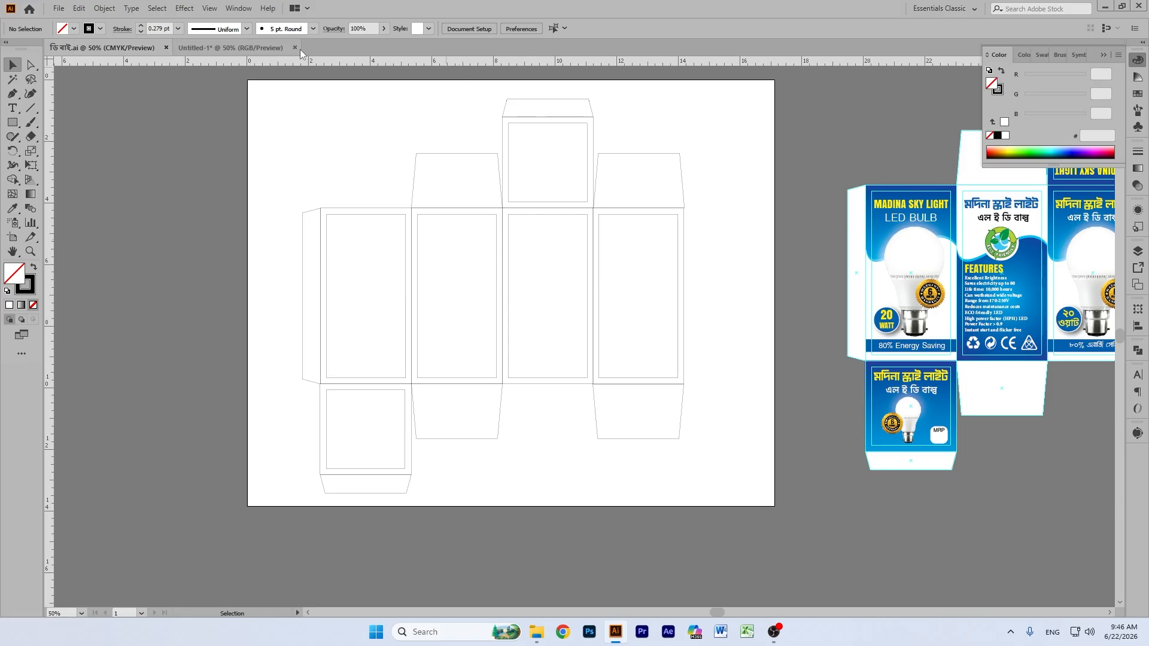
Step: In the Untitled-1 document, ready the Rectangle tool over empty canvas with no fill and a 0.5 pt black stroke
left_click(270, 45)
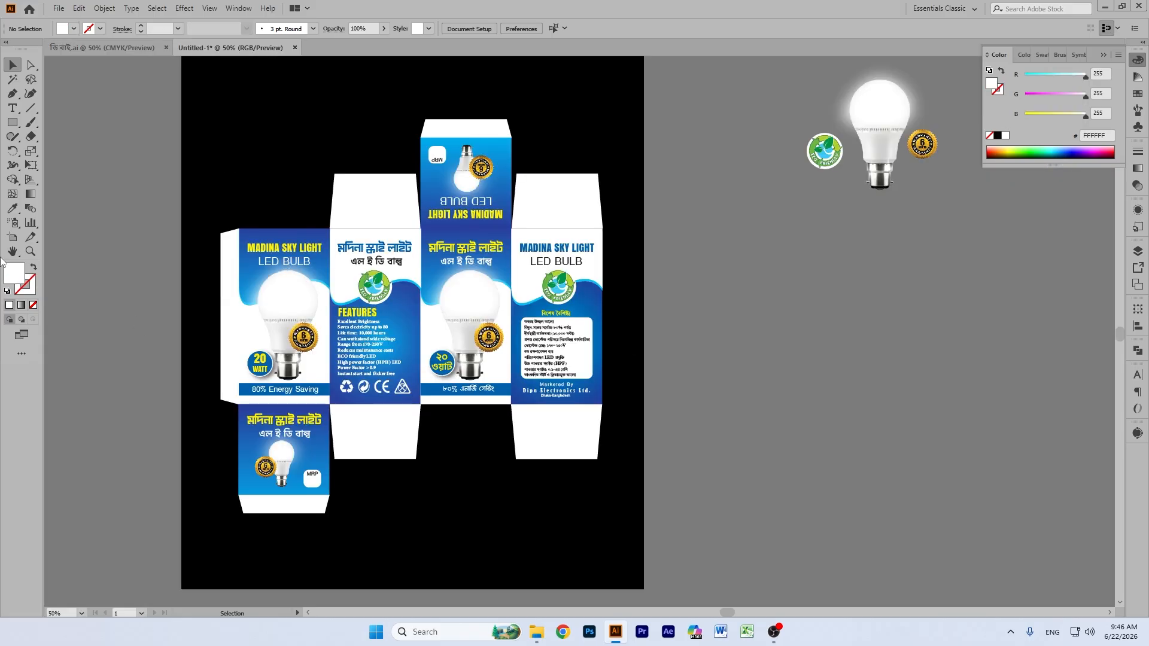
left_click(13, 252)
scroll(382, 326, "right", 10)
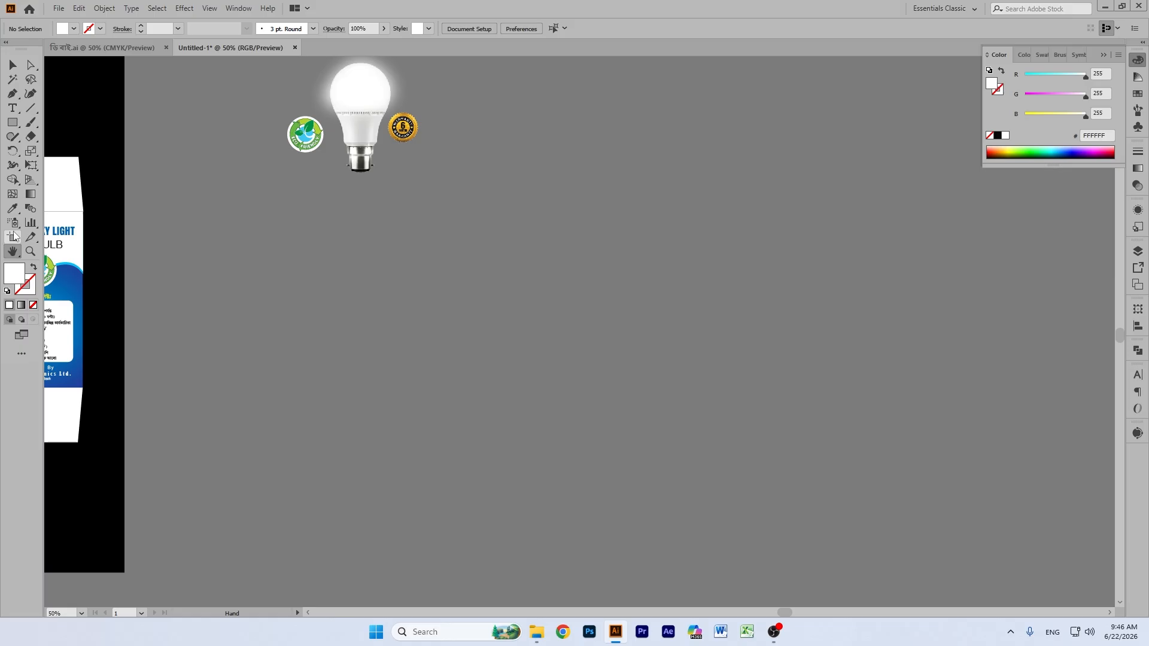
left_click(33, 306)
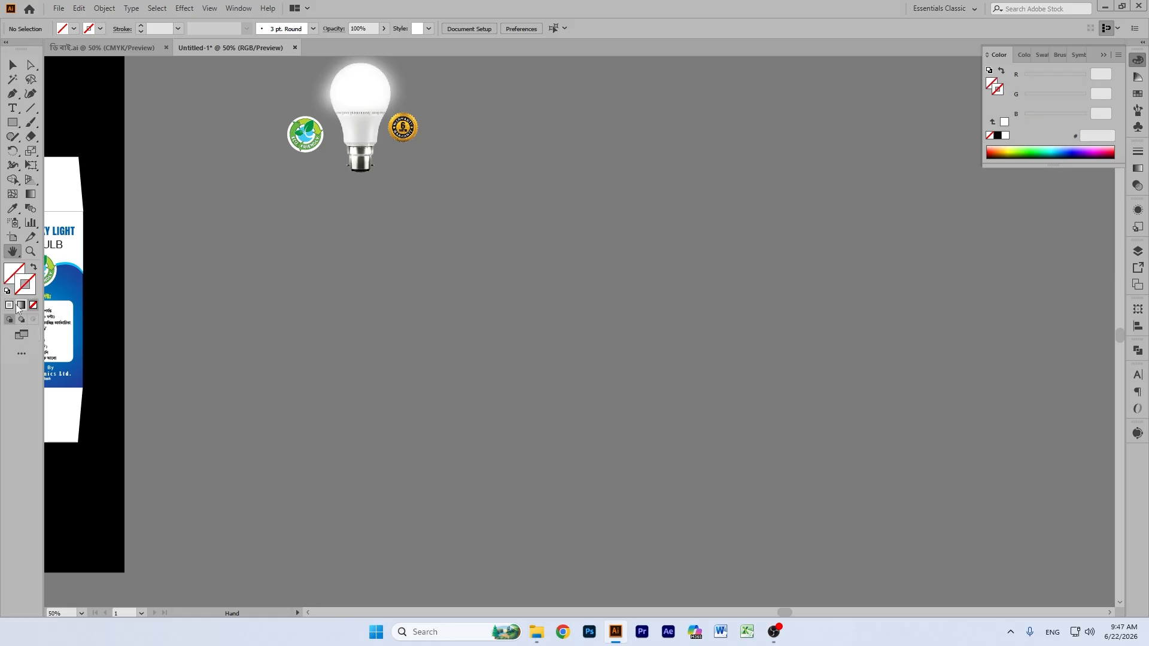
left_click(997, 135)
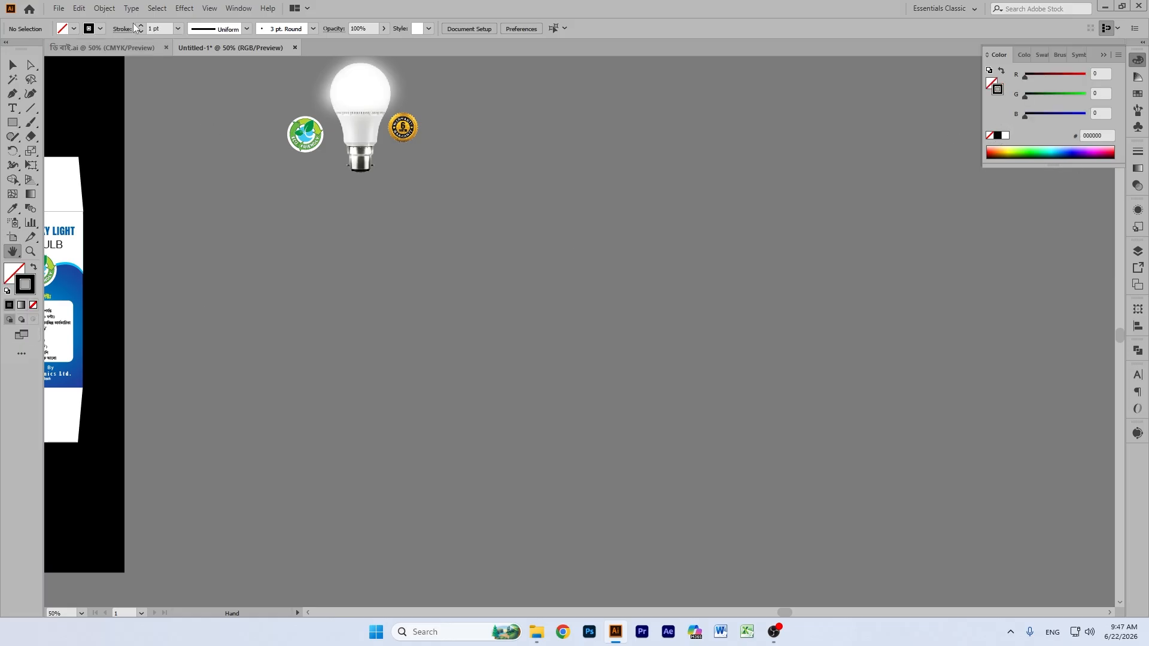
left_click(141, 33)
left_click(141, 32)
left_click(12, 122)
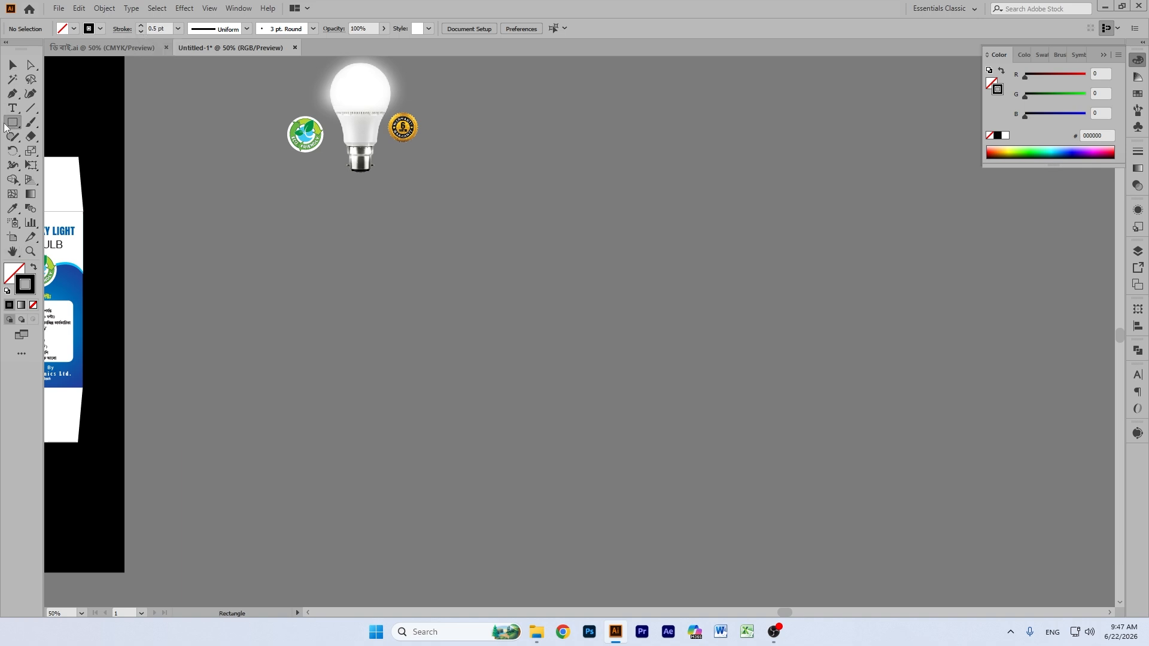
Step: In the CMYK die-line document, change the ruler units to millimetres and check the width and height of the first large panel
left_click(123, 49)
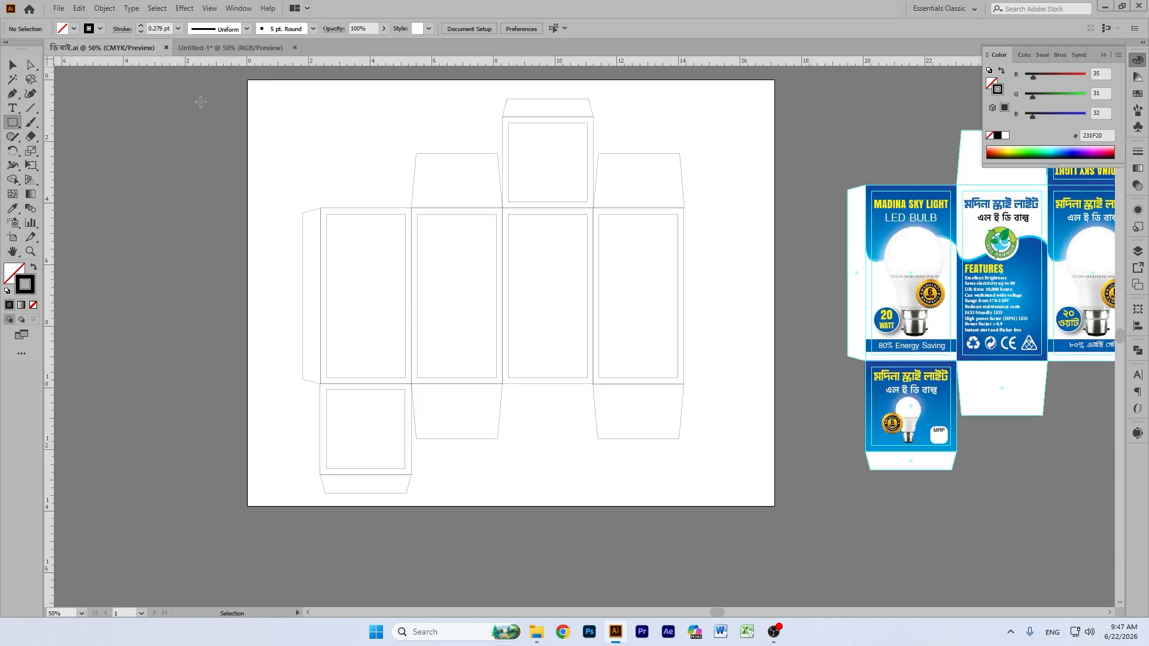
left_click(12, 64)
left_click_drag(368, 207, 391, 209)
left_click(372, 206)
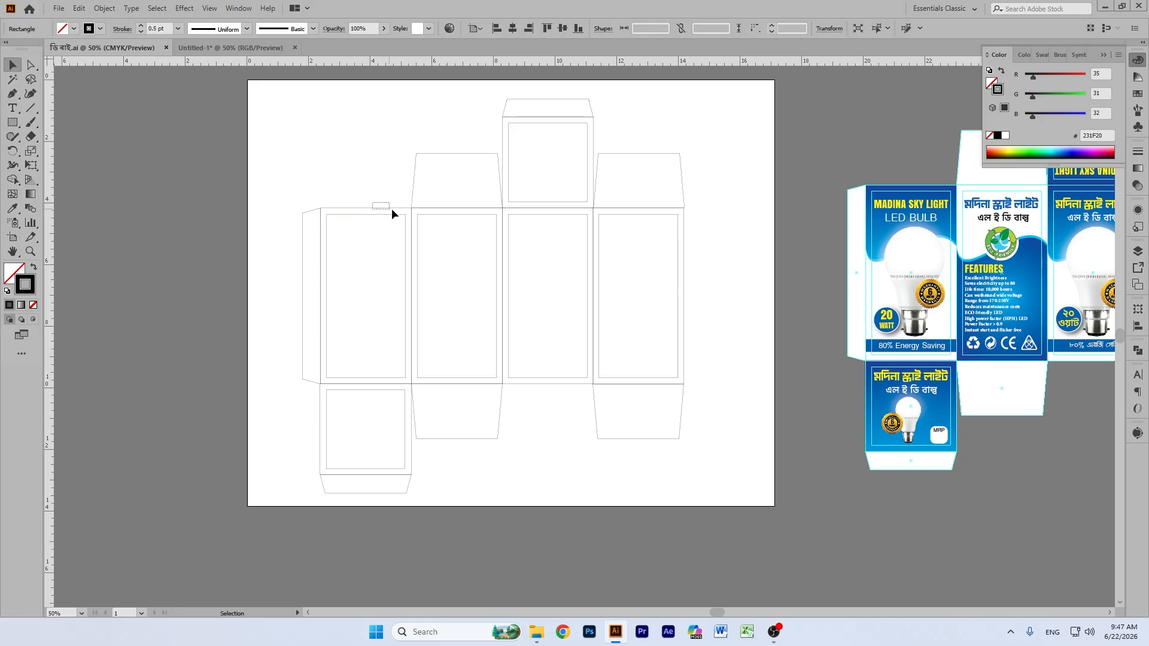
left_click(829, 28)
right_click(820, 61)
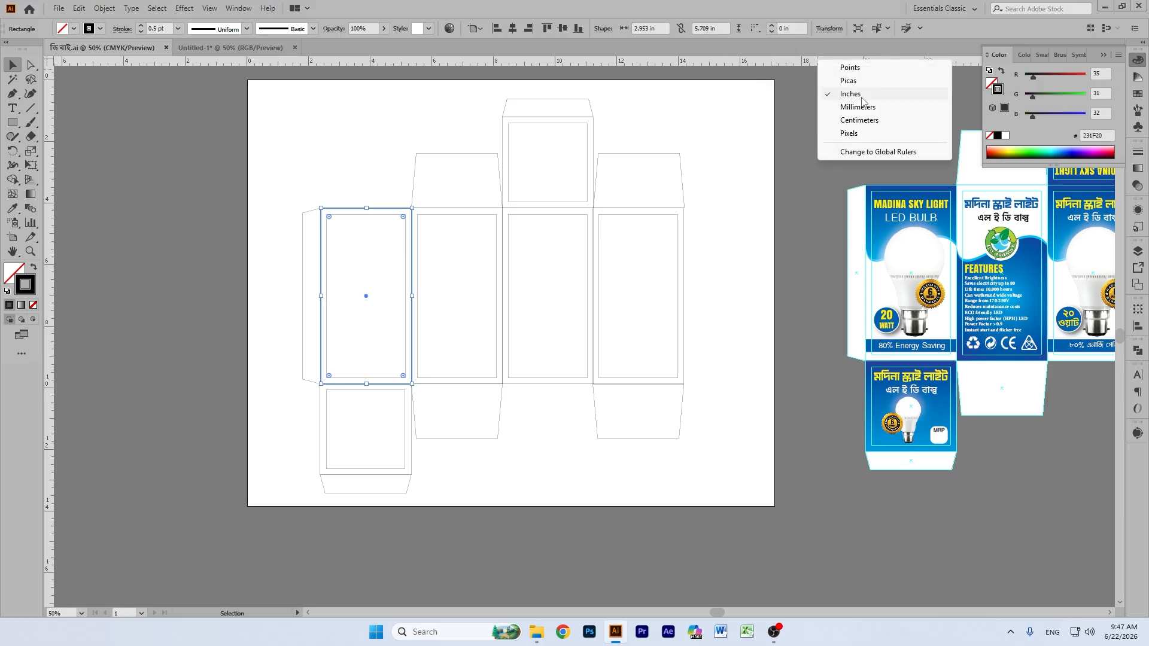
left_click(865, 107)
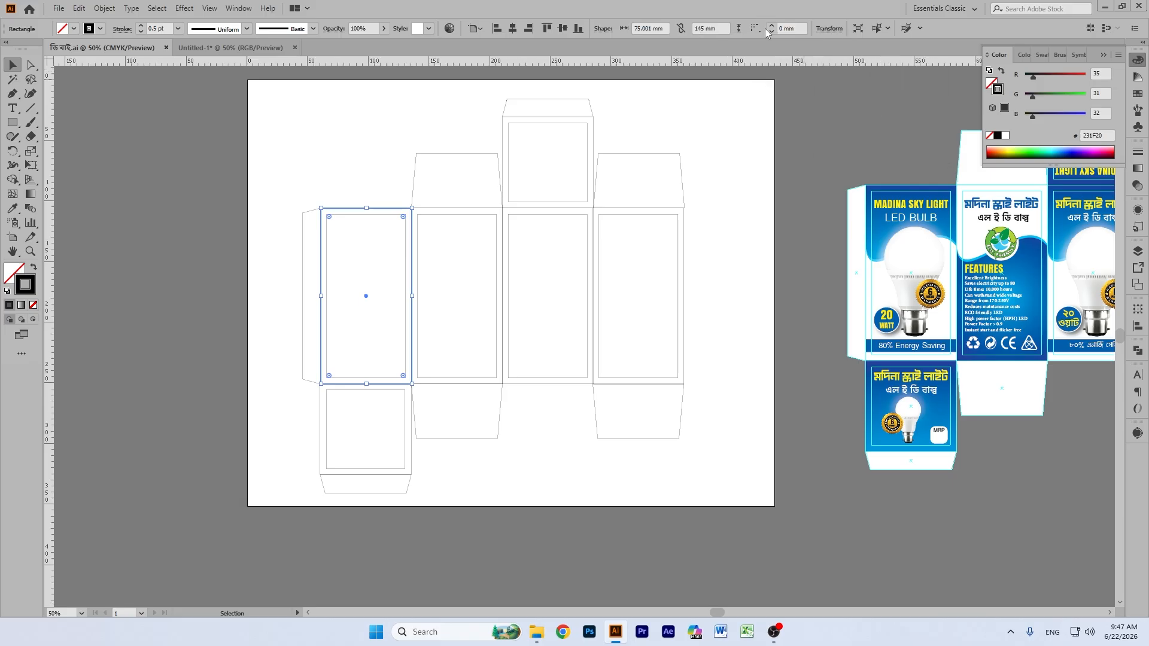
left_click(829, 28)
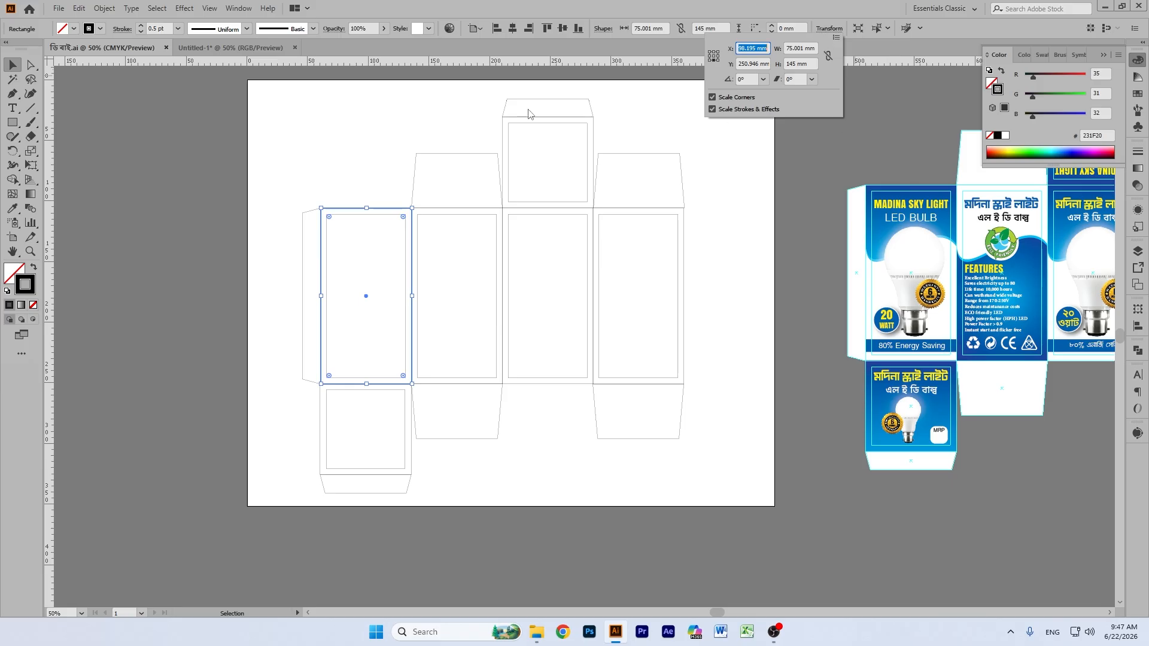
key("Escape")
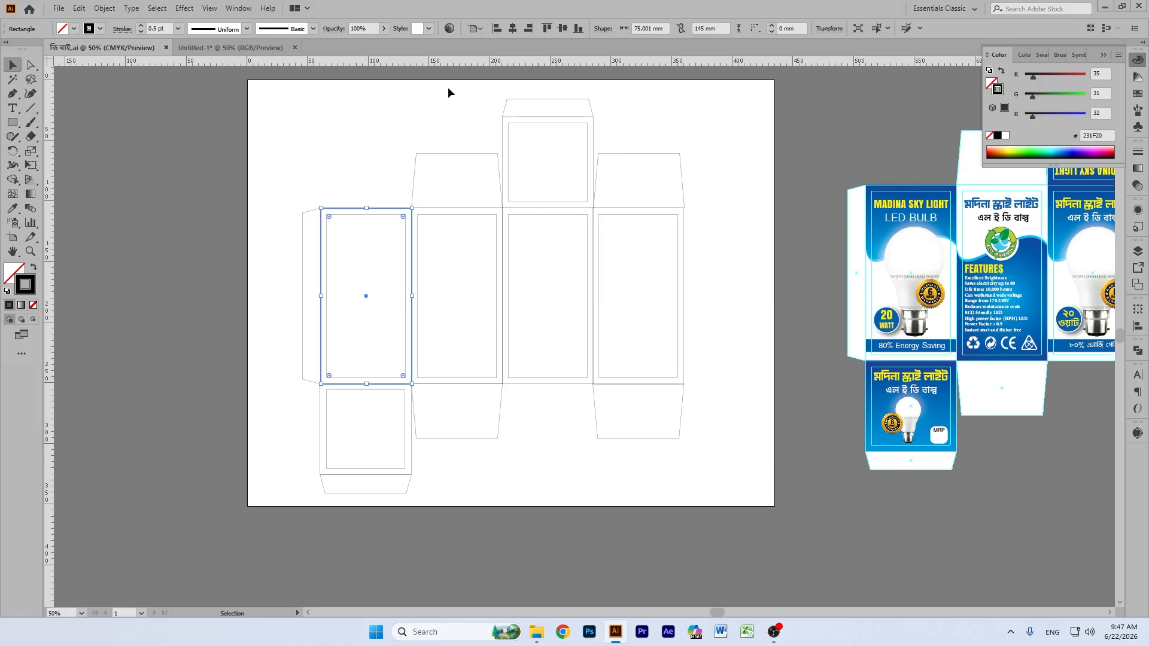
Step: Set the die-line document's ruler units to inches and check the first large panel's dimensions
left_click(280, 47)
left_click(124, 48)
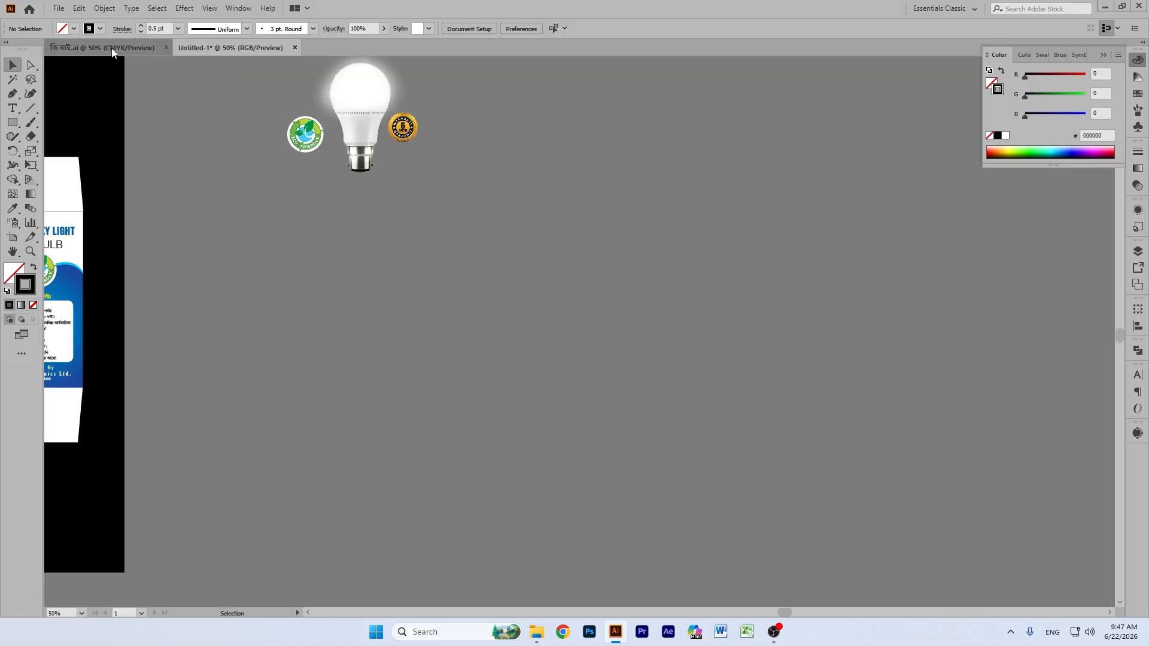
right_click(705, 65)
left_click(748, 93)
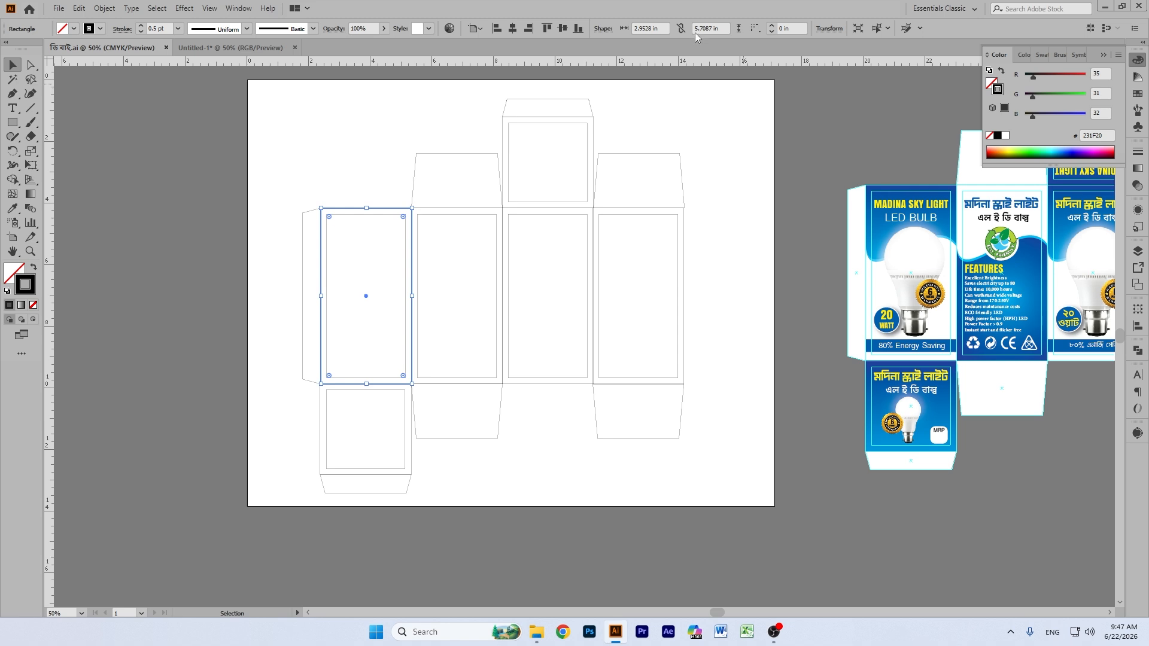
left_click(837, 29)
Step: Select the four large panels of the die-line together and check their combined width and height
left_click(548, 208, "shift")
left_click_drag(705, 236, 358, 270)
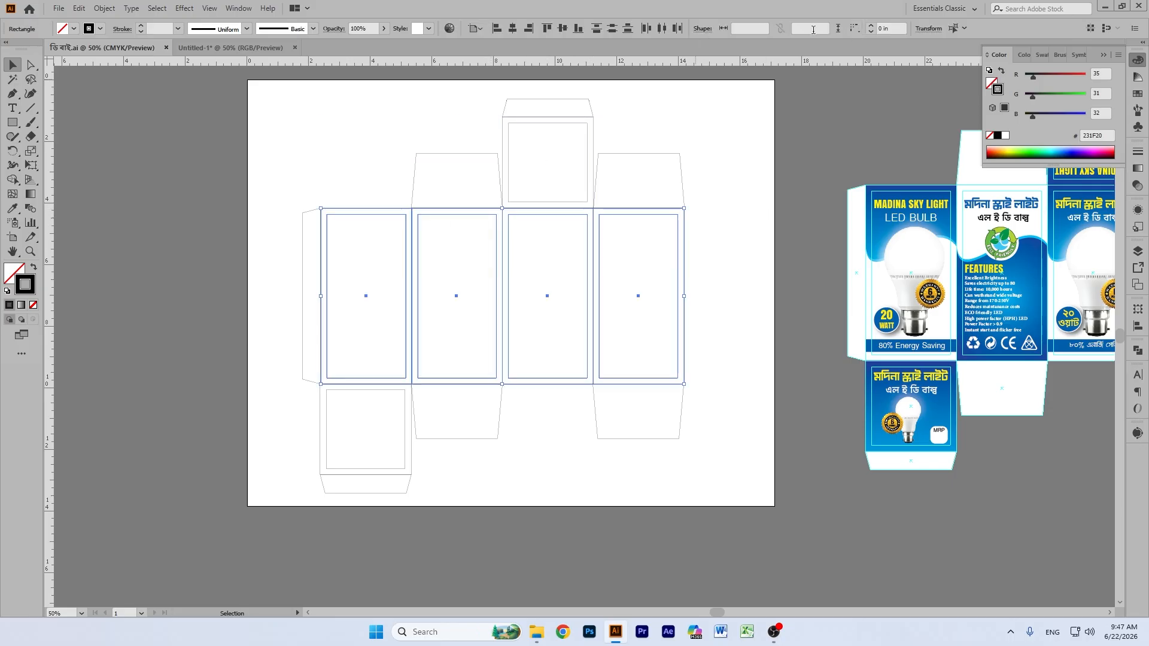
left_click(927, 29)
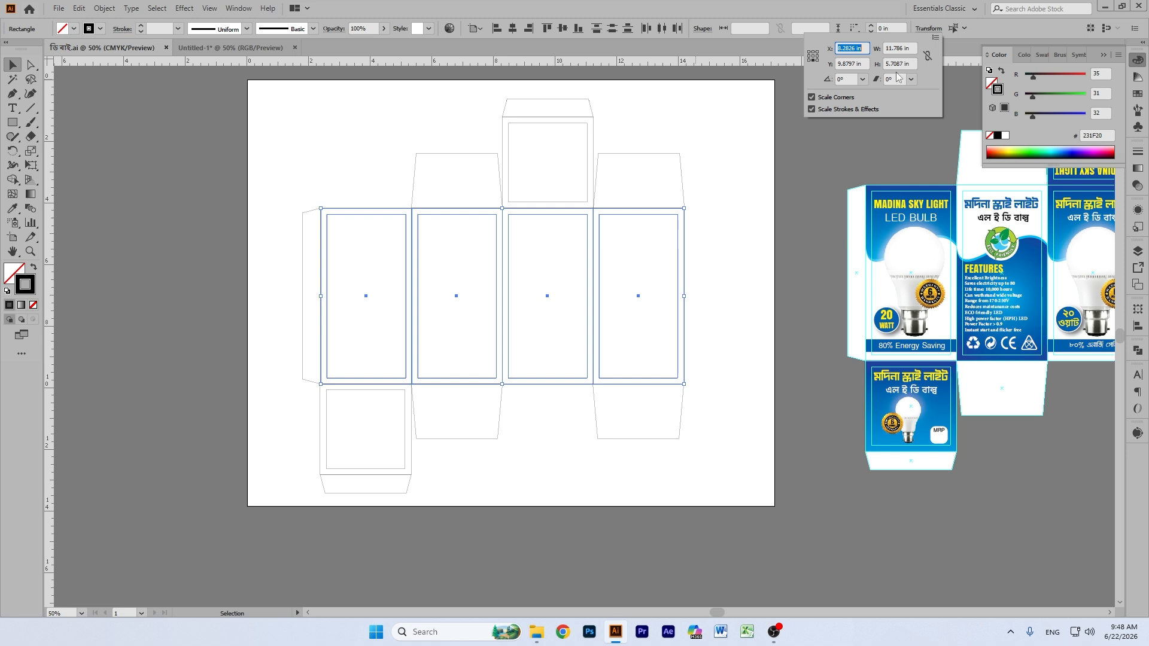
key("Escape")
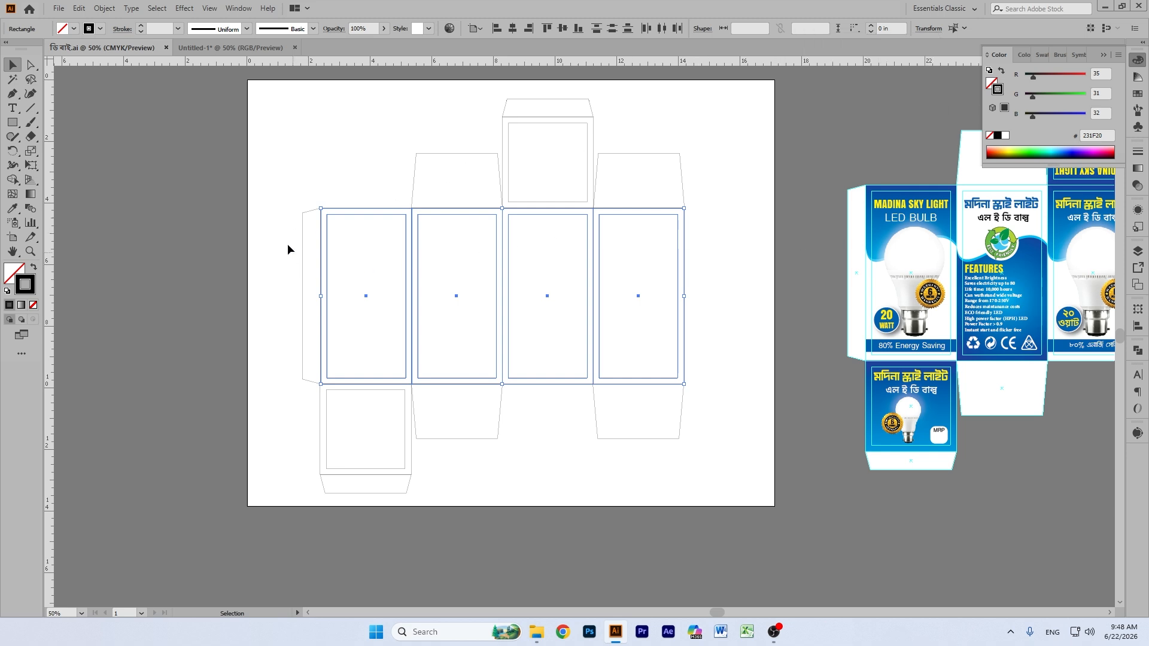
left_click(286, 174)
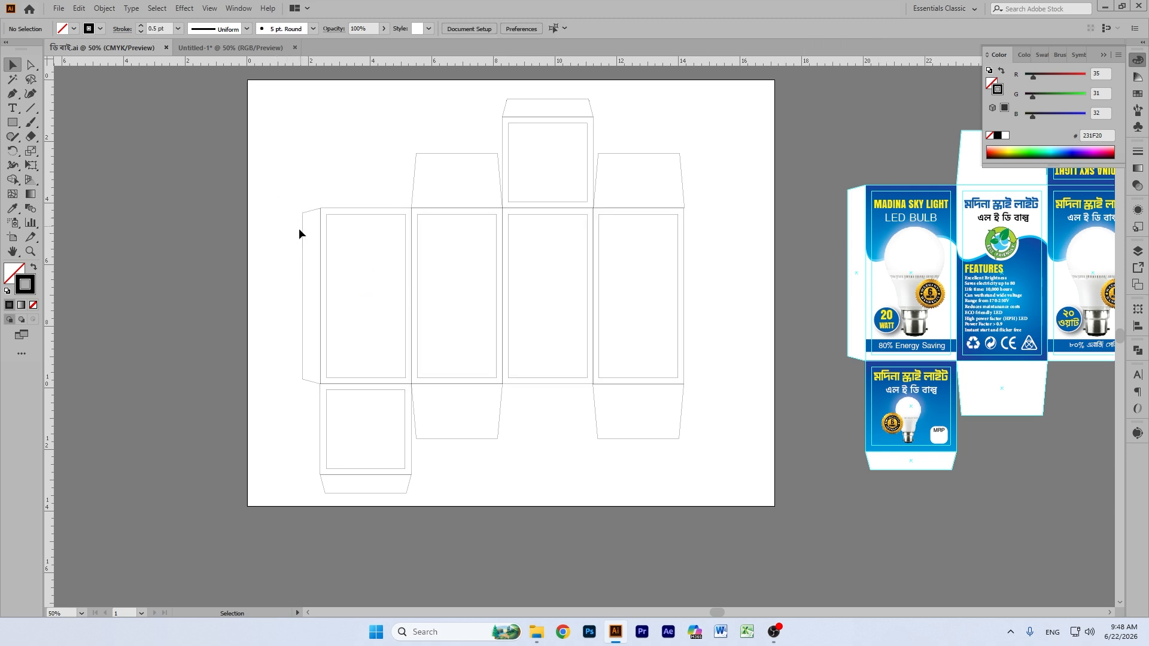
Step: In the Untitled-1 document, create a panel rectangle 75 mm wide and 145 mm high beneath the bulb artwork
left_click(281, 48)
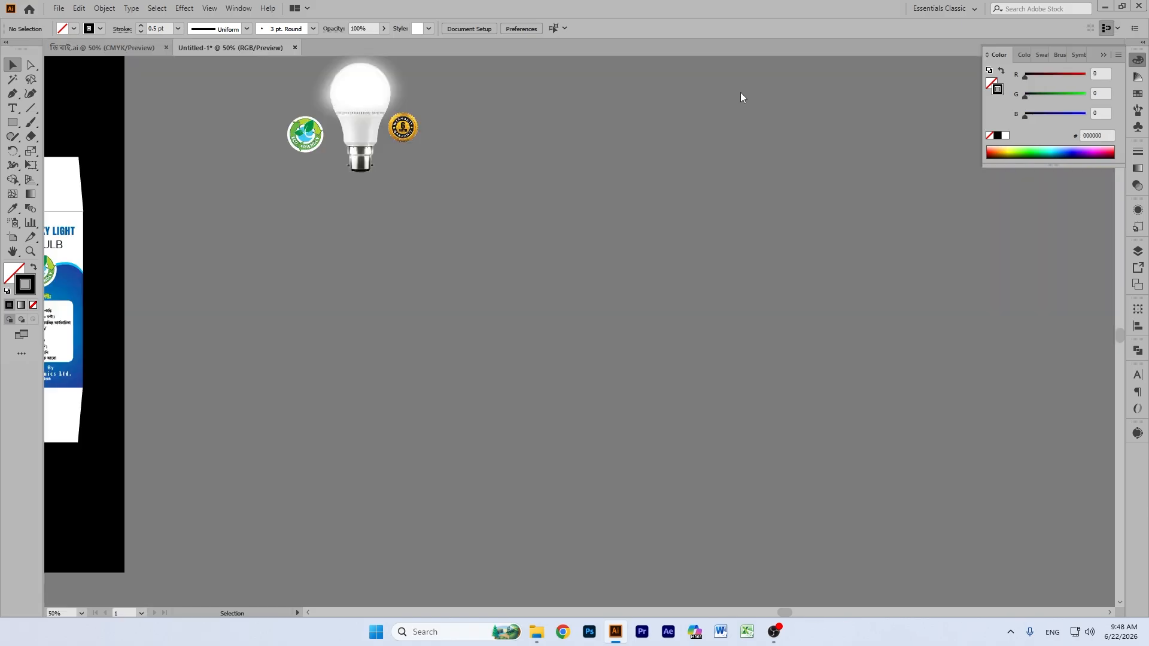
left_click(12, 122)
left_click(442, 228)
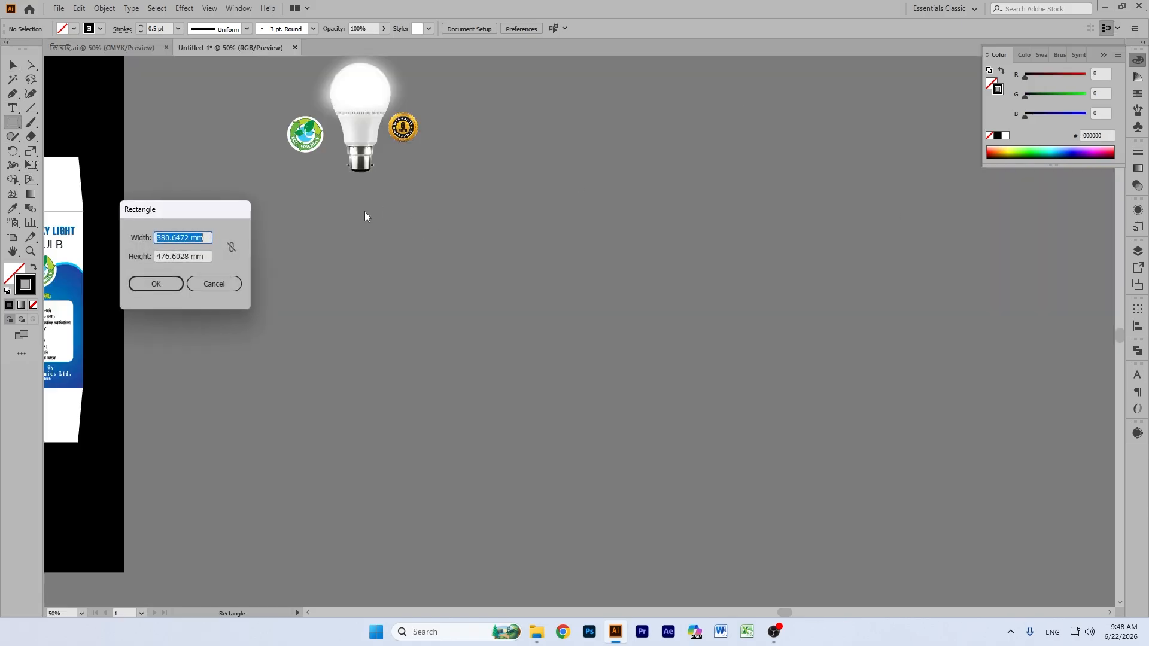
key("BackSpace")
type("75")
left_click(196, 257)
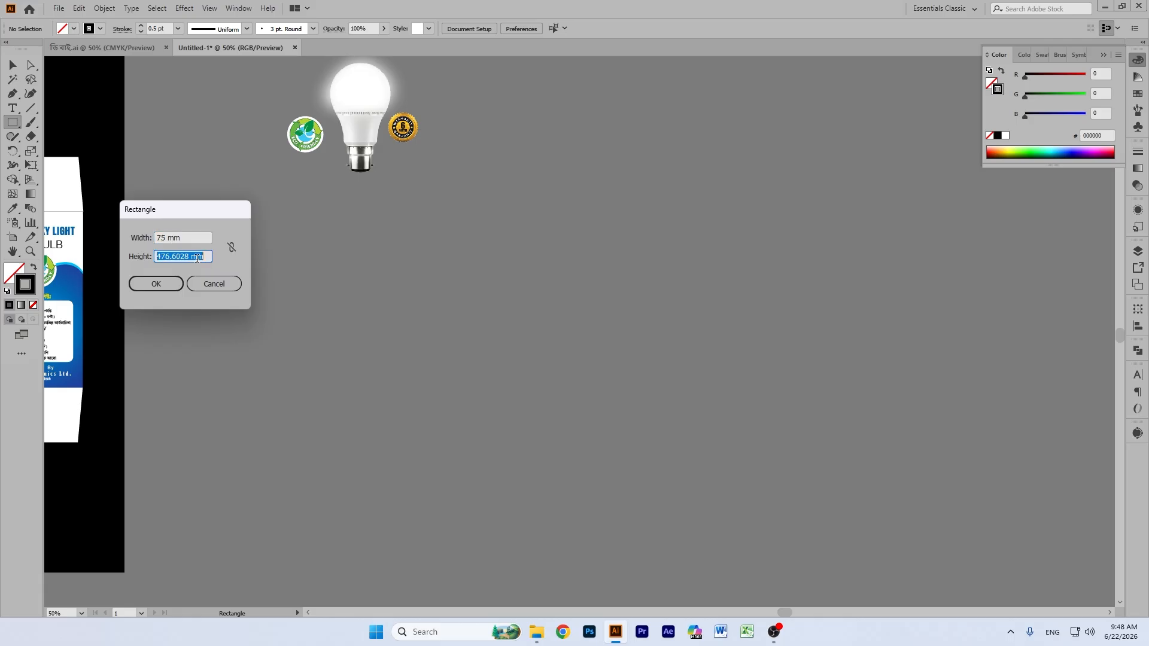
type("1")
type("3")
type("4")
type("5")
left_click(145, 284)
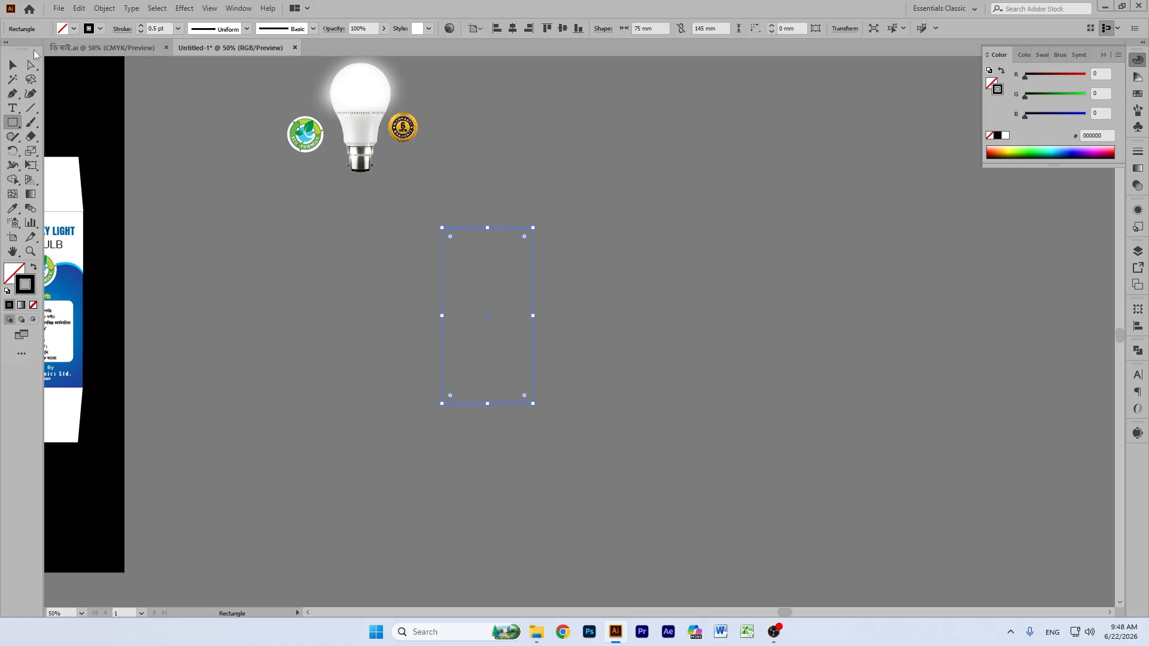
Step: Duplicate the 75 × 145 mm rectangle and place the copy edge to edge on its right side
left_click(12, 67)
key("ctrl+equal")
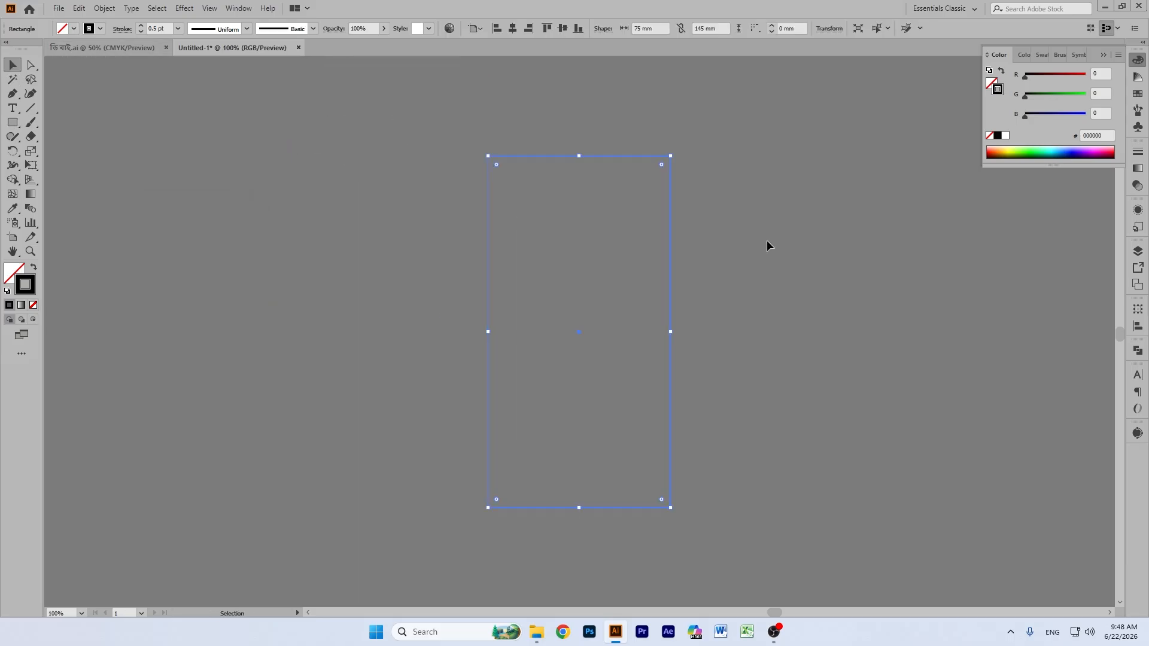
left_click(775, 247)
key("ctrl+z")
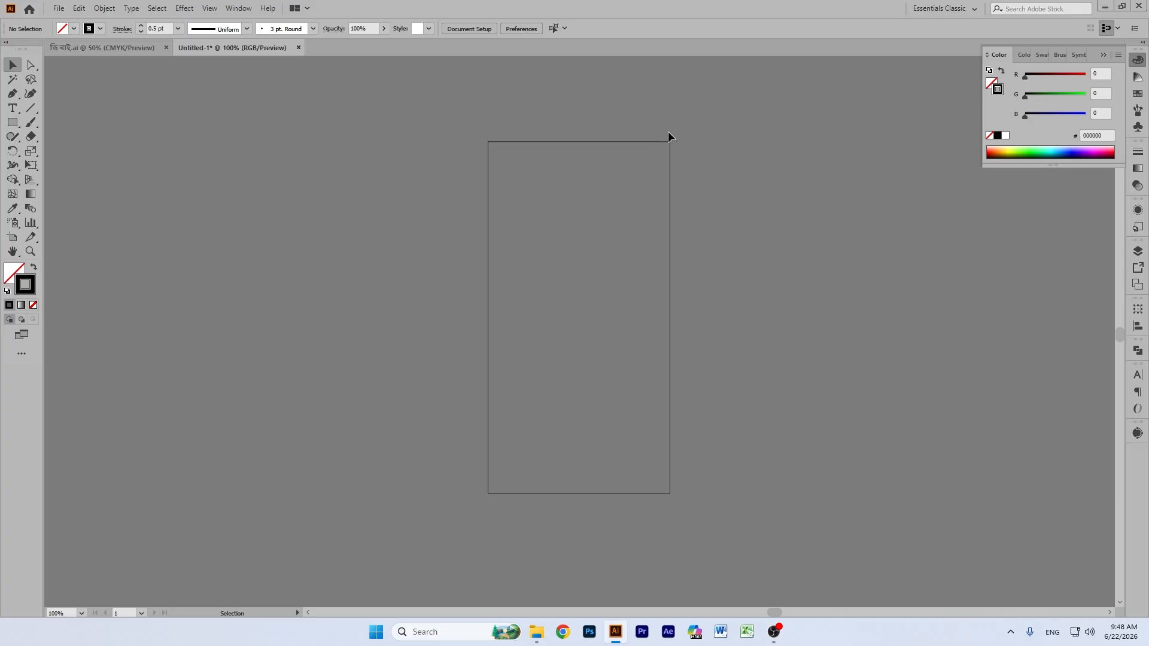
left_click(670, 141)
left_click_drag(579, 320, 484, 320)
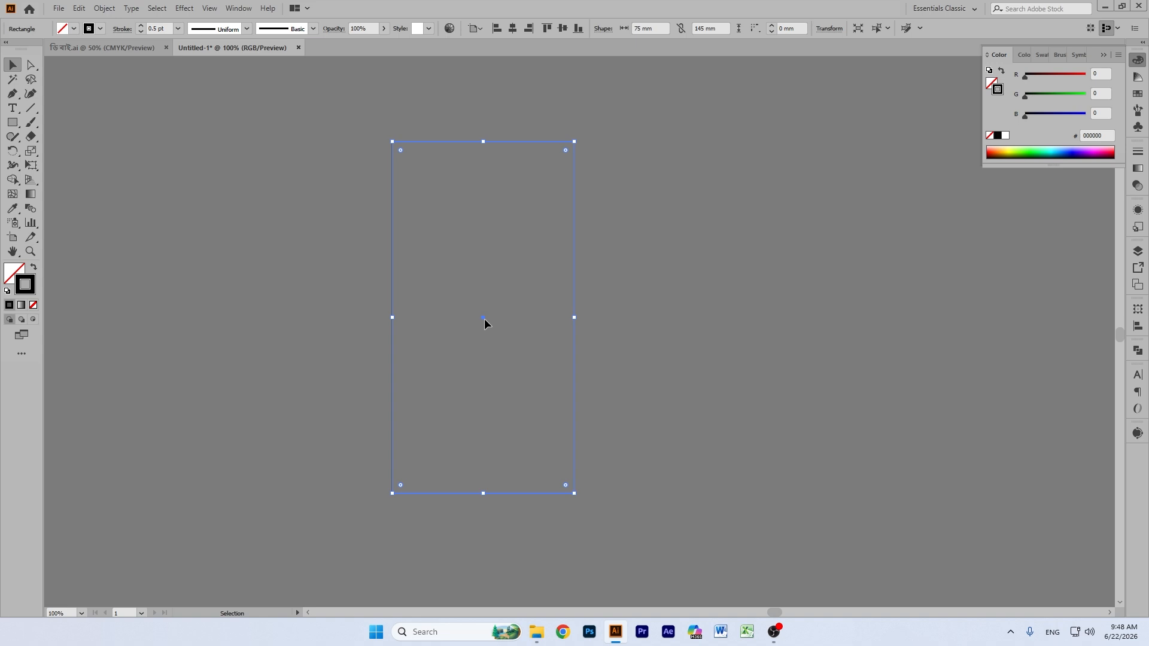
left_click_drag(484, 319, 667, 320)
left_click(847, 299)
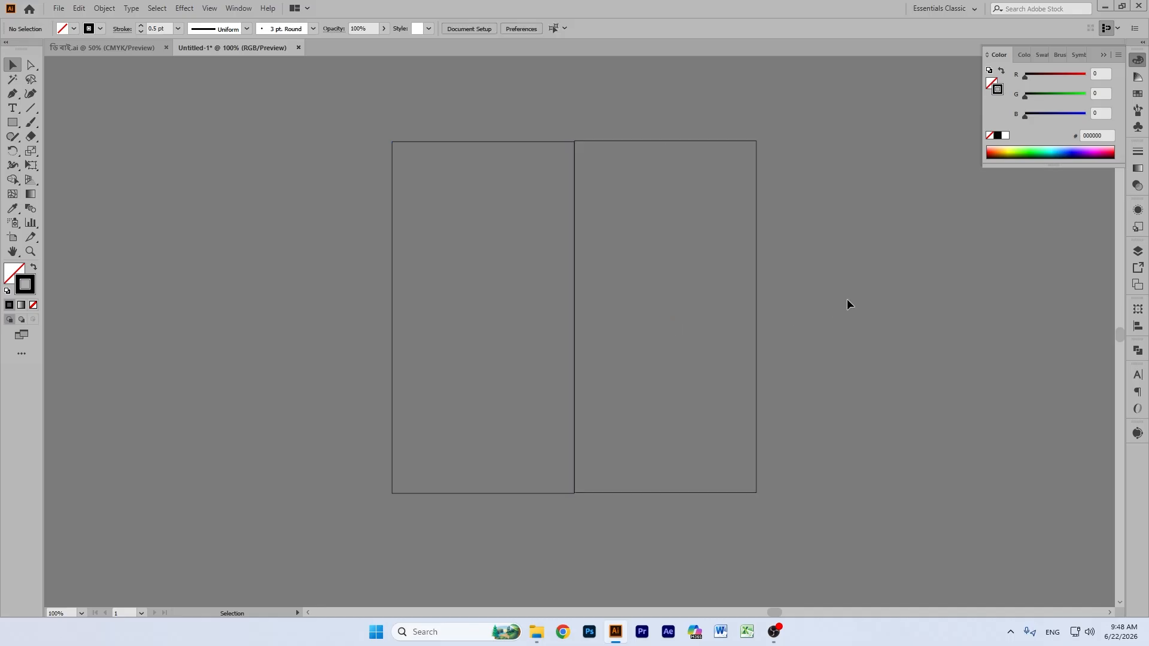
Step: In Outline view, set alignment to the selection and align the two rectangles by their vertical centers
key("ctrl+y")
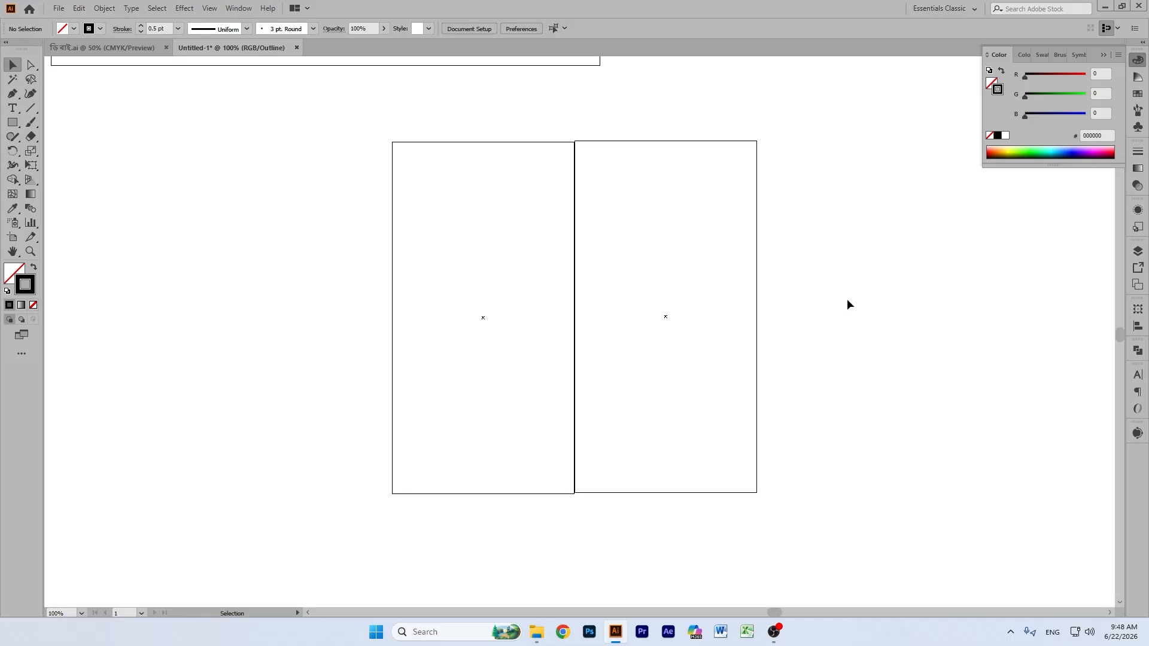
key("ctrl+equal")
key("ctrl+equal")
scroll(642, 138, "up", 4)
left_click(617, 150)
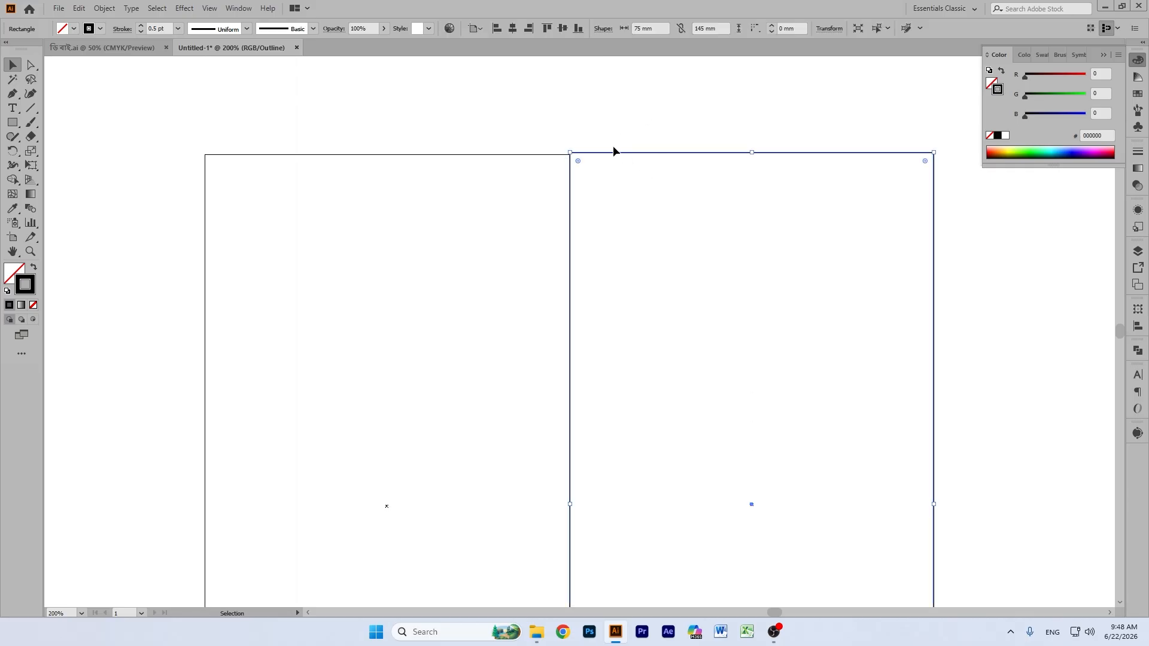
left_click_drag(646, 180, 524, 141)
left_click(477, 28)
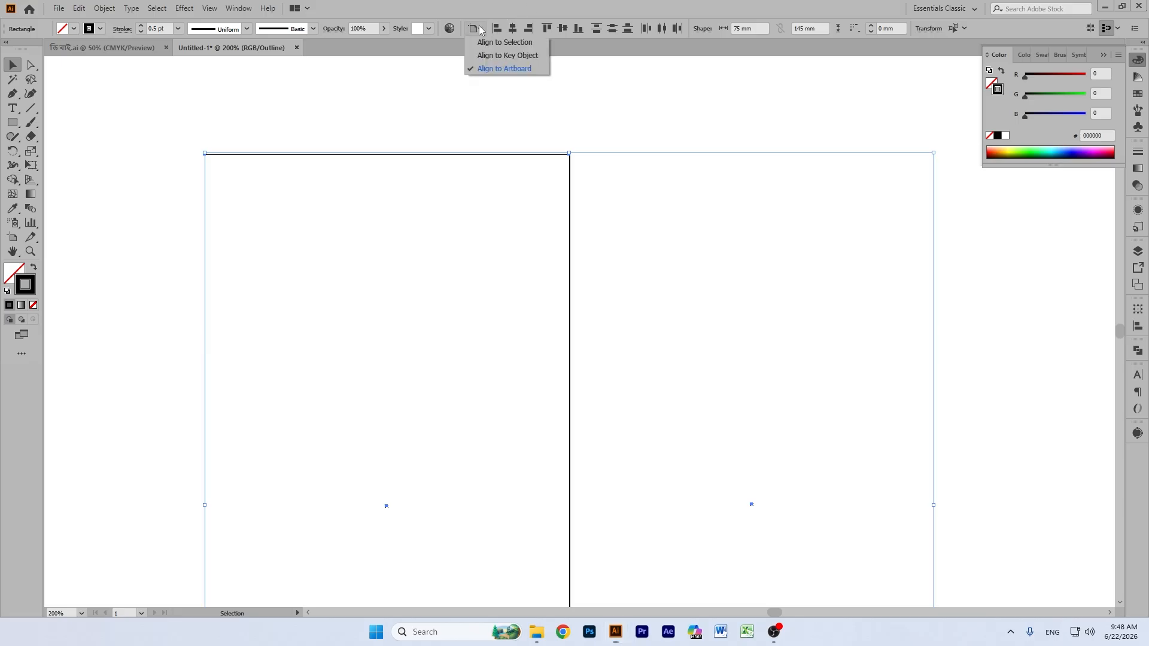
left_click(507, 40)
left_click(566, 28)
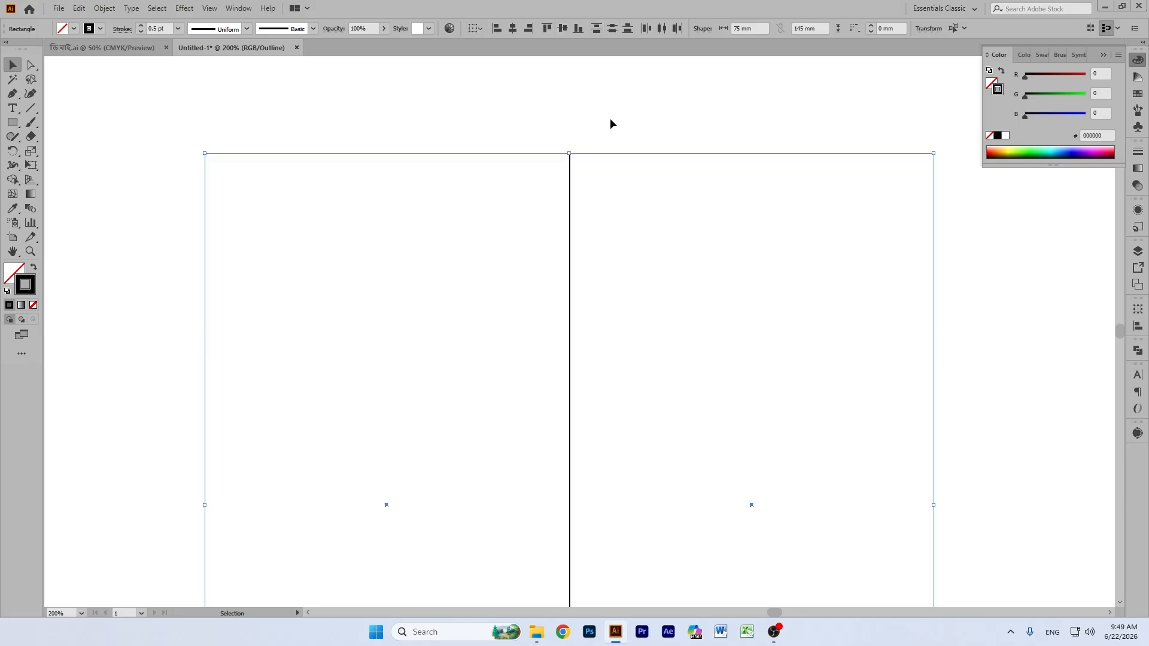
left_click(611, 117)
Step: Duplicate the pair of rectangles to form a row of four panels, and align all four by their vertical centers
scroll(611, 117, "down", 5)
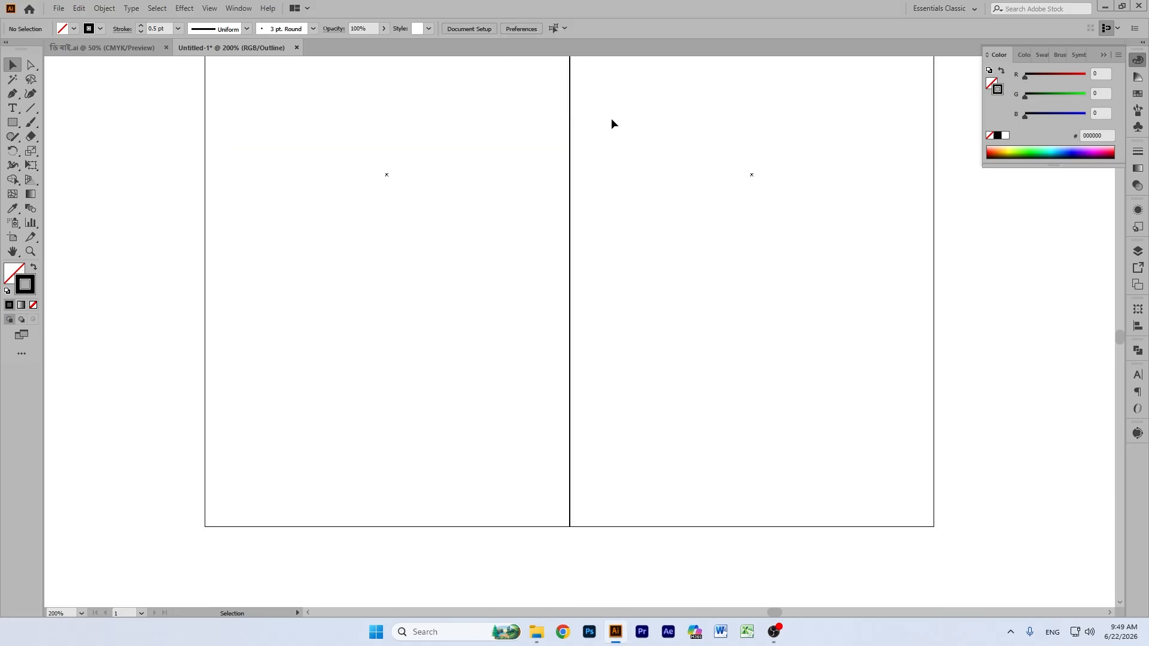
key("ctrl+minus")
key("ctrl+minus")
key("ctrl+minus")
scroll(712, 231, "up", 3)
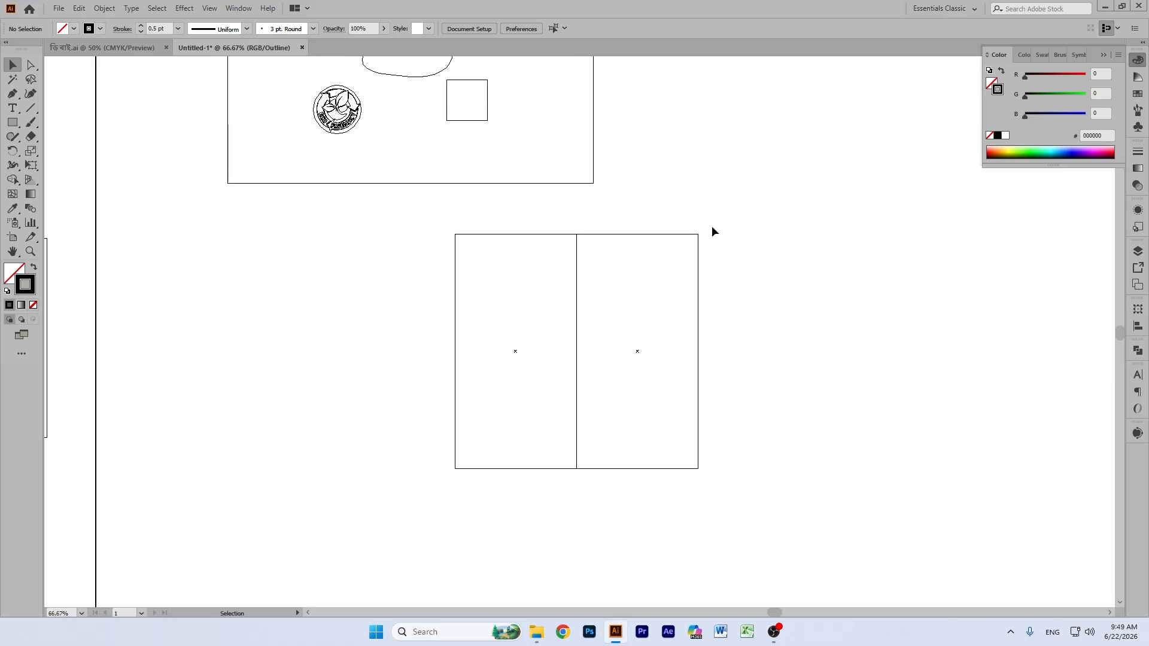
left_click_drag(312, 324, 633, 370)
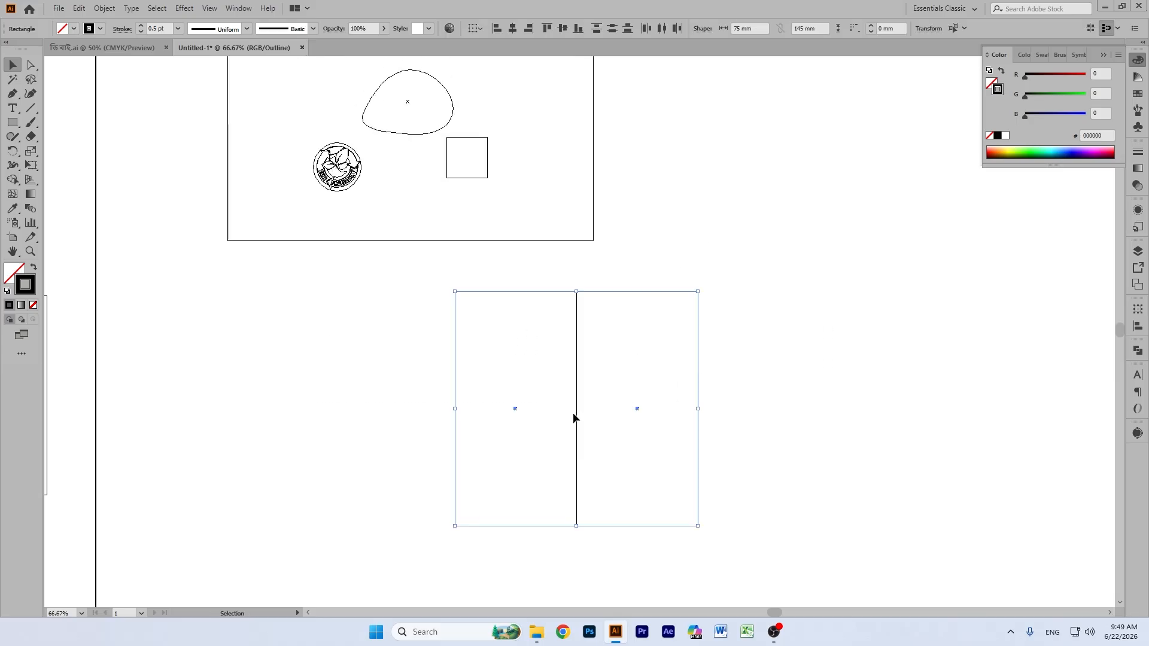
left_click_drag(638, 409, 881, 410)
left_click(770, 253)
left_click_drag(369, 318, 1080, 422)
left_click(561, 28)
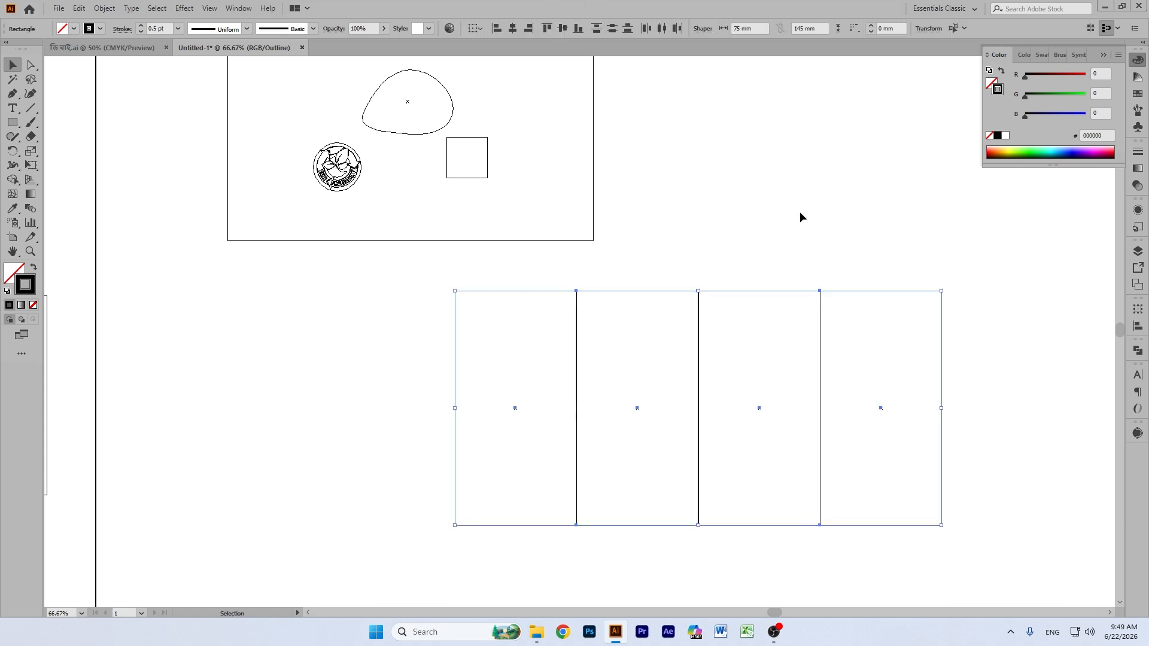
Step: Check the width and height of each of the four panels in turn
left_click(958, 282)
left_click_drag(993, 314, 359, 345)
left_click(928, 29)
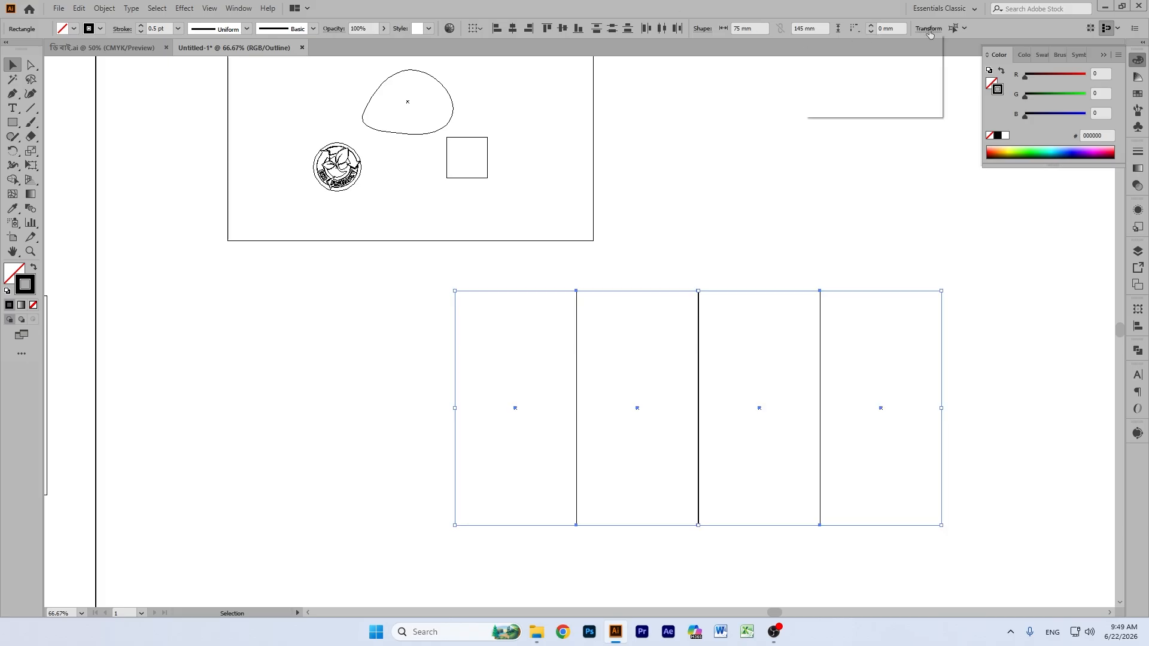
left_click_drag(879, 246, 916, 426)
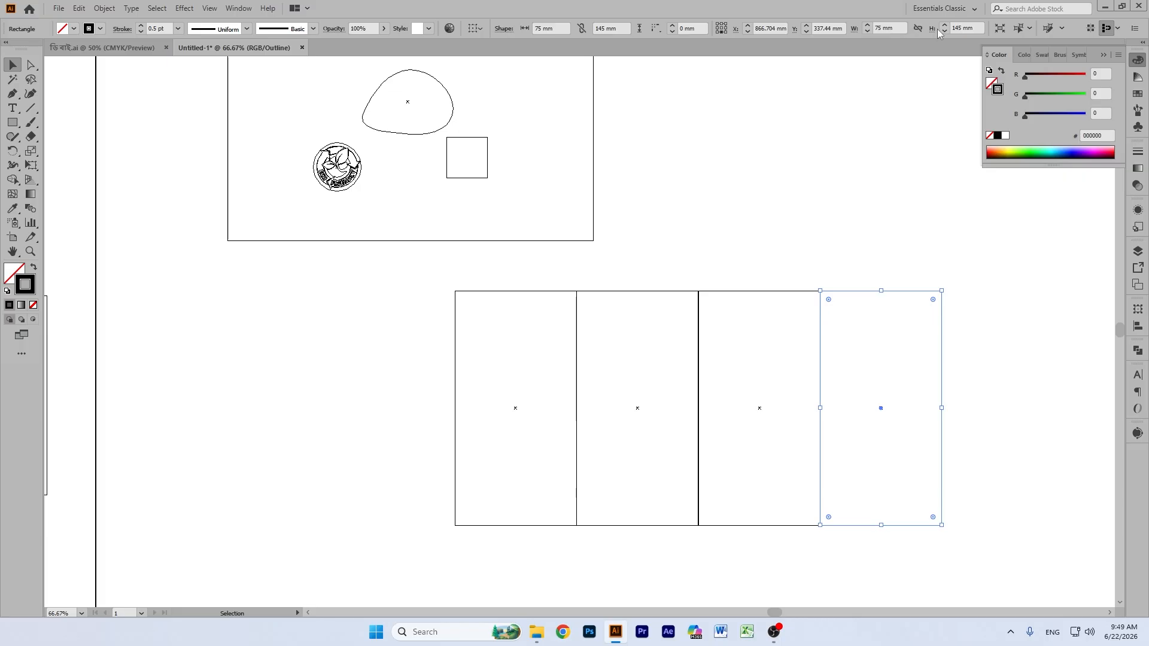
left_click(751, 189)
left_click(760, 524)
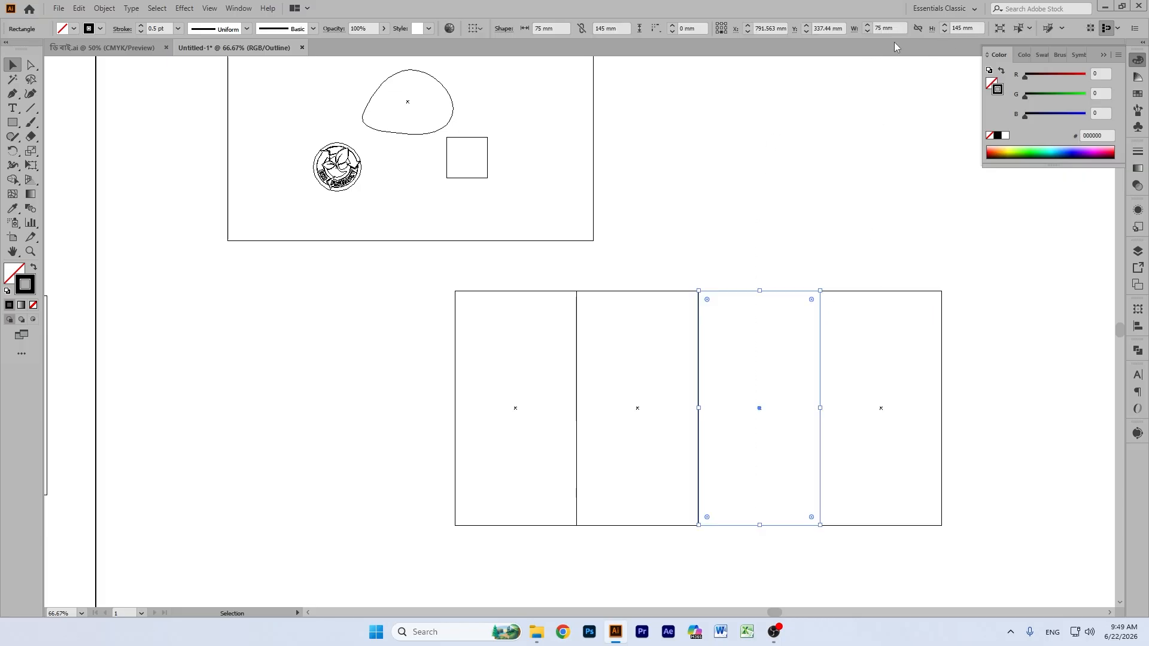
left_click_drag(652, 277, 673, 506)
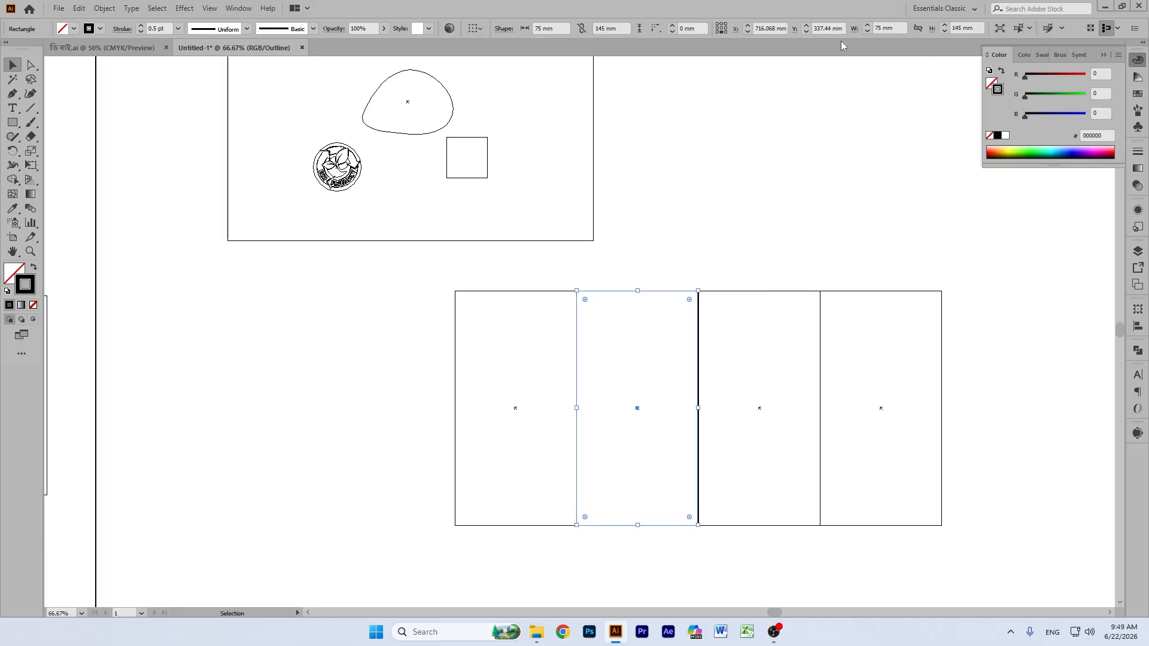
left_click(361, 346)
left_click_drag(501, 272, 528, 526)
left_click(868, 116)
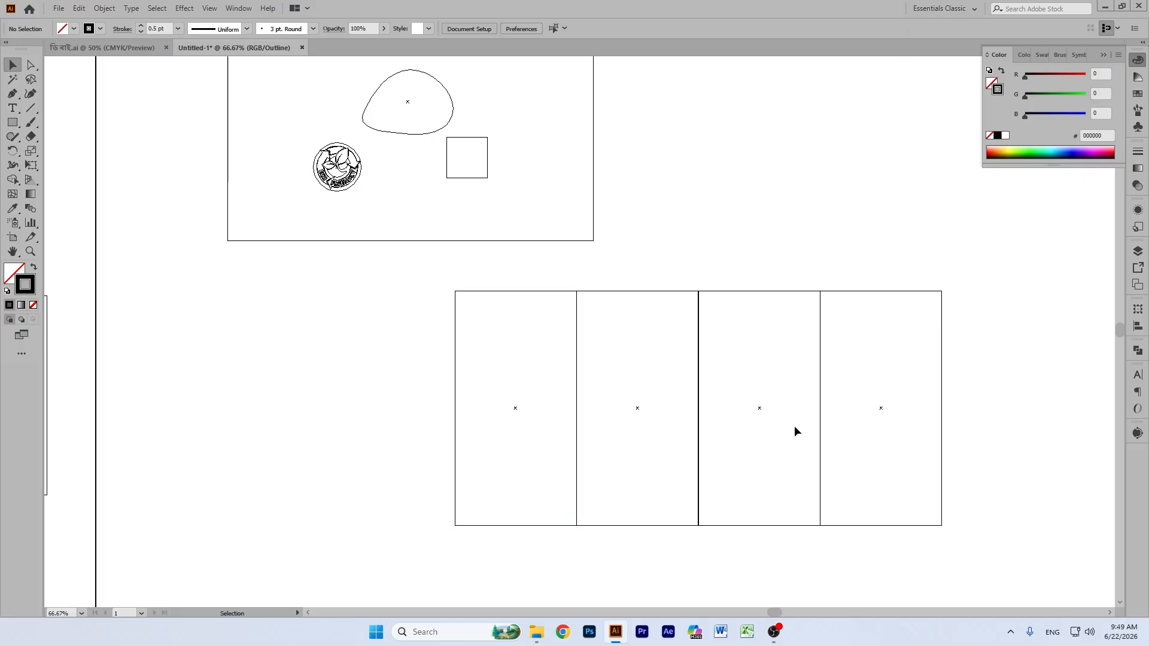
Step: Switch the document from Outline view back to Preview
scroll(795, 427, "up", 2)
key("ctrl")
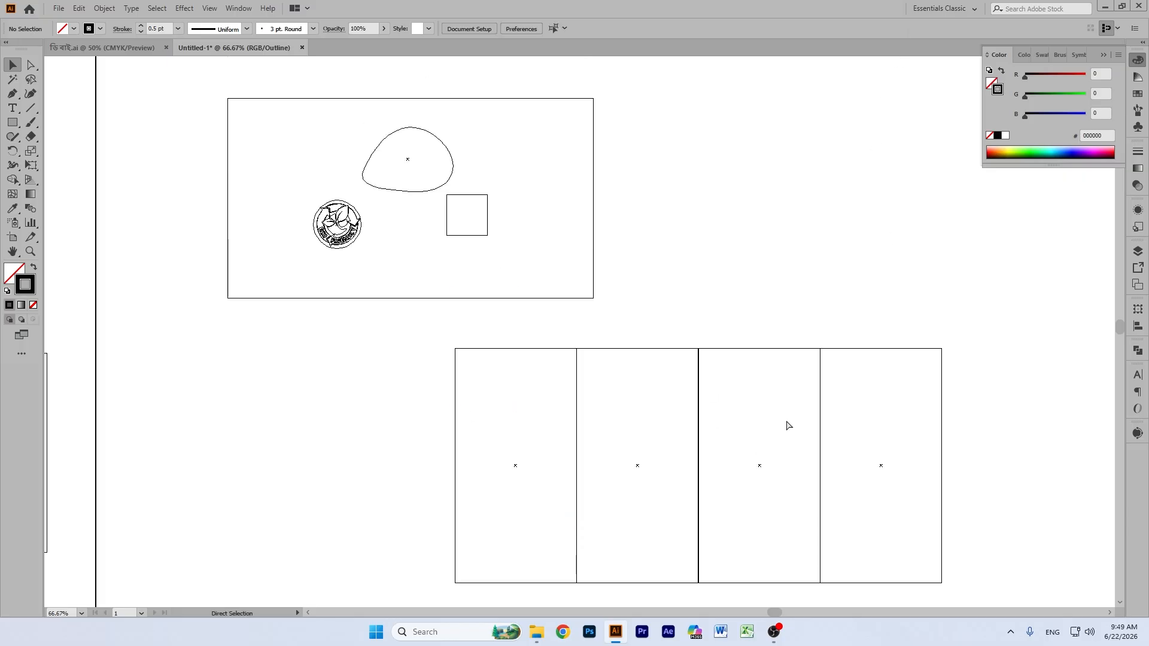
key("ctrl+y")
scroll(718, 389, "down", 2)
scroll(592, 214, "up", 4)
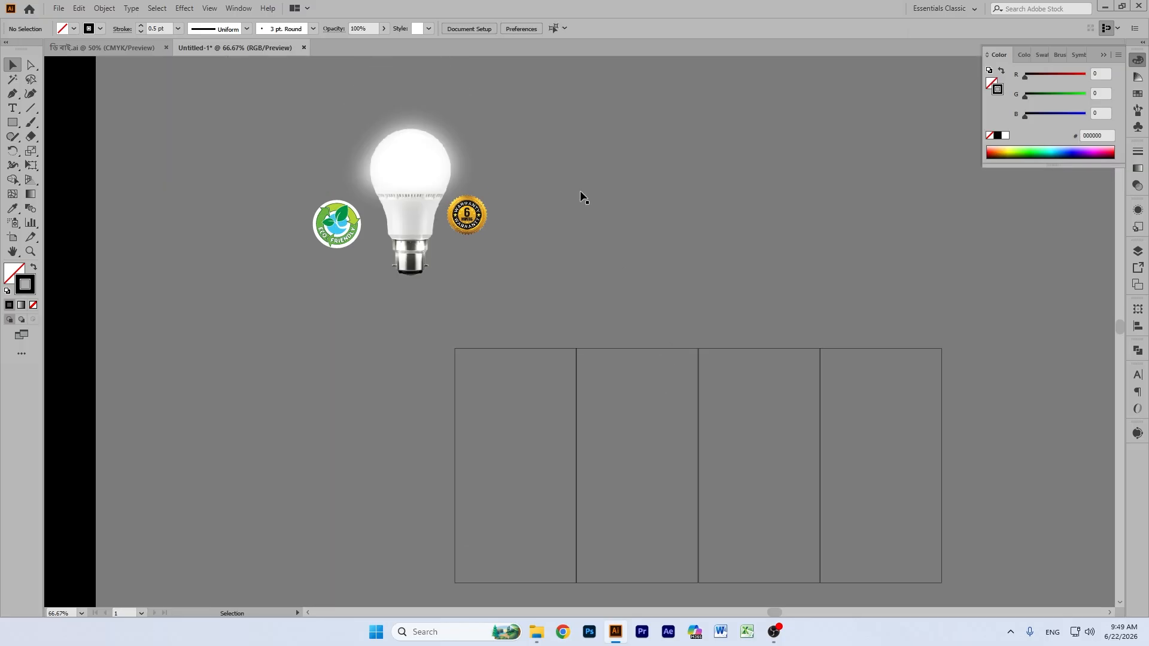
left_click_drag(574, 182, 190, 352)
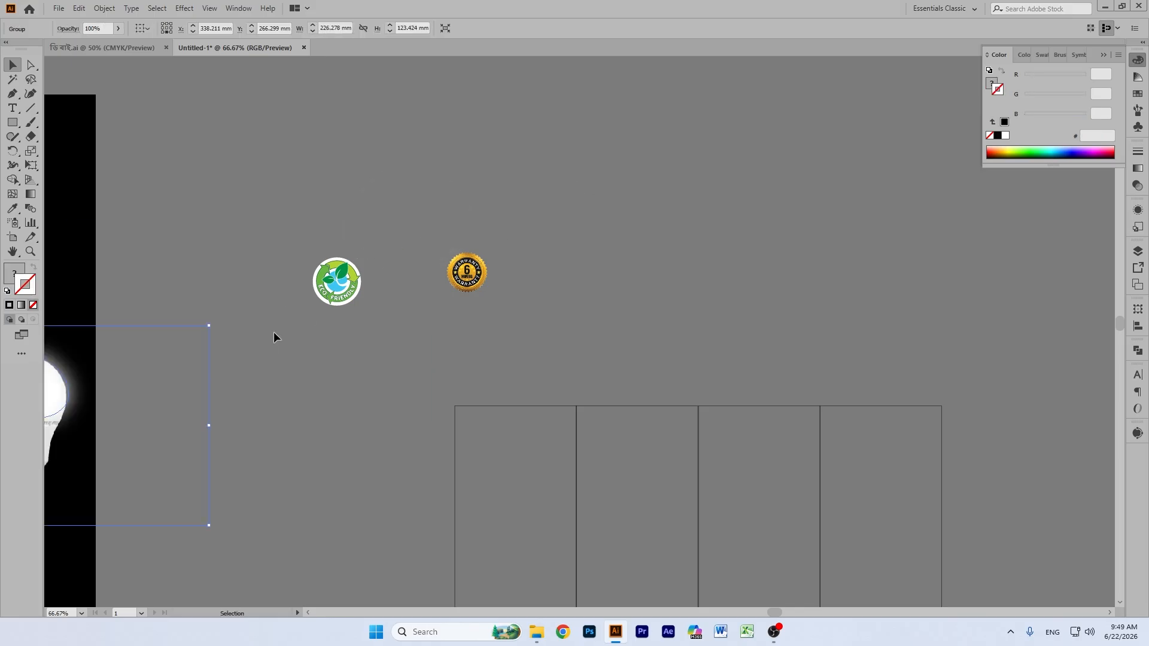
key("ctrl+z")
left_click(676, 207)
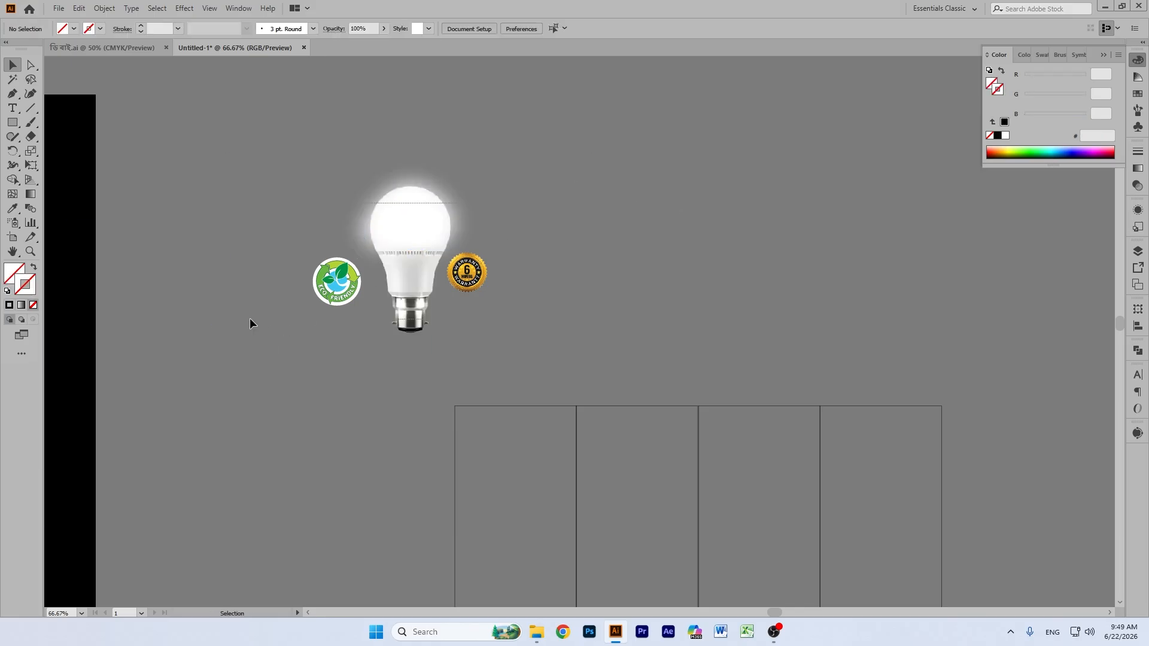
Step: Move the LED bulb artwork upward, farther away from the row of panels
left_click(411, 267)
left_click_drag(412, 267, 415, 126)
scroll(439, 189, "up", 4)
left_click_drag(436, 225, 391, 65)
left_click(666, 211)
Step: Add the text label 1 to the first panel and enlarge it to about 67 pt in the panel's middle
scroll(665, 211, "down", 7)
scroll(666, 213, "down", 3)
left_click(13, 252)
scroll(244, 253, "right", 3)
scroll(244, 254, "up", 2)
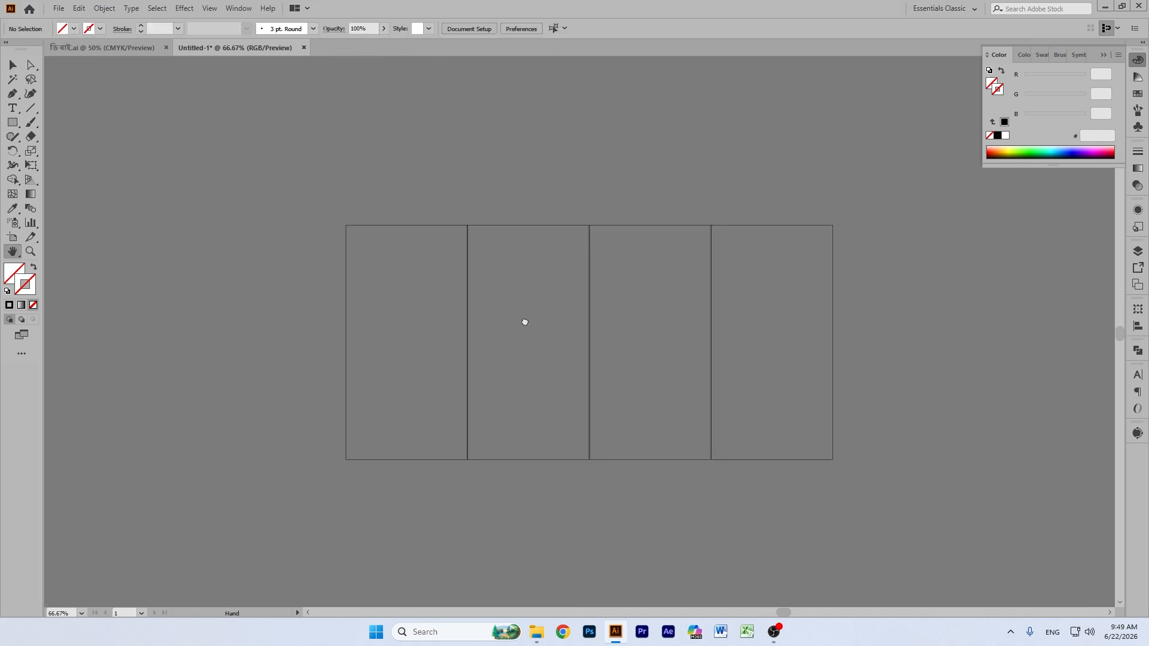
key("ctrl+plus")
scroll(686, 277, "right", 1)
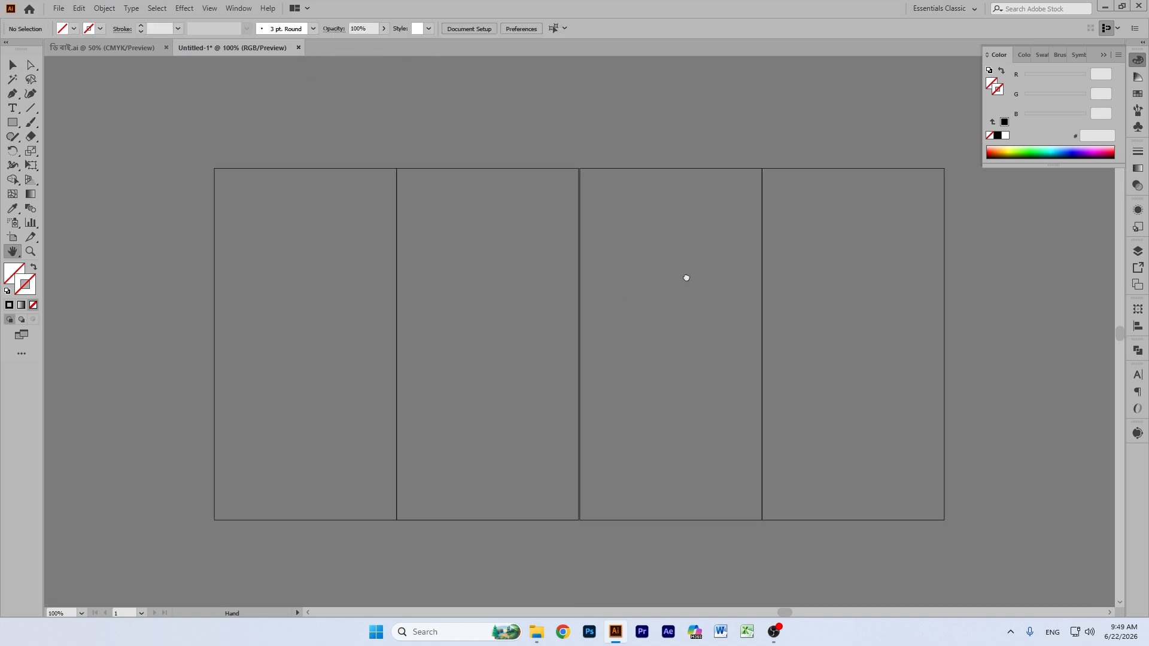
left_click_drag(682, 272, 698, 271)
left_click_drag(13, 108, 40, 109)
left_click(293, 281)
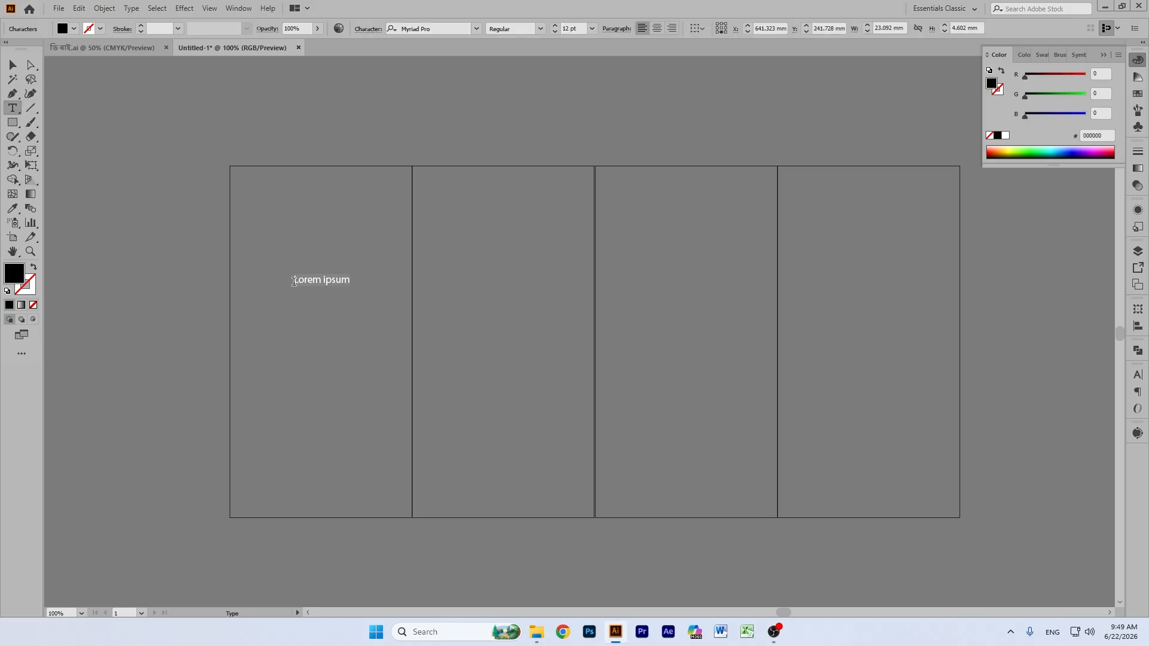
type("1")
key("ctrl")
left_click(18, 66)
left_click(326, 323)
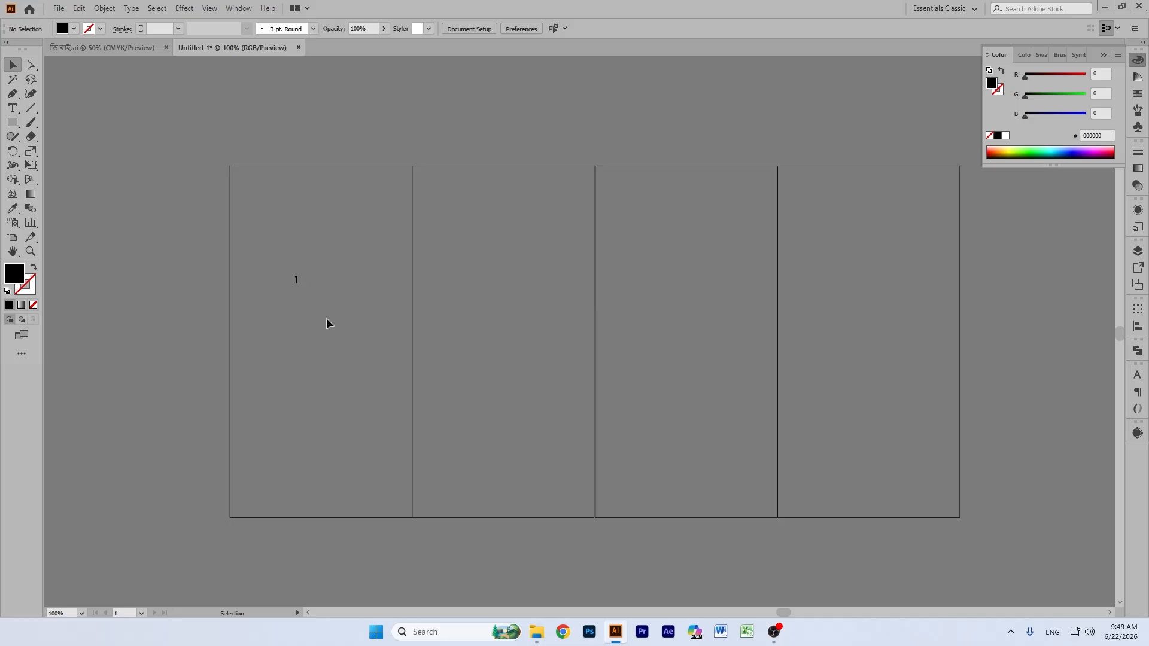
left_click(296, 281)
Step: Copy the number label into the second panel and change the copy to 2
left_click_drag(306, 292, 500, 331)
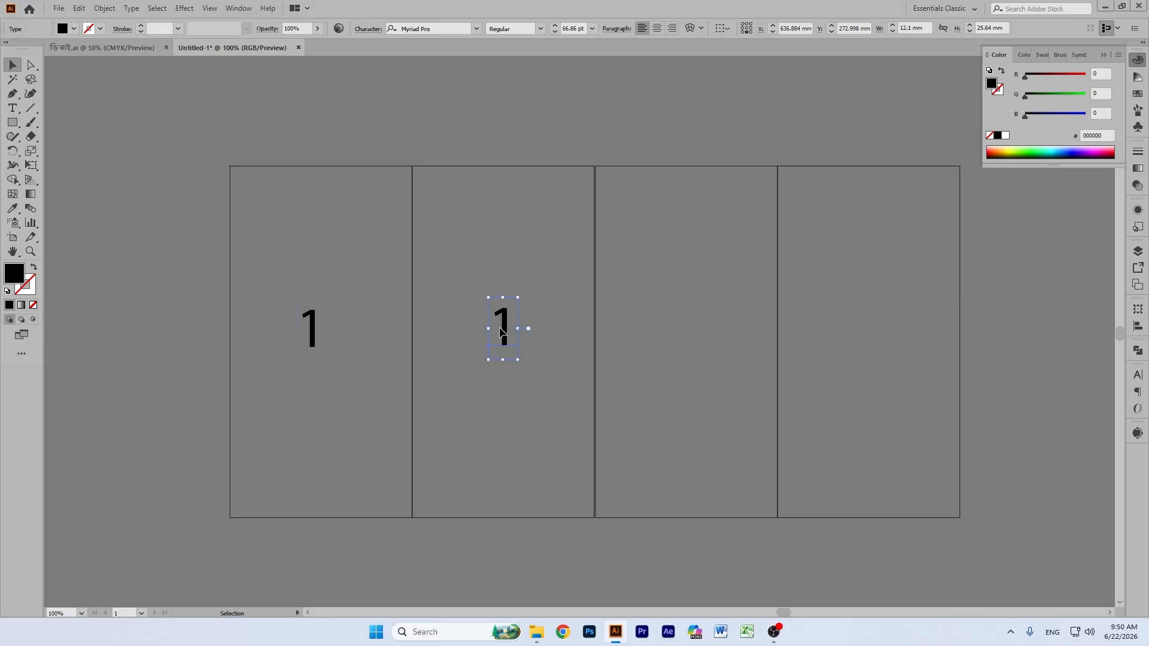
double_click(500, 331)
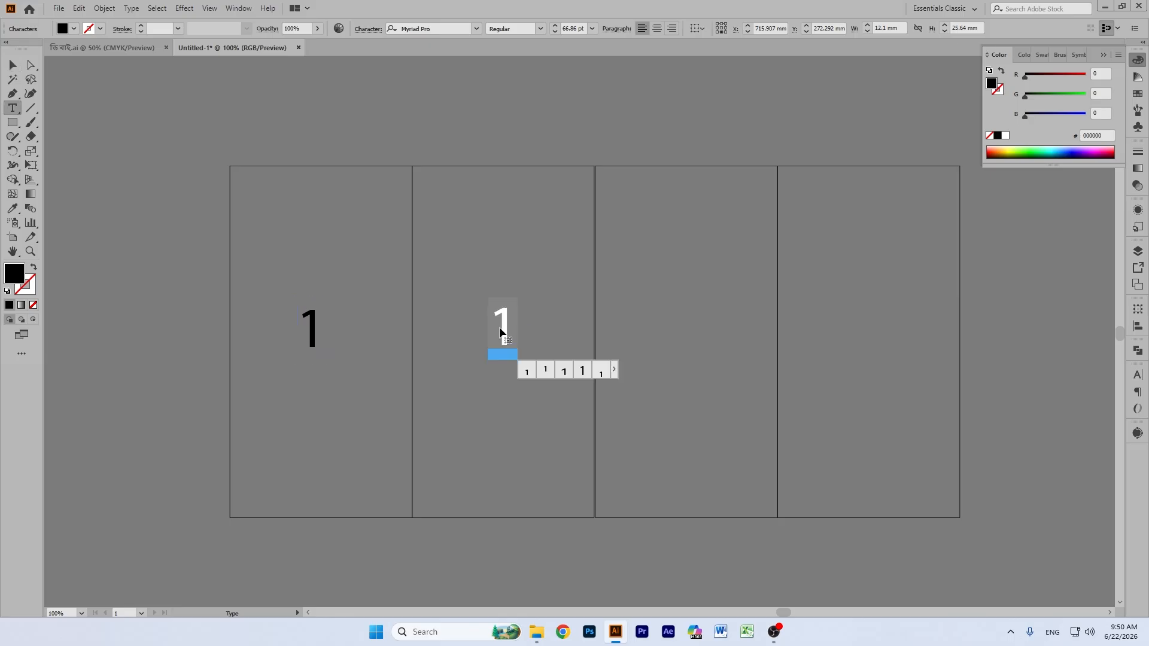
key("BackSpace")
type("2")
left_click(15, 65)
left_click(513, 347)
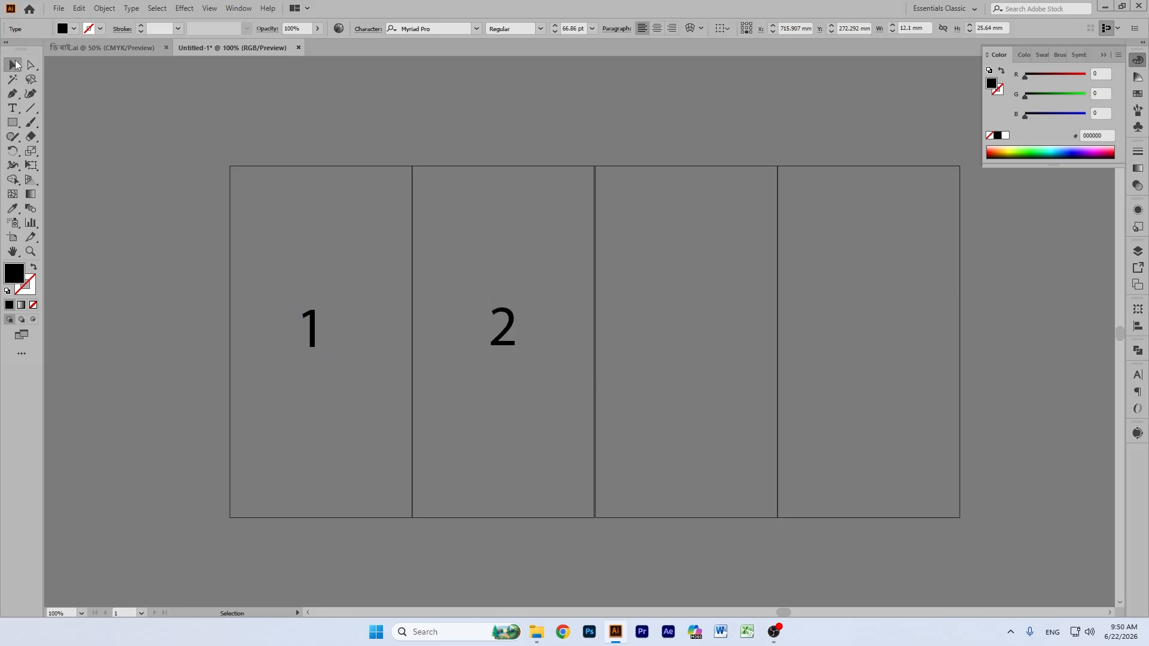
Step: Copy the 2 label into the third panel and change the copy to 3
left_click_drag(503, 345, 685, 348)
double_click(685, 344)
type("3")
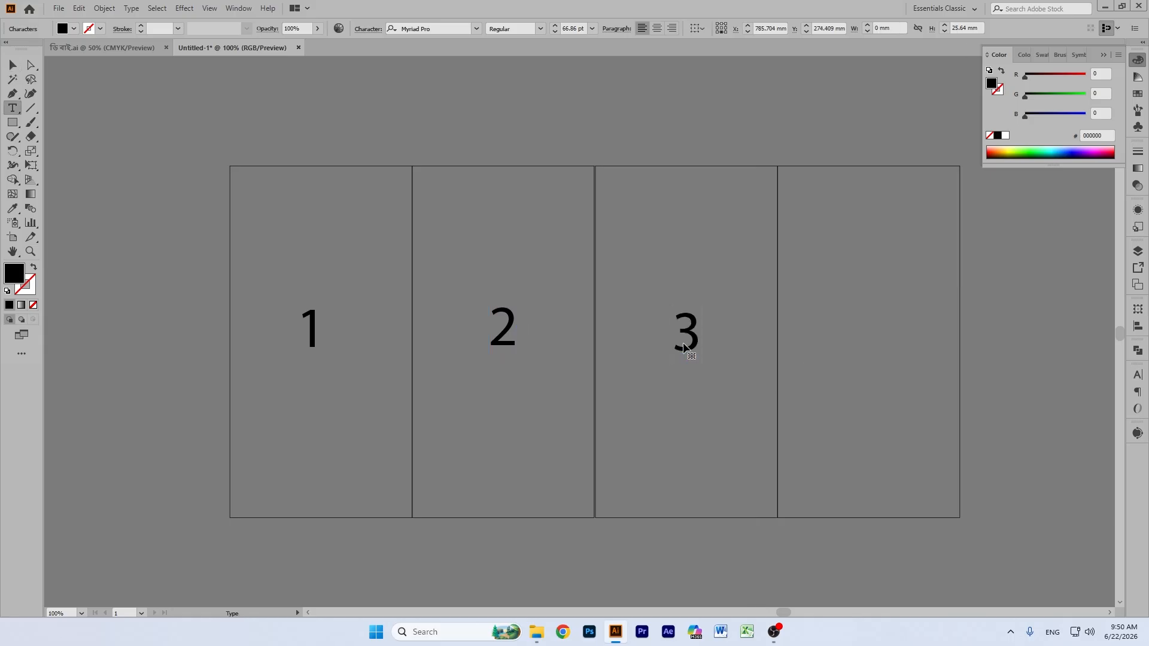
left_click(13, 64)
Step: Copy the 3 label into the fourth panel, change the copy to 4, and clear the selection
left_click_drag(705, 351, 892, 347)
key("t")
double_click(887, 339)
key("BackSpace")
type("4")
left_click(13, 65)
left_click(823, 246)
left_click(888, 347)
left_click(849, 132)
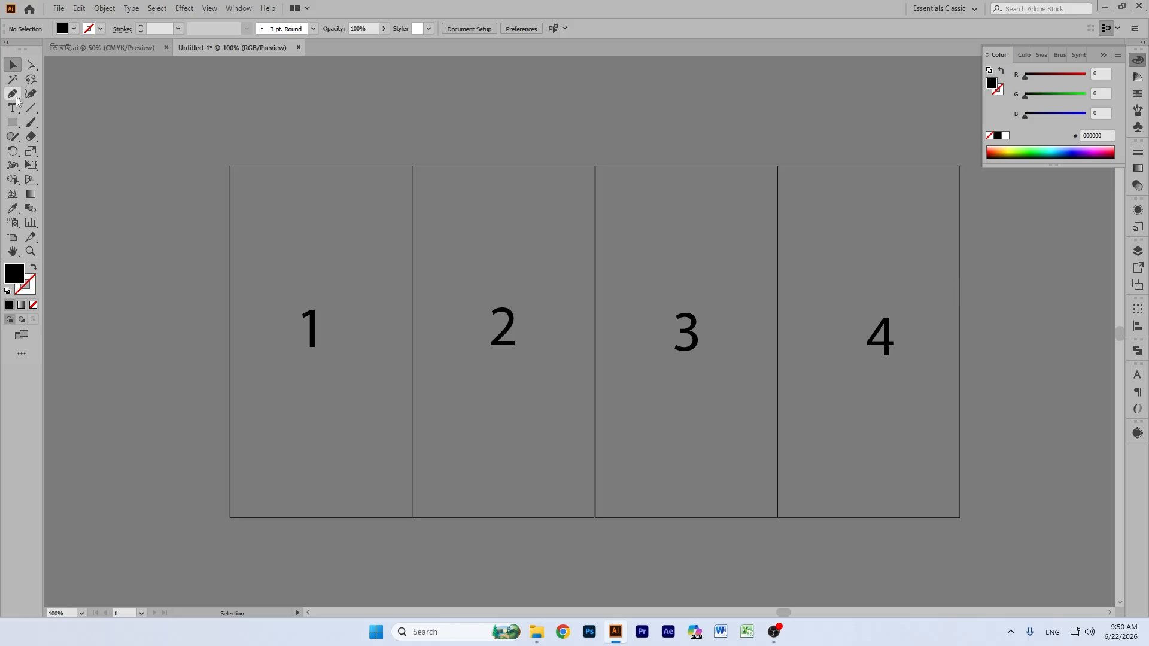
Step: Paint freehand black notes above the panels: one arc over panel 1, one over panel 3, and handwriting between them
left_click(32, 122)
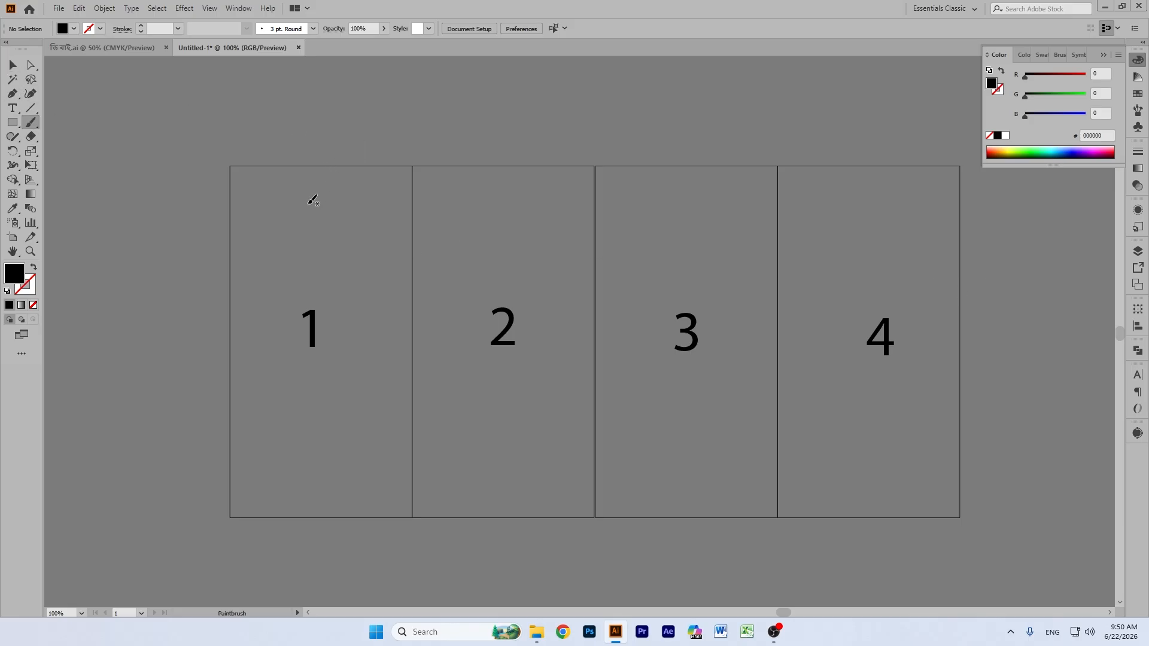
mouse_move(311, 143)
left_mouse_down()
mouse_move(353, 110)
mouse_move(407, 97)
left_mouse_up()
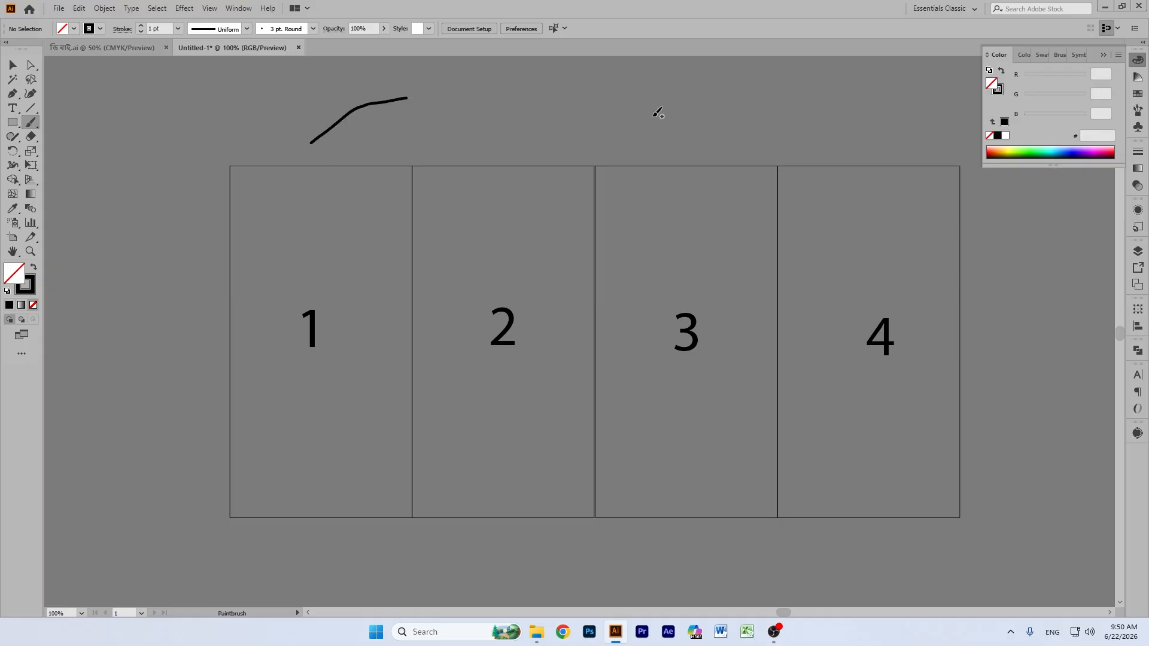
mouse_move(680, 155)
left_mouse_down()
mouse_move(601, 104)
mouse_move(542, 96)
left_mouse_up()
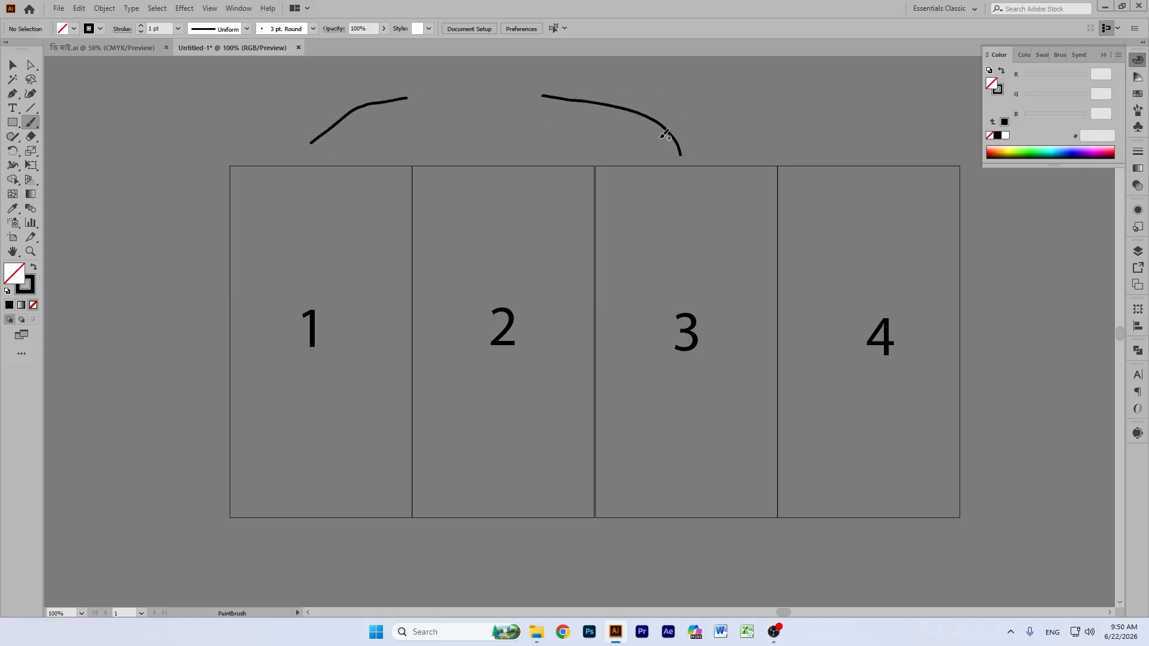
scroll(508, 134, "up", 3)
mouse_move(425, 147)
left_mouse_down()
mouse_move(442, 168)
mouse_move(466, 166)
mouse_move(451, 137)
mouse_move(503, 143)
left_mouse_up()
mouse_move(461, 106)
left_mouse_down()
mouse_move(418, 114)
mouse_move(496, 91)
left_mouse_up()
Step: Select all the brush marks above the panels, try a white fill on them, and undo it
left_click(12, 65)
left_click_drag(254, 108, 671, 227)
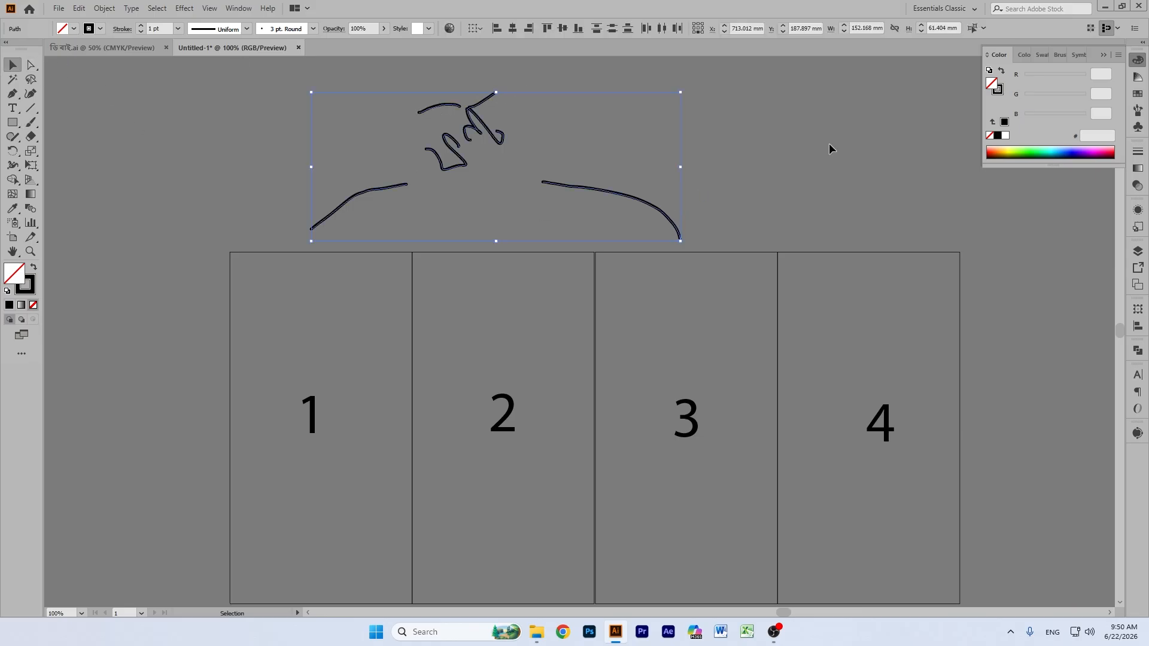
left_click(1005, 136)
left_click(754, 149)
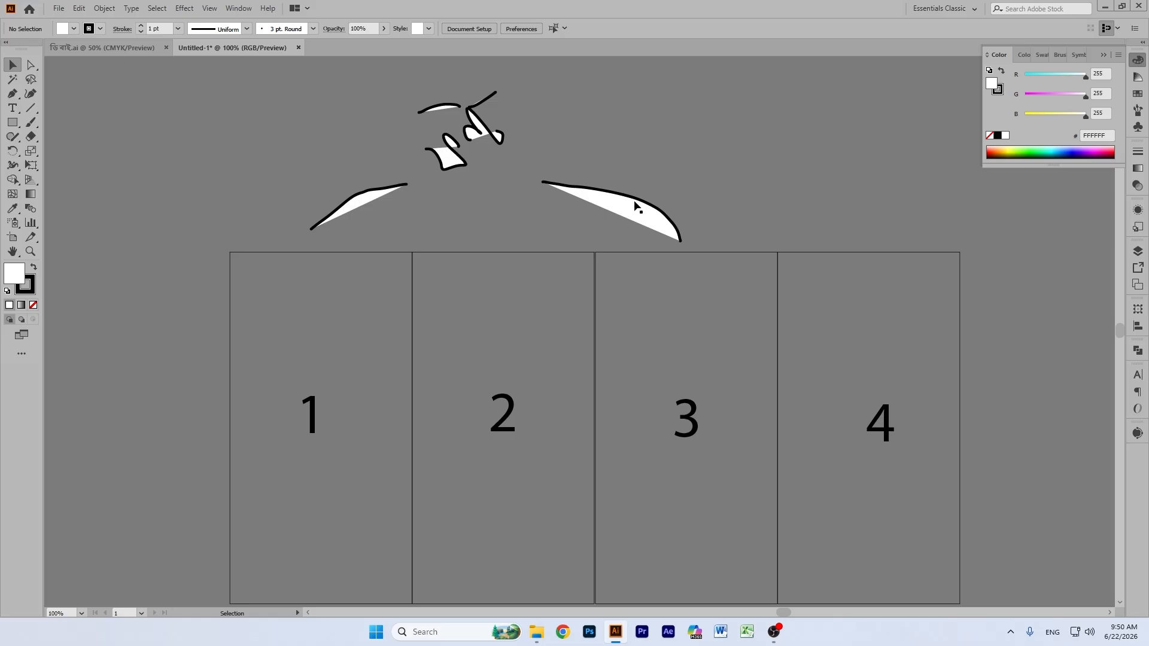
key("ctrl+z")
key("ctrl+z")
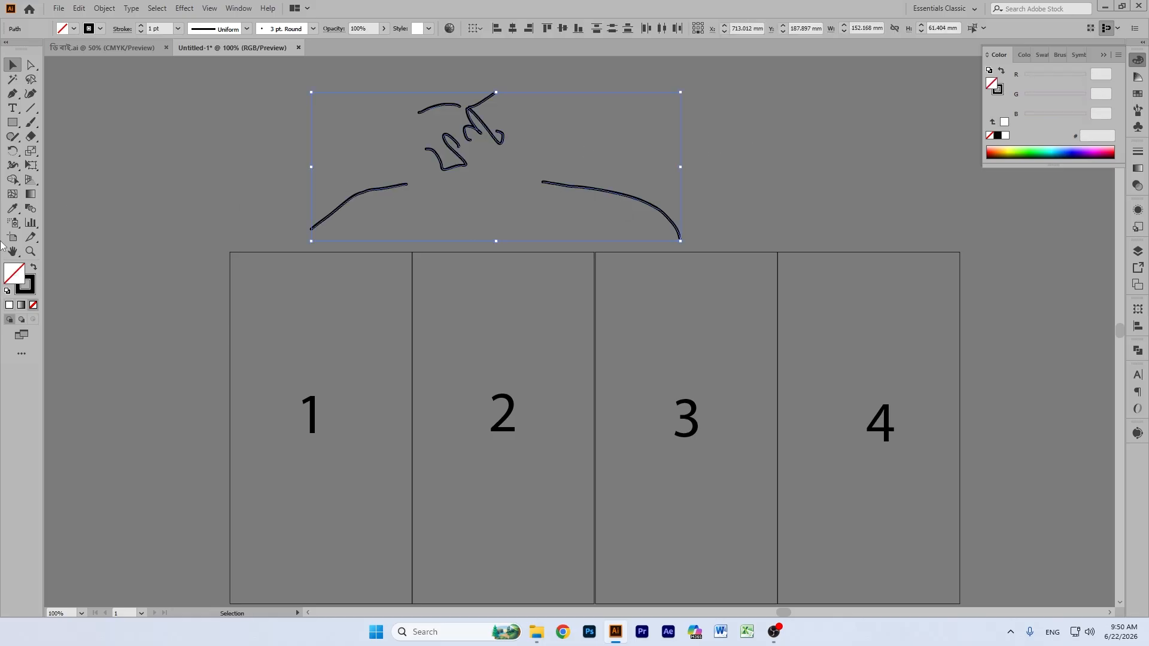
Step: Recolour the selected brush marks with a white stroke and no fill, and clear the selection
left_click(33, 267)
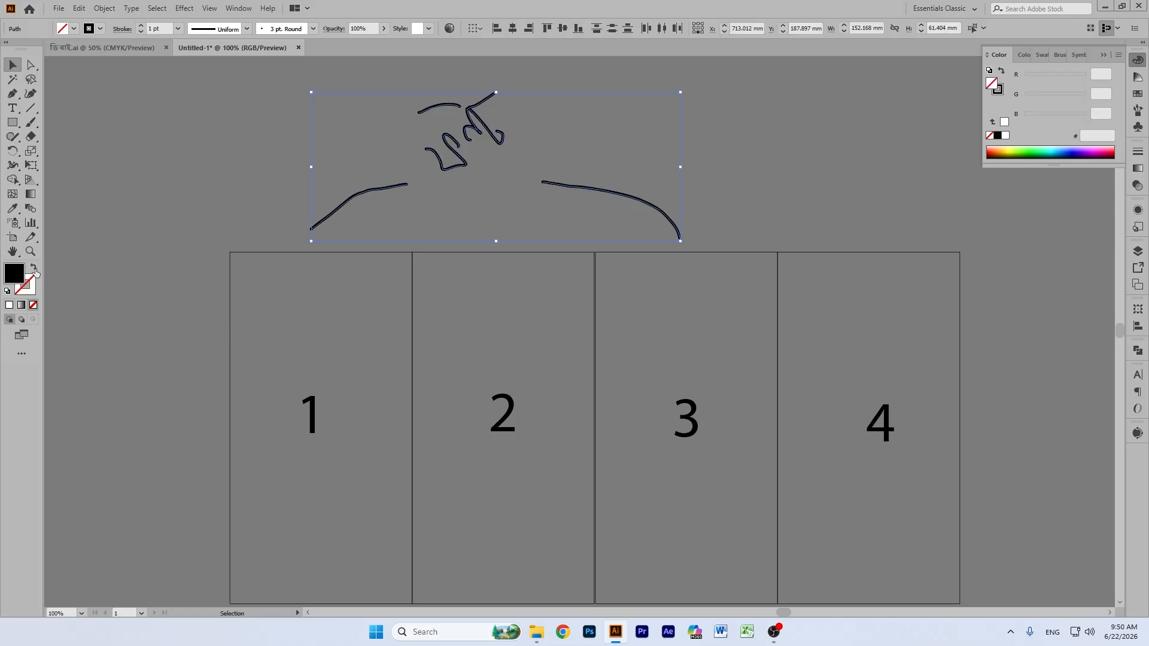
left_click(1005, 136)
left_click(34, 267)
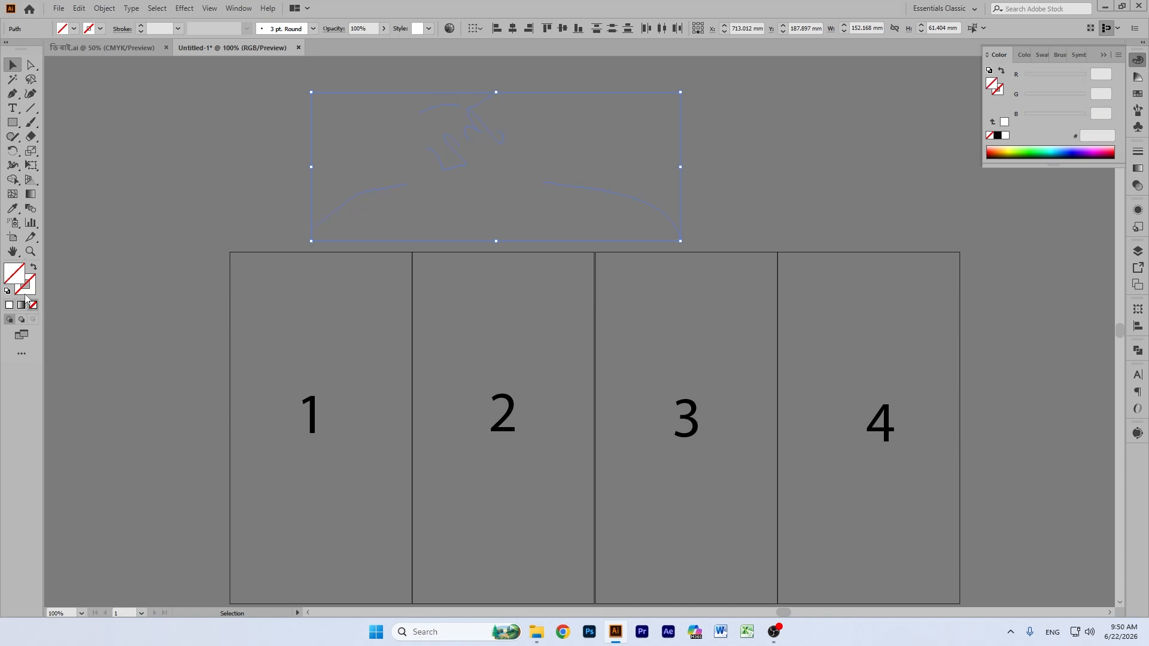
left_click(785, 133)
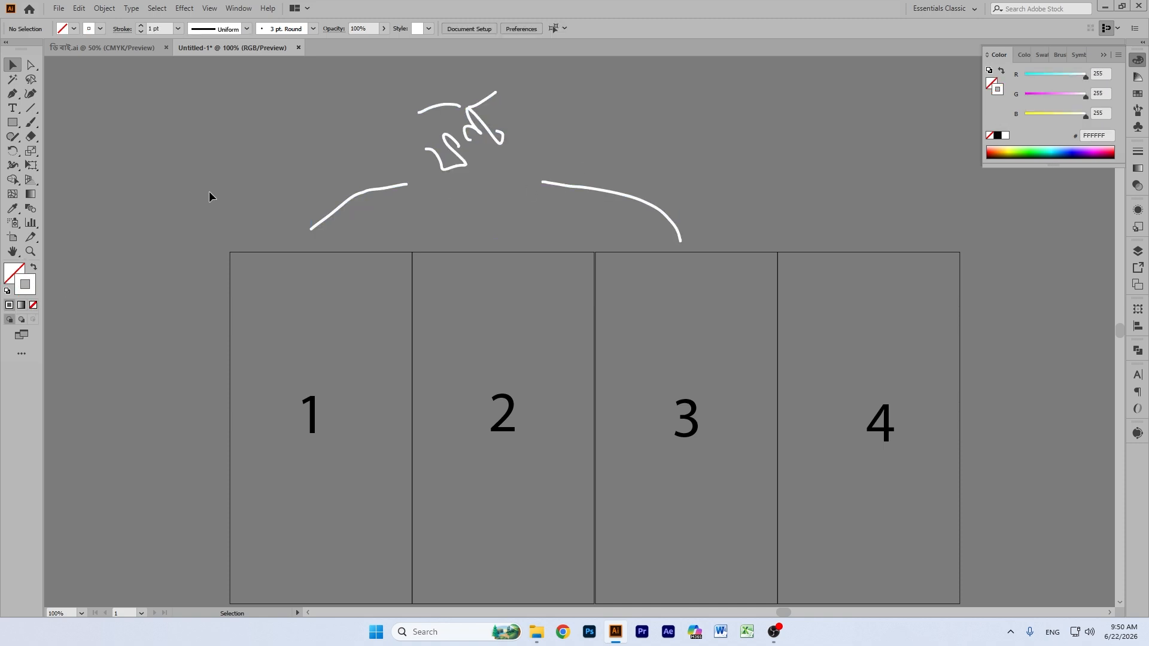
scroll(411, 243, "down", 3)
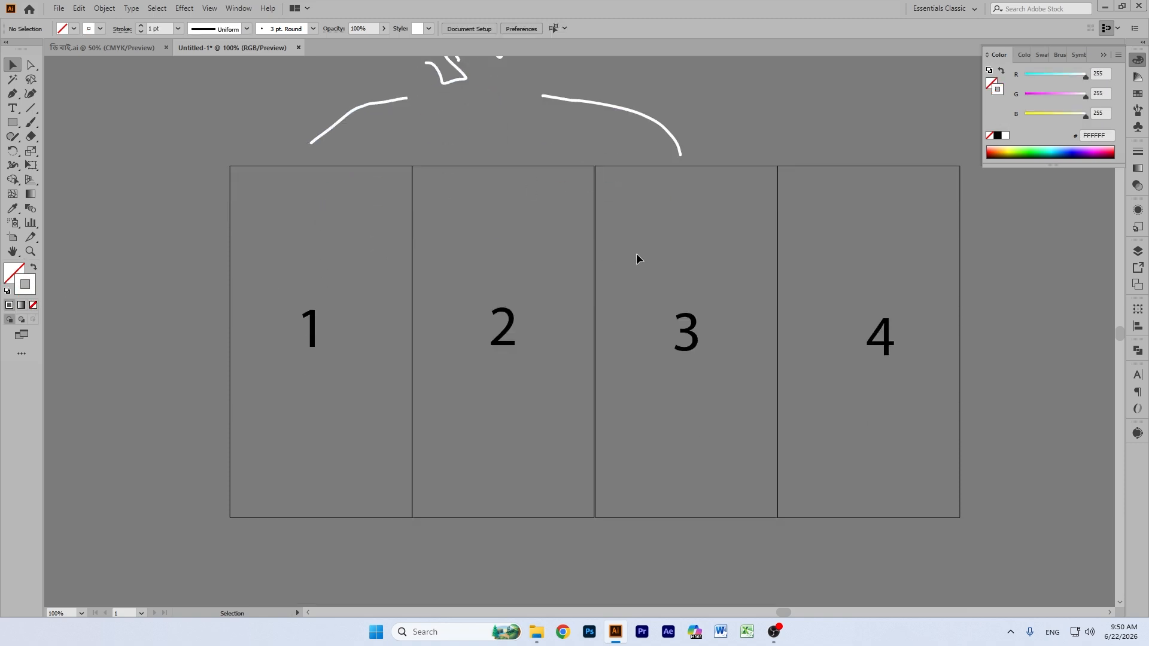
scroll(637, 253, "up", 3)
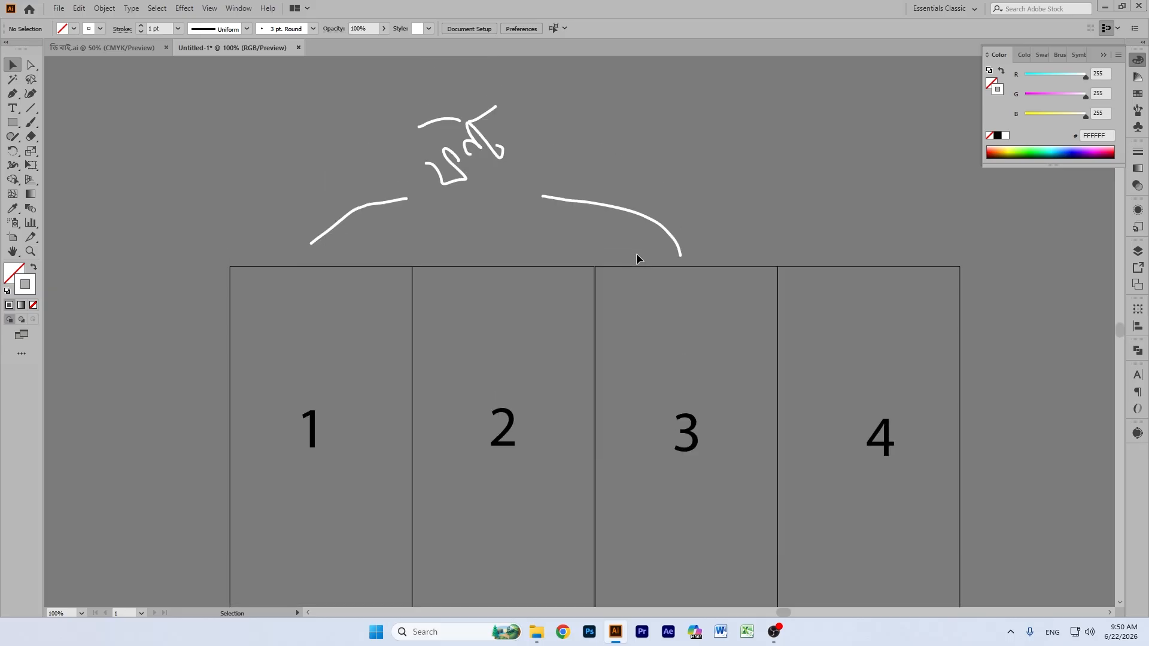
scroll(684, 367, "down", 2)
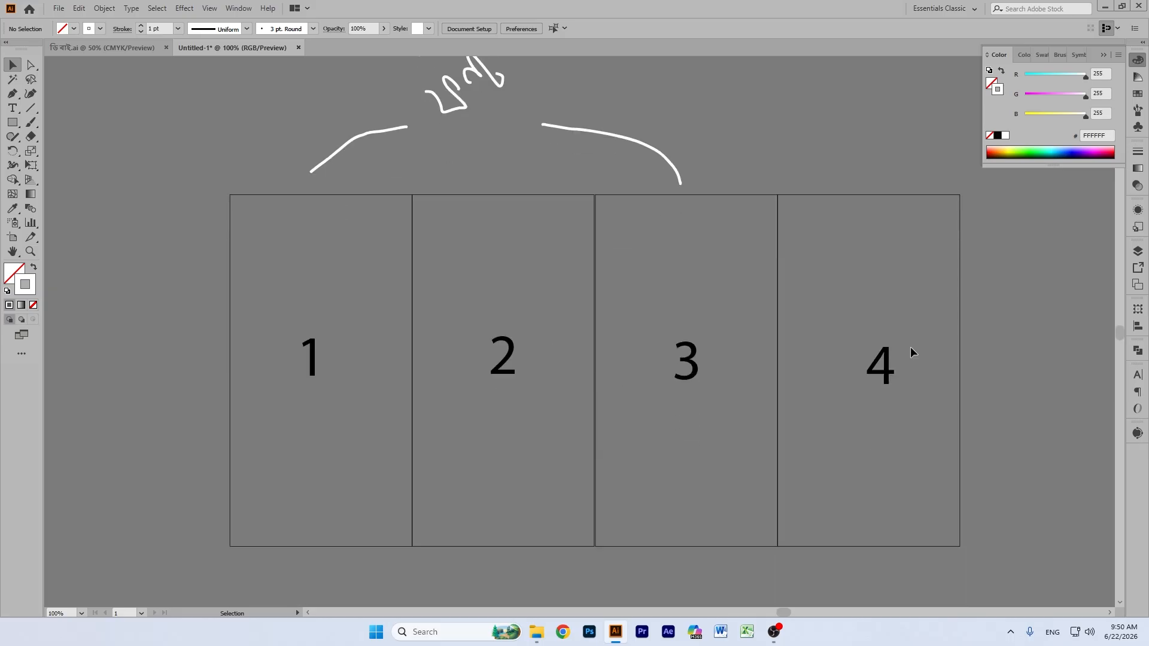
left_click(512, 344)
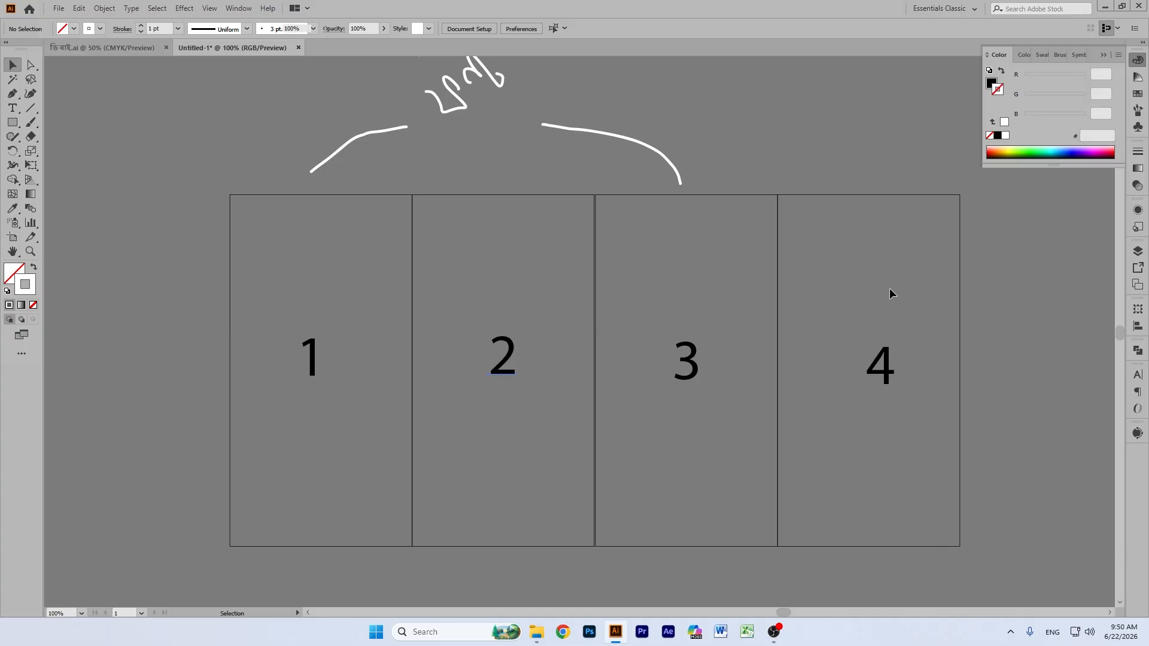
left_click(1022, 329)
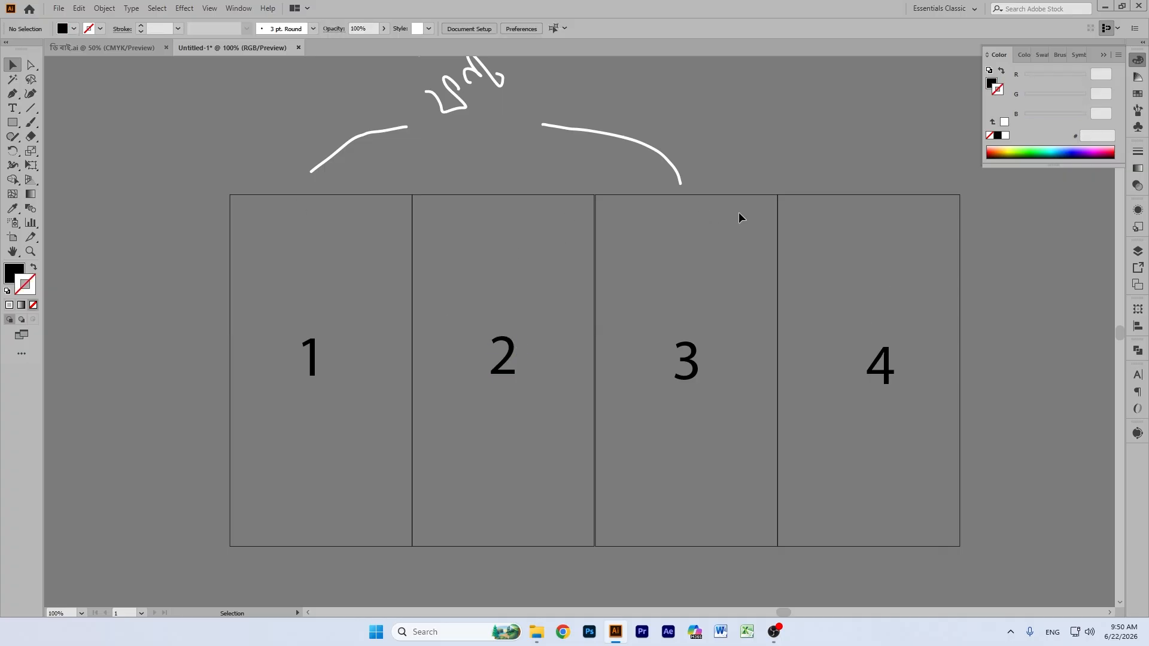
Step: Delete all the white brush marks above the panels
scroll(530, 192, "up", 3)
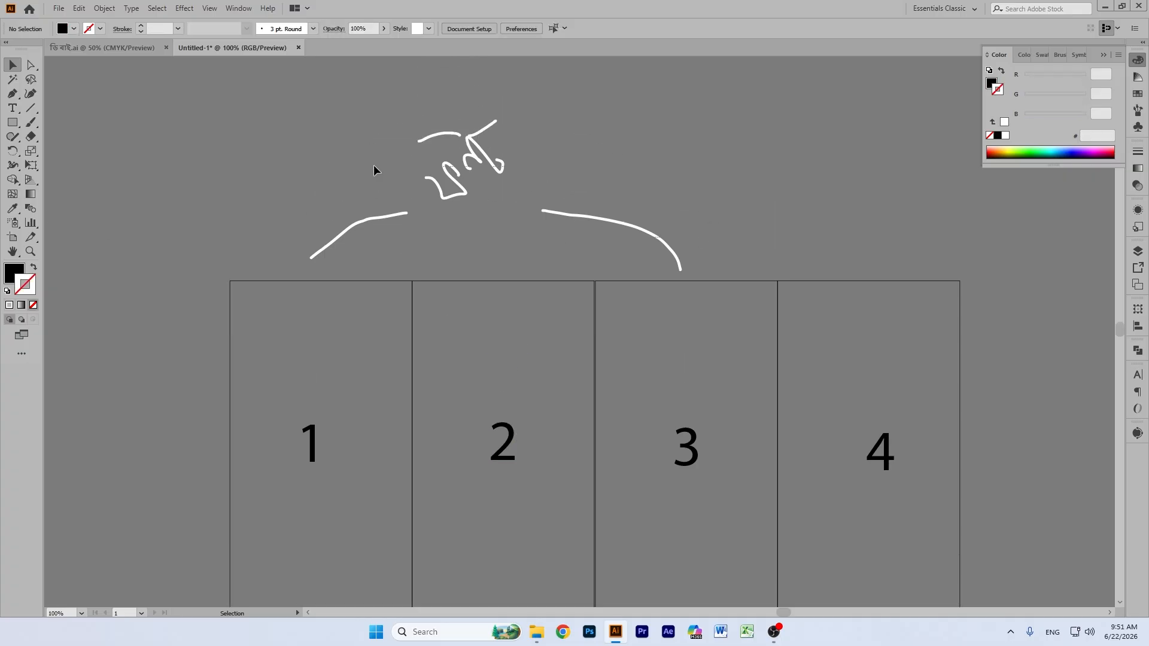
left_click_drag(377, 166, 369, 164)
key("Delete")
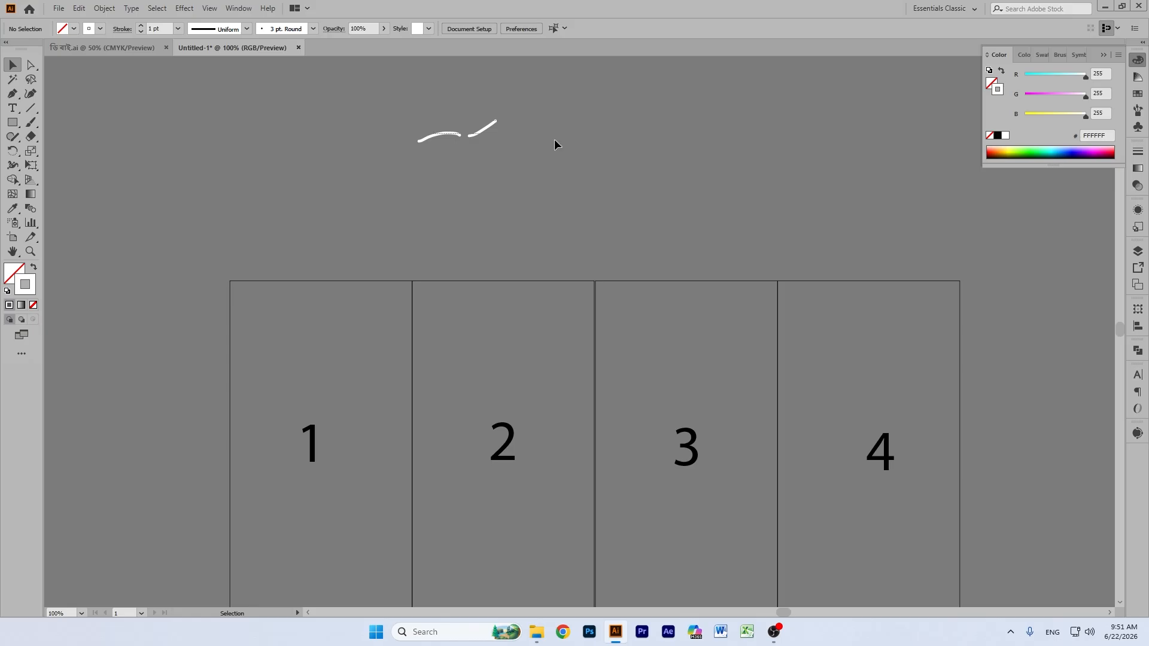
left_click_drag(364, 119, 662, 139)
key("Delete")
Step: Delete the number labels 2, 3, 4 and 1 from the four panels
scroll(592, 256, "down", 3)
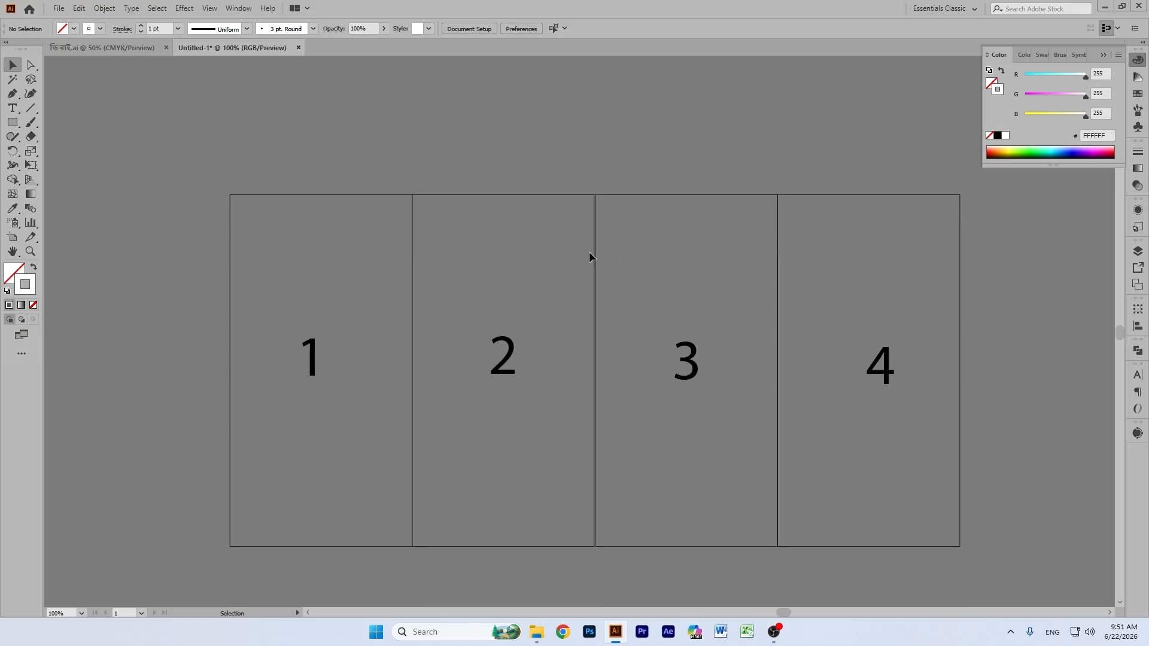
left_click(503, 357)
key("Delete")
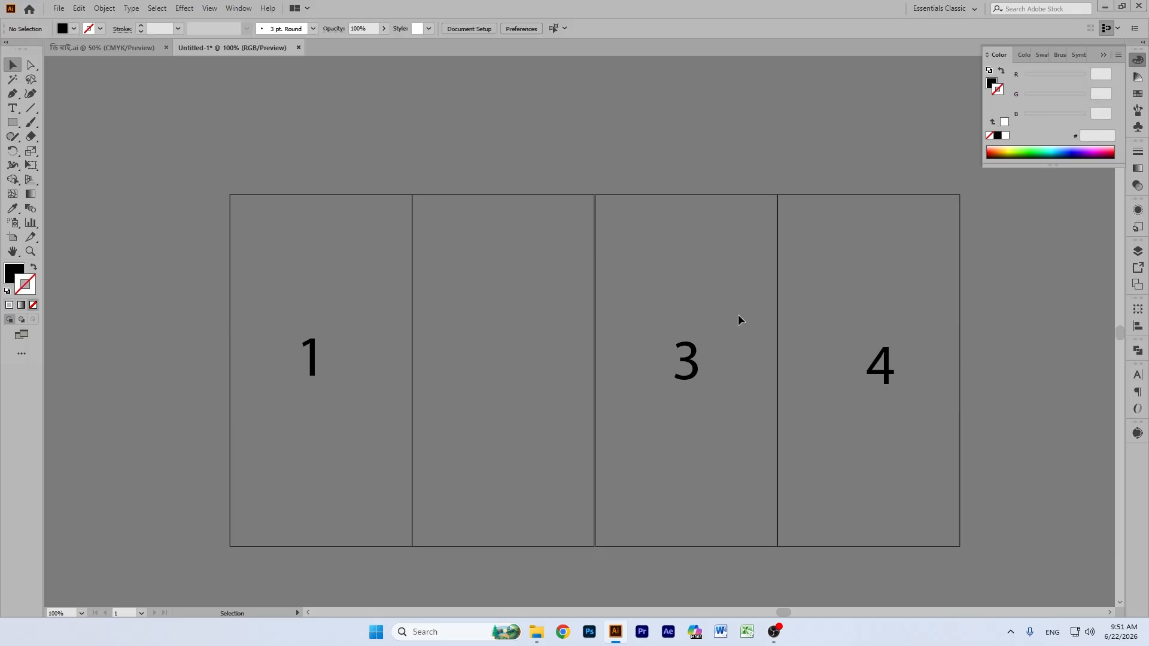
left_click(692, 367)
key("Delete")
left_click(894, 364)
key("Delete")
left_click(309, 377)
key("Delete")
Step: Examine the top and bottom flaps of the finished LED bulb box artwork, and return to the blank panels
scroll(608, 165, "up", 1)
left_click(12, 251)
left_click_drag(57, 328, 312, 283)
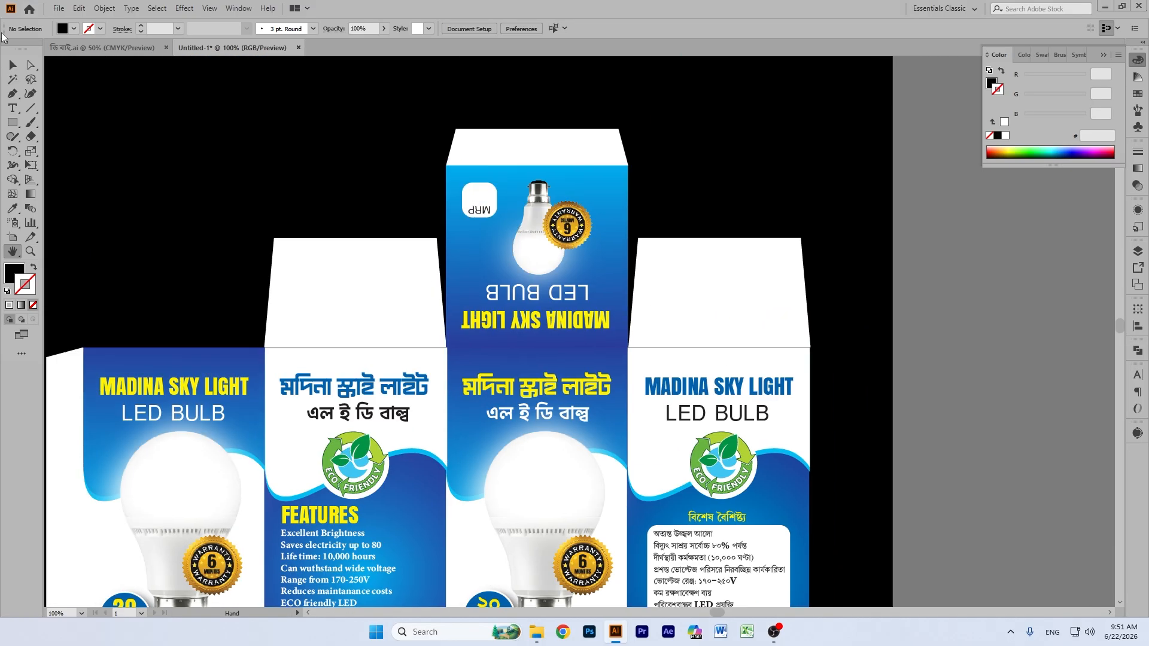
left_click(13, 64)
left_click(13, 251)
left_click_drag(85, 469, 252, 179)
left_click_drag(618, 239, 297, 237)
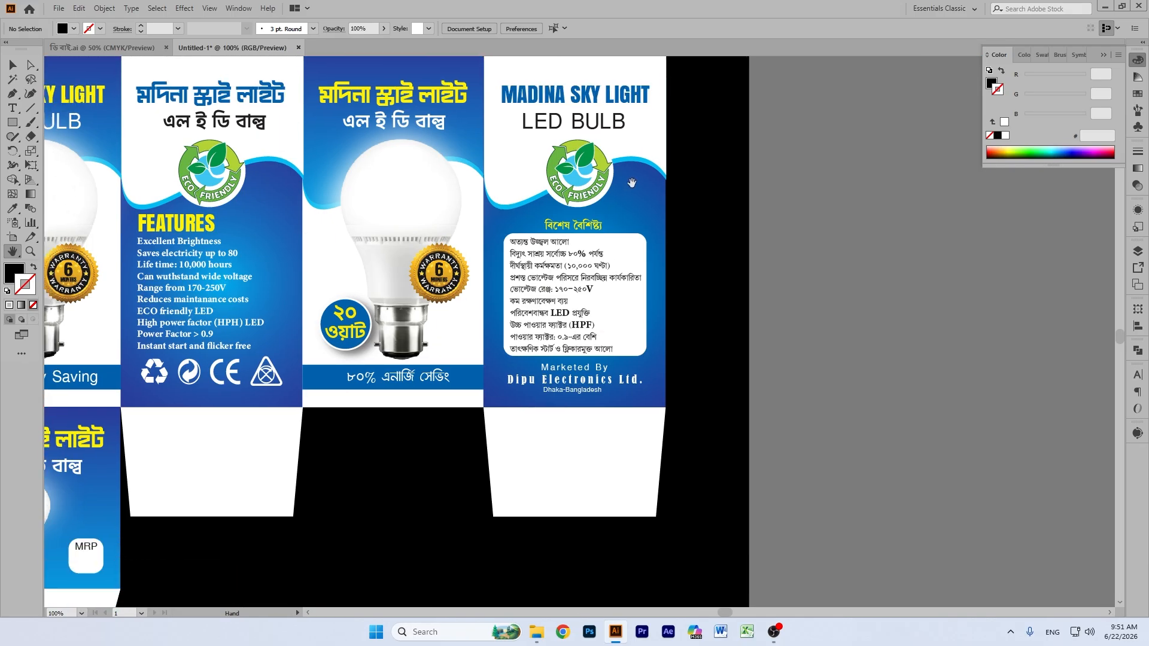
left_click_drag(632, 182, 663, 329)
left_click(13, 65)
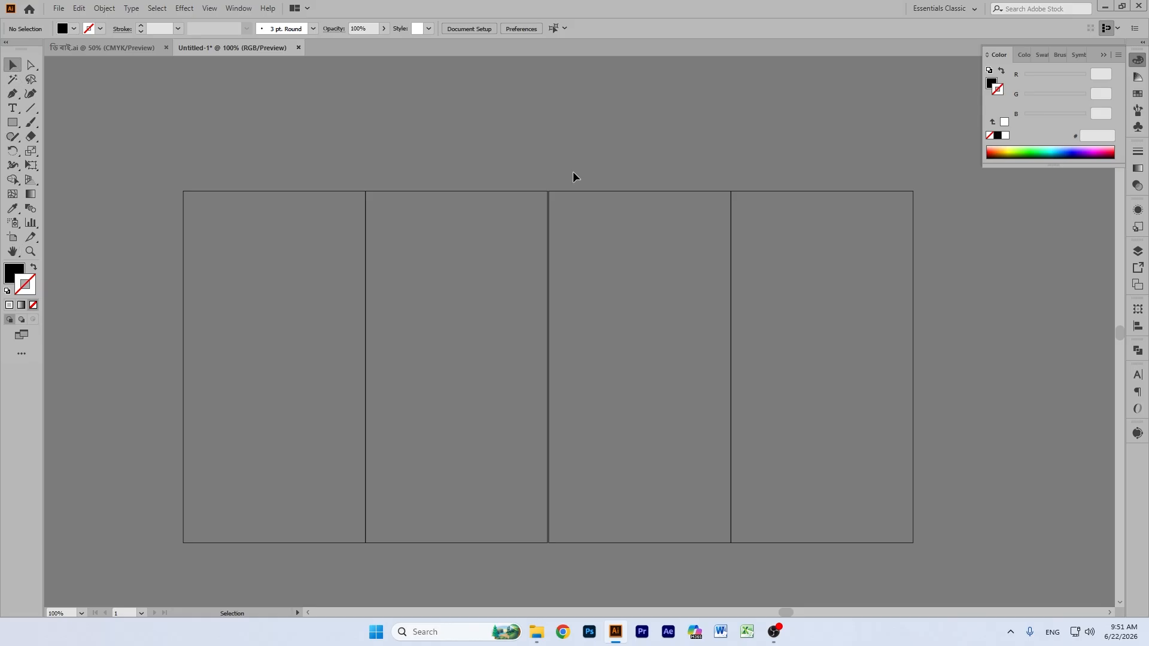
Step: Copy the third panel upward so it overlaps the original's upper edge, and try aligning the two by their horizontal centres
left_click(633, 285)
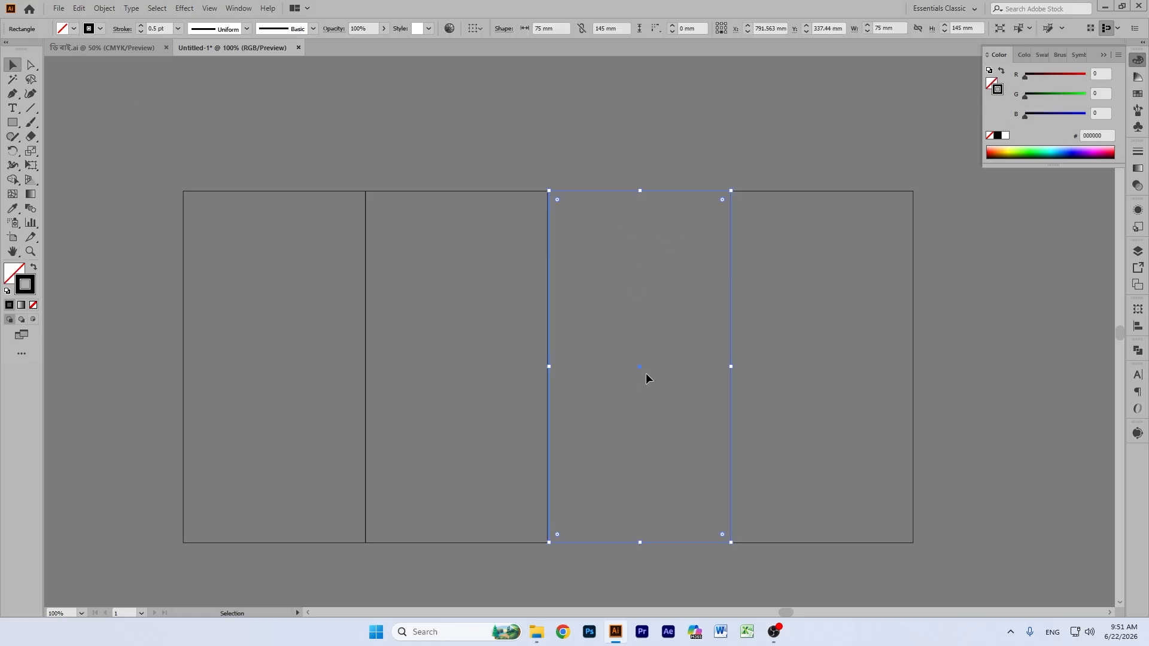
left_click_drag(640, 368, 641, 45)
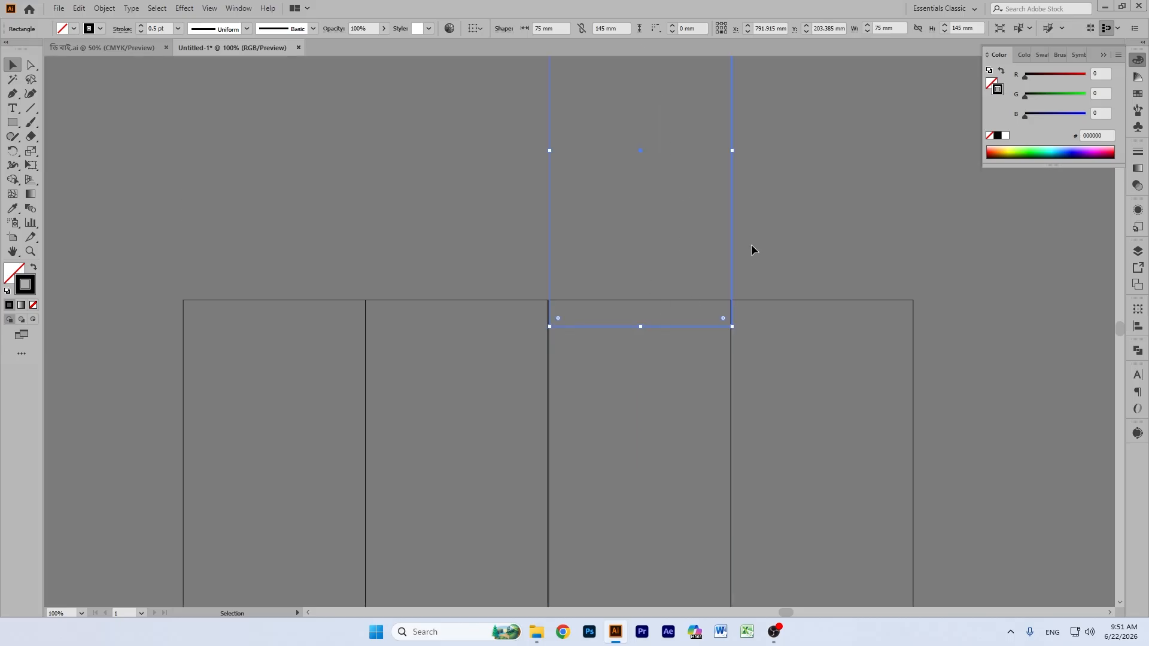
left_click(639, 206, "shift")
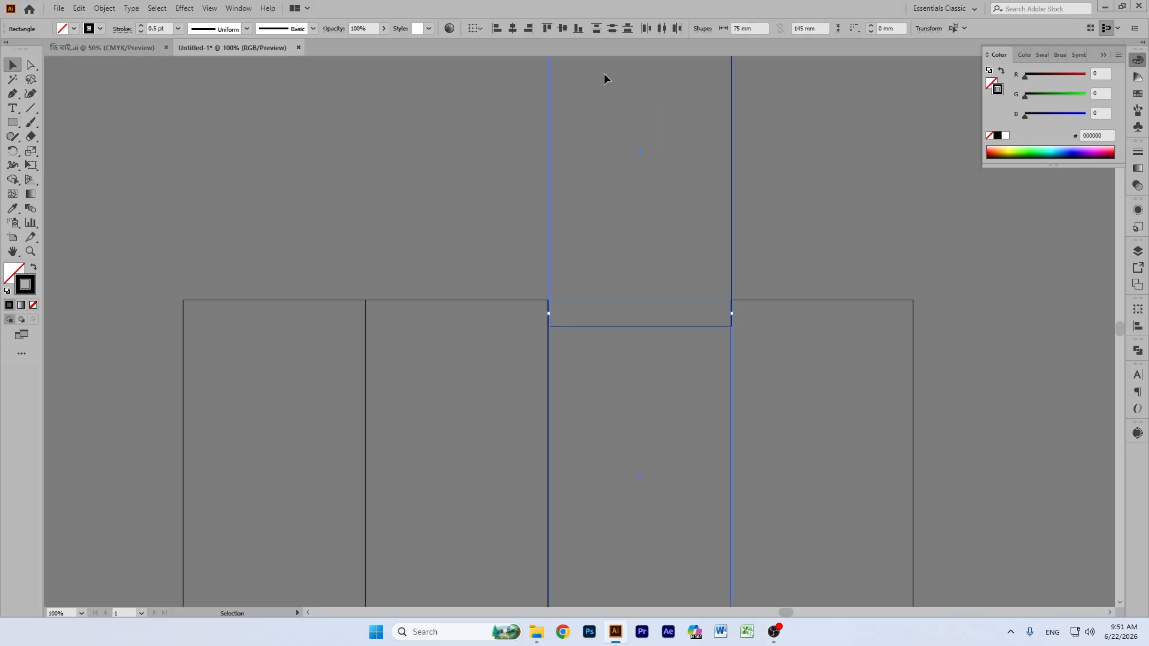
left_click(512, 28)
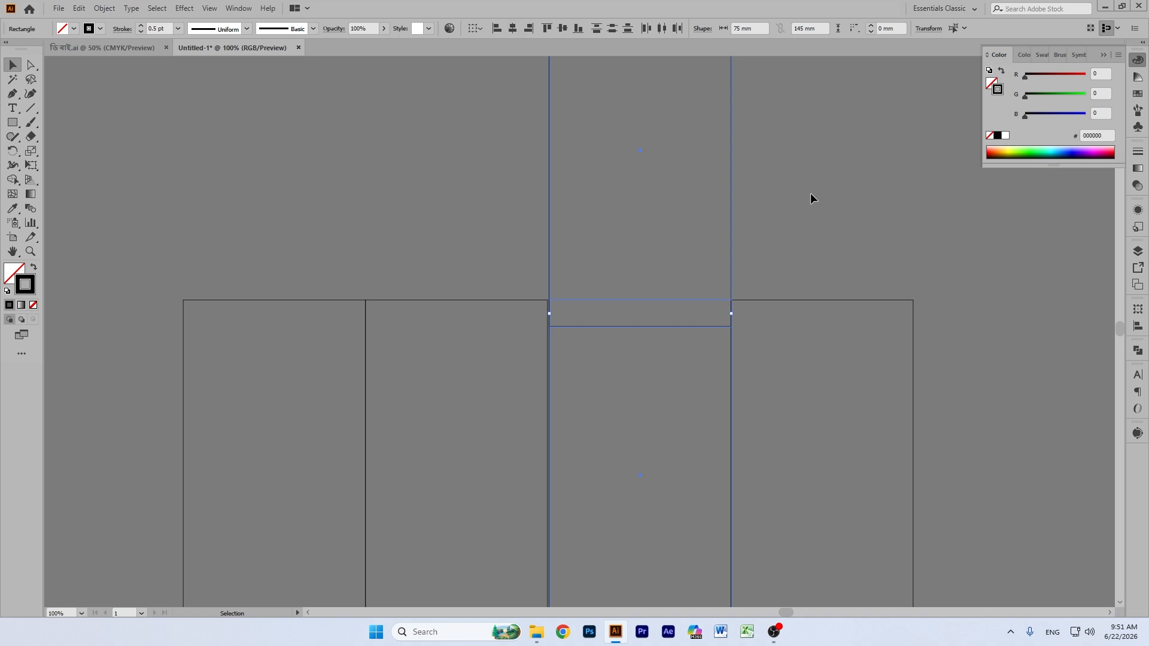
left_click(834, 205)
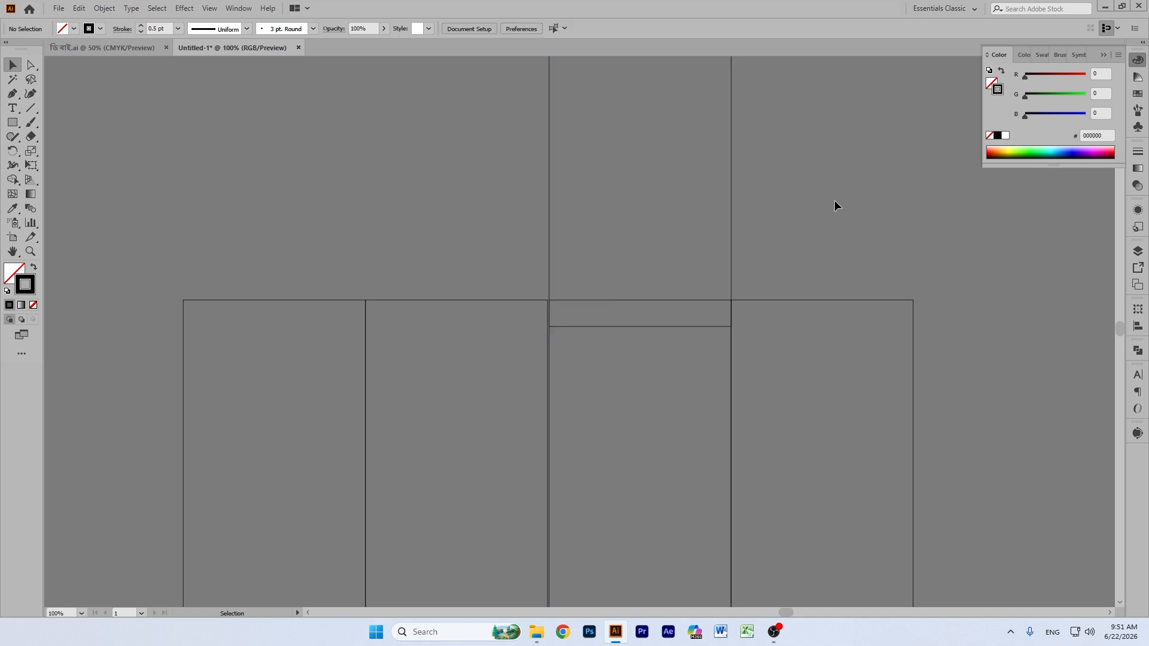
key("ctrl+z")
left_click(712, 250)
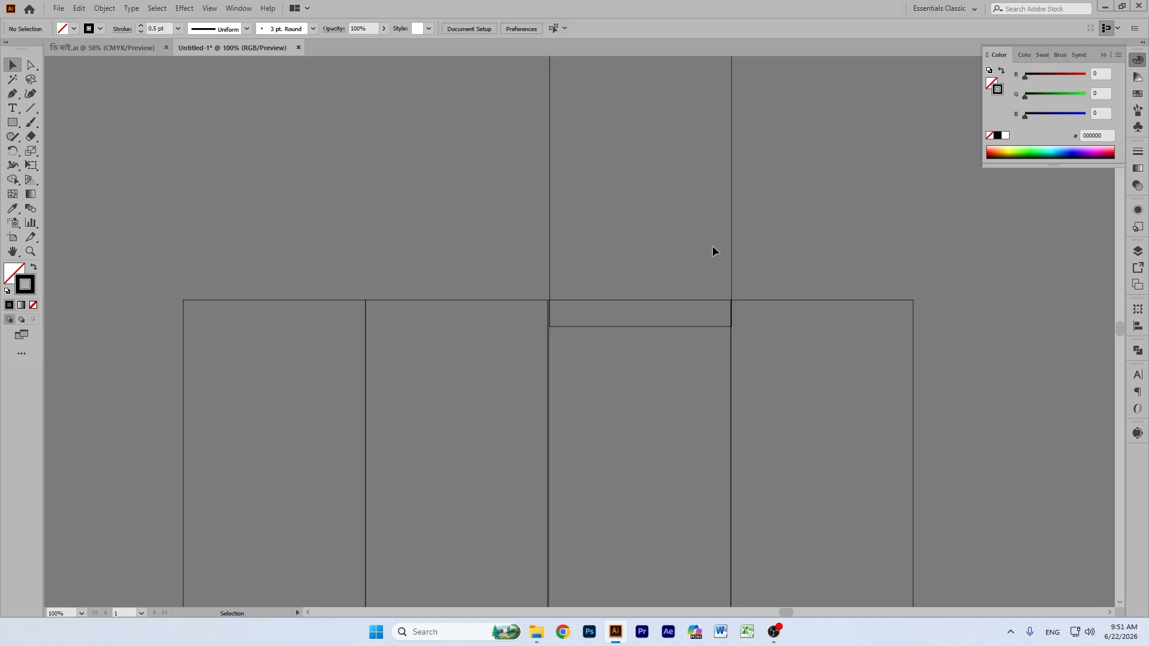
Step: Delete the raised copy of the third panel
key("ctrl+plus")
key("ctrl+plus")
key("ctrl+plus")
key("ctrl+plus")
scroll(724, 254, "up", 5)
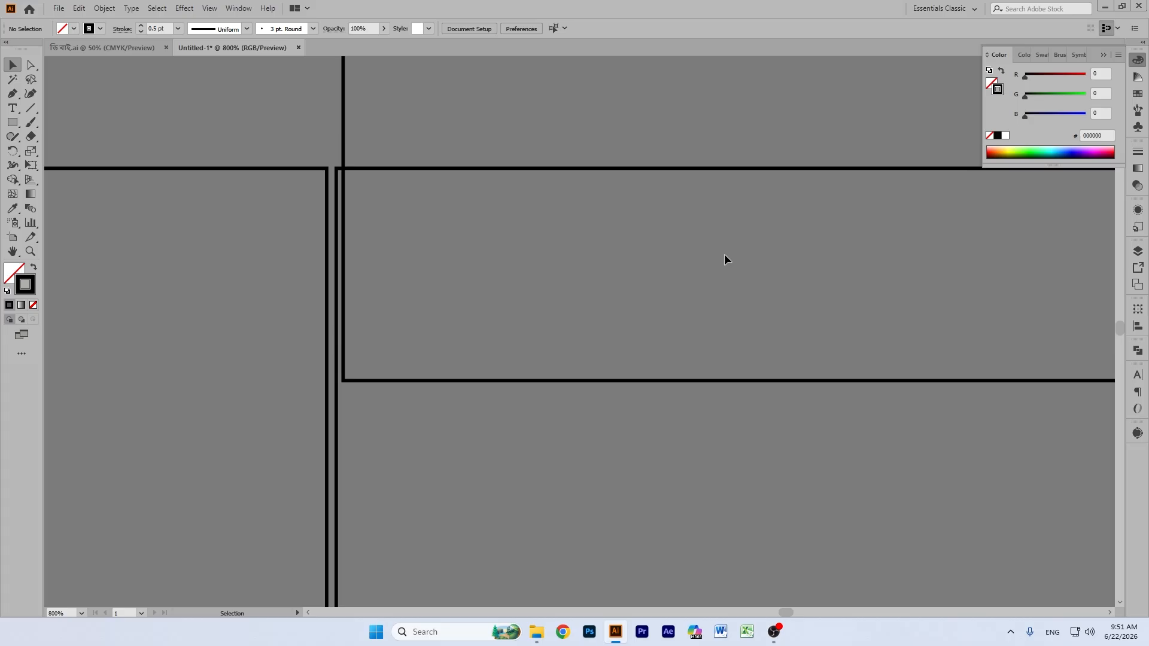
left_click(343, 186)
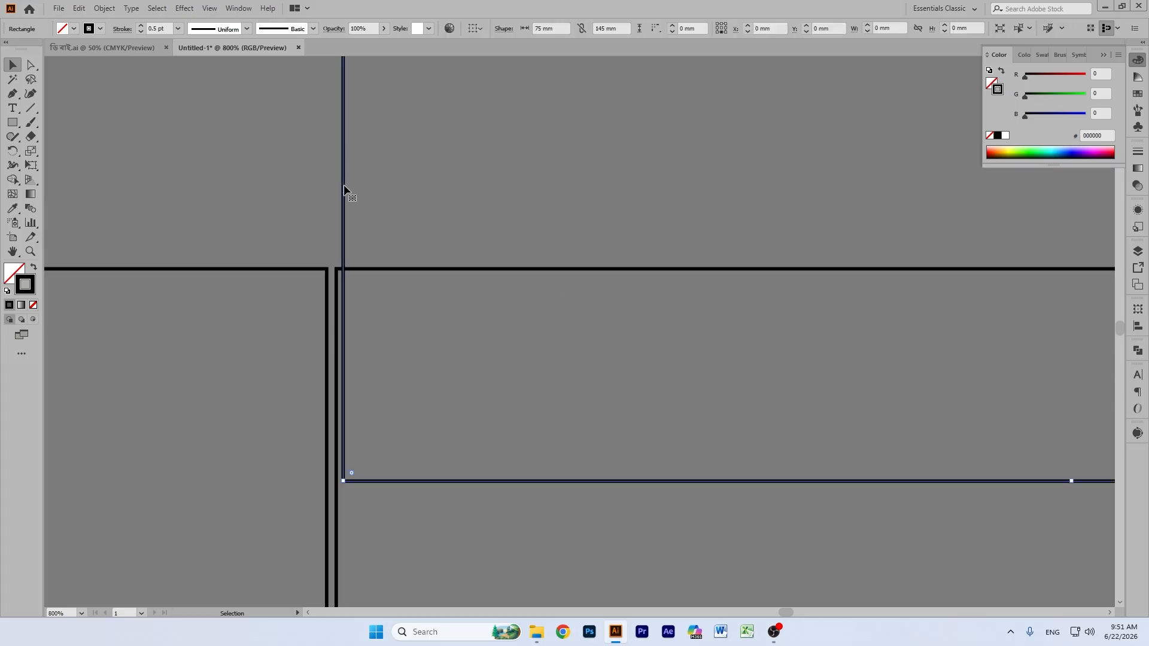
key("Delete")
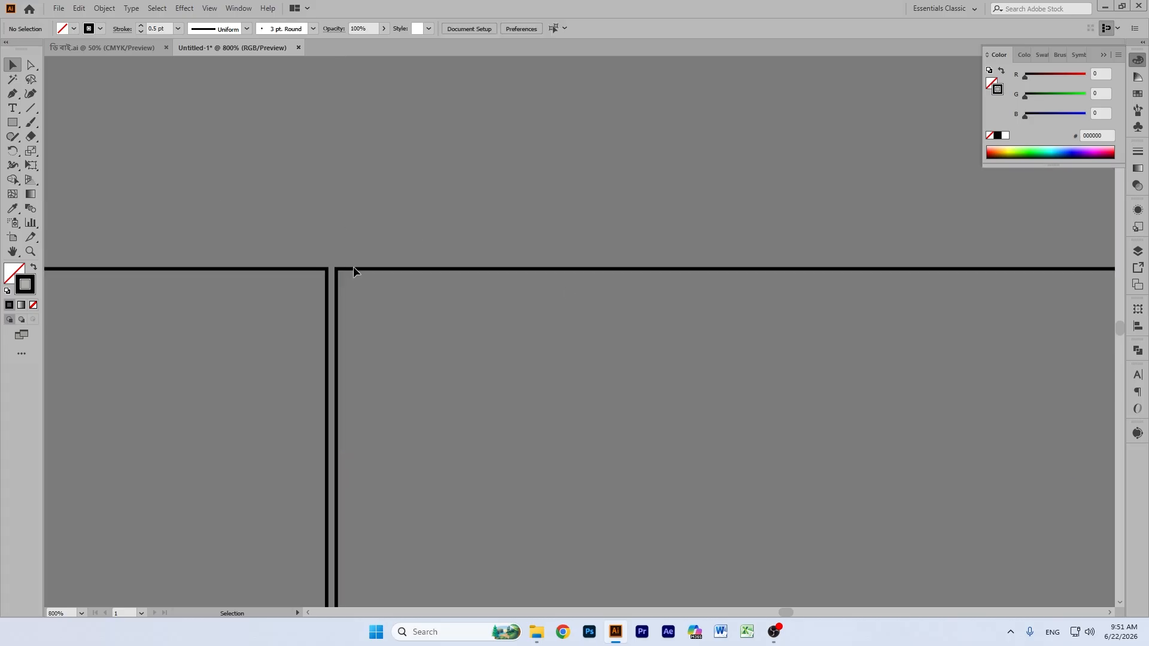
Step: Move the third panel slightly left so its edge meets the second panel's edge, and clear the selection
left_click(359, 269)
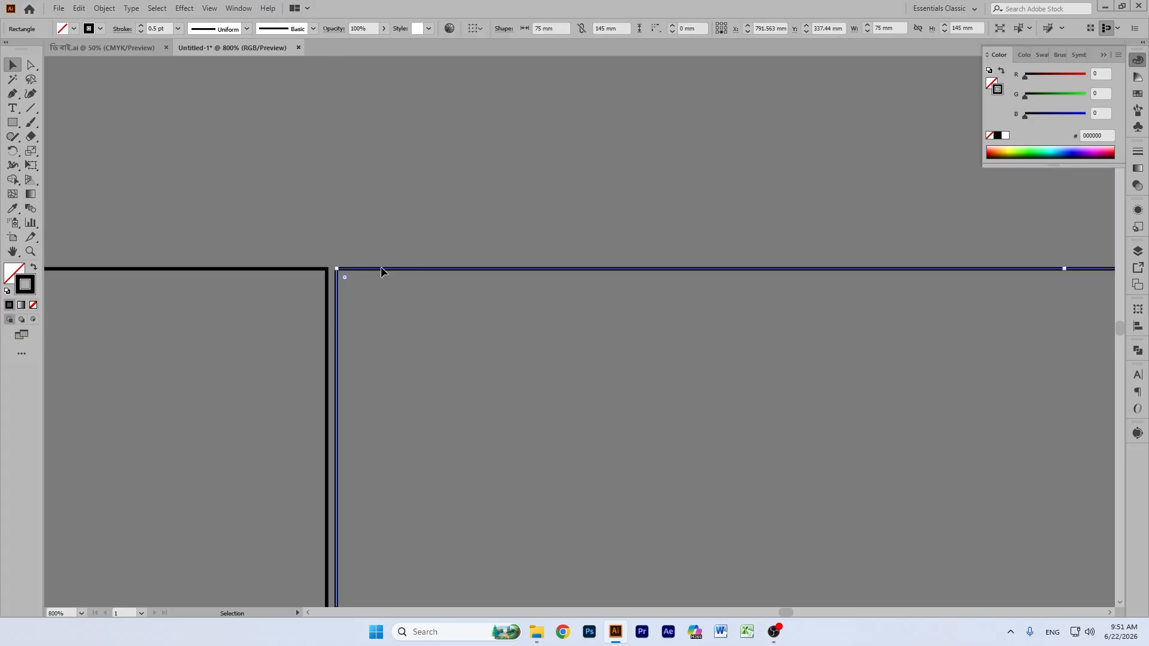
left_click(370, 273)
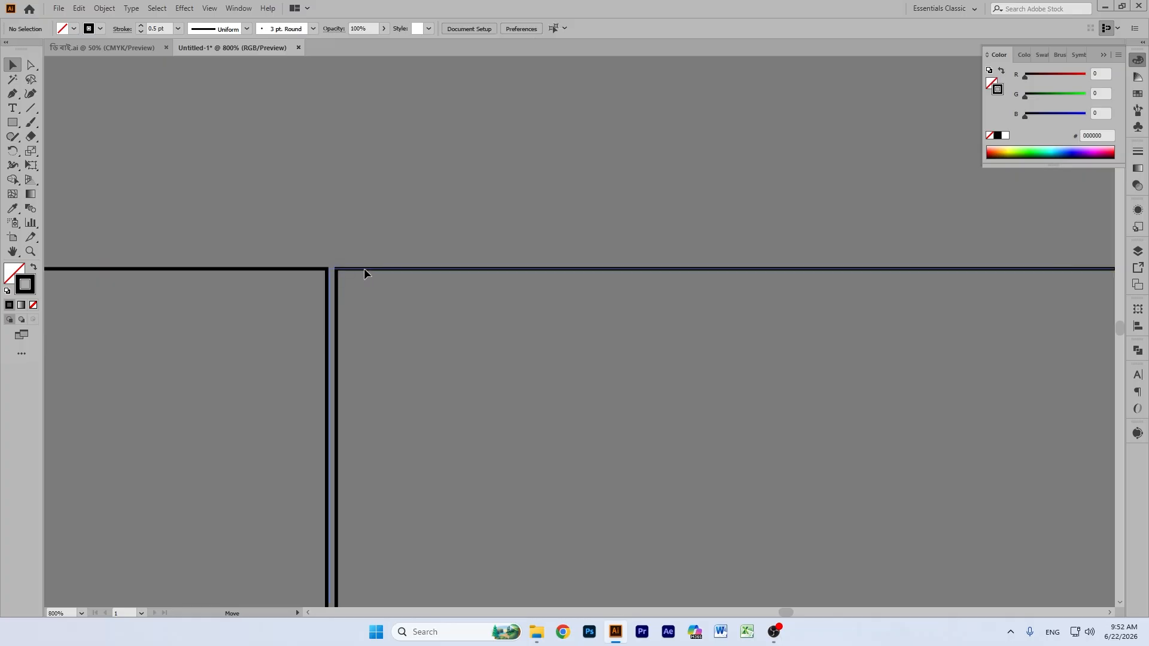
left_click_drag(364, 268, 357, 268)
left_click(400, 222)
Step: Move the fourth panel slightly left so its edge meets the third panel's edge, and clear the selection
left_click(10, 255)
left_click_drag(689, 323, 149, 250)
left_click_drag(390, 241, 440, 255)
left_click(13, 65)
left_click(586, 191)
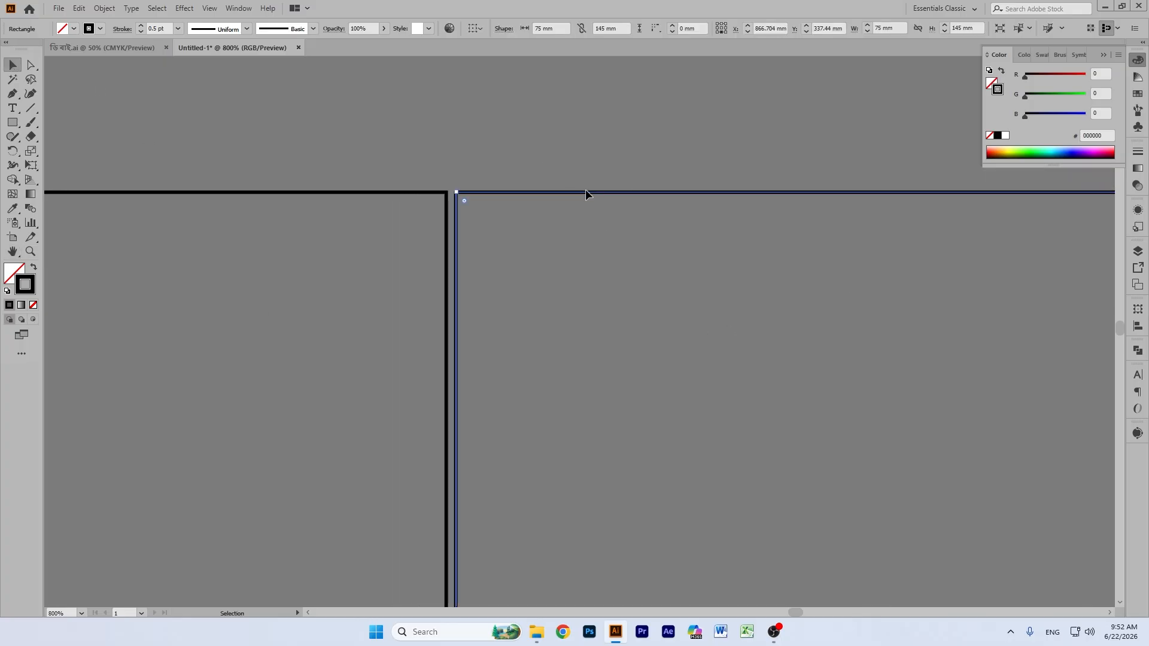
left_click_drag(585, 191, 579, 191)
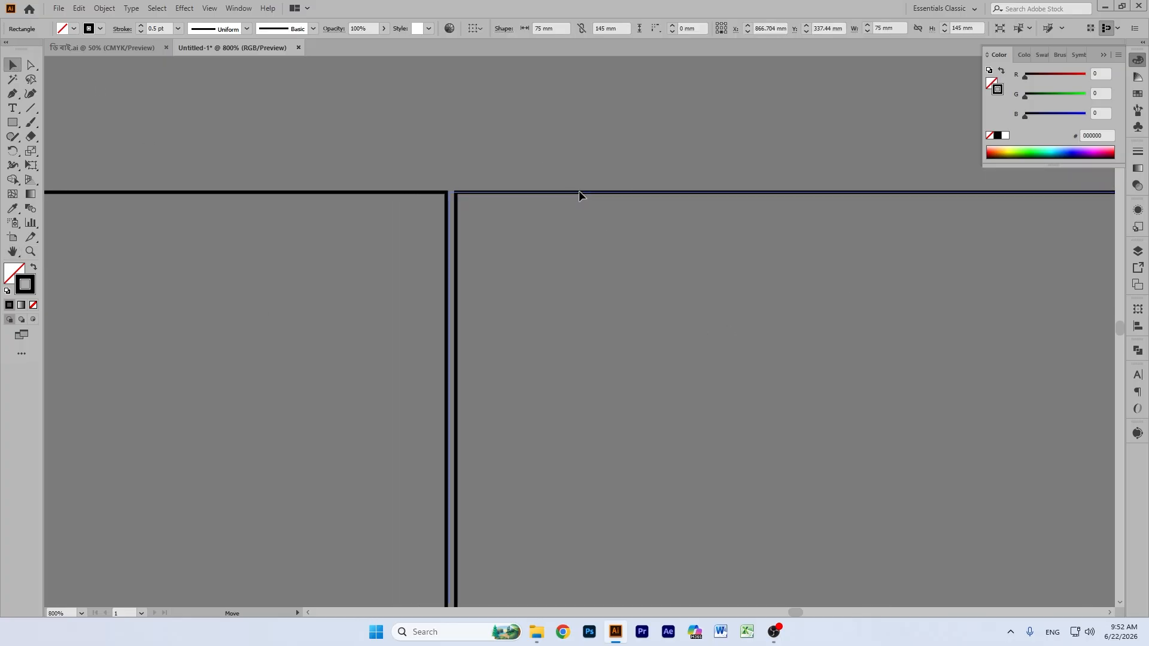
left_click(519, 147)
key("ctrl+minus")
key("ctrl+minus")
key("ctrl+minus")
key("ctrl+minus")
key("ctrl+minus")
key("ctrl+minus")
key("ctrl+minus")
key("ctrl+minus")
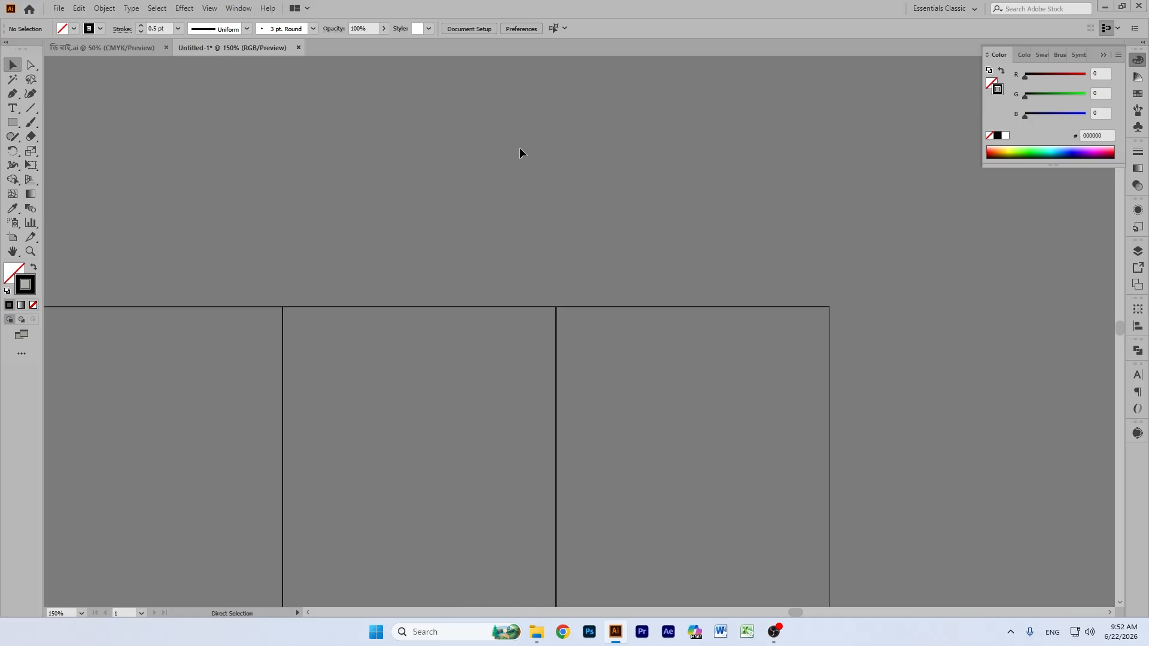
Step: Switch to outline view and try moving the fourth panel left onto the third panel's edge
key("ctrl+minus")
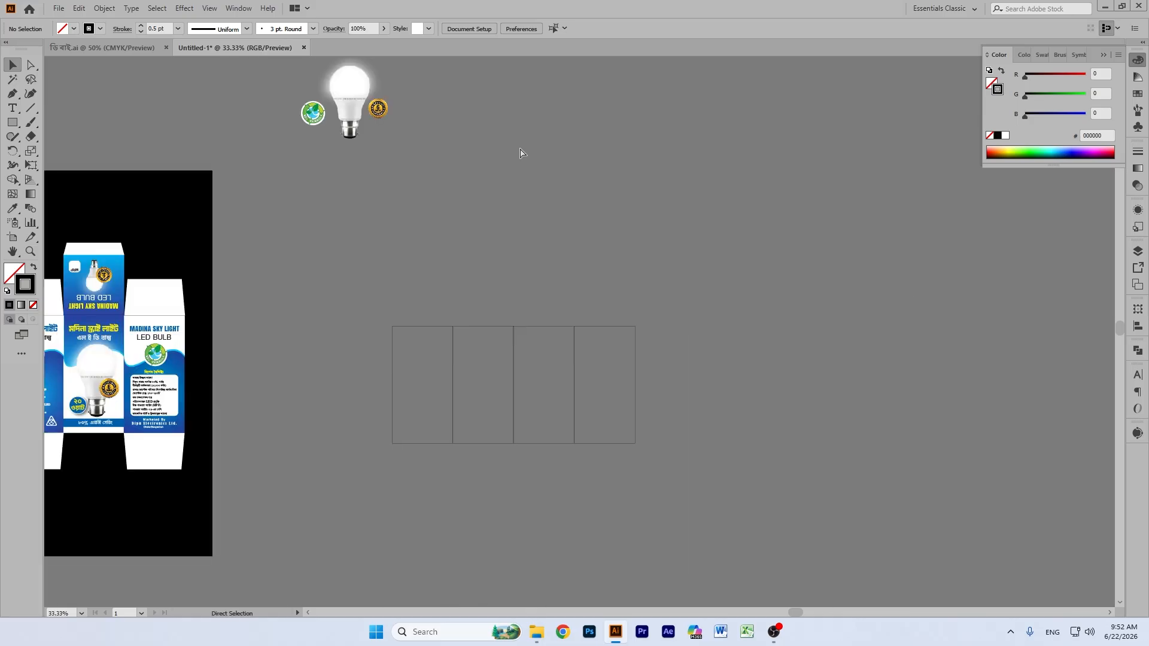
key("ctrl+y")
key("ctrl+plus")
key("ctrl+plus")
key("ctrl+plus")
key("ctrl+plus")
key("ctrl+plus")
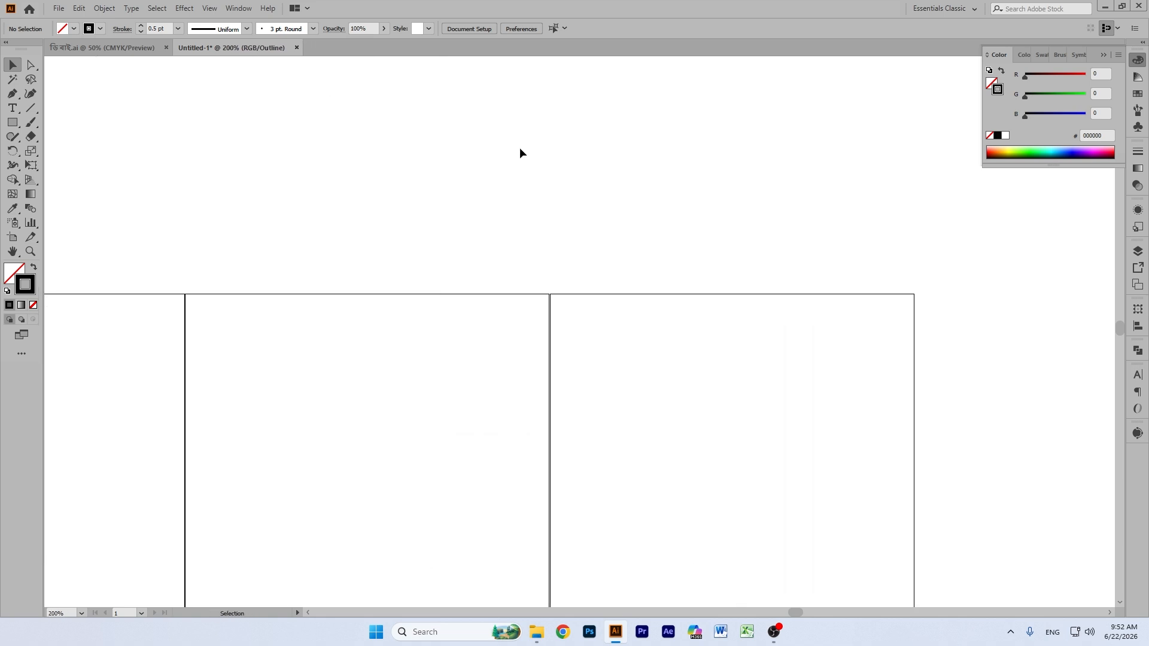
key("ctrl+plus")
key("ctrl+plus")
key("ctrl+plus")
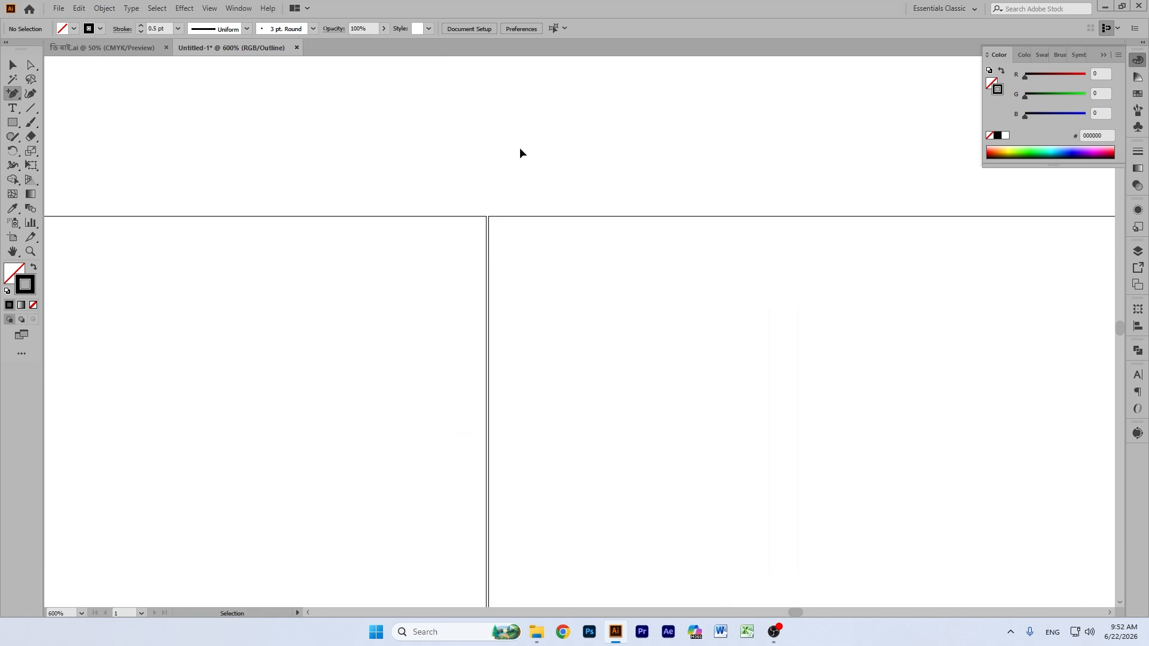
key("ctrl+plus")
key("ctrl+plus")
key("ctrl+plus")
scroll(249, 180, "up", 4)
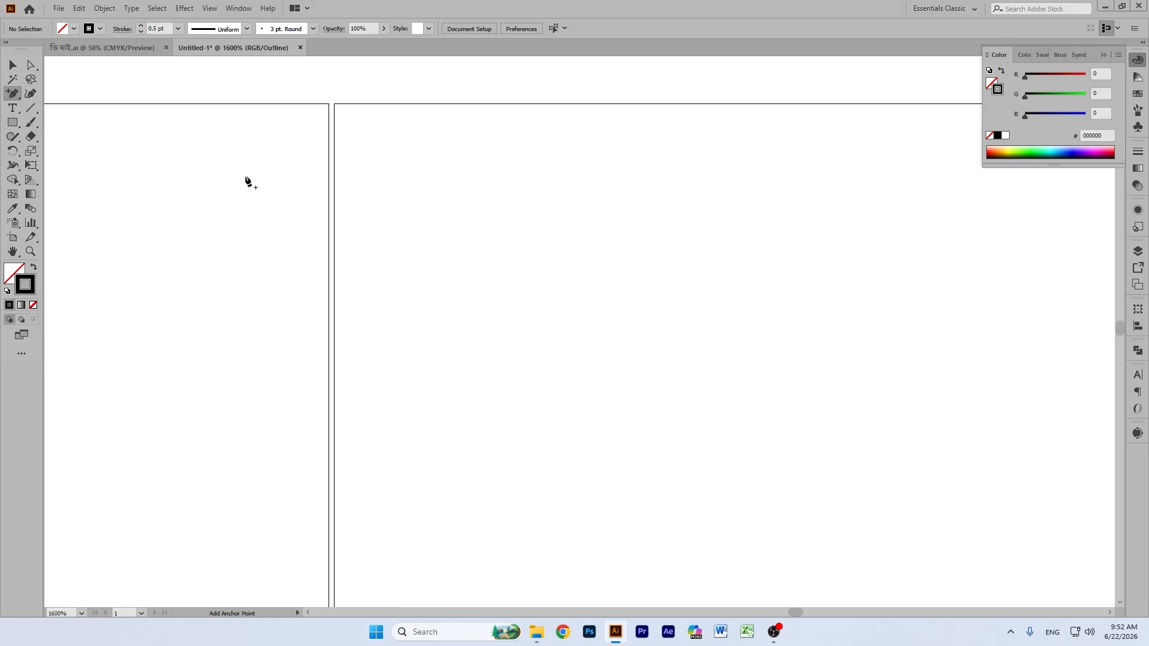
key("v")
left_click_drag(380, 163, 503, 340)
left_click_drag(430, 190, 422, 192)
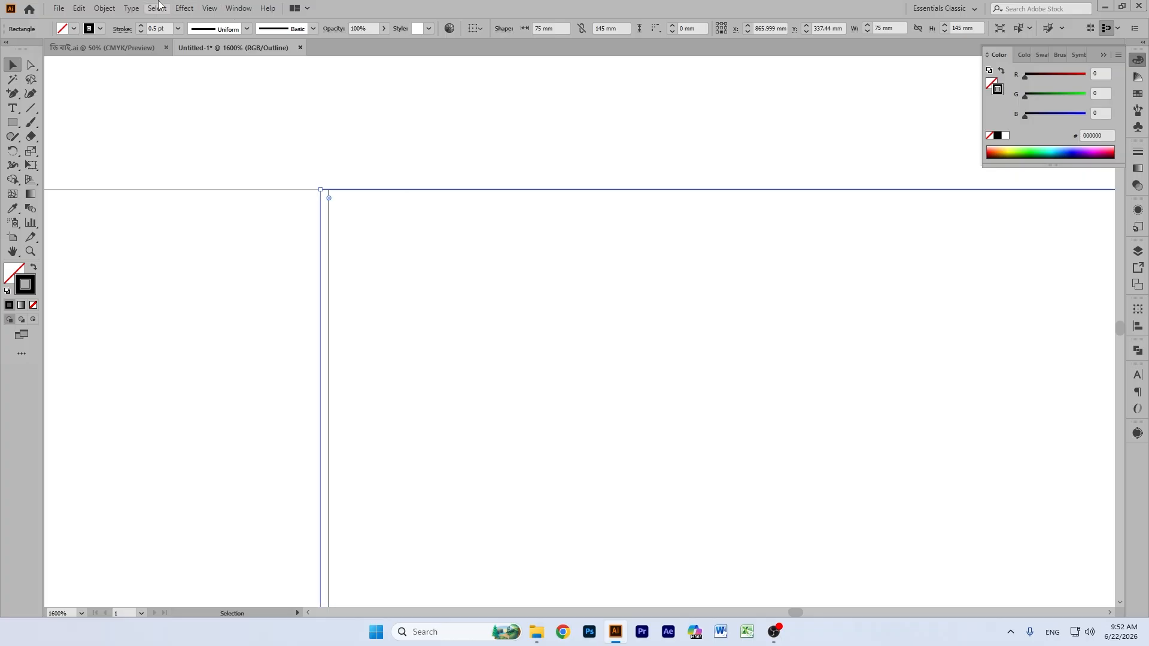
Step: Turn off Snap to Pixel and move the fourth panel slightly right so its edge meets the third panel's edge
left_click(209, 8)
left_click(240, 507)
left_click(429, 171)
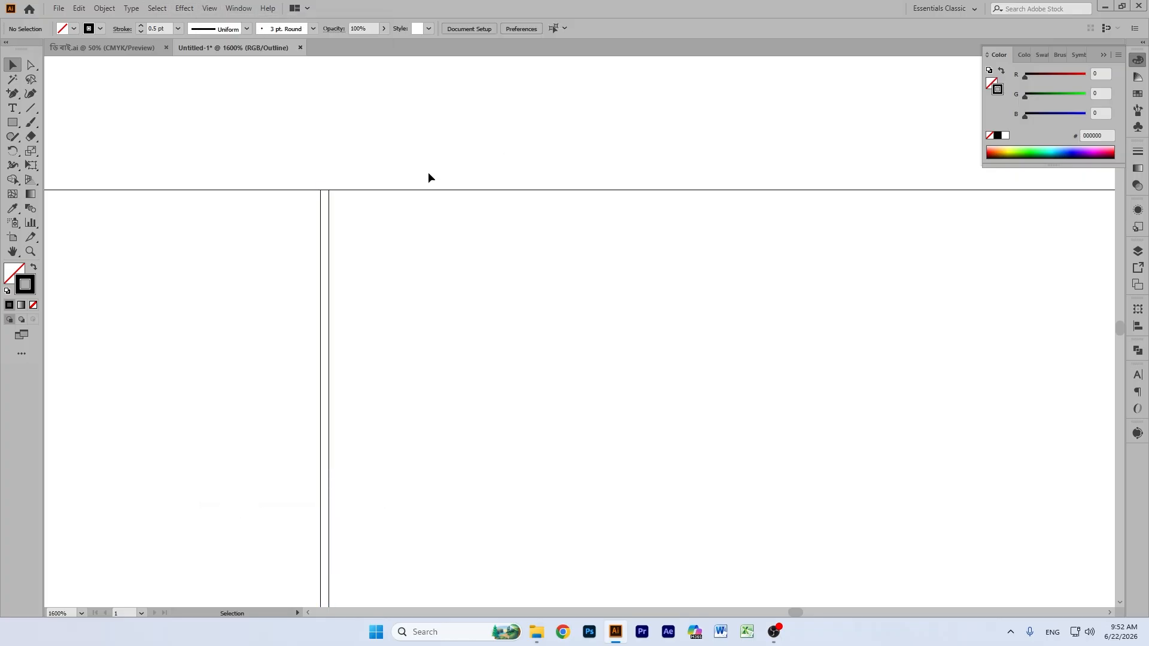
left_click_drag(381, 191, 390, 189)
Step: Close the gap between the second and third panels by moving the third panel slightly left, and clear the selection
left_click(12, 251)
left_click_drag(228, 308, 921, 293)
left_click_drag(485, 272, 979, 428)
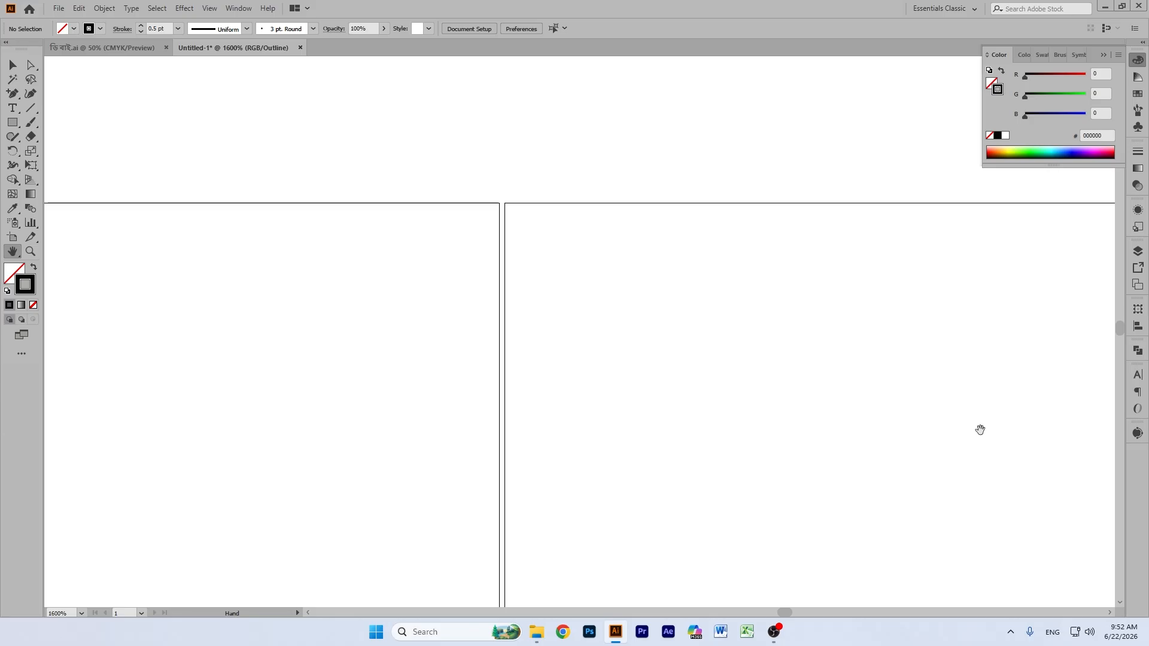
key("ctrl+minus")
key("ctrl+minus")
key("ctrl+minus")
key("ctrl+minus")
key("ctrl+minus")
key("ctrl+minus")
key("p")
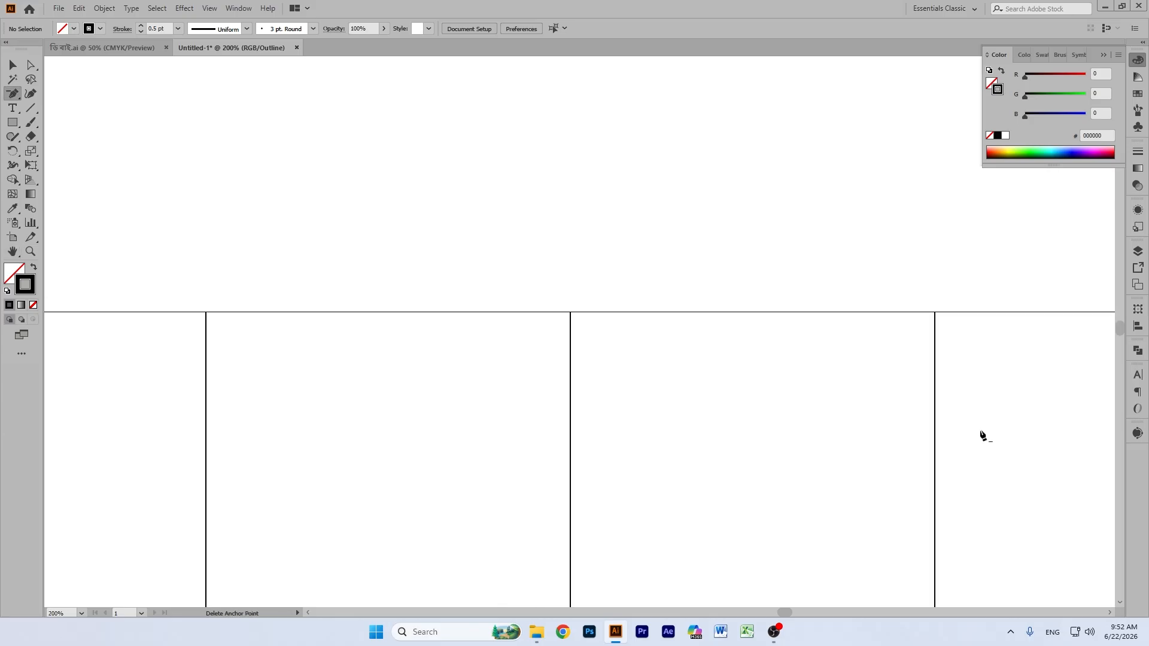
key("ctrl+plus")
key("ctrl+plus")
key("ctrl+plus")
key("ctrl+plus")
key("ctrl+plus")
key("ctrl+plus")
key("ctrl+plus")
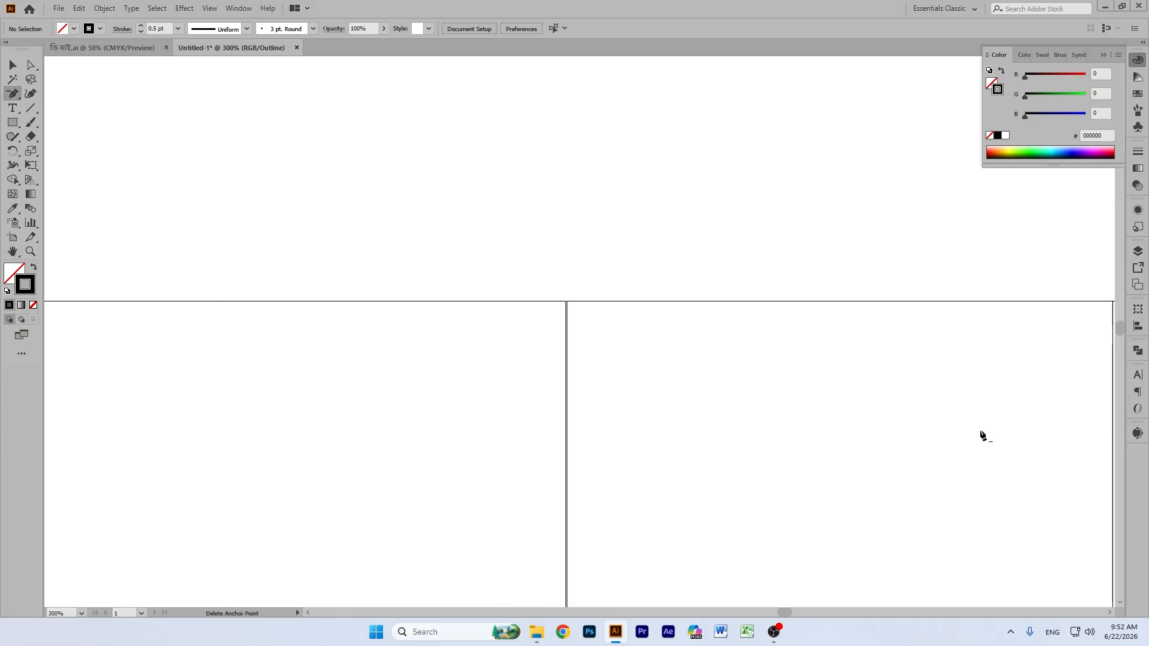
key("ctrl+plus")
key("ctrl+plus")
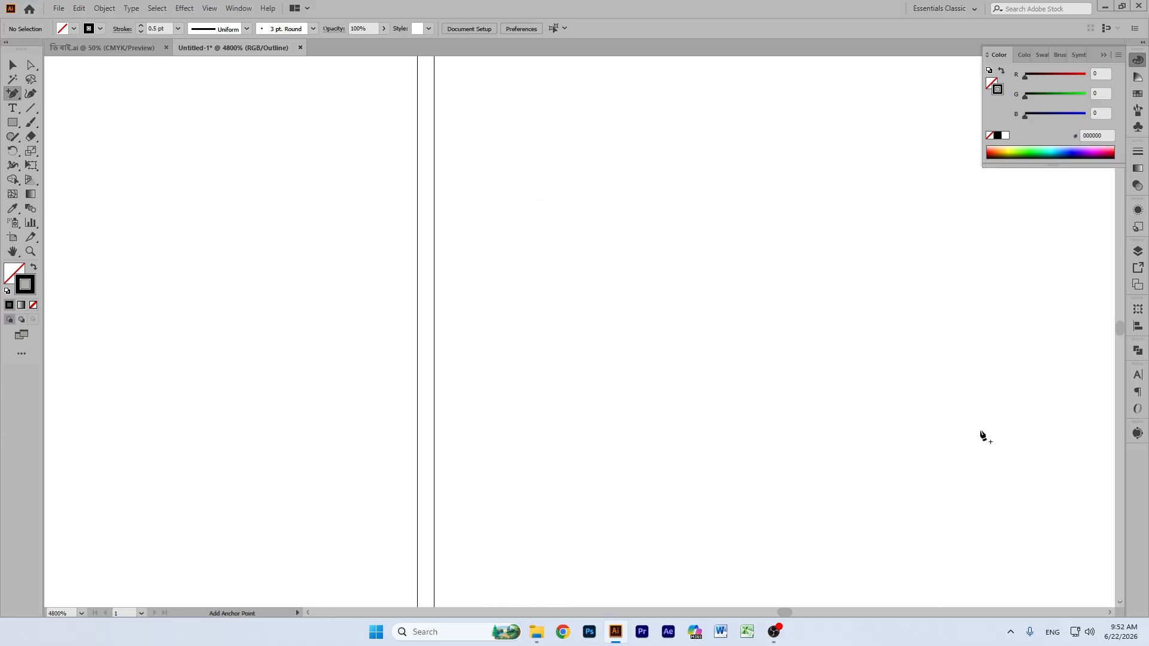
scroll(421, 170, "up", 5)
left_click(9, 62)
left_click_drag(418, 213, 623, 419)
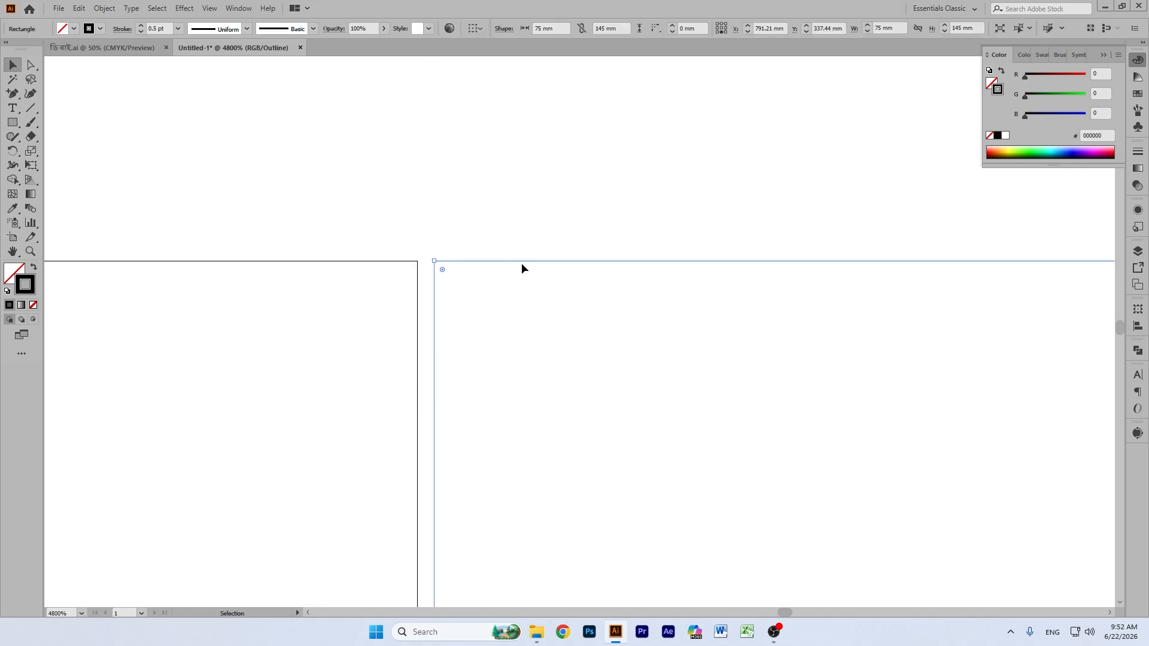
left_click_drag(527, 261, 511, 259)
left_click(527, 225)
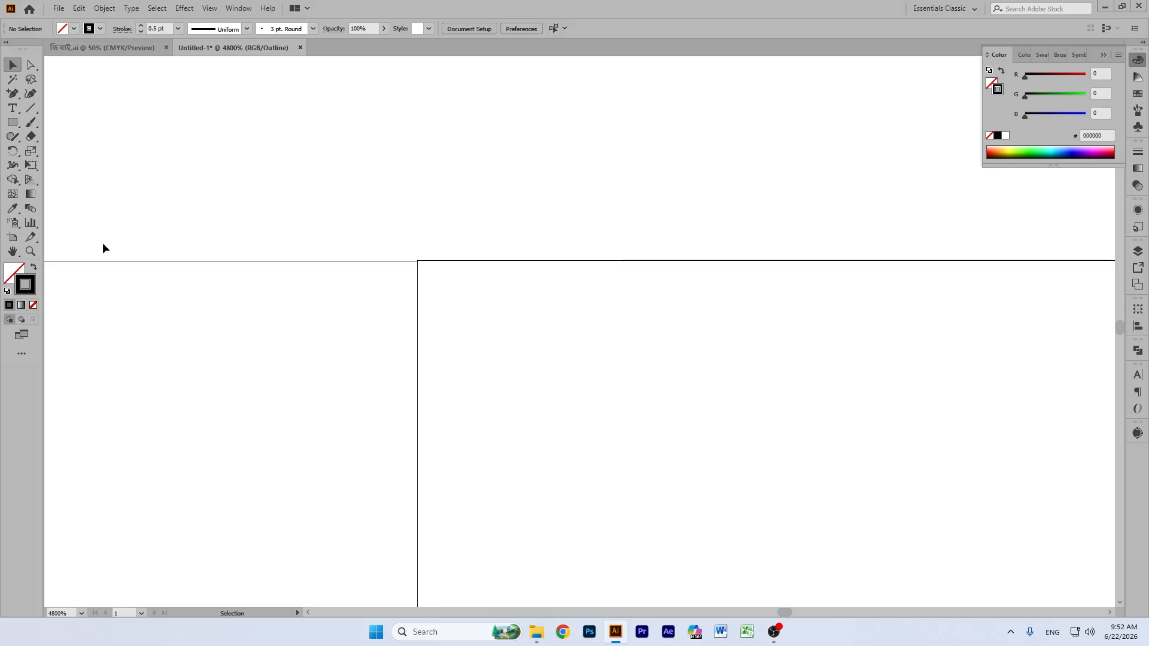
Step: Close the gap between the third and fourth panels by moving the fourth panel slightly left, and clear the selection
left_click(13, 252)
left_click_drag(542, 215, 215, 205)
left_click_drag(928, 462, 852, 289)
scroll(852, 289, "up", 3)
scroll(659, 215, "down", 2)
scroll(666, 308, "down", 1)
left_click_drag(705, 295, 65, 356)
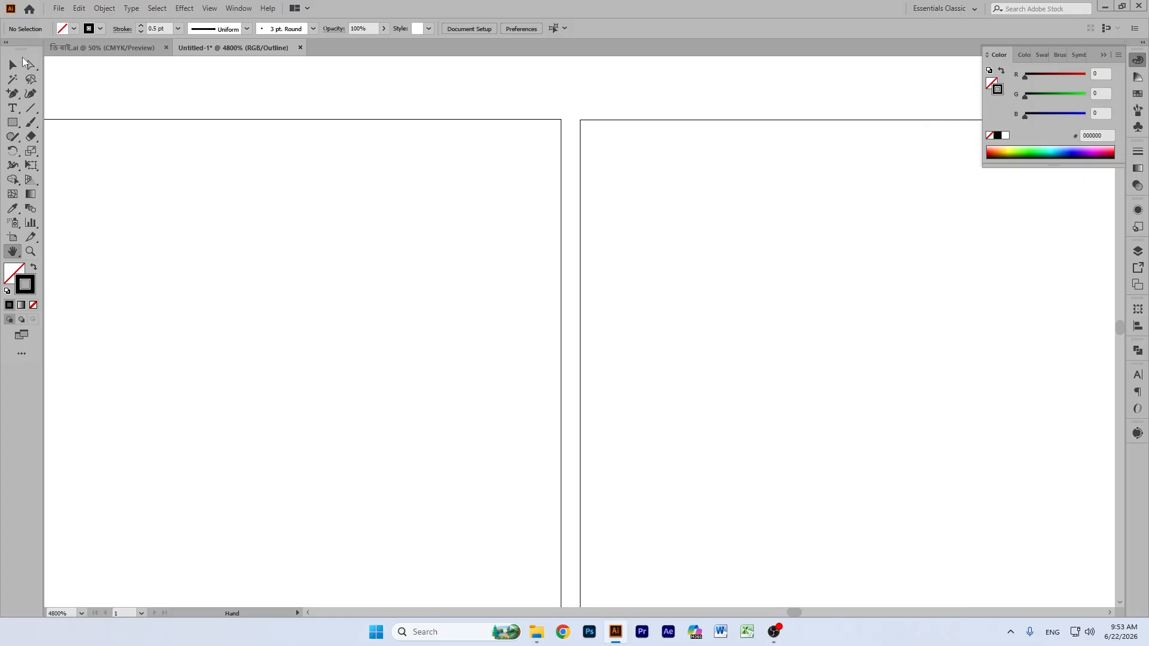
left_click(13, 64)
left_click_drag(623, 91, 789, 238)
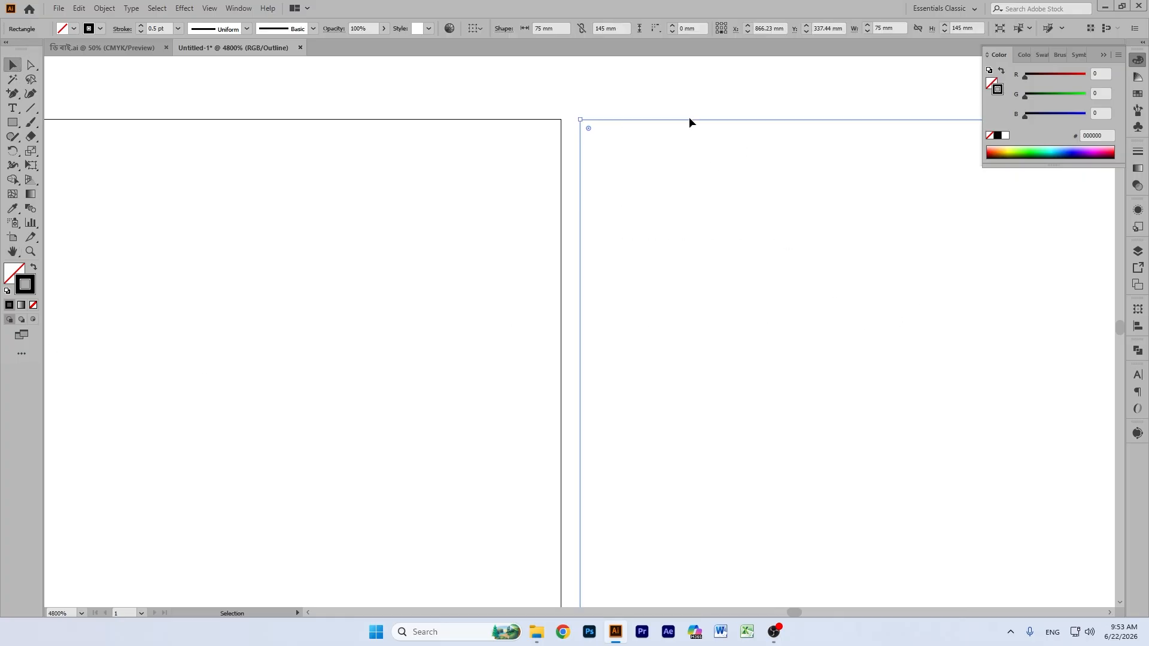
left_click_drag(688, 119, 669, 119)
left_click(589, 95)
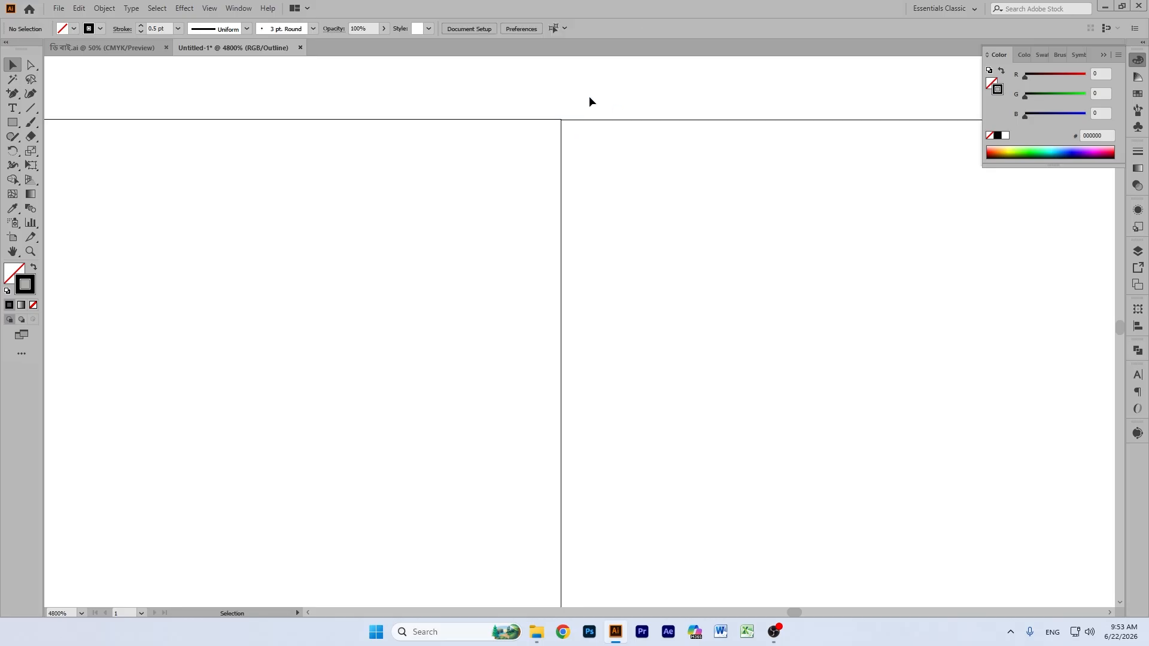
Step: Select all four panels together to check how they line up, and clear the selection
key("ctrl+minus")
key("ctrl+minus")
key("ctrl+minus")
key("ctrl+minus")
key("ctrl+minus")
key("minus")
key("ctrl+minus")
key("ctrl+minus")
key("ctrl+minus")
key("ctrl+minus")
key("ctrl+minus")
key("ctrl+minus")
left_click(12, 251)
left_click_drag(438, 426, 539, 332)
left_click(14, 64)
left_click_drag(144, 213, 805, 365)
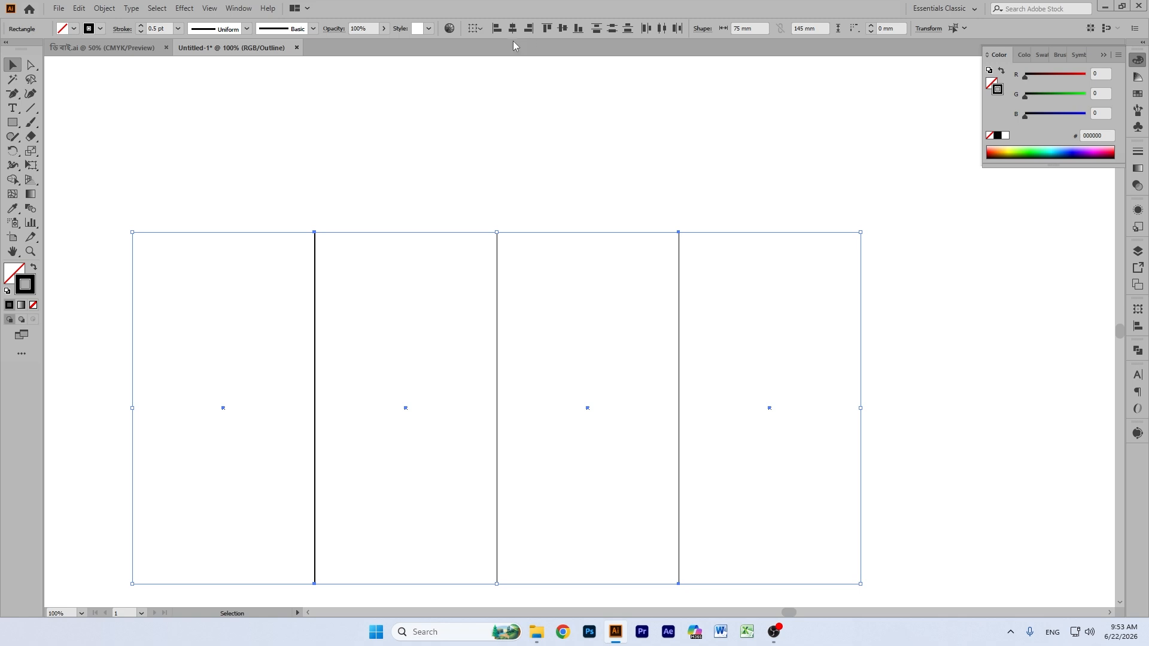
left_click(674, 191)
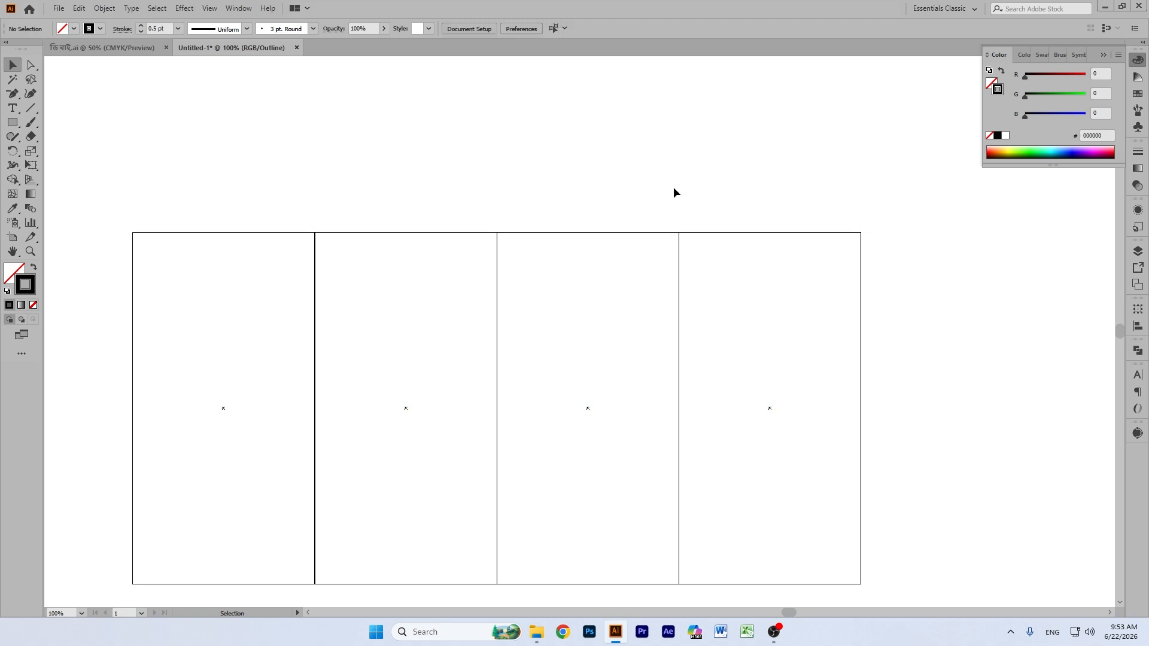
Step: Examine the joins between neighbouring panels along their upper edges at high magnification
key("ctrl+equal")
key("ctrl+equal")
key("ctrl+equal")
key("ctrl+equal")
key("ctrl+equal")
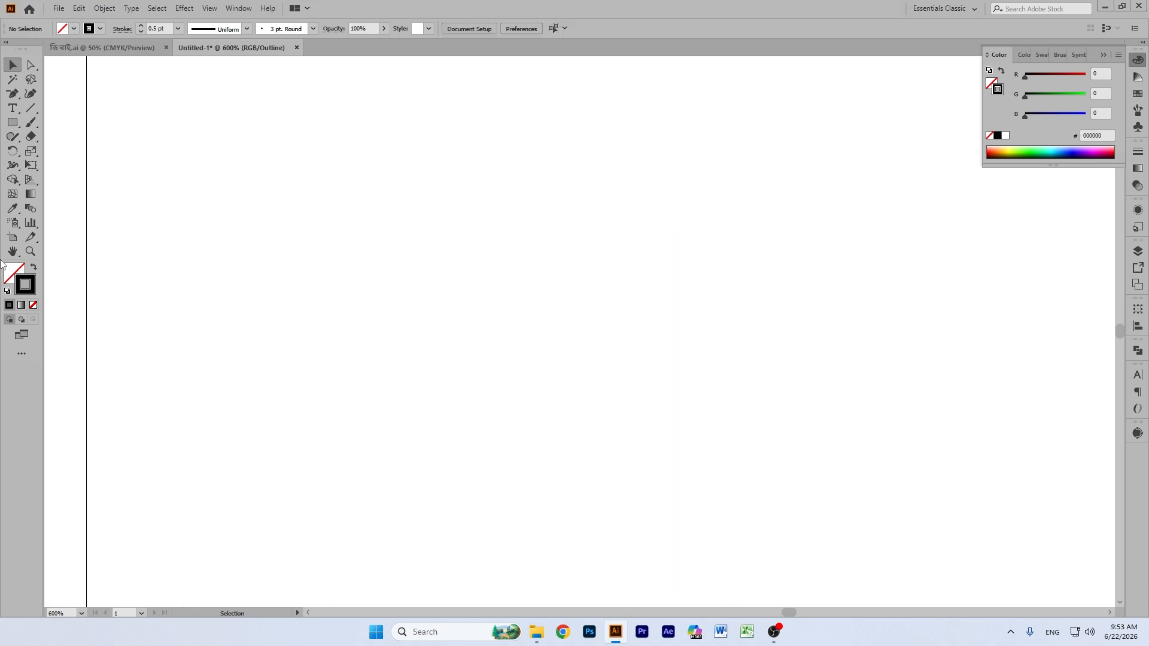
left_click(13, 252)
left_click_drag(218, 339, 612, 472)
left_click_drag(462, 330, 796, 450)
left_click_drag(678, 291, 674, 323)
left_click_drag(768, 317, 438, 381)
left_click_drag(820, 333, 354, 315)
left_click_drag(573, 328, 354, 262)
left_click_drag(1097, 262, 677, 262)
left_click_drag(381, 266, 793, 257)
left_click_drag(679, 241, 703, 281)
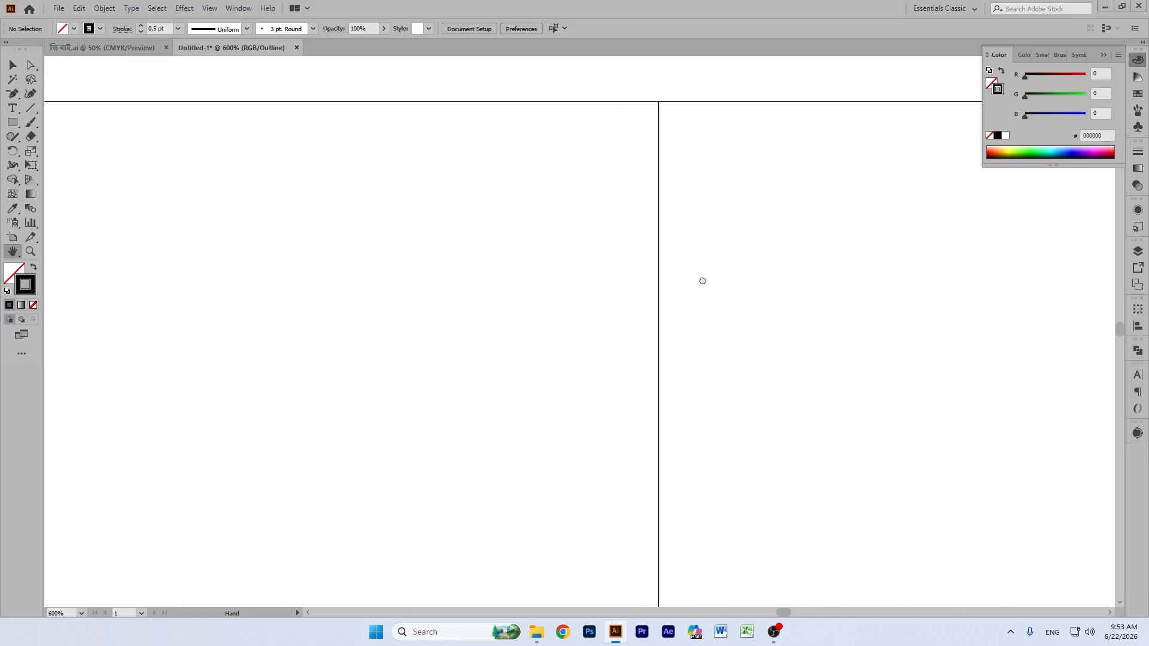
Step: Return the drawing from outline view to normal preview with all four panels in view
key("ctrl+minus")
key("ctrl+minus")
key("ctrl+minus")
key("ctrl+minus")
key("ctrl+minus")
key("ctrl+minus")
key("ctrl+minus")
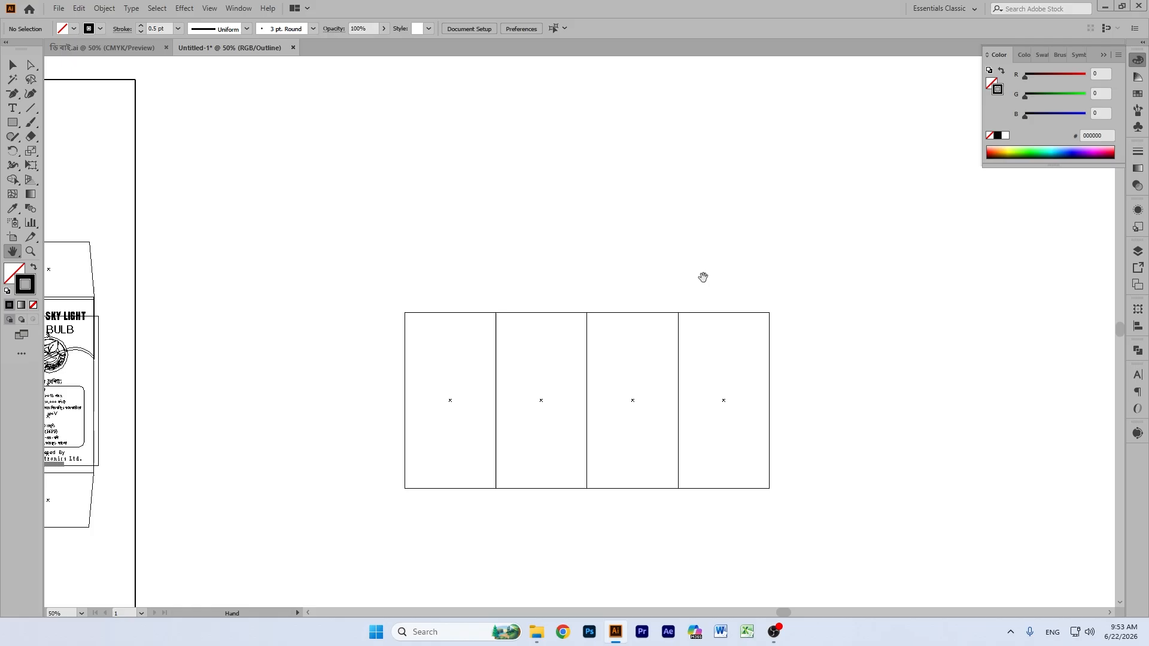
scroll(631, 354, "down", 2)
key("ctrl+y")
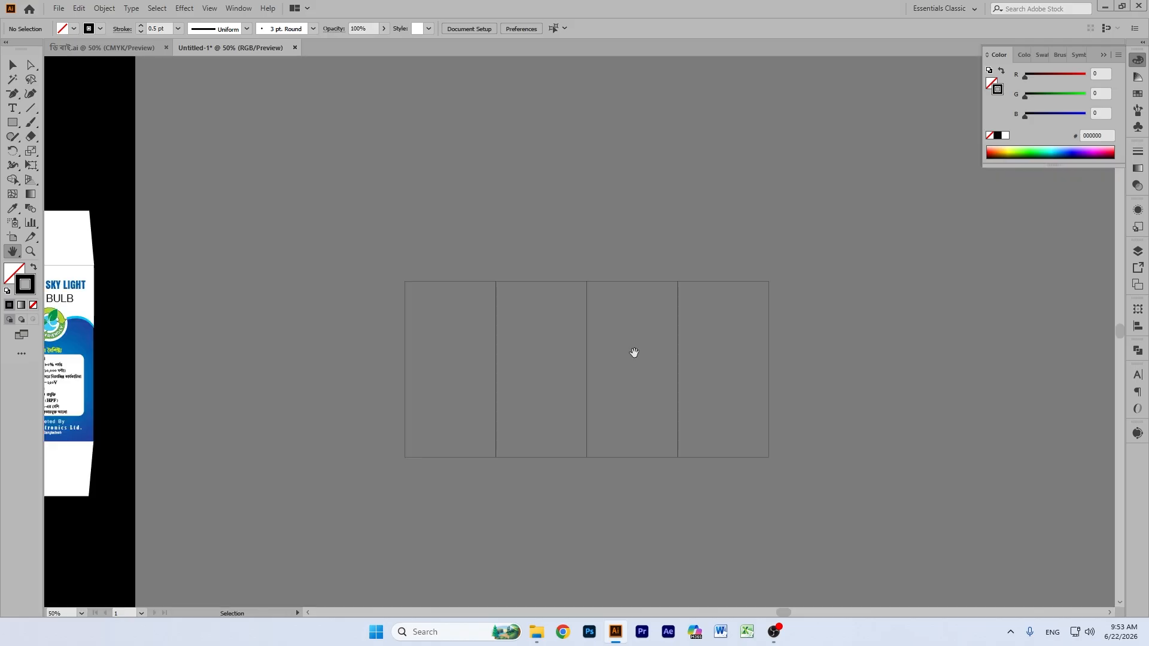
Step: Select individual panels to check their dimensions and positions, and clear the selection
key("ctrl+plus")
key("ctrl+plus")
key("ctrl+plus")
key("plus")
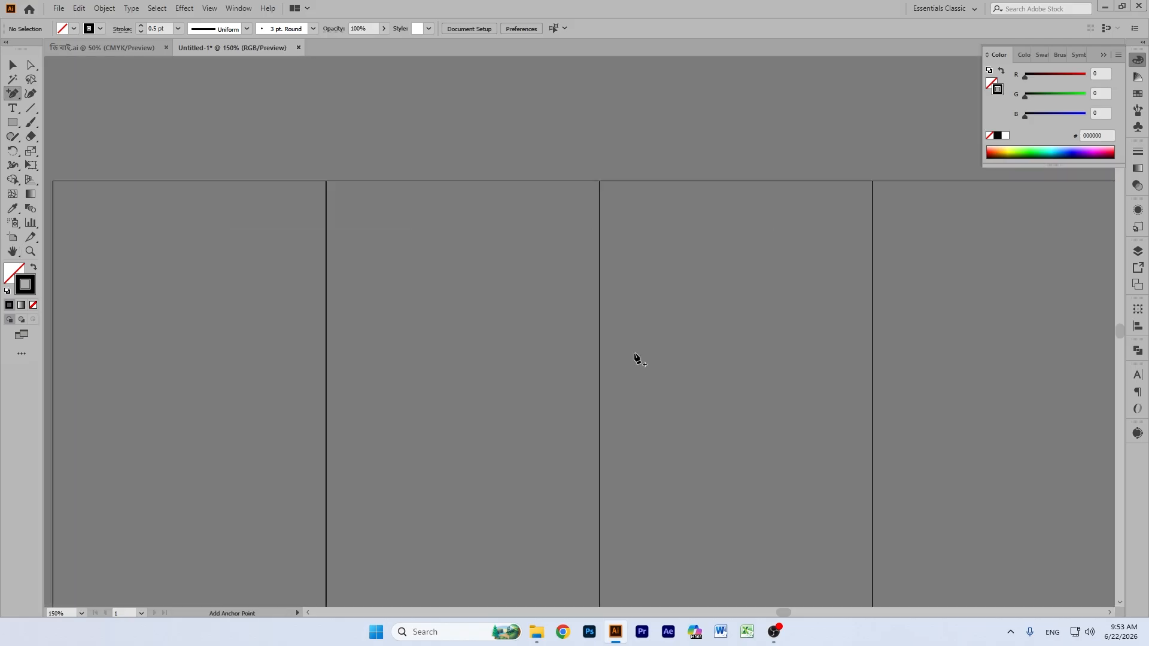
left_click(748, 324)
left_click(664, 331)
left_click(12, 252)
left_click_drag(440, 398, 503, 314)
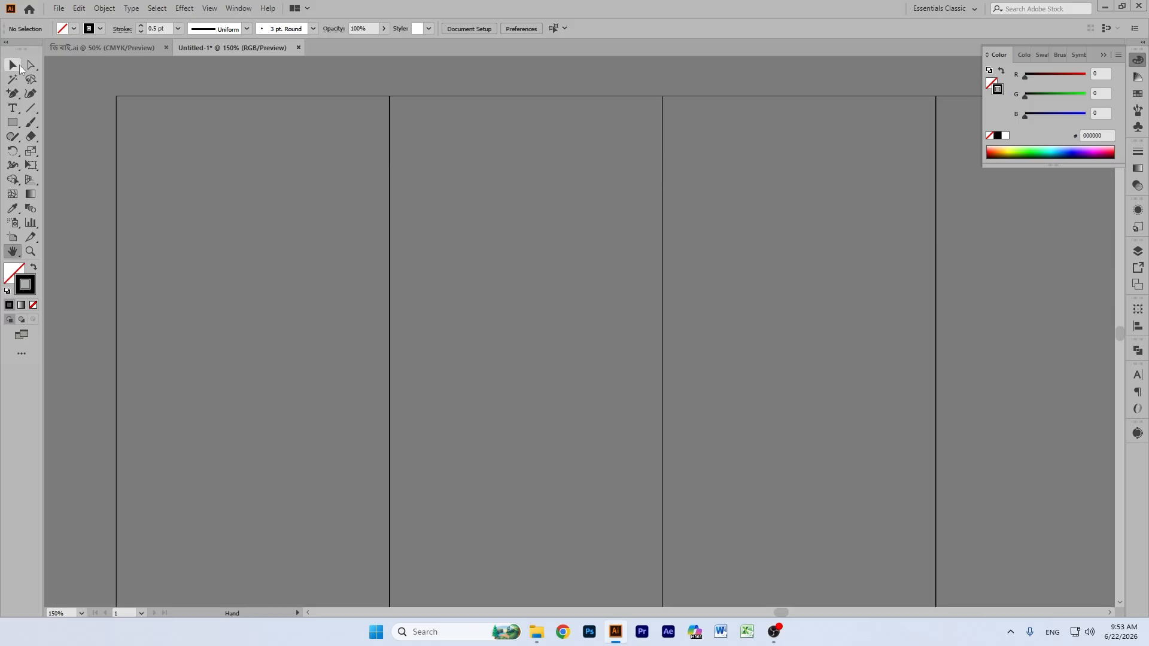
left_click(12, 65)
left_click(237, 96)
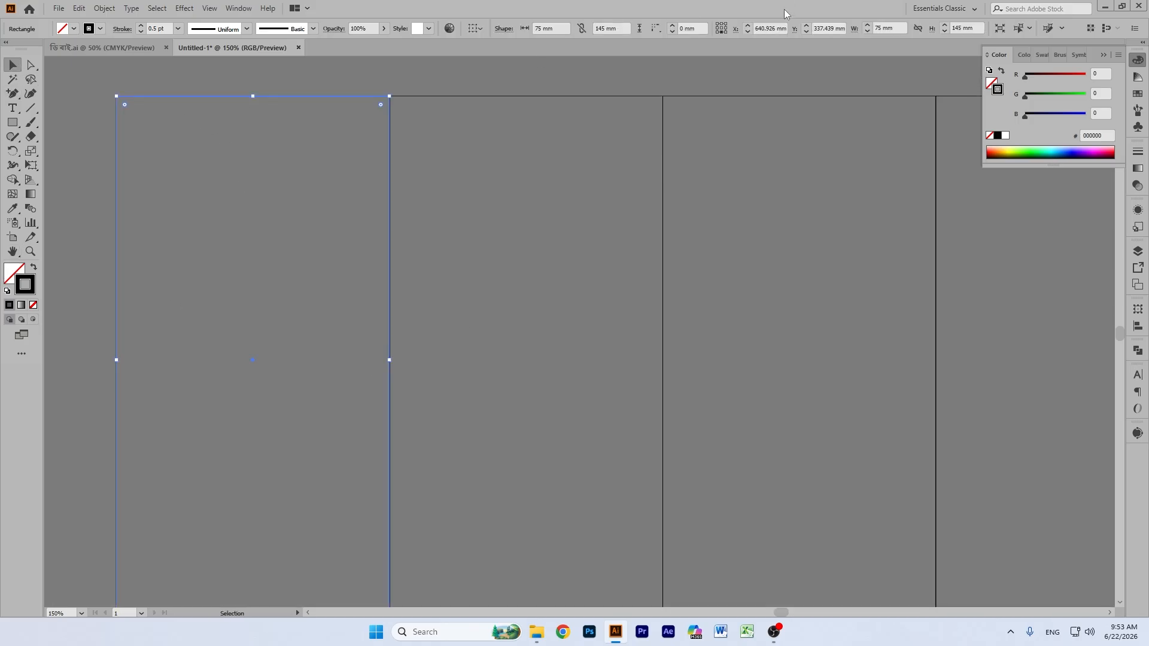
scroll(622, 173, "up", 2)
left_click(591, 90)
left_click(593, 184)
left_click(787, 92)
left_click_drag(791, 92, 906, 151)
key("ctrl+d")
left_click(906, 90)
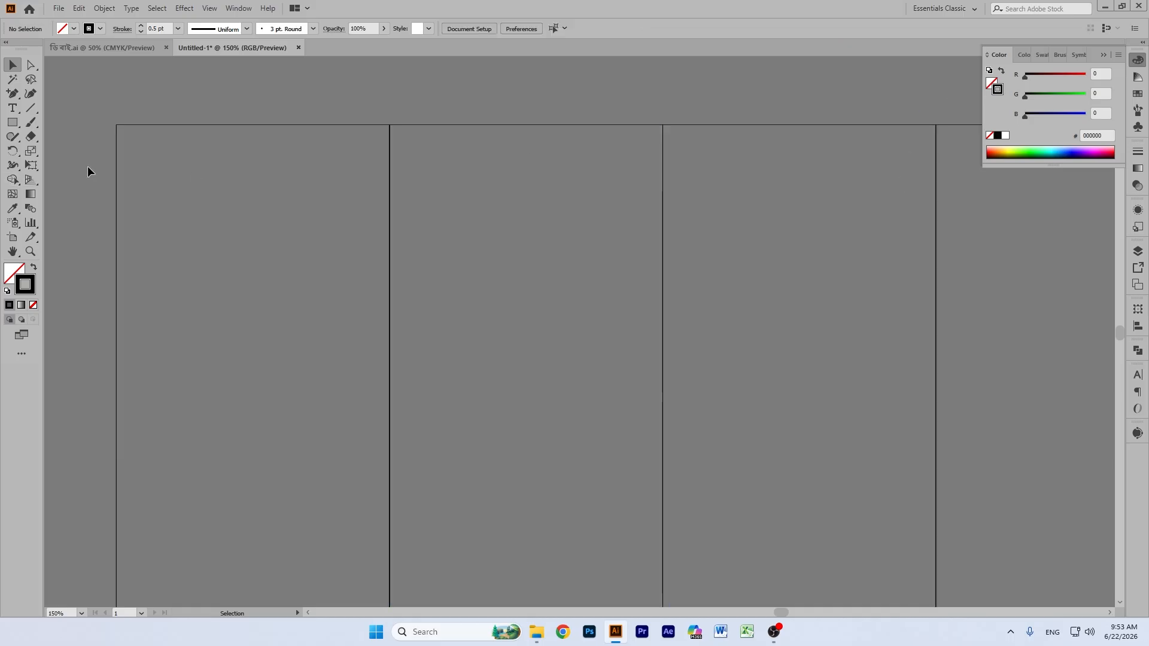
Step: Select all four panels and check their combined size in the Transform settings, and clear the selection
key("ctrl+a")
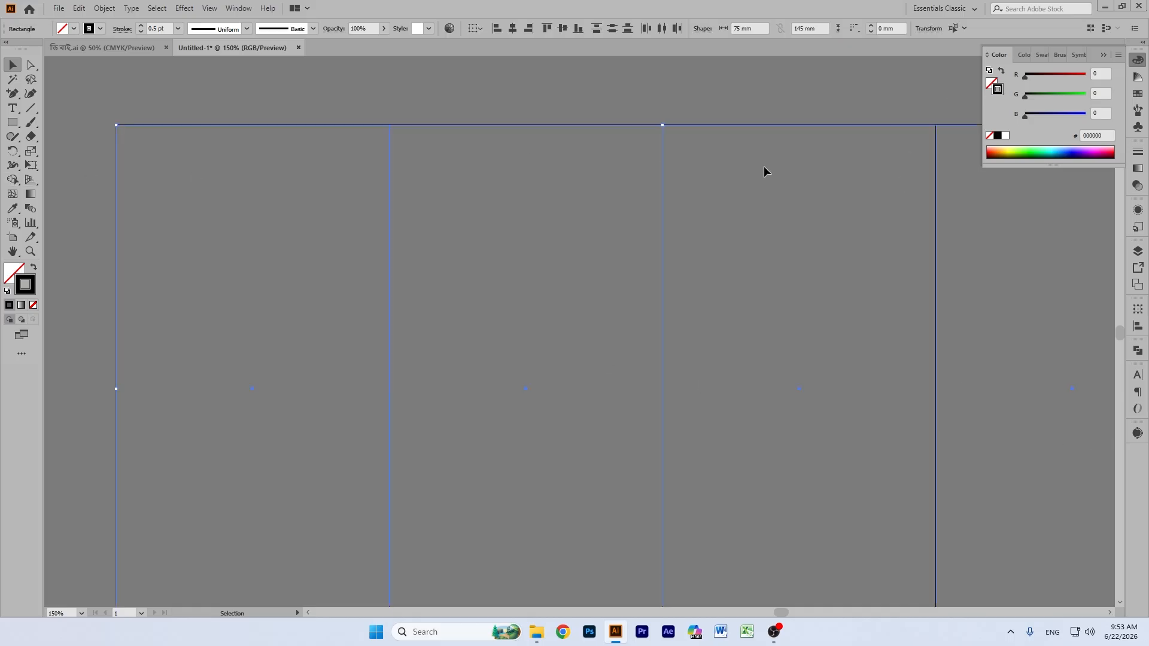
left_click(928, 29)
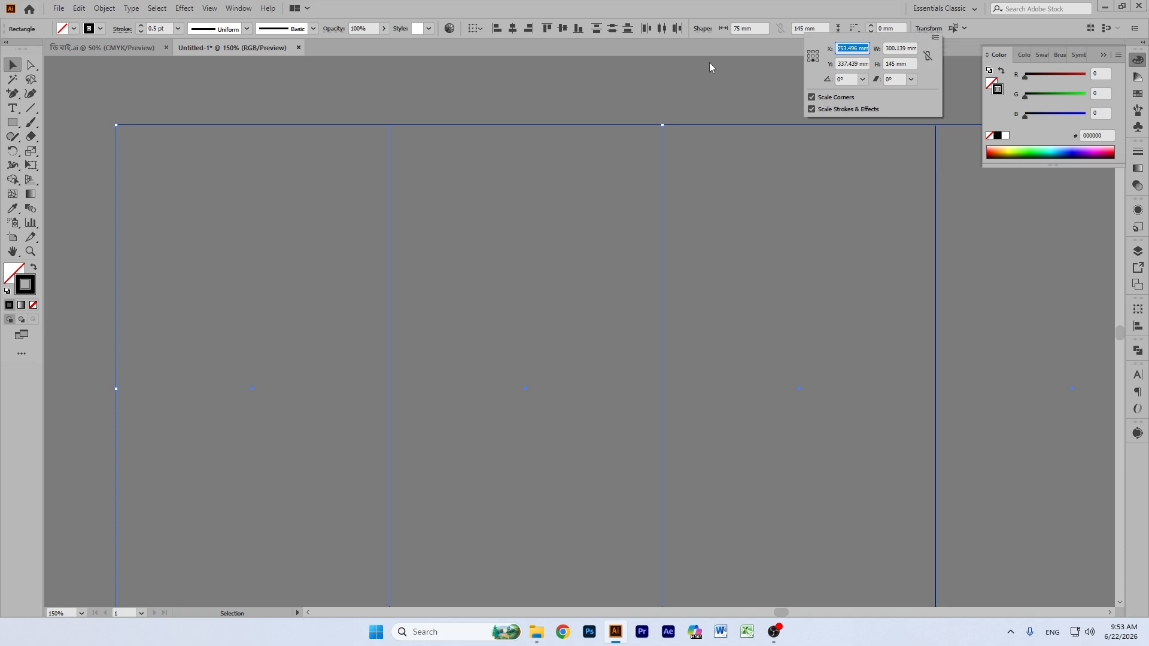
left_click(671, 107)
Step: Set the stroke colour of all four panels to white (#FFFFFF) and clear the selection
key("ctrl+minus")
key("ctrl+minus")
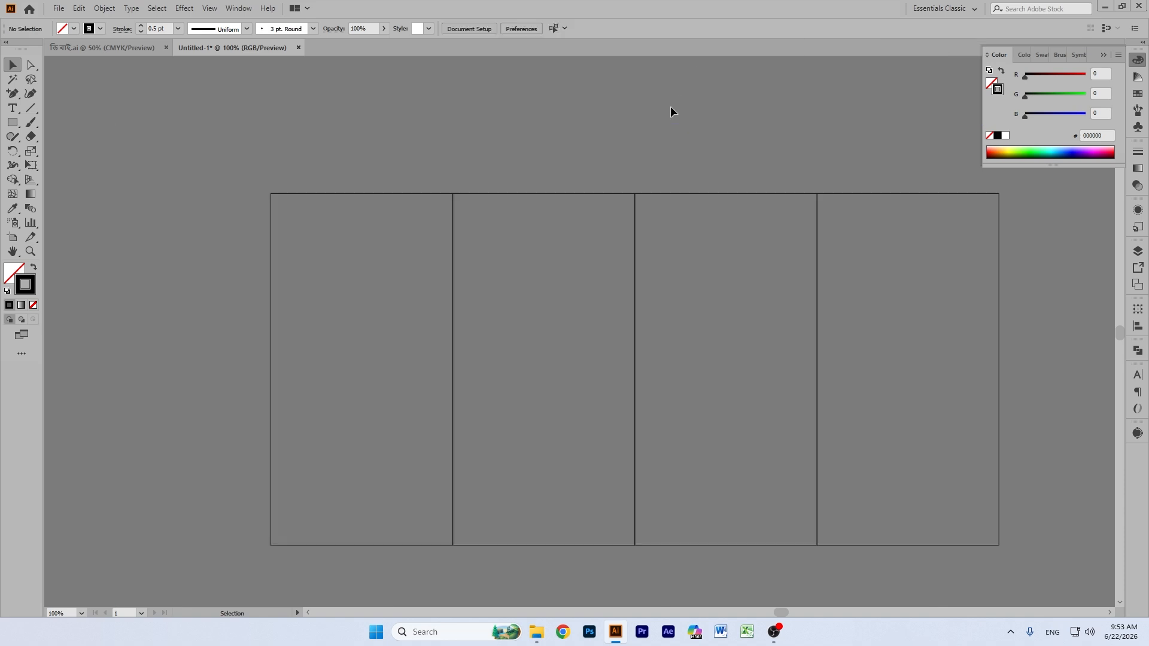
key("ctrl+plus")
key("ctrl+plus")
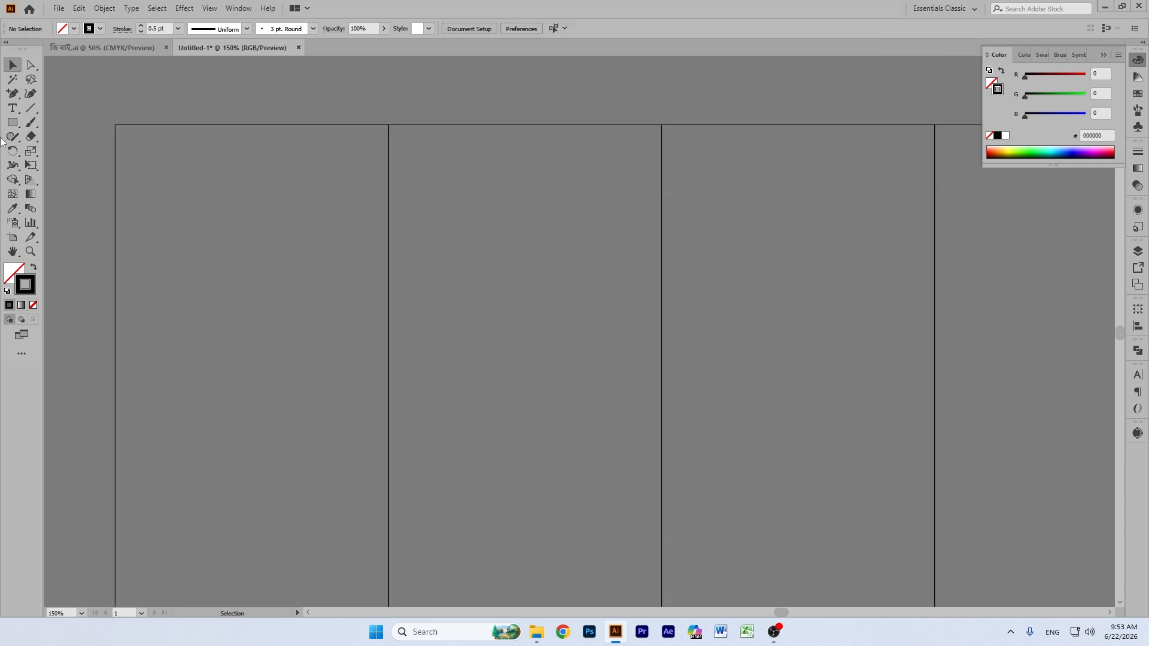
left_click(13, 252)
left_click_drag(808, 230, 717, 248)
key("ctrl+minus")
key("ctrl+minus")
left_click(13, 65)
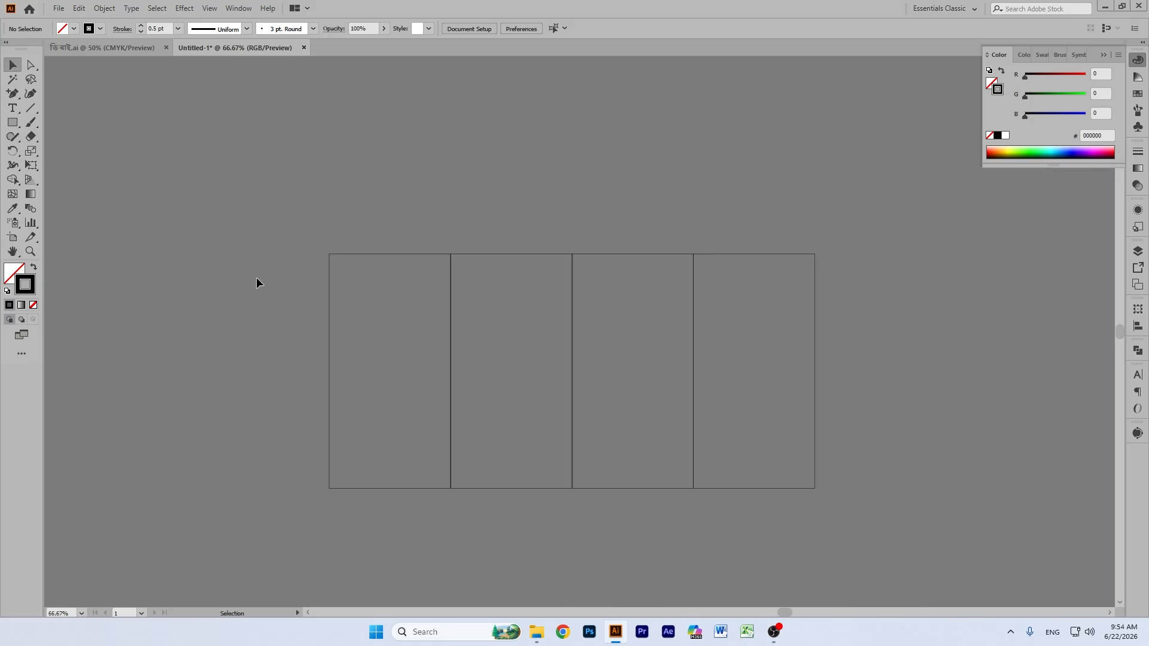
key("ctrl+a")
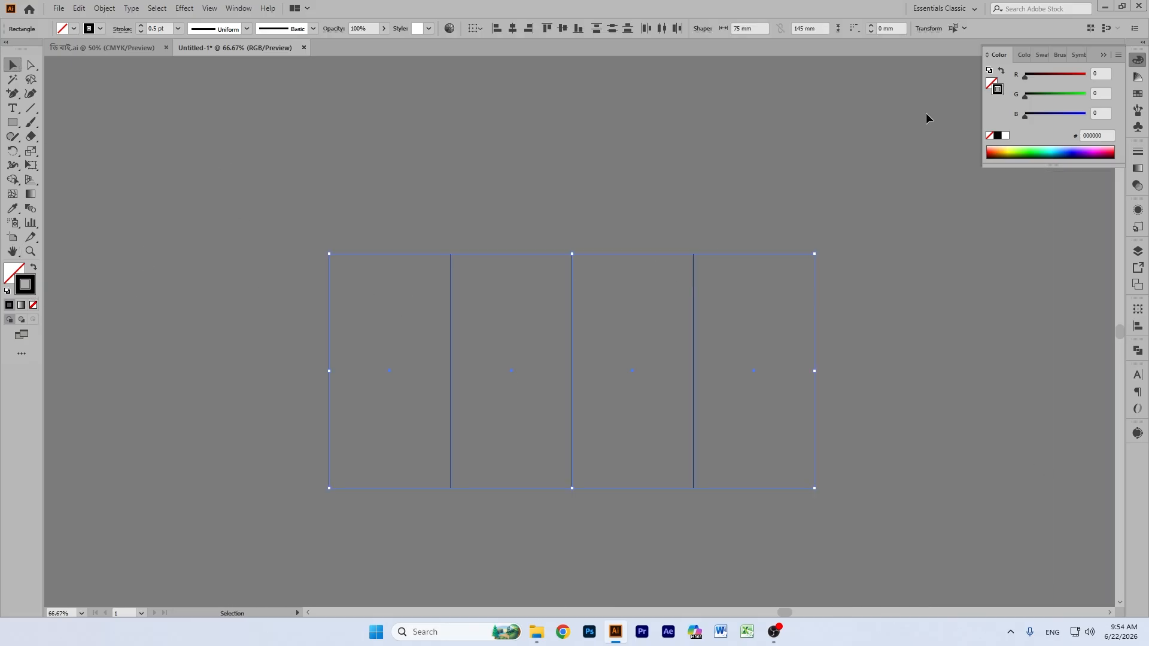
left_click(1006, 138)
left_click(741, 182)
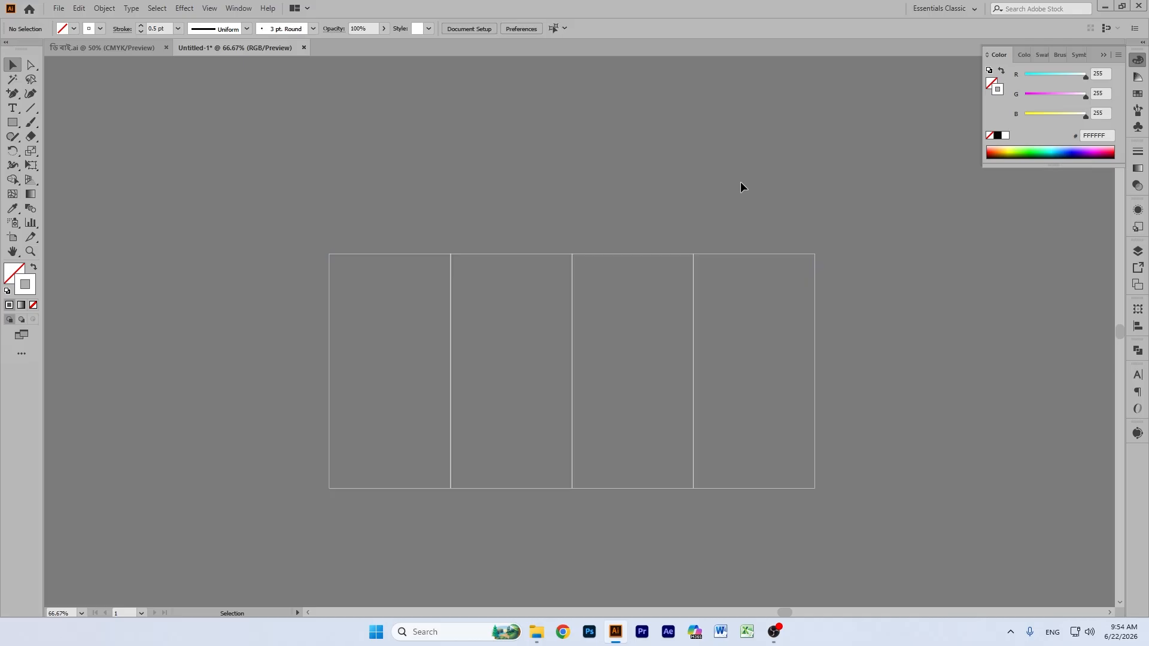
Step: Set the interface brightness to the darkest option in the User Interface preferences, with the canvas colour matching it
key("ctrl+1")
left_click(58, 9)
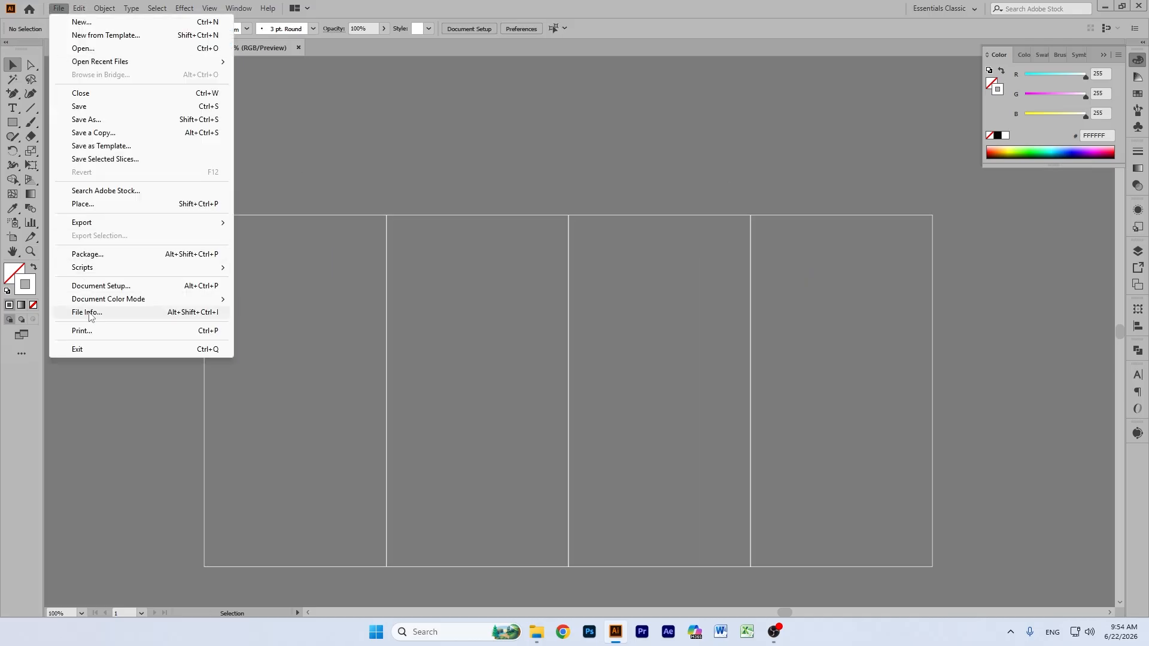
mouse_move(78, 8)
mouse_move(129, 400)
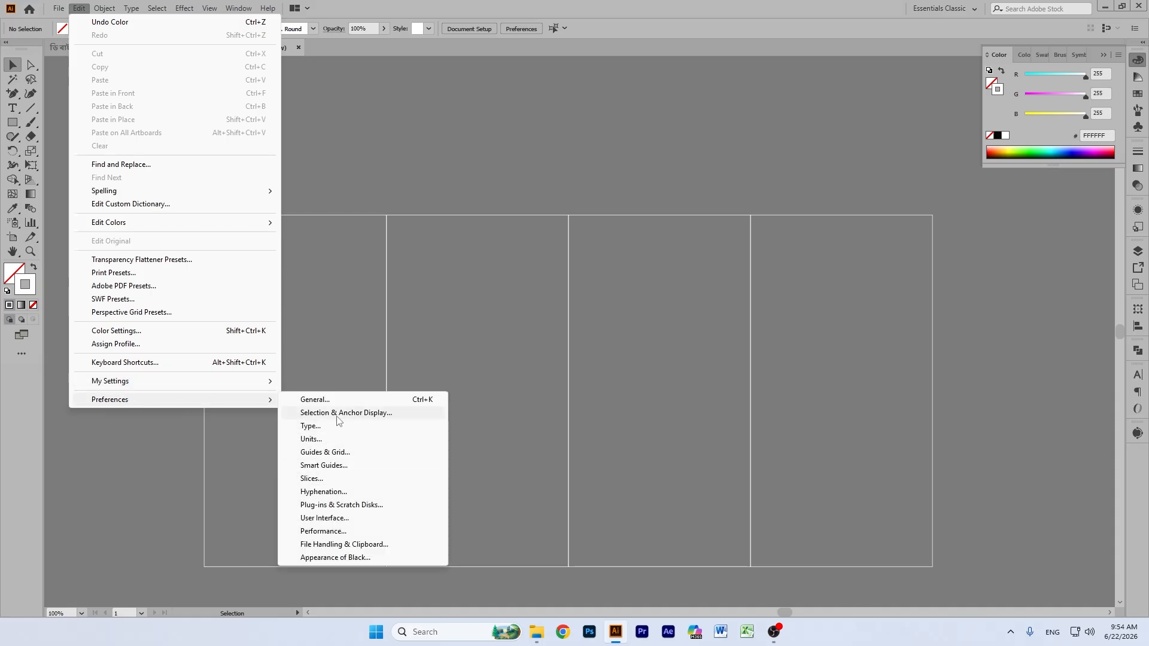
left_click(341, 518)
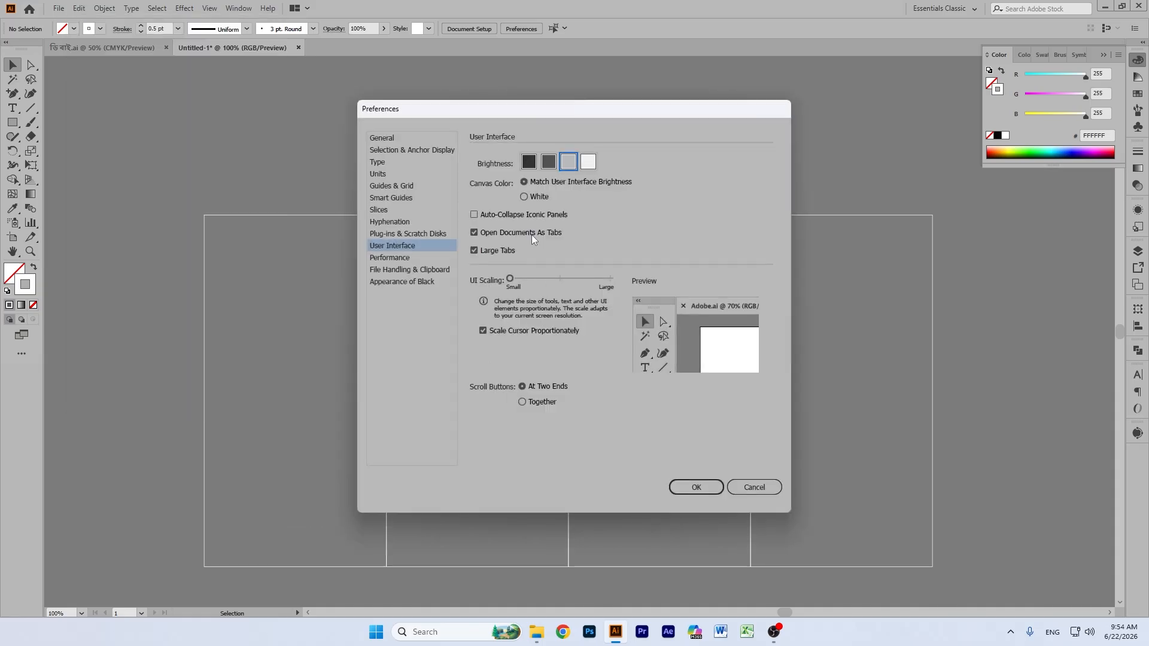
left_click(530, 161)
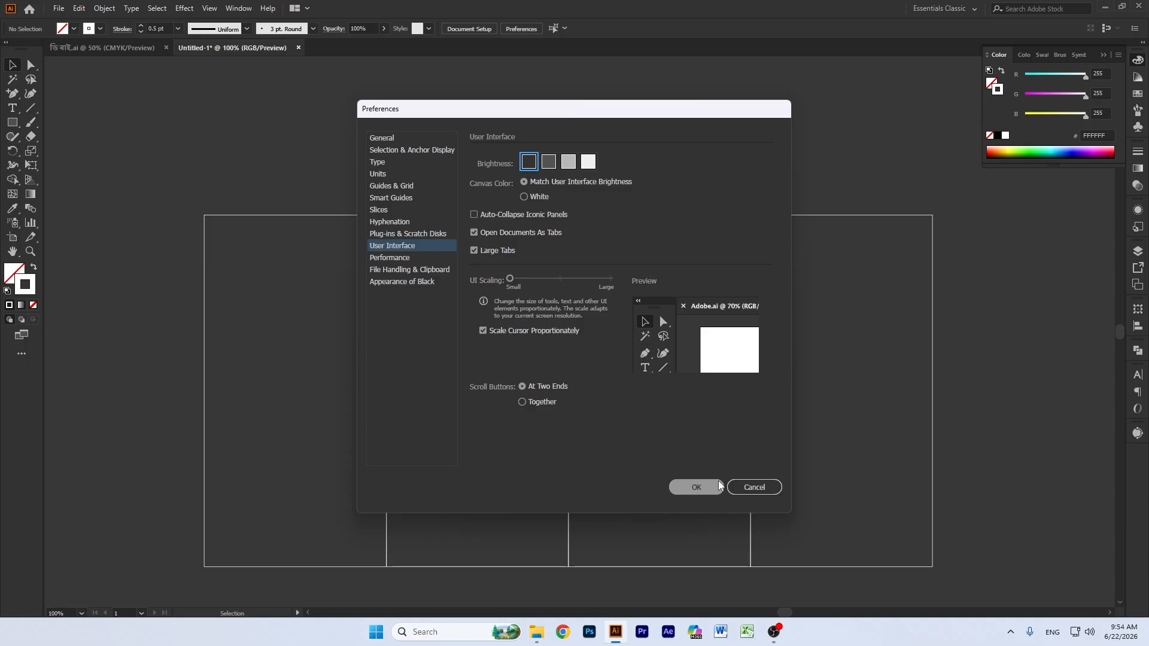
left_click(696, 487)
key("ctrl+plus")
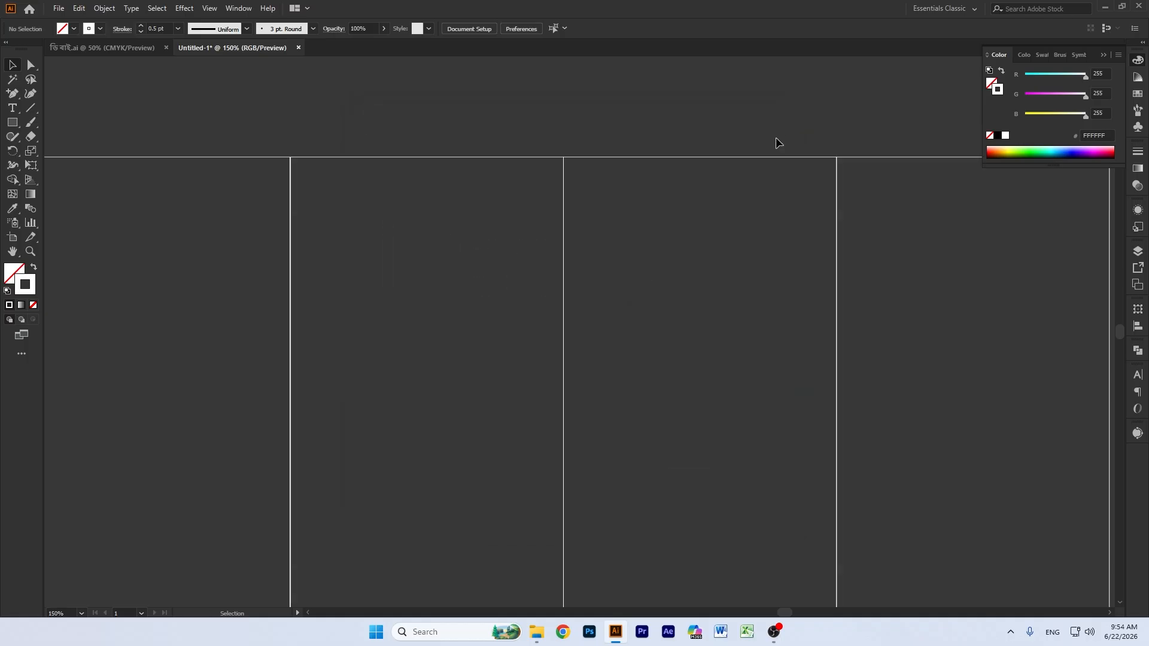
key("ctrl+minus")
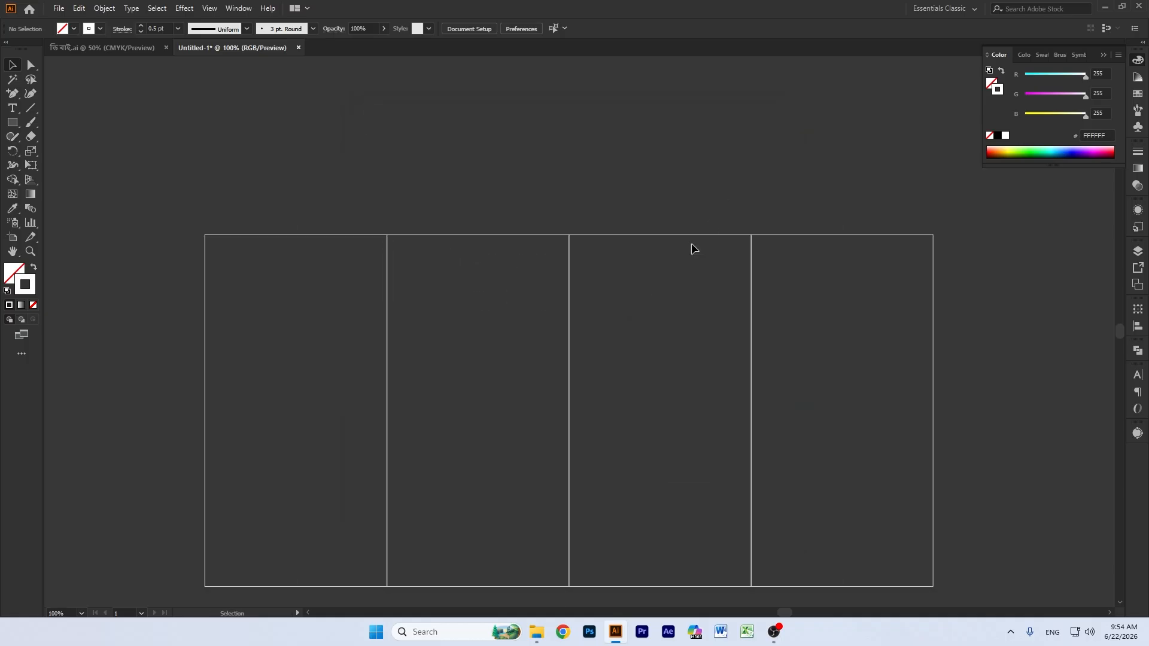
scroll(692, 241, "down", 2)
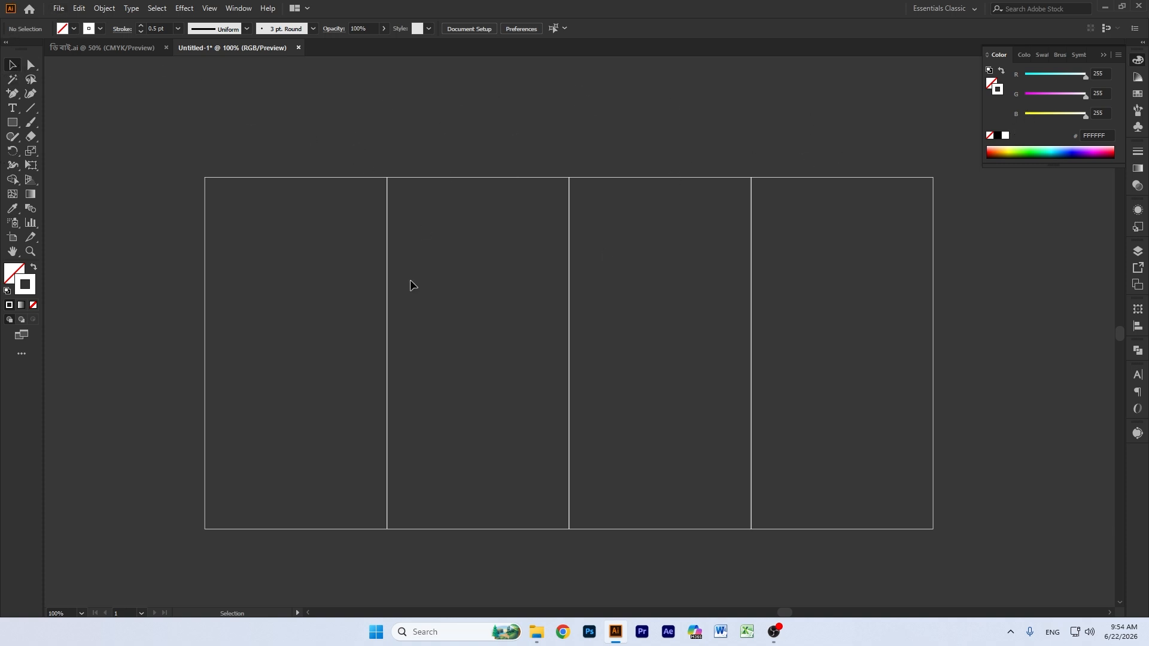
Step: Try to move the third panel straight up so its bottom edge rests on the top line of the row
left_click_drag(676, 154, 682, 347)
scroll(682, 347, "up", 2)
scroll(660, 383, "up", 1)
left_click_drag(660, 426, 662, 76)
key("super")
left_click(865, 123)
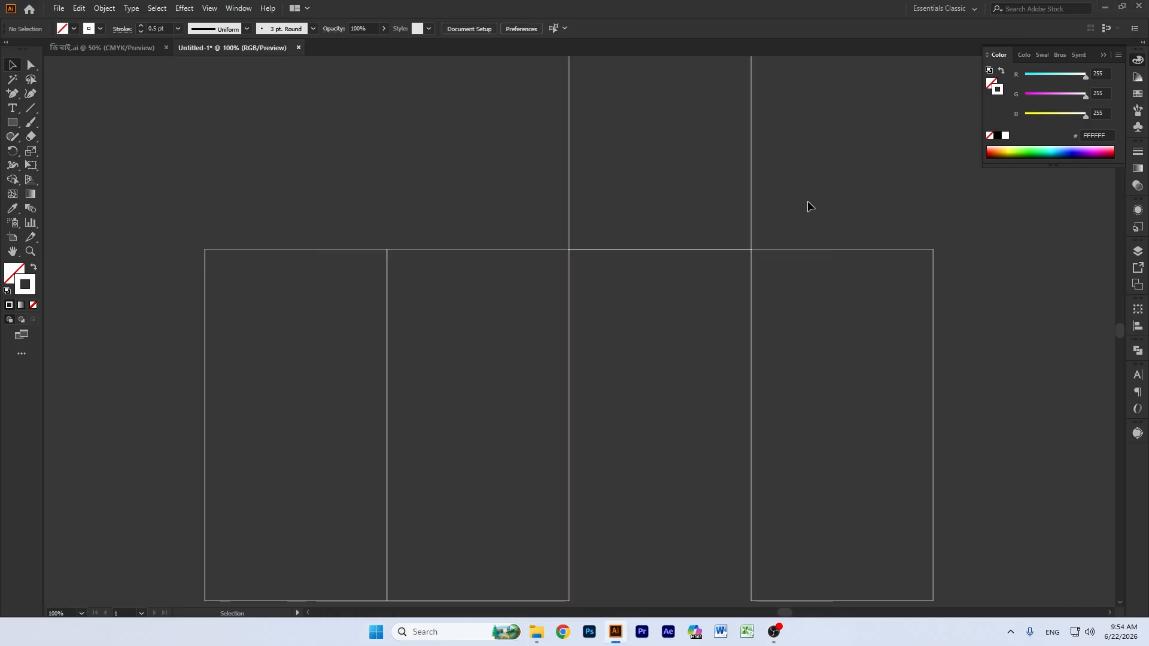
Step: Select the raised panel, examine the available alignment options, and clear the selection
left_click_drag(685, 372, 680, 13)
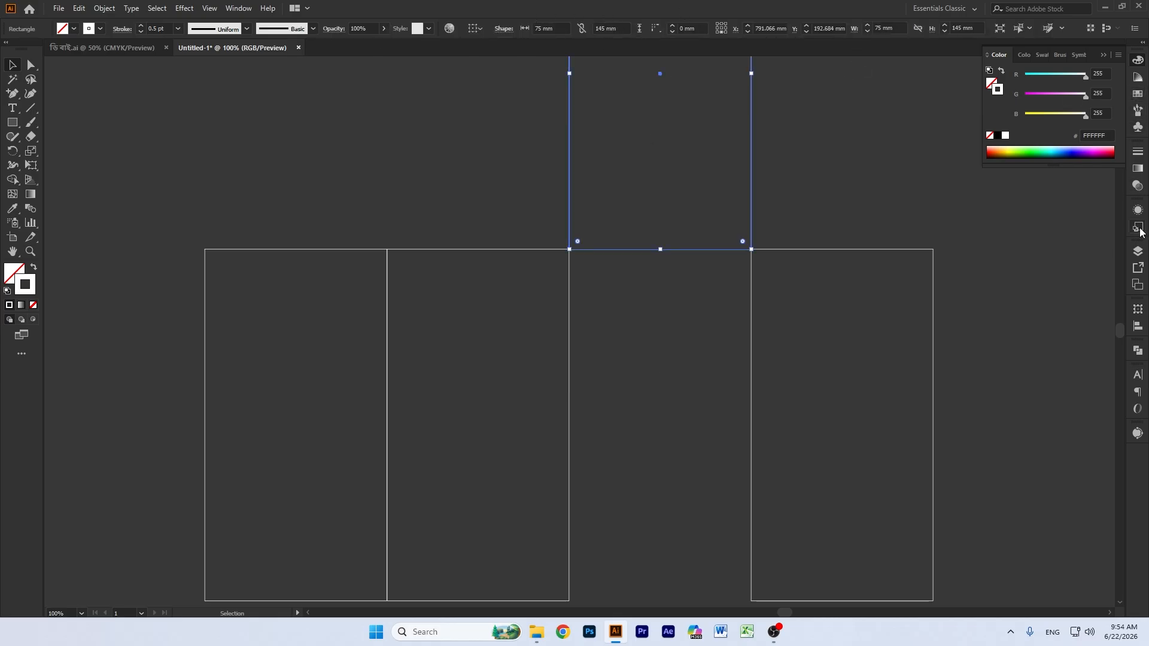
left_click(1138, 309)
left_click(1137, 309)
left_click(1139, 328)
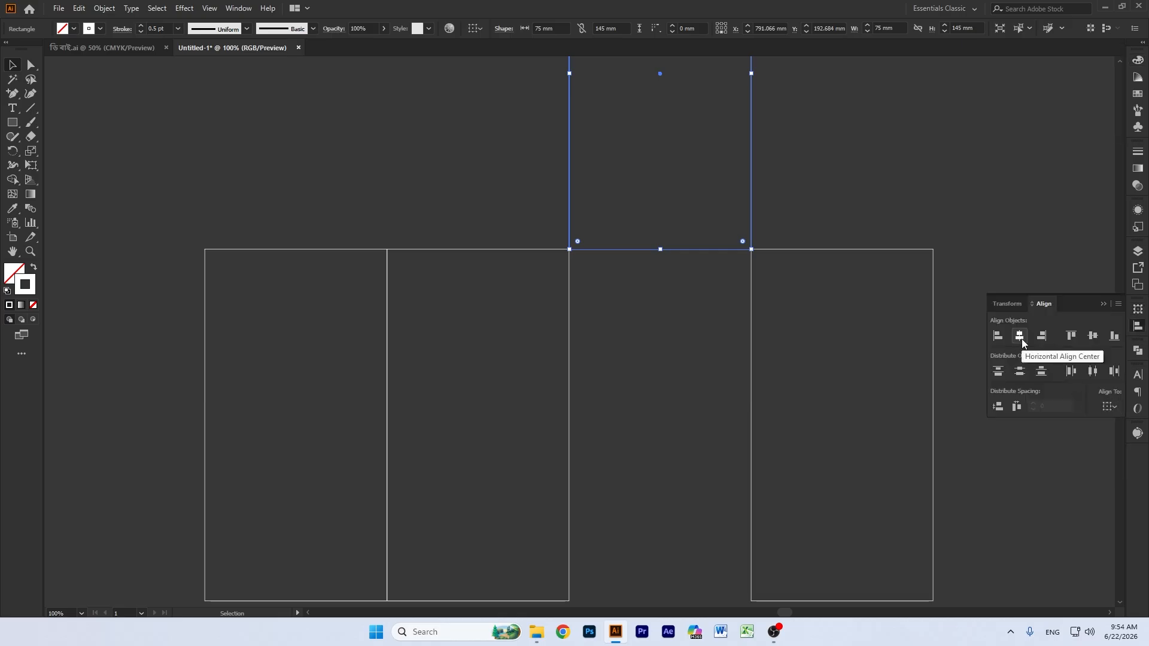
left_click(694, 388)
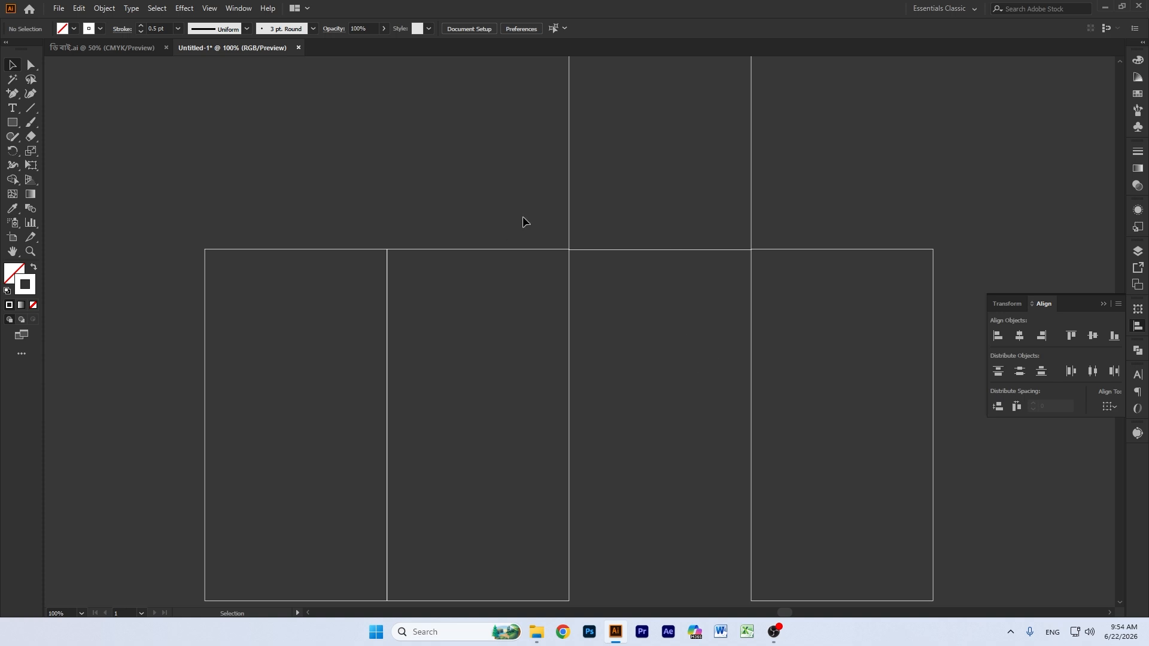
scroll(704, 467, "down", 3)
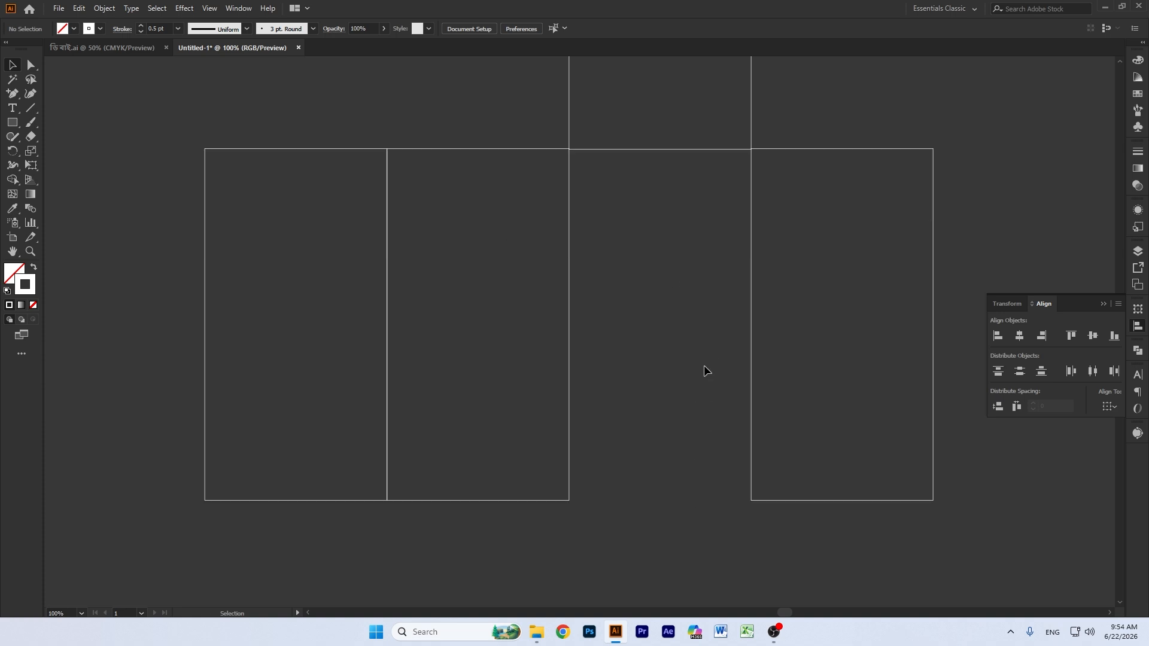
Step: Undo the third panel's upward move and clear the selection
key("ctrl+z")
scroll(742, 154, "up", 1)
left_click(736, 149)
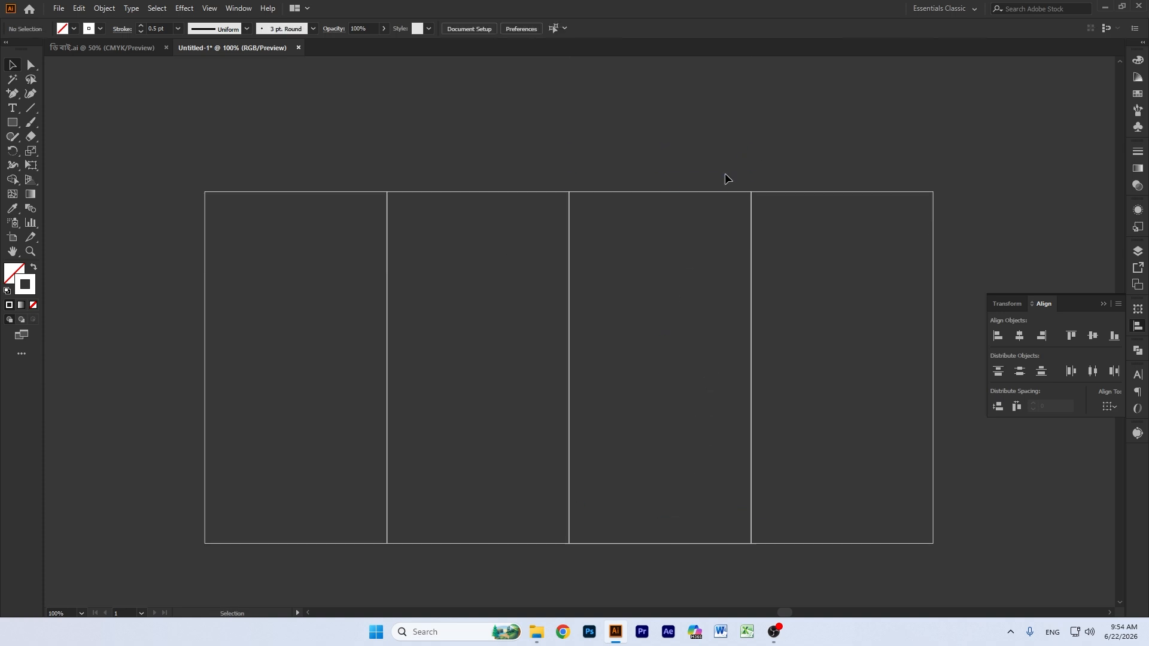
left_click(667, 333)
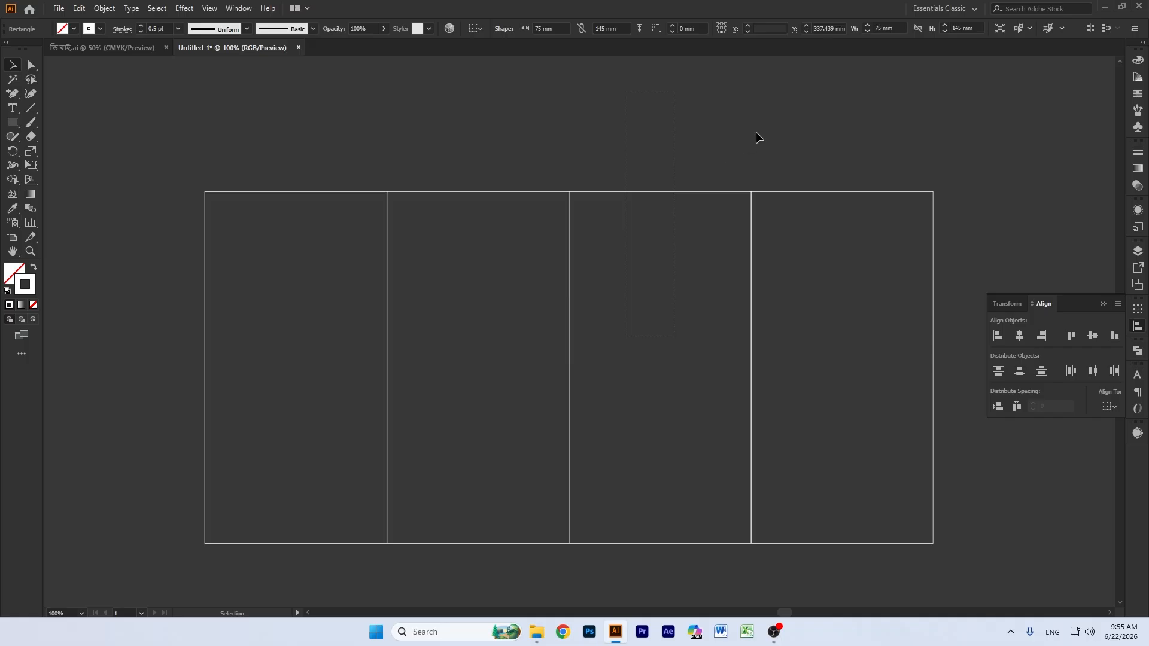
key("ctrl+z")
left_click(787, 154)
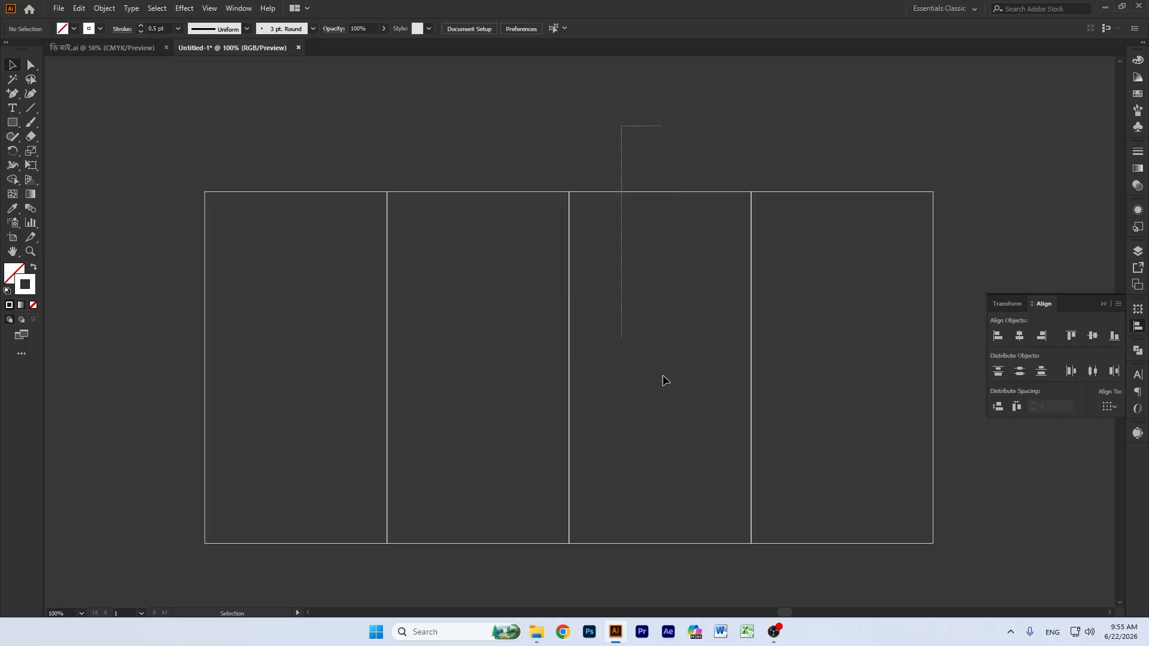
Step: Duplicate the third panel upward and snap the copy's bottom edge onto the original panel's top edge
left_click(682, 355)
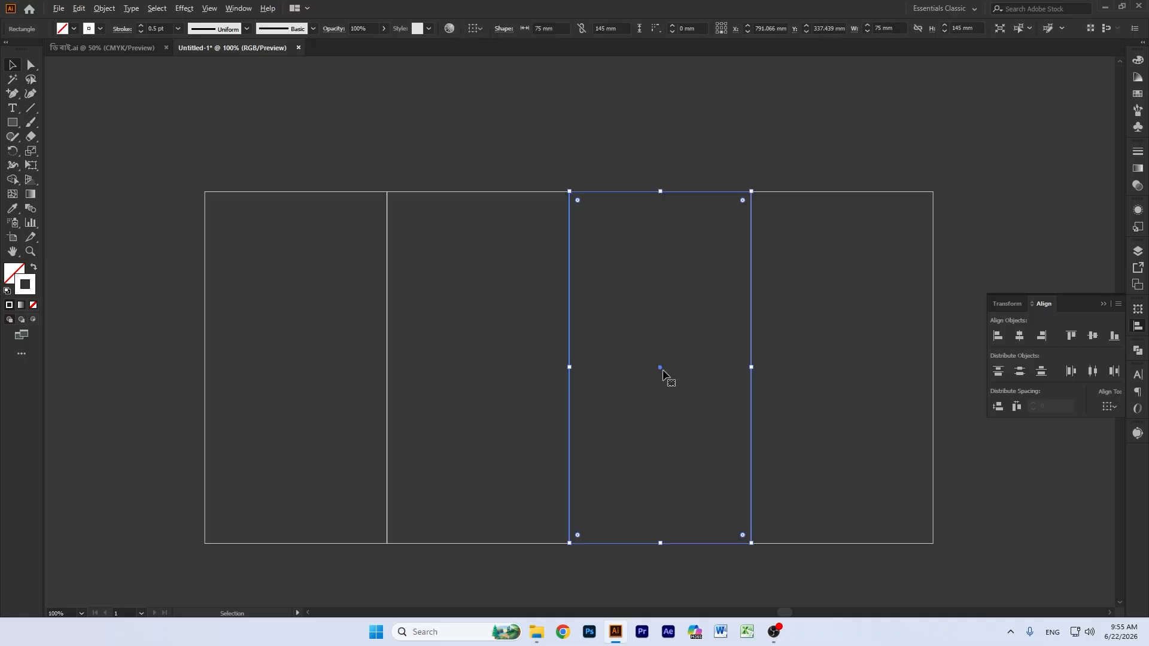
left_click_drag(663, 374, 659, 315)
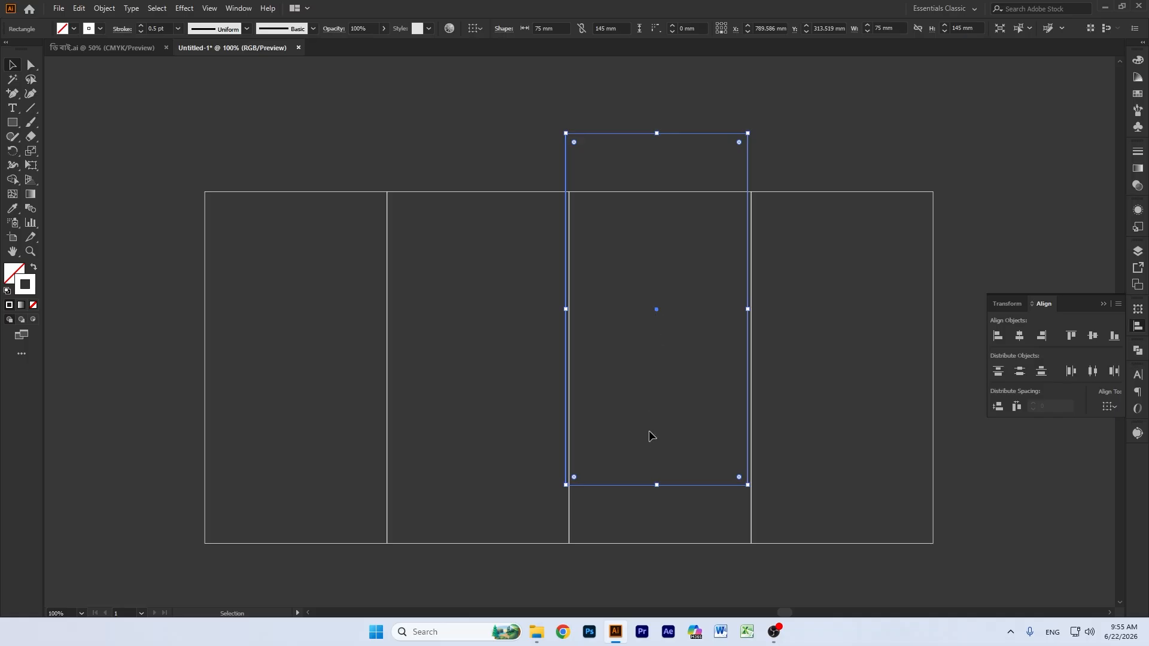
left_click_drag(633, 486, 637, 194)
left_click_drag(636, 196, 636, 193)
left_click(669, 293)
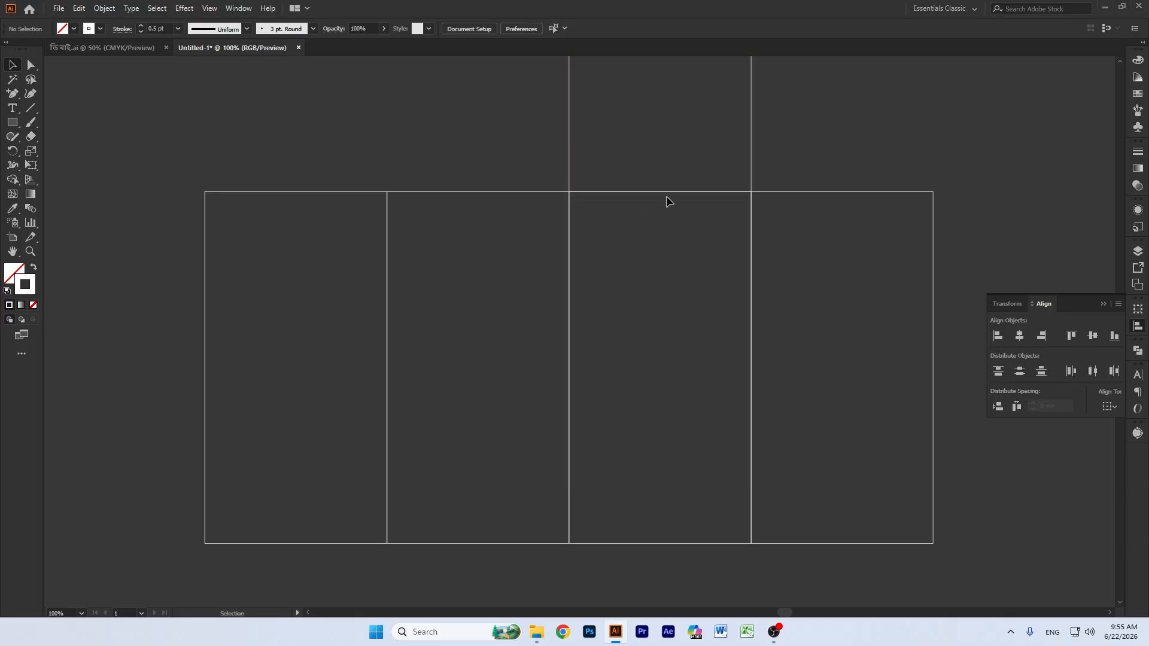
Step: Examine the joint between the duplicated upper panel and the third panel closely, checking the copy's size and position
left_click_drag(673, 168, 699, 338)
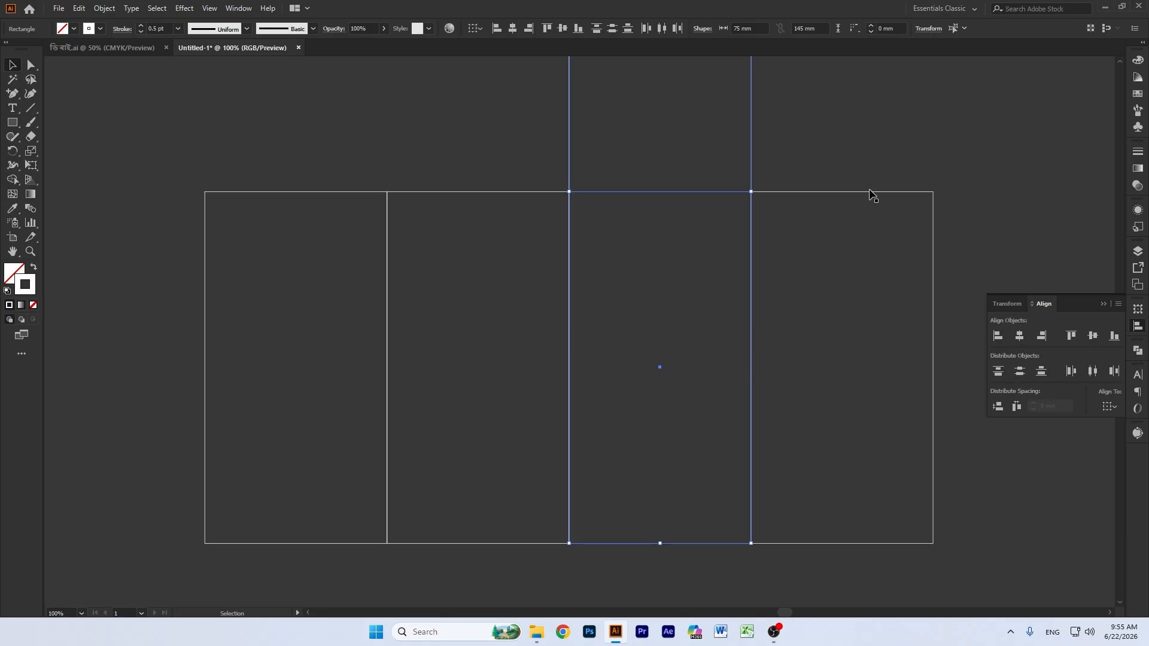
left_click(837, 162)
key("ctrl+=")
key("ctrl+=")
key("ctrl+=")
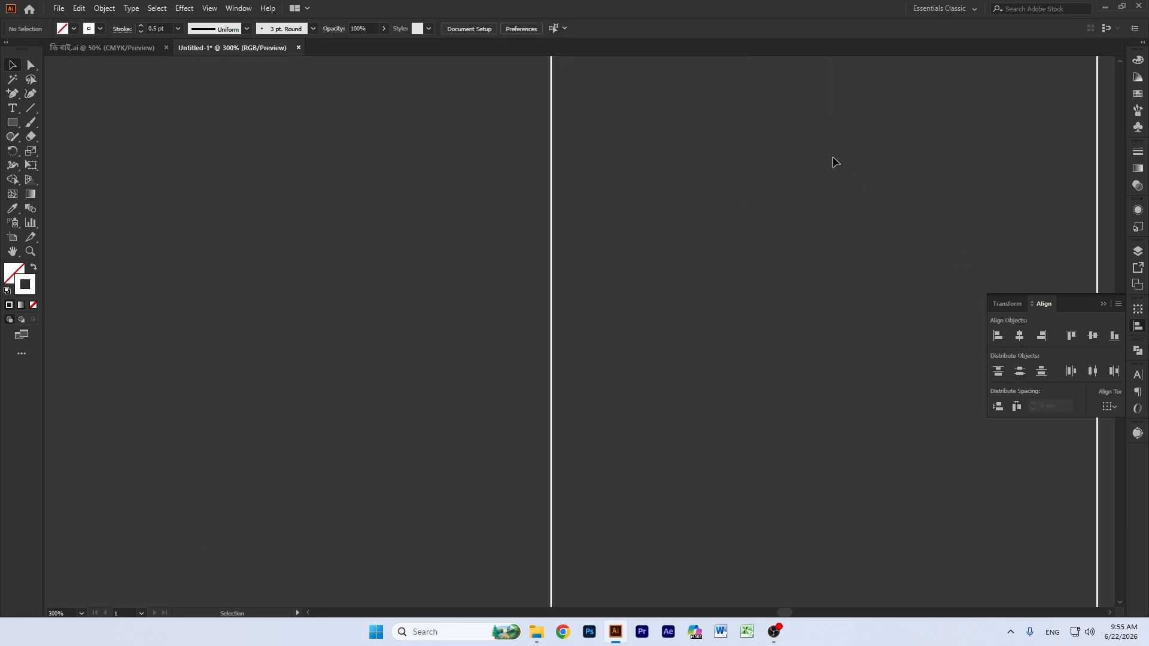
scroll(808, 174, "up", 6)
left_click(13, 251)
left_click_drag(899, 210, 526, 270)
left_click_drag(718, 120, 815, 349)
left_click_drag(927, 318, 921, 346)
left_click_drag(393, 256, 380, 242)
key("v")
left_click_drag(206, 184, 874, 185)
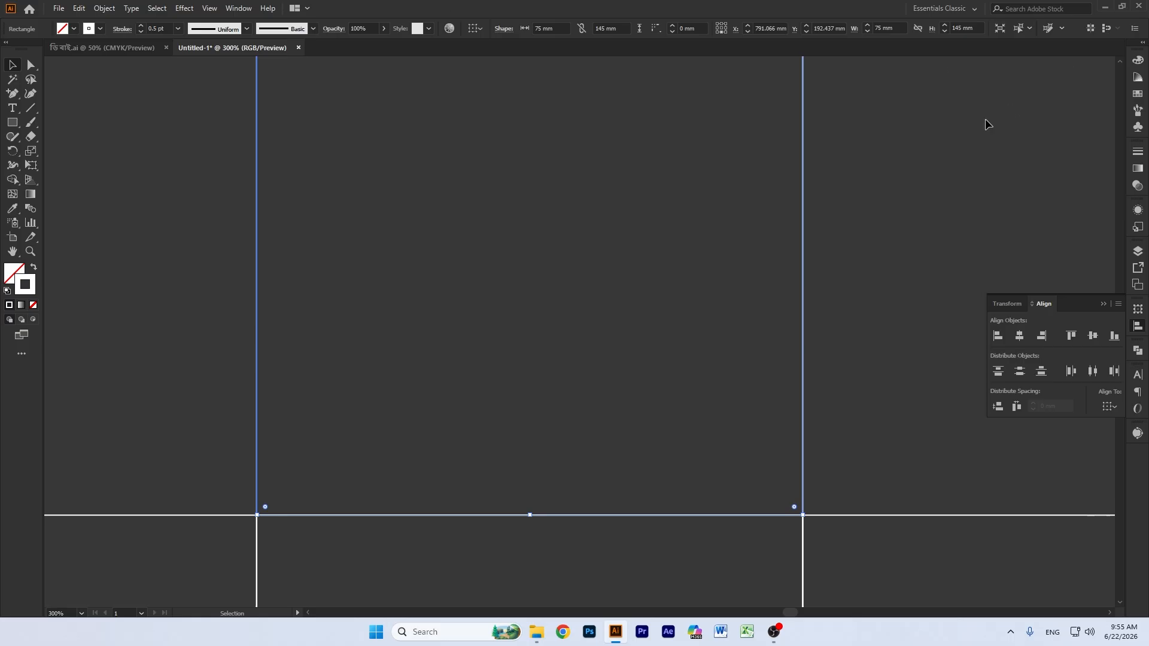
left_click(954, 153)
Step: Compare the interface brightness options in the User Interface preferences and apply the medium light grey one
left_click(59, 8)
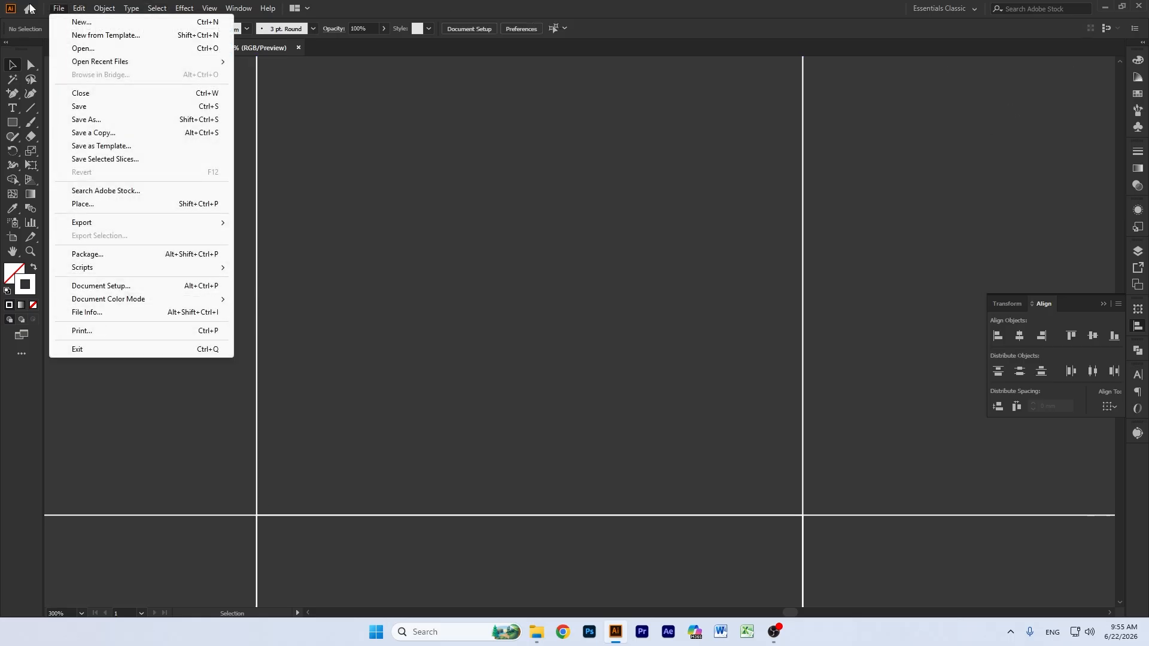
mouse_move(79, 8)
mouse_move(138, 389)
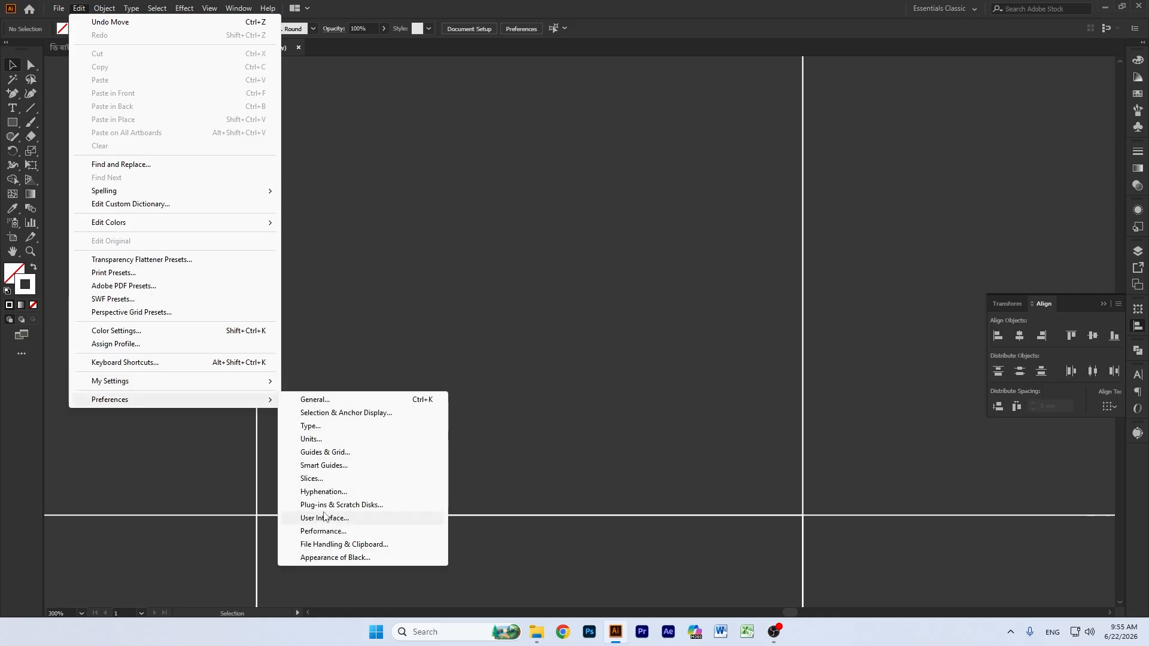
left_click(324, 517)
left_click(549, 162)
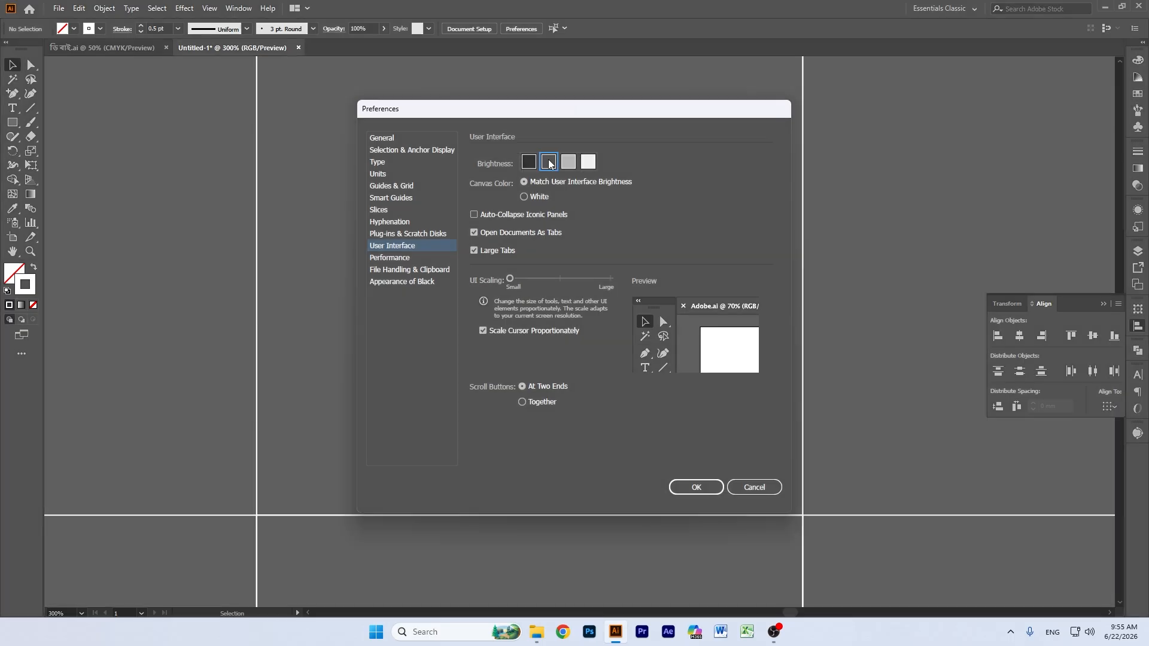
left_click(568, 162)
left_click(587, 163)
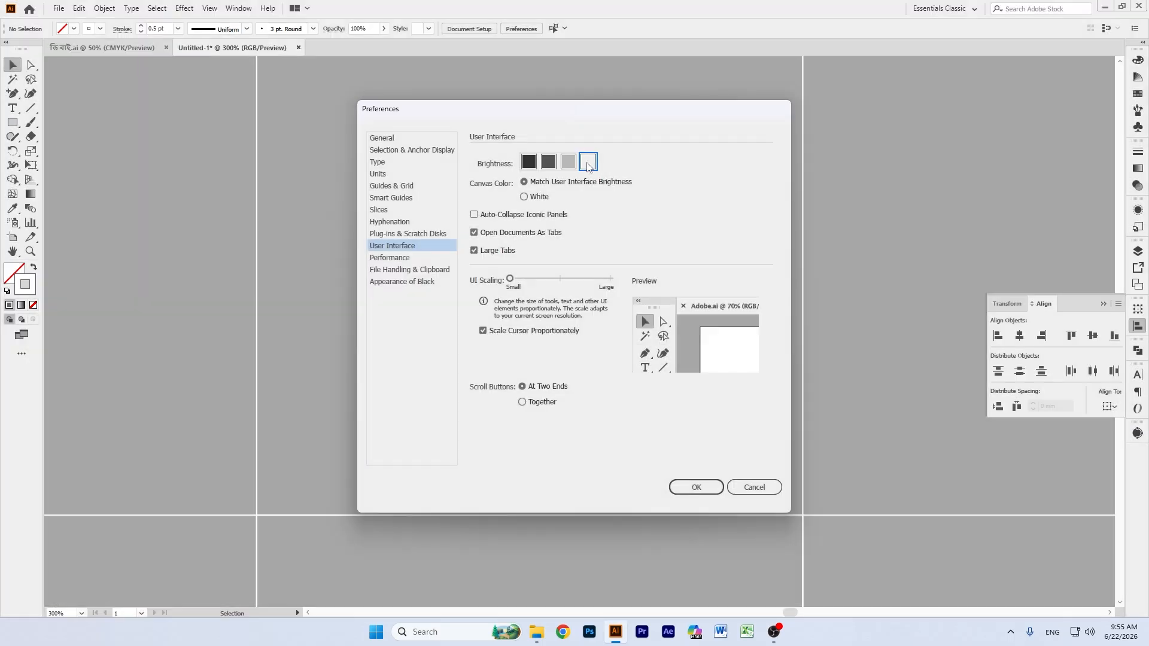
left_click(568, 163)
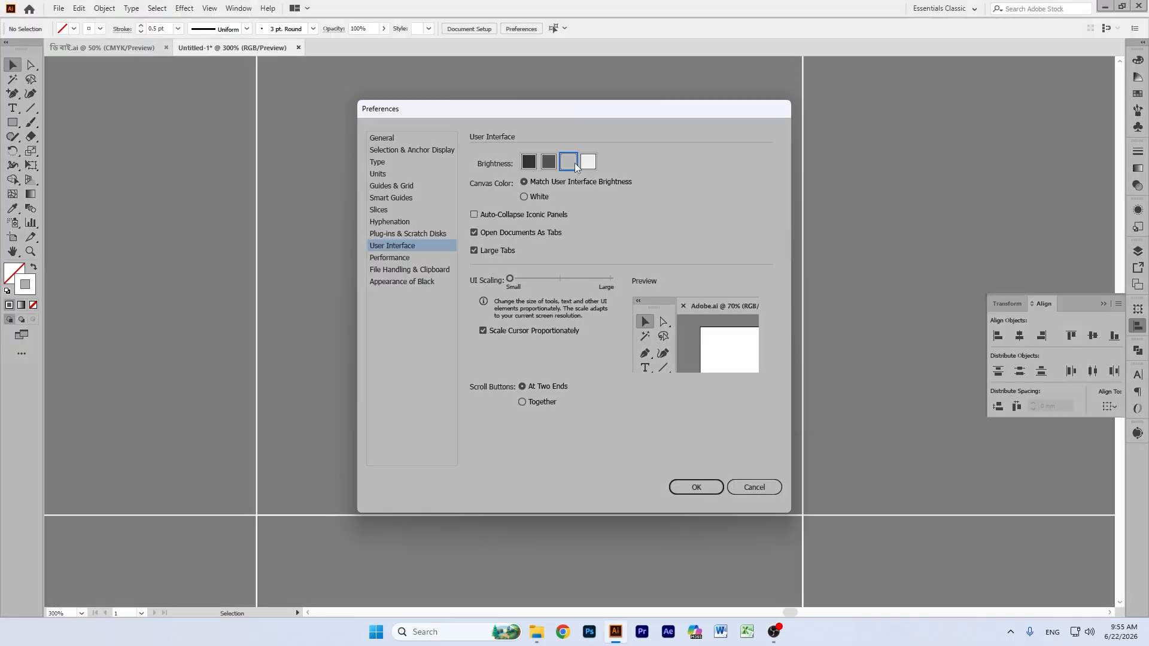
left_click(688, 488)
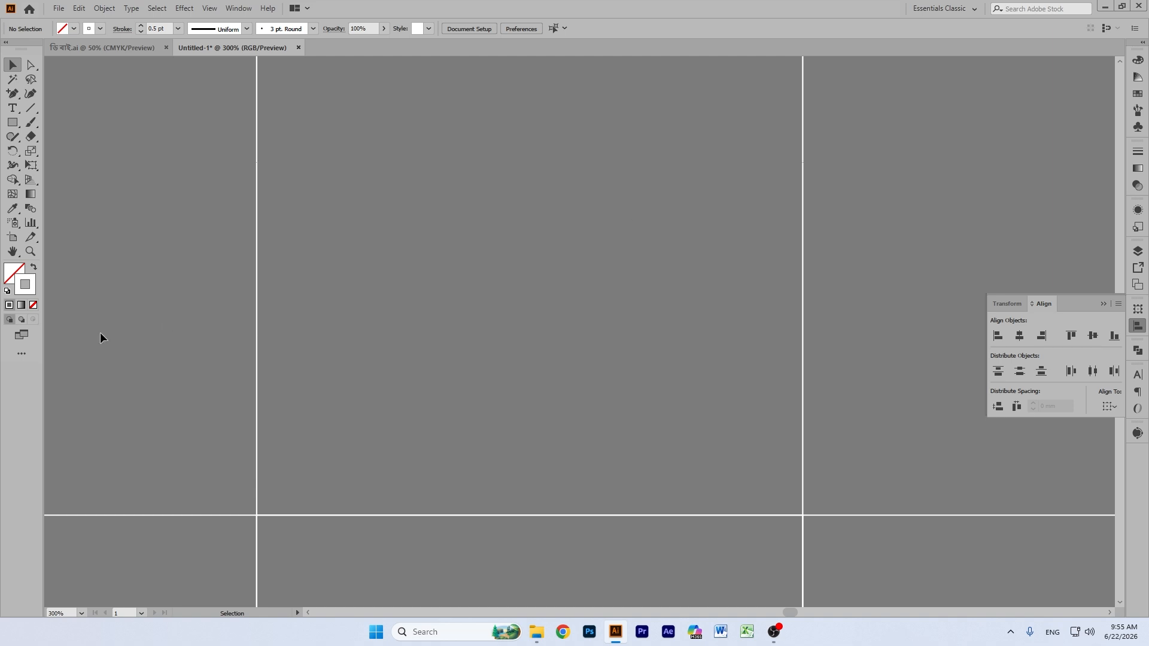
Step: Try setting the upper panel's height to 75 mm from its bottom reference point, and undo the resize
left_click_drag(103, 335, 687, 146)
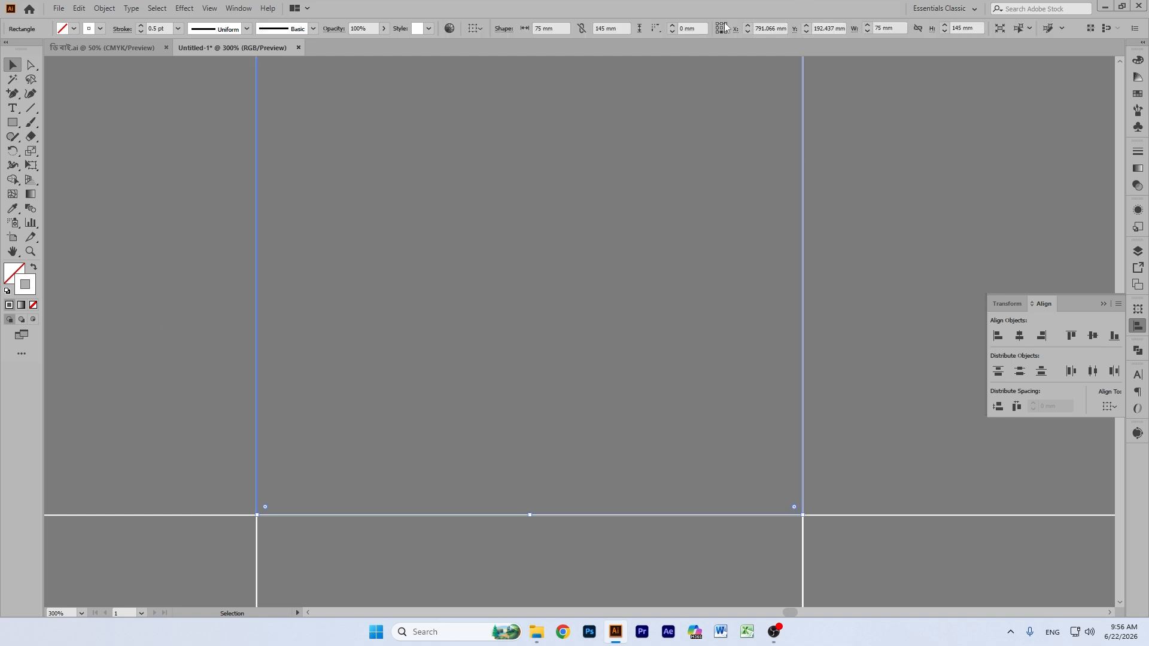
double_click(961, 28)
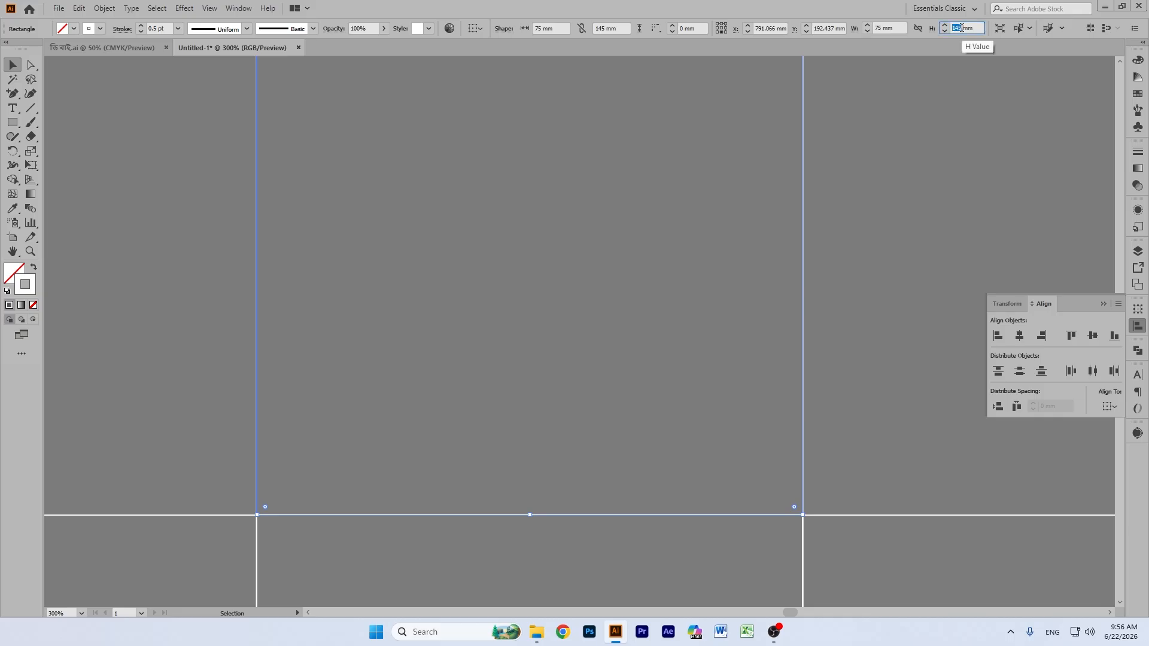
type("1")
key("BackSpace")
type("75")
key("Return")
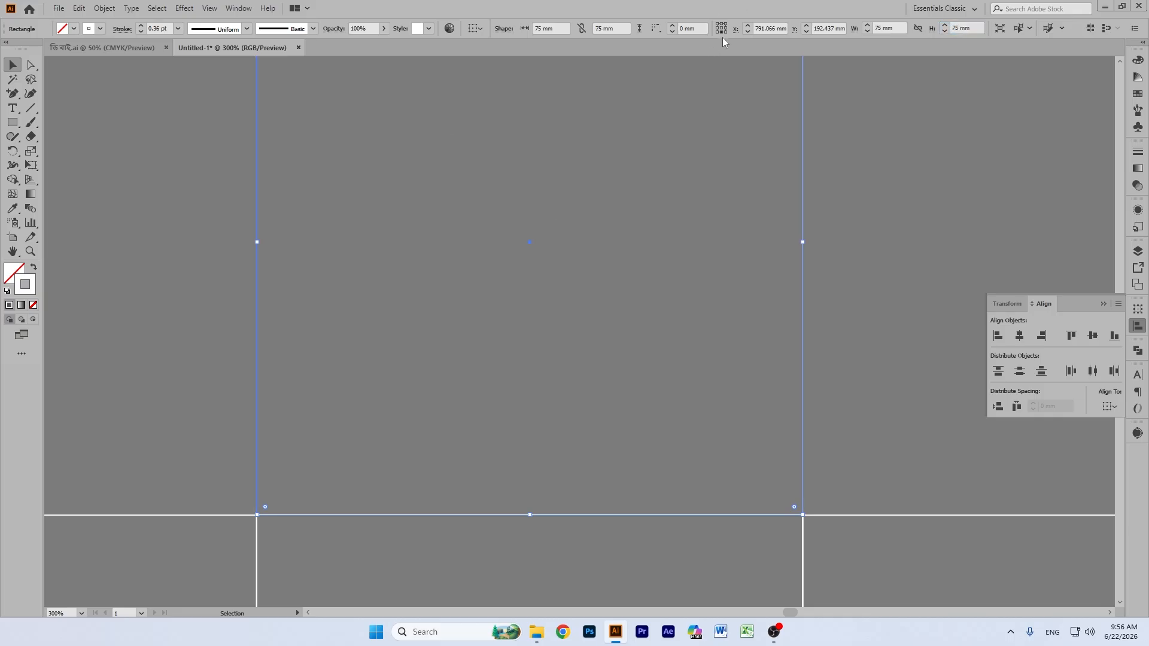
key("ctrl+1")
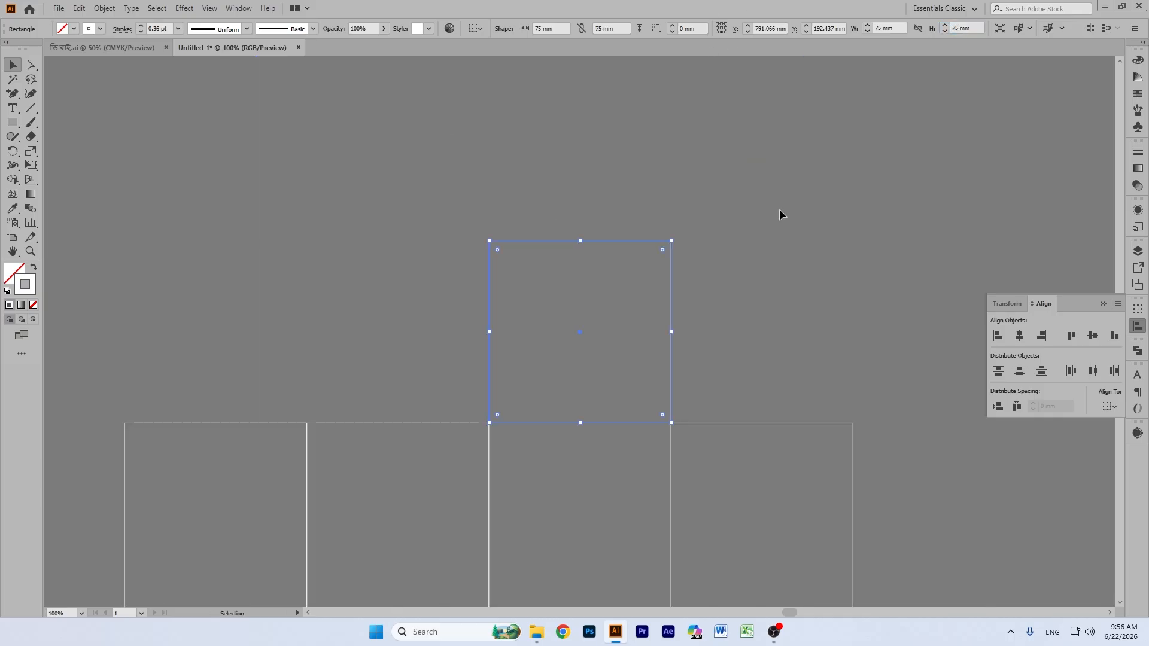
key("ctrl+z")
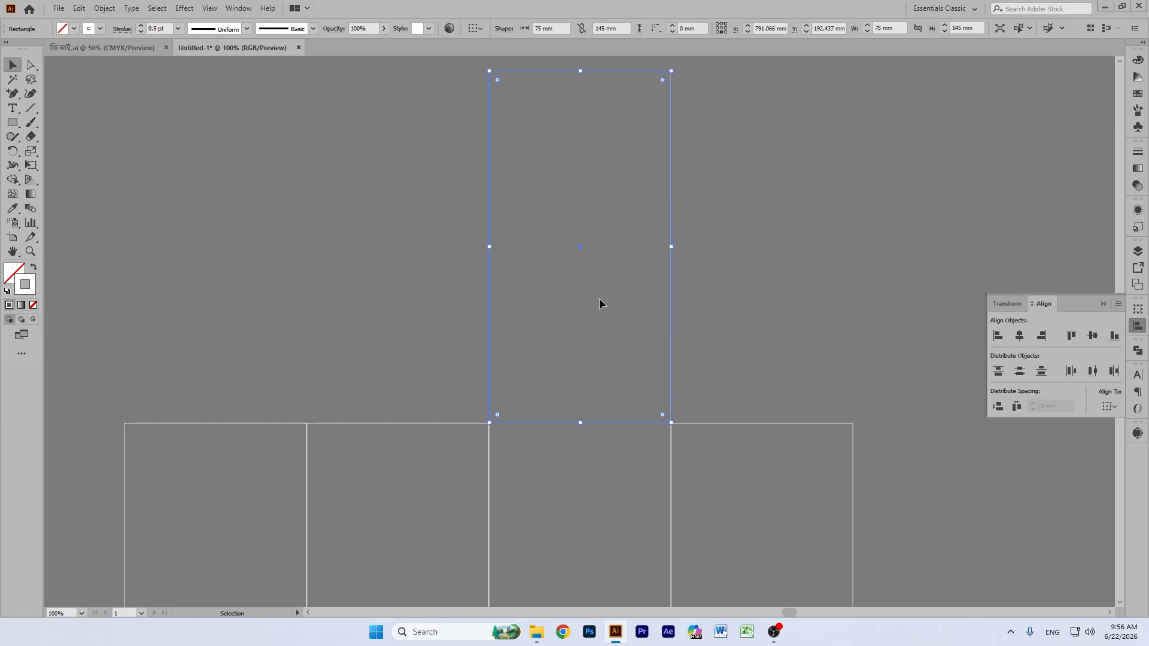
Step: Try resizing a duplicate of the upper panel to 75 mm high about its centre reference point, and discard the duplicate
left_click_drag(579, 246, 284, 200)
scroll(397, 180, "up", 1)
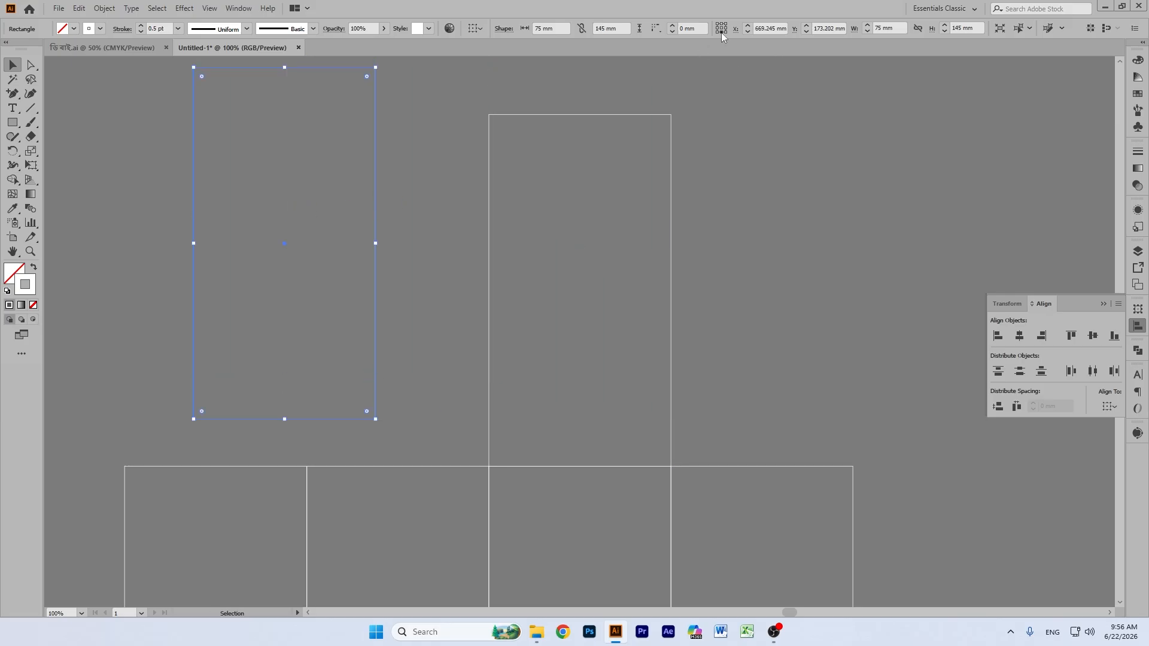
left_click(964, 28)
type("75")
key("Return")
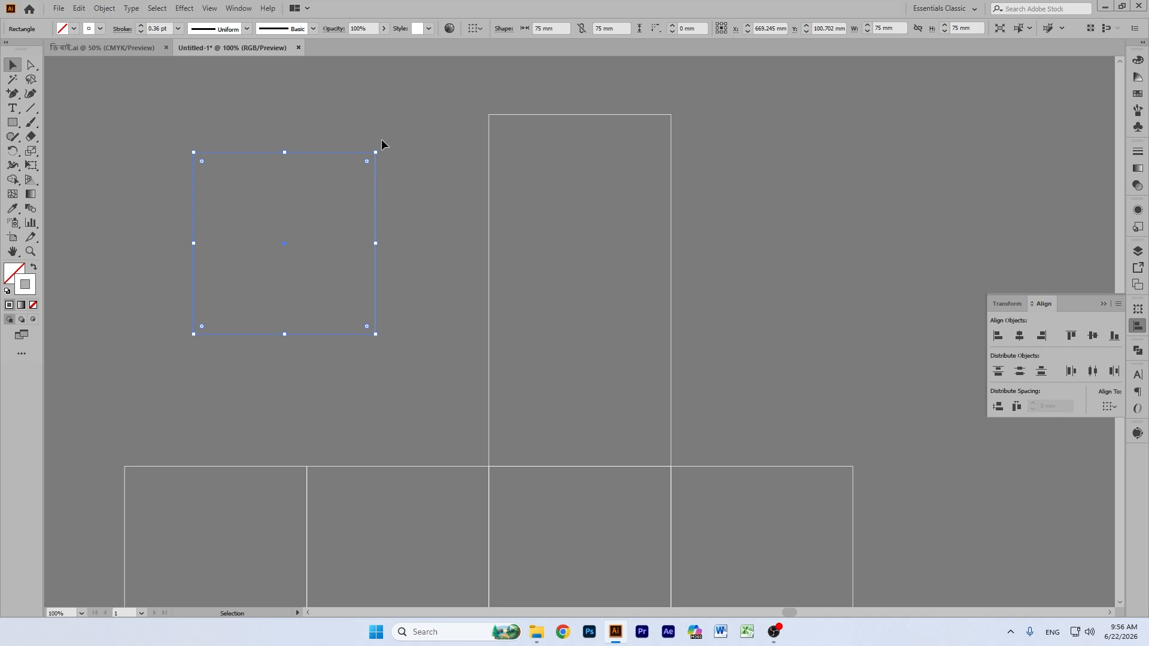
left_click(730, 226)
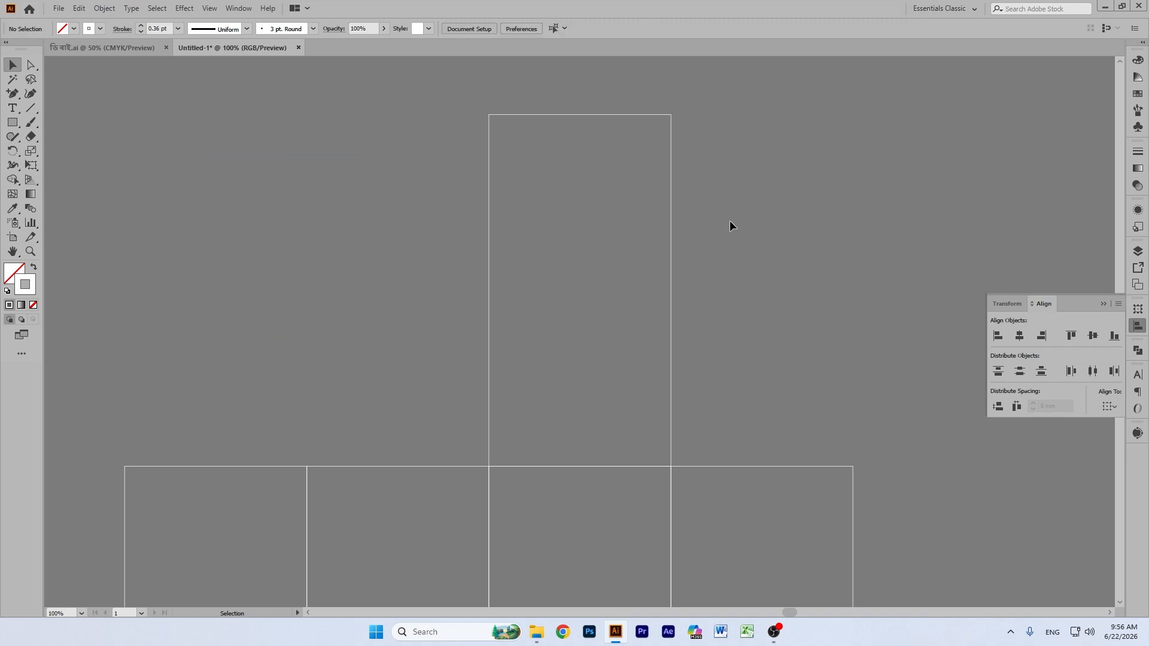
Step: Set the upper panel's height to 75 mm from its bottom-centre reference point
left_click_drag(413, 259, 733, 58)
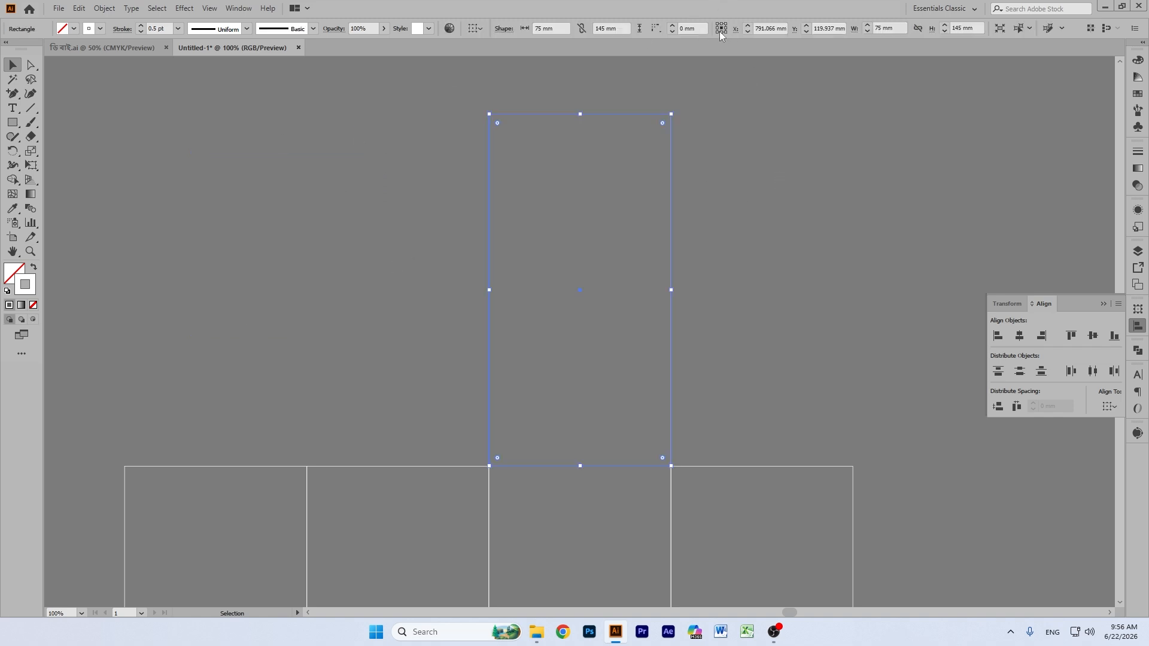
left_click(720, 31)
left_click(960, 27)
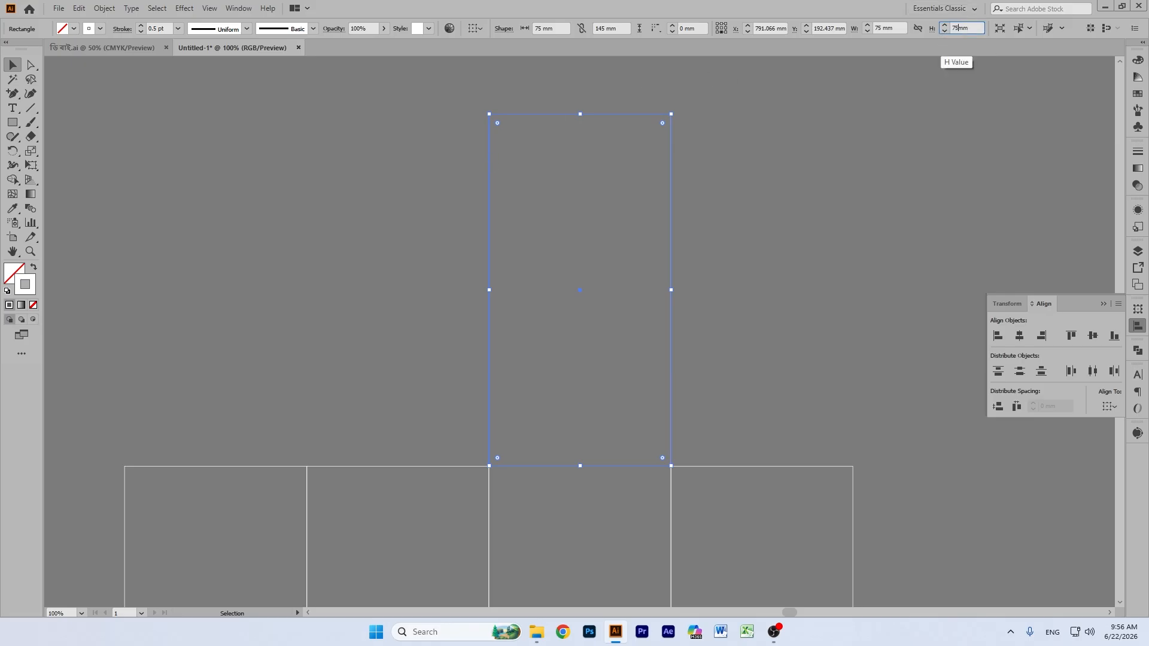
key("Return")
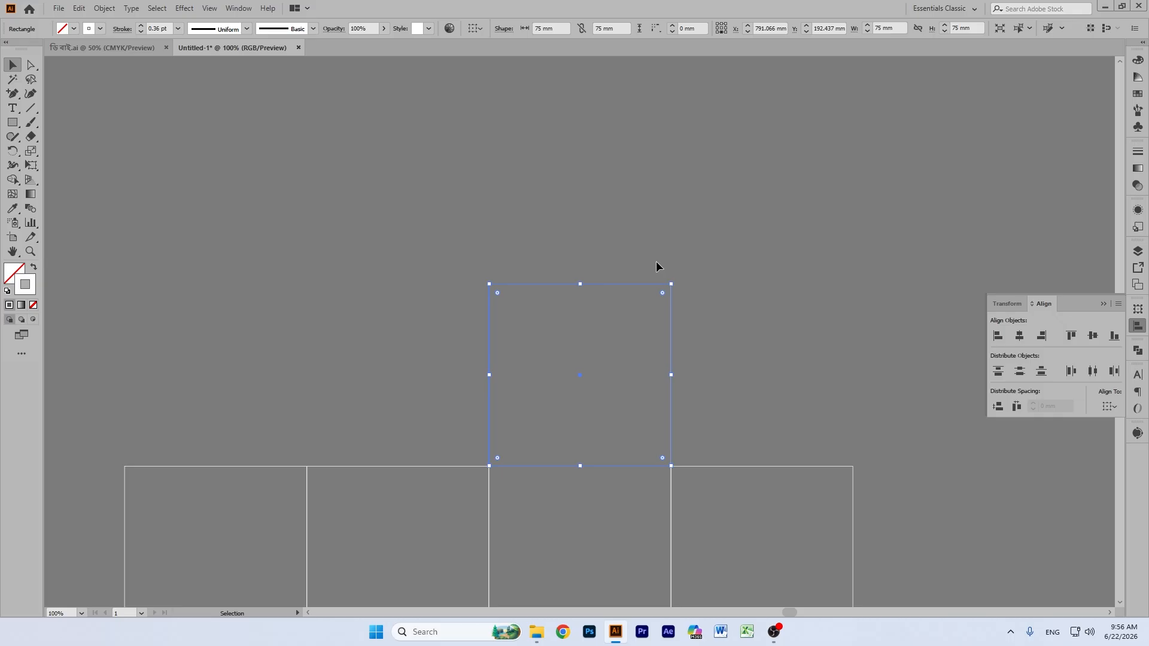
left_click(705, 250)
scroll(706, 249, "down", 5)
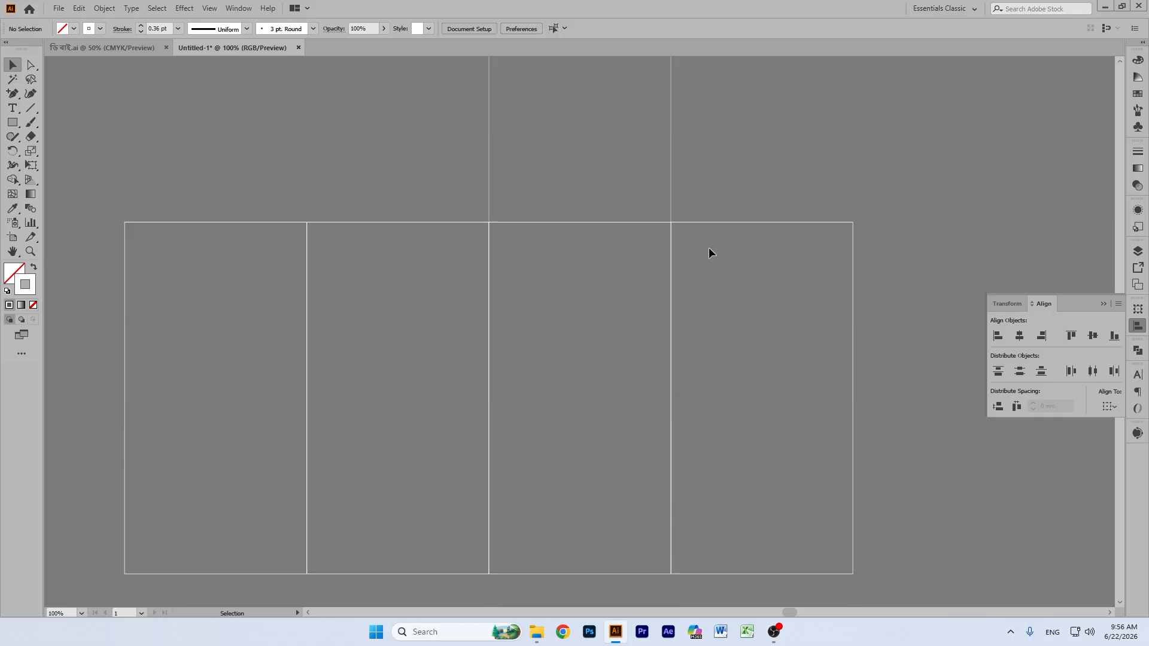
scroll(843, 204, "up", 4)
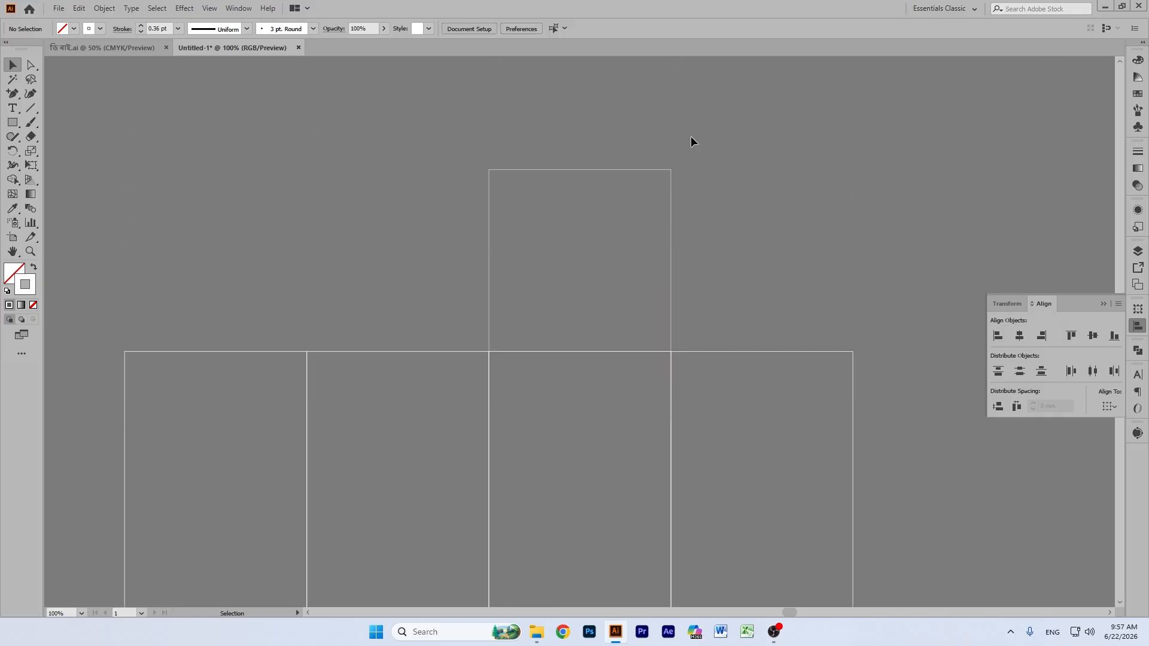
left_click(670, 184)
left_click(803, 160)
scroll(637, 314, "down", 2)
scroll(638, 318, "up", 2)
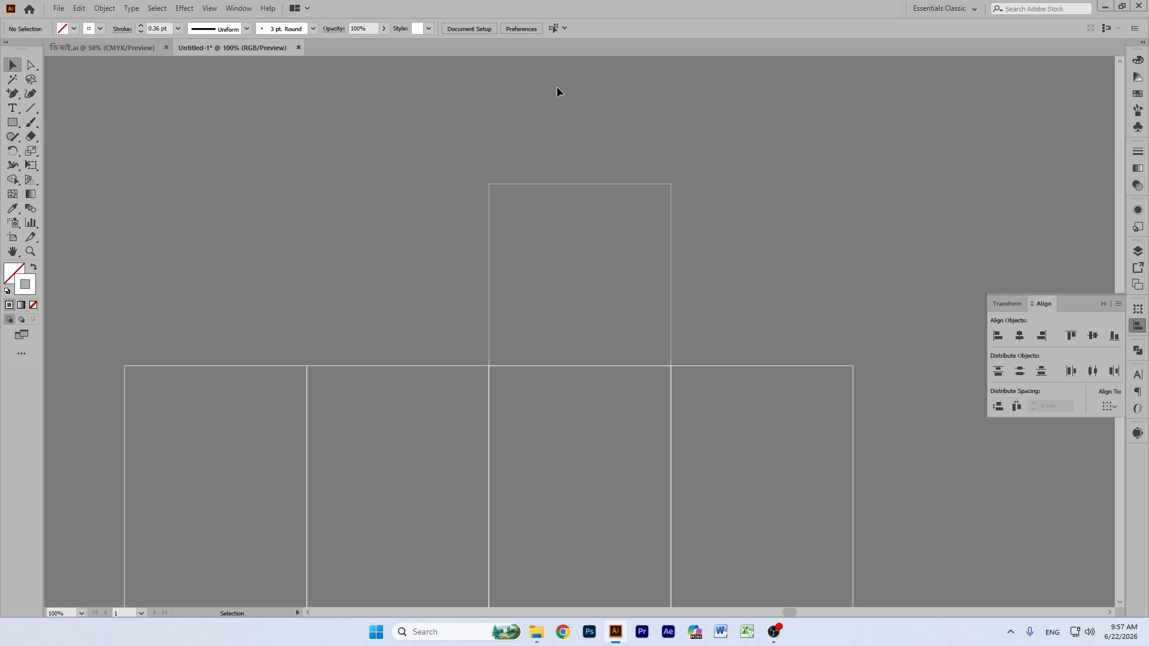
Step: Duplicate the square top flap directly above itself and align the two squares by their right edges
left_click_drag(551, 154, 591, 208)
scroll(561, 239, "up", 1)
scroll(561, 275, "down", 2)
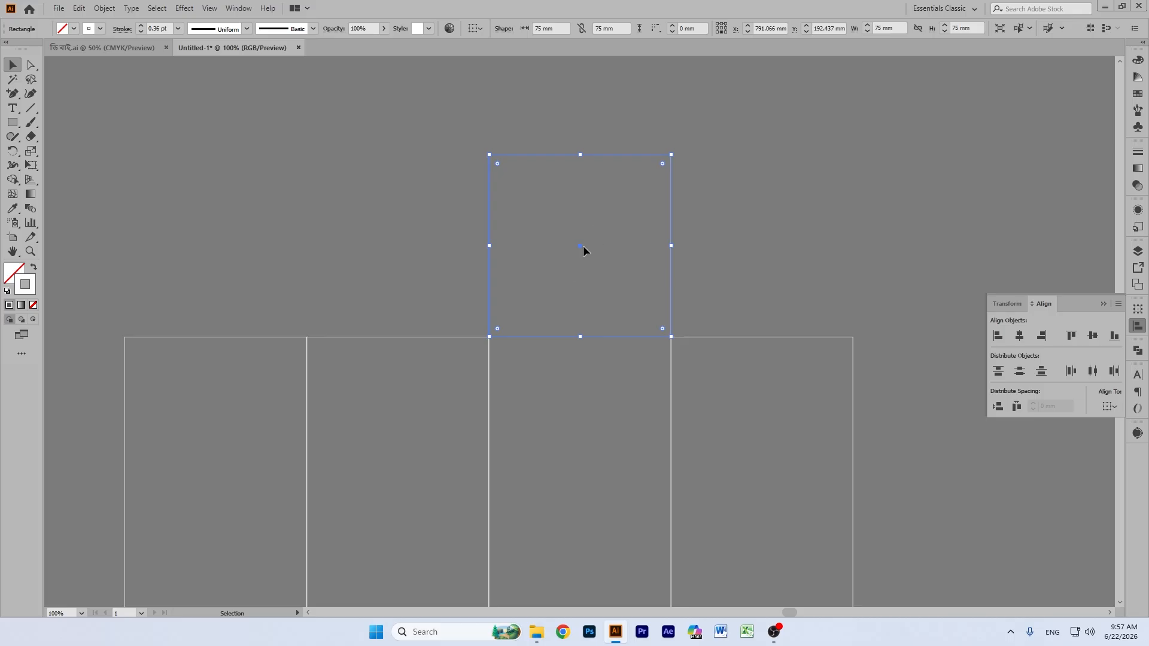
left_click_drag(581, 247, 579, 66)
left_click(734, 156)
left_click_drag(556, 222, 583, 173)
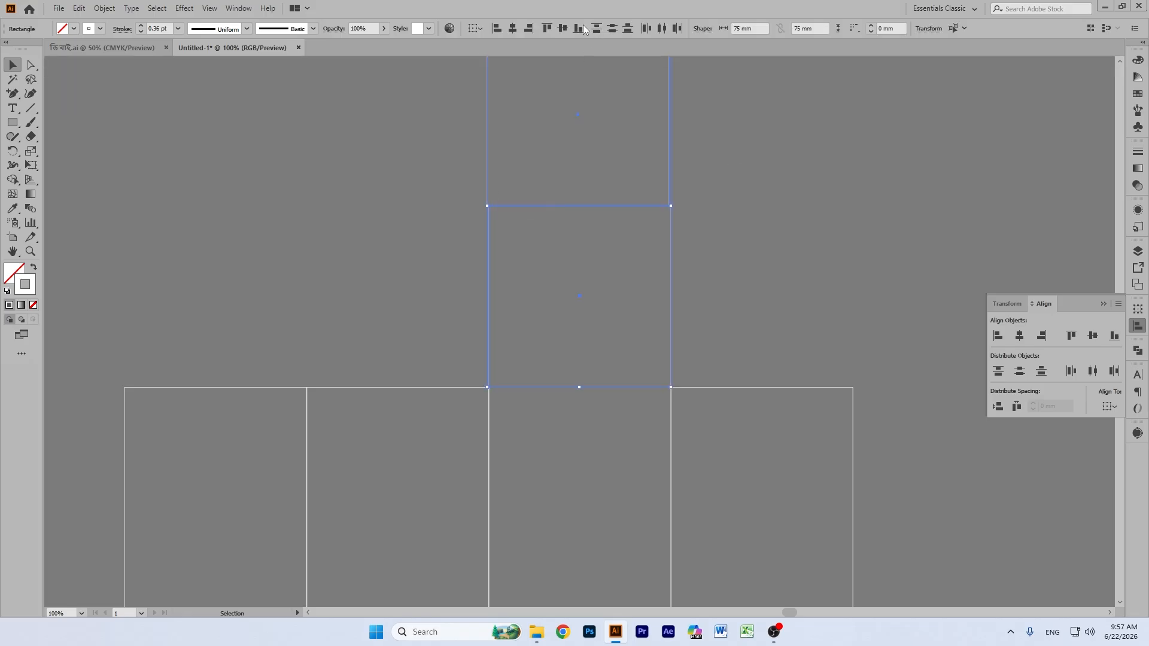
left_click(528, 29)
left_click(765, 235)
scroll(765, 234, "up", 3)
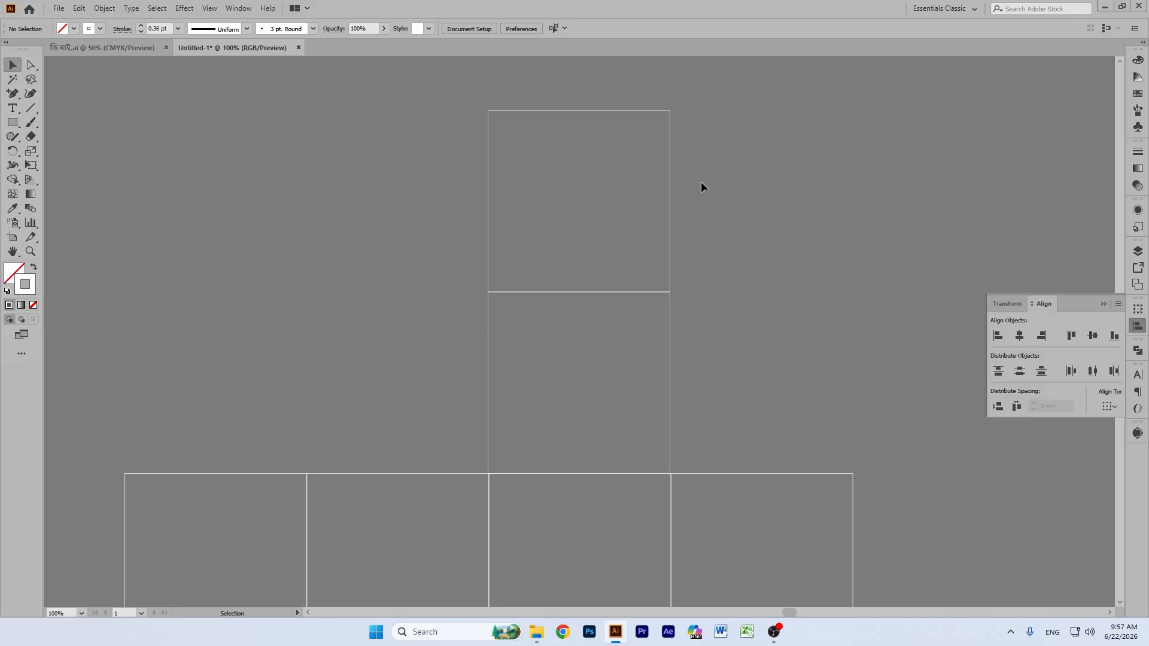
Step: Set the height of the uppermost square to 15 mm, keeping its bottom edge on the square flap
left_click(670, 126)
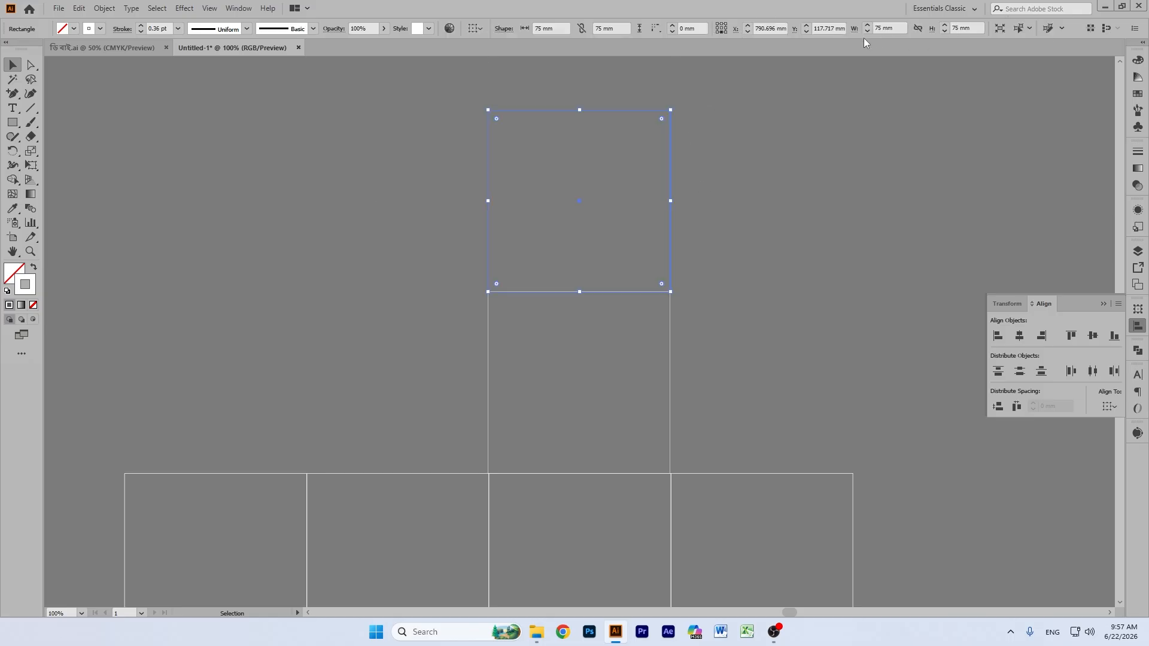
double_click(957, 28)
type("15")
key("Return")
left_click(759, 190)
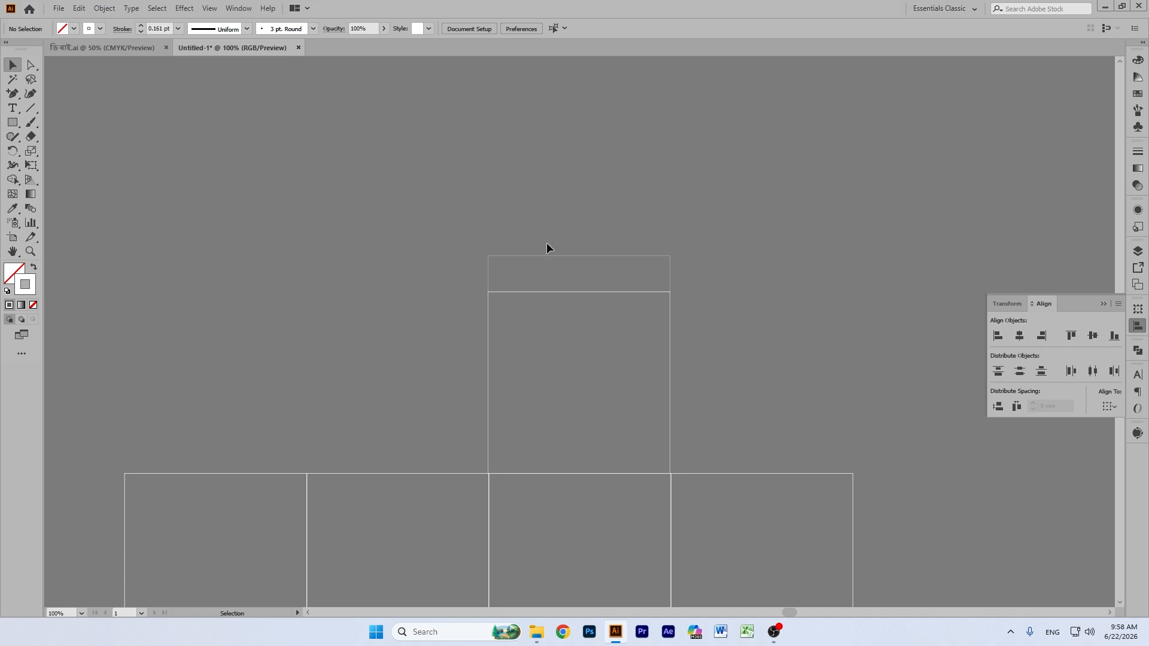
left_click(604, 267)
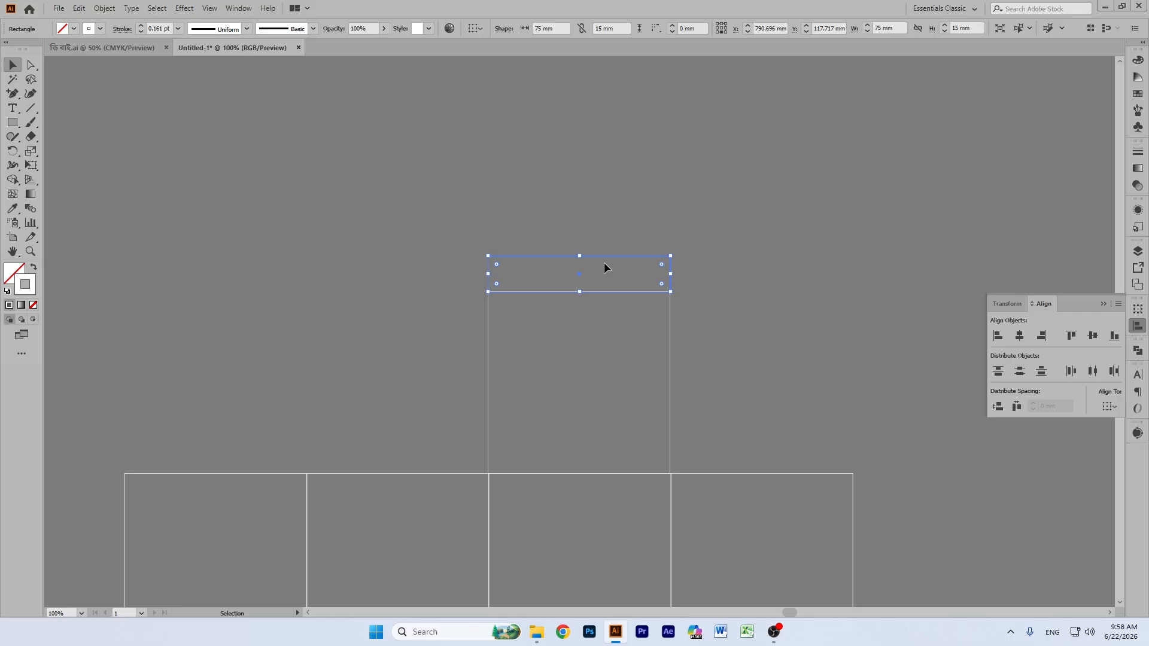
left_click(543, 207)
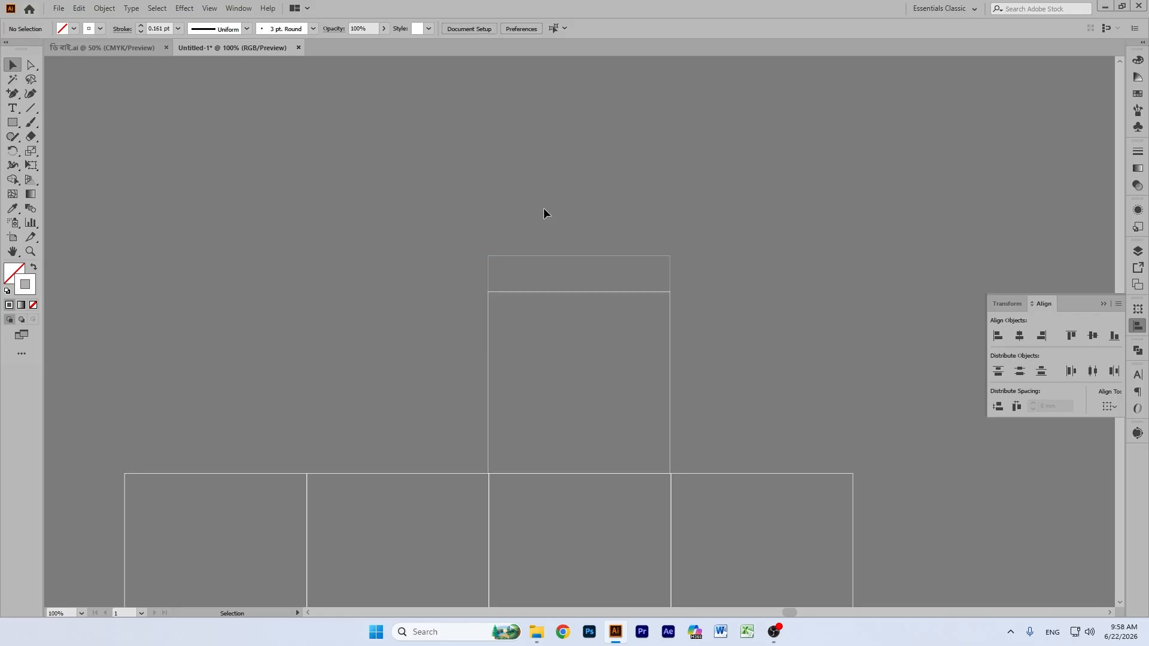
Step: Set the keyboard increment to 4 mm in the General preferences
key("ctrl+k")
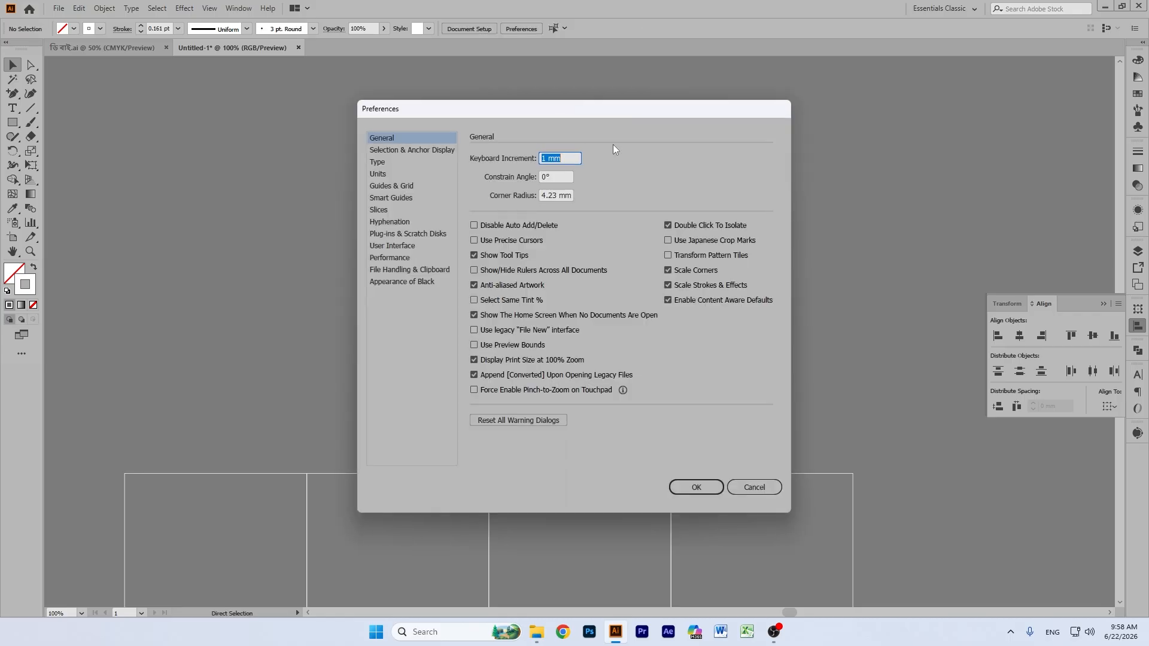
left_click_drag(545, 158, 535, 162)
type("4")
left_click(697, 486)
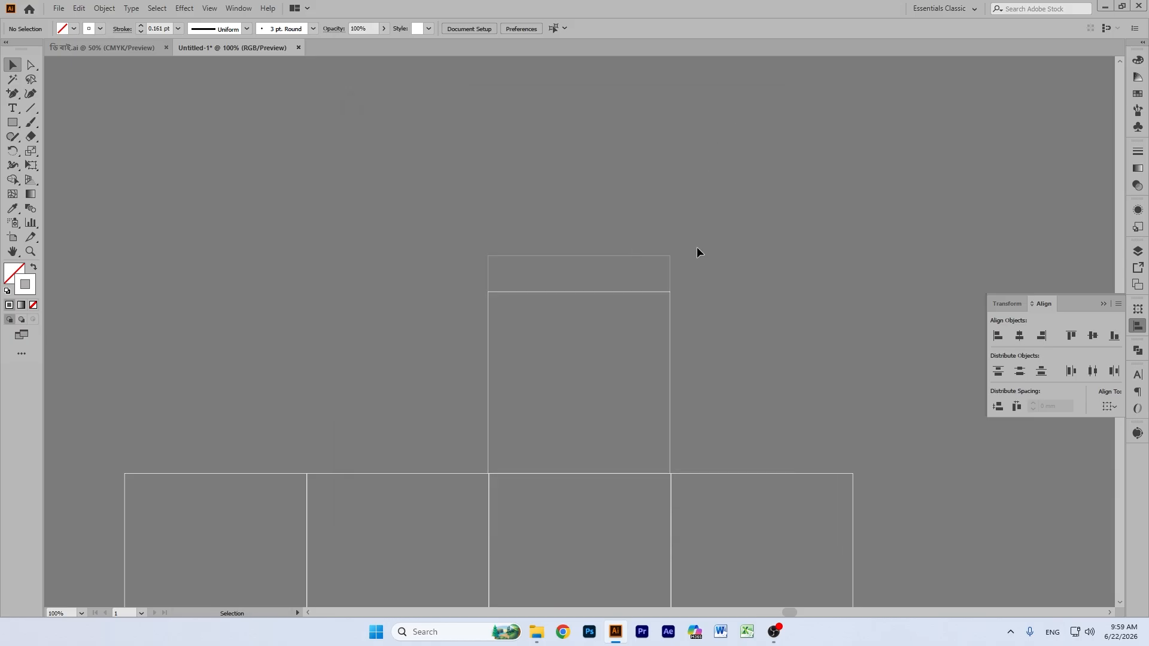
Step: Move the 15 mm tuck flap's upper-left anchor point 4 mm inward to slant its left side
left_click(603, 267)
left_click(31, 65)
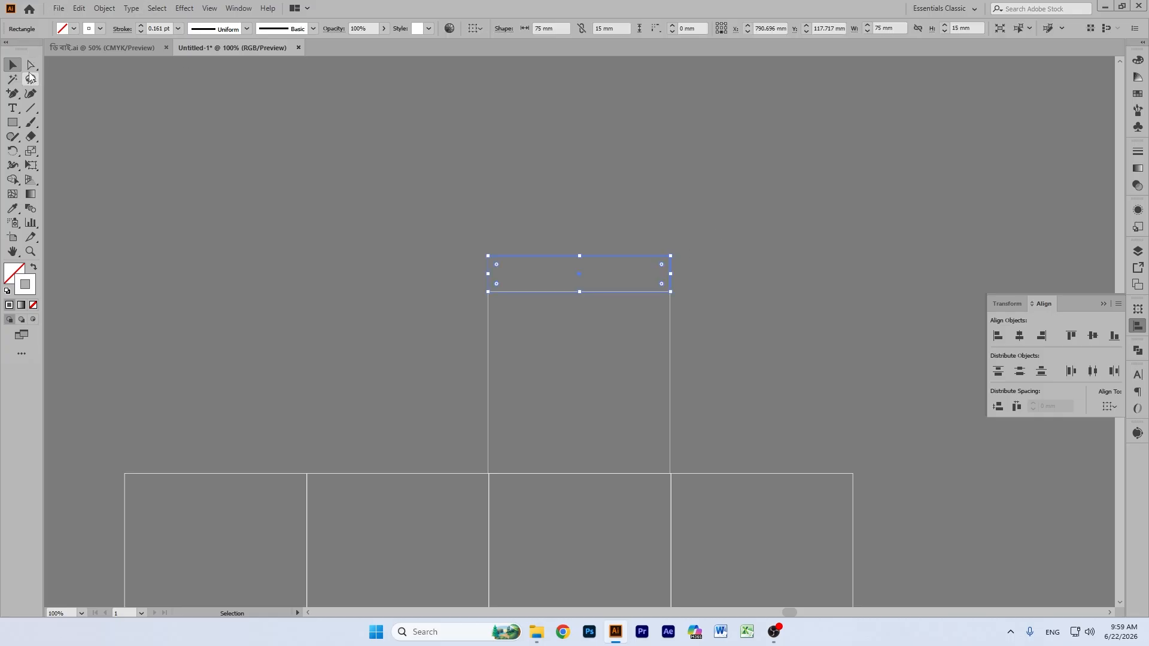
left_click(489, 257)
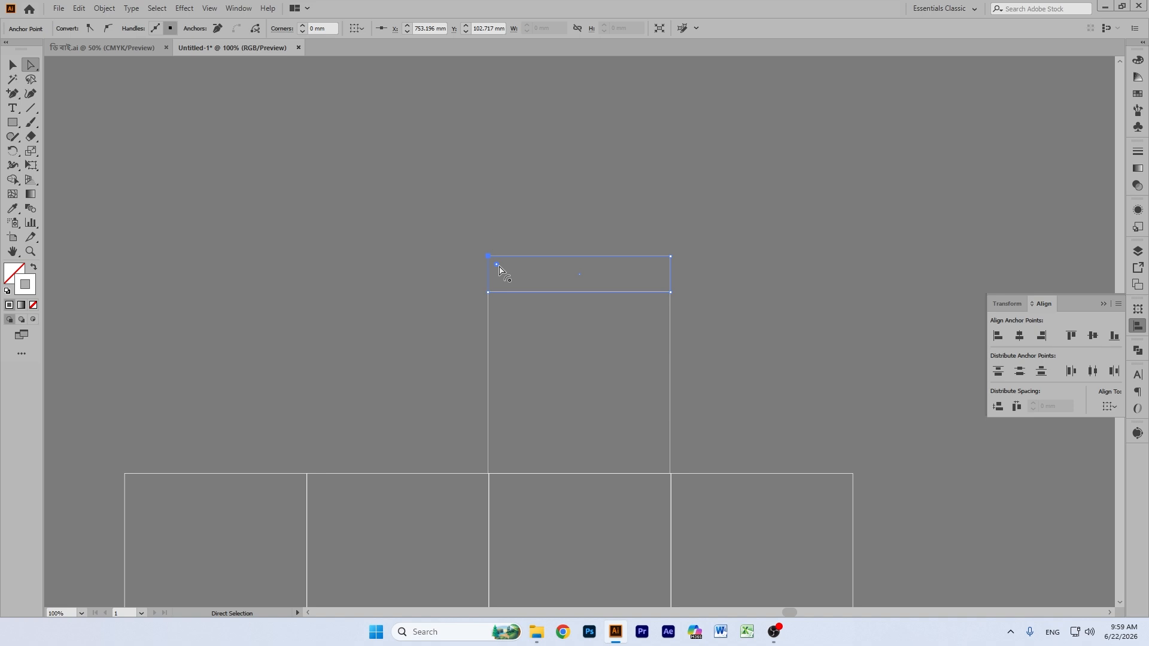
key("Left")
key("Left")
key("Left")
key("Left")
key("Right")
key("Right")
key("Right")
key("Right")
key("Right")
key("Right")
key("Right")
key("Right")
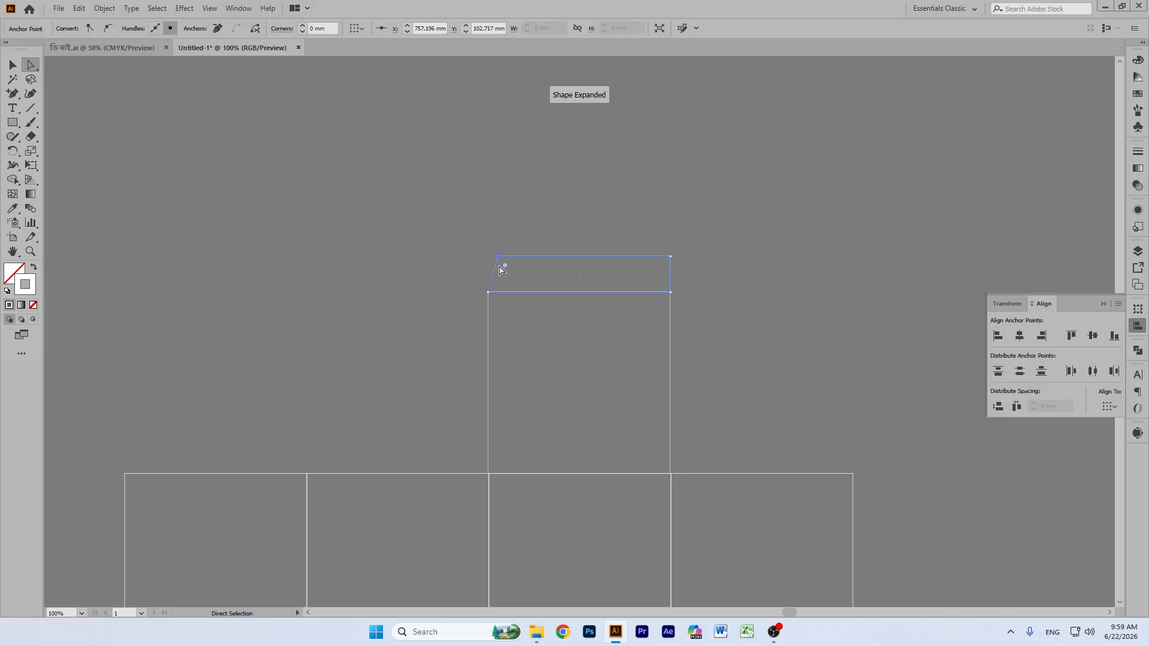
Step: Move the tuck flap's upper-right anchor point 4 mm inward to match the slanted left side
left_click_drag(694, 279, 638, 245)
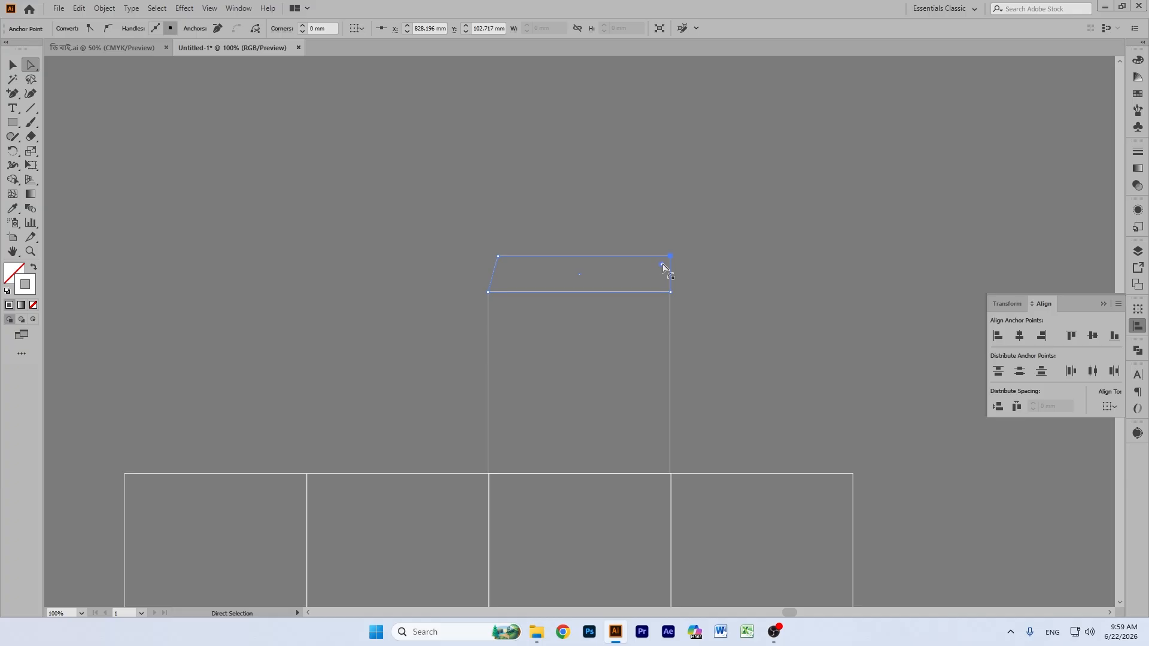
key("Left")
key("Left")
key("Left")
key("Left")
left_click(684, 199)
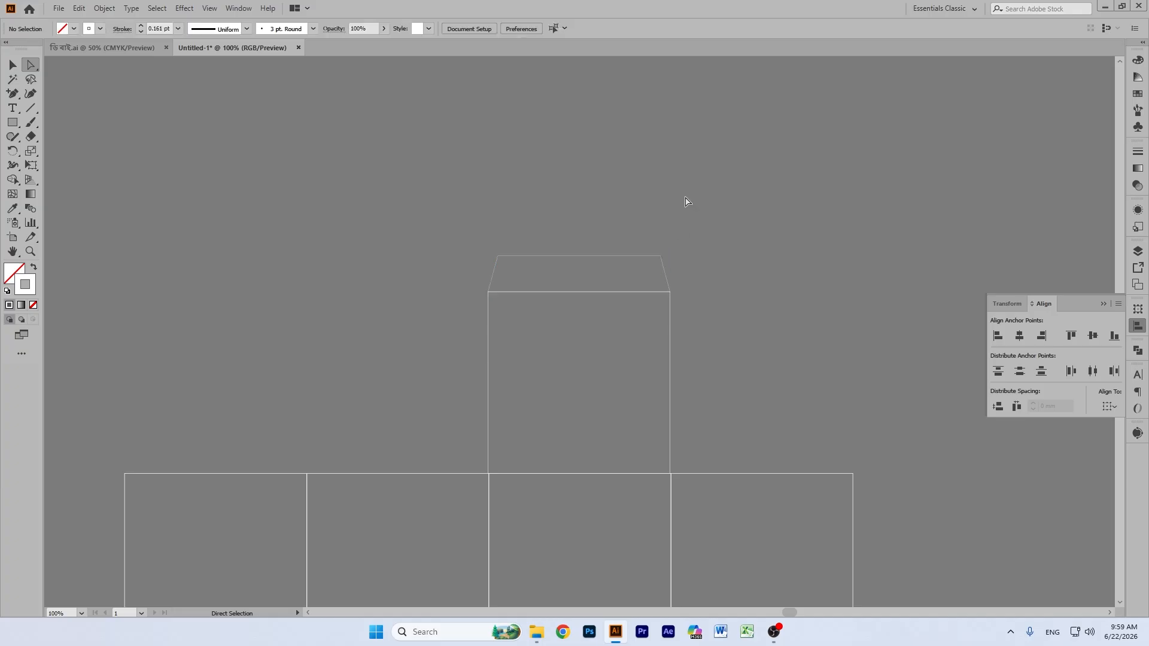
left_click(12, 64)
Step: Examine the tapered tuck flap and the square flap beneath it against the four panels
scroll(575, 196, "down", 3)
scroll(689, 182, "down", 3)
scroll(699, 170, "up", 2)
scroll(673, 137, "down", 3)
scroll(667, 128, "up", 3)
left_click(505, 169)
left_click(737, 135)
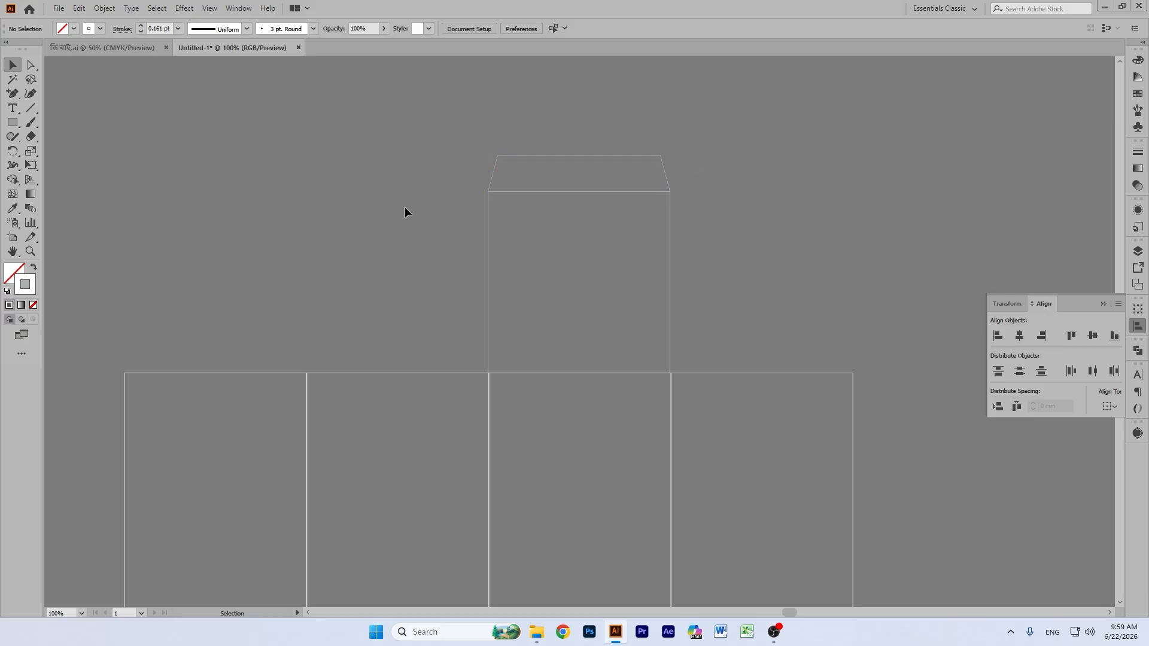
left_click(558, 282)
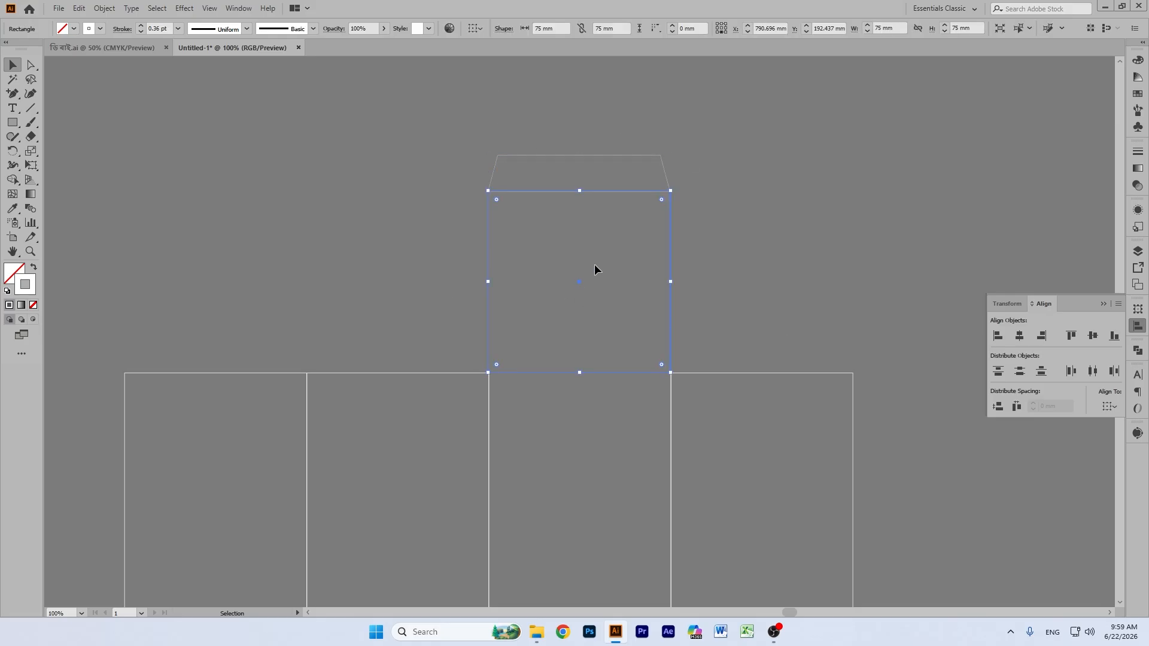
left_click(628, 146)
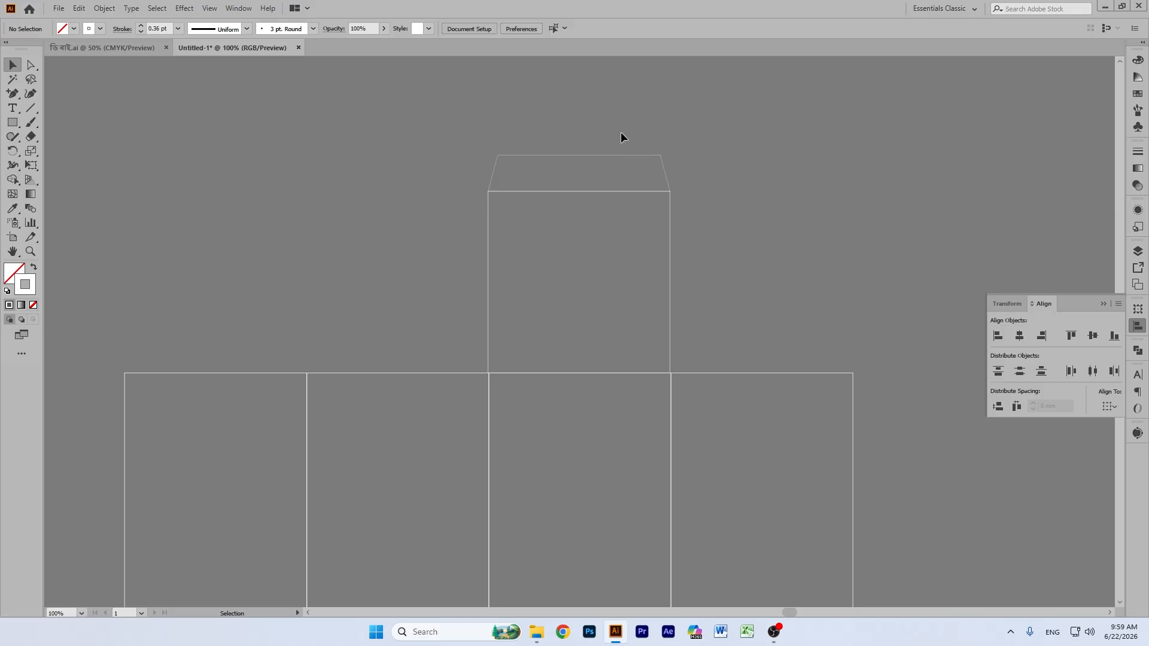
Step: Check the dimensions of the square top flap and the left dust flap on the finished reference box
left_click(12, 252)
left_click_drag(77, 312, 635, 298)
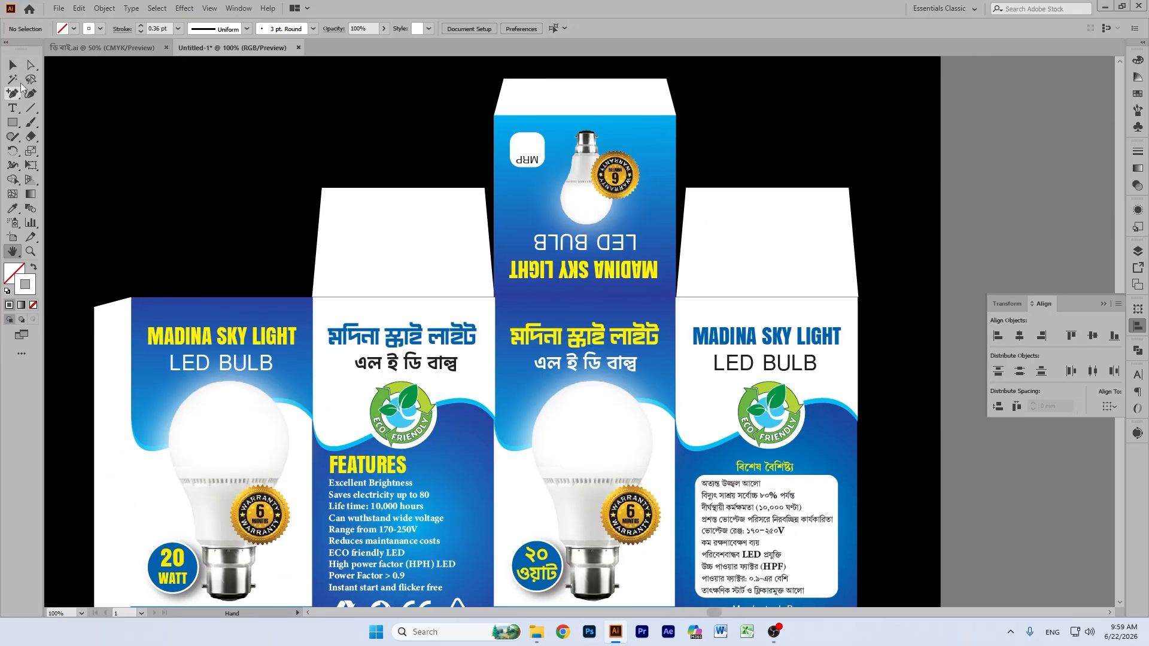
left_click(13, 65)
left_click(563, 125)
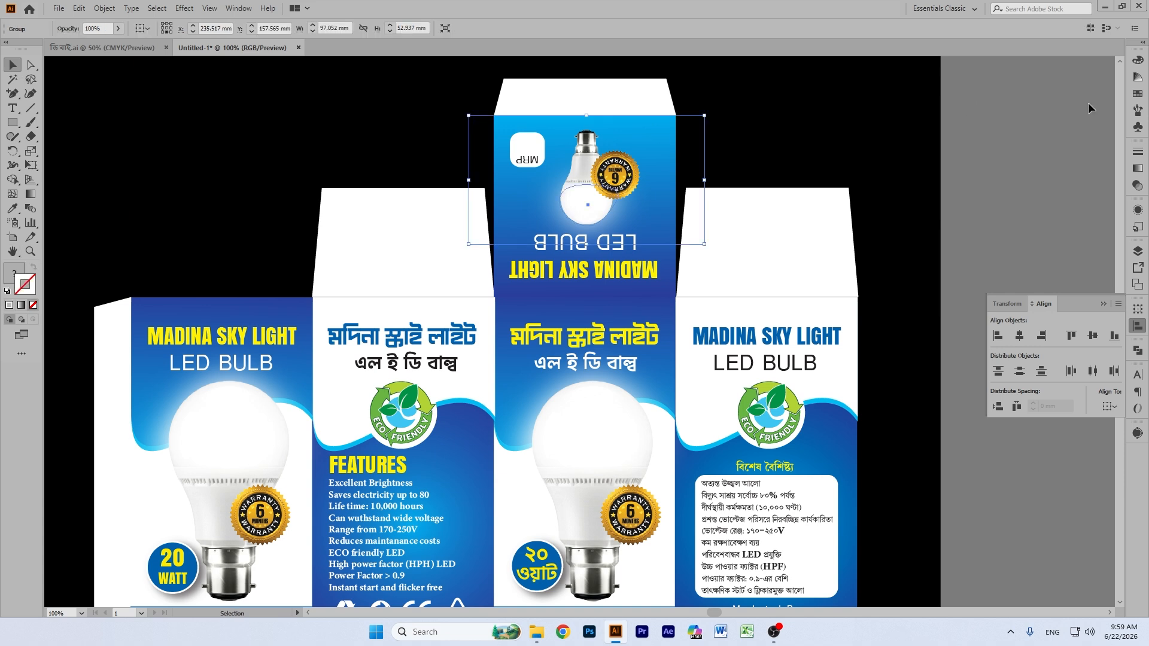
left_click(716, 225)
left_click(669, 286)
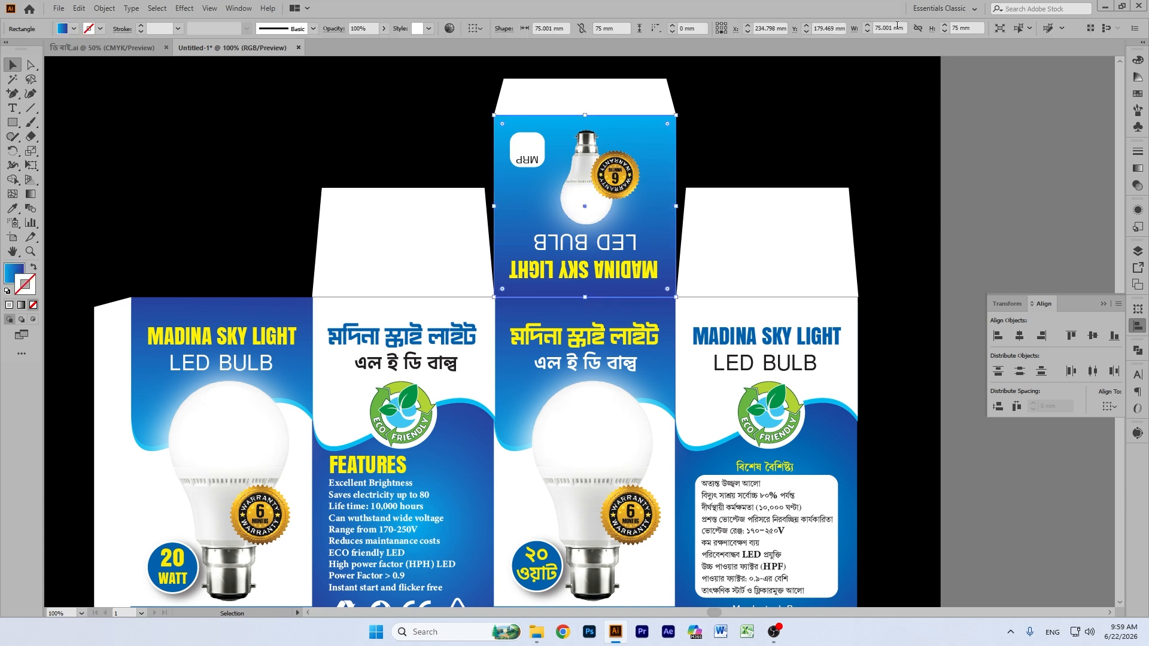
left_click(992, 226)
left_click(433, 219)
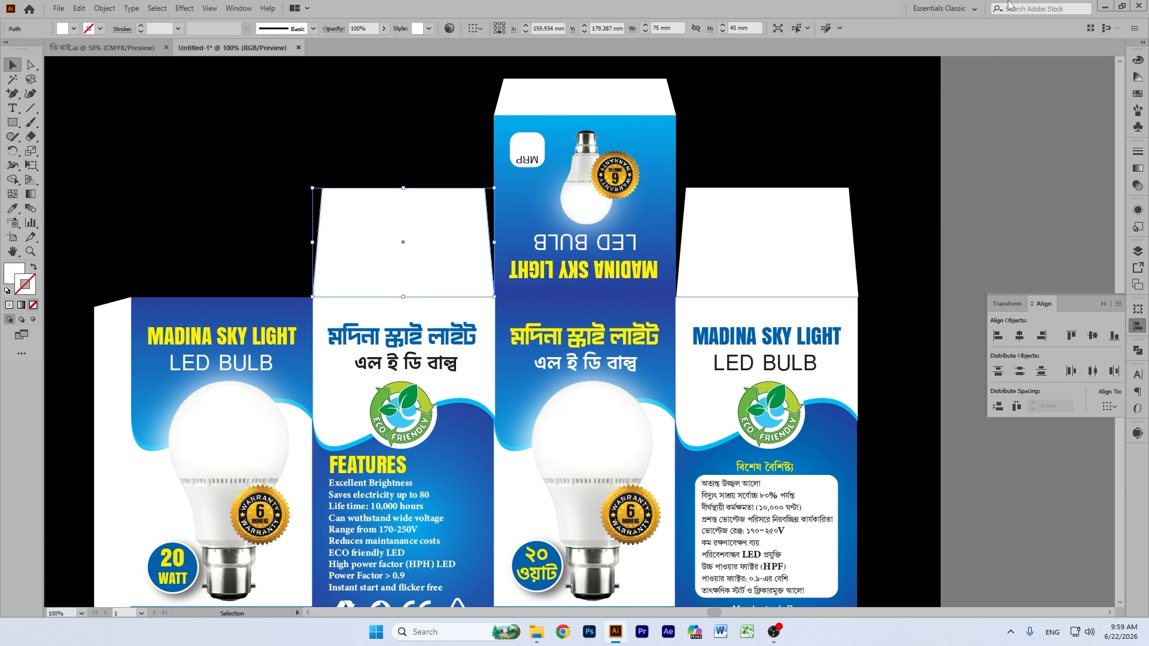
left_click(13, 252)
left_click_drag(514, 66, 374, 314)
key("ctrl+y")
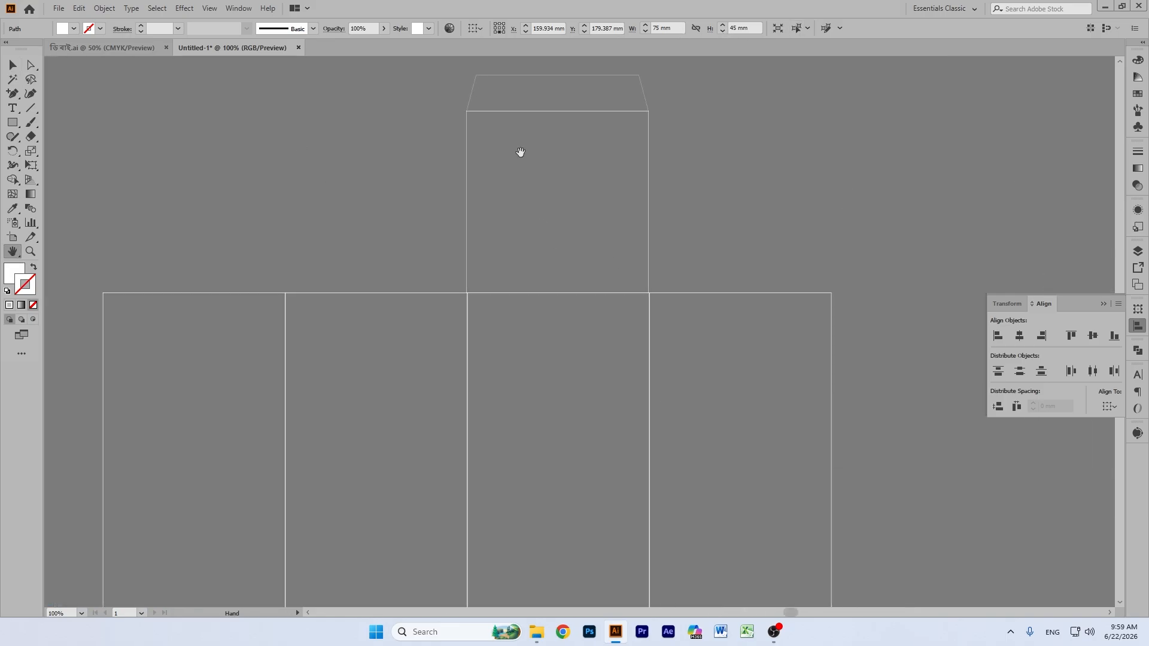
left_click(13, 64)
left_click(489, 105)
left_click(614, 195)
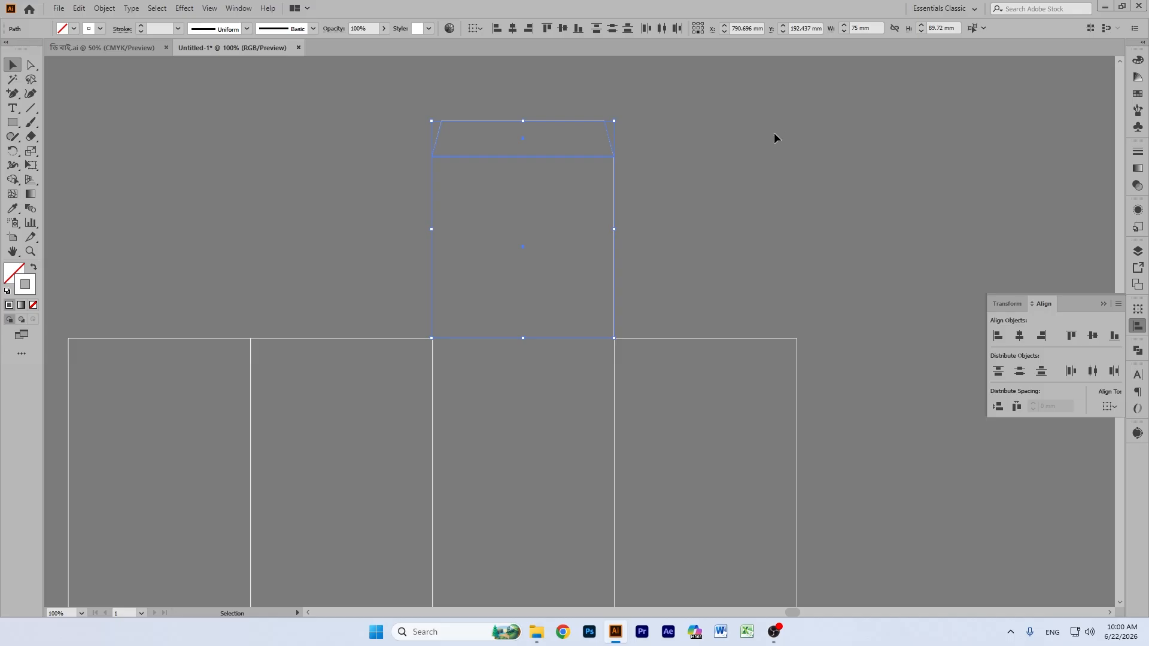
left_click(631, 176)
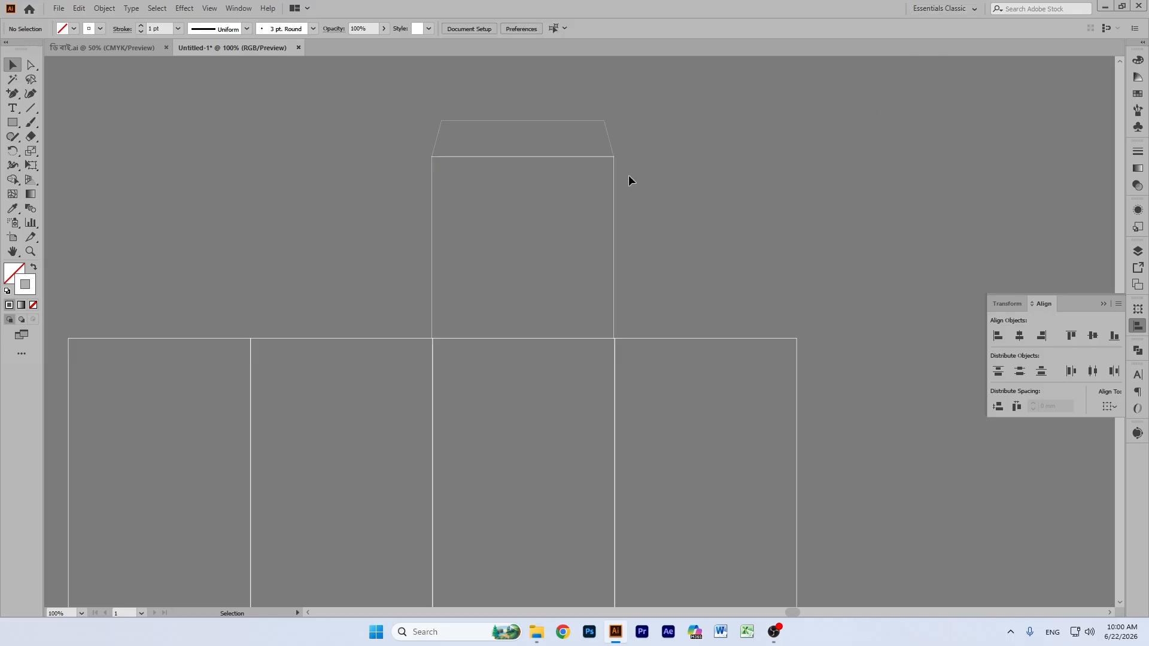
left_click(504, 183)
left_click_drag(367, 149, 666, 185)
left_click(707, 177)
left_click(12, 251)
left_click_drag(439, 264, 527, 277)
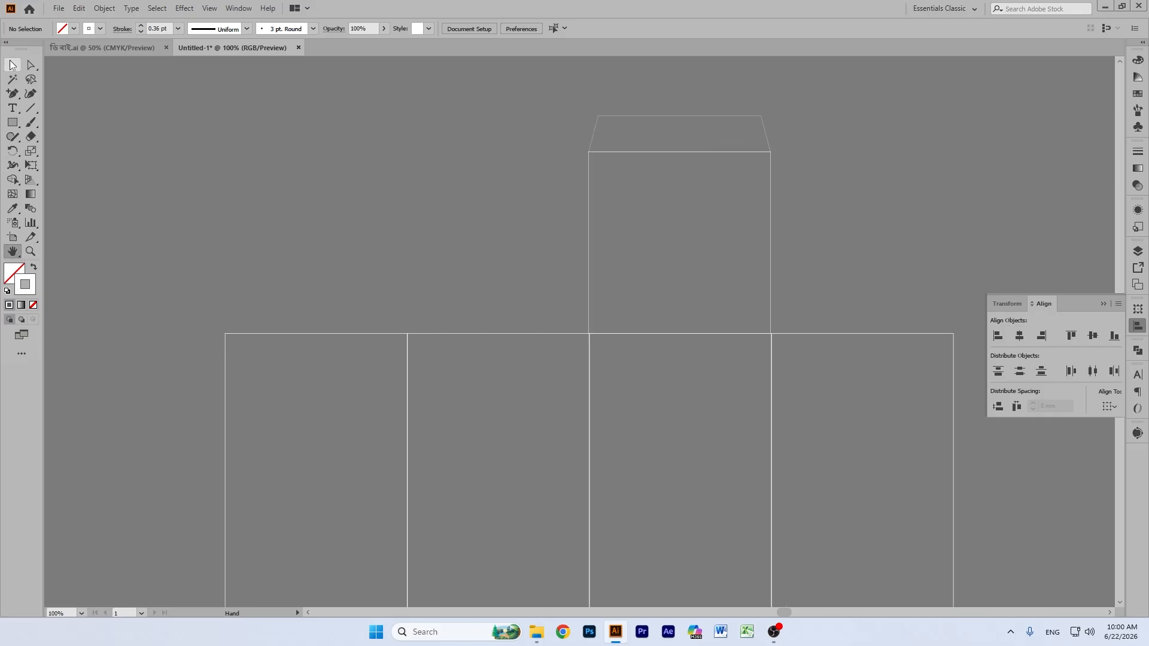
left_click(453, 633)
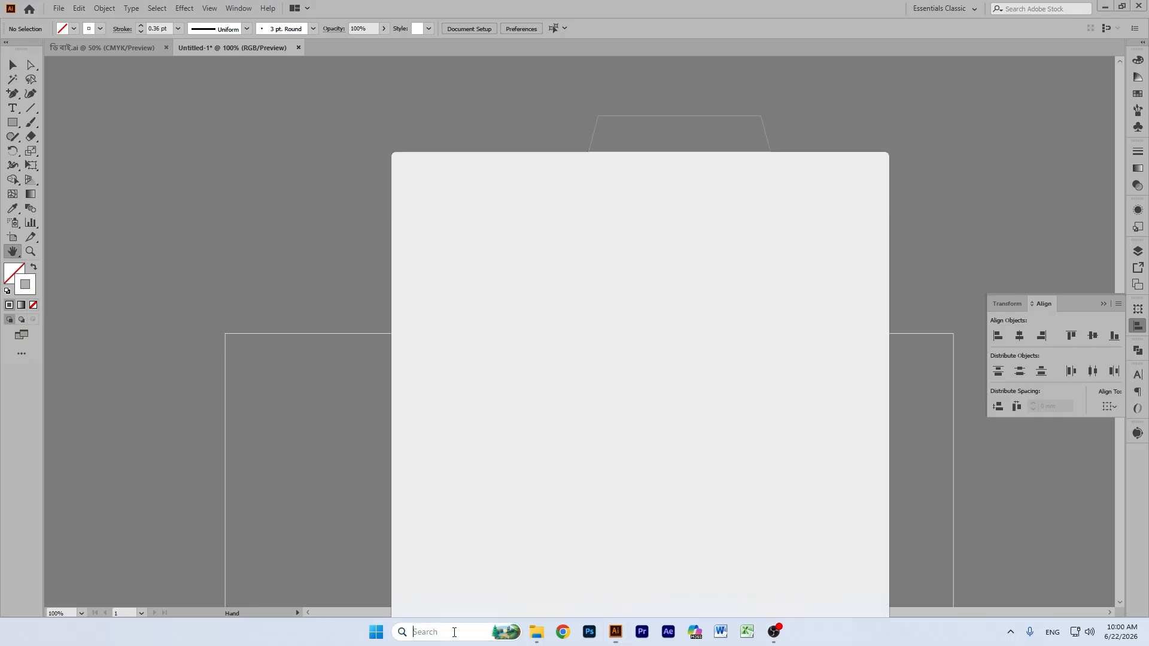
left_click(971, 160)
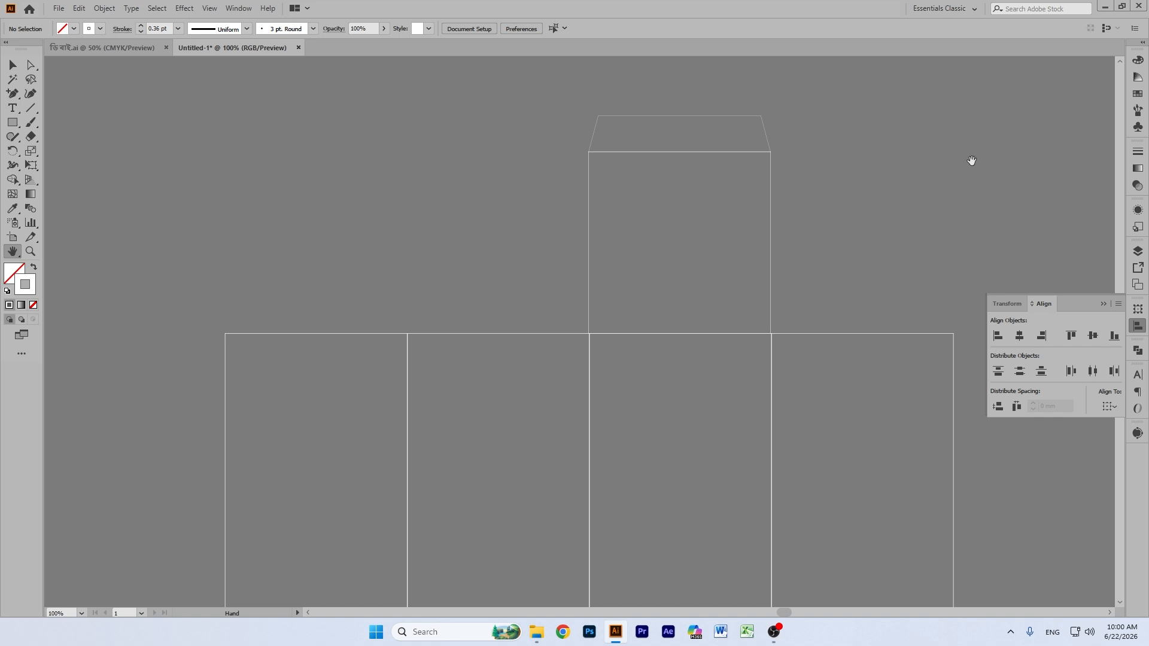
Step: Duplicate the second panel straight upward and place the copy's bottom edge on that panel's top edge
left_click(12, 65)
left_click(542, 448)
scroll(541, 383, "down", 6)
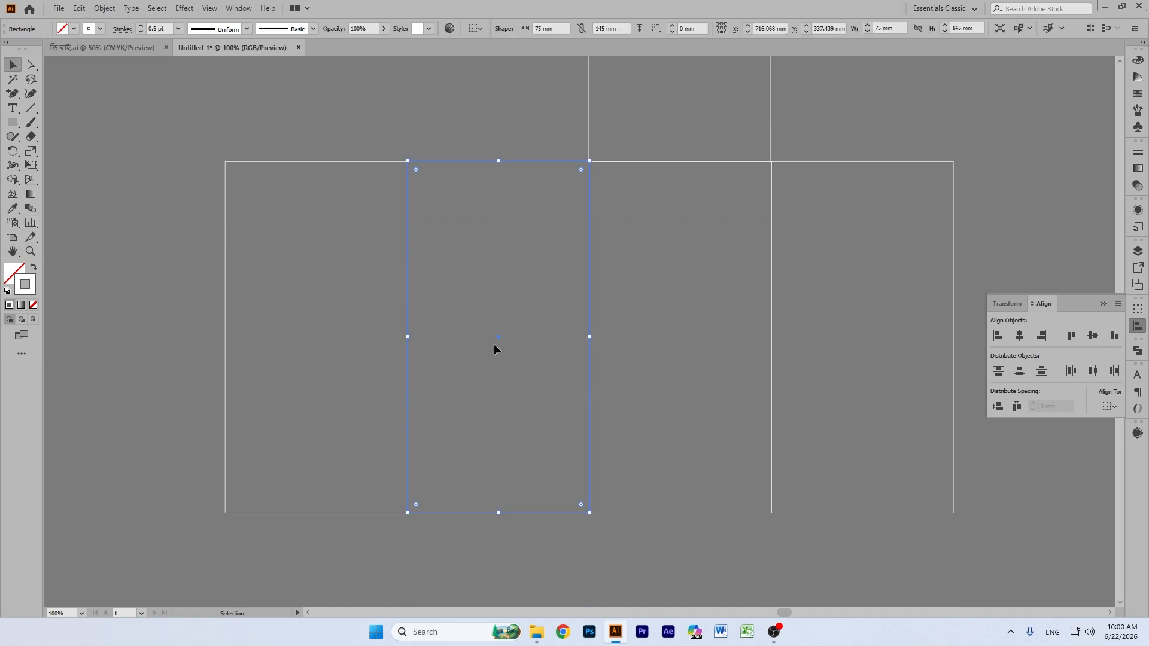
left_click_drag(496, 338, 497, 123)
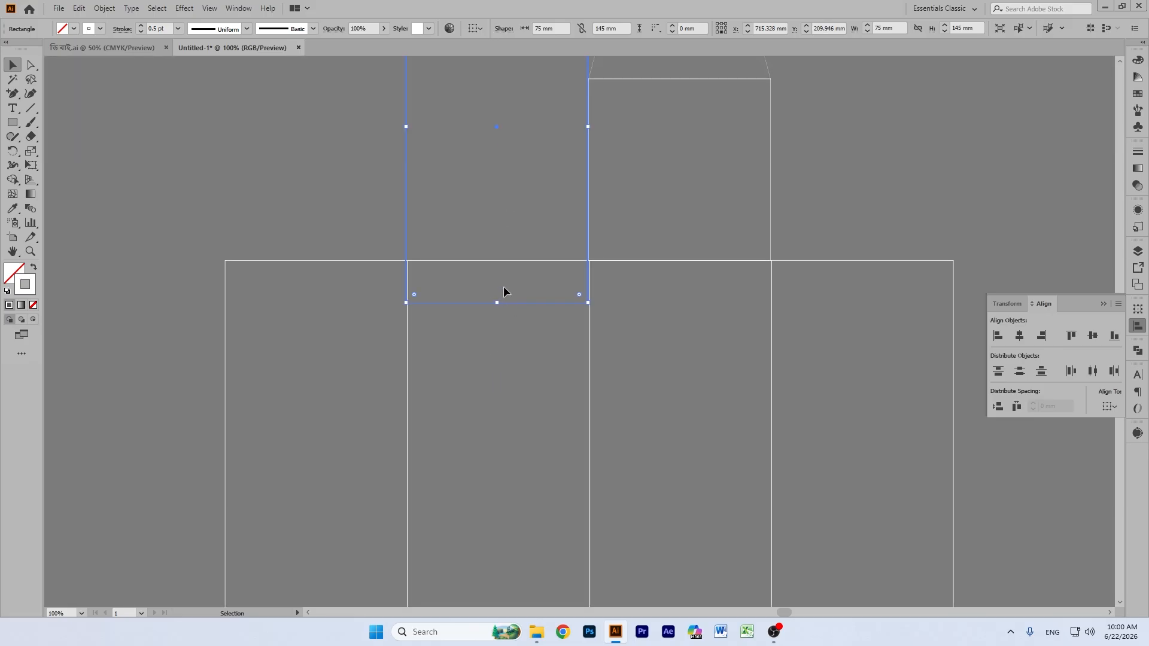
left_click_drag(474, 304, 473, 264)
left_click(450, 280)
left_click(494, 217)
left_click(513, 29)
left_click(360, 139)
scroll(463, 217, "up", 2)
scroll(464, 215, "up", 5)
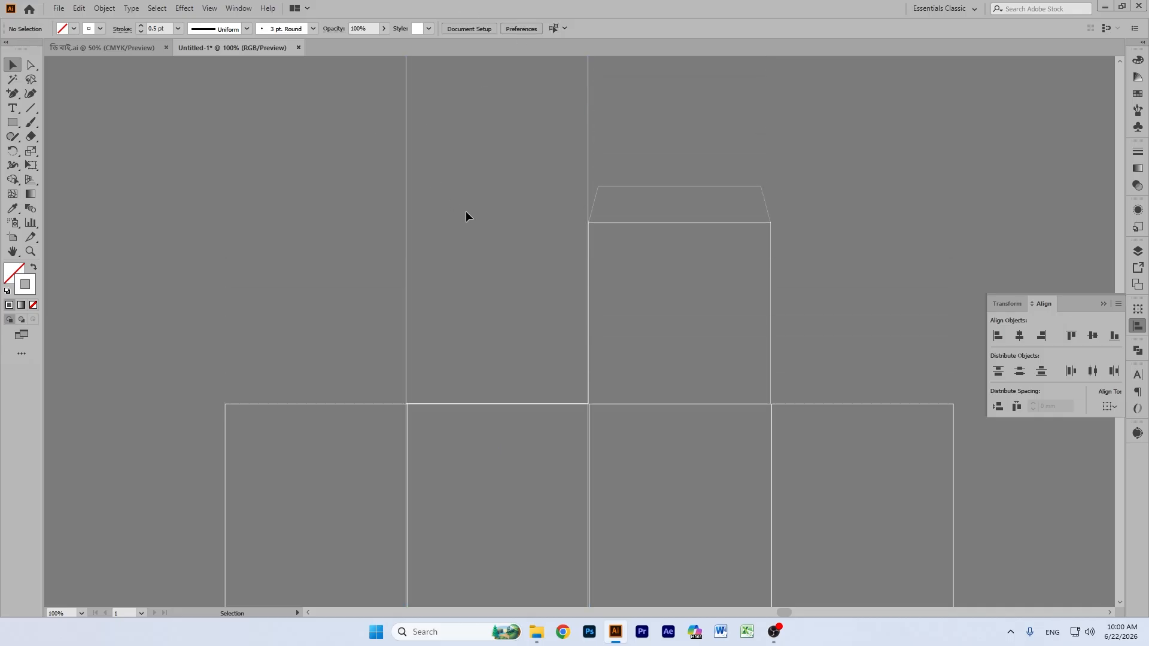
Step: Set the duplicated rectangle's height to 45 mm from its bottom edge to form the dust flap
left_click(568, 123)
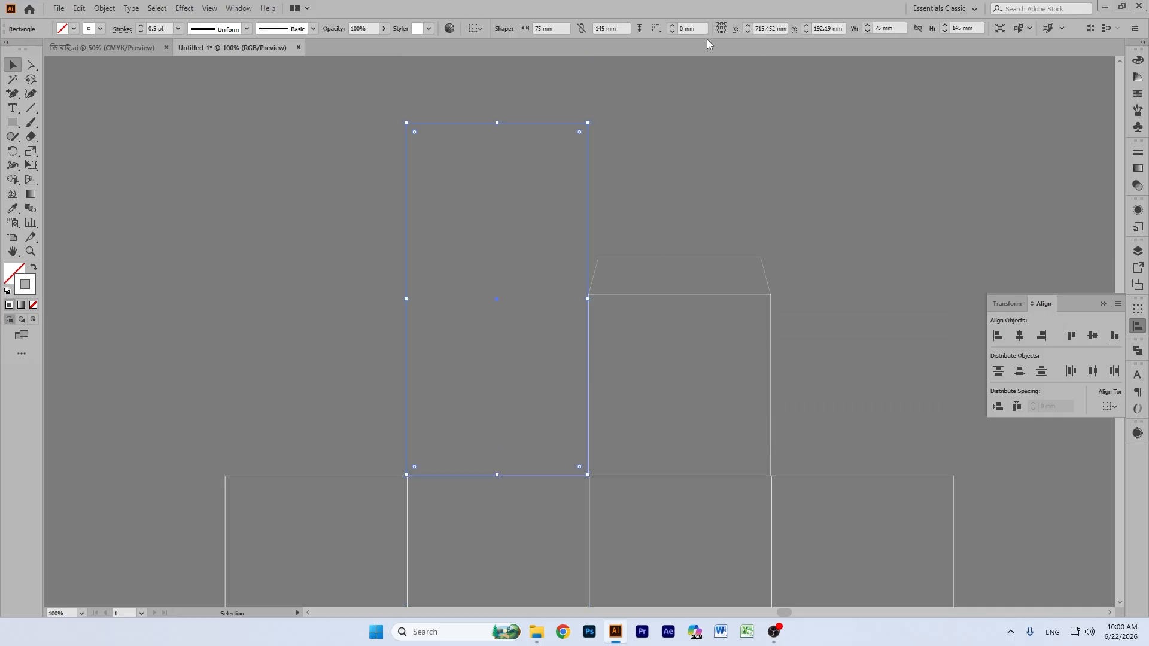
left_click(955, 29)
key("Return")
left_click(583, 151)
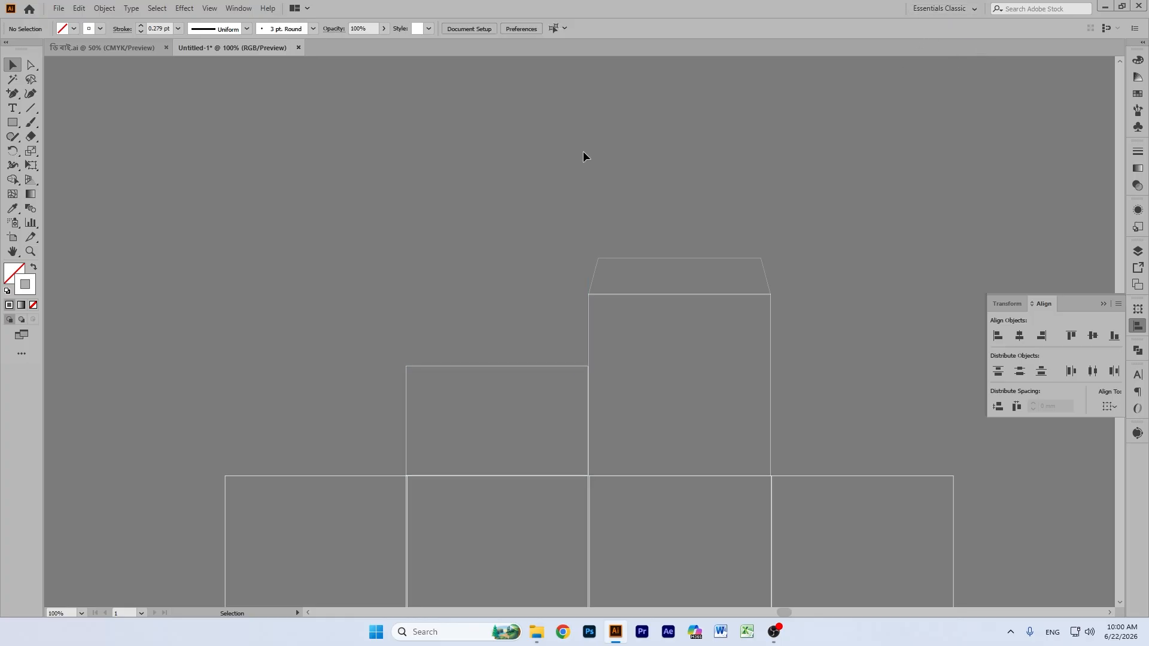
Step: Switch to outline view and shift the third panel left until it meets the second panel's right edge
scroll(500, 330, "down", 5)
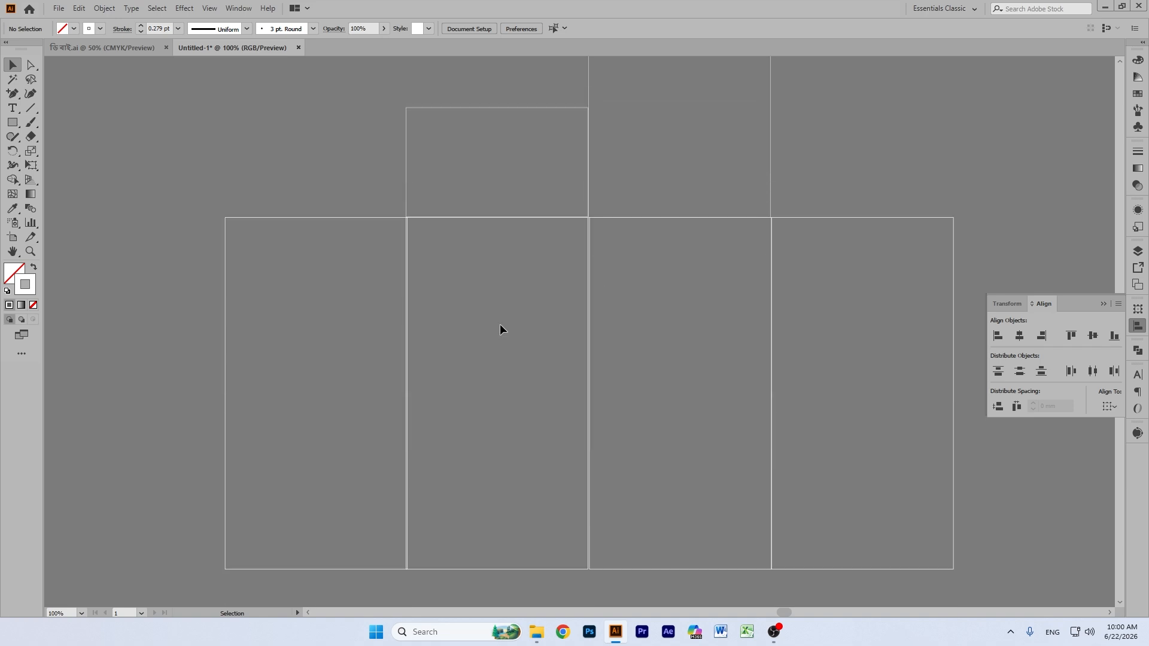
key("a")
key("ctrl+y")
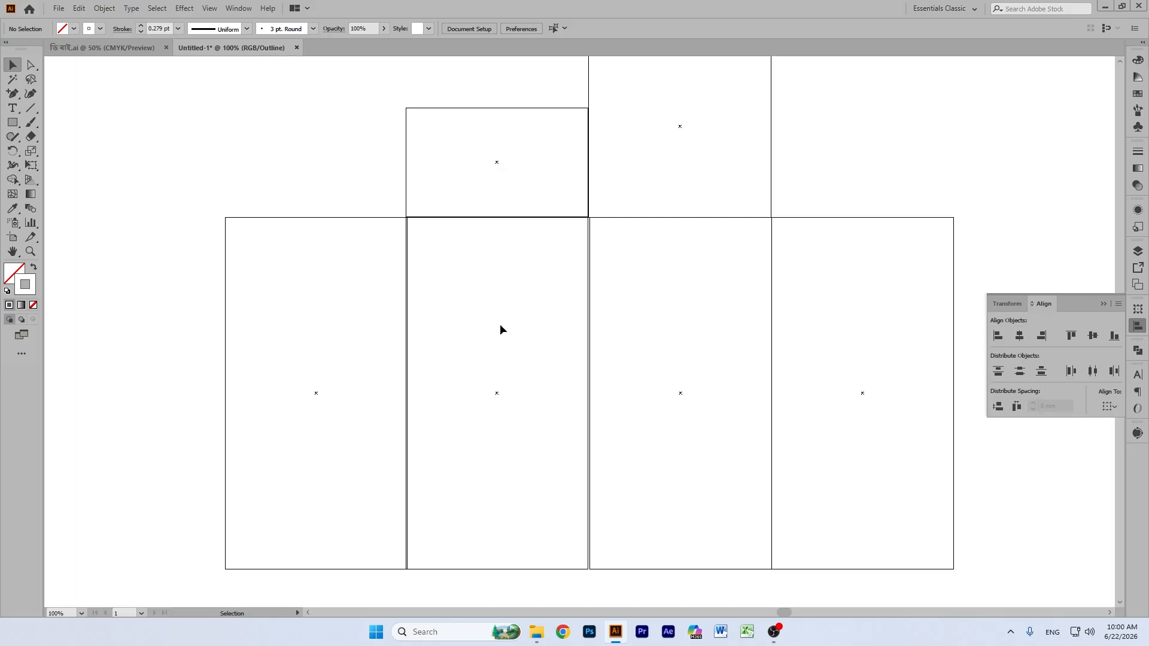
key("ctrl+plus")
key("ctrl+plus")
key("ctrl+plus")
key("ctrl+plus")
key("ctrl+plus")
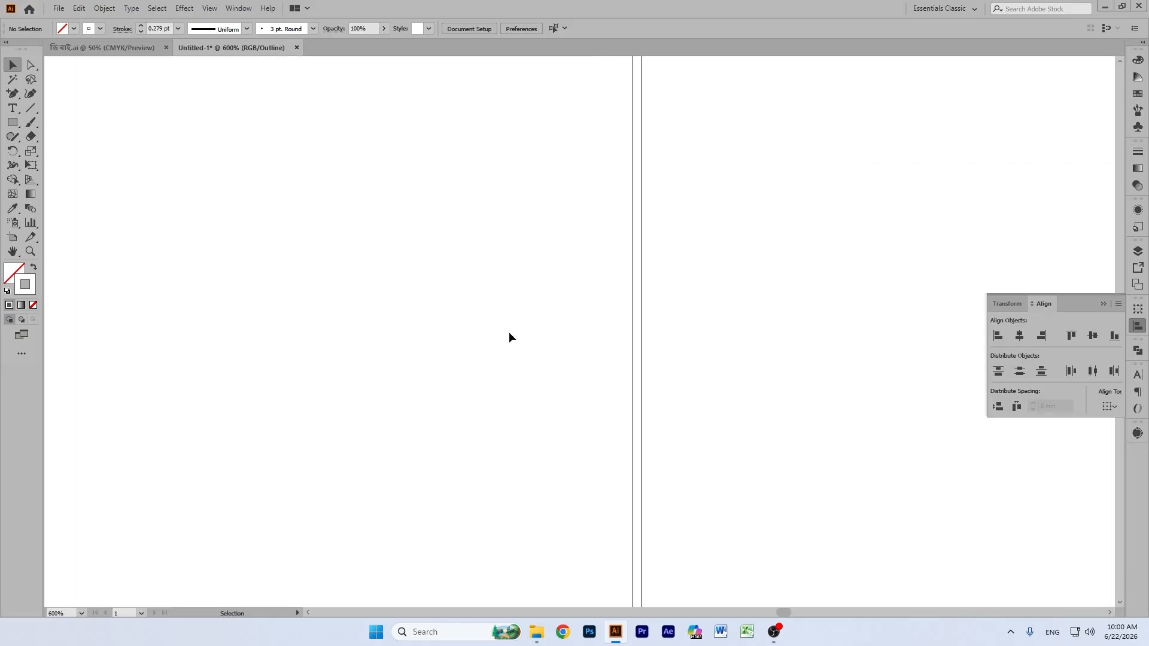
scroll(760, 167, "up", 5)
scroll(668, 232, "up", 1)
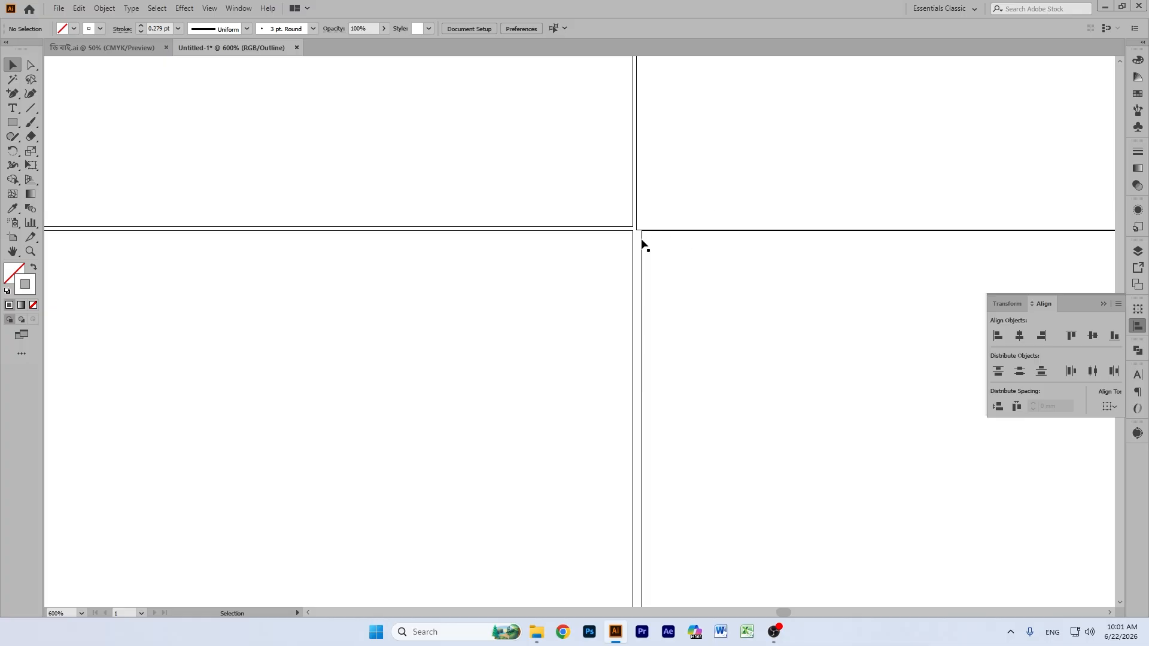
left_click_drag(640, 238, 631, 238)
Step: Line up the square top flap with the third panel's left edge and lower the dust flap onto the second panel
scroll(697, 232, "up", 5)
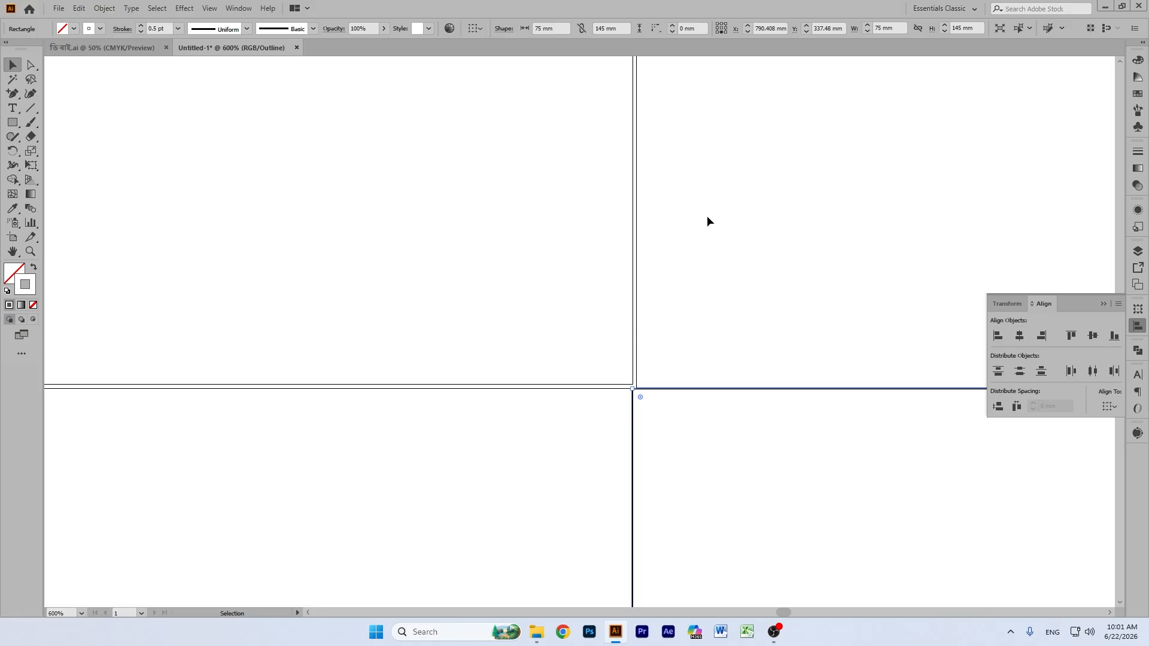
left_click_drag(635, 297, 634, 298)
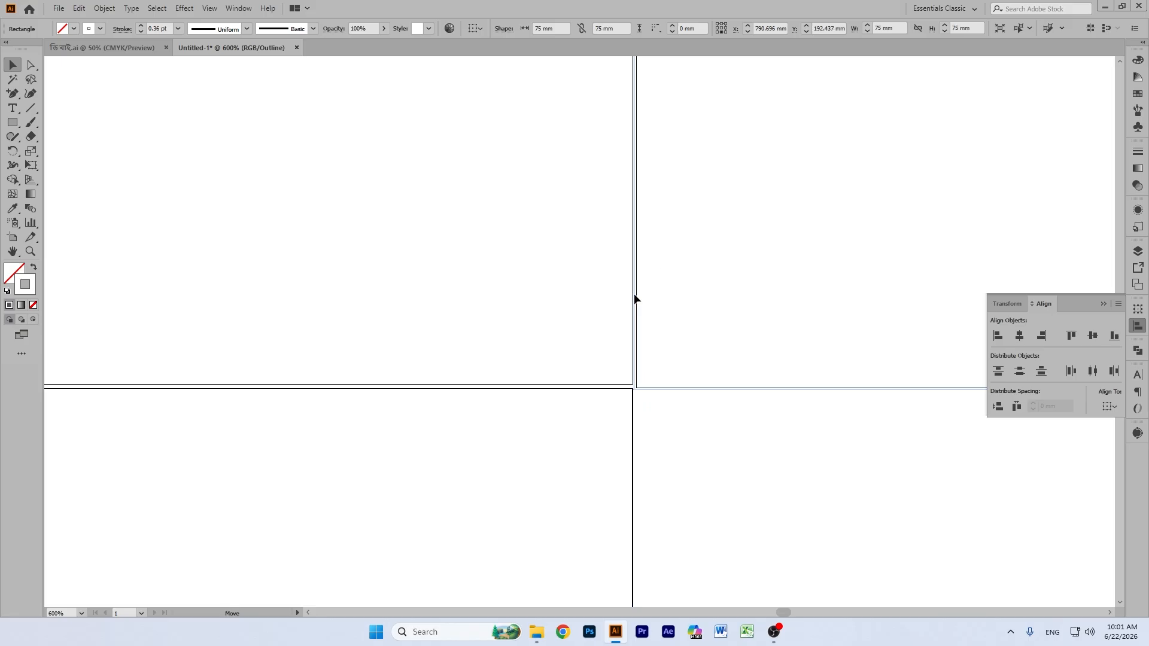
left_click_drag(635, 297, 633, 298)
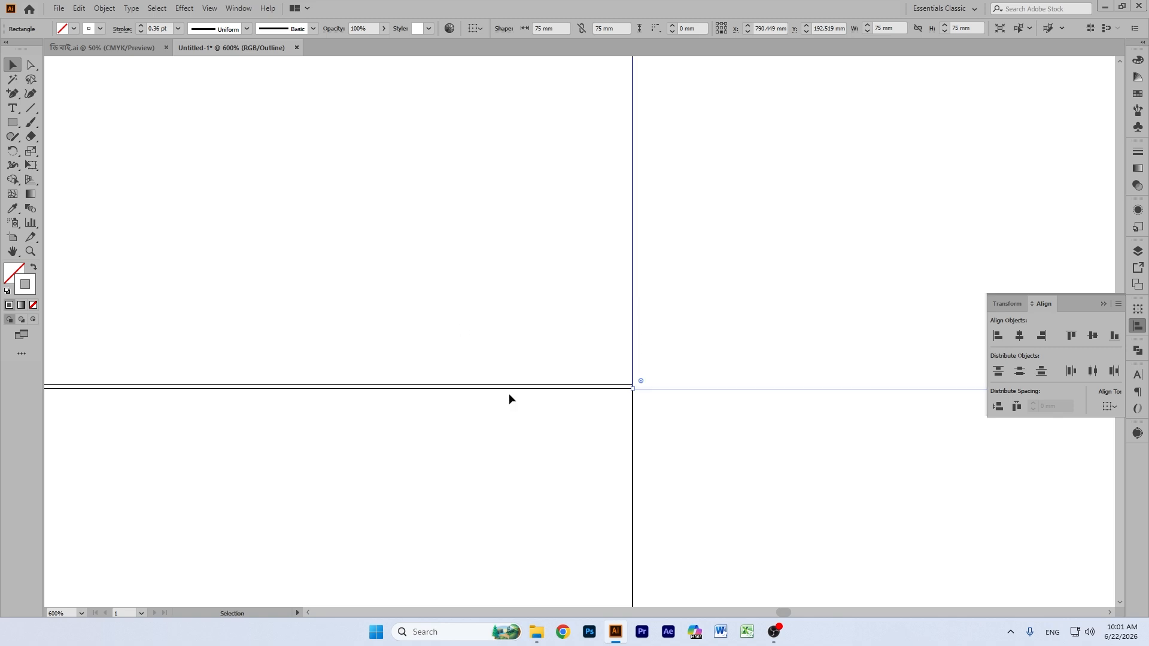
left_click_drag(474, 382, 474, 389)
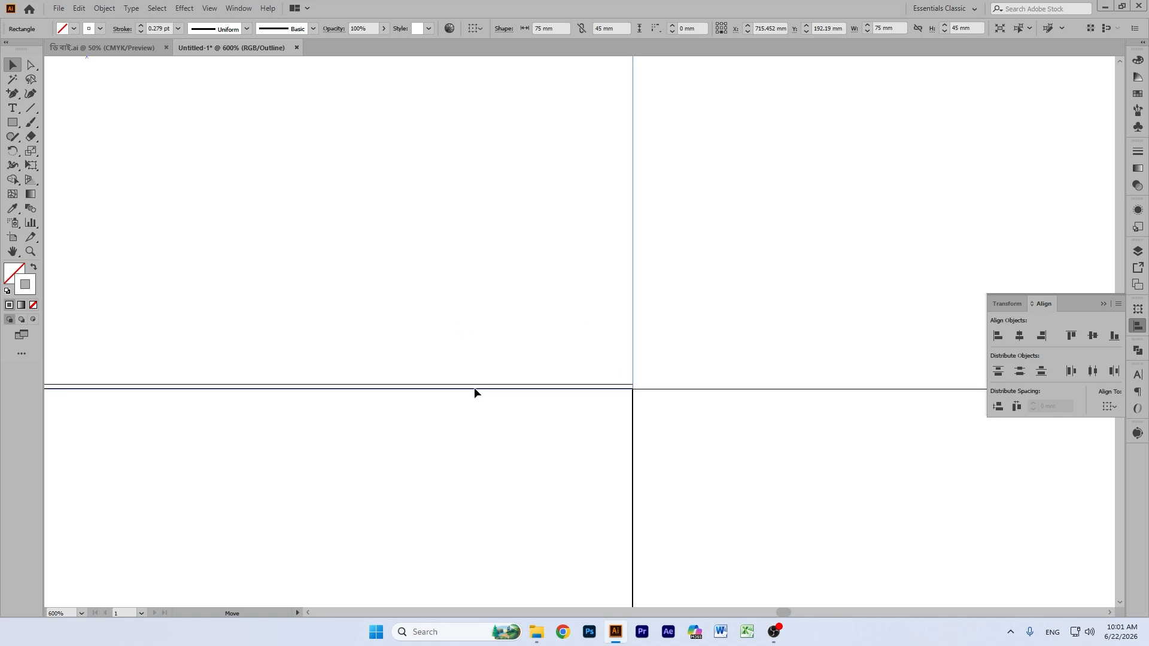
Step: Shift the fourth panel left to close its gap with the third panel's right edge
key("h")
left_click_drag(12, 274, 589, 331)
key("v")
left_click(584, 250)
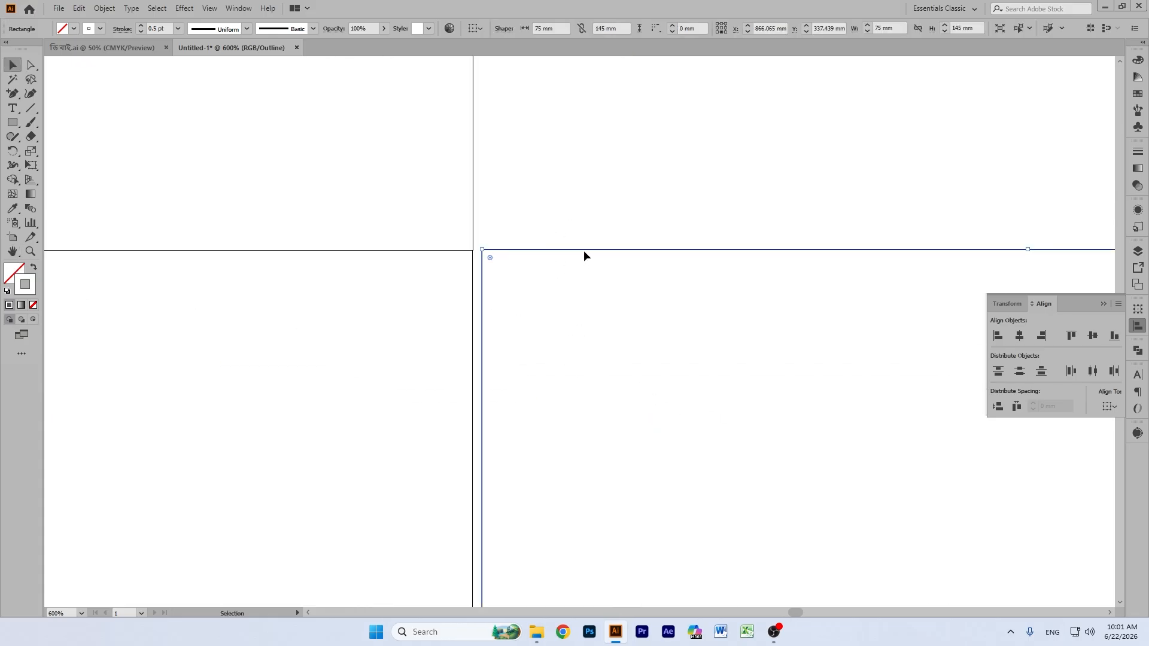
left_click_drag(584, 248, 576, 251)
left_click(583, 240)
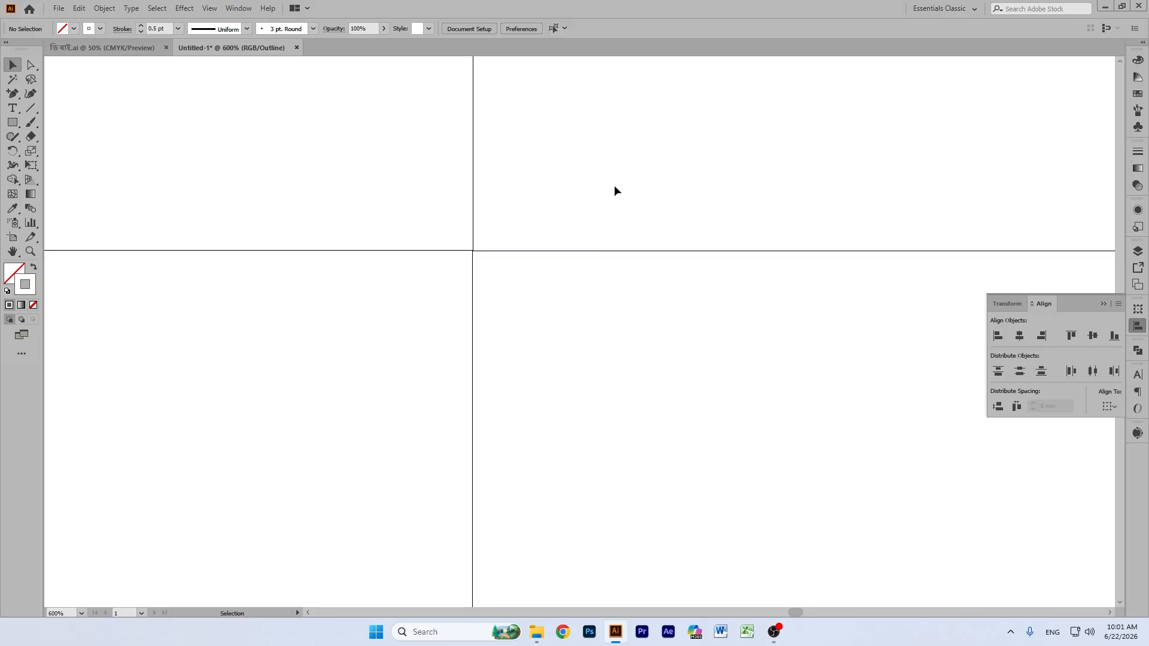
Step: Shift the first panel slightly left so its right edge meets the second panel's left edge without overlapping
left_click(14, 252)
left_click_drag(584, 437, 632, 385)
key("ctrl+minus")
key("ctrl+minus")
key("ctrl+minus")
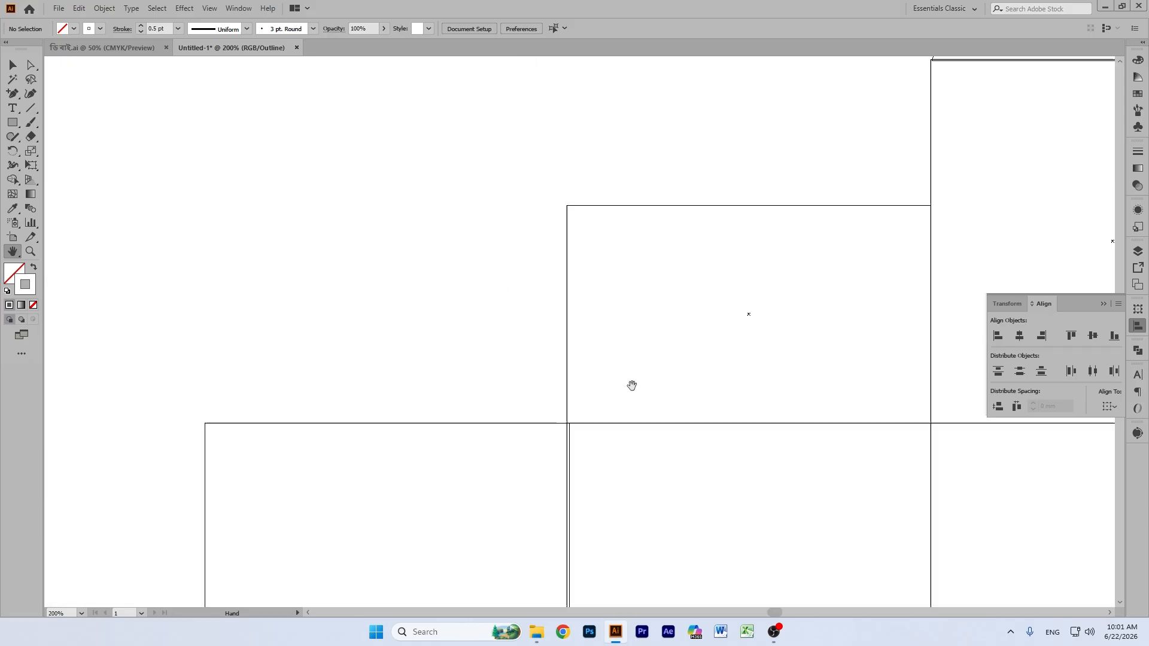
left_click_drag(636, 385, 580, 307)
left_click_drag(696, 419, 666, 406)
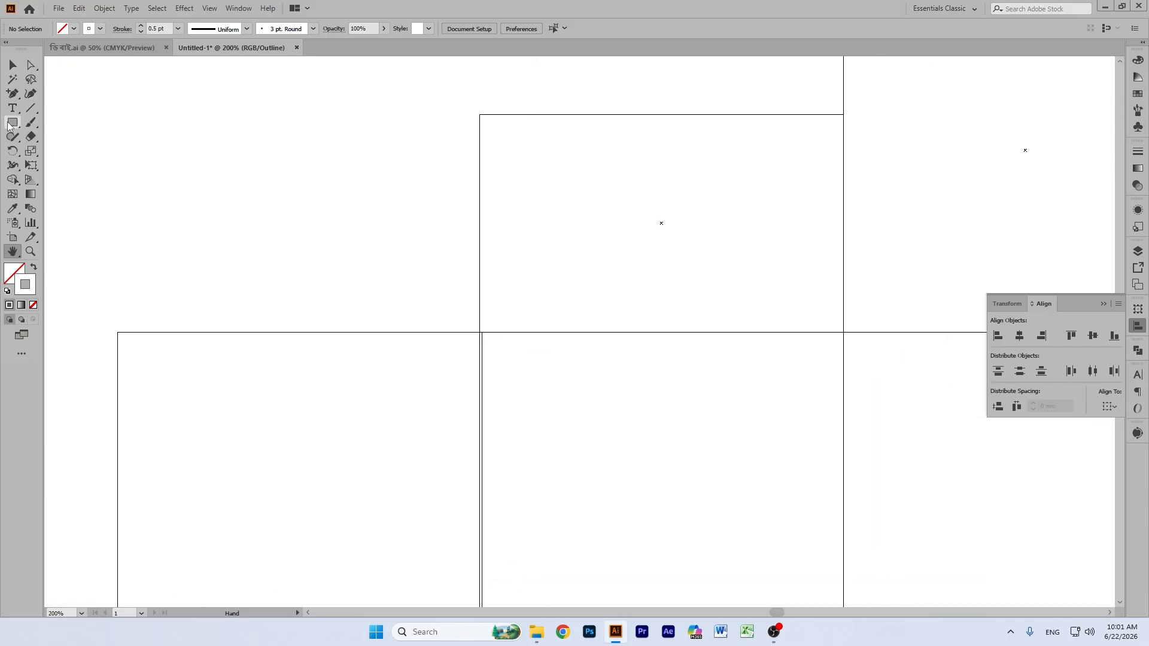
left_click(12, 65)
left_click_drag(433, 306, 453, 372)
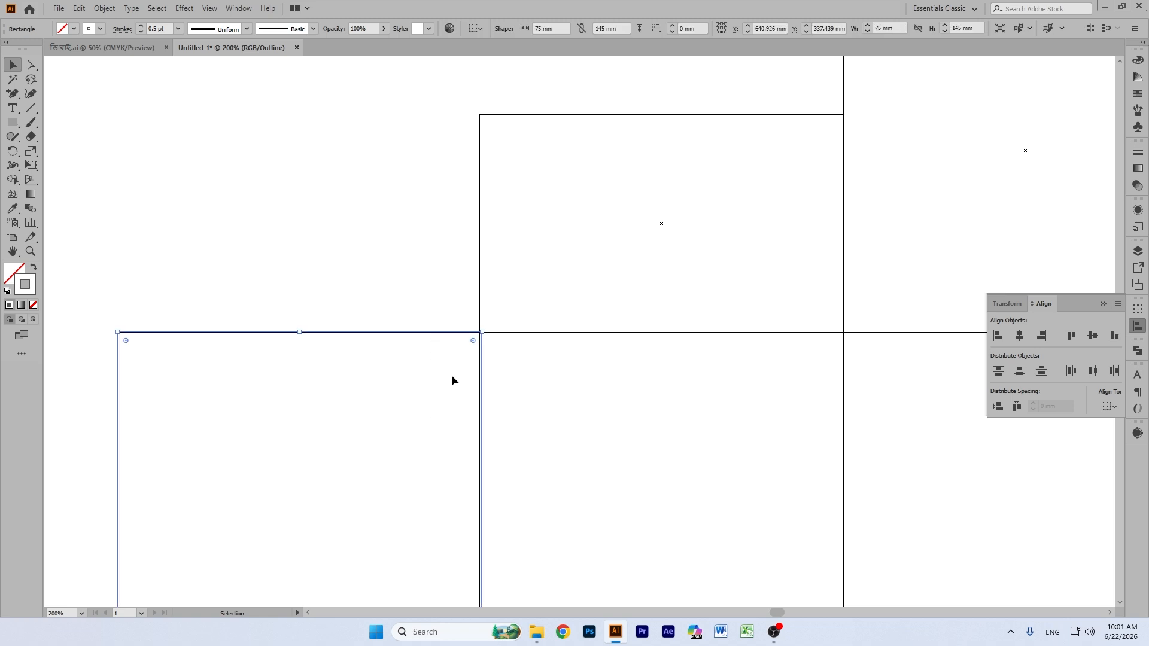
scroll(405, 356, "down", 4)
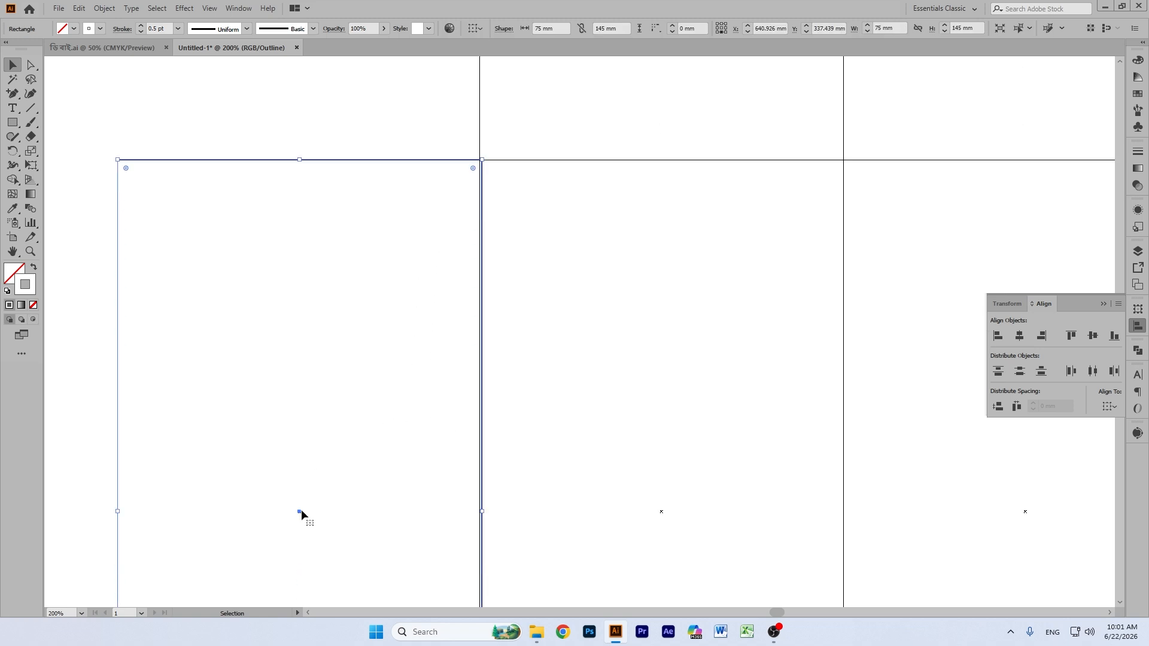
left_click(284, 510)
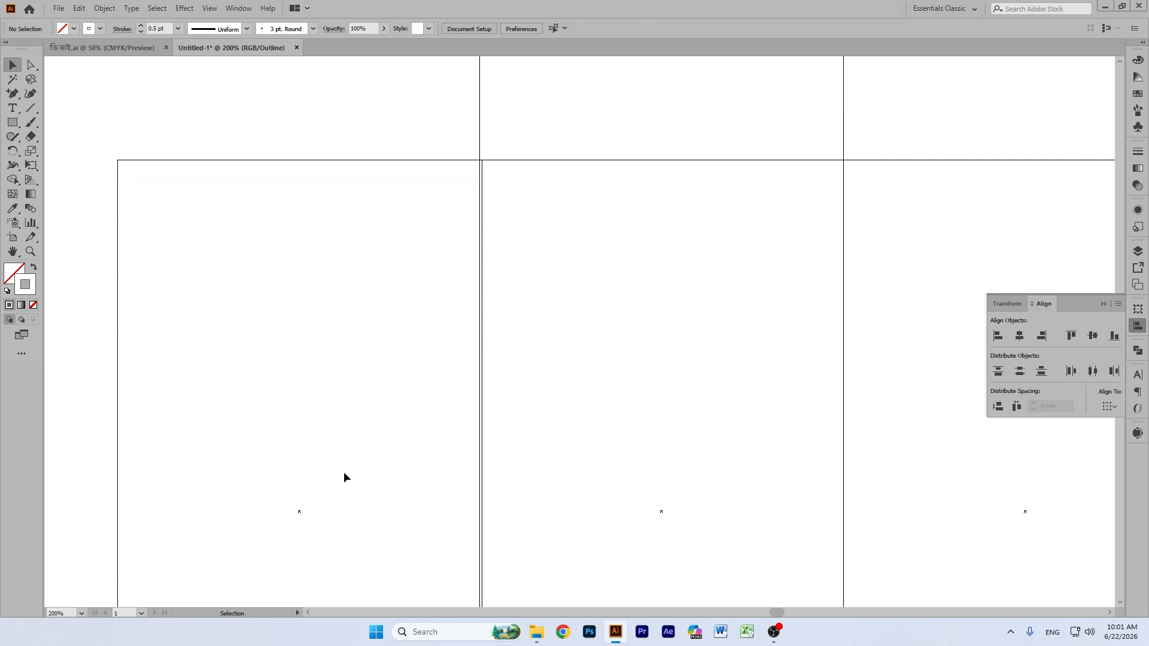
left_click_drag(443, 219, 430, 331)
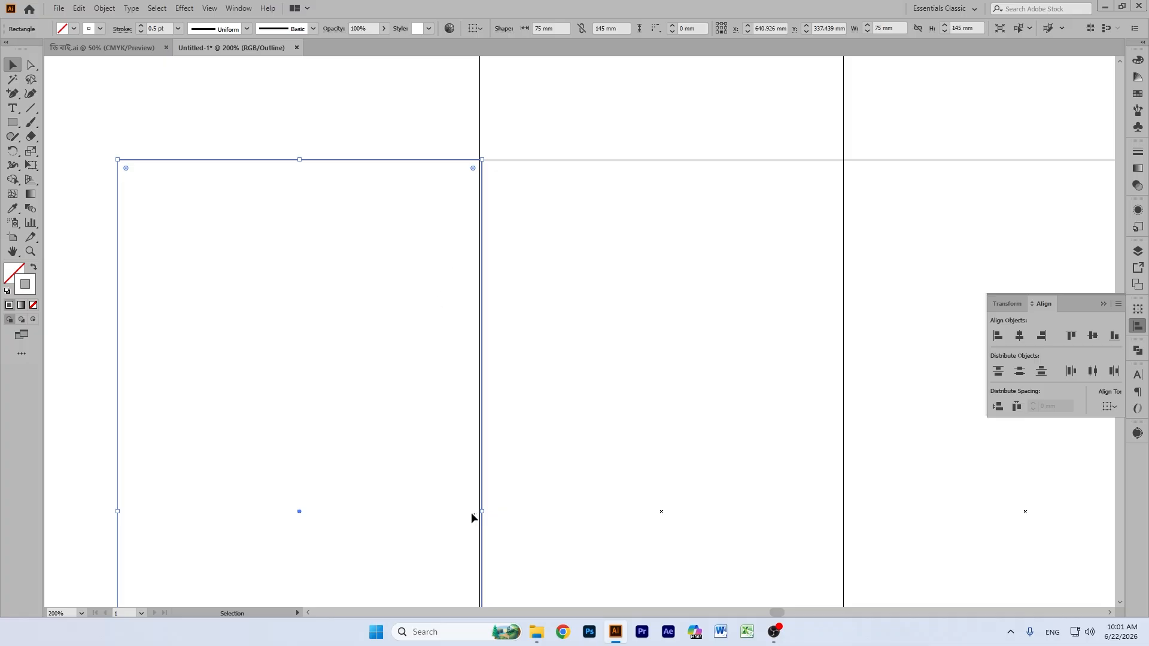
left_click(136, 274)
left_click(32, 64)
left_click(355, 158)
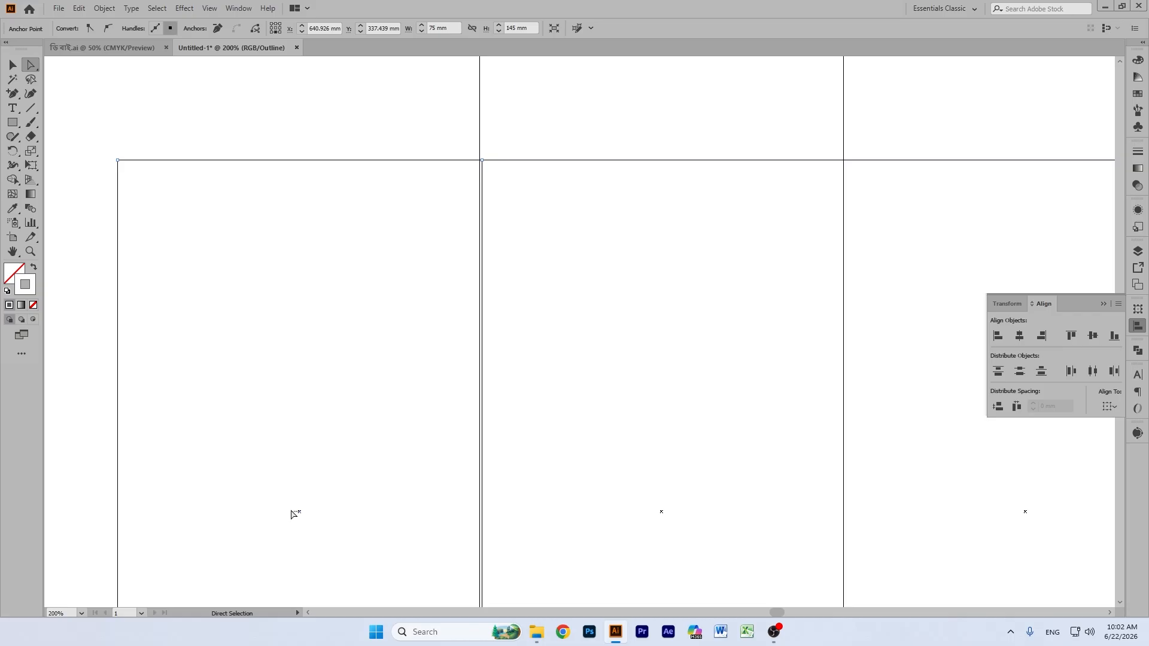
left_click(293, 514)
left_click(13, 64)
left_click_drag(325, 85, 366, 352)
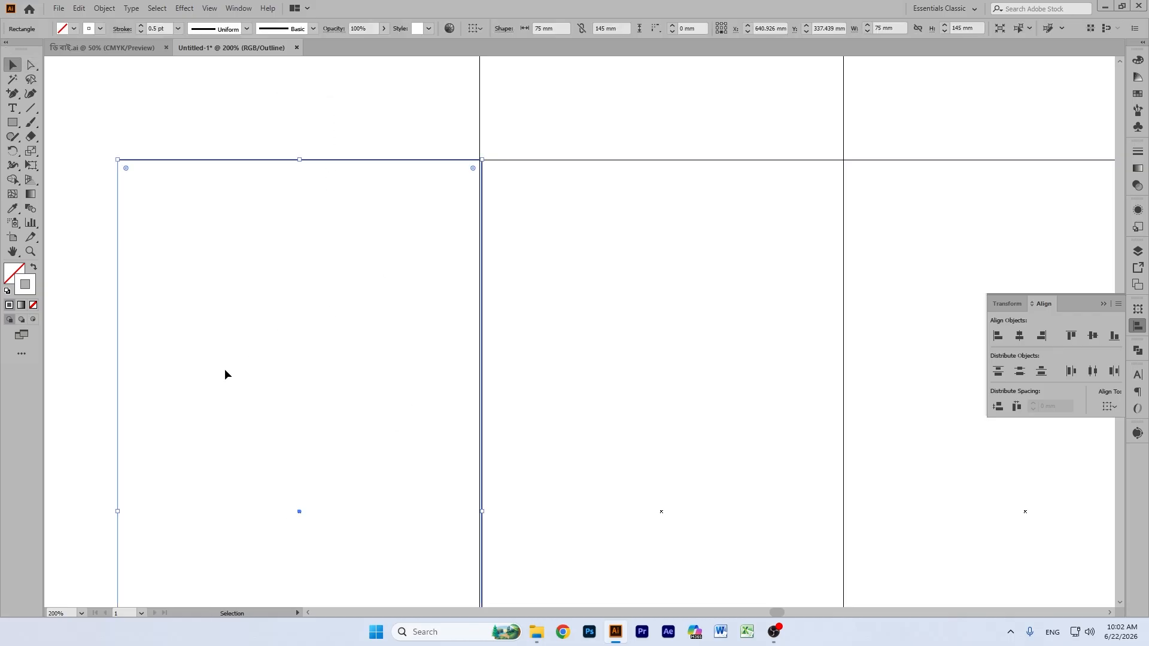
left_click_drag(117, 497, 114, 497)
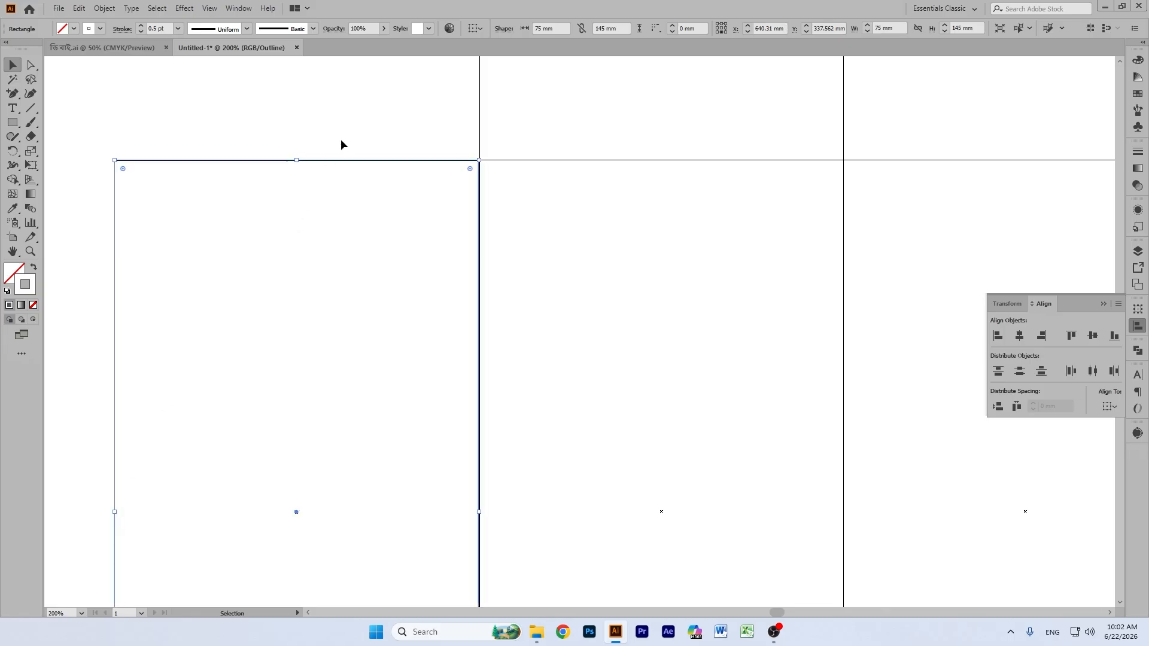
left_click(359, 126)
Step: Move the tapered tuck flap so its base lines up with the top edge and corners of the square flap
scroll(412, 179, "up", 1)
scroll(412, 181, "up", 5)
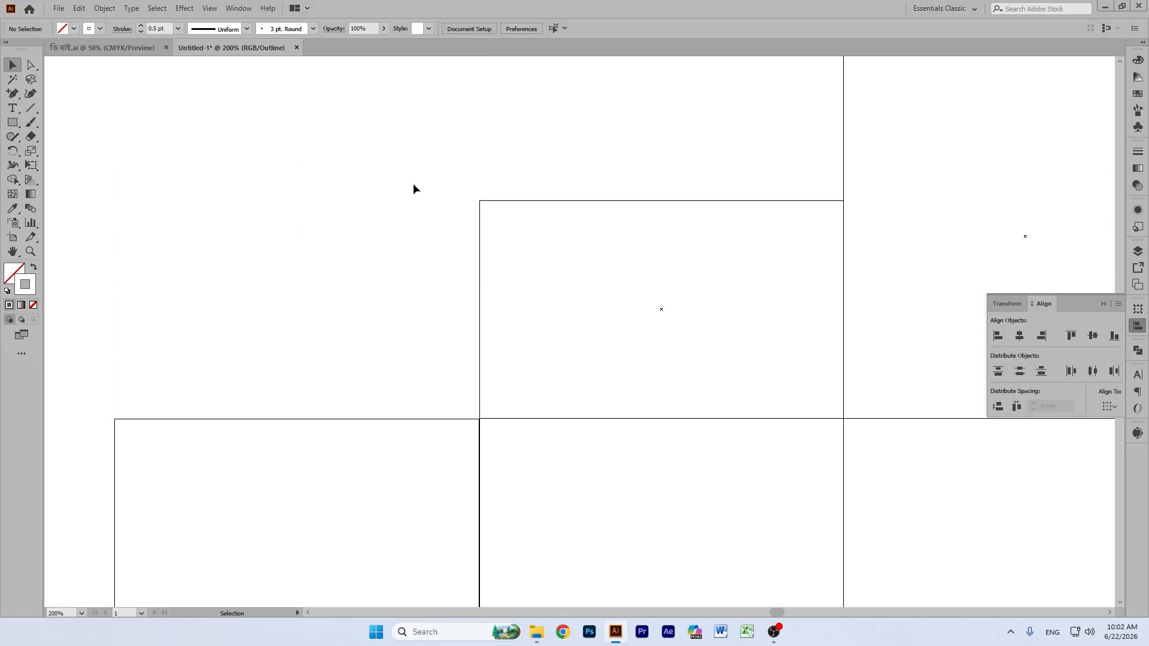
left_click(12, 251)
left_click_drag(921, 173, 148, 260)
left_click_drag(615, 196, 823, 357)
key("ctrl+plus")
left_click_drag(432, 260, 630, 285)
left_click(12, 64)
left_click_drag(605, 98, 599, 203)
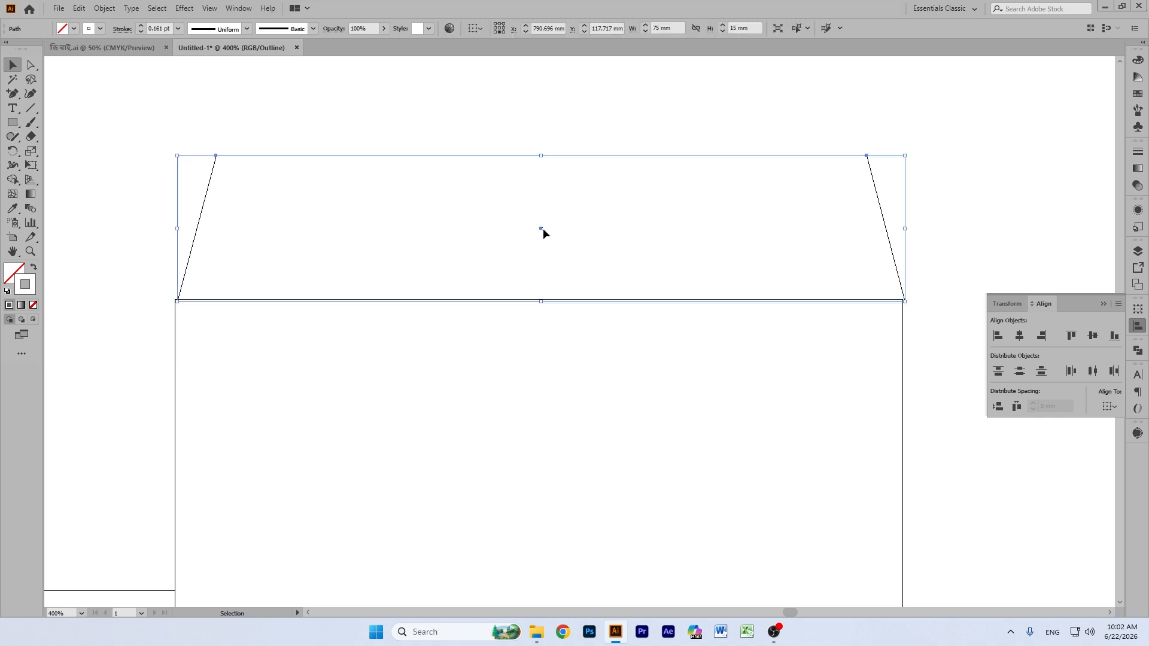
left_click(529, 232)
left_click_drag(537, 227, 536, 225)
left_click(1000, 171)
left_click(963, 231)
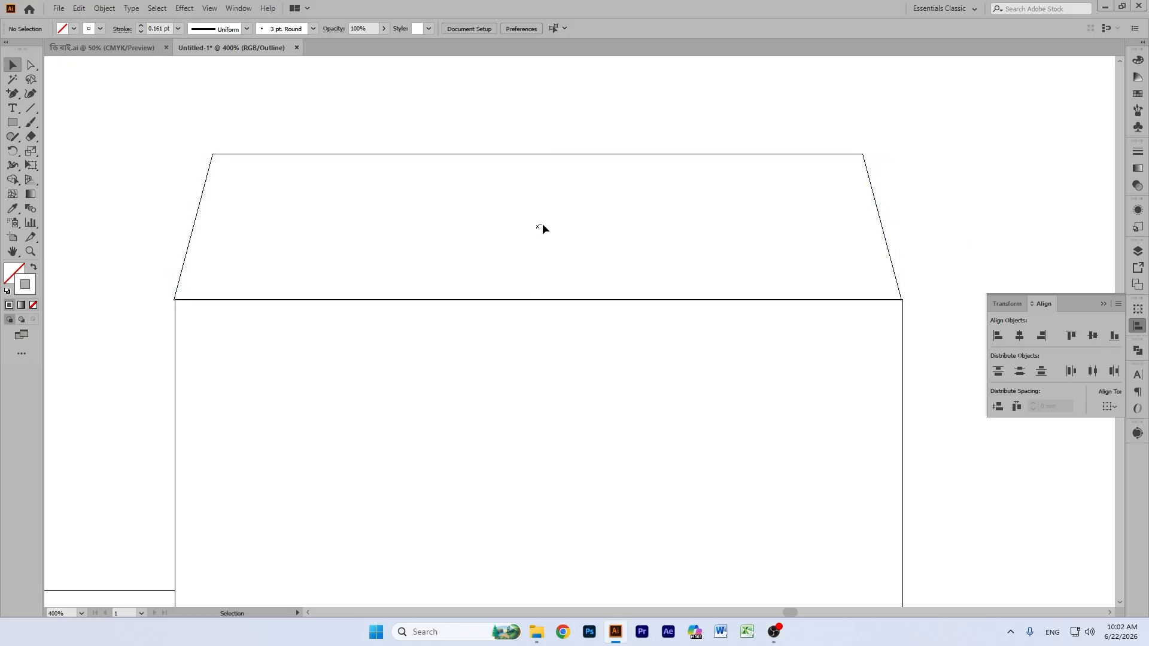
mouse_move(533, 227)
left_mouse_down()
mouse_move(572, 240)
mouse_move(538, 225)
left_mouse_up()
left_click(997, 207)
Step: Align the four main panels by their vertical centers and return to preview display
key("ctrl+minus")
key("ctrl+minus")
key("ctrl+minus")
key("ctrl+minus")
key("ctrl+minus")
scroll(838, 215, "down", 3)
scroll(828, 215, "down", 3)
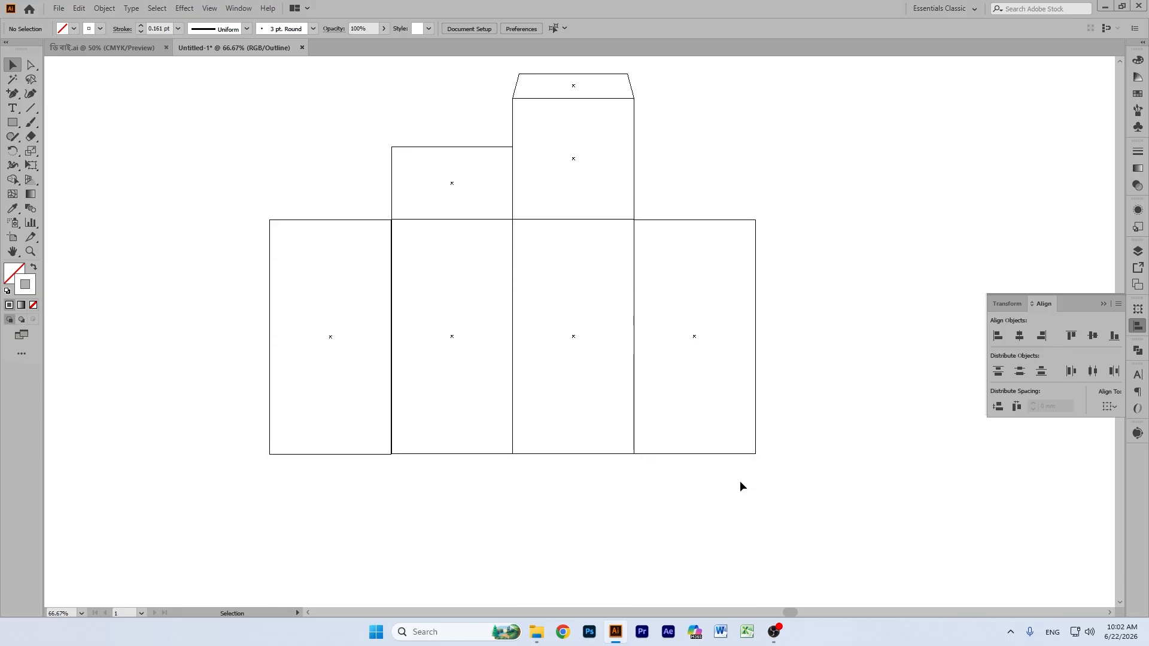
left_click_drag(780, 471, 334, 407)
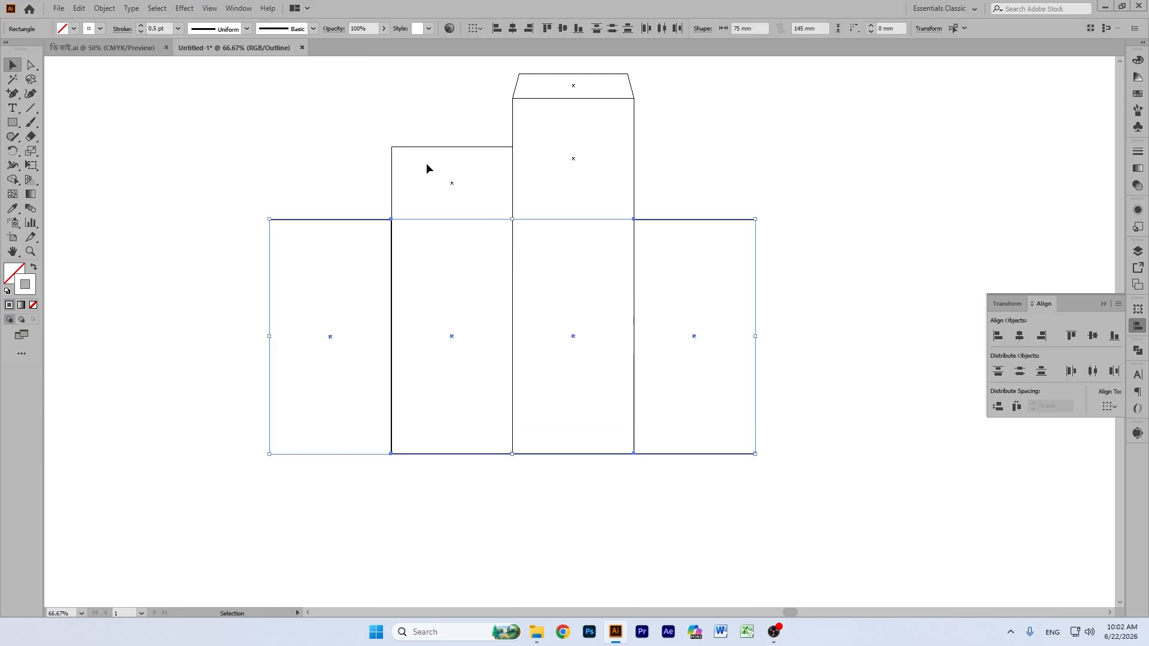
left_click(562, 30)
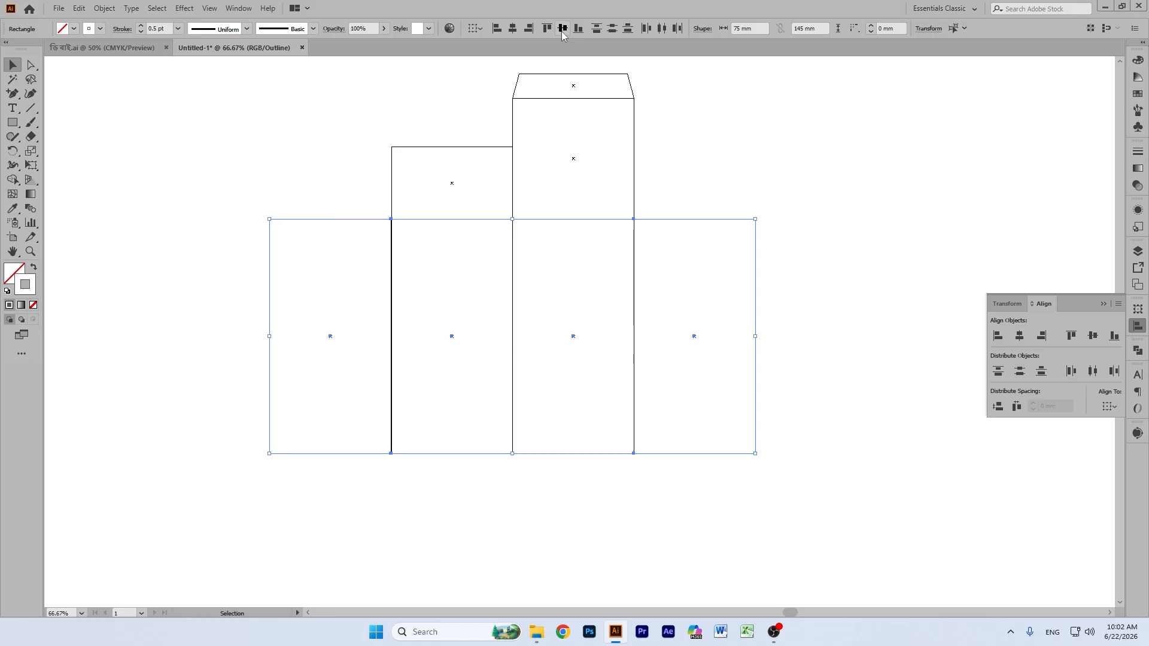
left_click(812, 205)
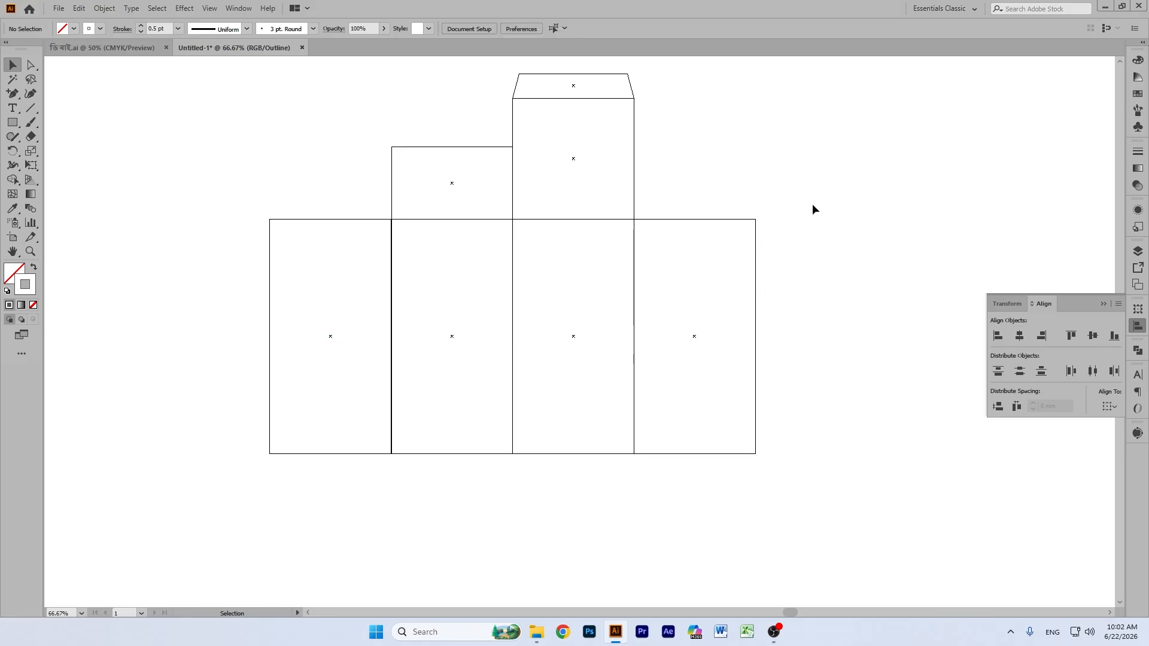
key("ctrl")
key("ctrl+y")
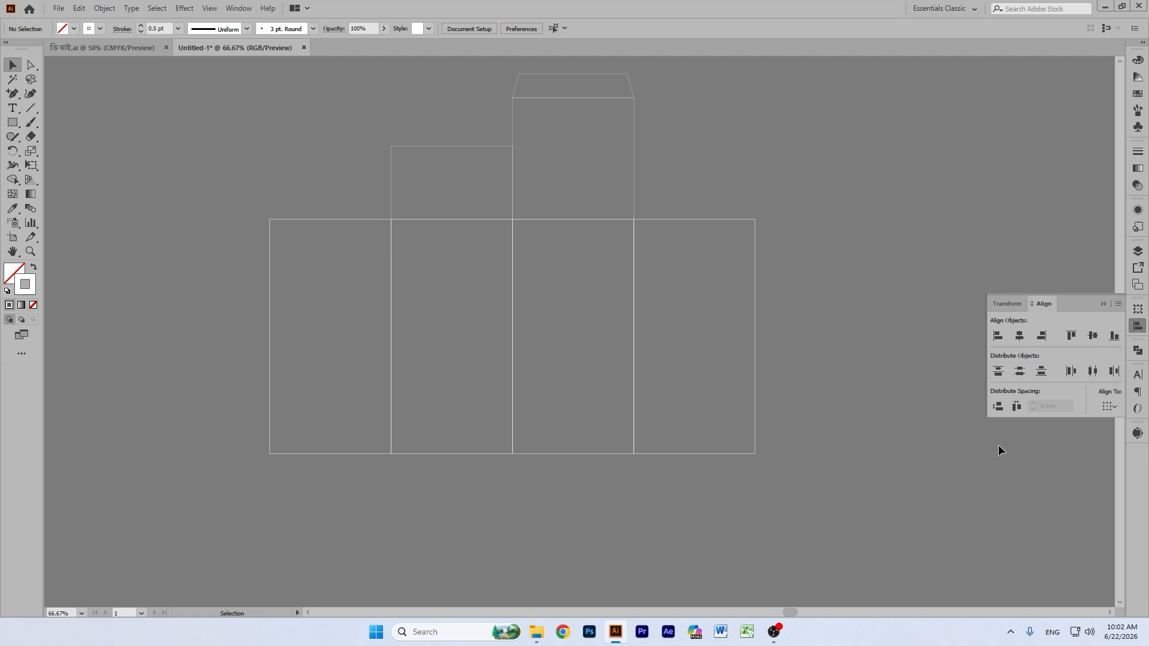
Step: Compare the new dust flap above the second panel with the dust flaps on the finished reference box
key("ctrl+minus")
key("ctrl+minus")
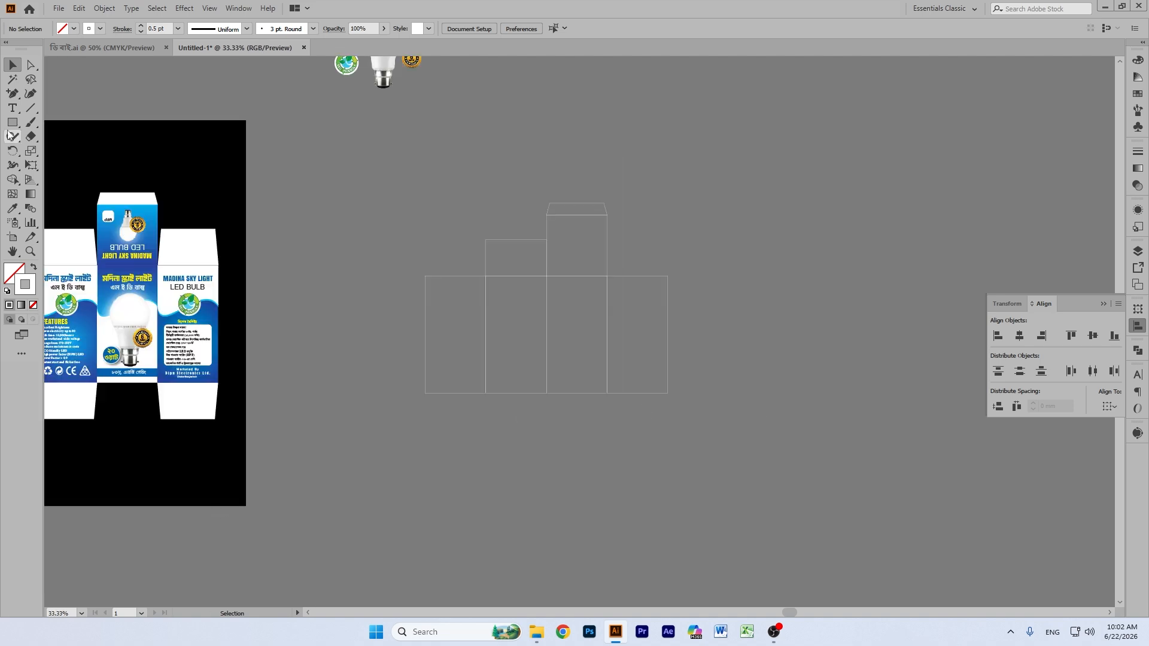
left_click(13, 251)
left_click_drag(384, 298, 492, 372)
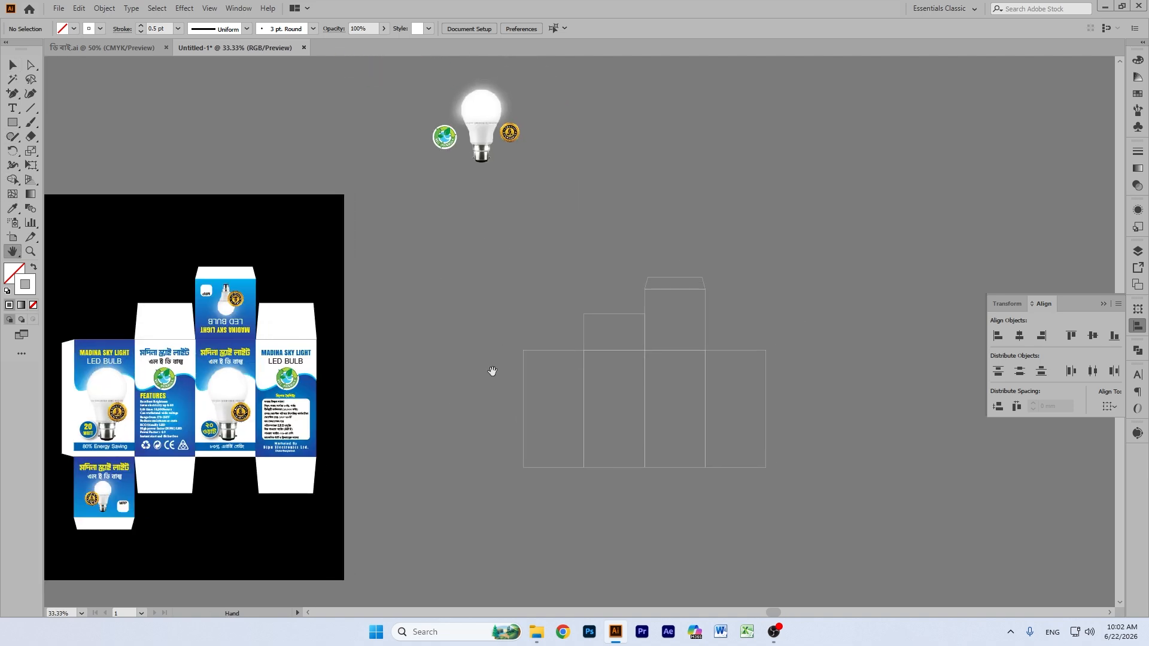
key("ctrl+plus")
key("ctrl+plus")
key("ctrl+plus")
key("ctrl+plus")
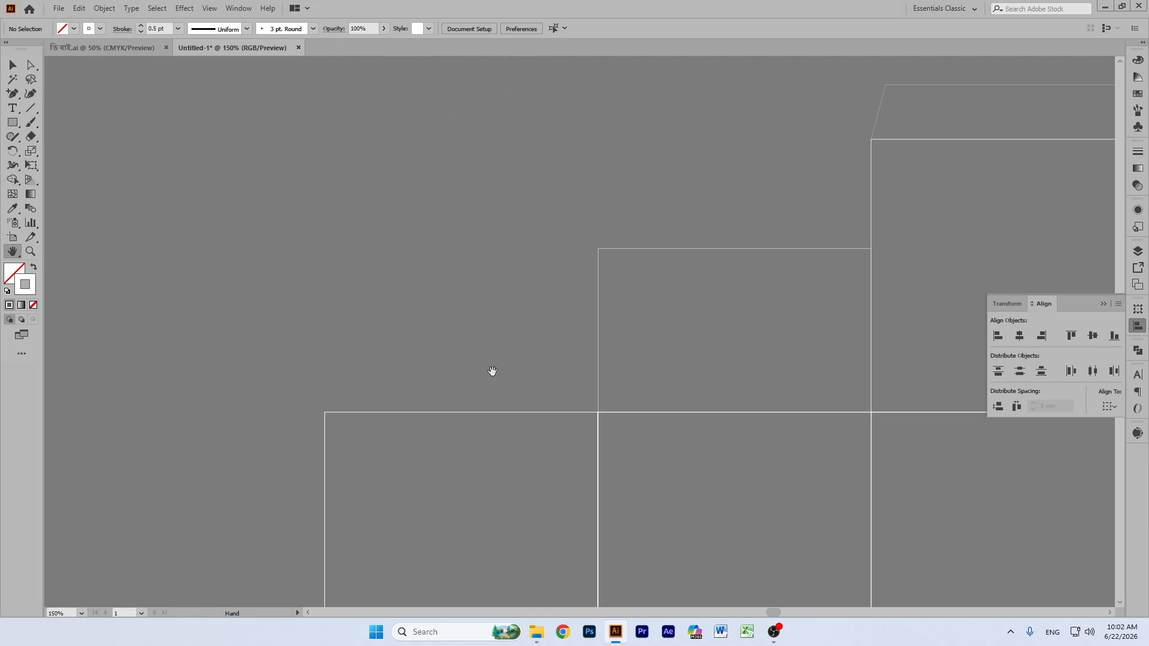
Step: Try to flare the dust flap above the second panel by moving its upper corners 4 mm outward
left_click_drag(669, 410, 621, 370)
left_click(12, 65)
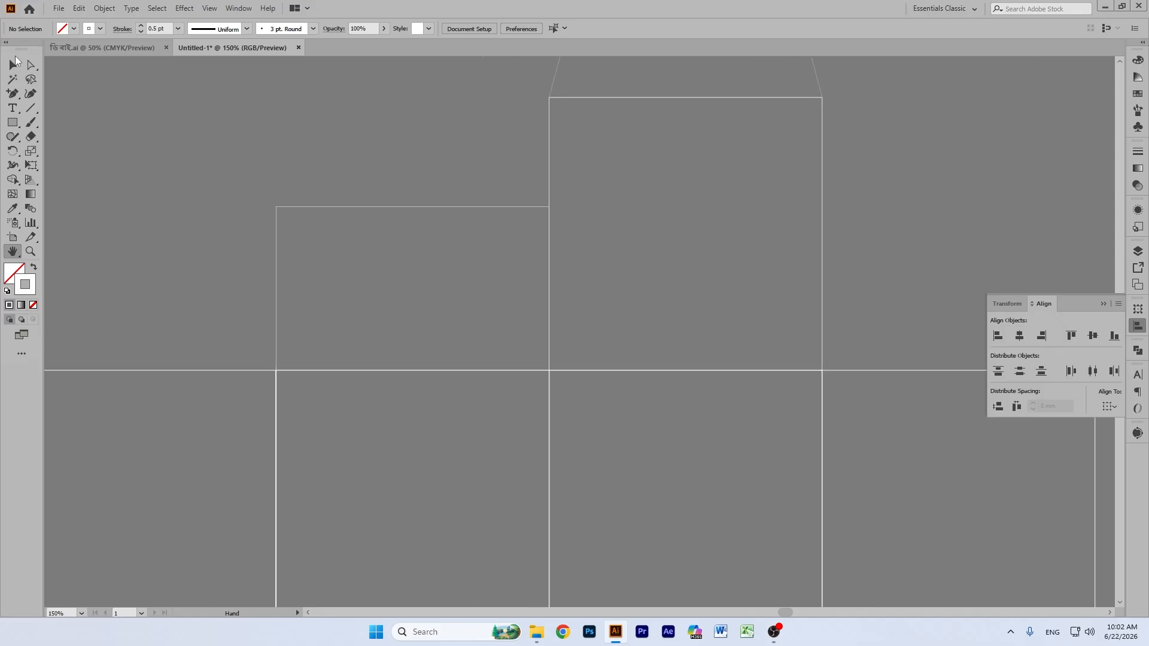
left_click_drag(413, 223, 290, 146)
left_click(290, 146)
left_click(31, 66)
left_click(277, 208)
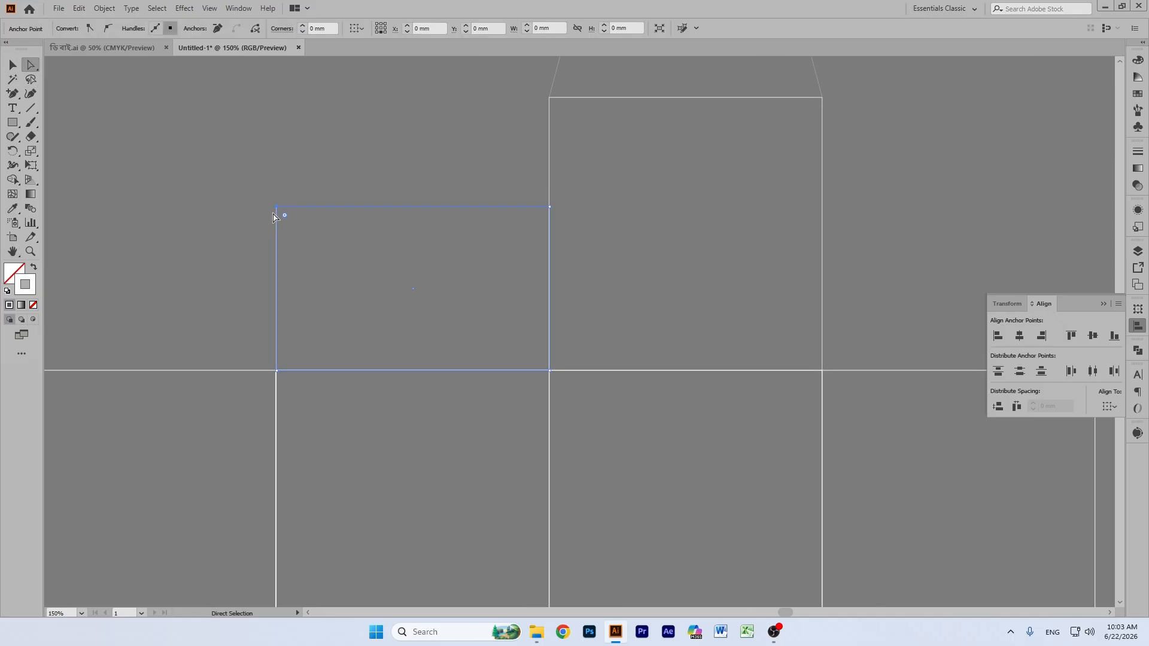
key("shift+Left")
key("shift+Left")
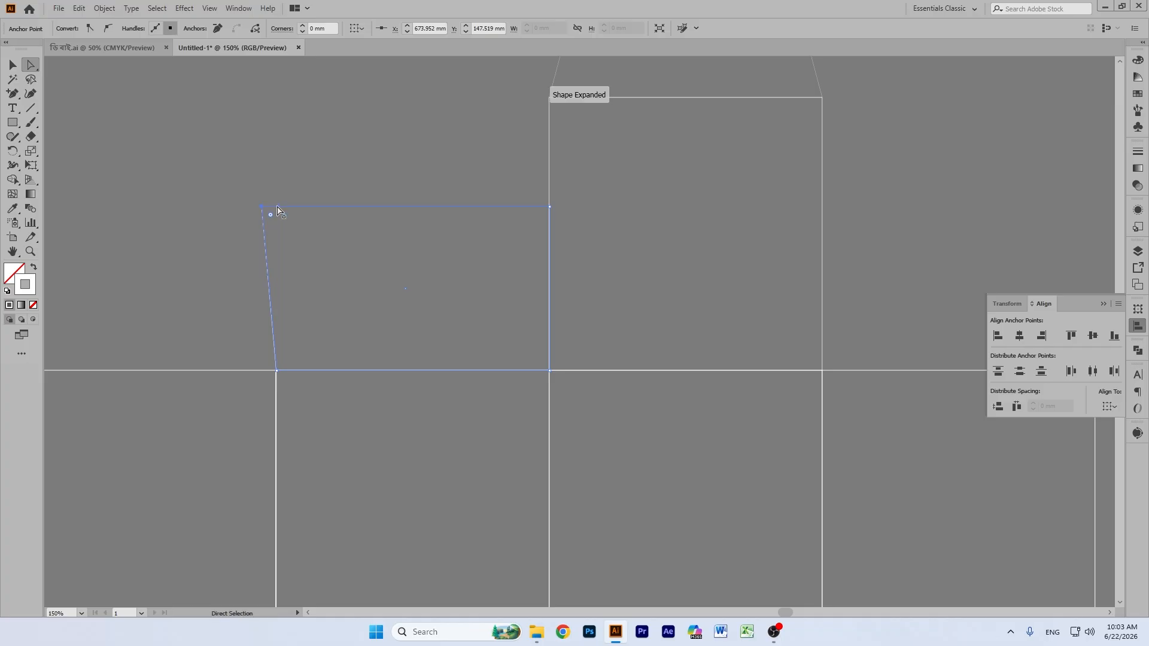
left_click(550, 207)
Step: Compare the flap's slant with the finished box's dust flap and undo the outward corner moves
key("h")
left_click_drag(470, 275, 714, 269)
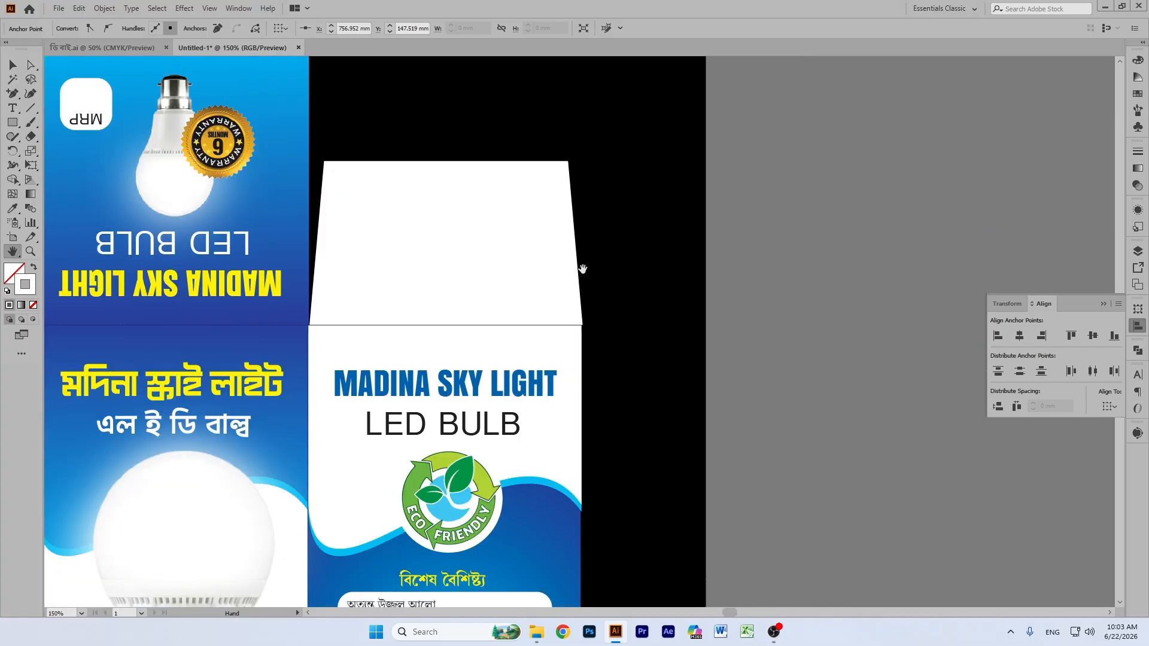
left_click_drag(700, 272, 205, 218)
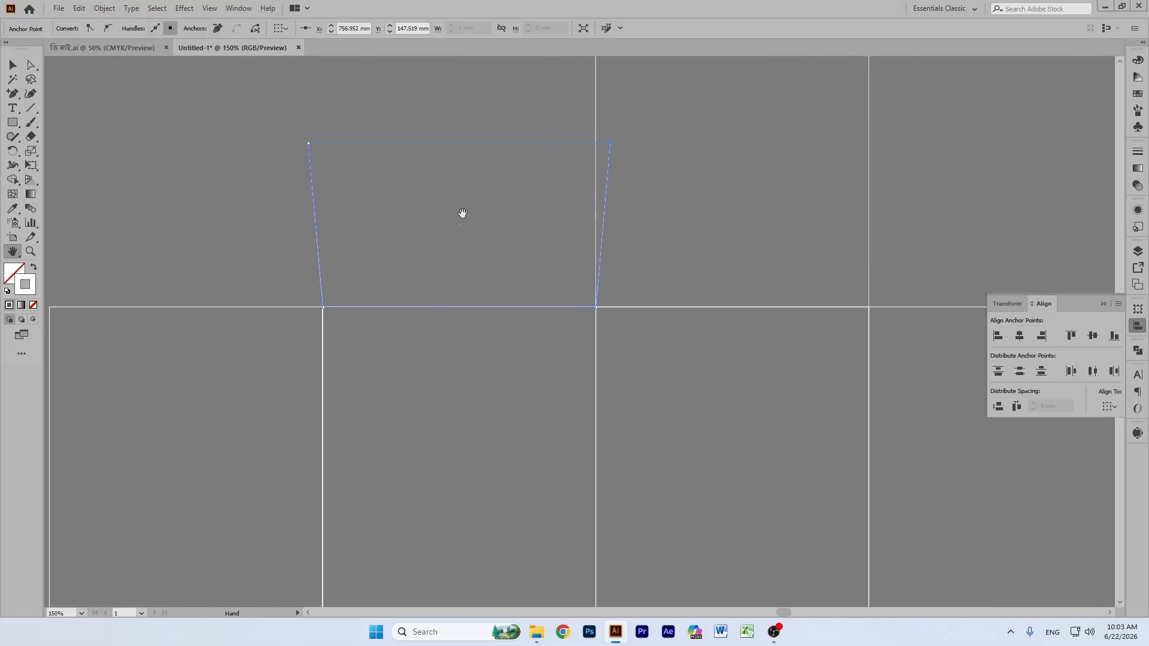
left_click(31, 64)
left_click(249, 109)
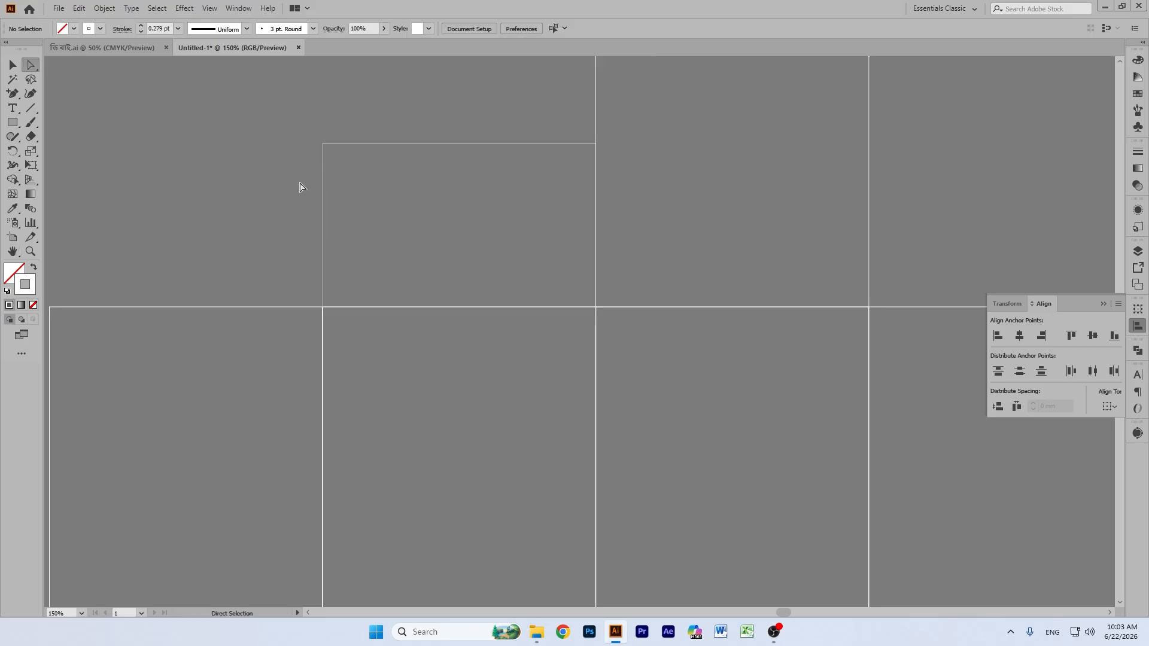
Step: Taper the dust flap above the second panel by moving each upper corner 4 mm inward
left_click(323, 144)
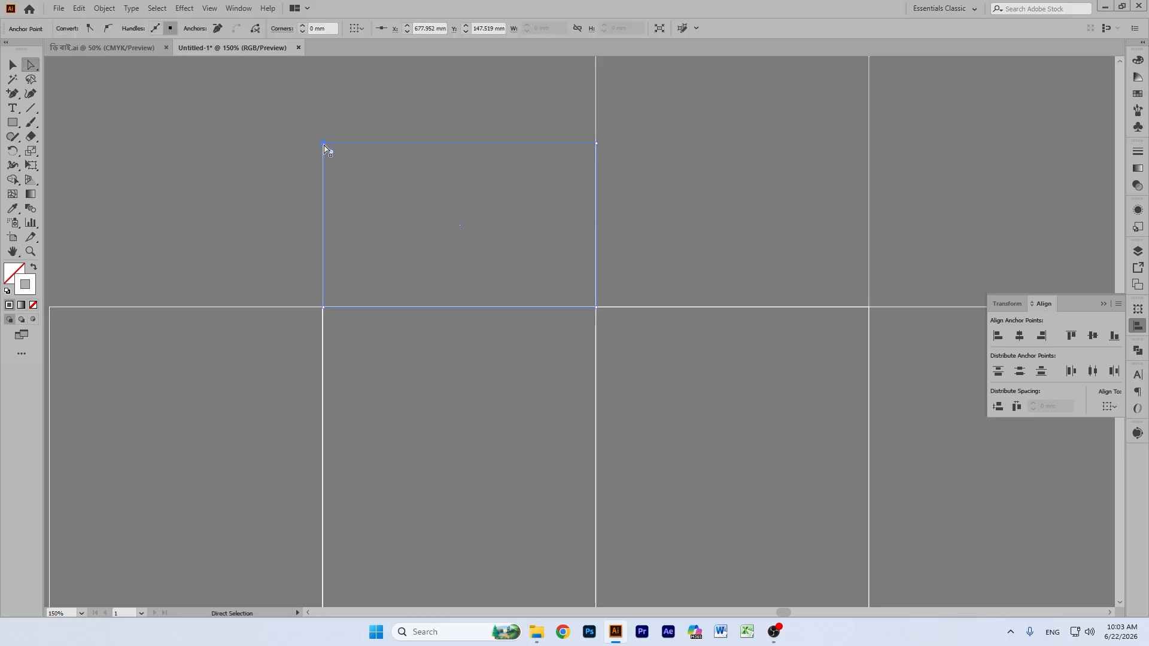
left_click_drag(324, 145, 337, 144)
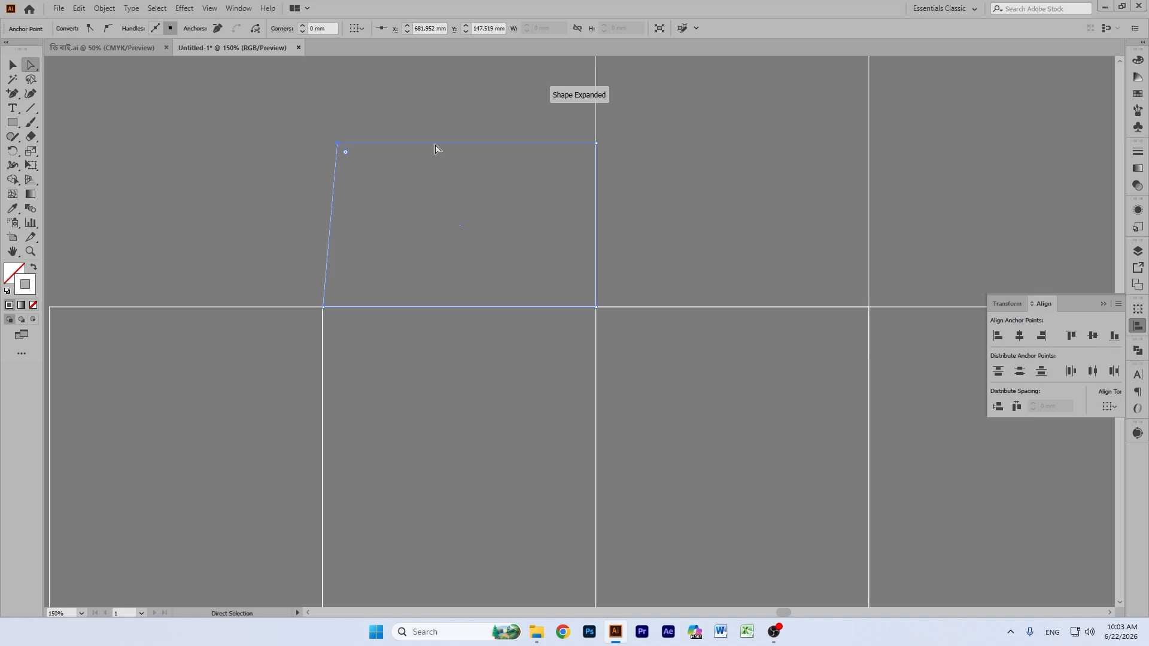
left_click(597, 143)
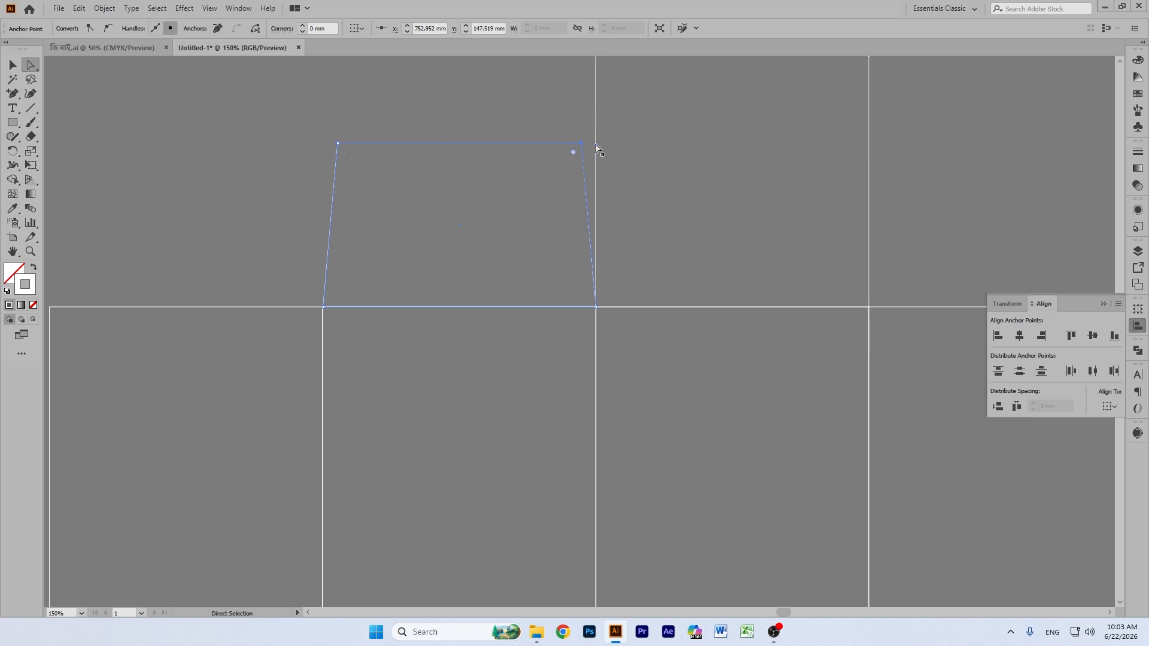
left_click(464, 115)
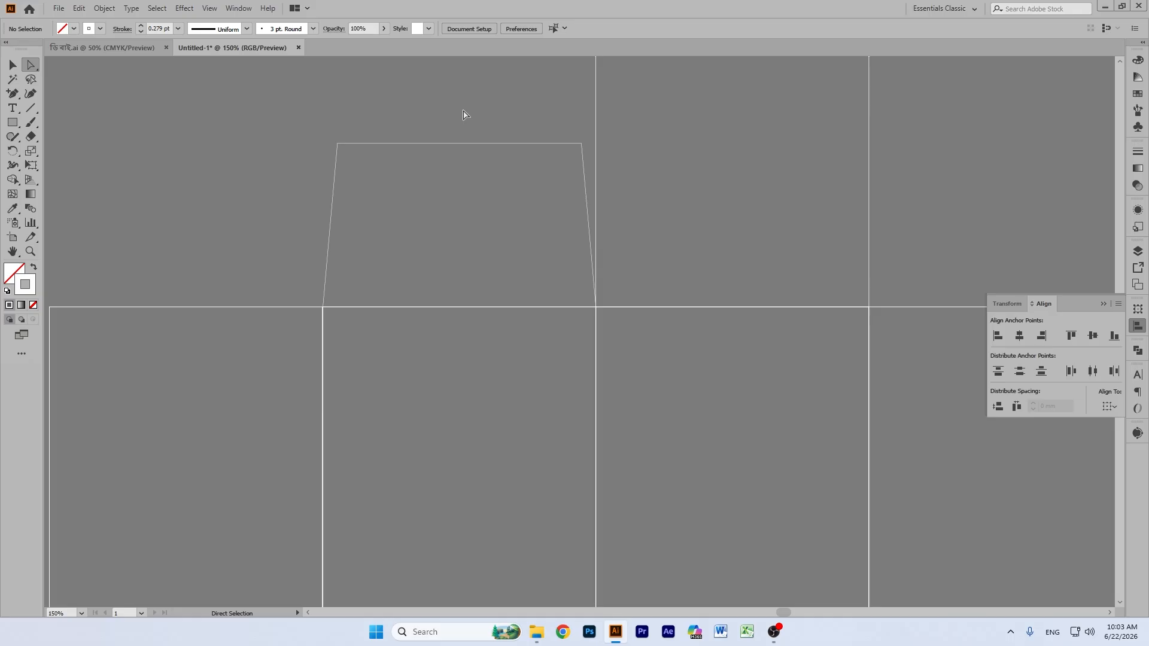
Step: Duplicate the tapered dust flap and place the copy above the fourth panel
left_click(13, 252)
left_click_drag(742, 315, 643, 392)
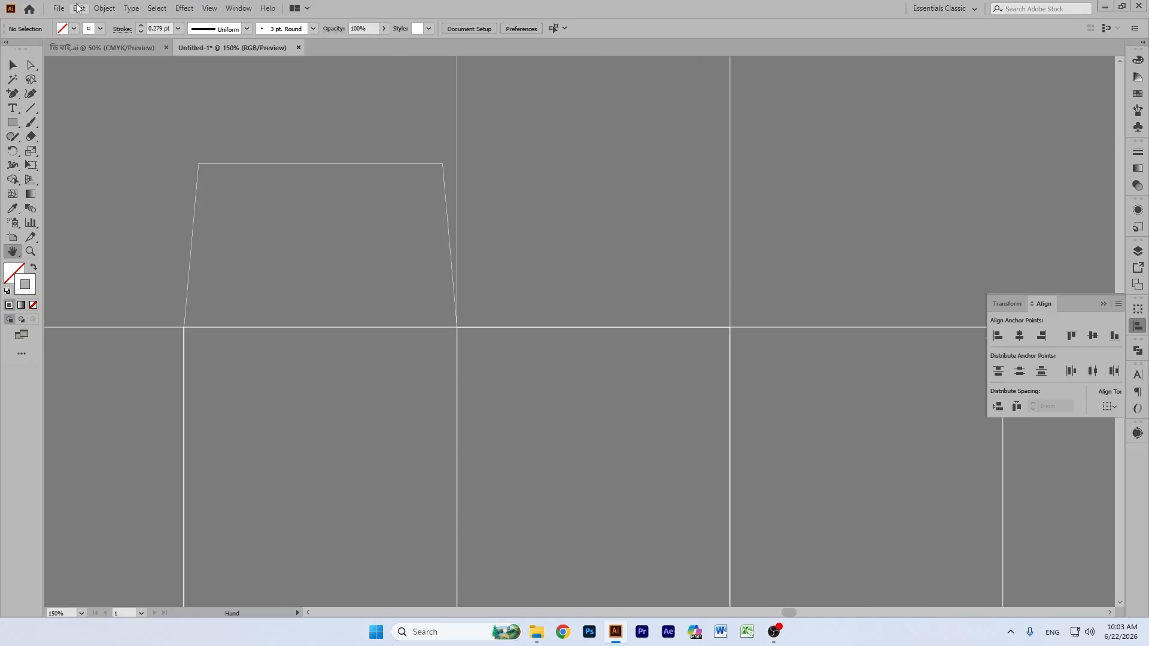
left_click(12, 65)
left_click_drag(453, 109, 317, 255)
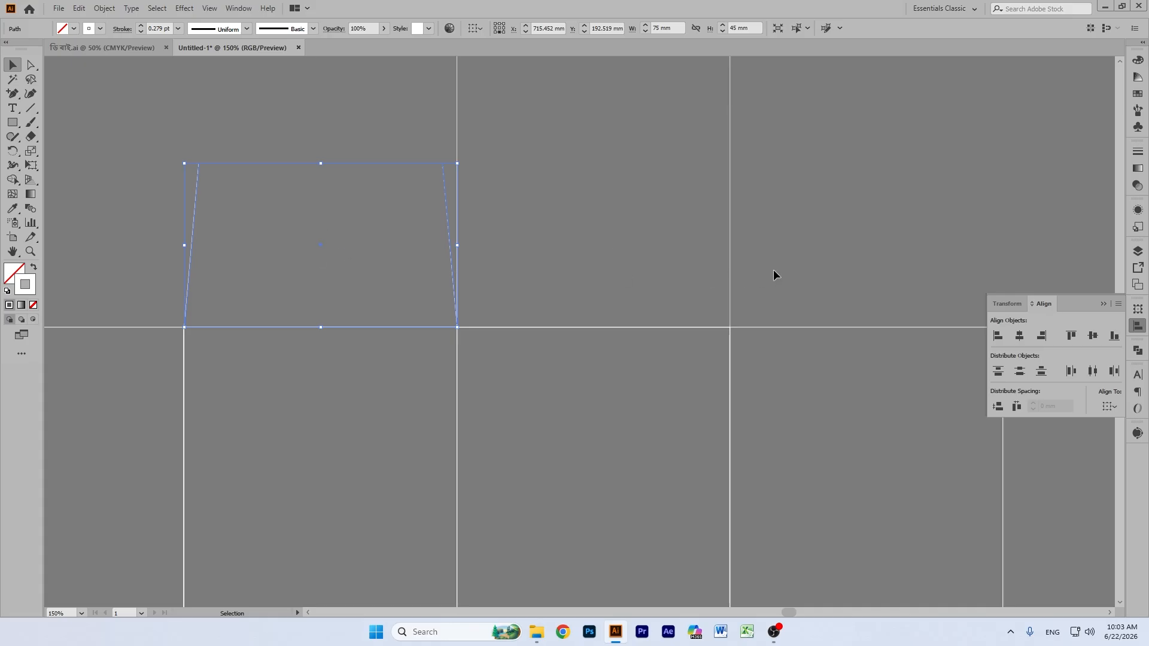
left_click_drag(774, 274, 382, 153)
left_click(156, 149)
left_click_drag(272, 128, 892, 242)
left_click(1039, 225)
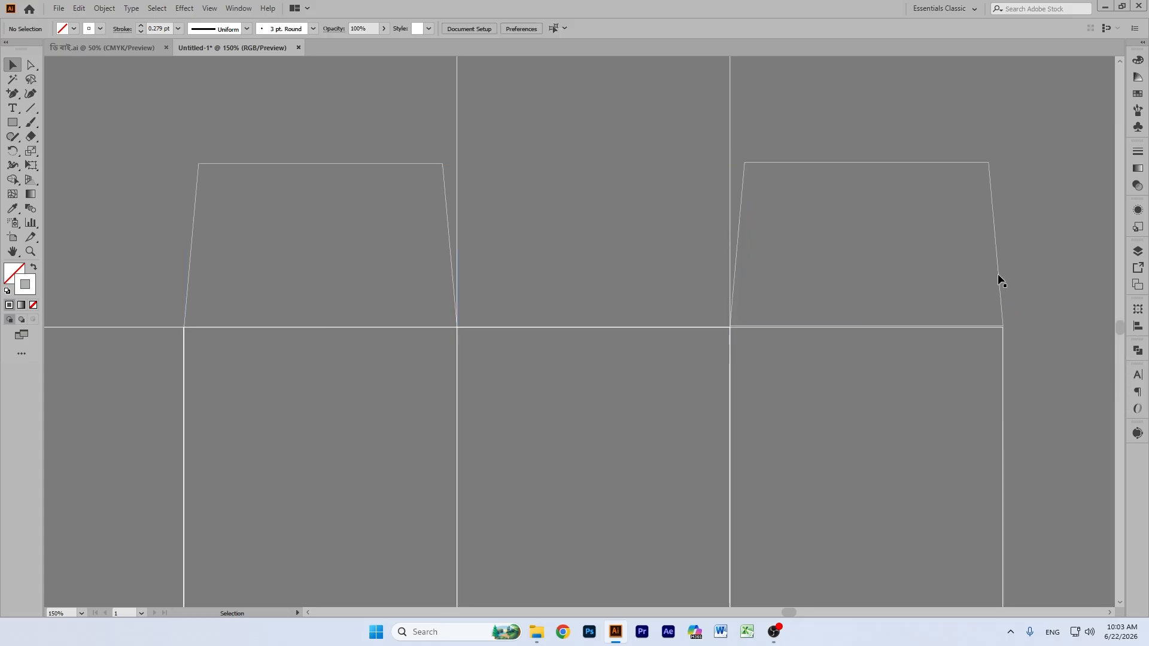
Step: Align the copied dust flap's base precisely with the fourth panel's upper edge and corners
key("ctrl+equal")
key("ctrl+equal")
key("ctrl+equal")
key("ctrl+equal")
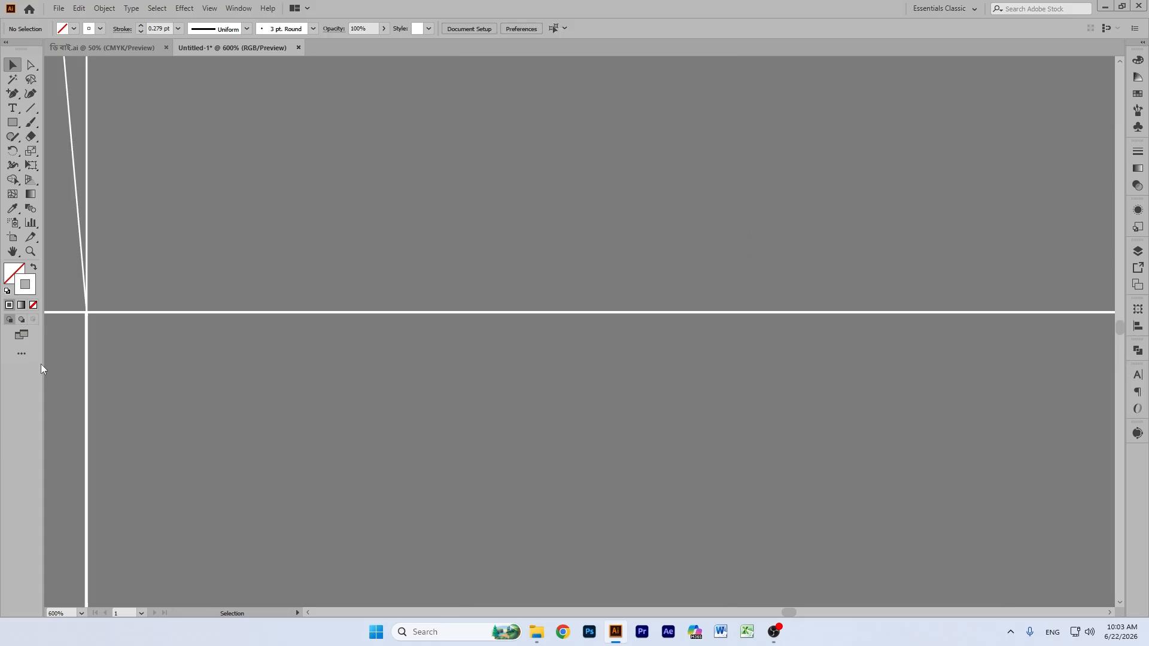
left_click(12, 251)
left_click_drag(813, 289, 611, 328)
key("ctrl+minus")
key("ctrl+minus")
left_click(14, 67)
left_click_drag(642, 74, 622, 252)
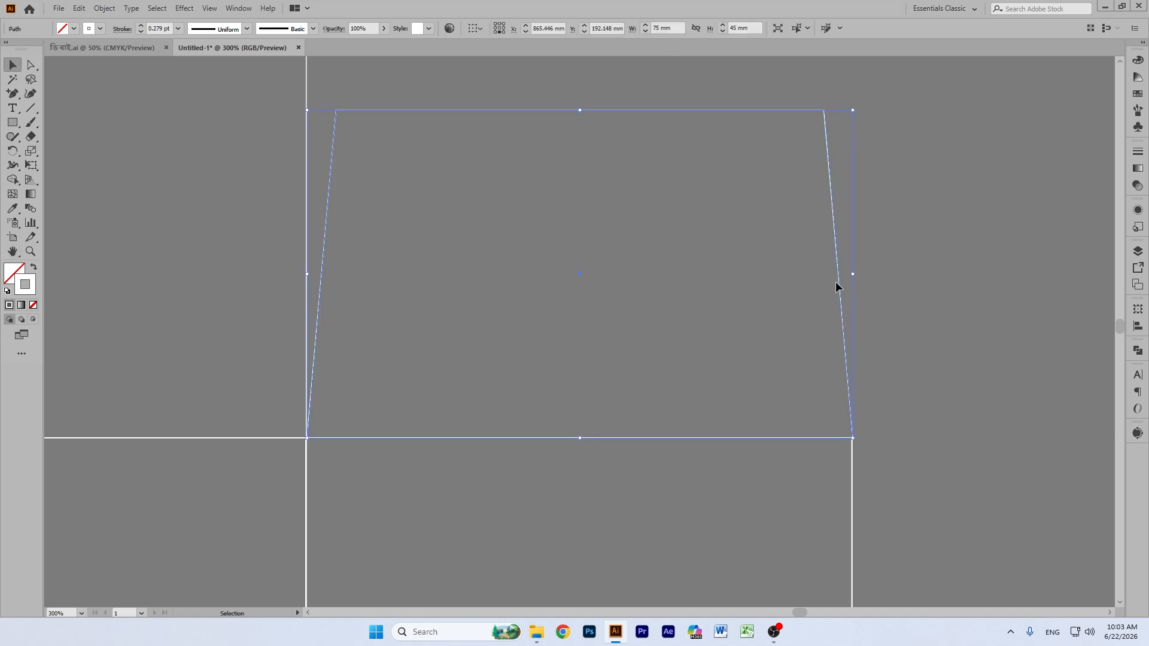
left_click(954, 323)
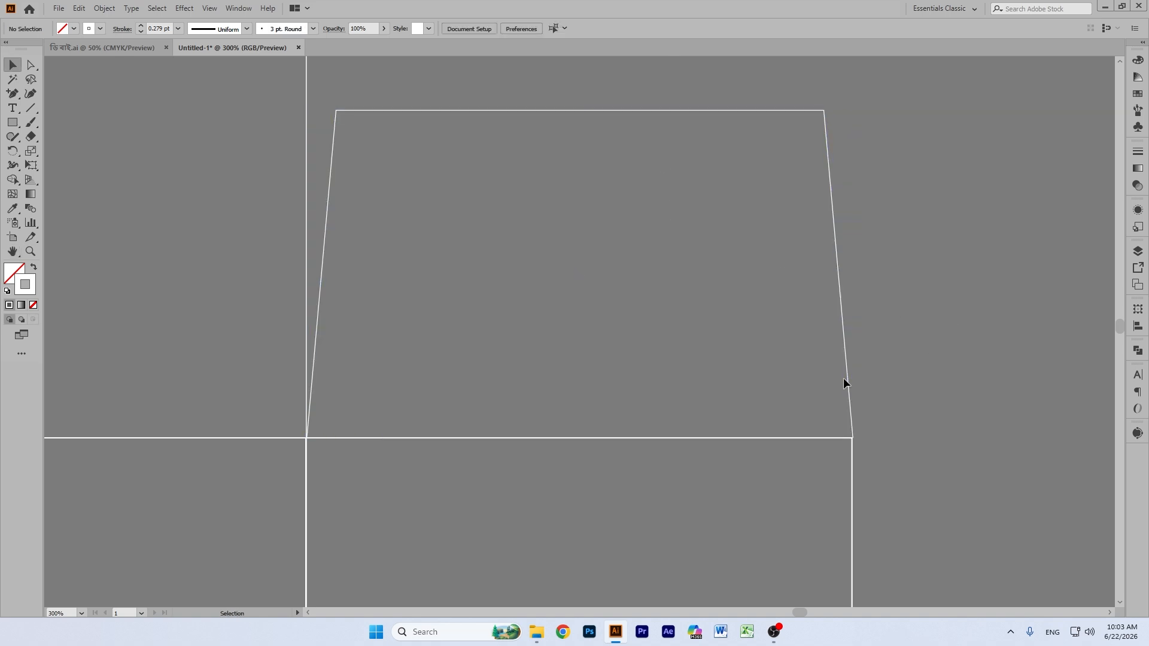
key("p")
key("ctrl+minus")
key("ctrl+minus")
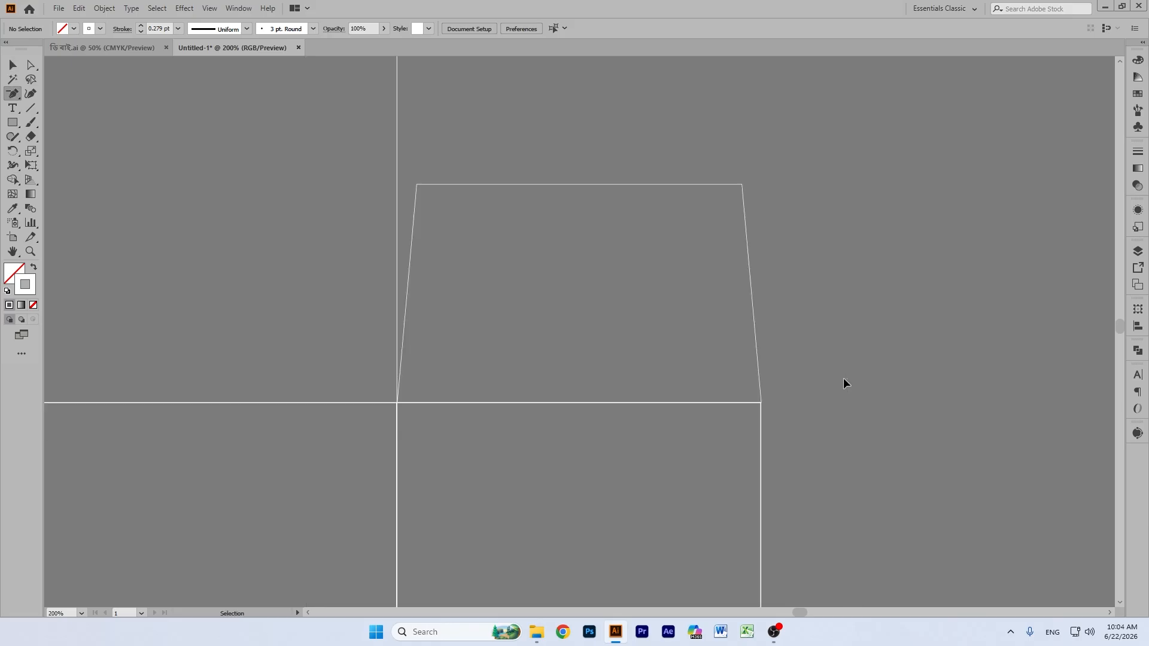
Step: Examine the whole die-line, checking the upper flaps and how they join the four main panels
left_click(13, 252)
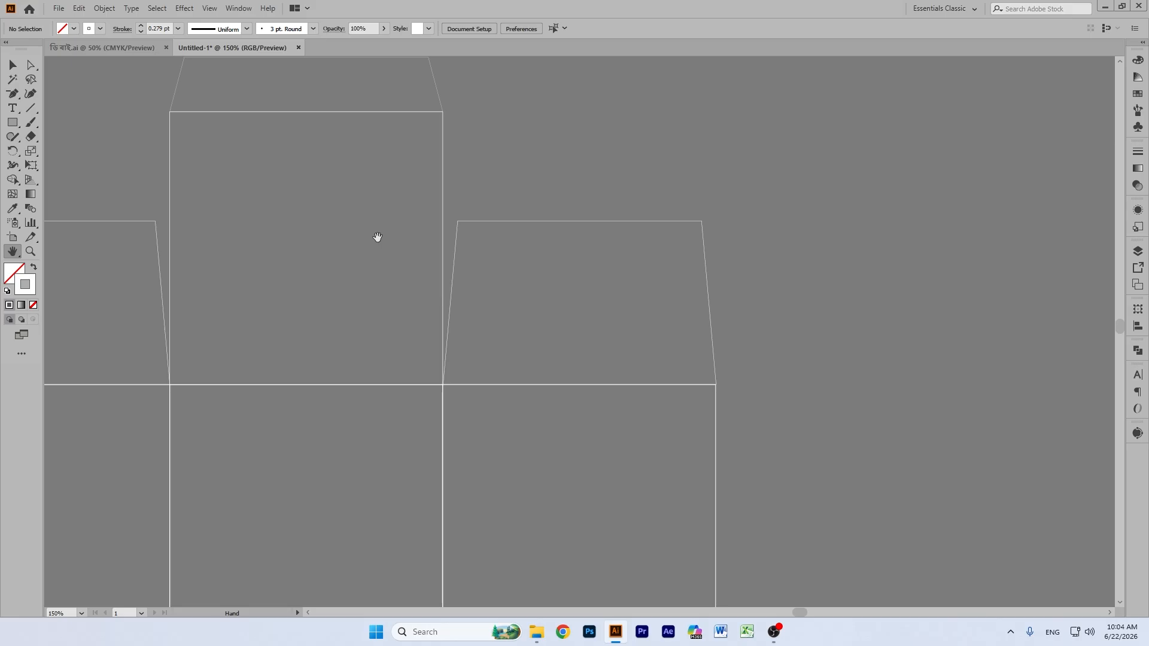
left_click_drag(485, 251, 711, 217)
key("ctrl+minus")
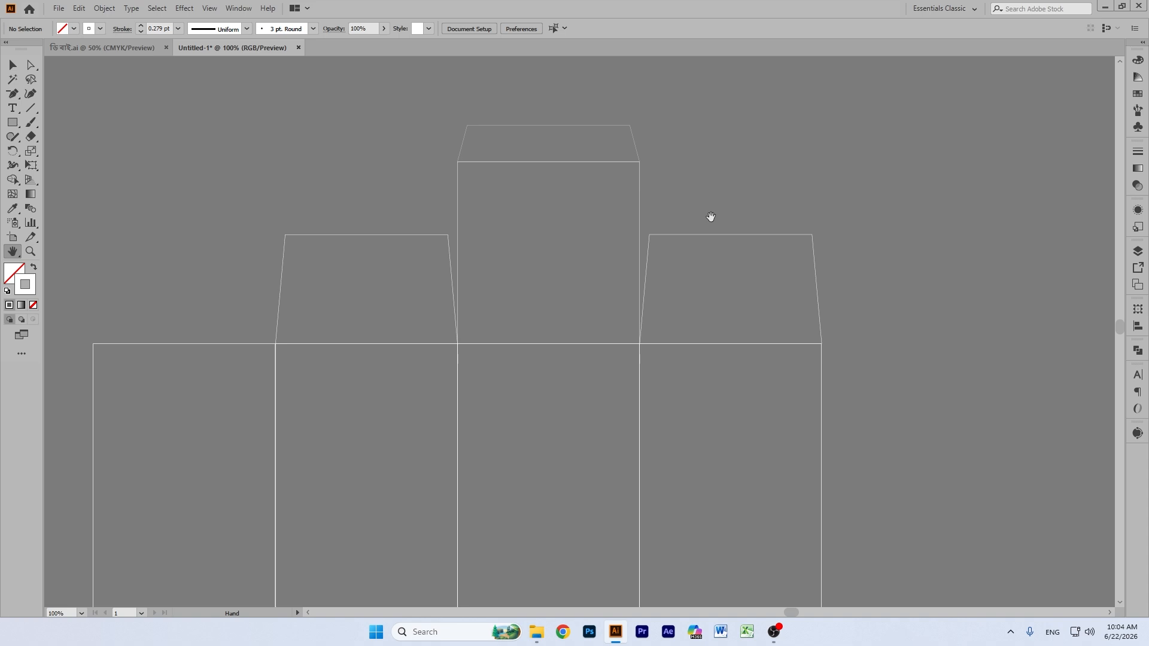
key("ctrl+plus")
key("ctrl+minus")
key("ctrl+minus")
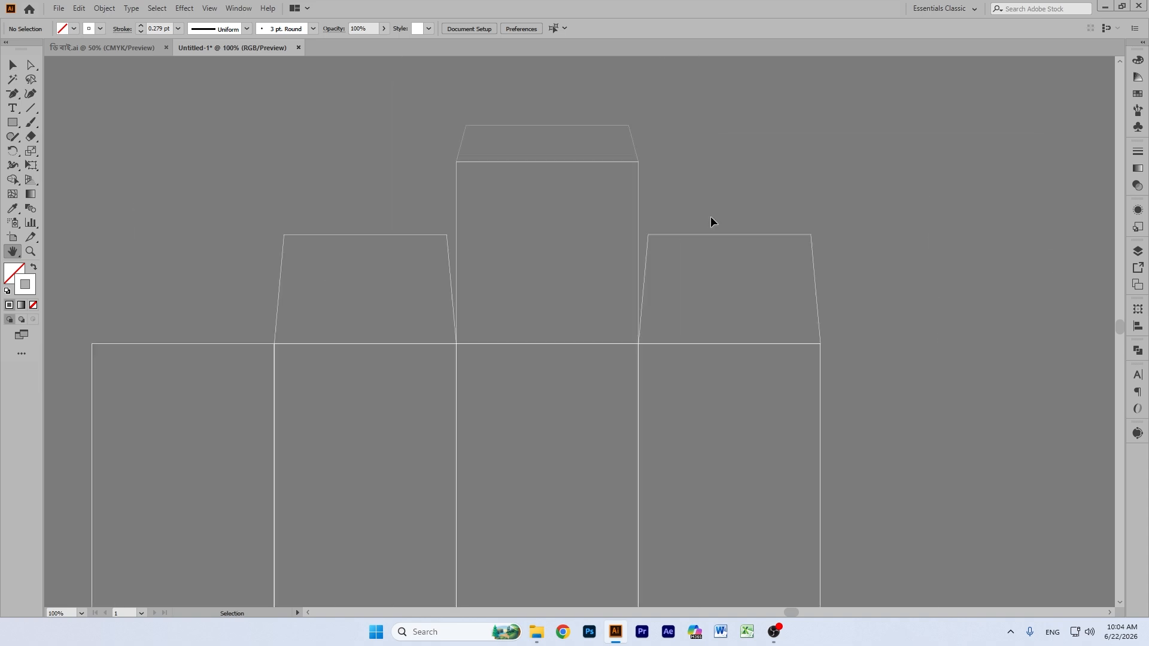
scroll(739, 228, "down", 3)
scroll(765, 321, "up", 1)
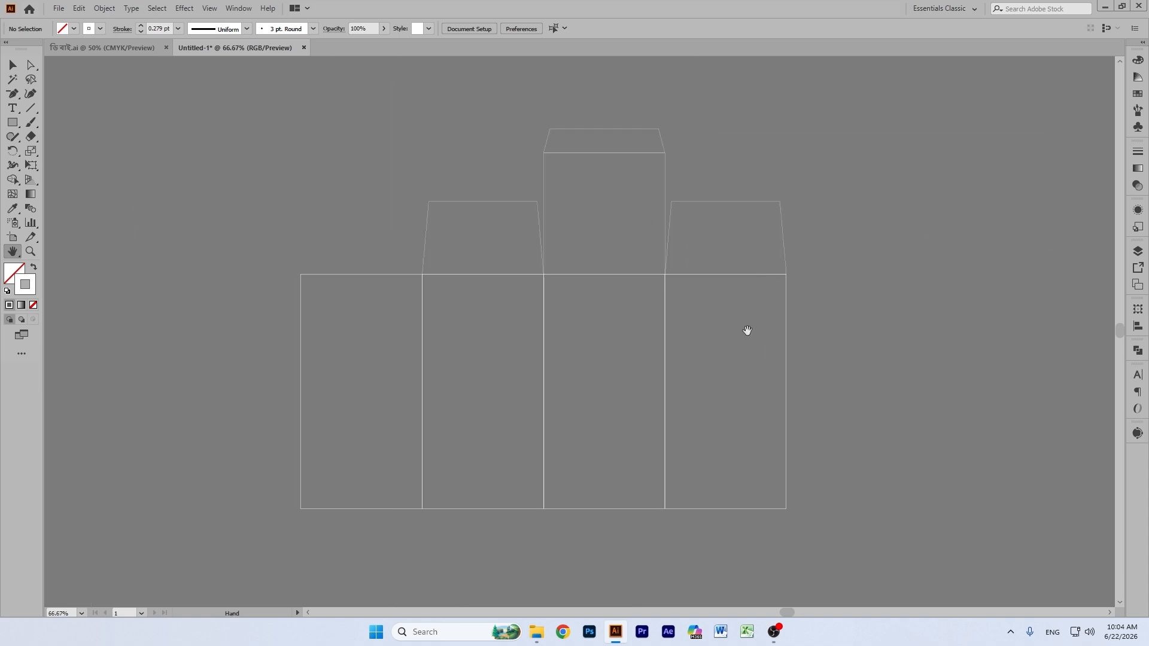
scroll(661, 328, "down", 1)
scroll(720, 333, "up", 2)
scroll(711, 350, "down", 1)
scroll(690, 349, "left", 2)
Step: Duplicate the square top flap with its tuck flap into the empty area beside the die-line and turn the copy upside down
left_click(12, 65)
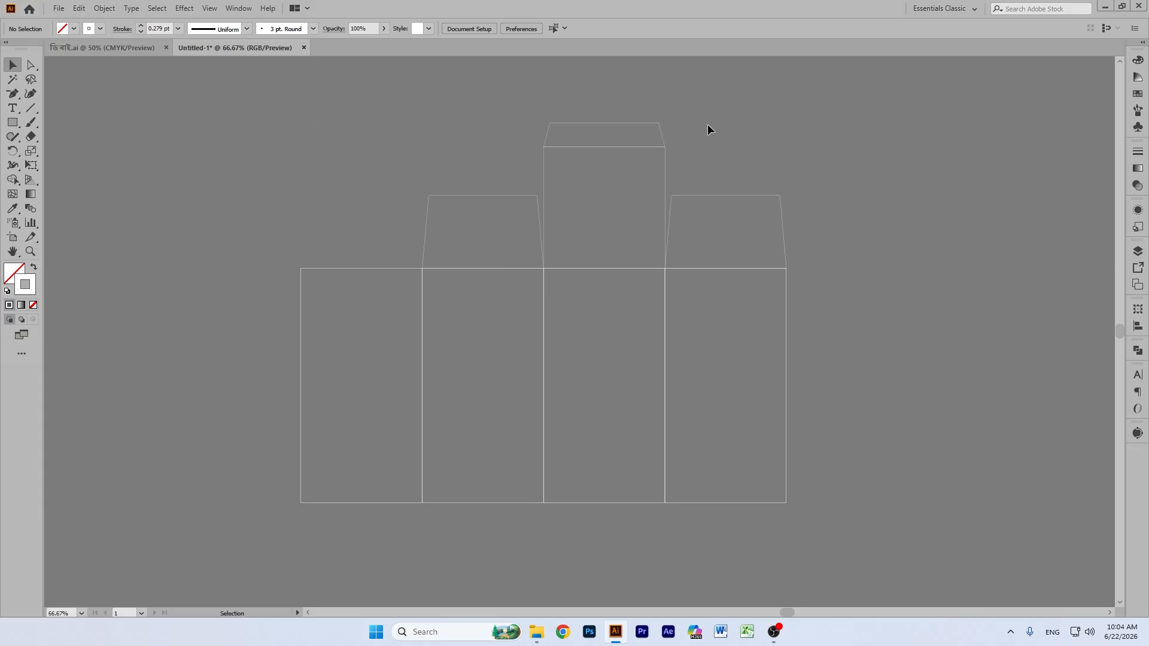
left_click(616, 145)
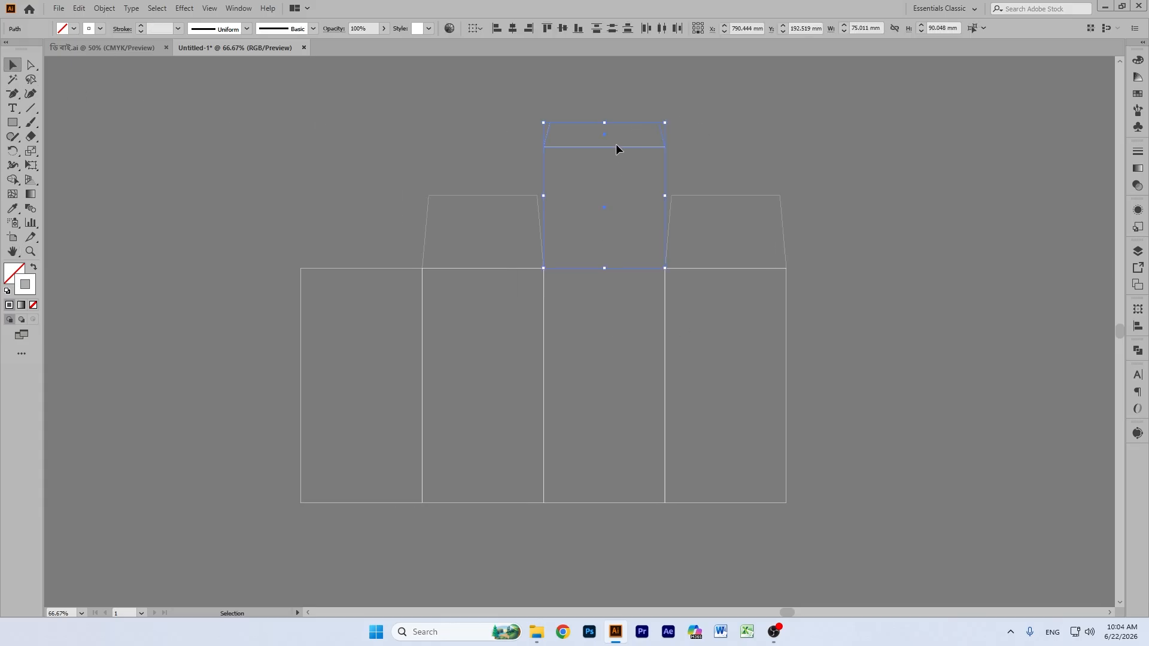
left_click_drag(617, 148, 195, 154)
left_click_drag(243, 122, 80, 325)
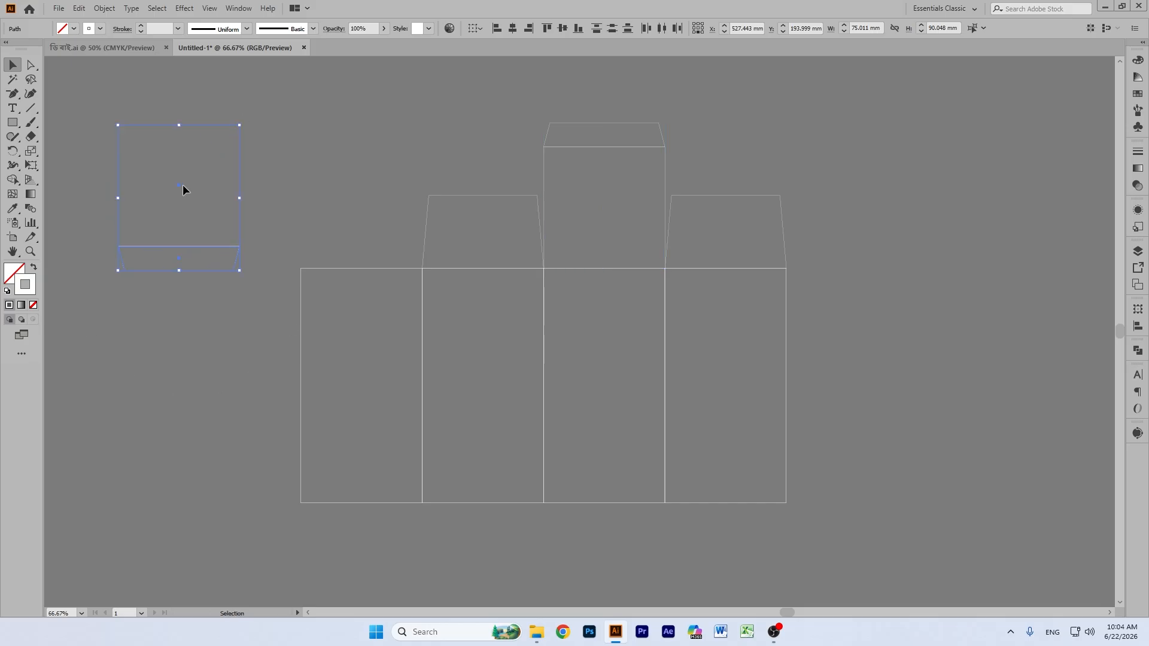
Step: Move the inverted square flap and tuck flap directly beneath the first panel
left_click_drag(179, 185, 353, 493)
left_click_drag(364, 561, 361, 559)
left_click(878, 397)
Step: Align the 75 mm square bottom flap's upper edge and corners exactly with the first panel's lower edge
scroll(877, 397, "down", 3)
scroll(878, 399, "down", 2)
key("ctrl+equal")
key("ctrl+equal")
key("ctrl+equal")
key("ctrl+equal")
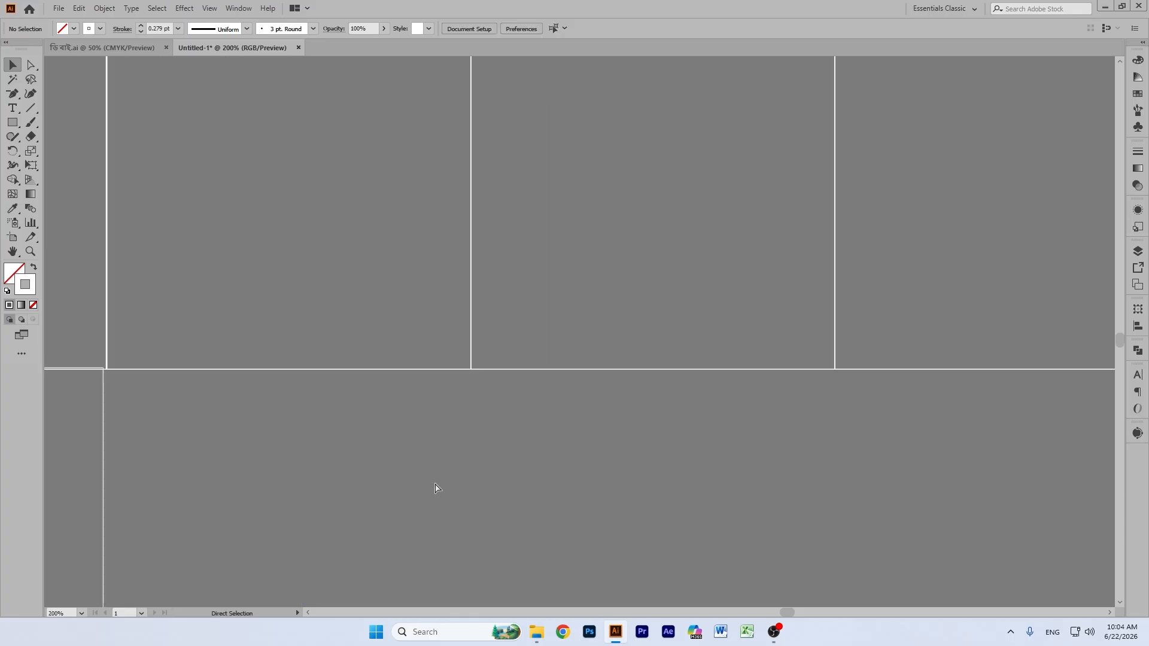
left_click(13, 250)
scroll(574, 285, "down", 5)
scroll(474, 317, "right", 5)
left_click(12, 65)
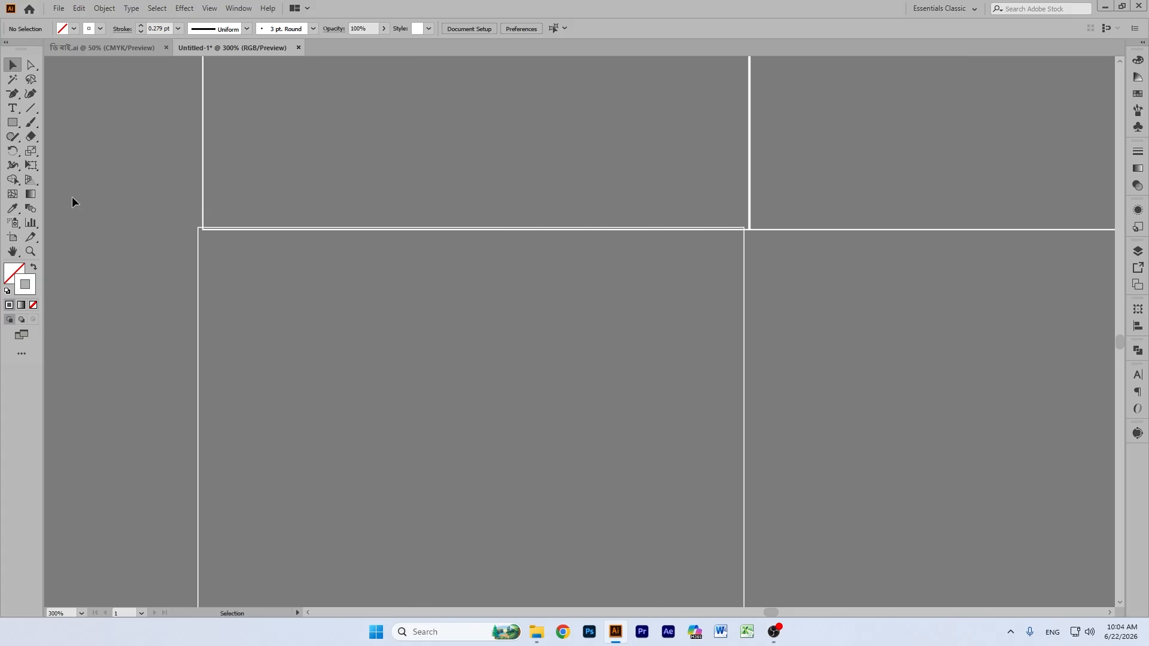
left_click_drag(155, 269, 219, 308)
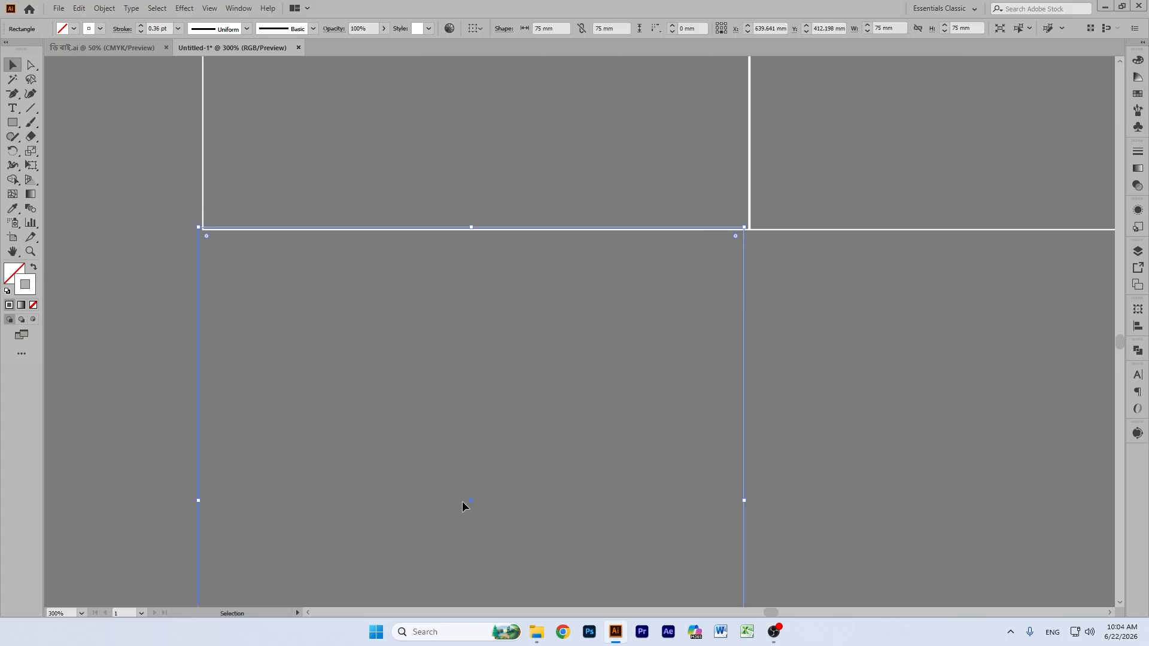
left_click_drag(470, 501, 476, 508)
left_click(860, 406)
Step: Move the inverted tuck flap so its wide base meets the square bottom flap's lower edge and corners
scroll(835, 385, "down", 10)
left_click_drag(172, 364, 479, 358)
left_click(843, 303)
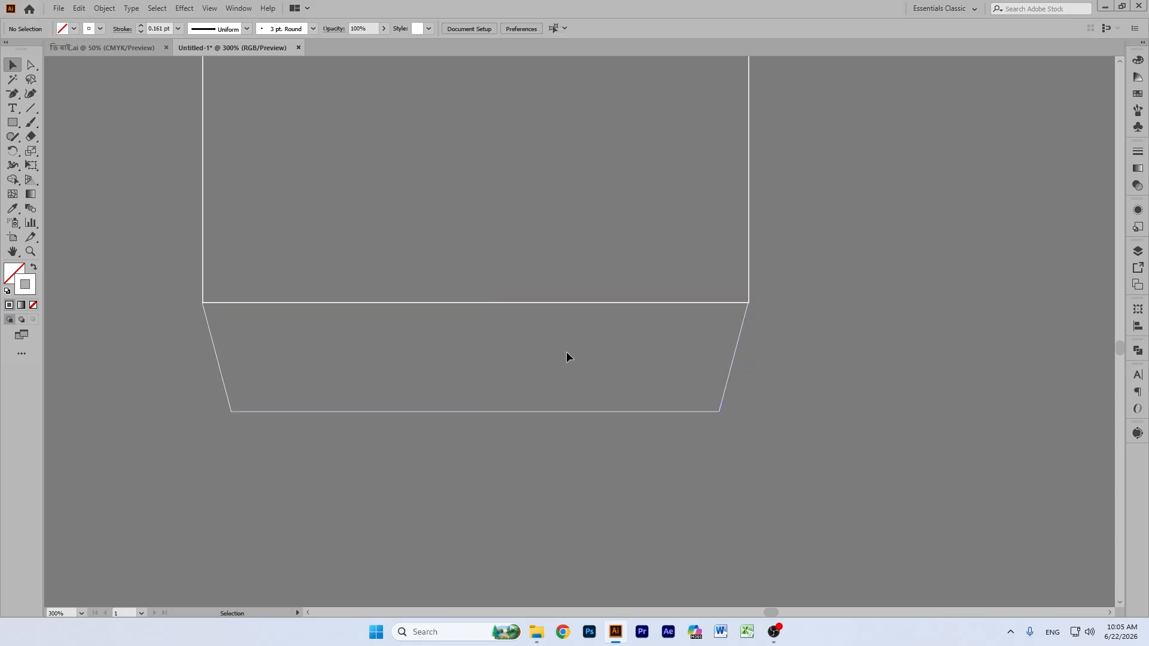
Step: Examine the die-line from the new bottom flap up to the dust flaps and top flap
left_click(12, 251)
left_click_drag(774, 159, 236, 518)
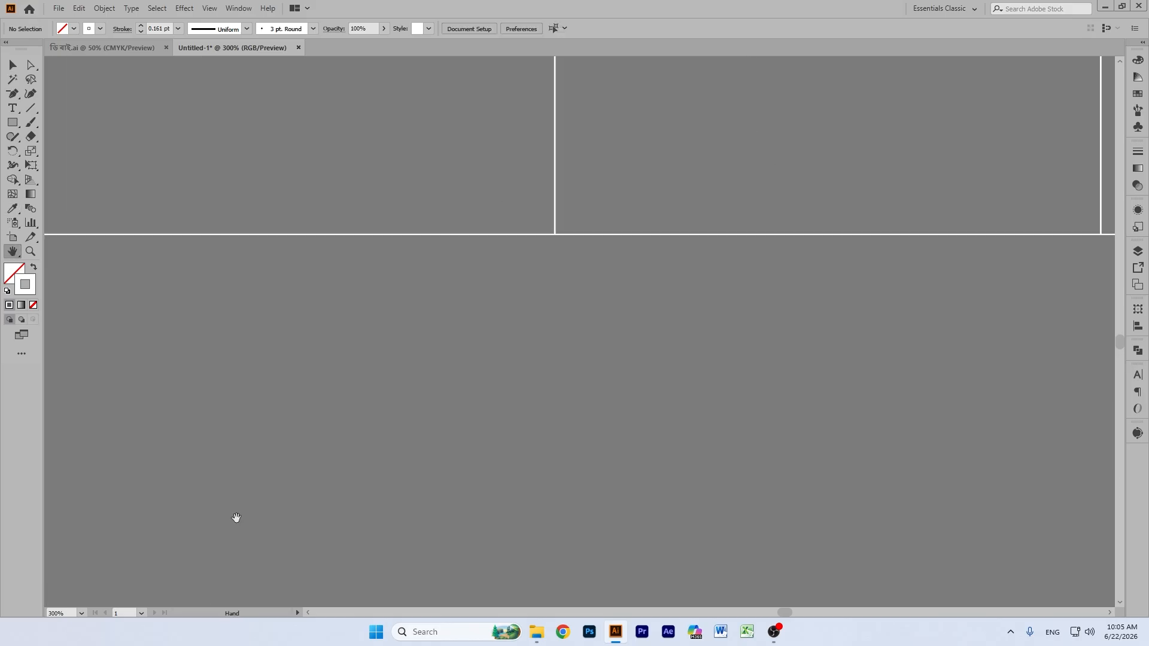
key("ctrl+minus")
key("ctrl+minus")
key("ctrl+minus")
key("ctrl+minus")
key("p")
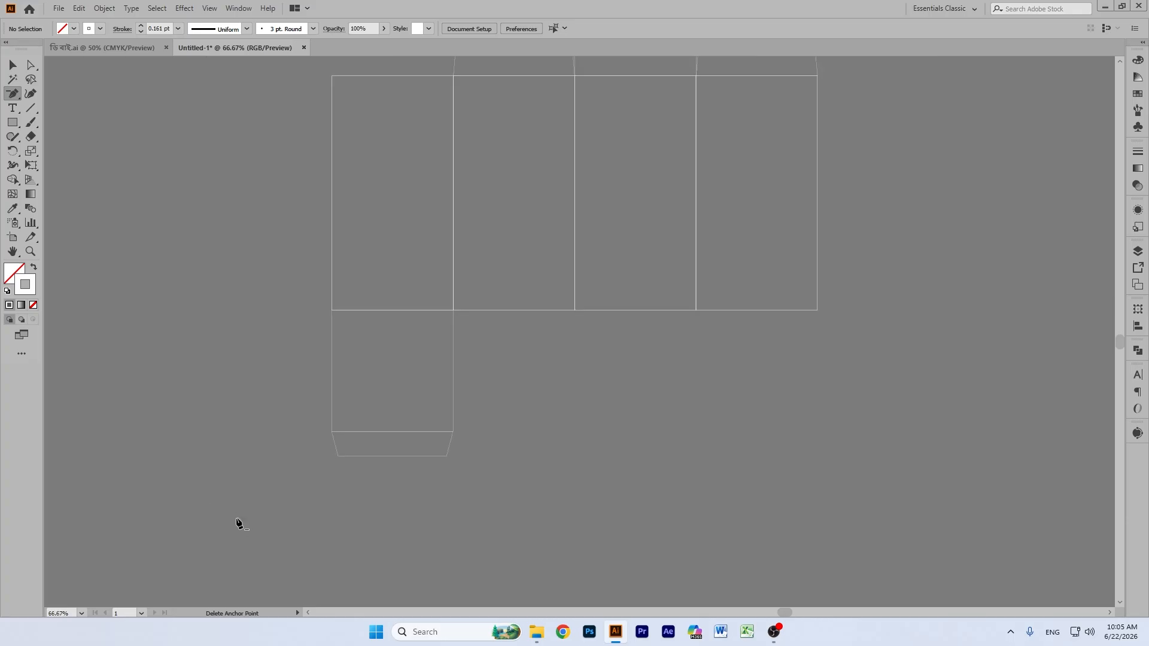
left_click(497, 336)
left_click(676, 330)
key("h")
left_click_drag(447, 360, 484, 467)
left_click_drag(566, 431, 531, 431)
left_click_drag(489, 299, 491, 356)
Step: Duplicate the dust flap above the second panel and place the copy below that panel
left_click(12, 64)
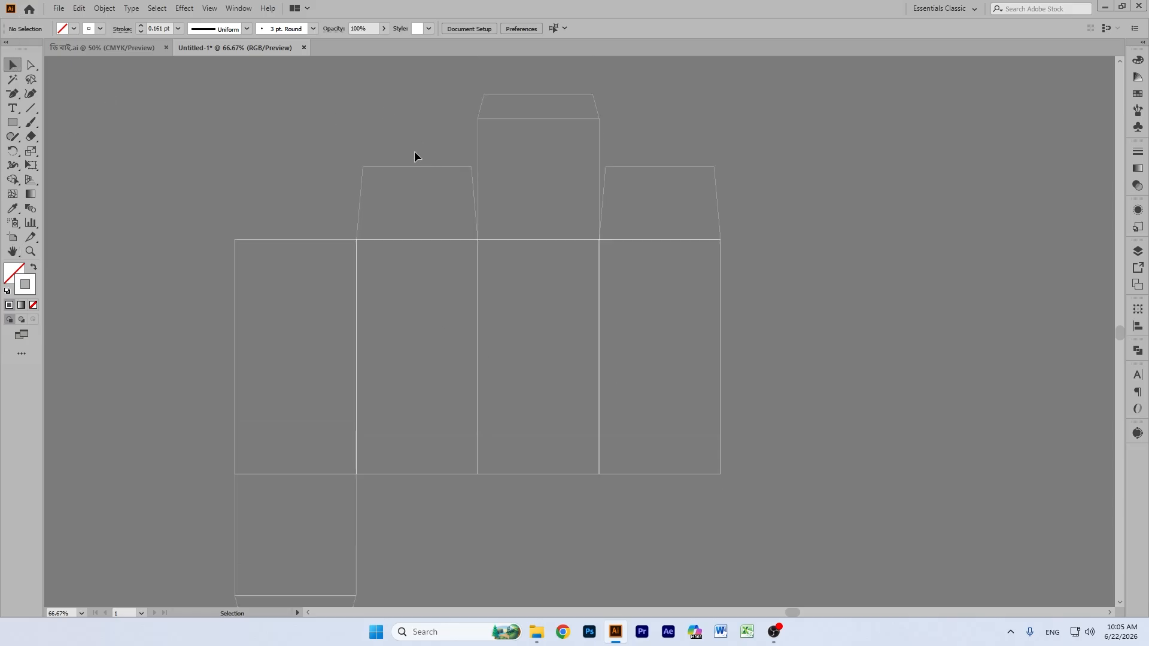
left_click(438, 168)
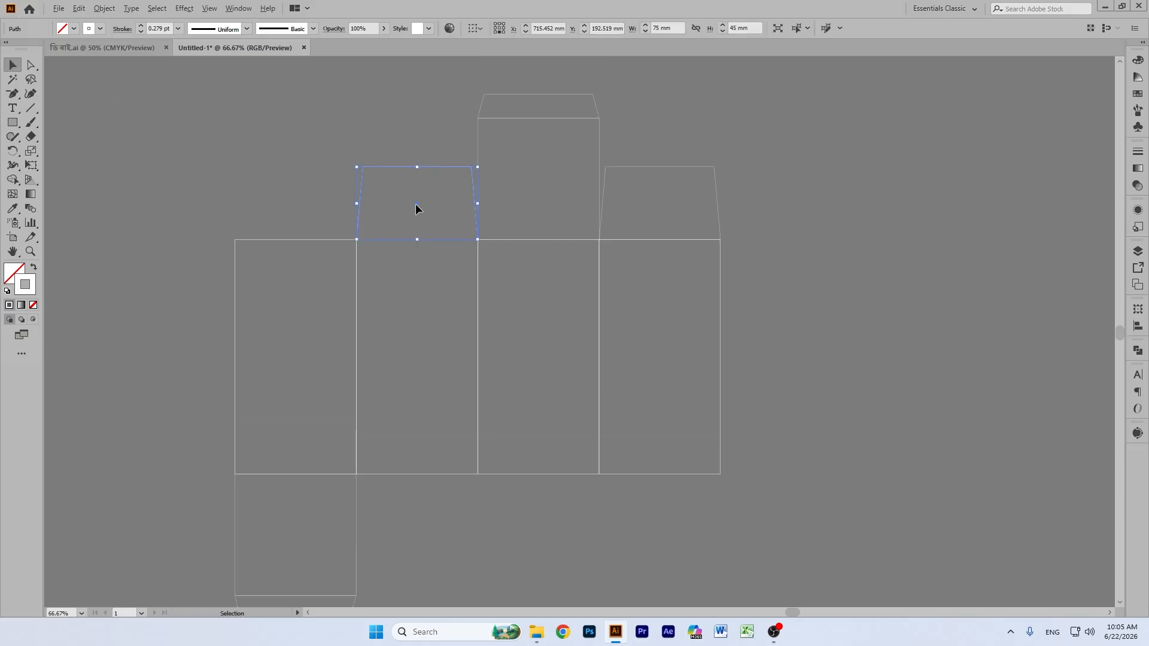
left_click_drag(417, 287, 413, 123)
left_click(412, 123)
left_click(416, 203)
left_click_drag(417, 206, 427, 550)
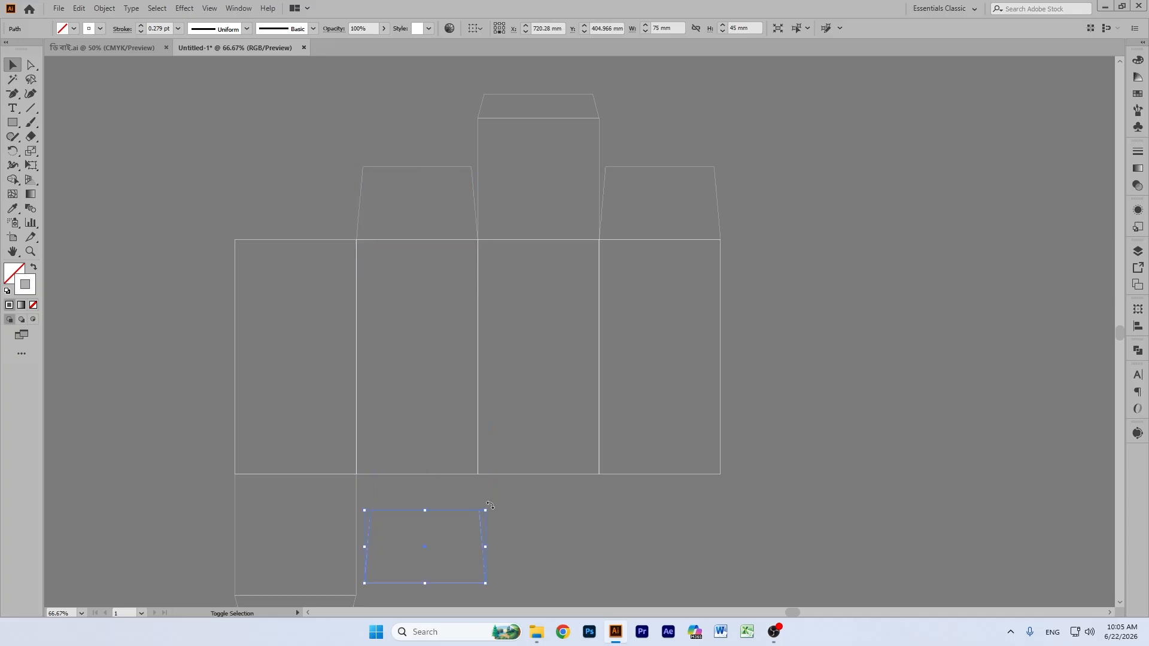
Step: Turn the copied dust flap upside down so its narrow edge faces downward
scroll(419, 506, "down", 2)
left_click_drag(337, 501, 460, 505)
key("ctrl+z")
mouse_move(489, 444)
left_mouse_down()
mouse_move(394, 547)
mouse_move(489, 444)
left_mouse_up()
left_click(556, 491)
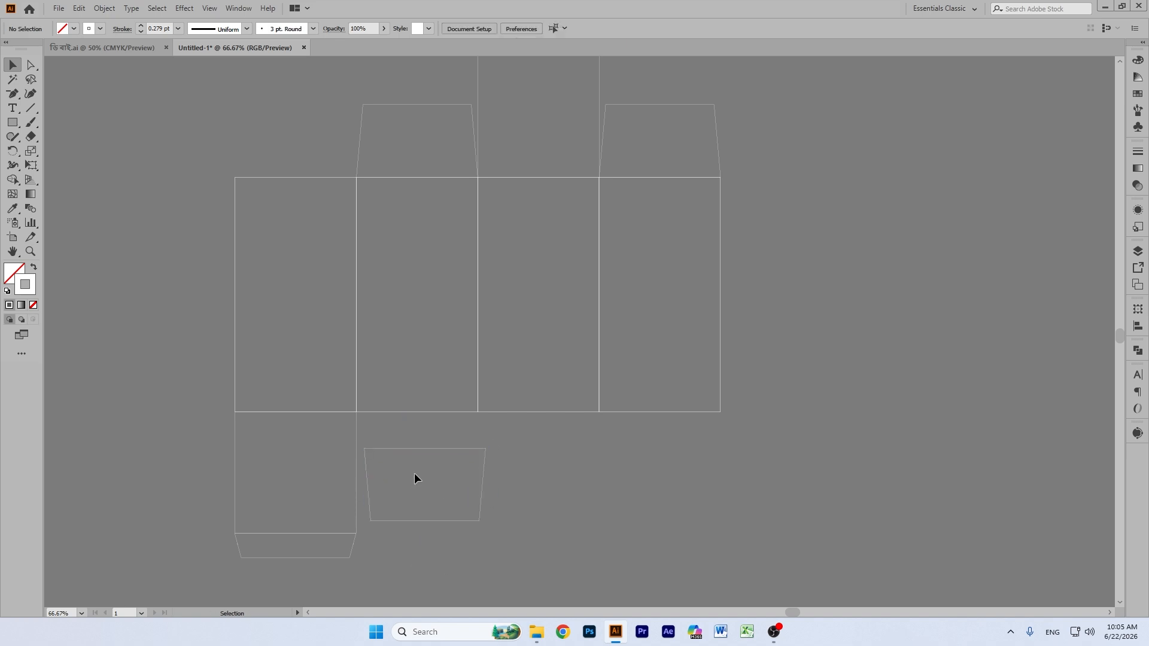
Step: Move the inverted dust flap up close to the second panel's lower edge
left_click(479, 491)
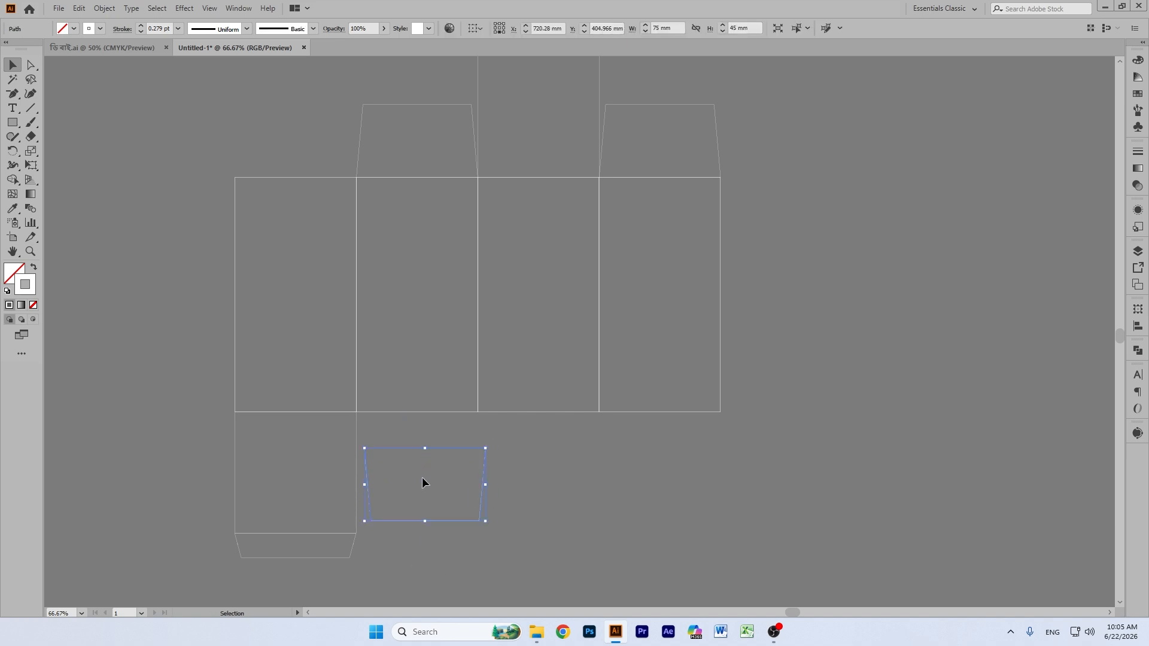
left_click_drag(425, 488, 415, 448)
left_click(545, 442)
Step: Align the inverted dust flap's wide edge exactly with the second panel's lower edge and corners
key("p")
key("ctrl+equal")
key("ctrl+equal")
key("ctrl+equal")
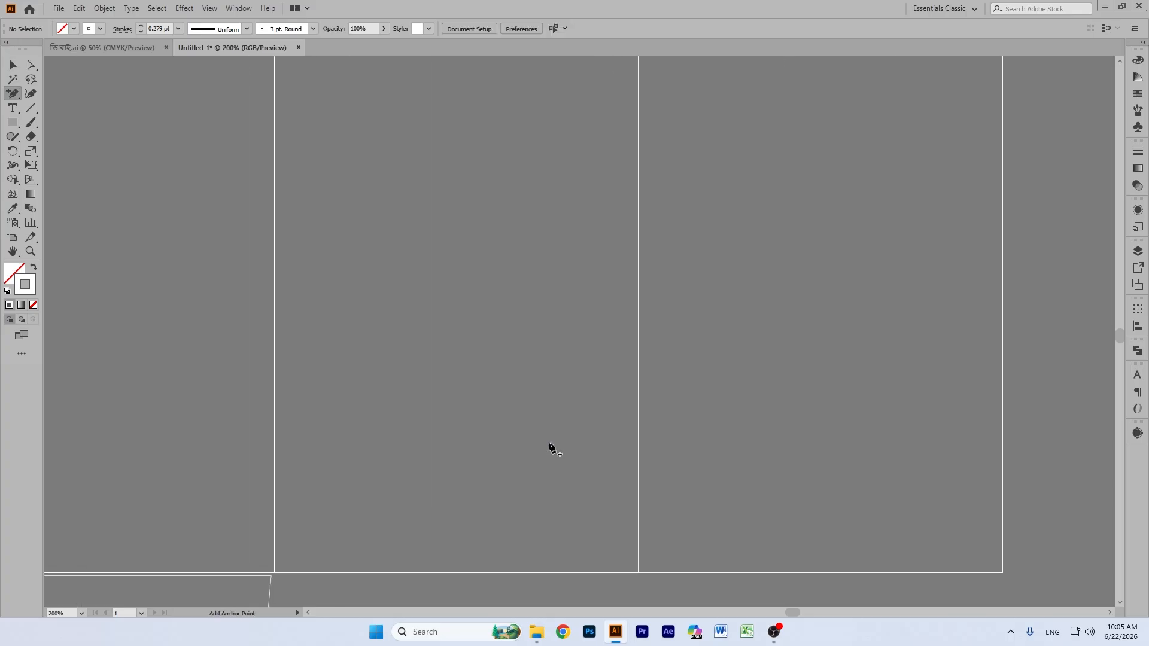
left_click(13, 251)
left_click_drag(542, 313, 603, 258)
scroll(603, 257, "down", 5)
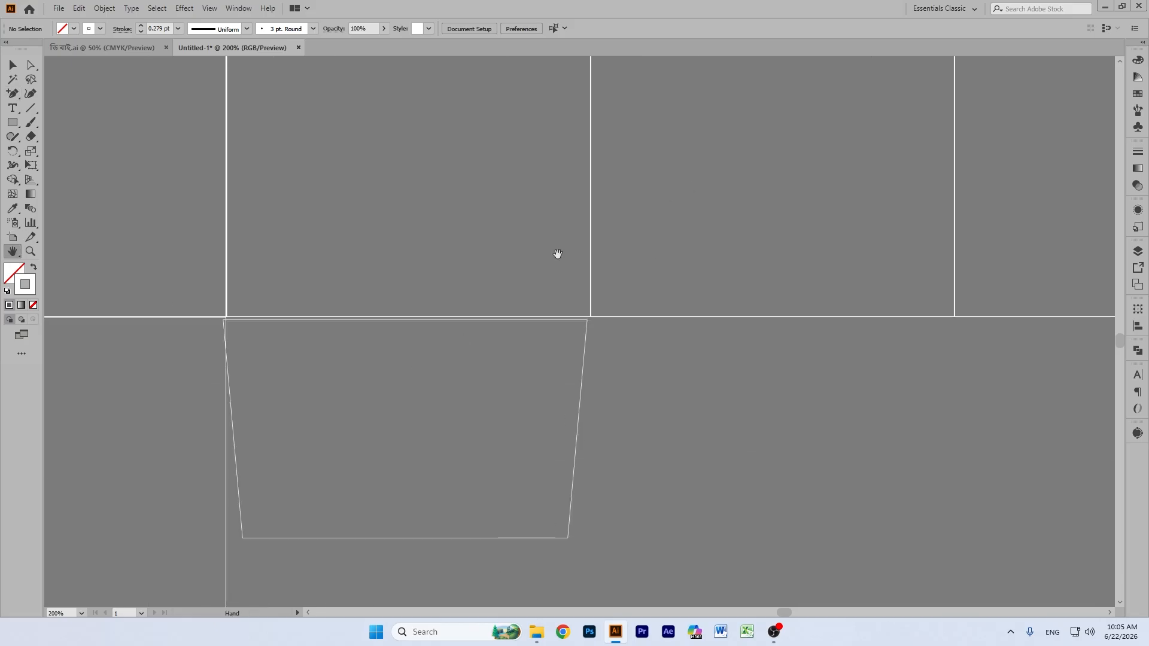
left_click(14, 63)
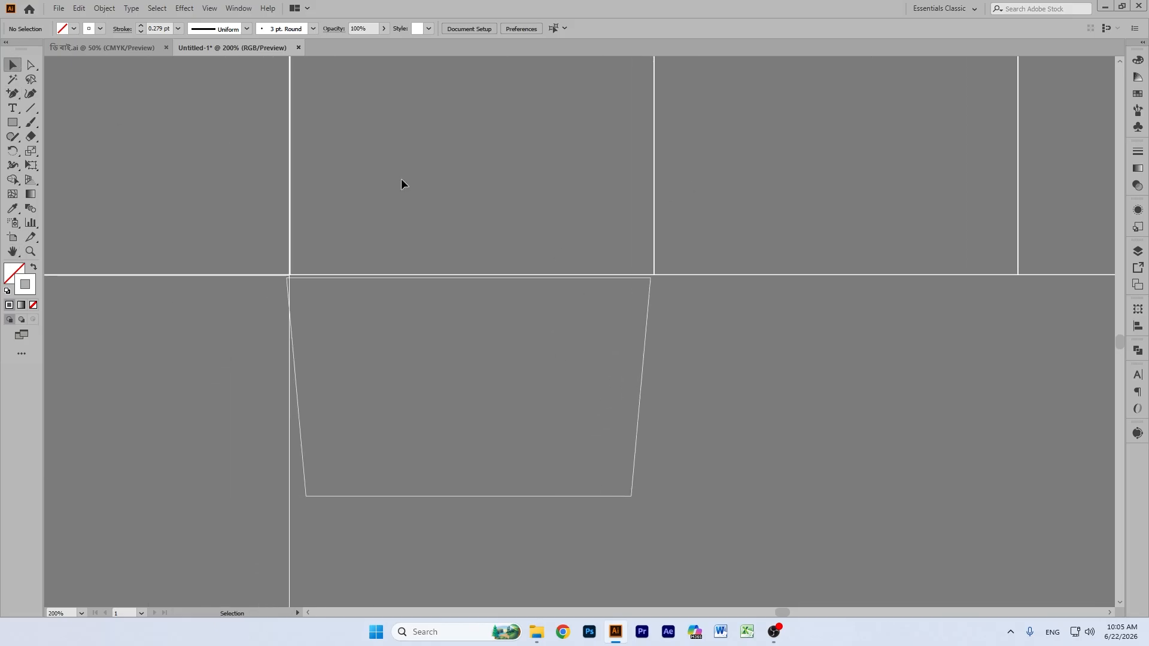
left_click(476, 388)
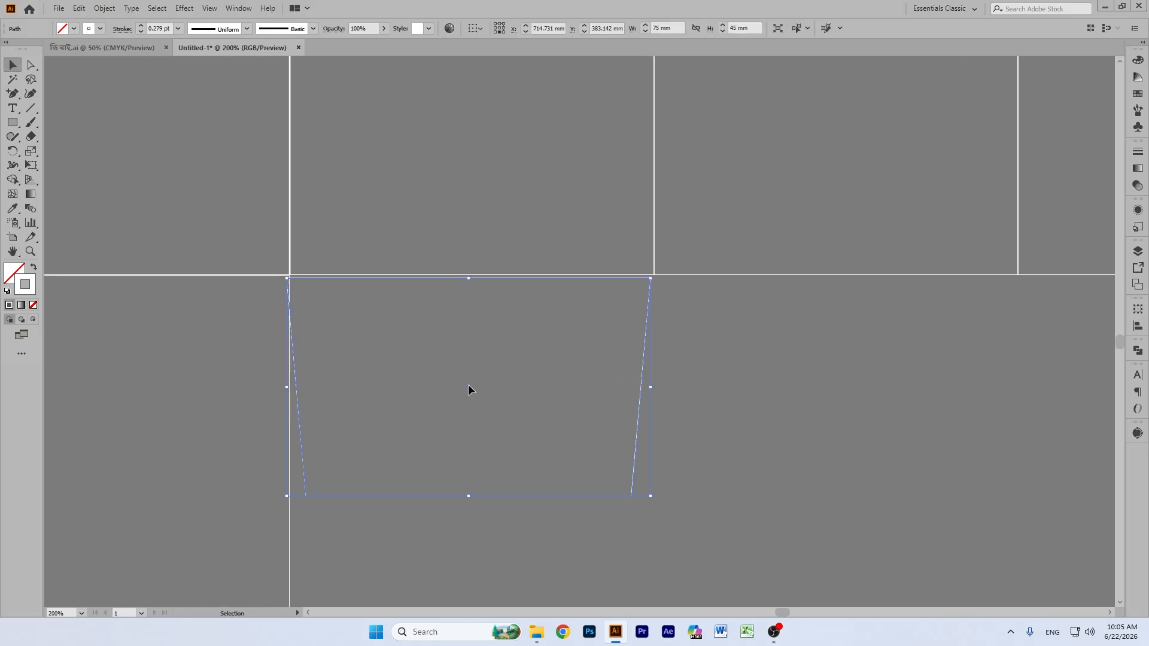
left_click(473, 383)
left_click(463, 391)
left_click_drag(468, 388, 476, 389)
left_click(843, 402)
Step: Duplicate the dust flap above the fourth panel and place the copy below that panel
left_click(13, 251)
left_click_drag(750, 331, 648, 387)
key("ctrl+minus")
key("ctrl+minus")
key("ctrl+minus")
left_click_drag(529, 236, 512, 272)
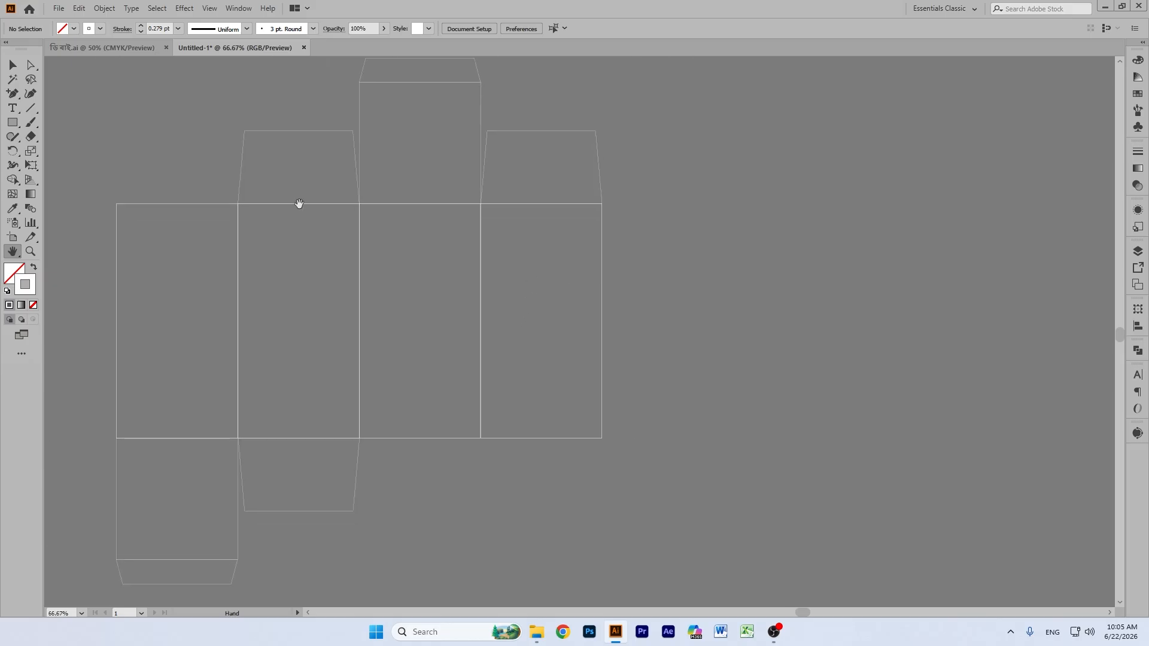
key("v")
left_click(583, 131)
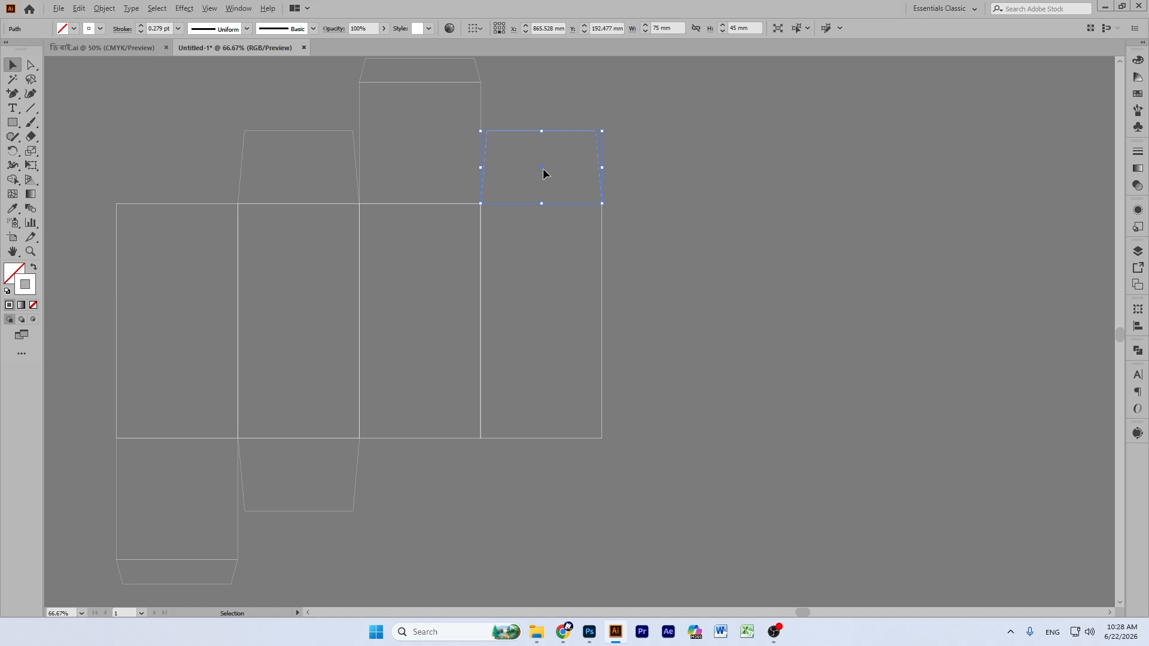
left_click(602, 215, "shift")
left_click(569, 103)
left_click(562, 131)
left_click_drag(542, 169, 534, 520)
scroll(601, 457, "down", 3)
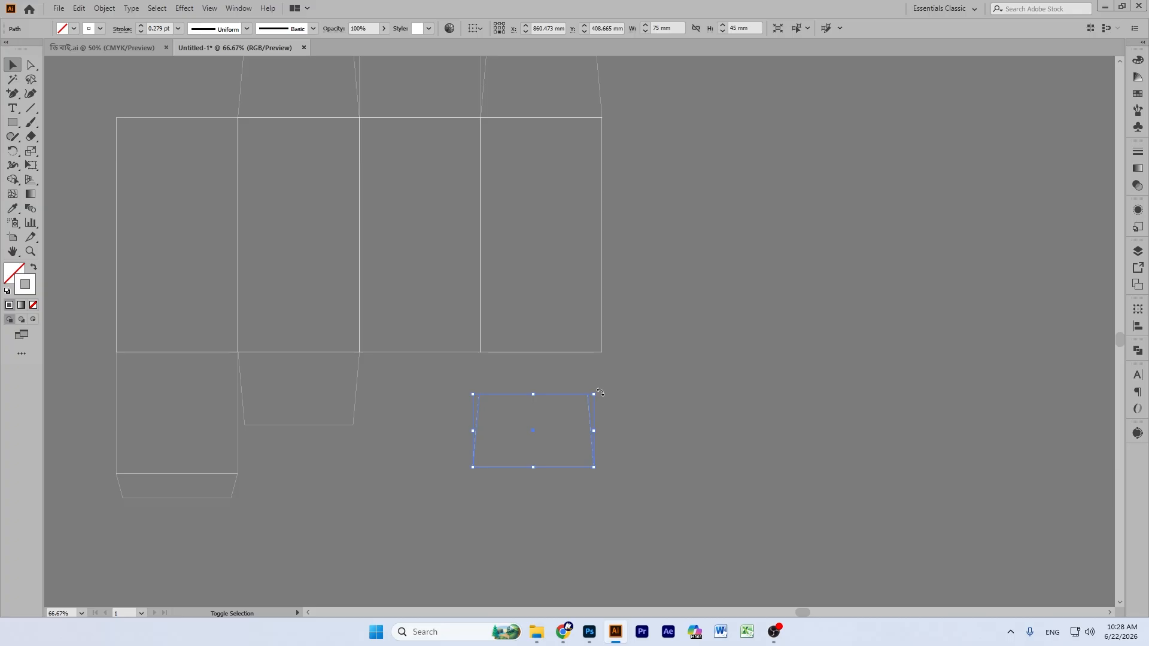
Step: Turn the new dust flap copy upside down and move it up to the fourth panel's lower edge
left_click_drag(600, 392, 417, 464)
left_click(745, 361)
left_click_drag(529, 496, 516, 433)
left_click_drag(532, 431, 540, 389)
Step: Snap the fourth panel's inverted dust flap so its wide edge matches the panel's lower corners
key("ctrl+equal")
scroll(720, 407, "up", 3)
left_click(889, 327)
left_click_drag(198, 415, 581, 439)
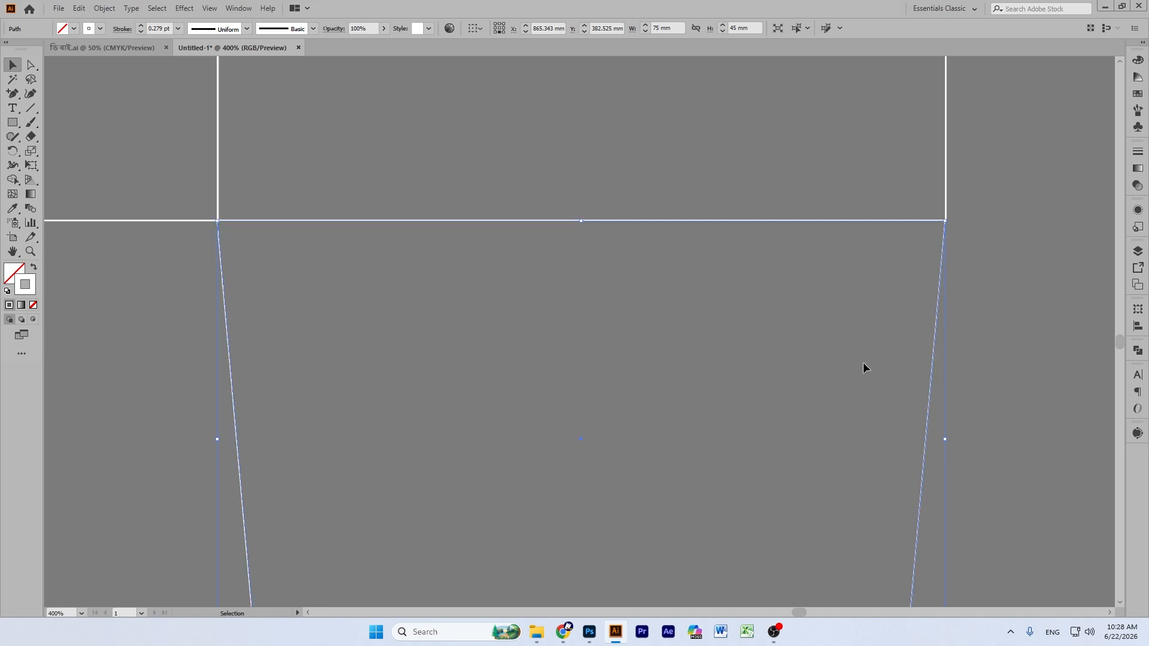
left_click(966, 327)
Step: Duplicate the first panel against its left edge and set the copy's reference point to the middle of its right edge
left_click(12, 251)
left_click_drag(1009, 398, 572, 405)
key("ctrl+minus")
key("ctrl+minus")
key("ctrl+minus")
key("ctrl+minus")
left_click_drag(537, 216, 704, 359)
key("ctrl+minus")
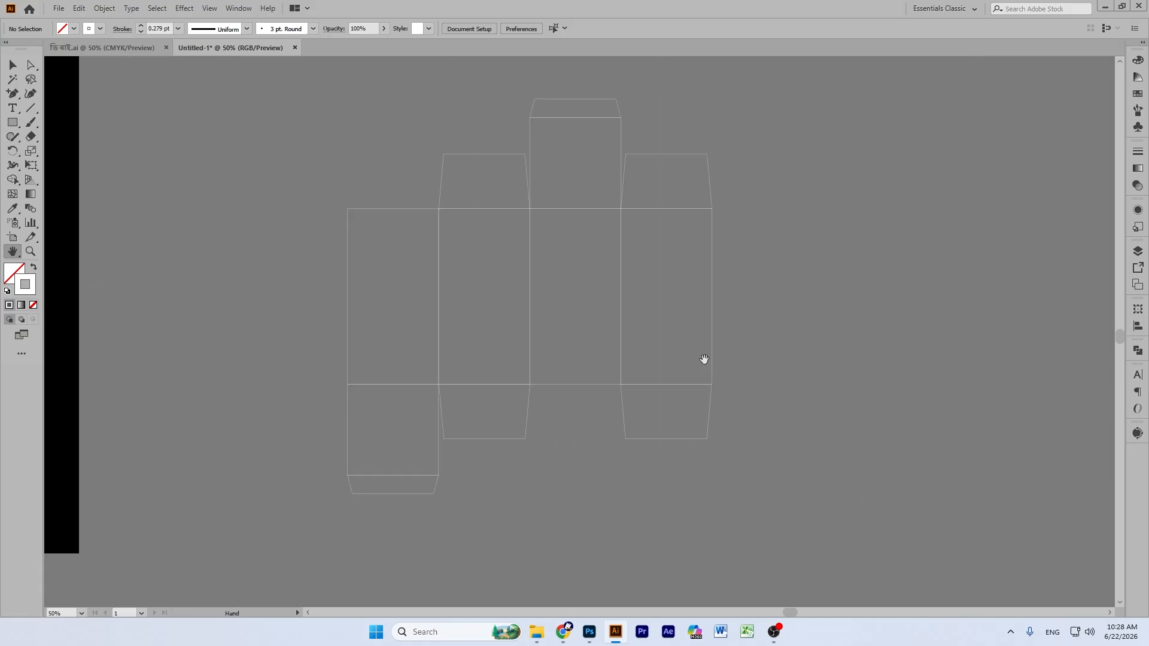
left_click(13, 65)
left_click(347, 251)
left_click(351, 194)
left_click(368, 276)
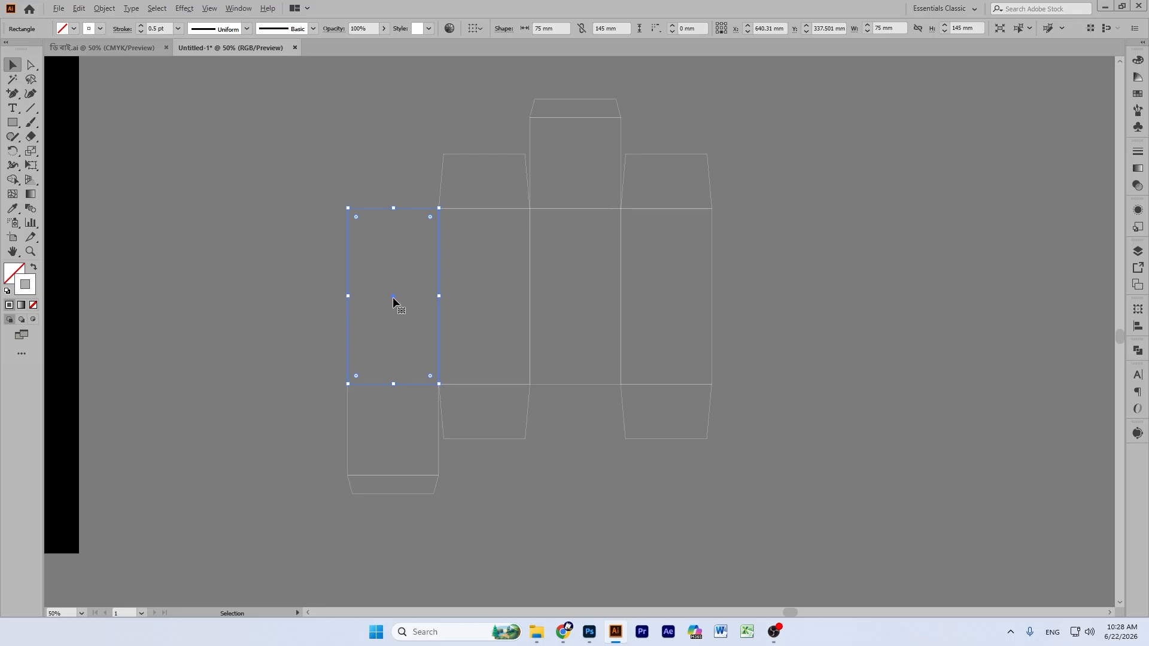
left_click_drag(393, 295, 303, 296)
left_click(335, 160)
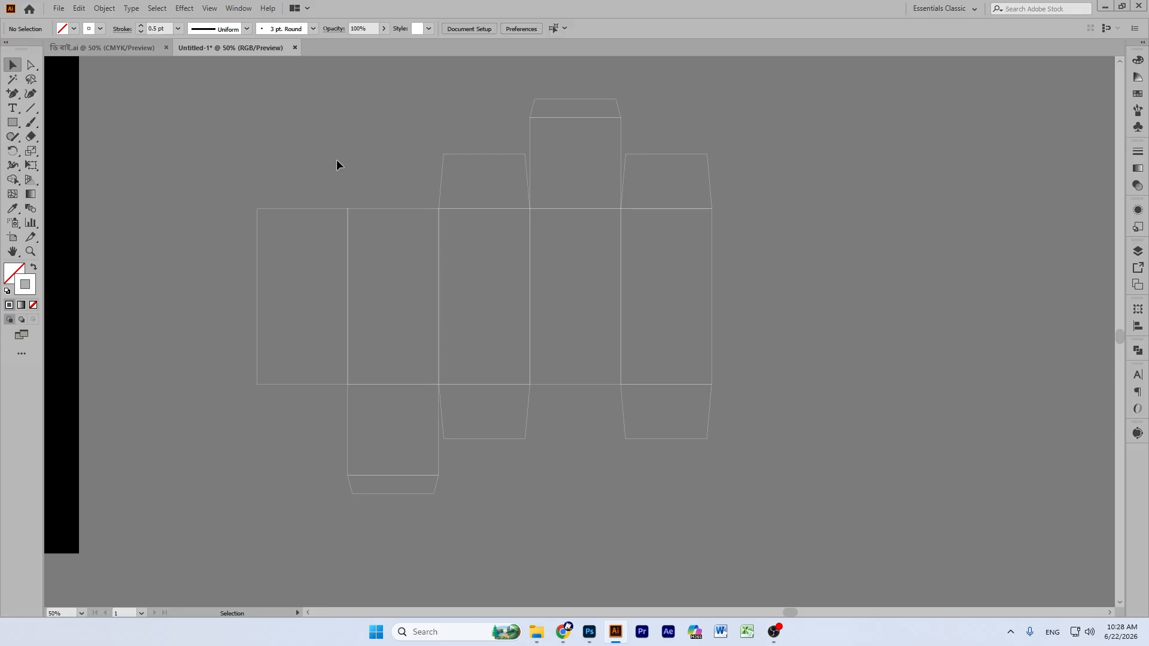
left_click(313, 207)
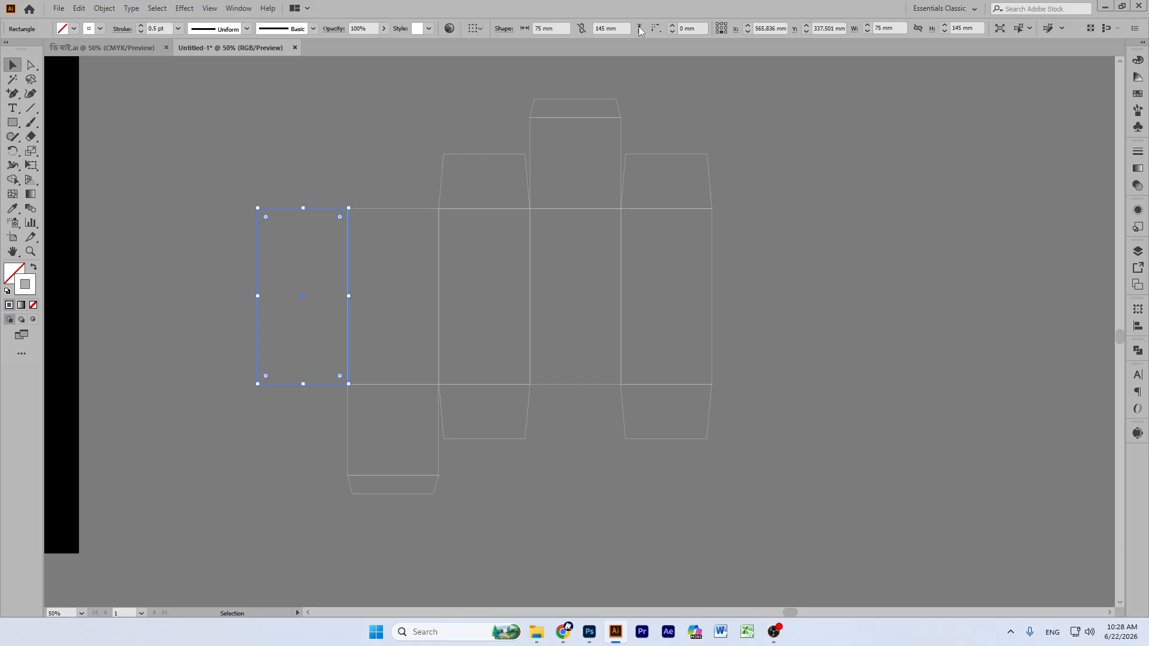
left_click(722, 28)
double_click(961, 28)
type("15")
key("Return")
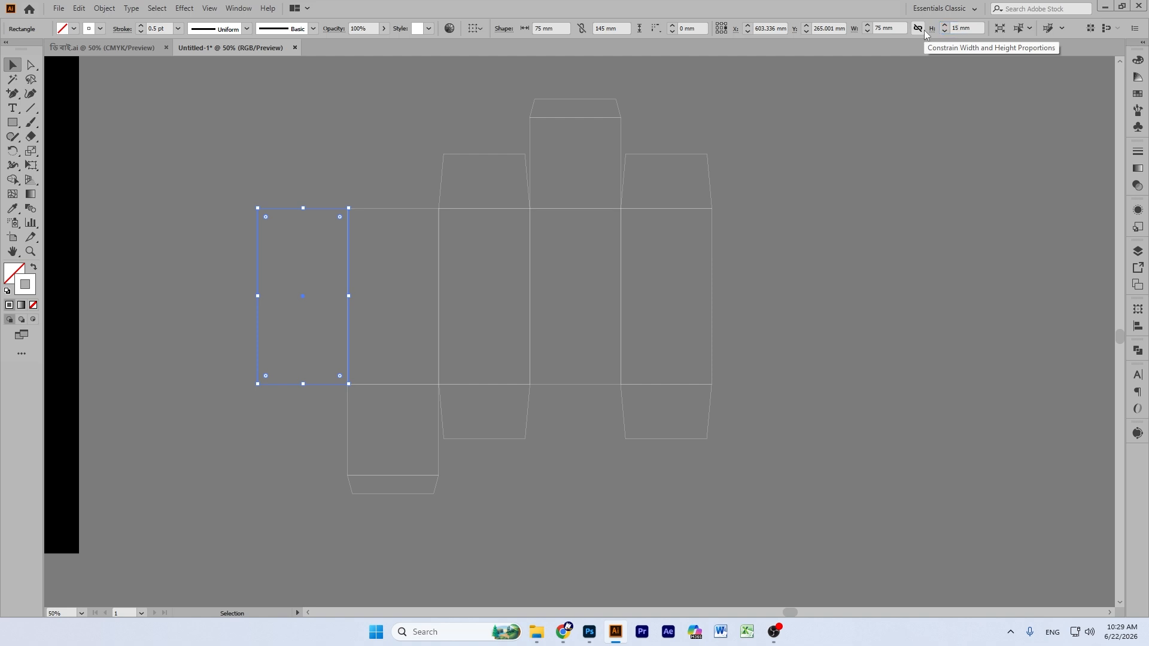
key("ctrl+z")
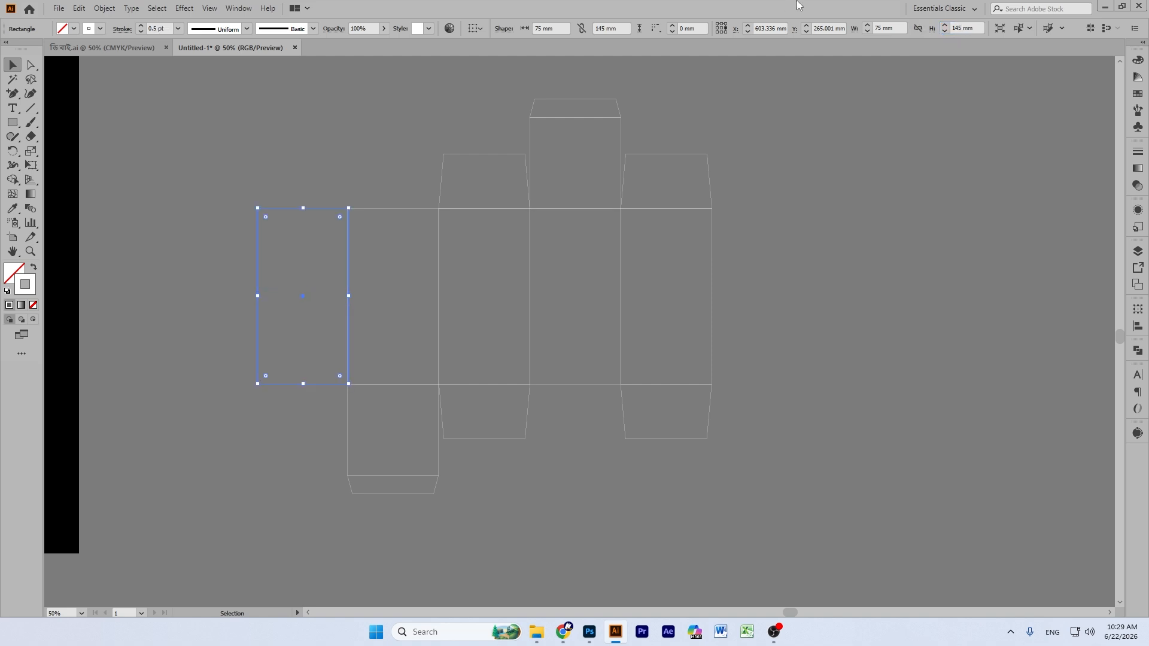
Step: Set the copied panel's width to 15 mm to form the narrow glue flap
double_click(881, 26)
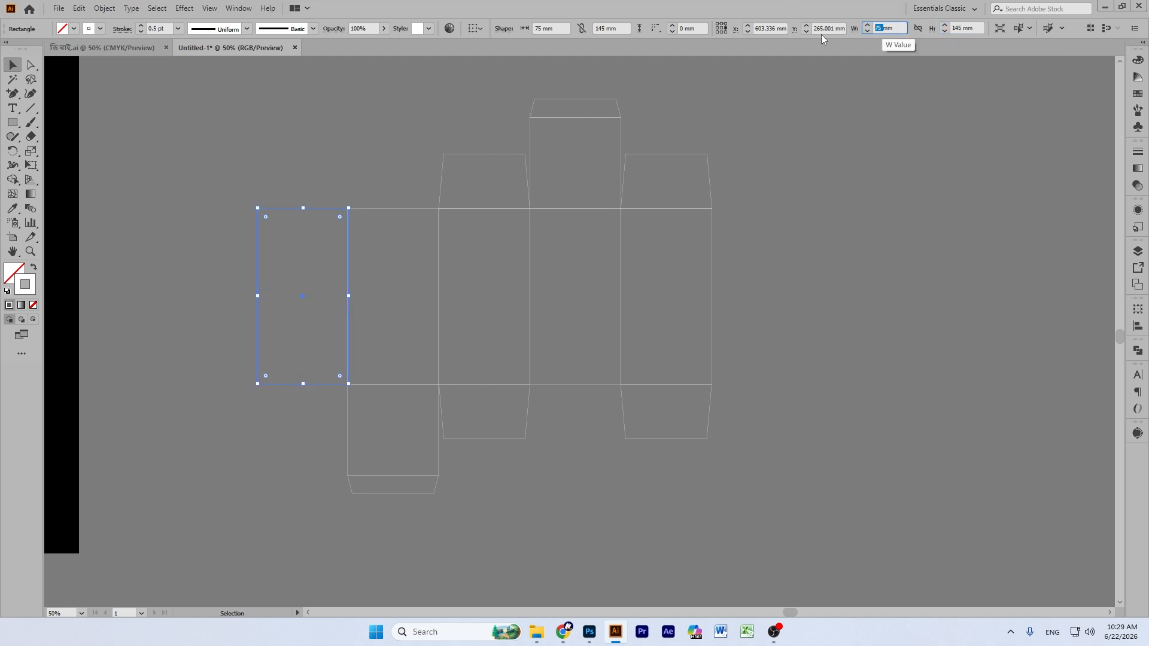
type("15")
key("Return")
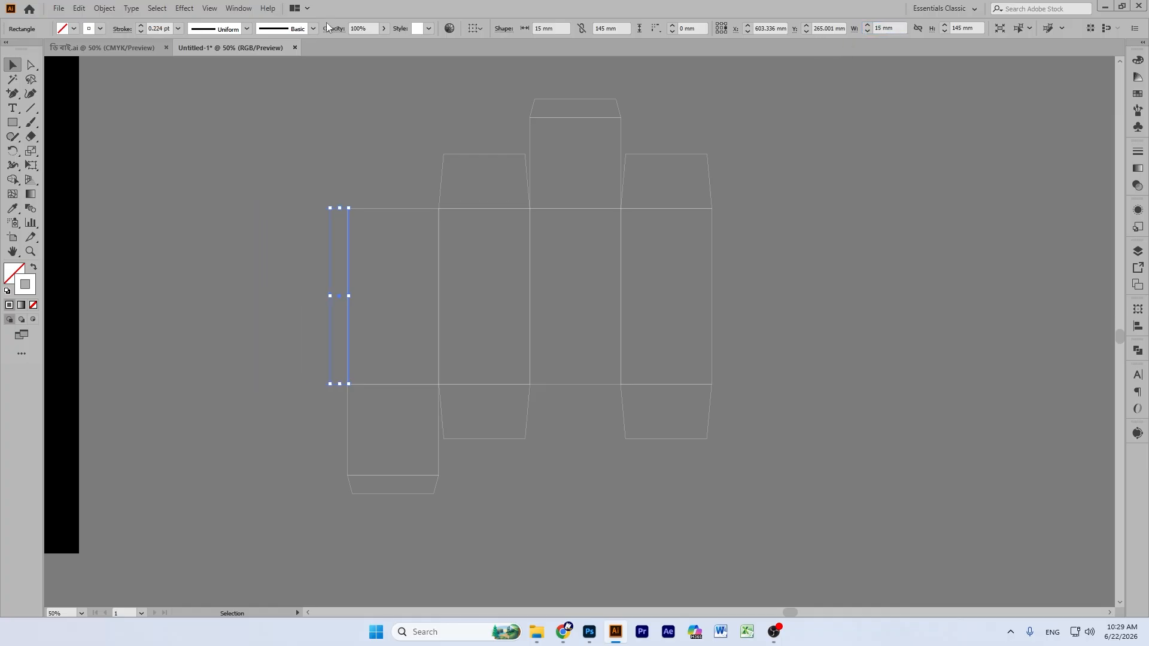
Step: Move the 15 mm glue flap outward so its inner edge sits beside the first panel's left edge without overlapping
left_click(354, 167)
key("ctrl+plus")
key("ctrl+plus")
key("ctrl+plus")
key("ctrl+plus")
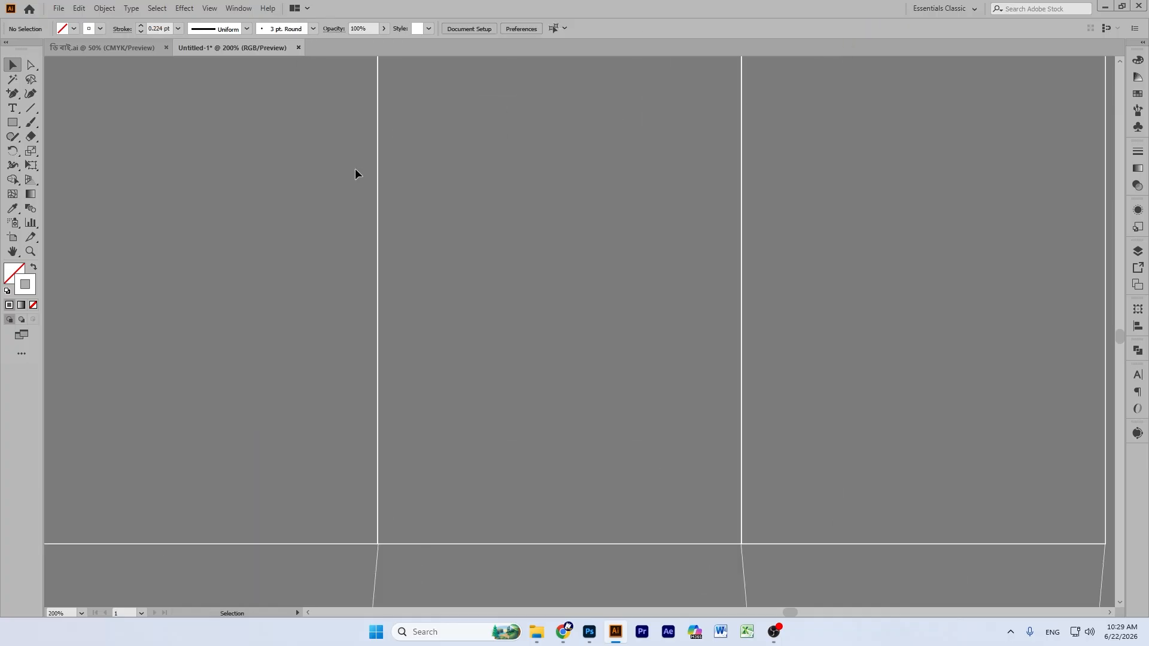
left_click(13, 251)
left_click_drag(315, 280, 496, 352)
scroll(520, 356, "up", 4)
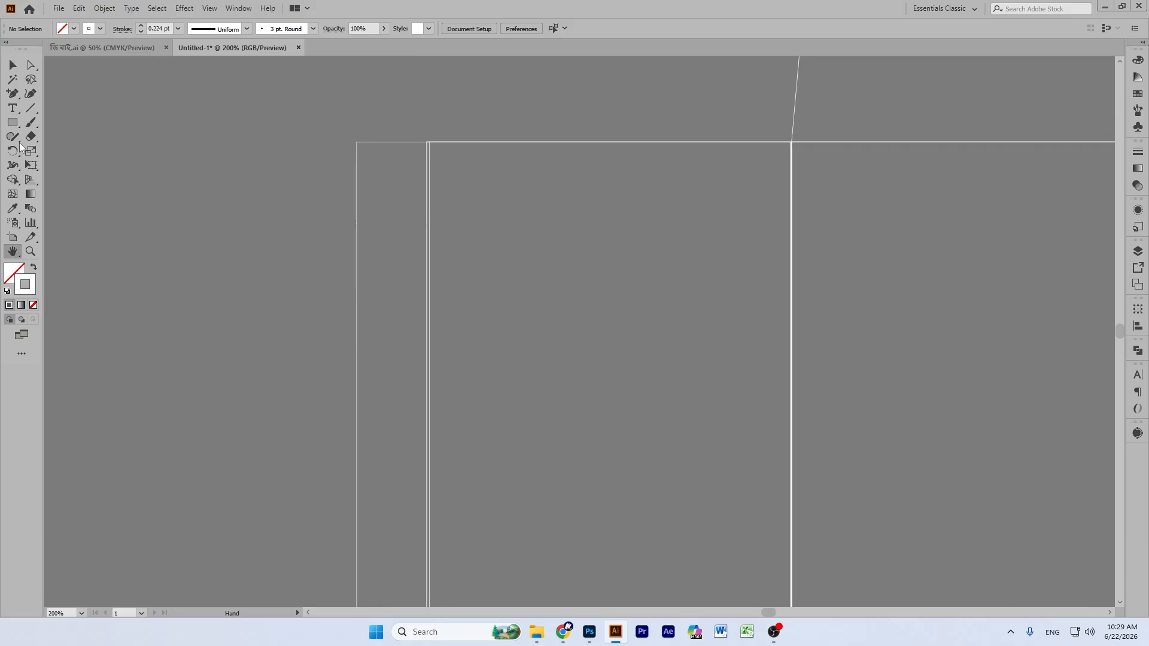
left_click(13, 65)
left_click(379, 233)
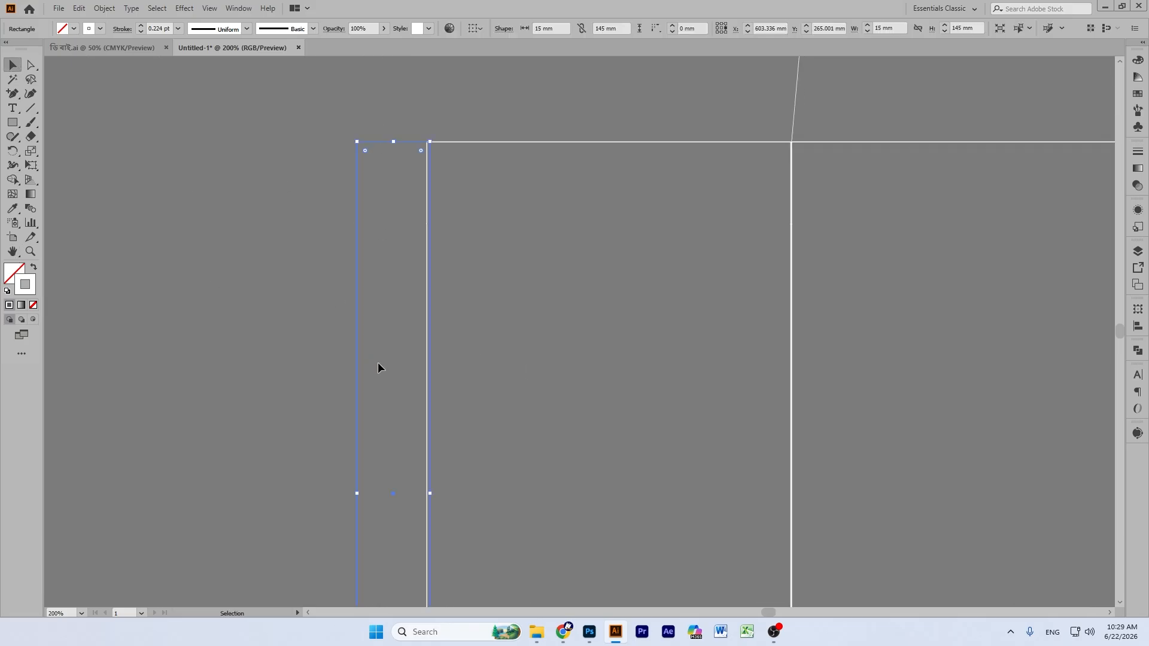
left_click_drag(394, 493, 386, 497)
left_click(291, 285)
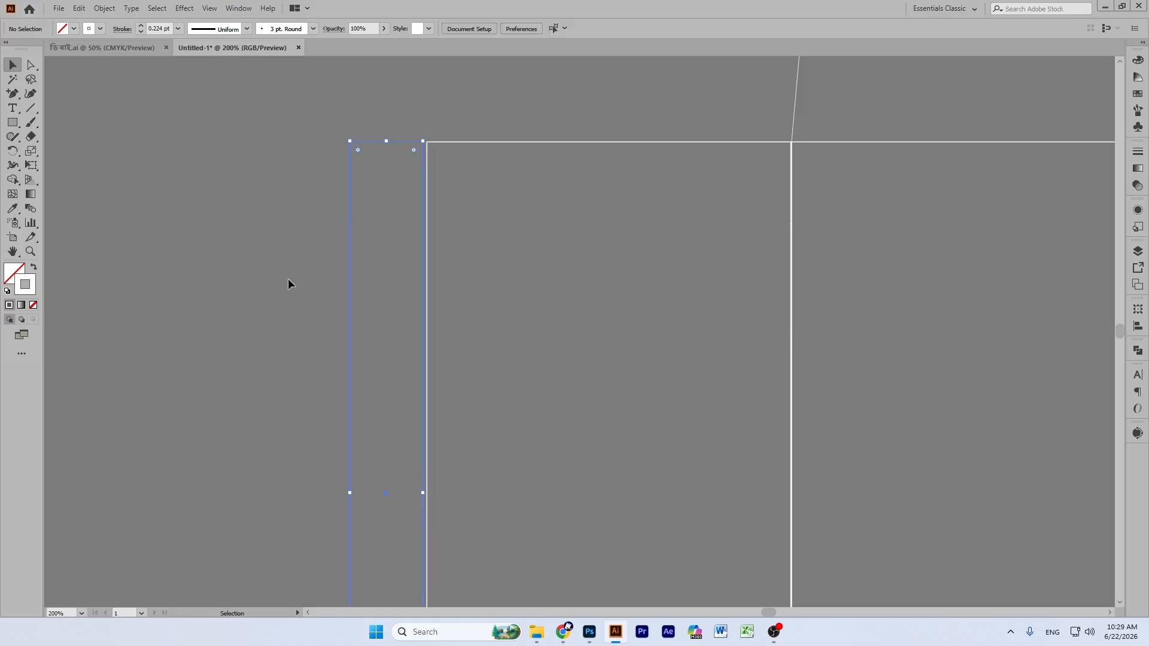
left_click(388, 491)
left_click_drag(385, 494, 390, 499)
left_click(283, 408)
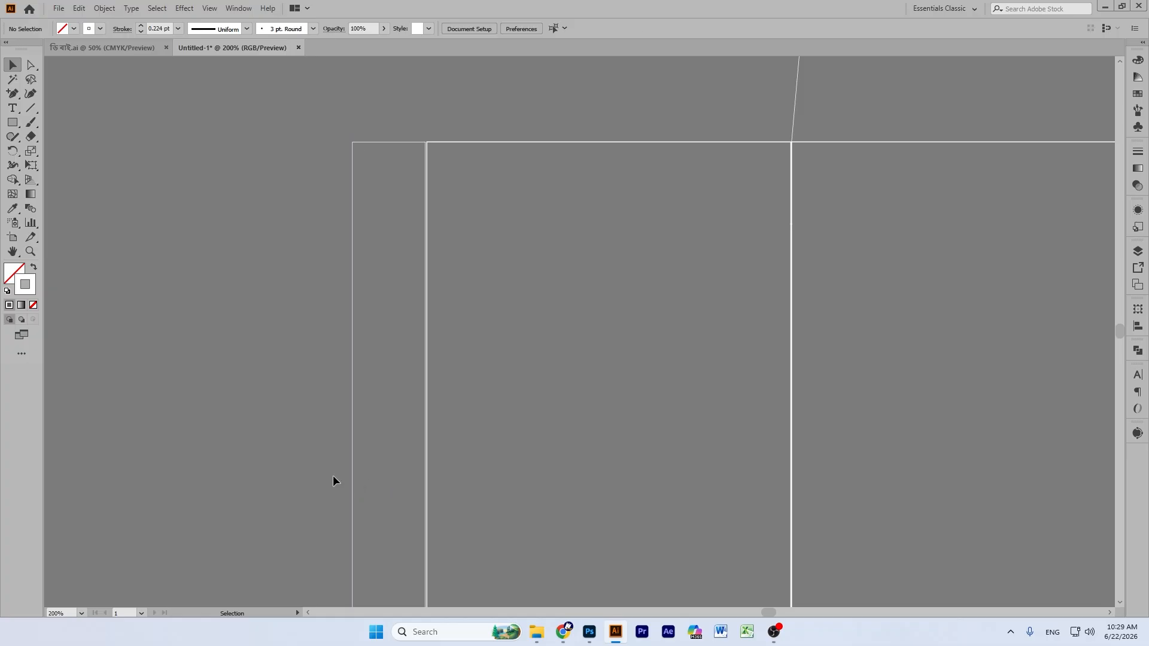
Step: Examine the seam between the glue flap and the first panel up close in outline view
key("ctrl")
key("ctrl+y")
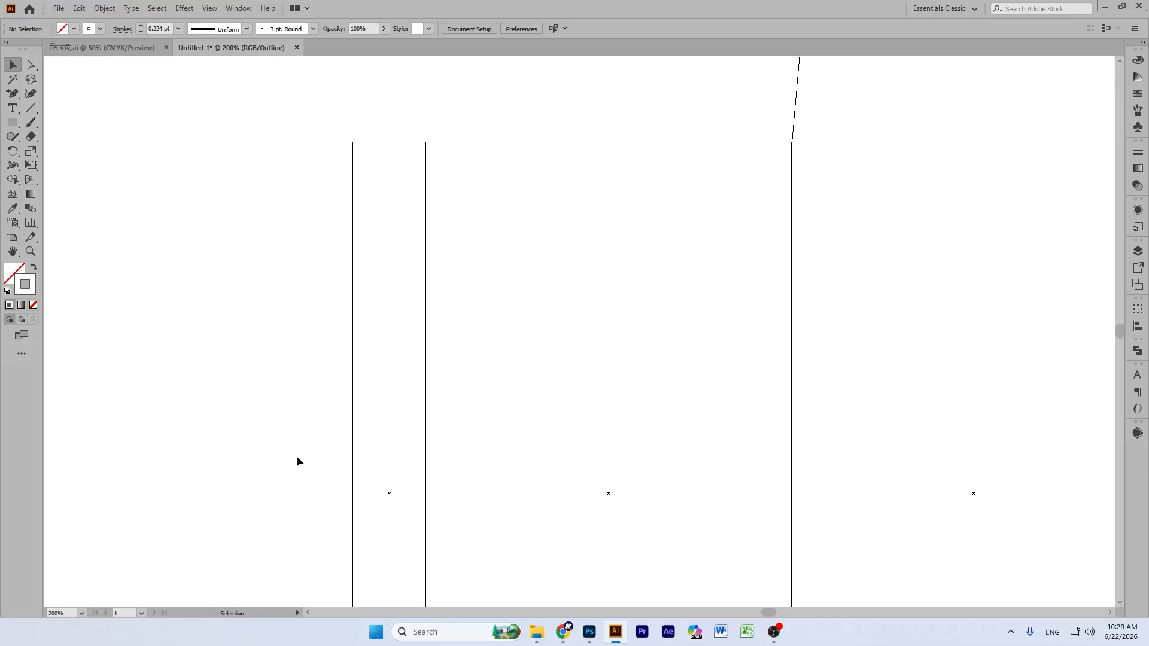
key("ctrl+equal")
key("ctrl+equal")
key("ctrl+equal")
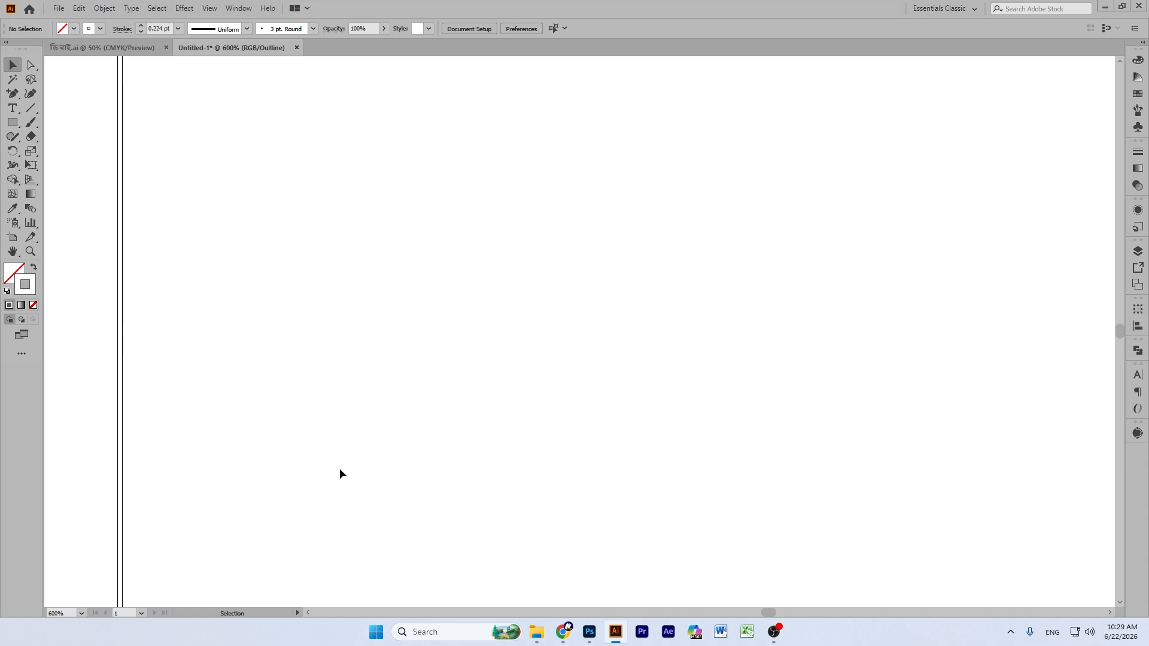
left_click(12, 251)
left_click_drag(397, 359, 618, 411)
left_click(12, 64)
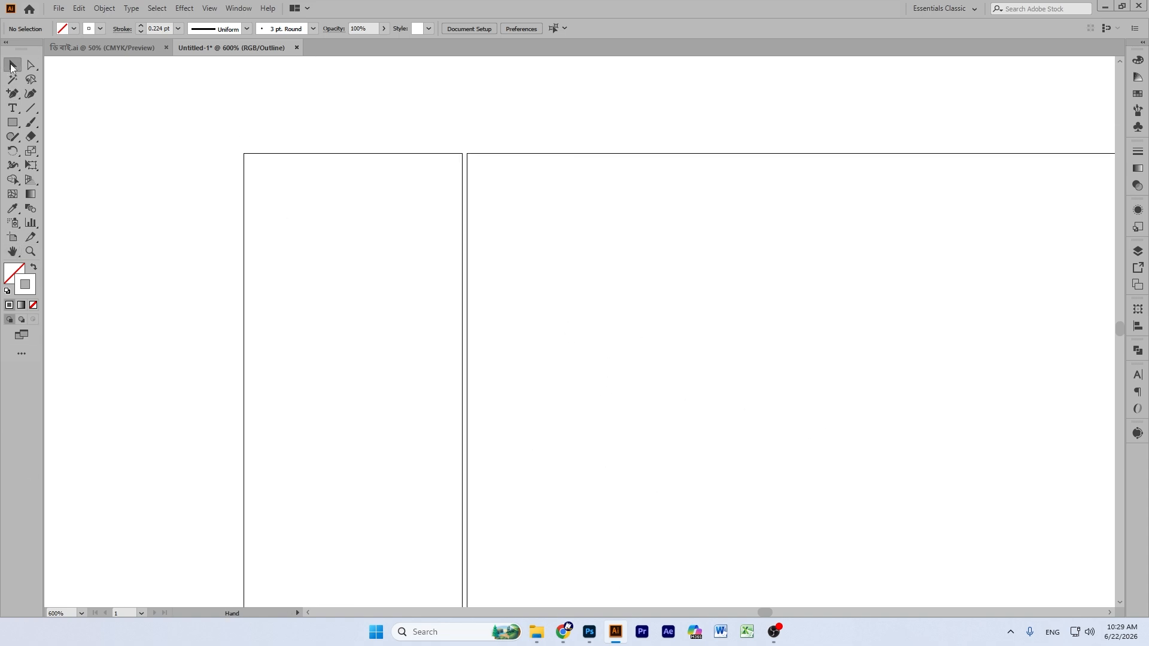
Step: Snap the glue flap's inner edge exactly onto the first panel's left edge
left_click_drag(384, 110, 390, 533)
scroll(400, 490, "down", 3)
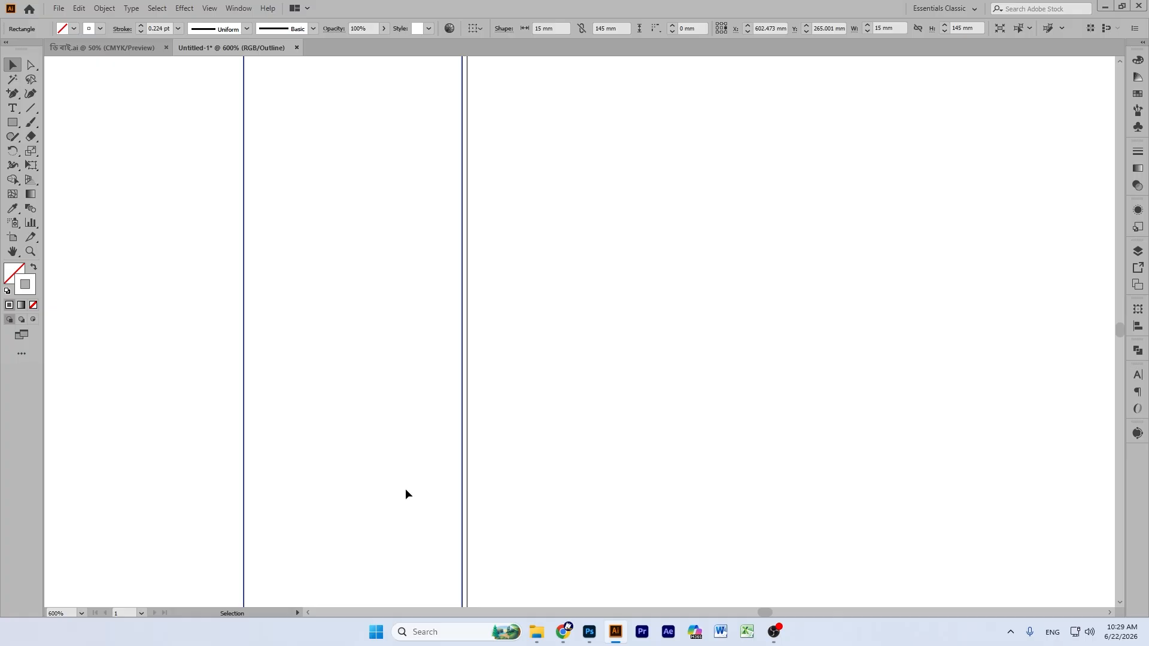
left_click(382, 487)
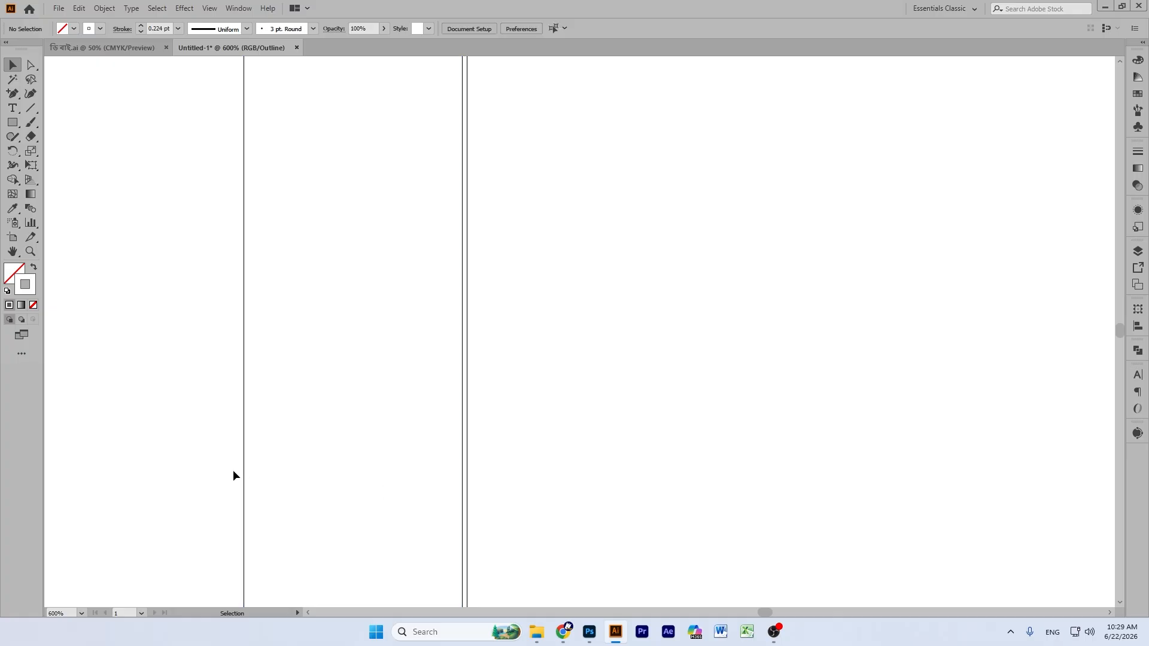
left_click_drag(250, 476, 248, 473)
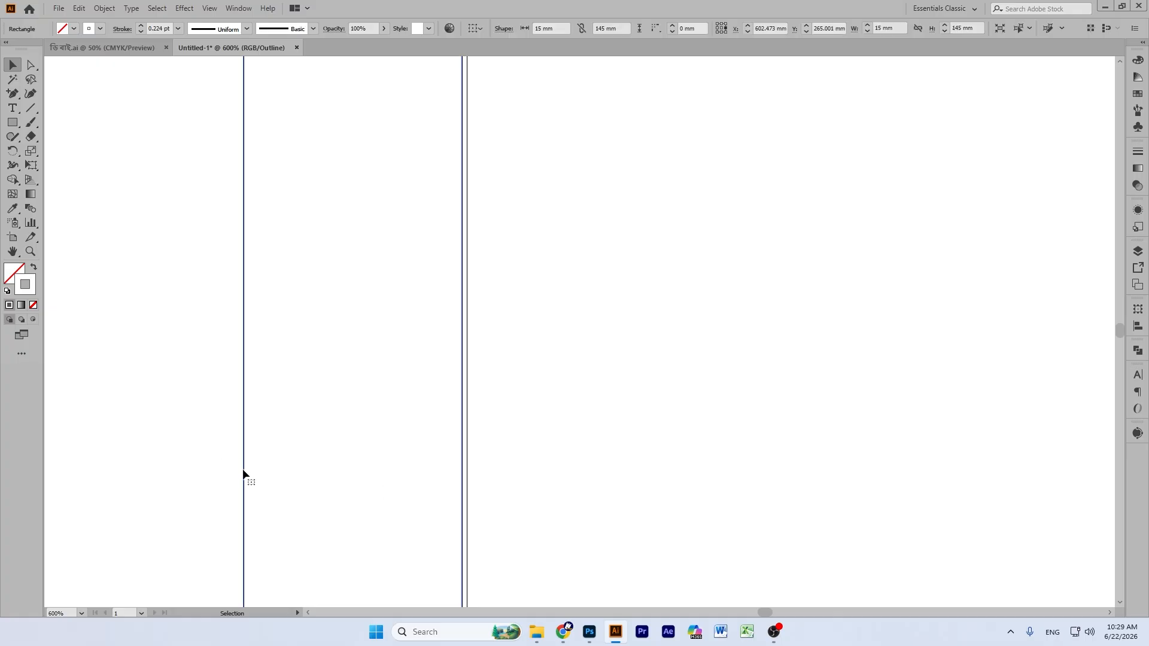
left_click(250, 469)
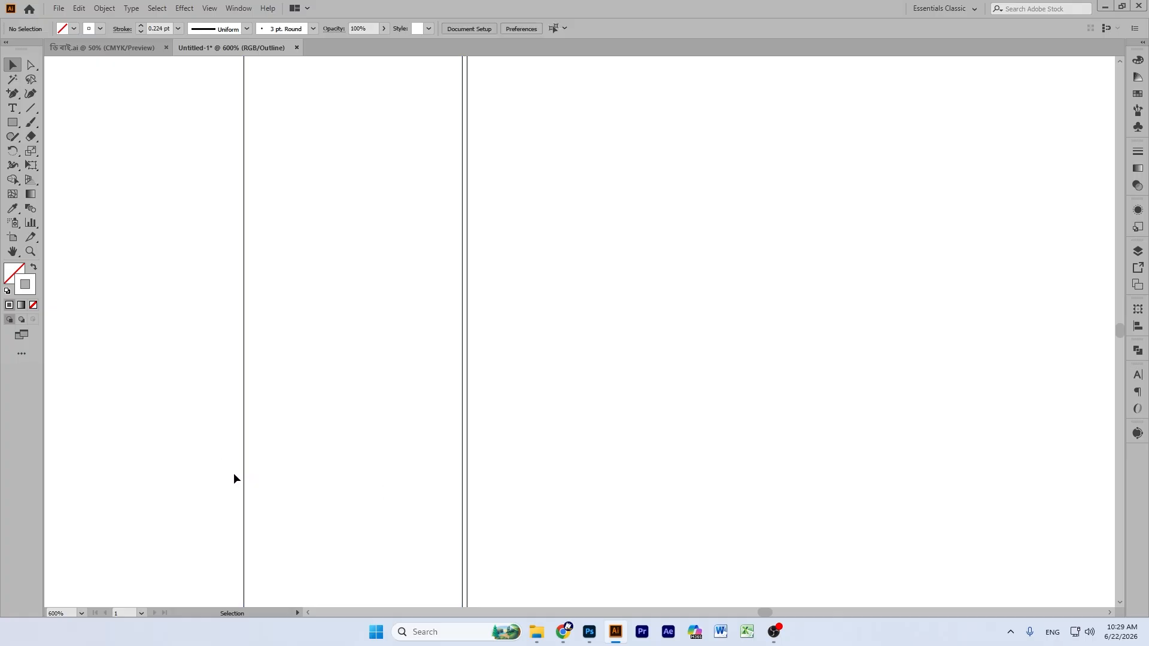
left_click_drag(210, 463, 280, 477)
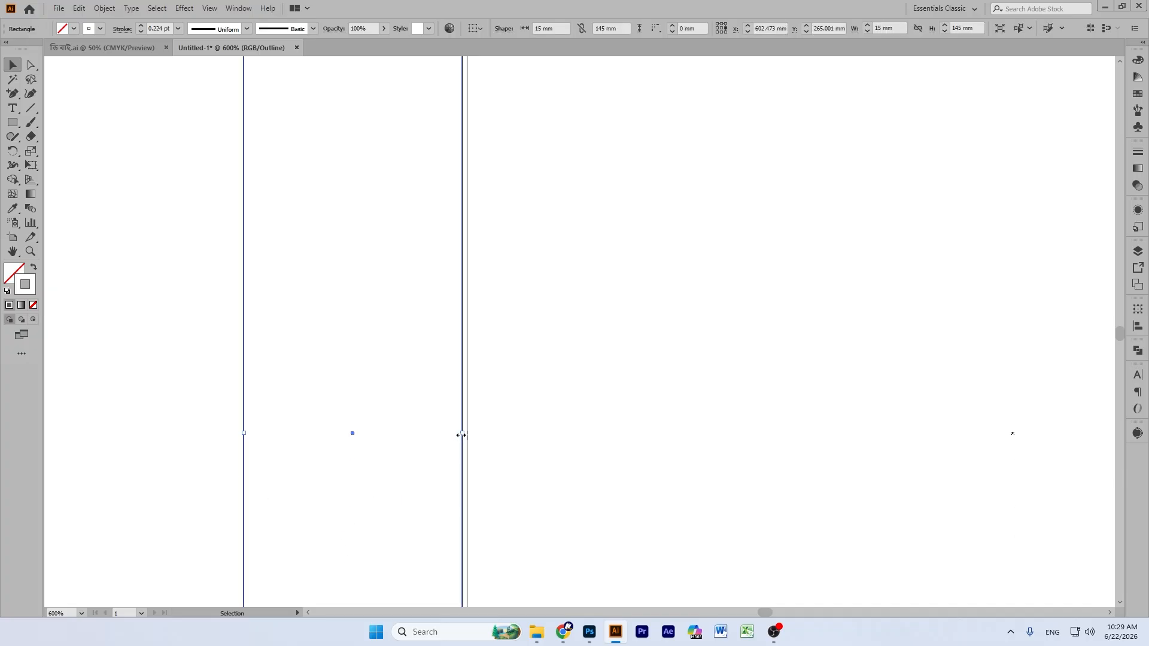
left_click_drag(351, 431, 352, 429)
left_click(253, 377)
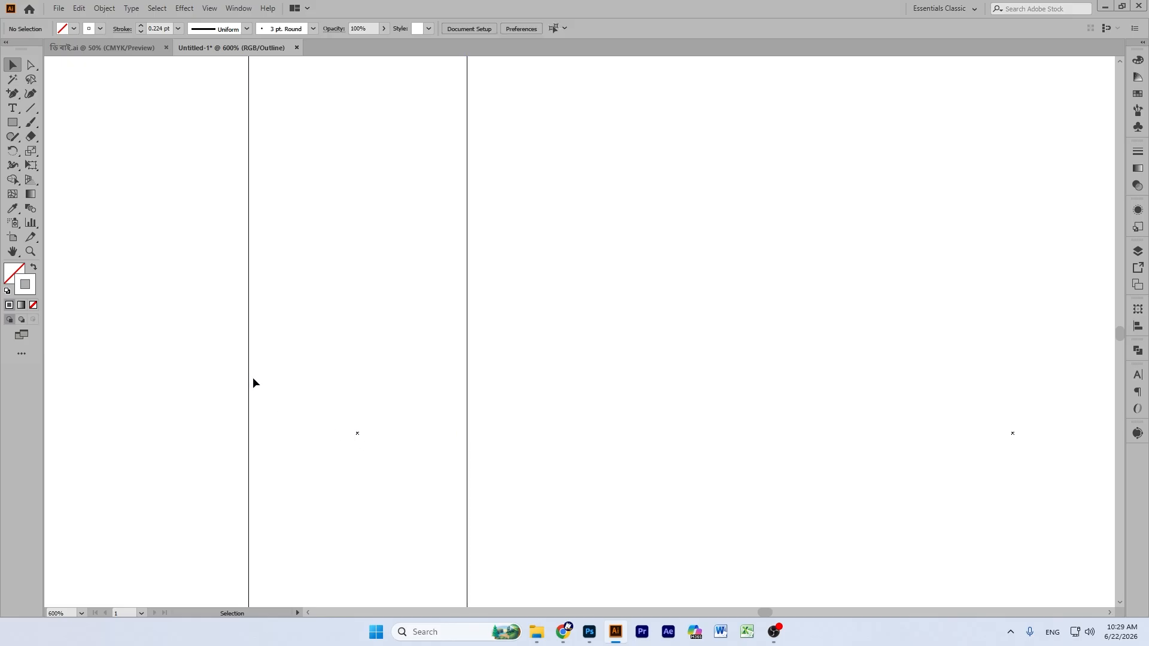
Step: Check the whole die-line in outline view and return the drawing to preview display
key("ctrl+minus")
key("ctrl+minus")
key("ctrl+minus")
key("minus")
key("ctrl+minus")
key("ctrl+minus")
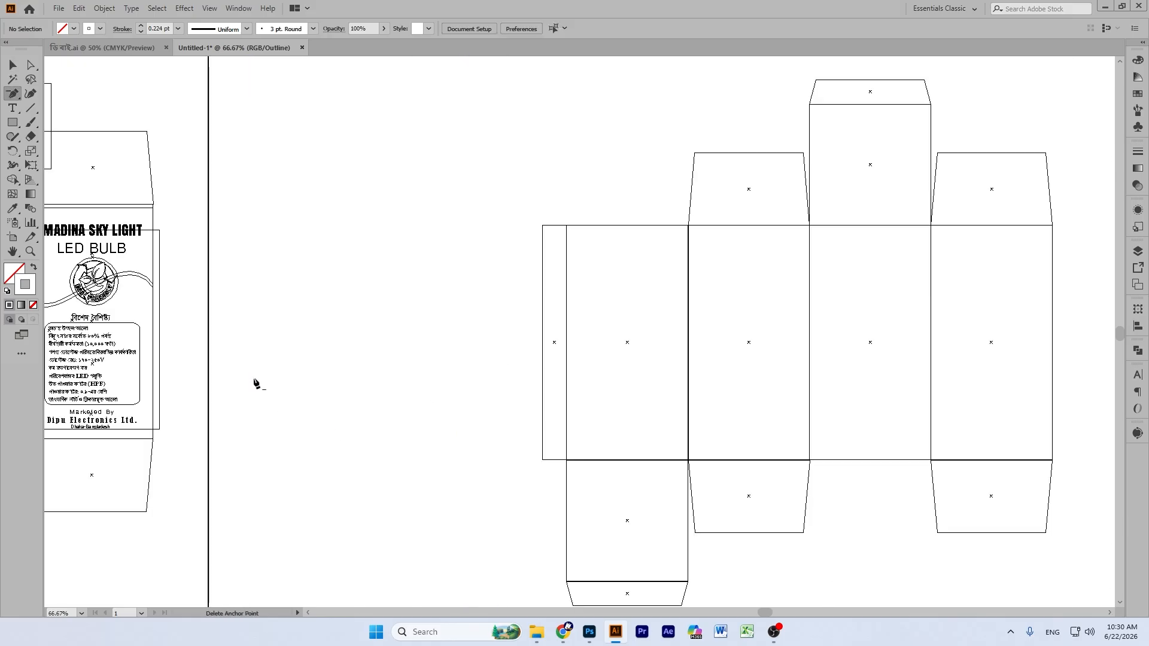
left_click(13, 251)
left_click_drag(762, 341, 575, 359)
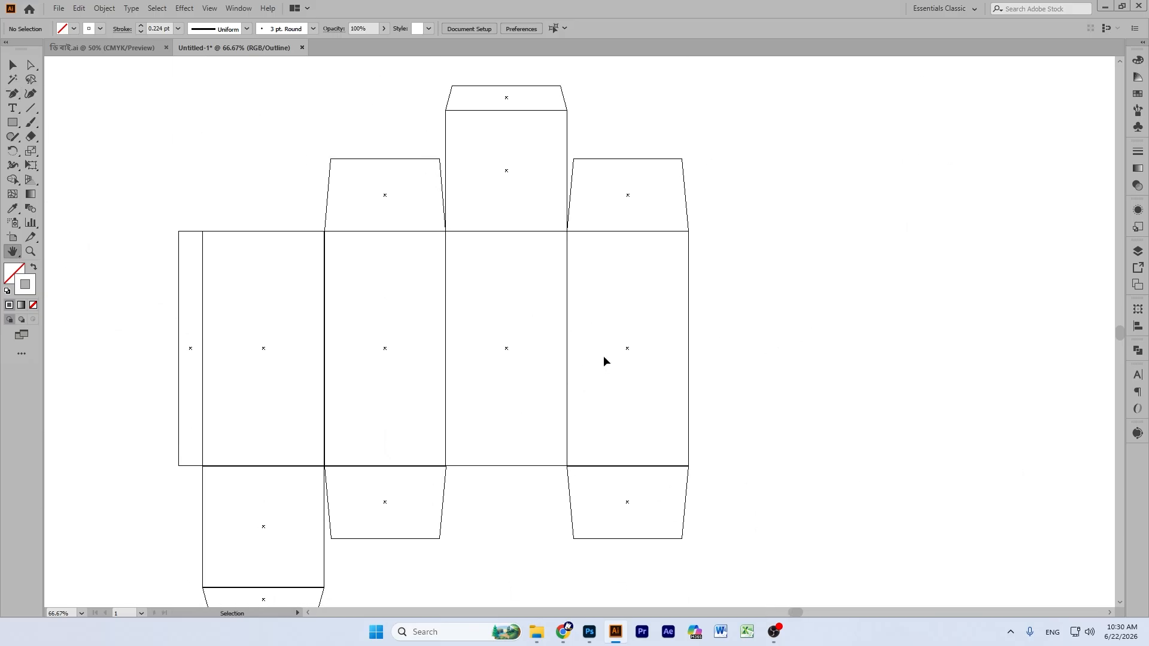
key("ctrl+y")
Step: Taper the glue flap by moving its outer upper corner down 4 mm and its outer lower corner up 4 mm
left_click(10, 62)
left_click(30, 64)
left_click(179, 231)
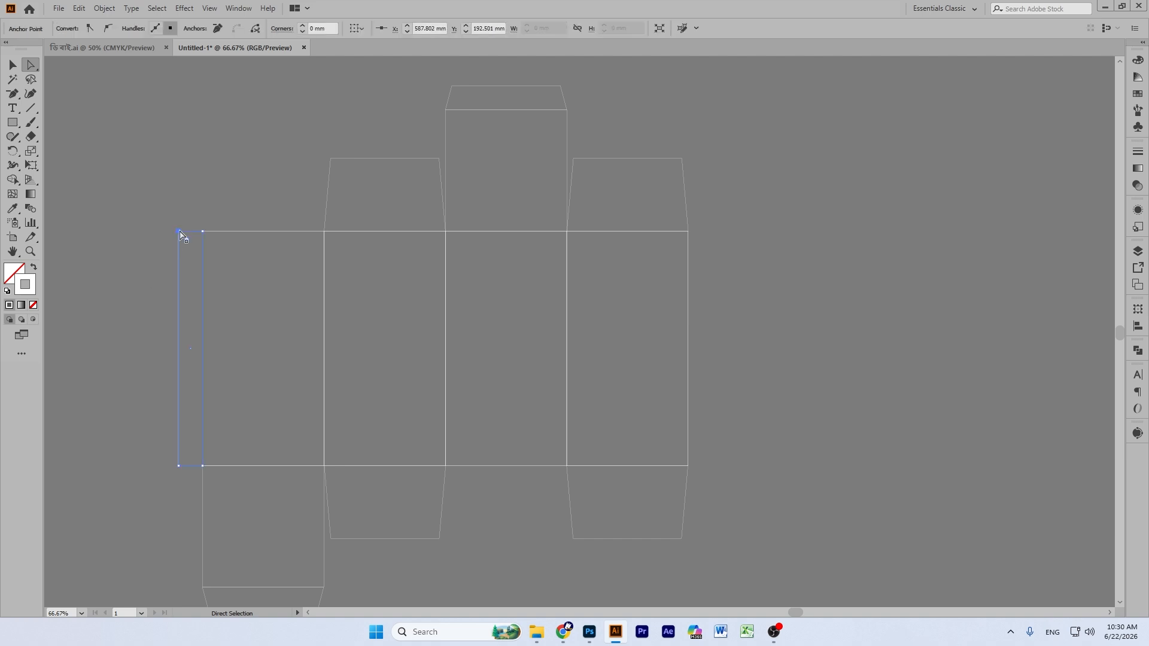
key("Down")
key("Down")
key("Down")
key("Down")
key("Up")
key("Up")
key("Up")
key("Up")
left_click(14, 62)
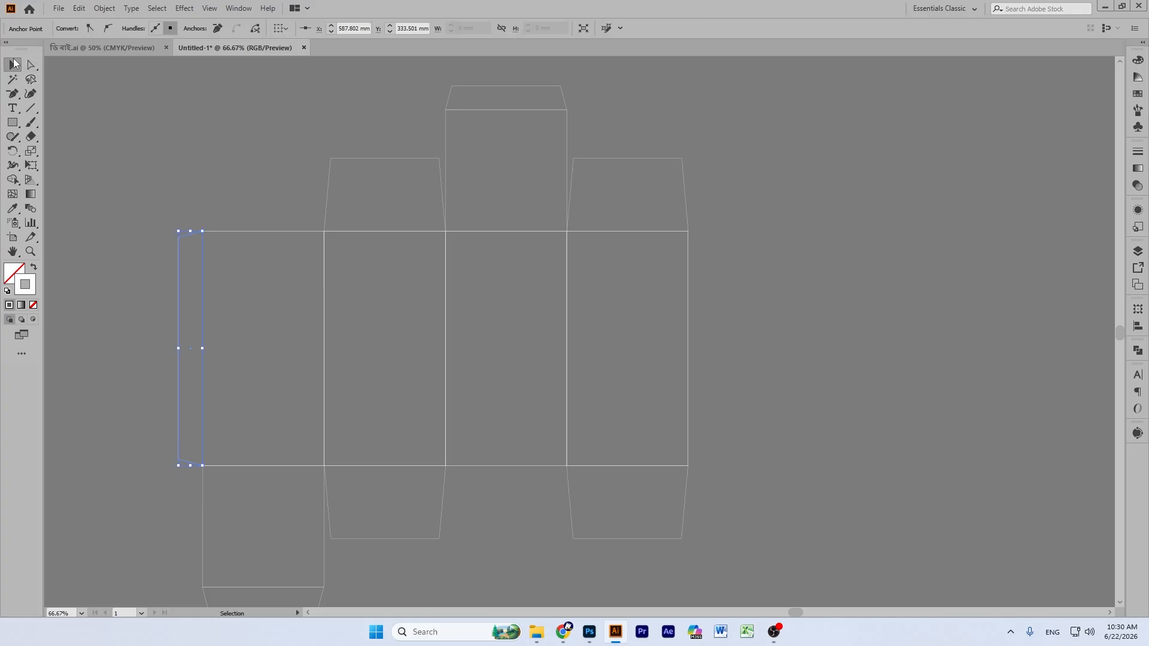
Step: Deselect the glue flap and examine the complete die-line
left_click(99, 110)
scroll(138, 134, "down", 8)
scroll(285, 141, "up", 5)
scroll(476, 177, "up", 2)
key("ctrl+minus")
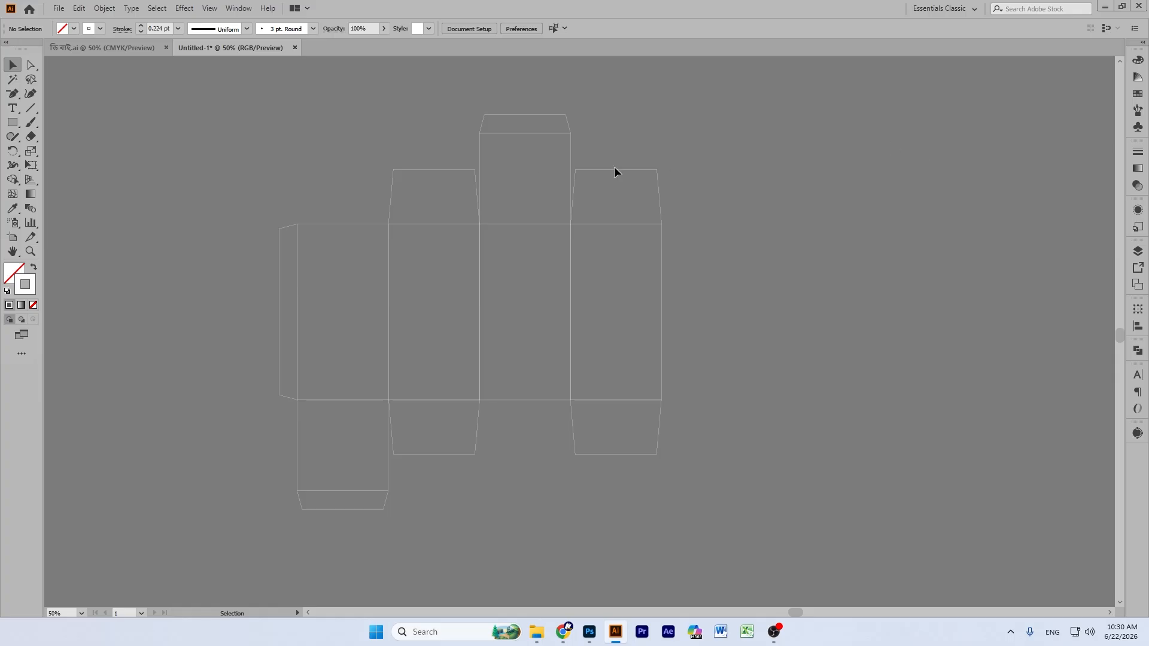
key("ctrl+a")
left_click(920, 307)
key("ctrl+a")
left_click(852, 220)
Step: Try to paste a copy of the whole die-line in front and convert it to guides
key("ctrl+a")
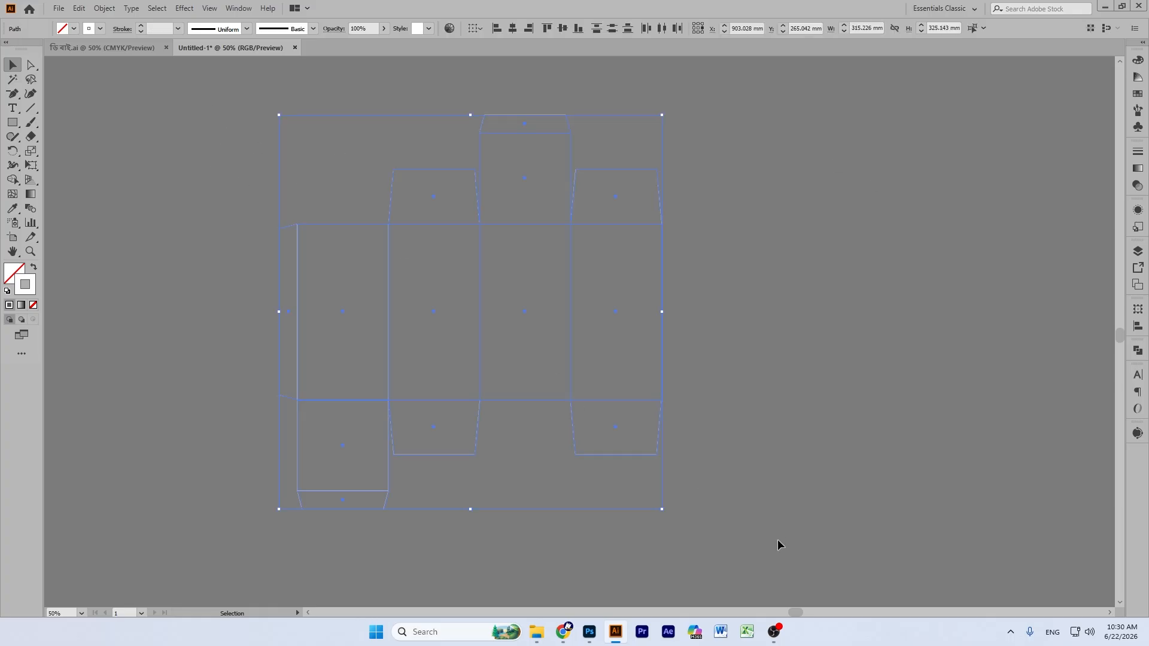
key("ctrl+v")
key("ctrl+z")
key("ctrl+f")
key("a")
right_click(512, 217)
left_click(596, 375)
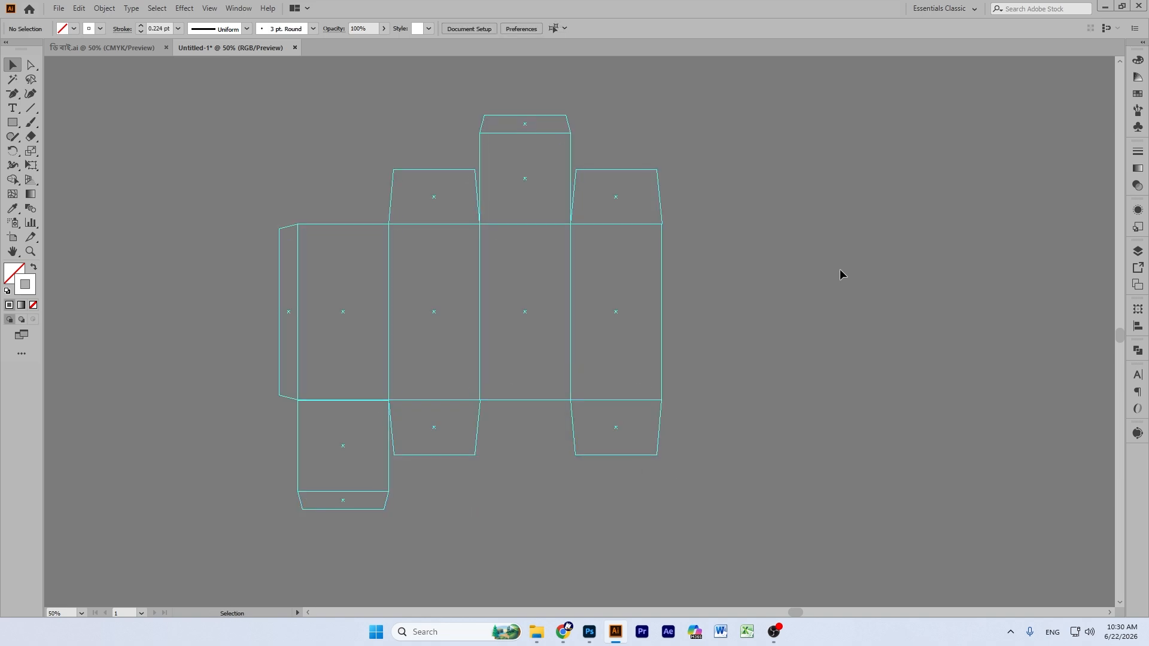
key("ctrl+a")
left_click(807, 244)
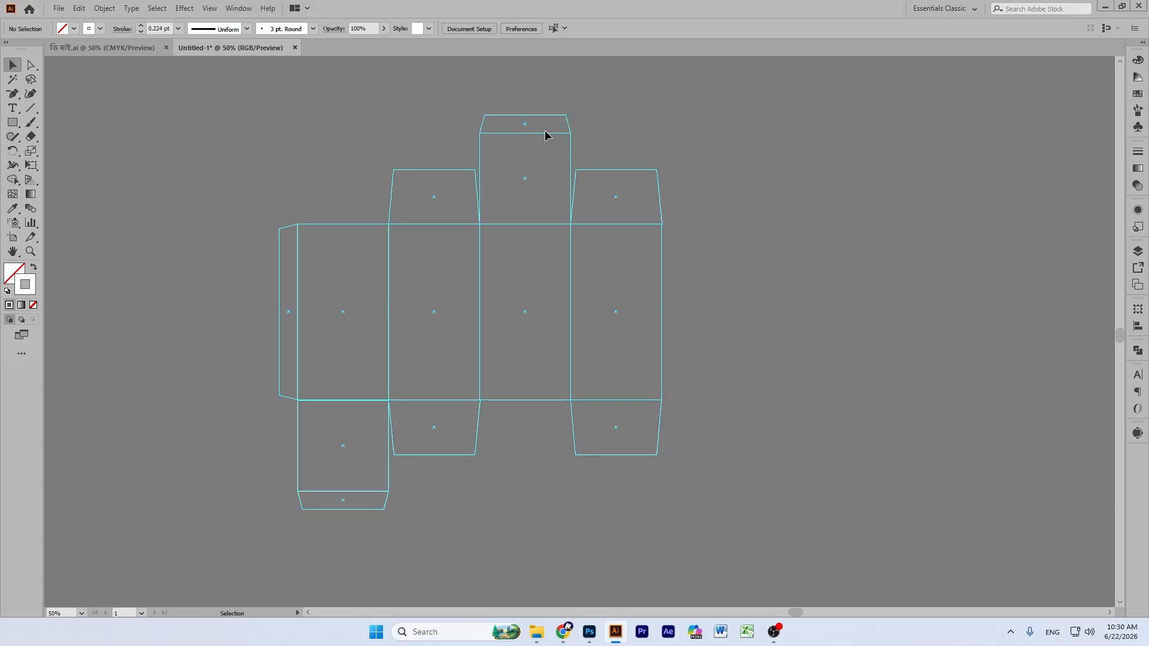
left_click(567, 123)
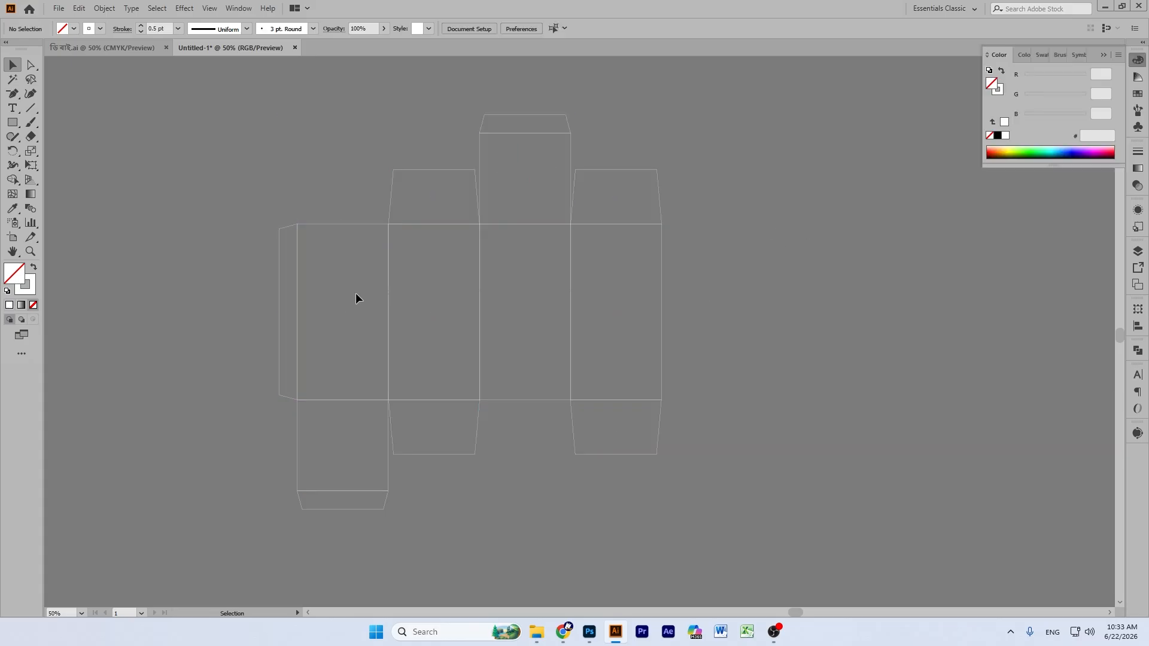
Step: Offset the paths of the four main panels by -3 mm with mitered joins to create inset frames
left_click(356, 293)
left_click(109, 10)
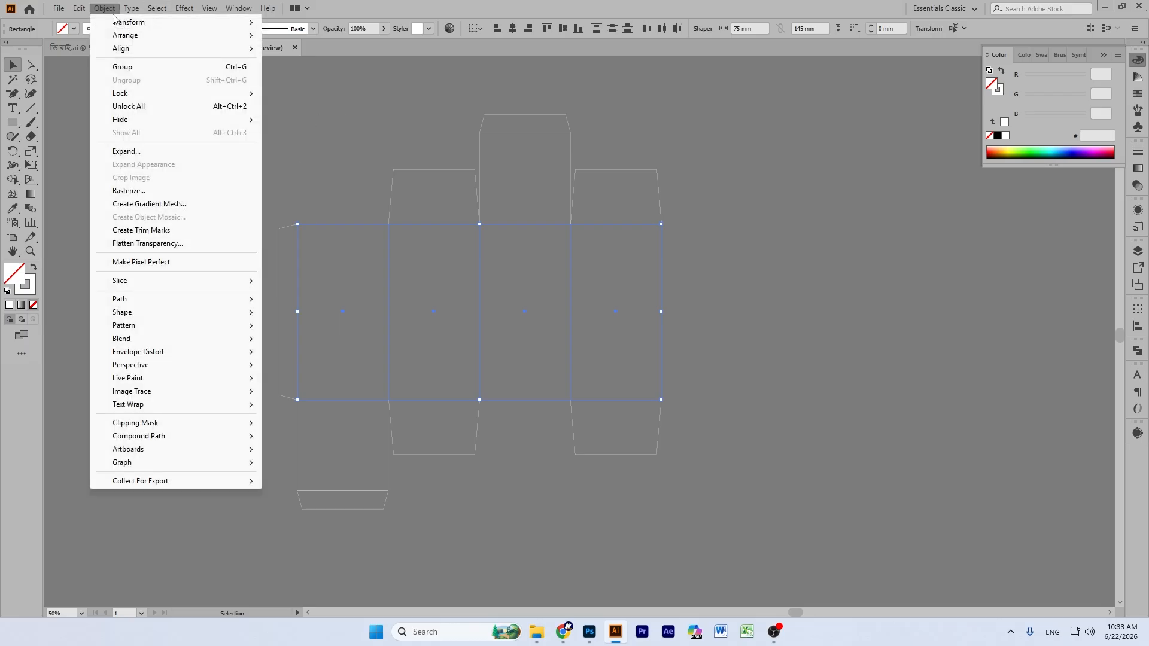
mouse_move(148, 281)
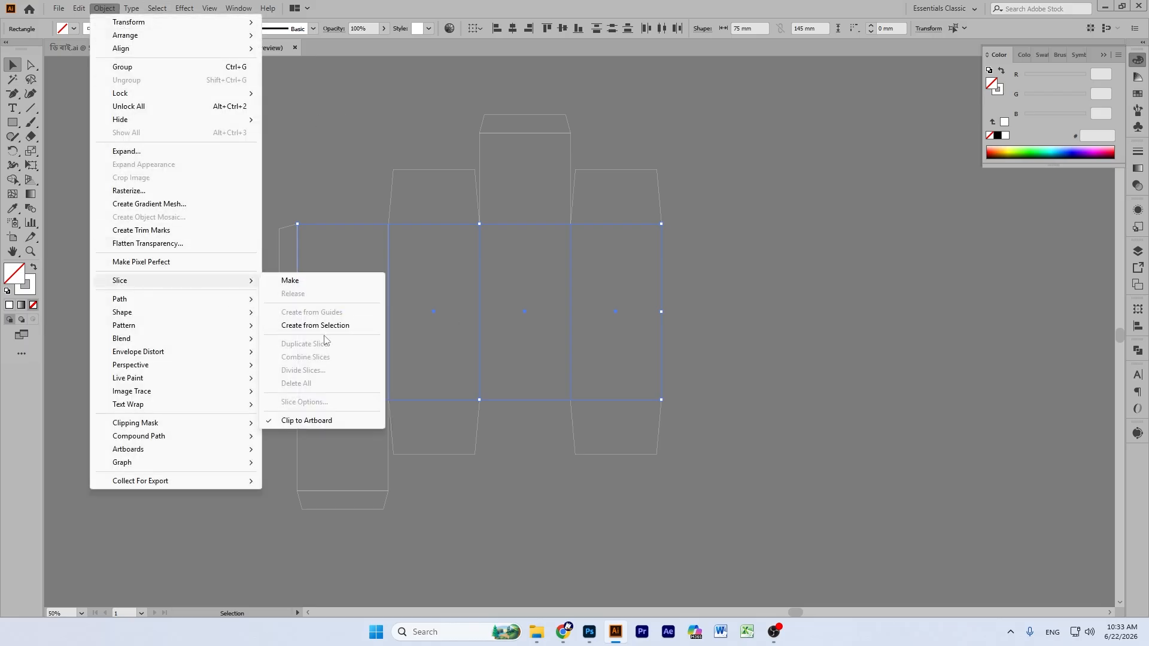
mouse_move(194, 302)
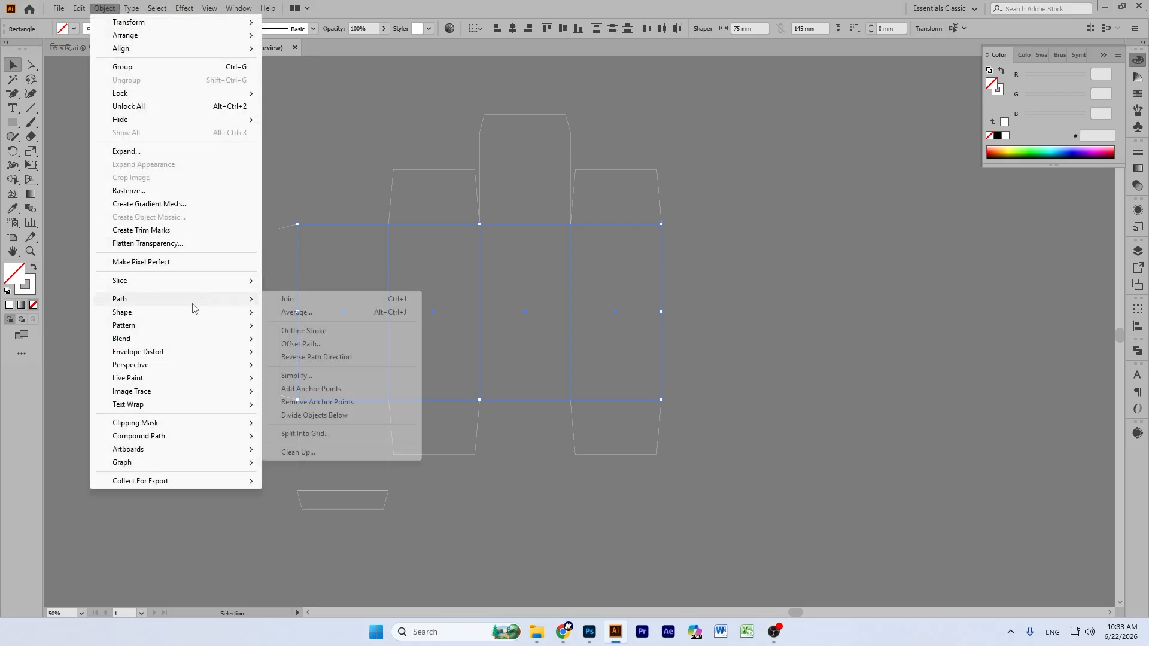
left_click(344, 348)
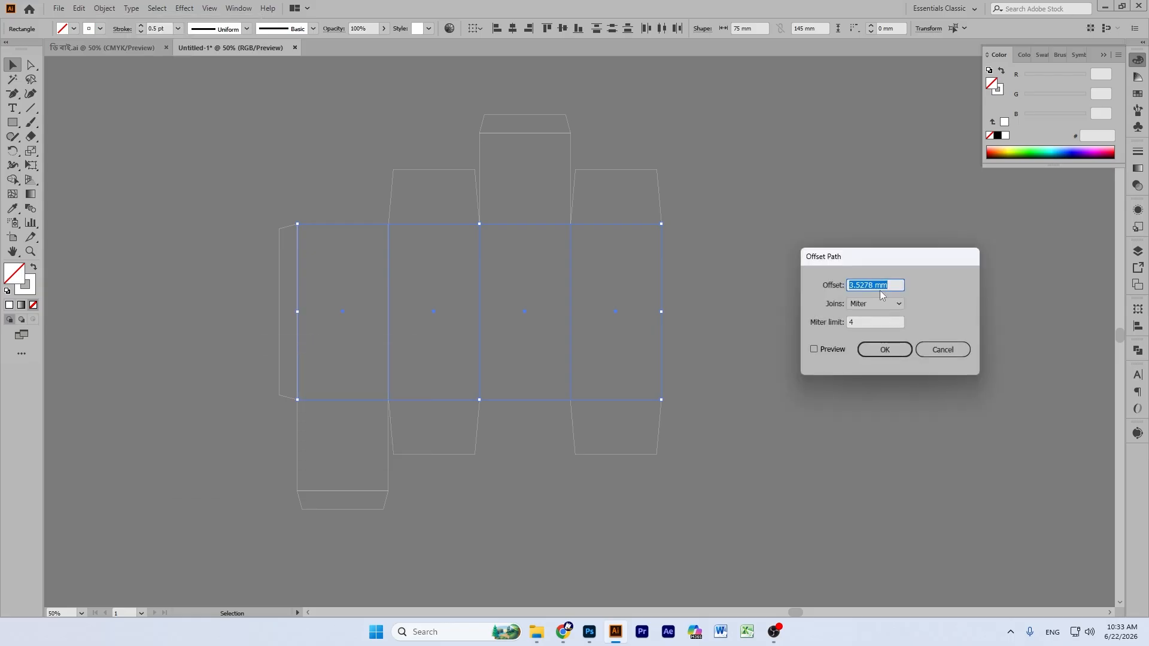
type("-")
left_click(814, 349)
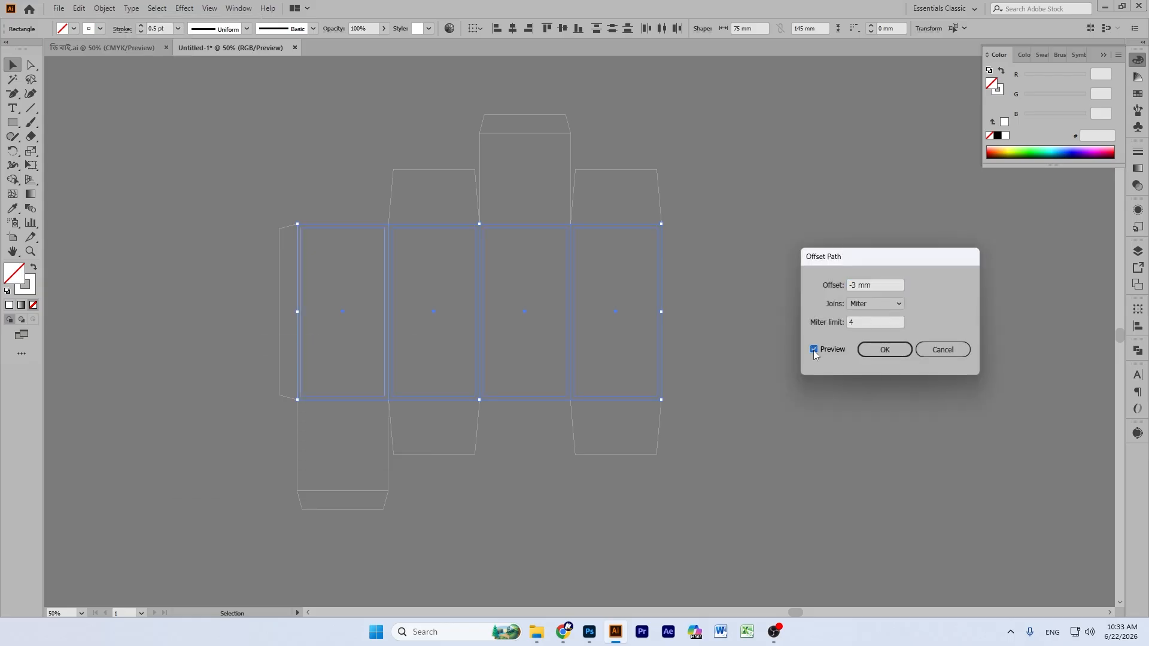
left_click(873, 350)
left_click(684, 262)
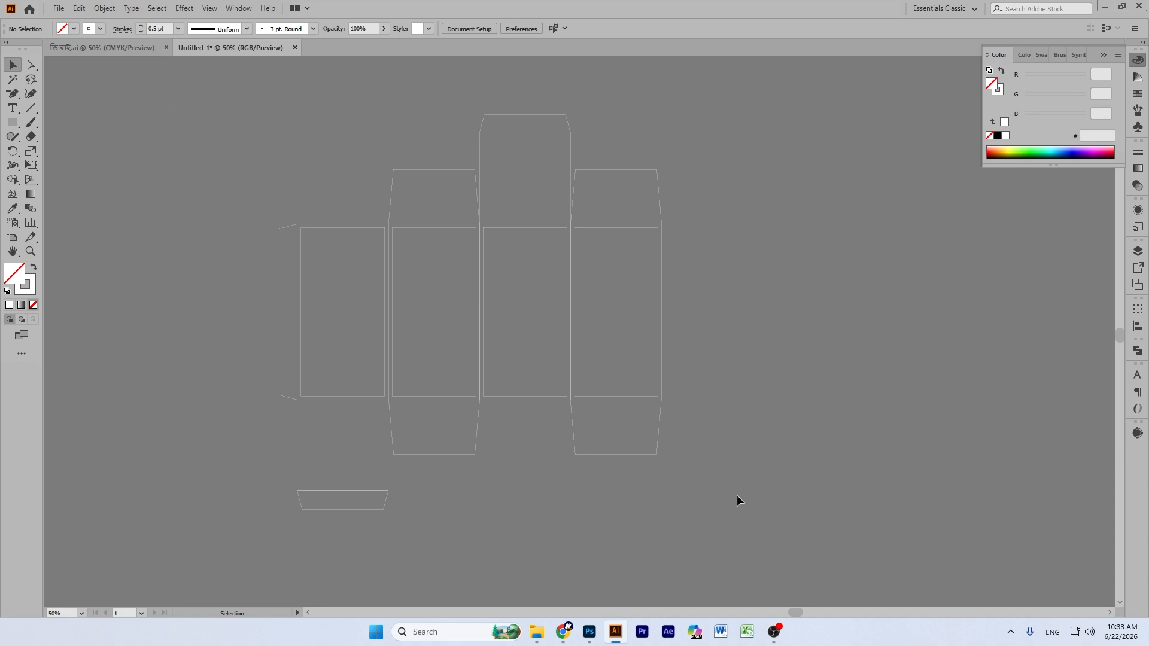
Step: Try converting the whole die-line with its inset frames to guides, and undo the conversion
key("ctrl+a")
right_click(440, 261)
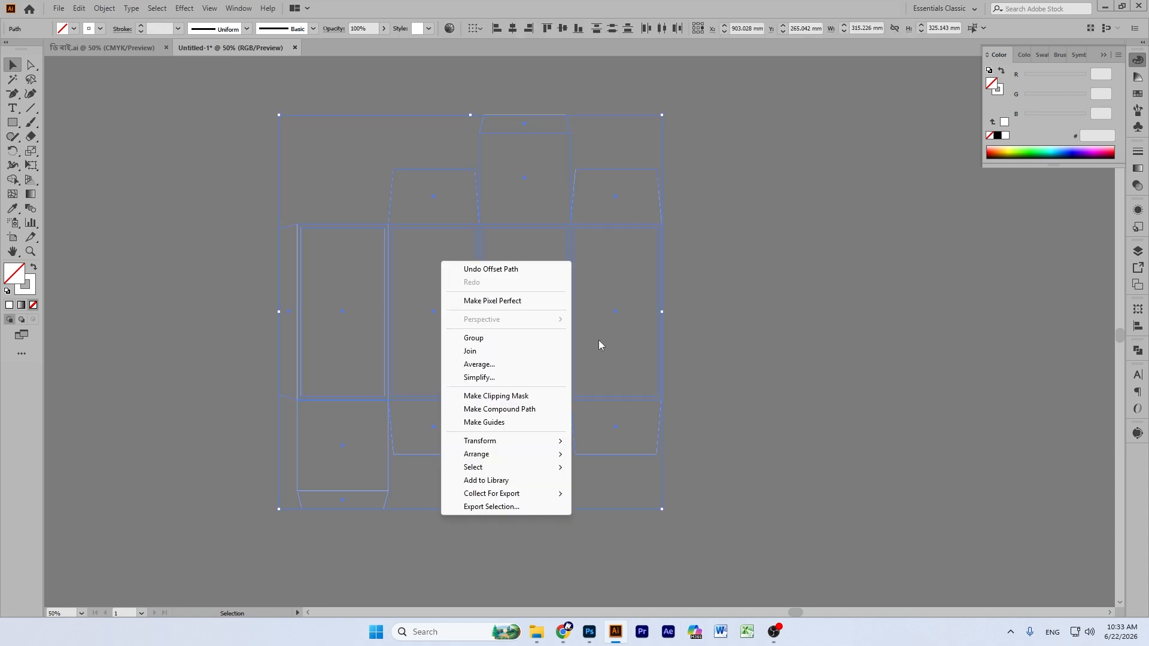
left_click(532, 424)
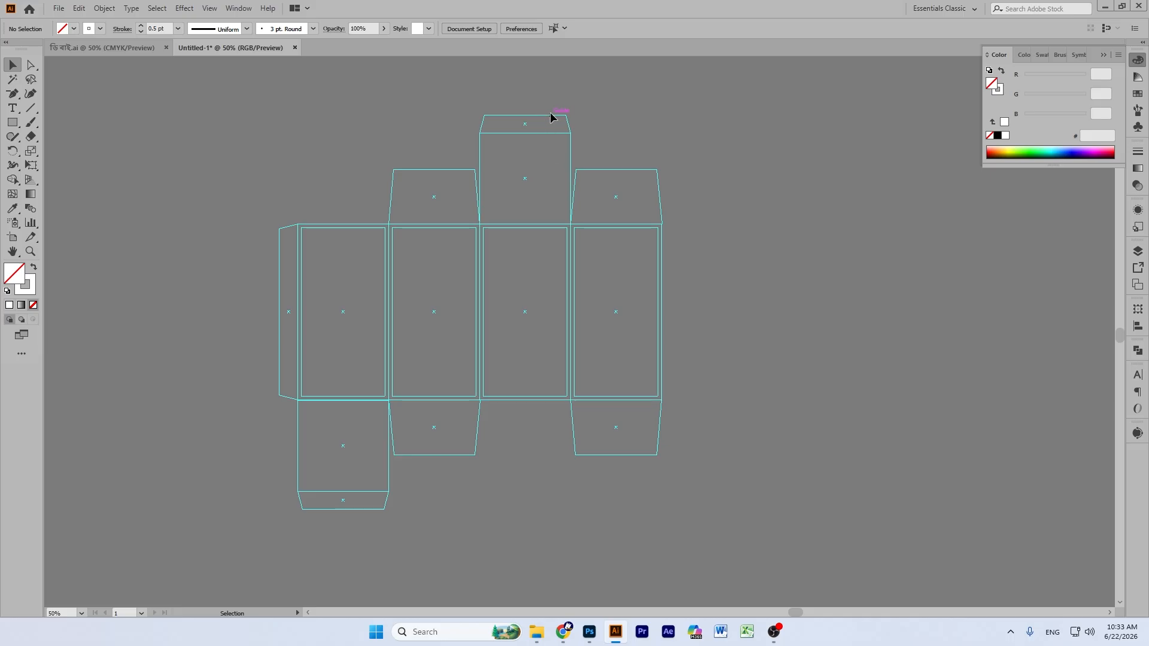
key("ctrl+z")
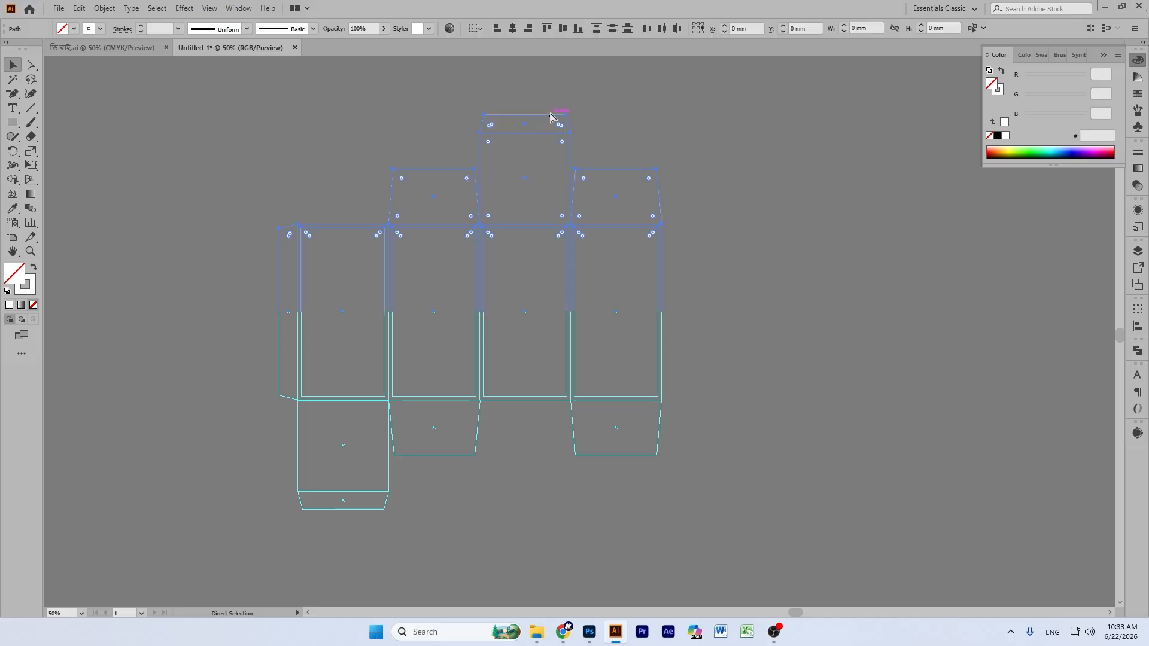
Step: Duplicate the whole die-line with its inset frames in place and convert one set to guides
left_click(228, 137)
key("ctrl+a")
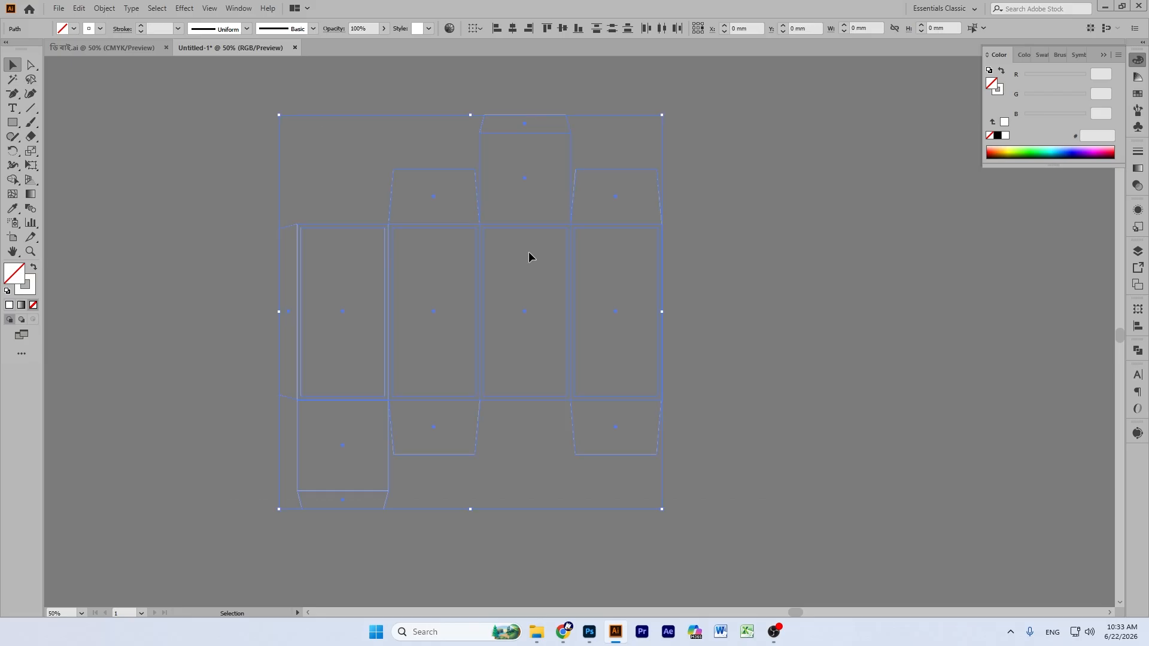
left_click(527, 223)
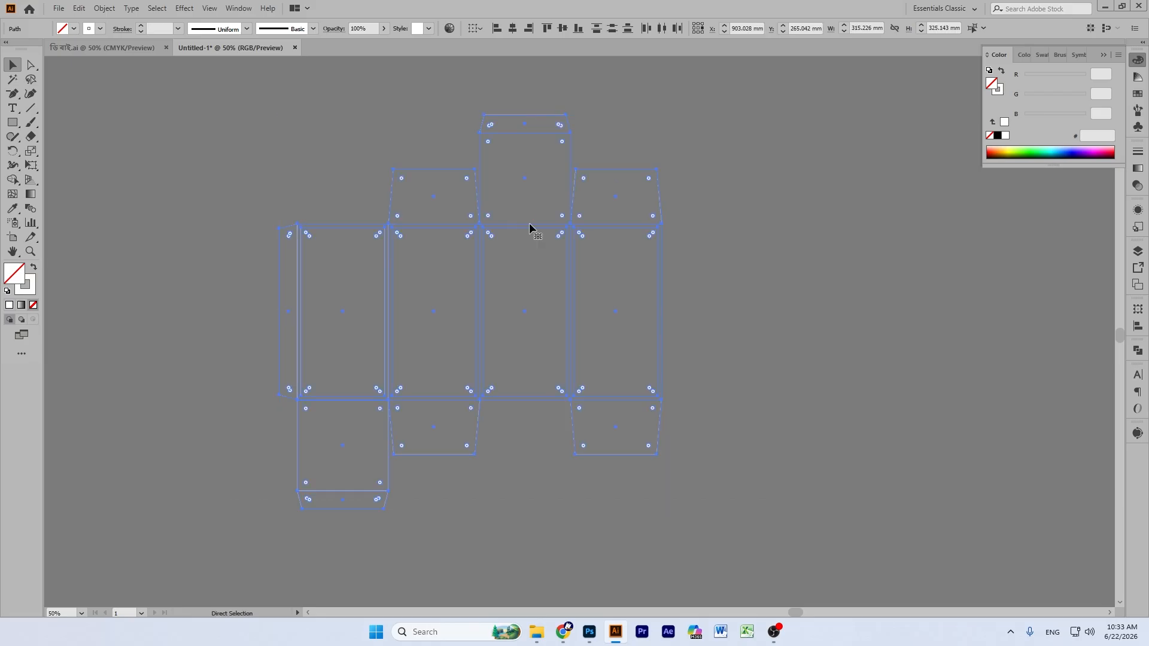
right_click(479, 221)
left_click(520, 381)
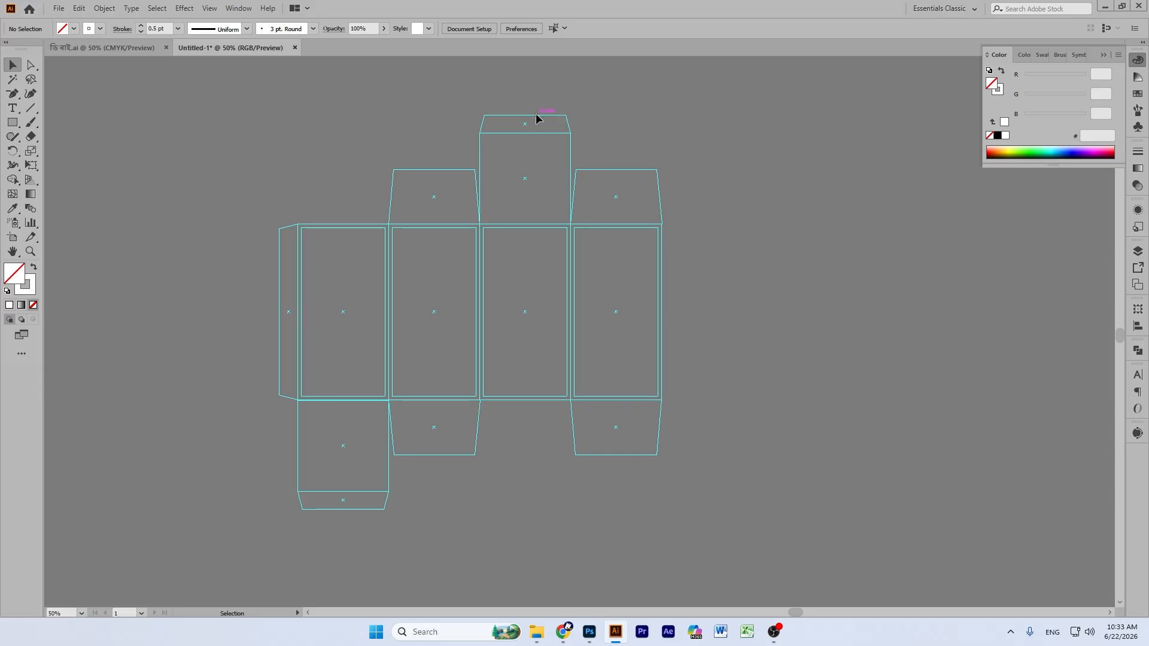
key("ctrl")
Step: Remove the stroke from all remaining die-line shapes and fill them with white
key("ctrl+a")
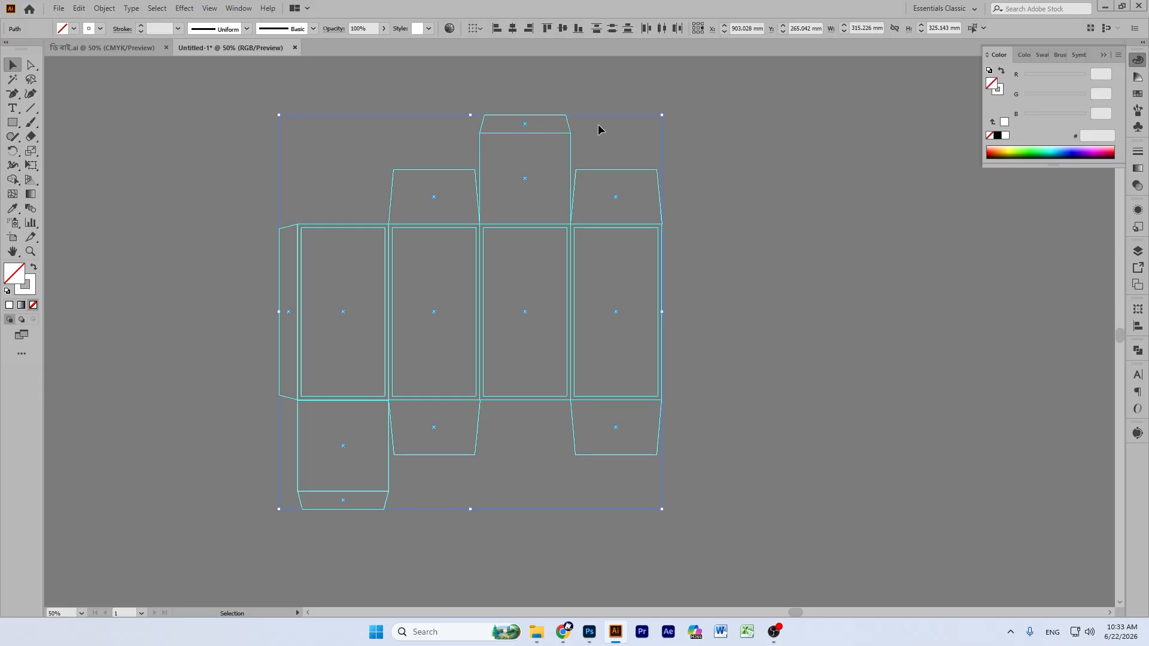
left_click(26, 284)
key("slash")
left_click(13, 273)
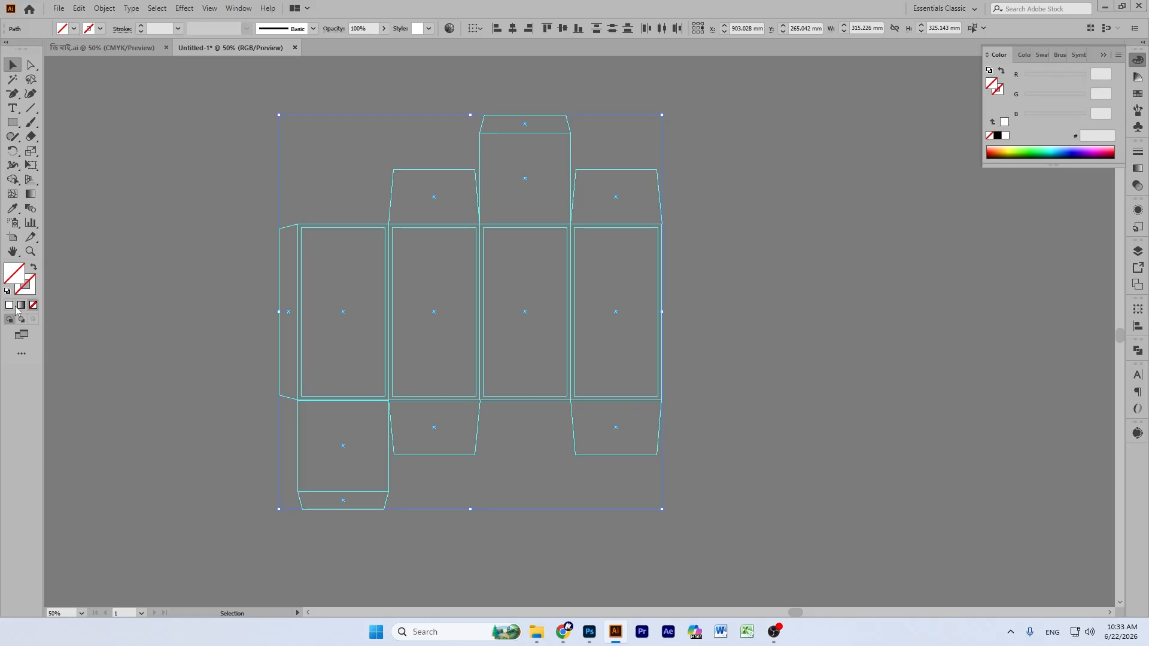
left_click(9, 305)
left_click(748, 165)
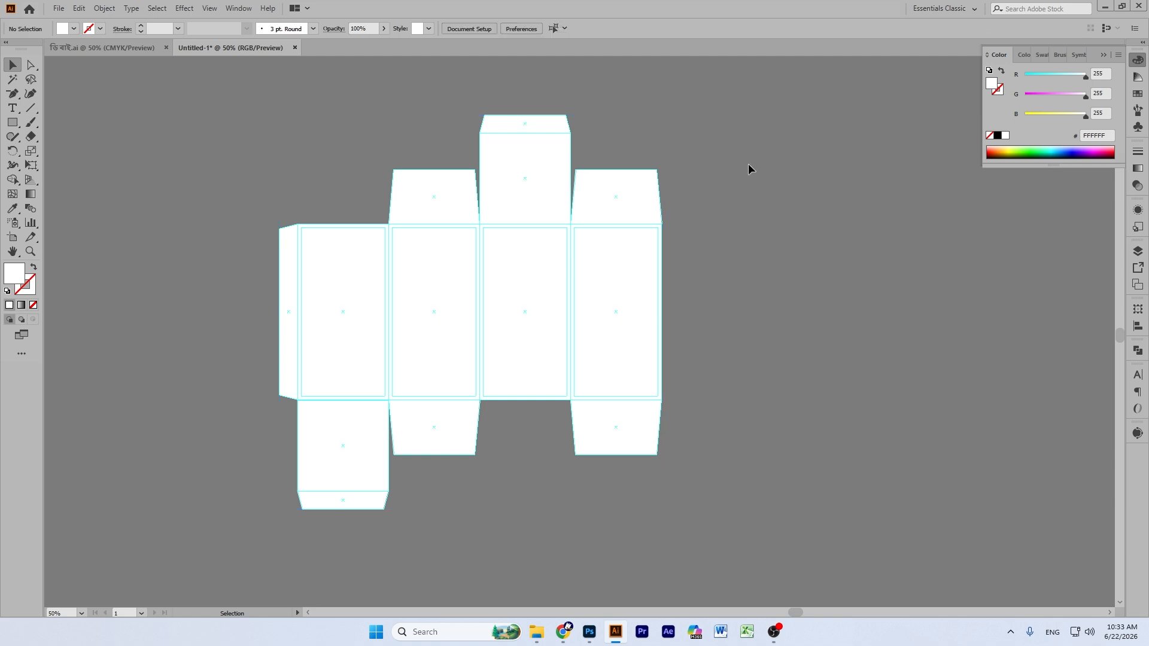
Step: Look over the white die-line with its guides and compare it with the finished bulb box artwork
key("ctrl+plus")
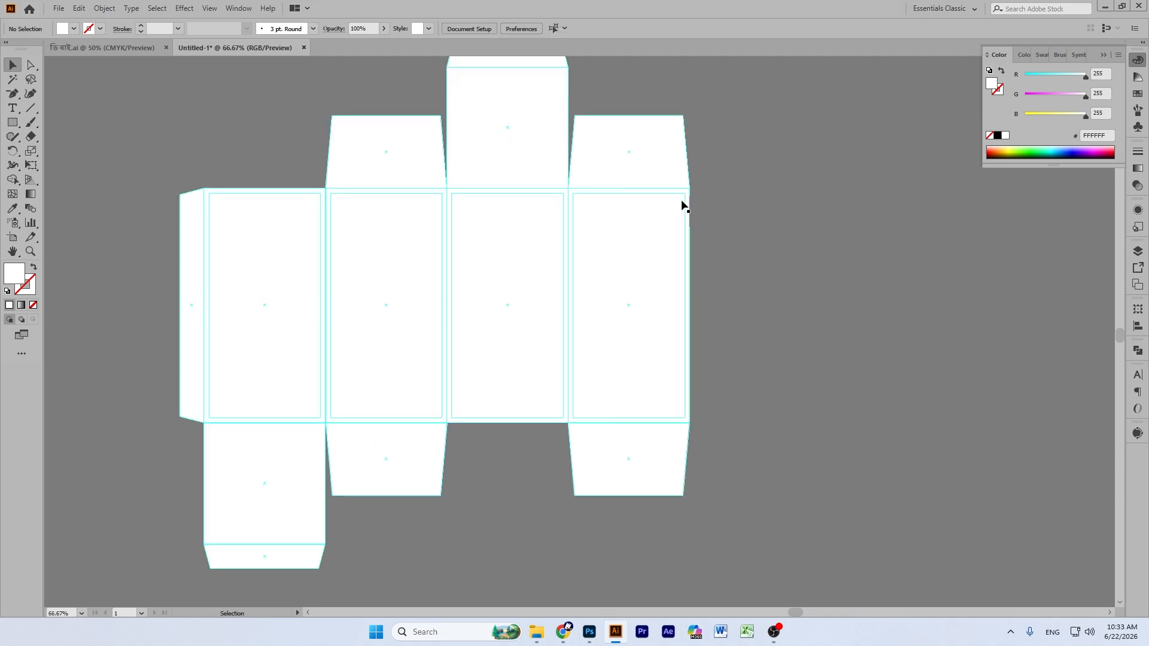
scroll(682, 205, "up", 3)
scroll(477, 182, "down", 2)
scroll(602, 228, "up", 3)
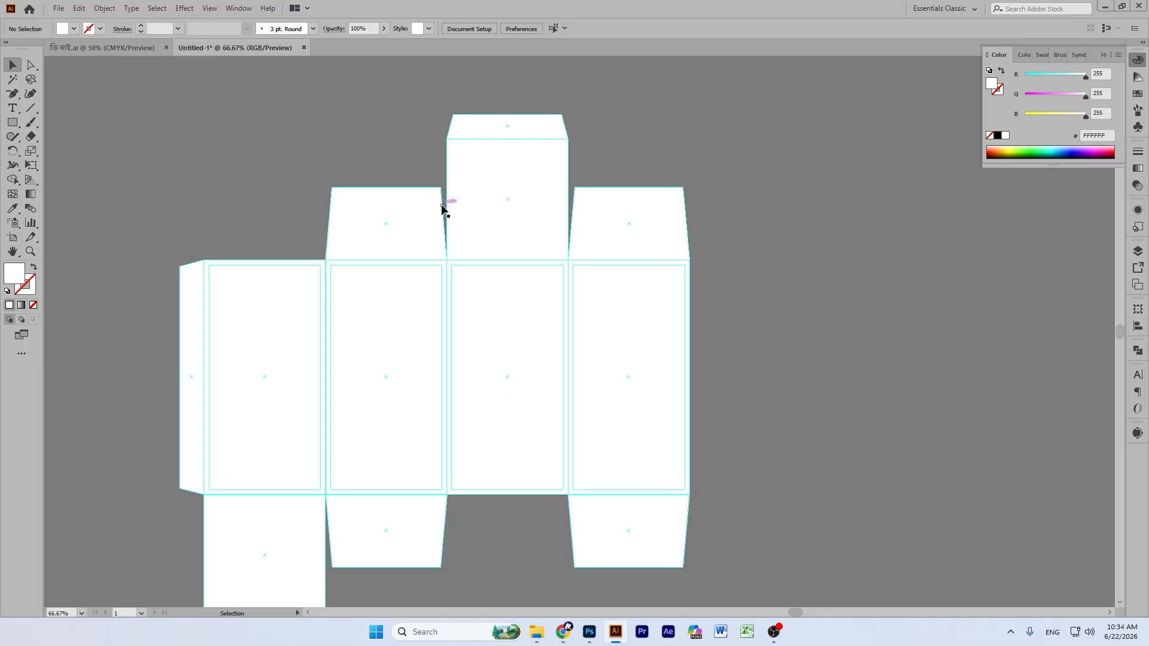
scroll(449, 211, "down", 5)
scroll(432, 341, "up", 3)
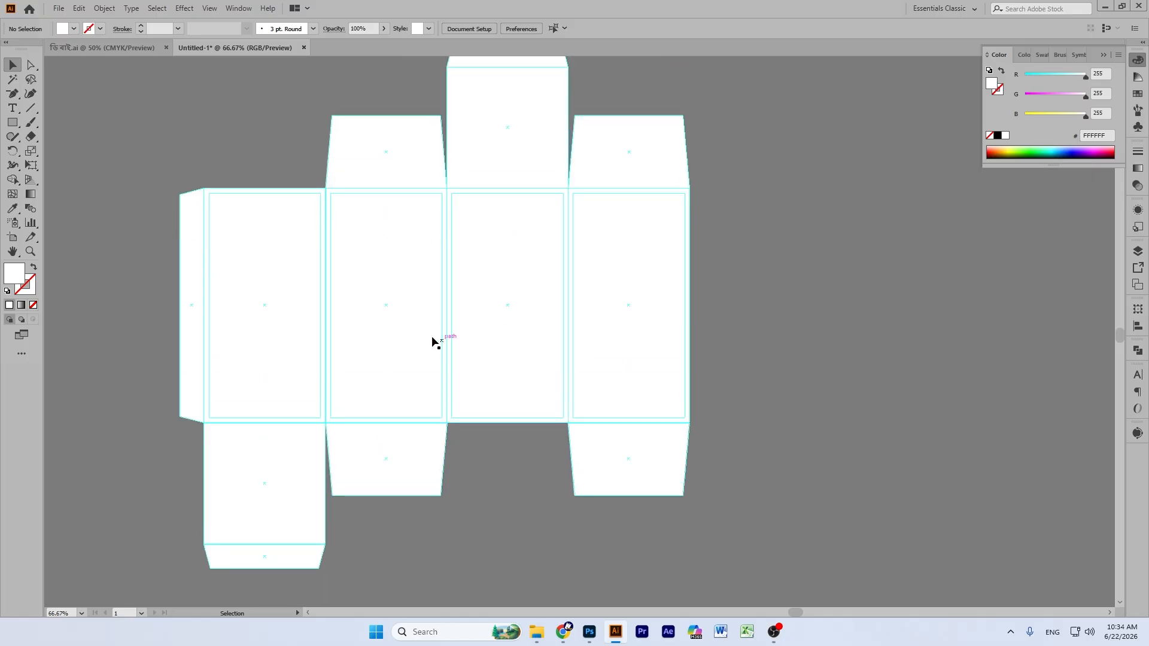
left_click(13, 251)
left_click_drag(512, 240, 609, 335)
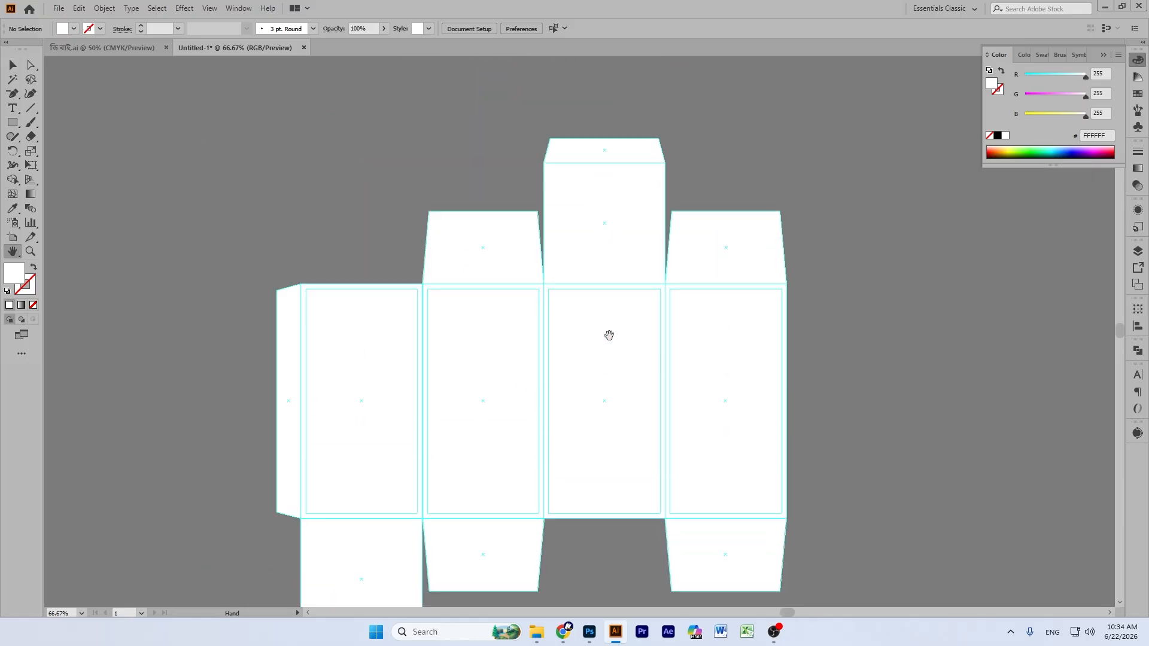
scroll(609, 335, "down", 2)
left_click_drag(510, 387, 491, 369)
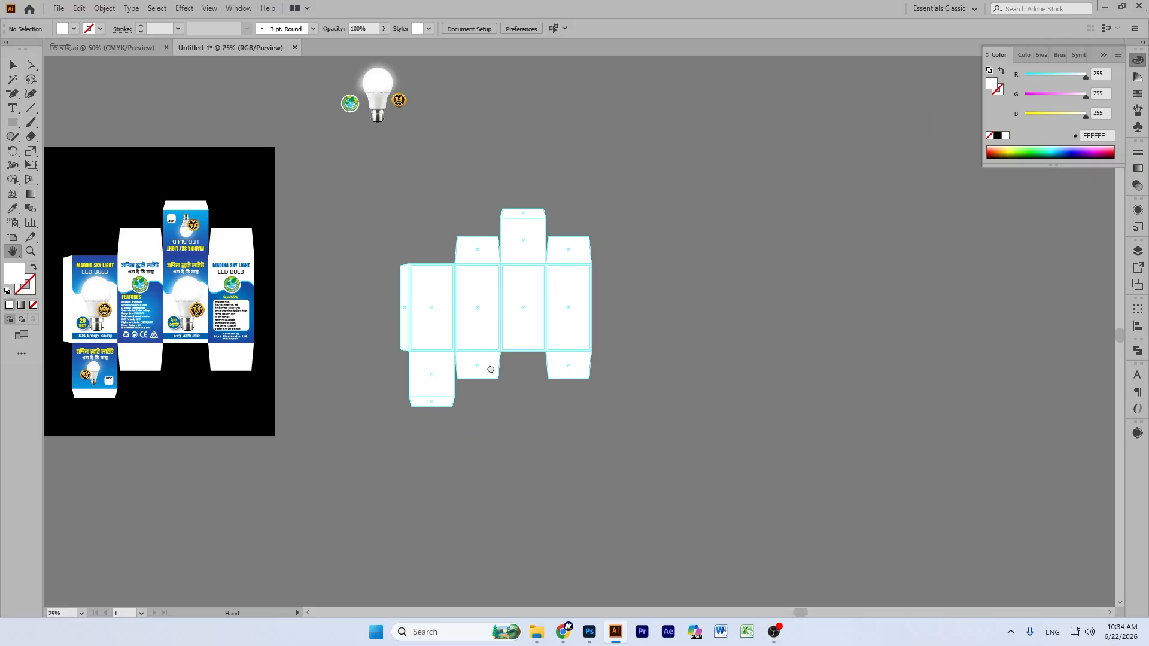
left_click(18, 69)
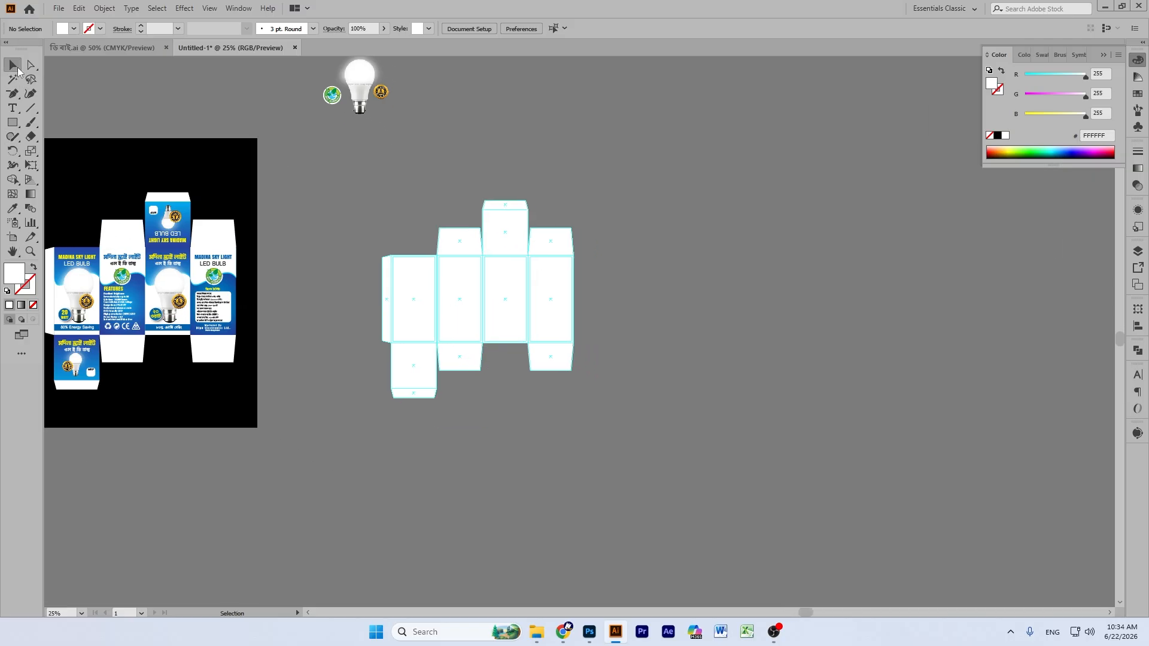
Step: Duplicate the fourth main panel in place and lower the copy's top edge to a height of about 86.5 mm
key("ctrl+plus")
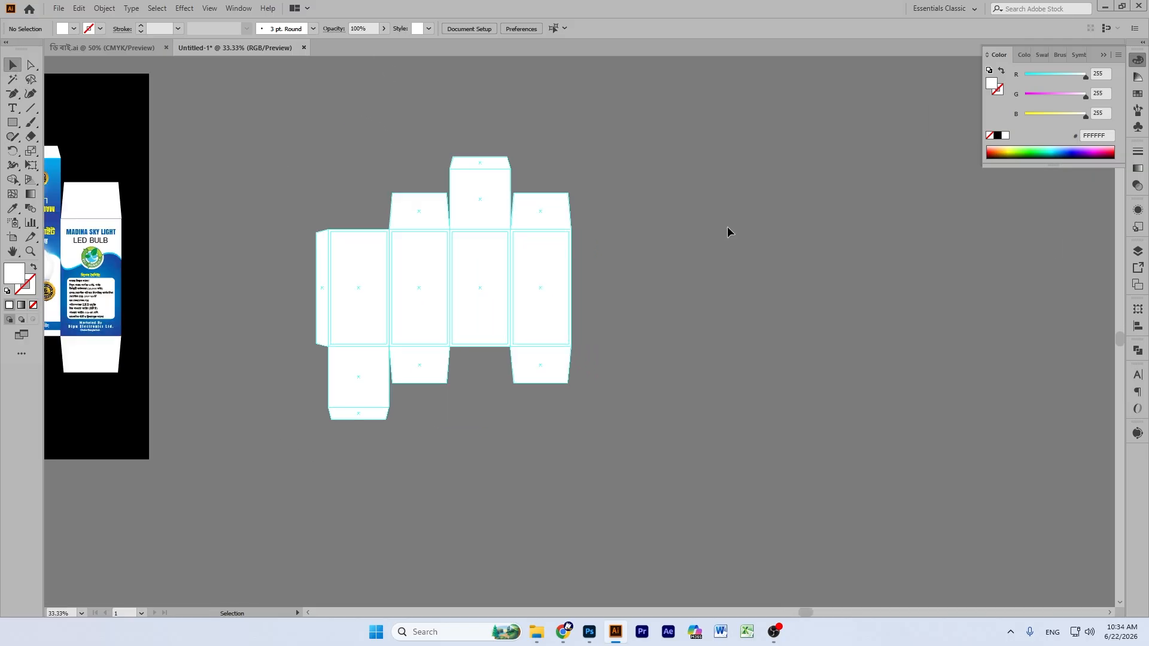
key("plus")
key("ctrl+plus")
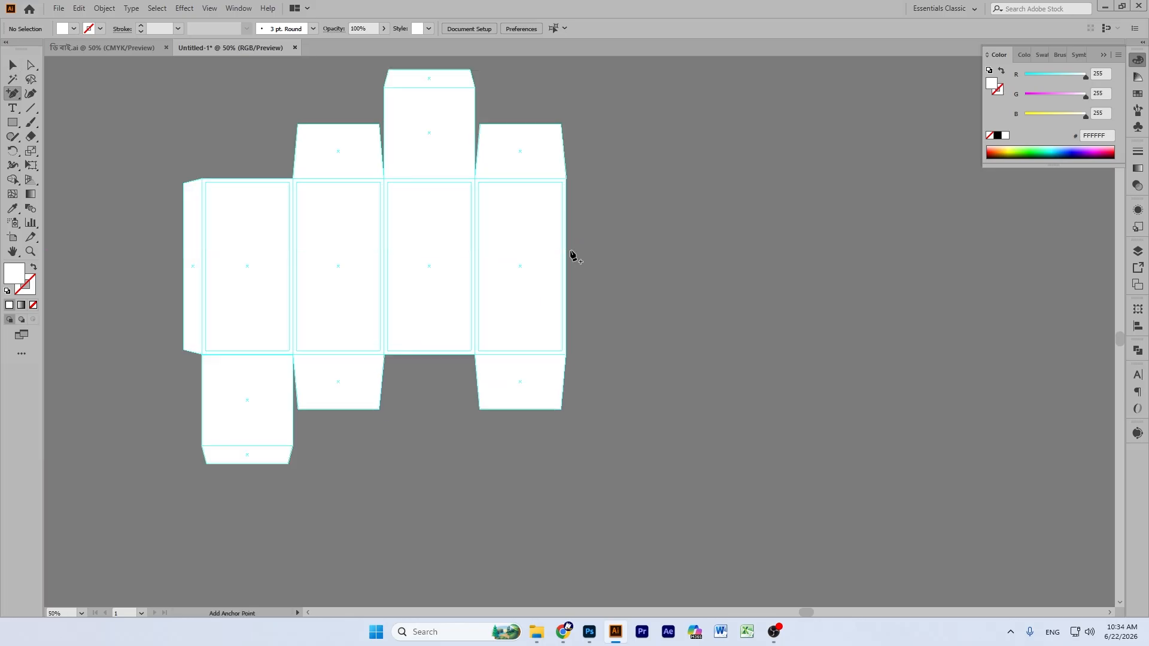
scroll(584, 250, "up", 1)
left_click(11, 65)
left_click(530, 275)
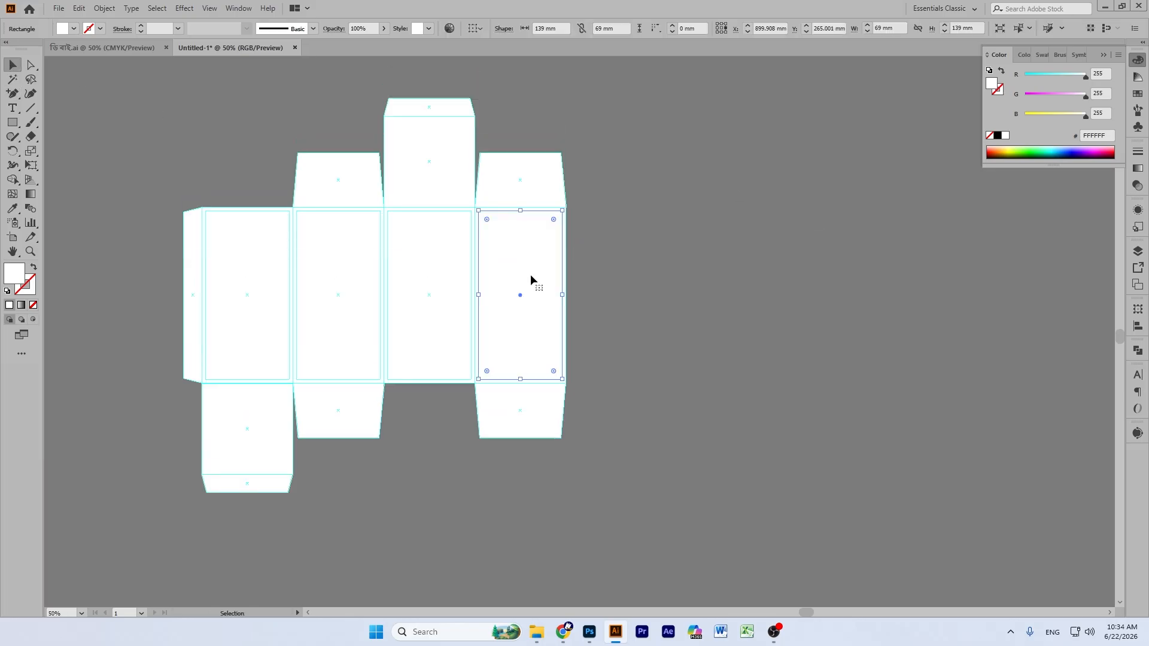
key("ctrl+plus")
key("ctrl+plus")
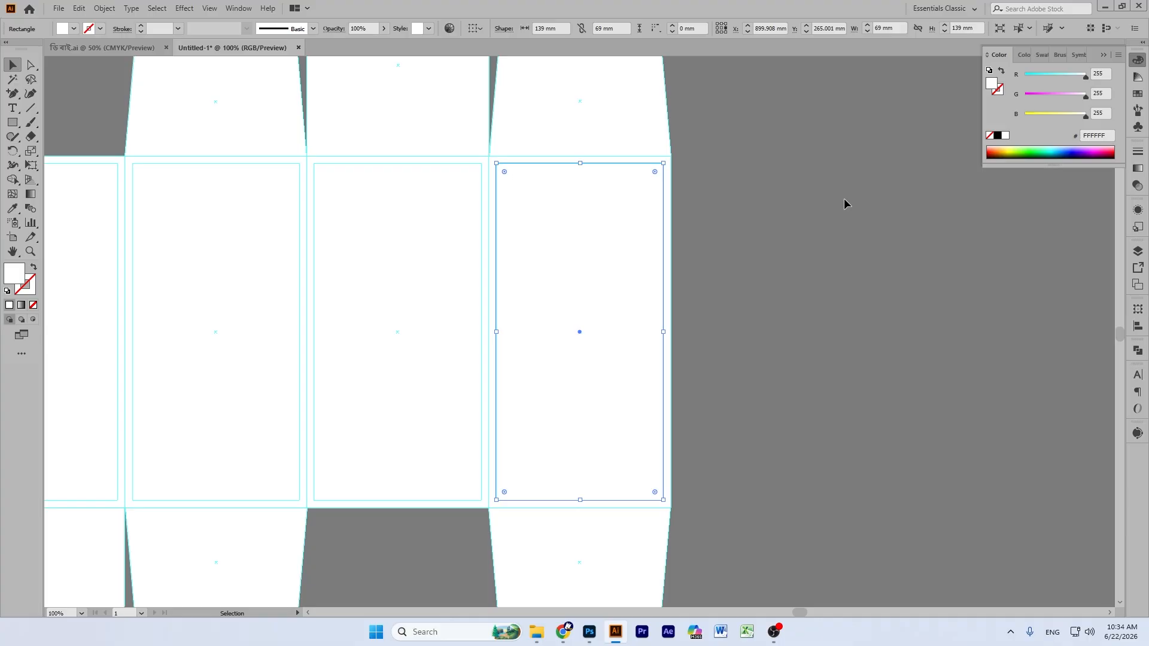
left_click(843, 202)
left_click(601, 163)
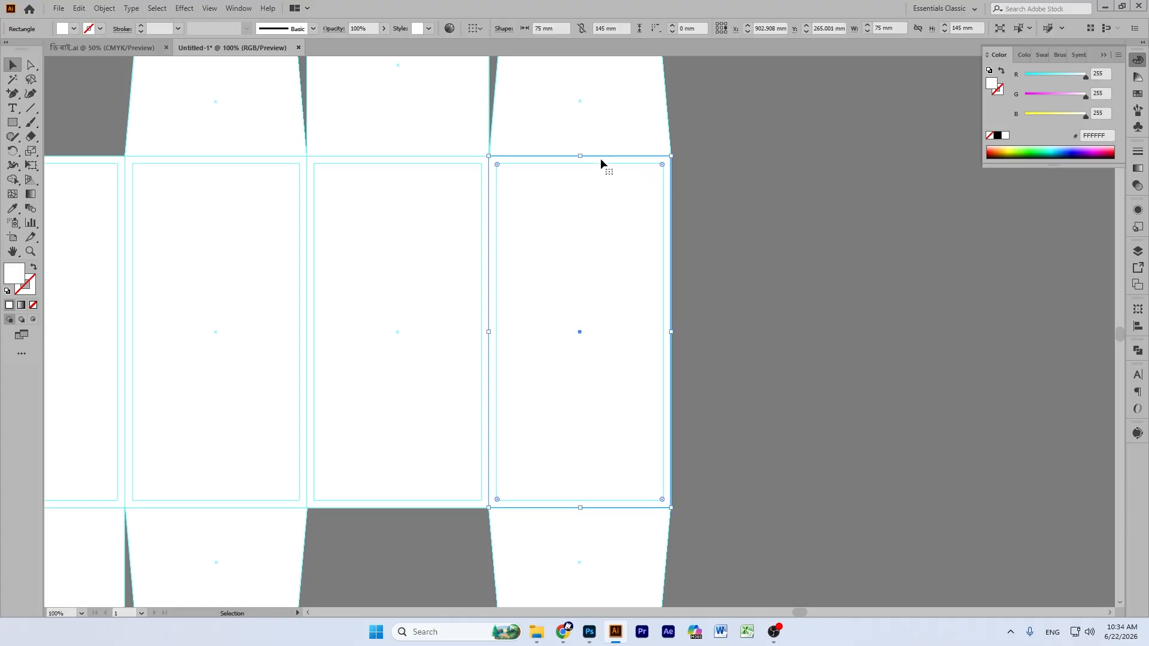
key("ctrl")
left_click_drag(582, 156, 569, 302)
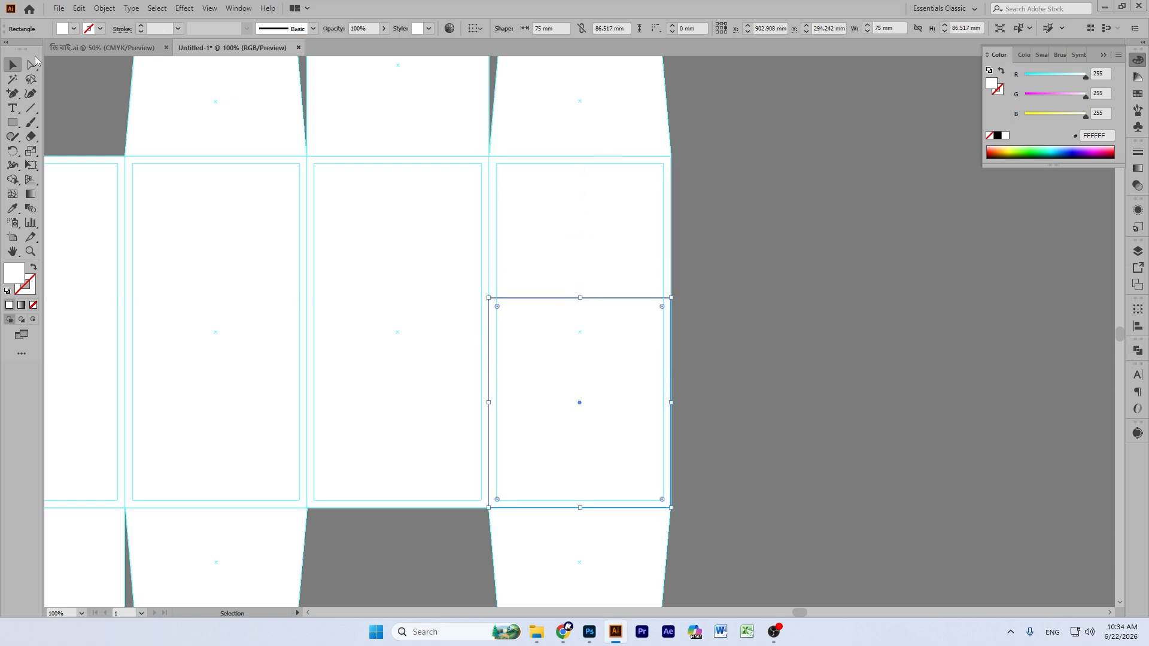
Step: Bend the shortened panel copy's top edge into an S-shaped wave and fill the shape with dark blue 00178B
left_click_drag(12, 94, 76, 136)
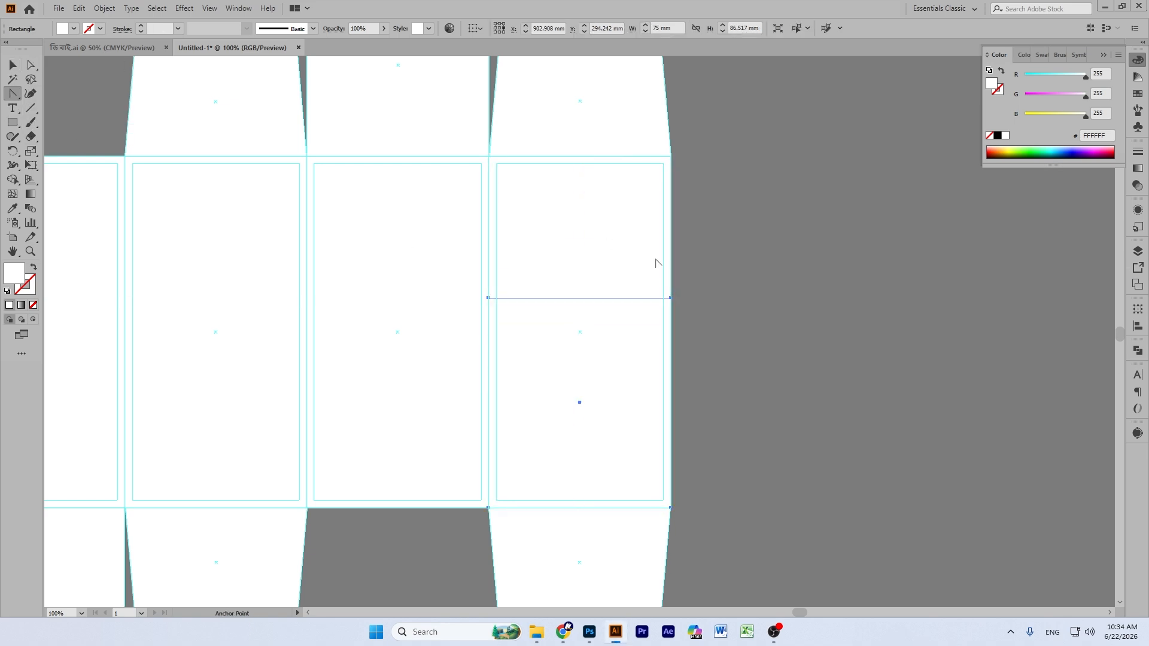
left_click_drag(577, 298, 594, 232)
key("v")
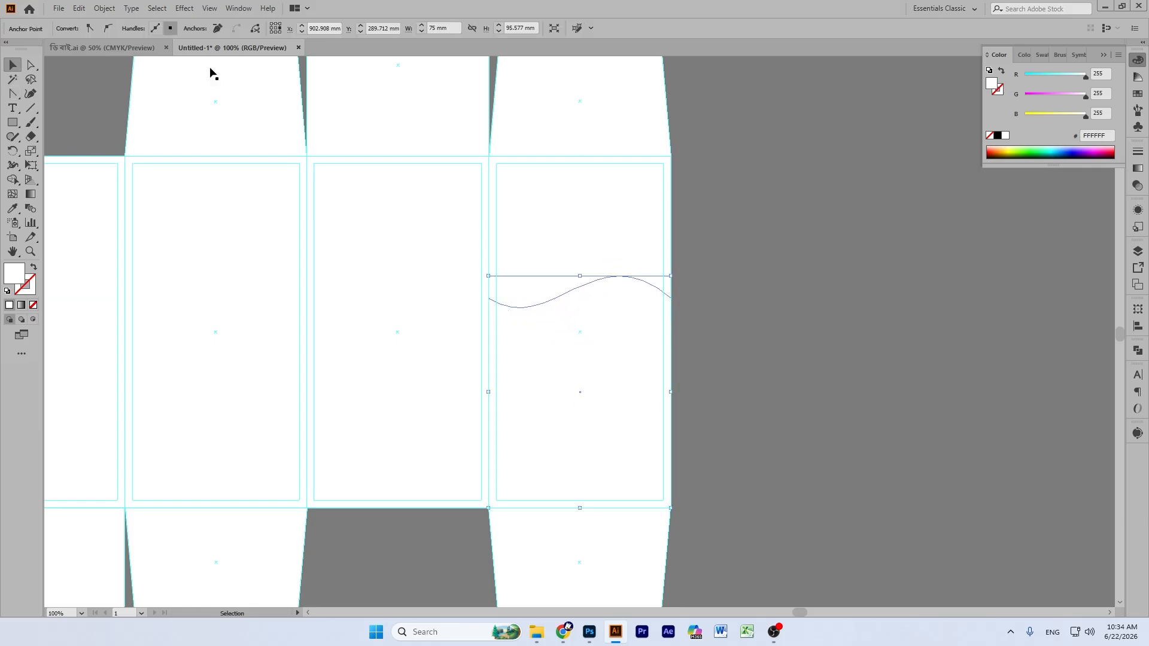
left_click(1072, 151)
left_click(758, 210)
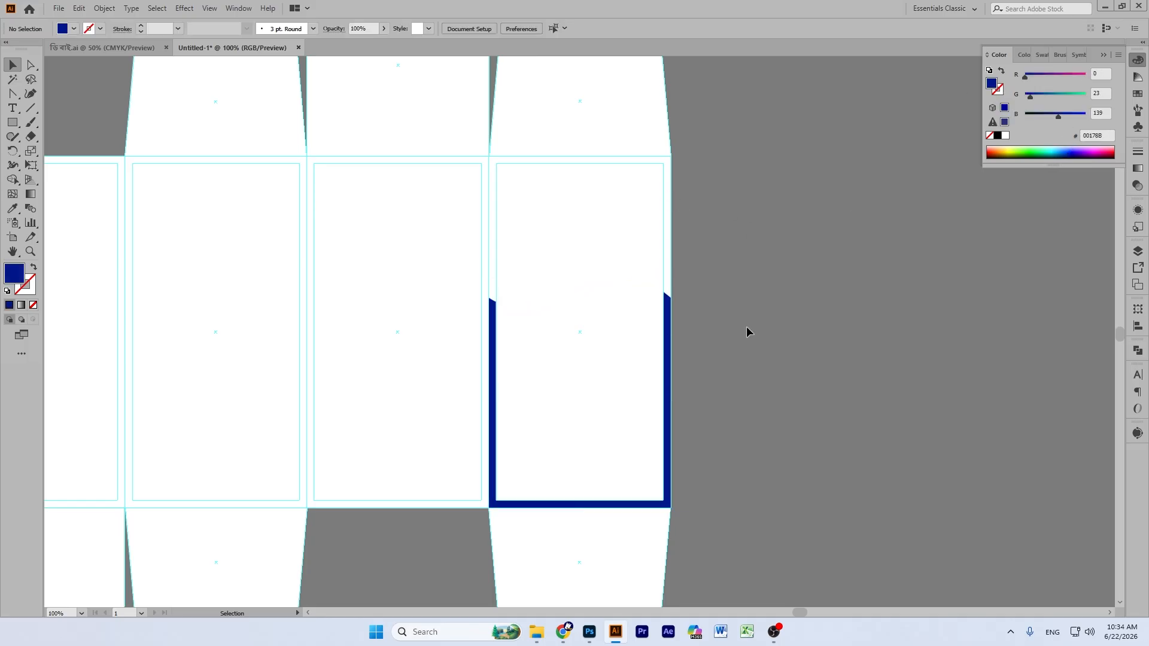
Step: Delete the white inset rectangles from all four main panels, keeping the guides
left_click(556, 269)
left_click_drag(555, 265, 766, 260)
key("Delete")
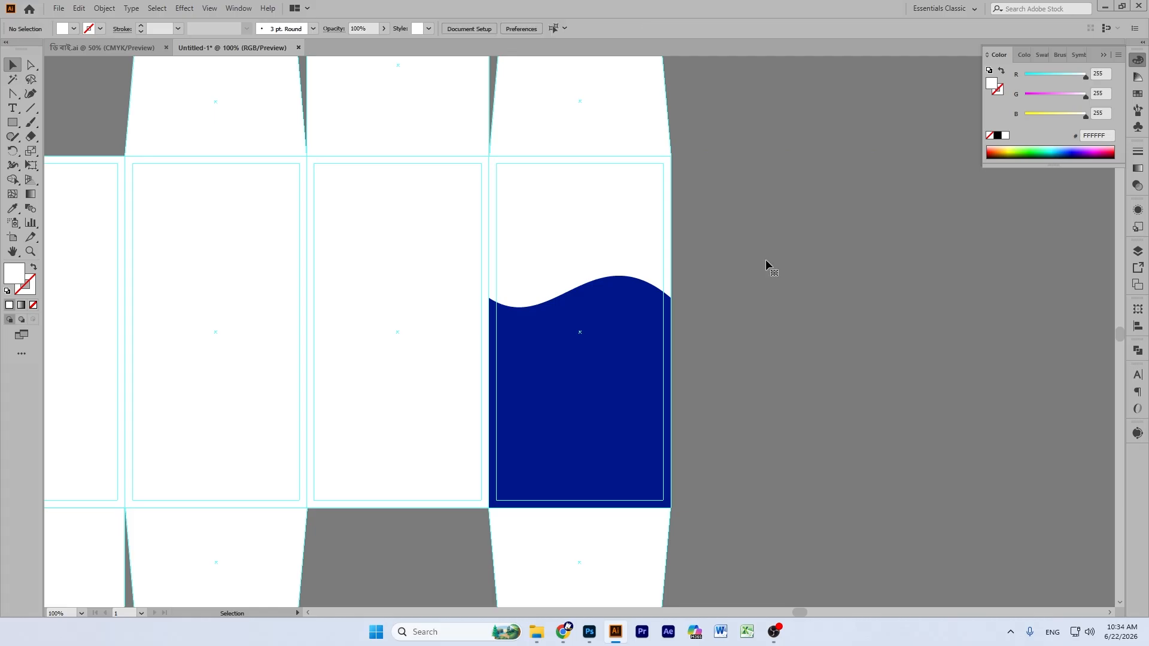
left_click(336, 226)
key("Delete")
left_click(190, 286)
key("Delete")
left_click(81, 259)
key("Delete")
scroll(128, 284, "down", 1)
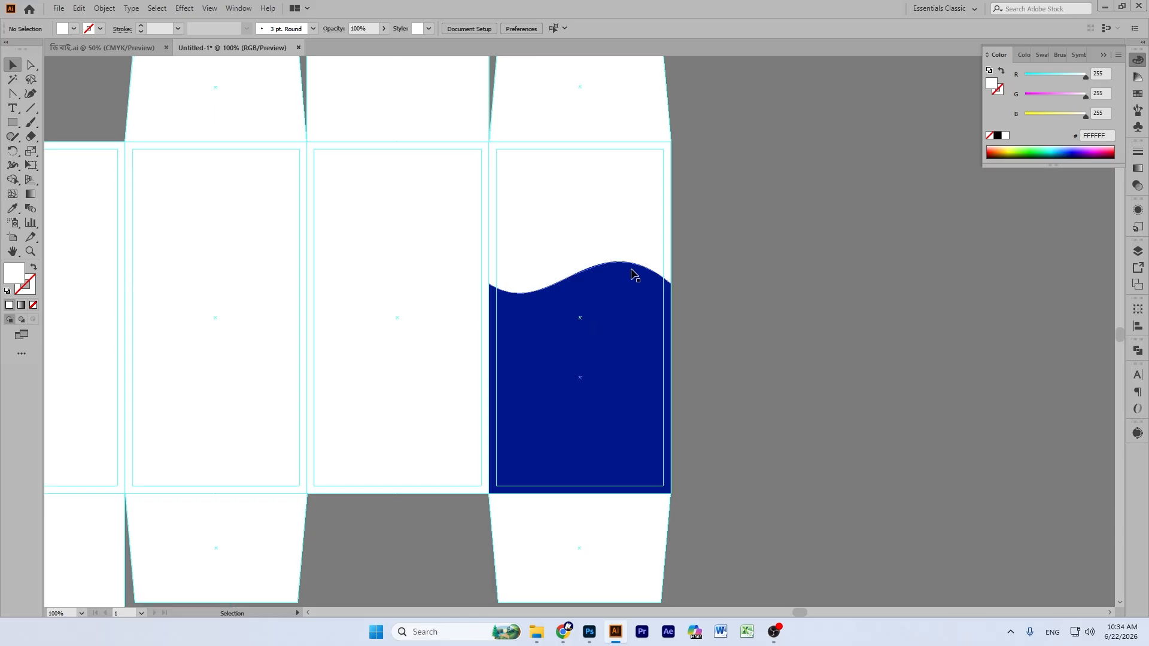
Step: Delete the dark blue wave and shorten a duplicate of the rightmost panel's rectangle to roughly its upper third
left_click(568, 346)
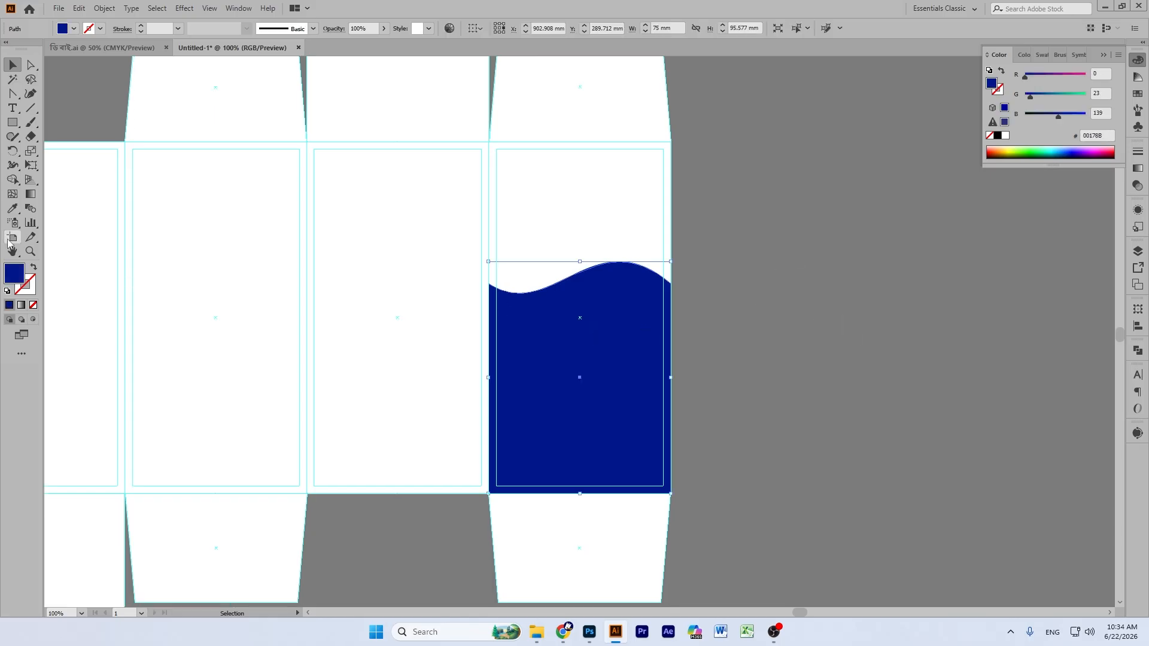
key("Delete")
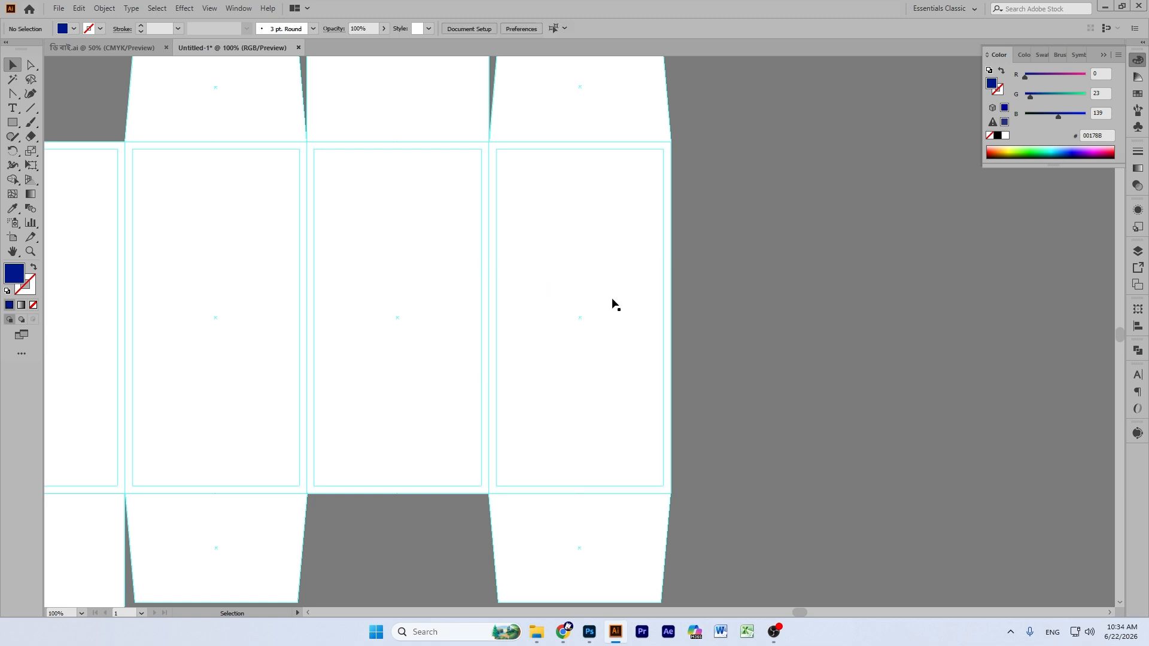
left_click(569, 208)
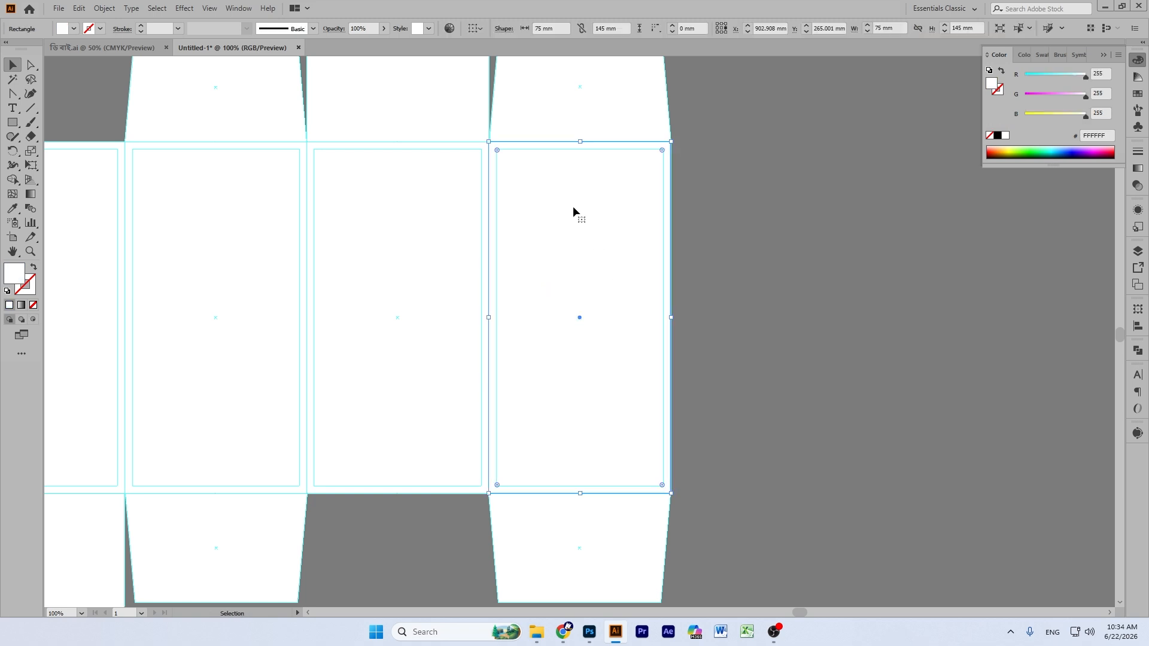
left_click_drag(581, 495, 575, 261)
Step: Bend the shortened rectangle's lower edge into a wave with a dip and a crest, making the shape about 53 mm tall
left_click_drag(31, 94, 70, 138)
left_click_drag(582, 260, 599, 216)
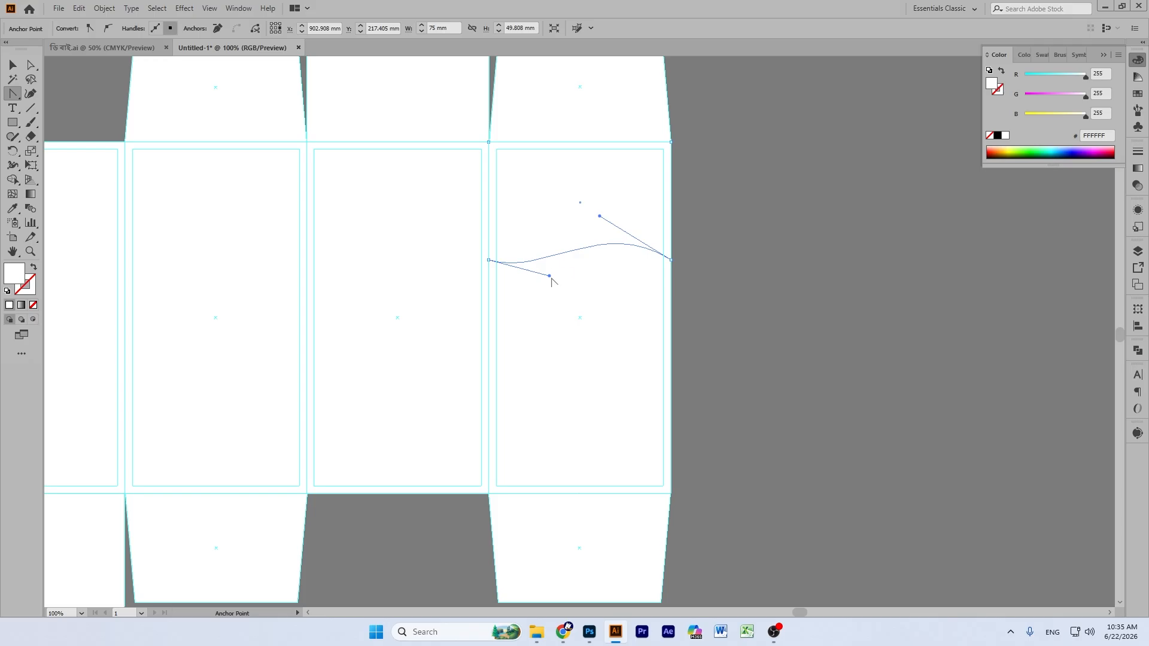
left_click_drag(548, 276, 541, 299)
left_click(12, 65)
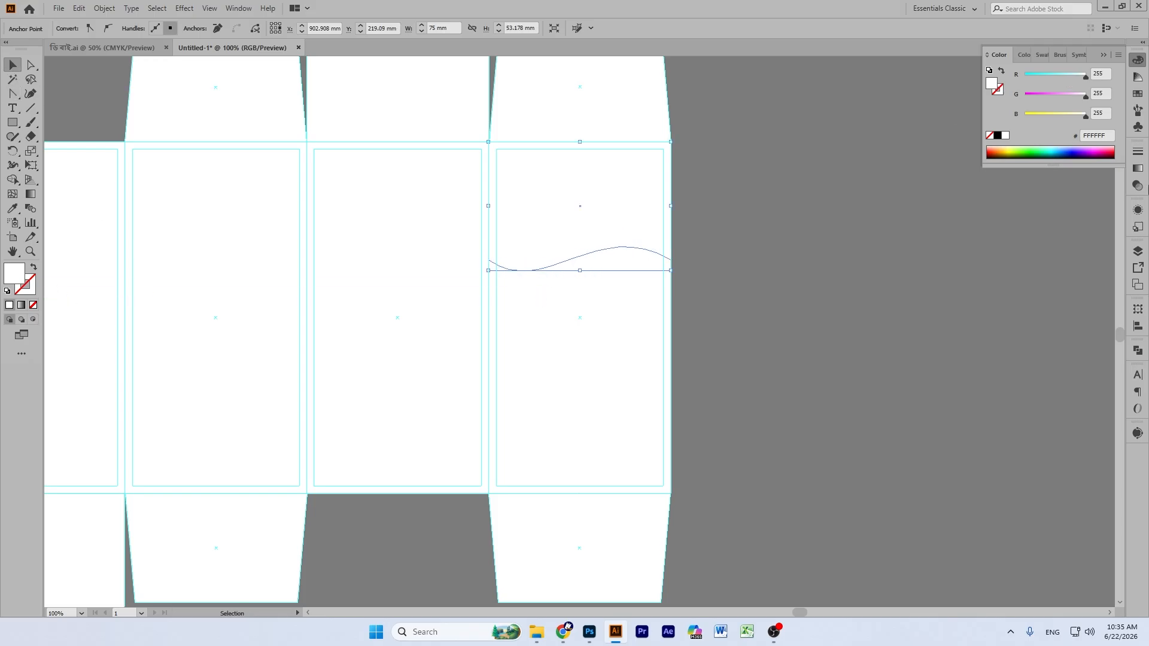
Step: Fill the wave shape with a radial gradient, enlarge its radius beyond the panel's sides and shift the midpoint slightly outward
left_click(1138, 168)
left_click(997, 170)
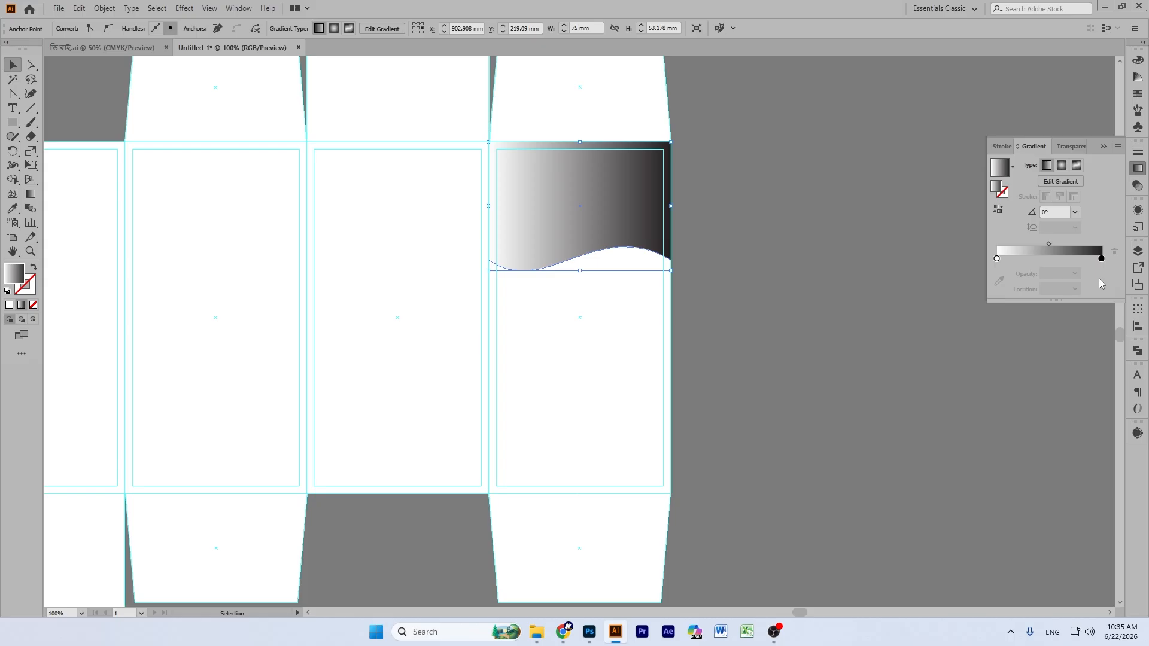
left_click(1062, 167)
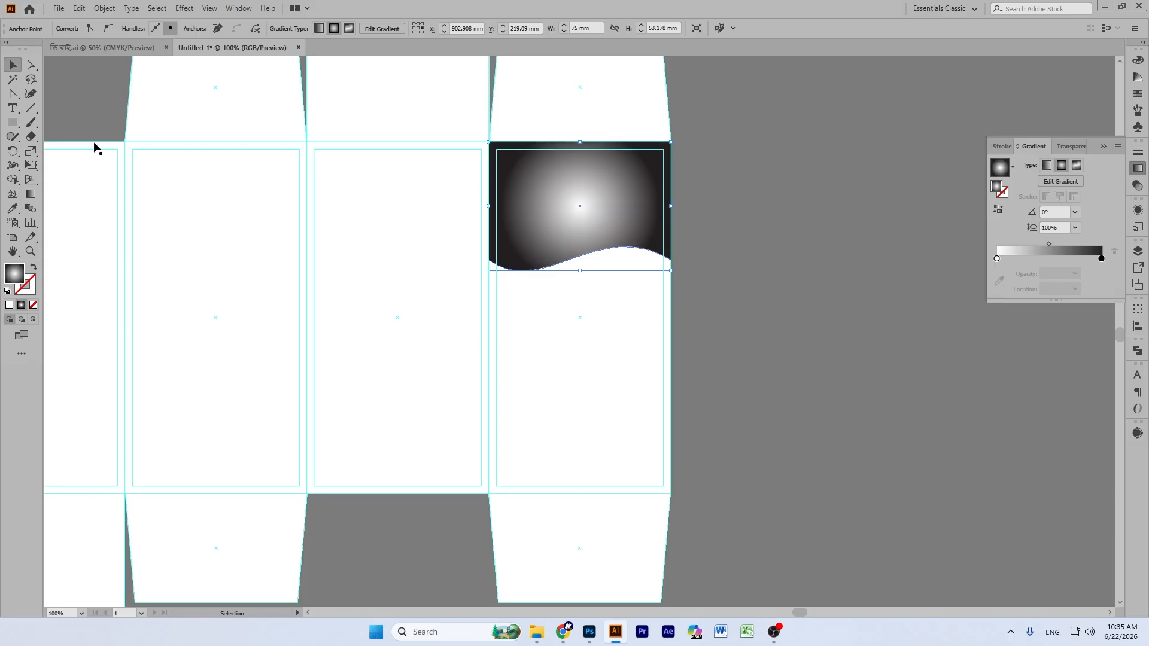
left_click(30, 194)
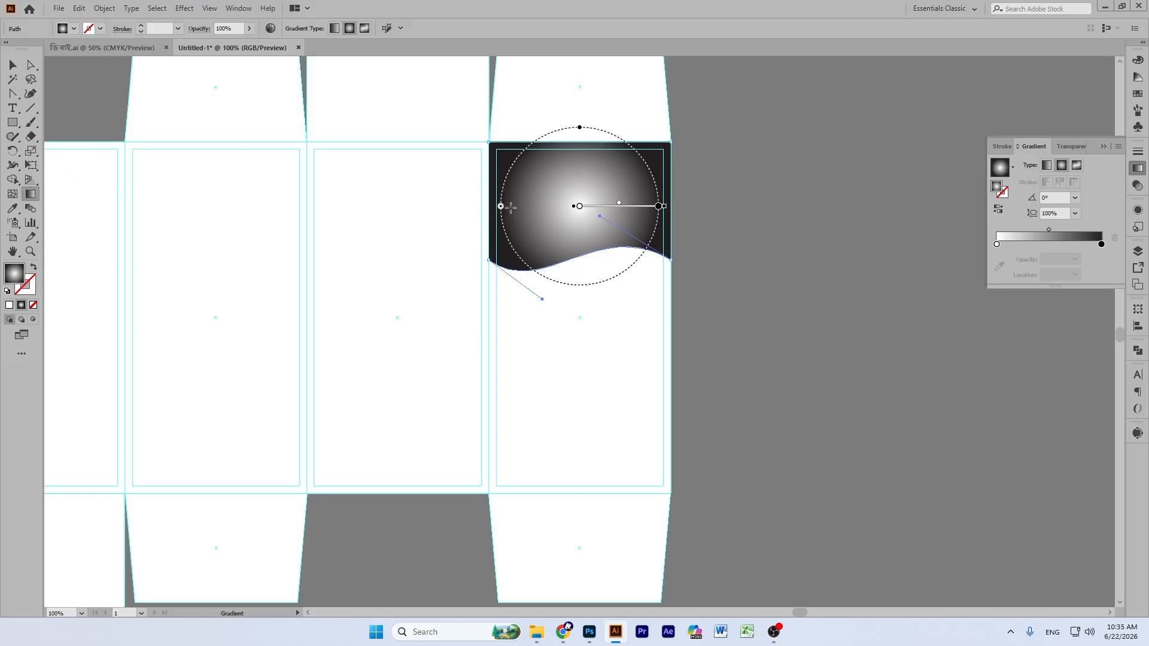
left_click_drag(502, 206, 453, 207)
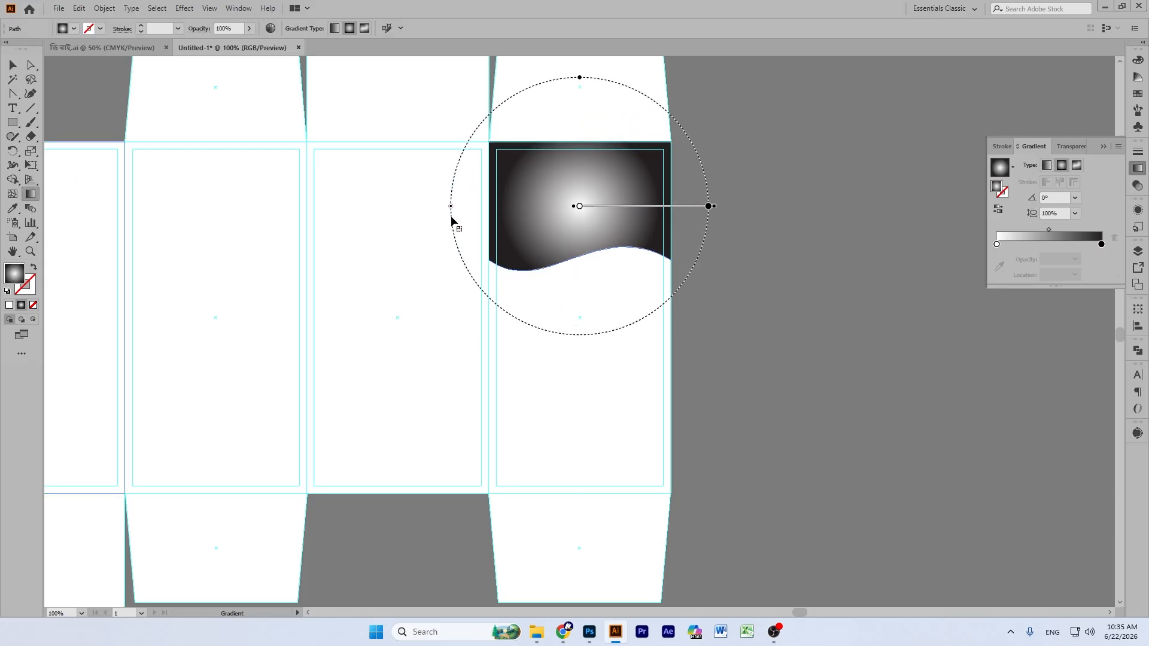
left_click_drag(645, 204, 653, 204)
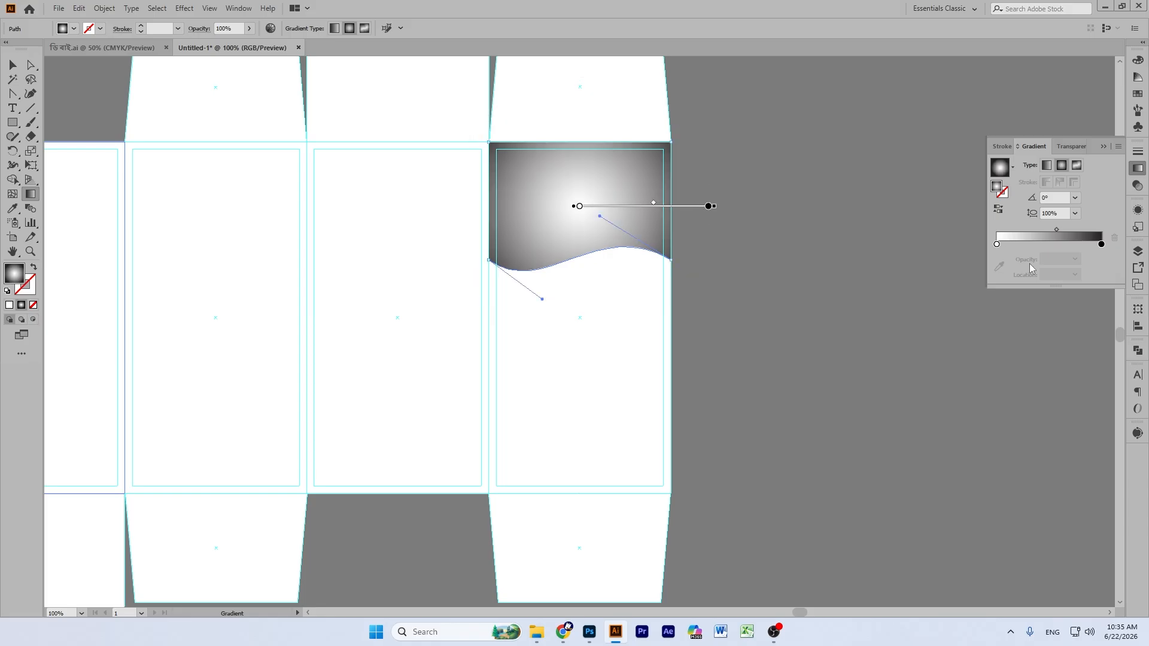
Step: Set the gradient's outer colour stop to light green (R=140 G=198 B=63) and its midpoint to 60.73%
double_click(1102, 244)
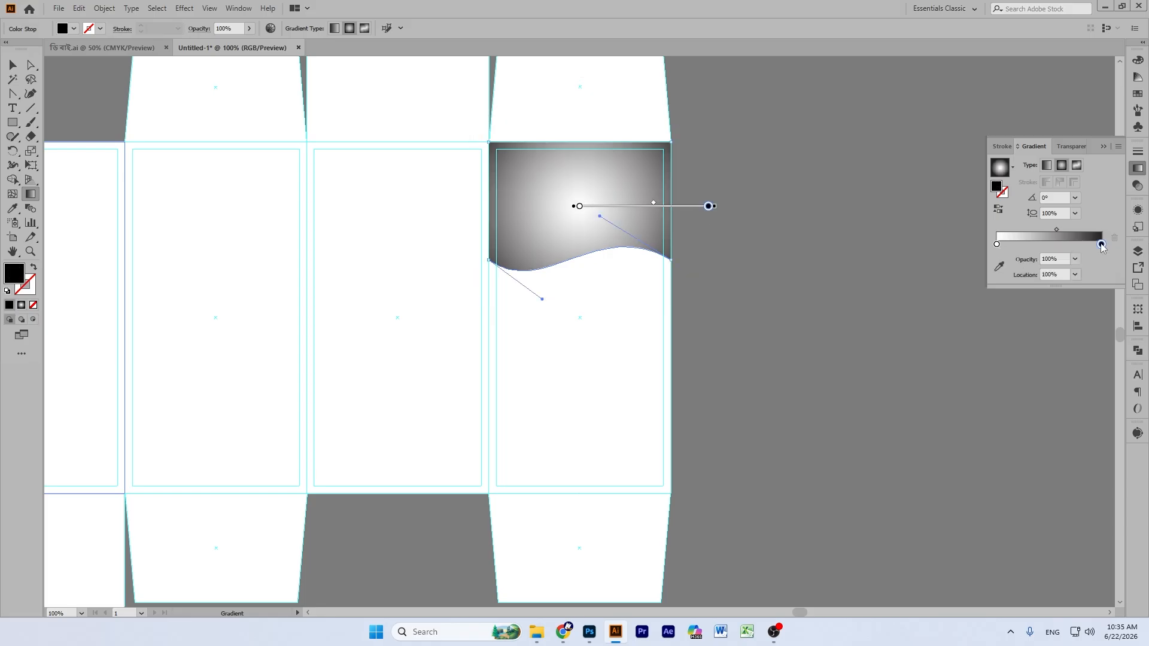
left_click(1013, 282)
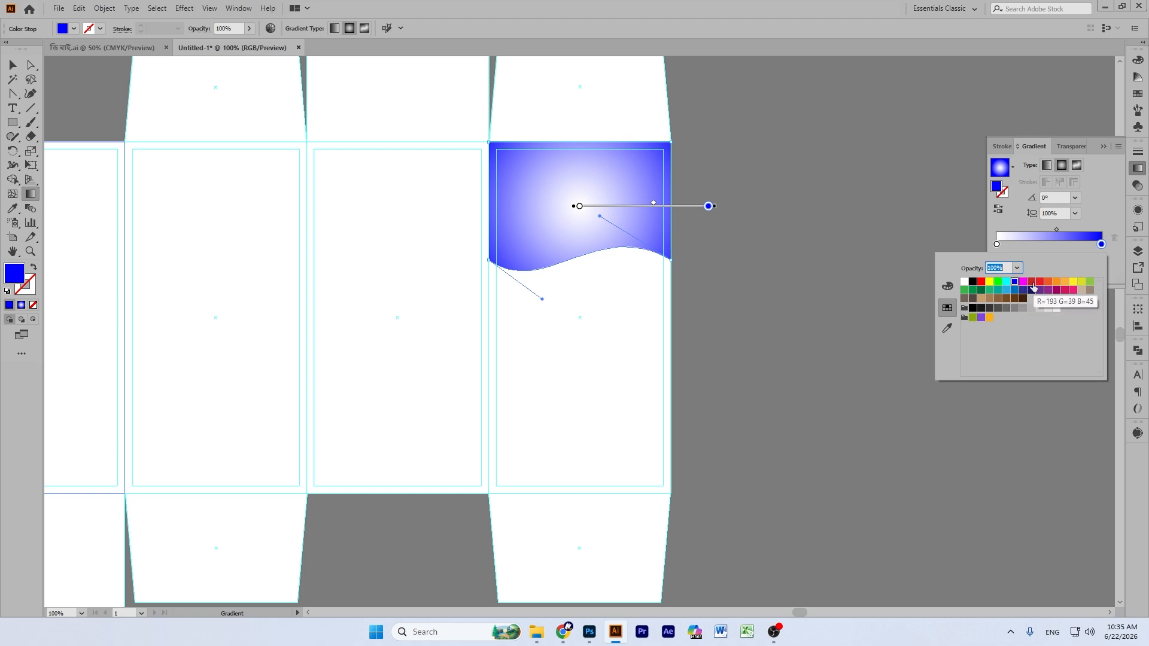
left_click(1030, 282)
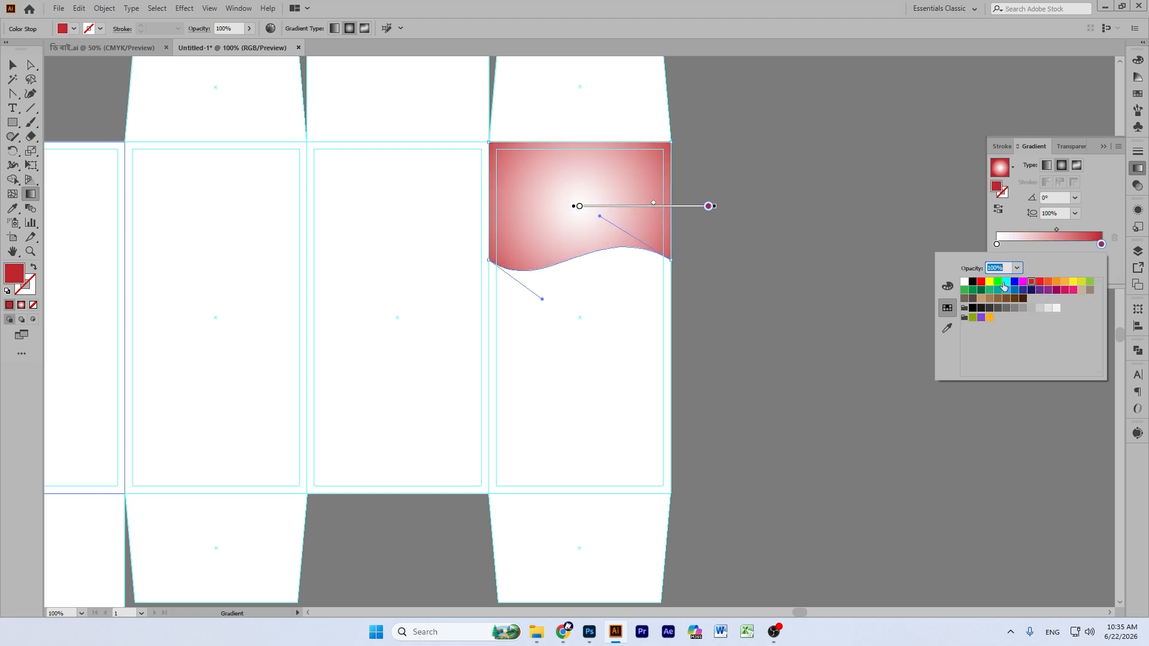
left_click(1090, 283)
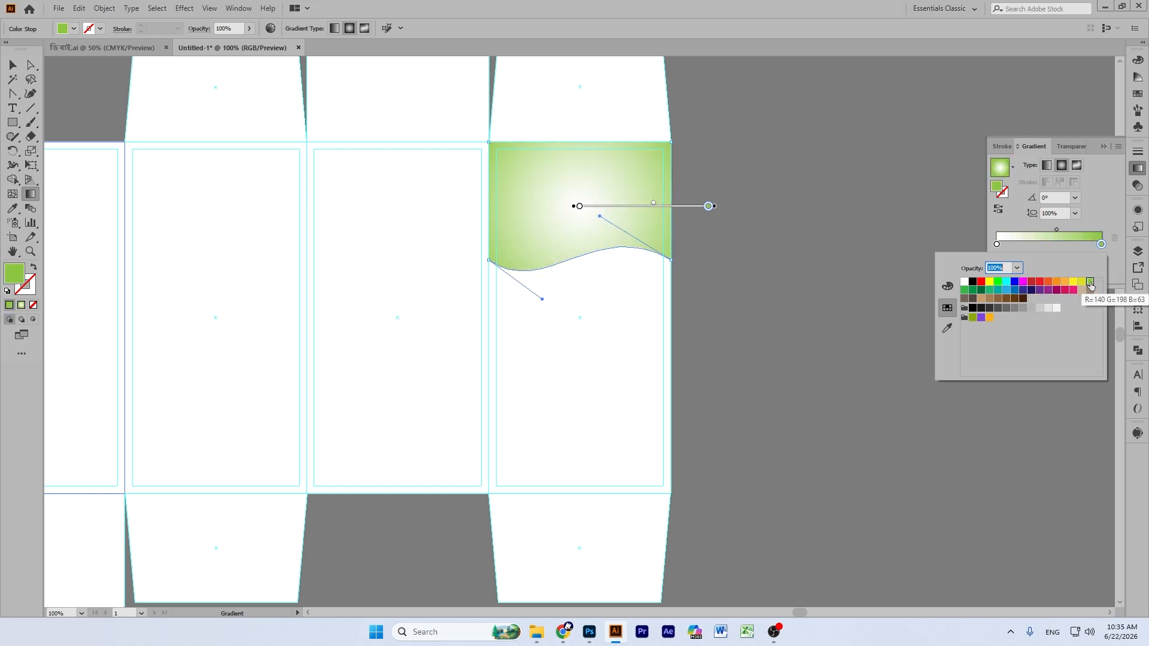
left_click(1059, 230)
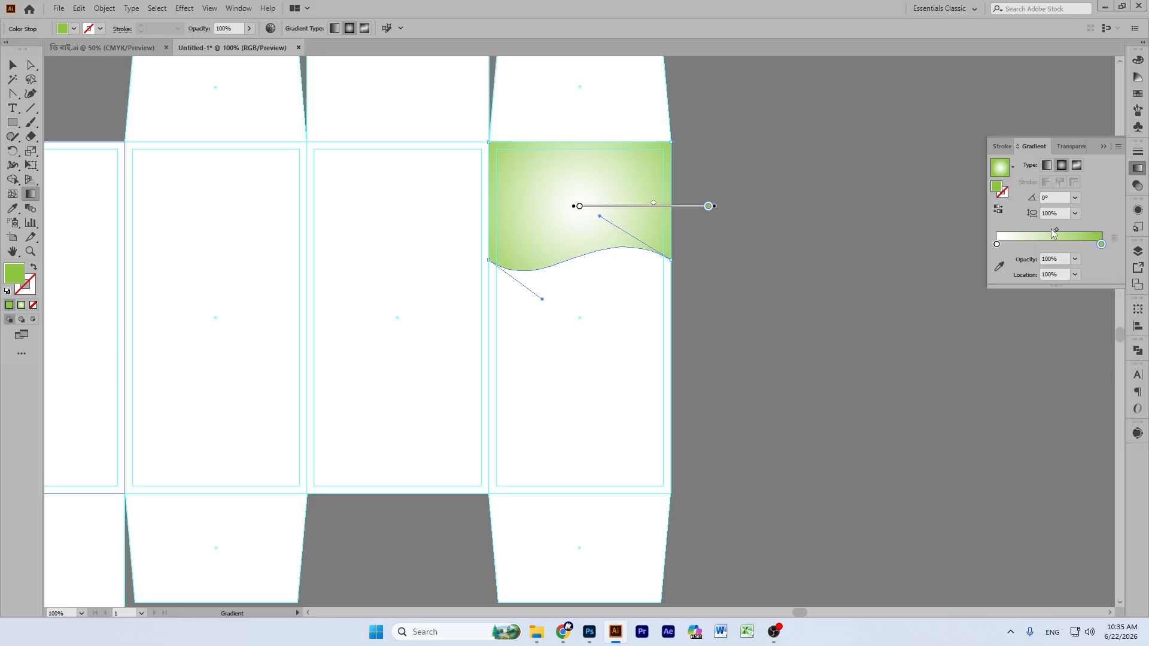
left_click_drag(1058, 231, 1060, 231)
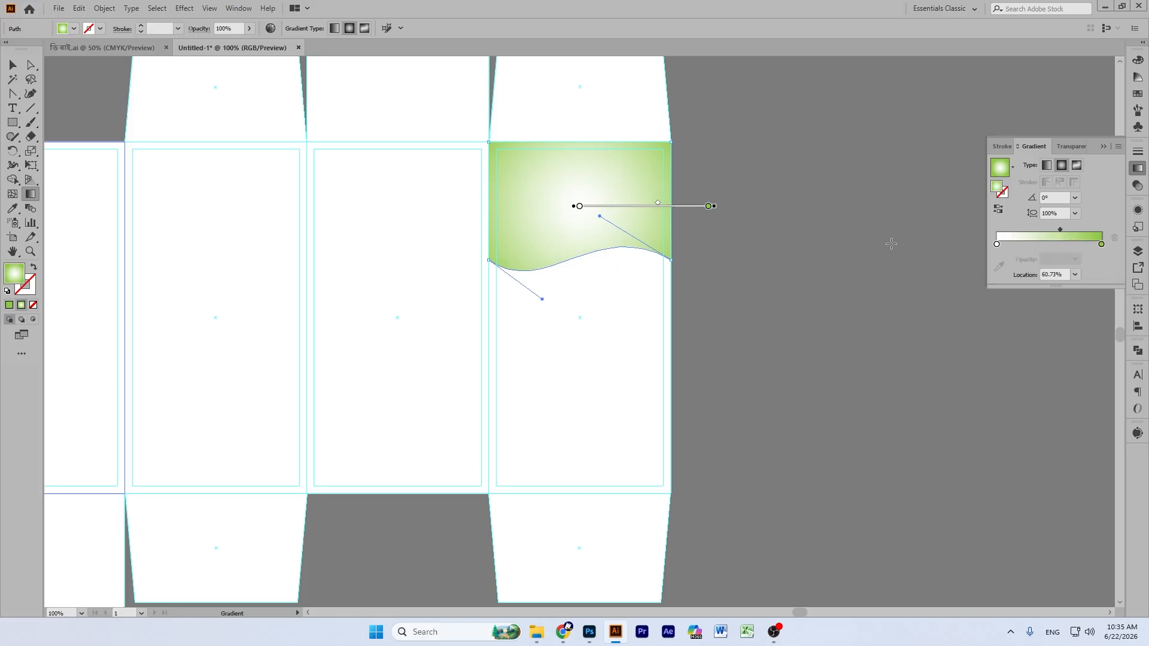
Step: Change the gradient's white centre colour stop to dark green
left_click(996, 244)
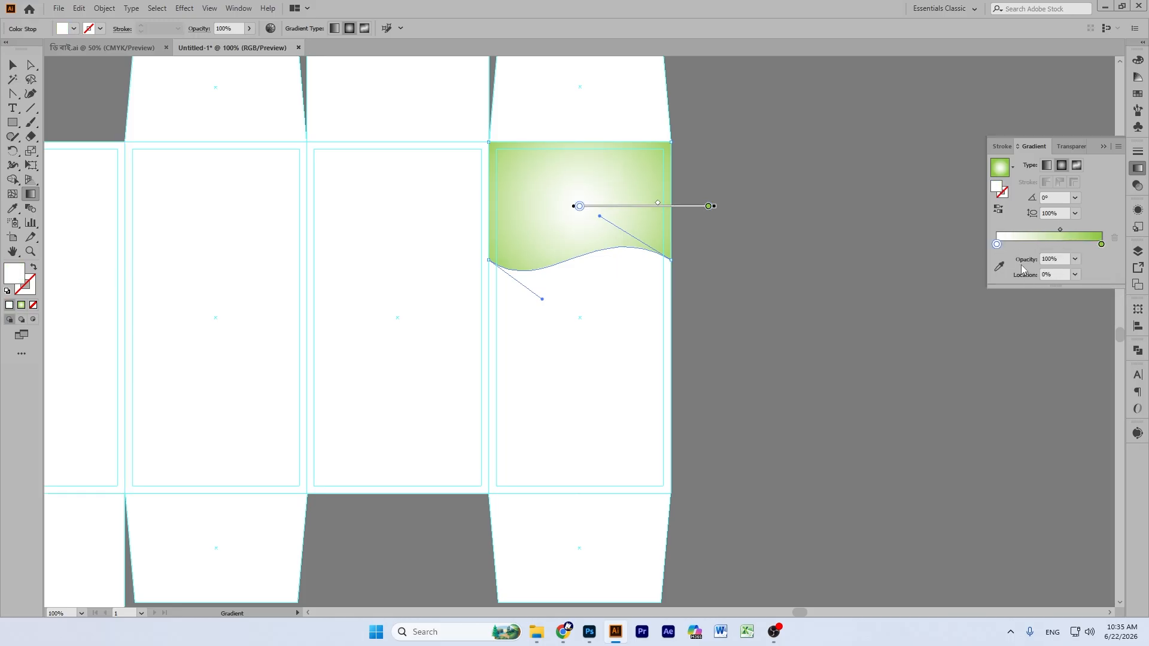
double_click(996, 245)
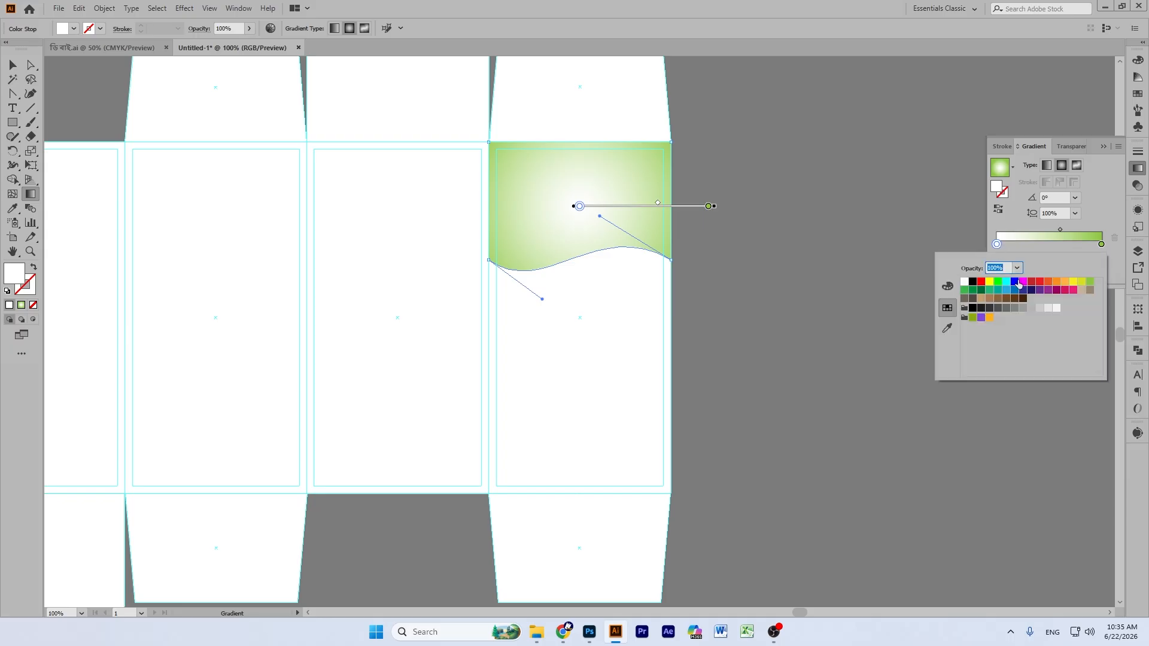
left_click(972, 291)
left_click(981, 291)
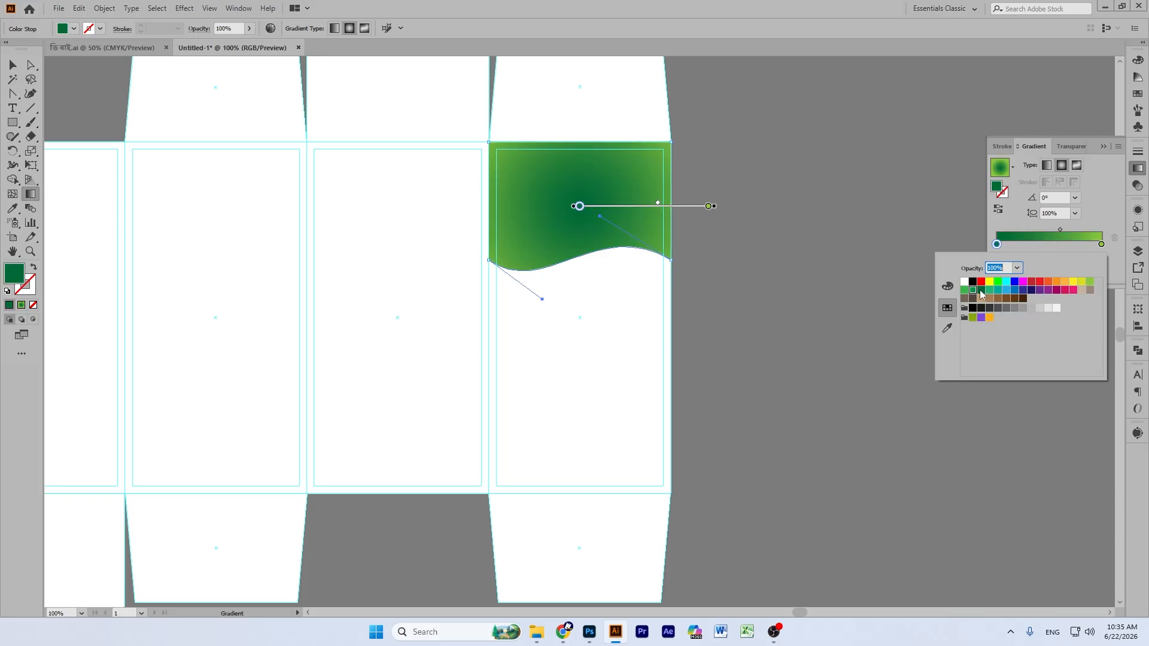
Step: Reverse the gradient so light green is at the centre, and move its midpoint outward to narrow the dark edge
left_click(997, 214)
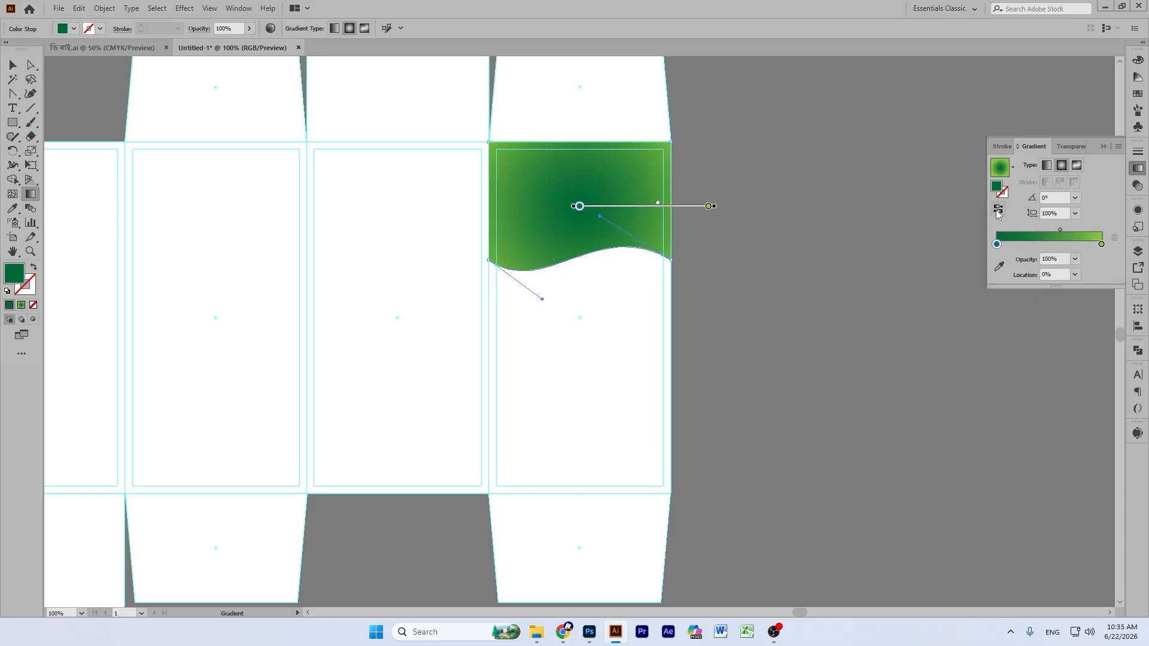
left_click(997, 212)
left_click_drag(631, 205, 675, 204)
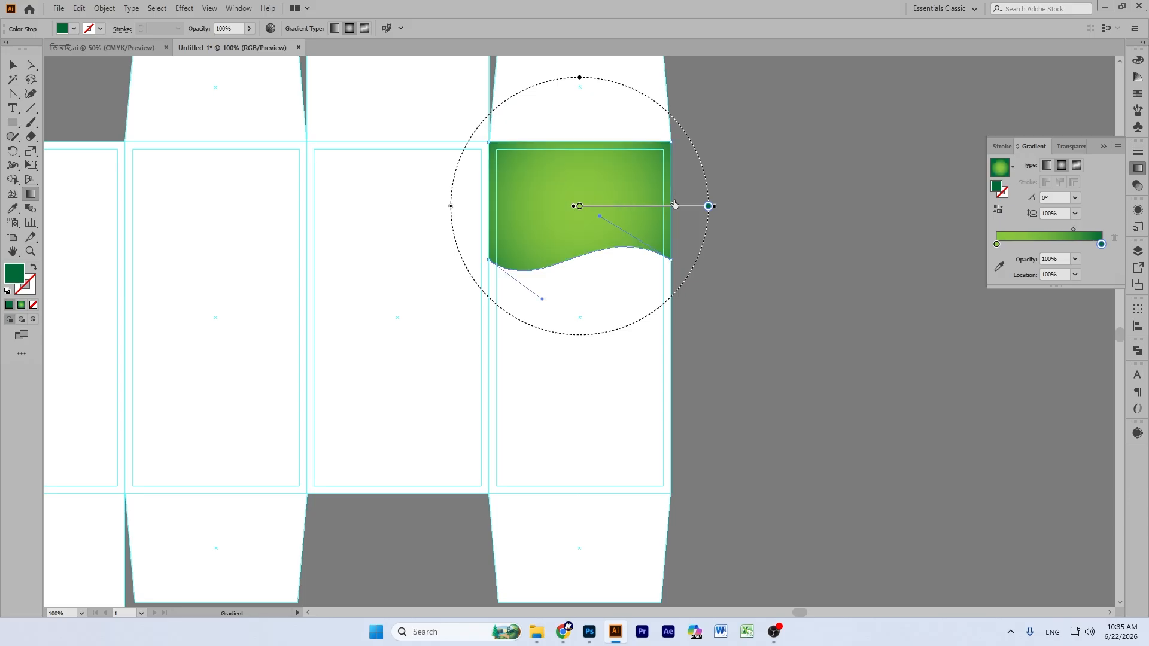
Step: Duplicate the green wave across the other three main panels, aligning each copy with its panel's upper edge
left_click(12, 64)
left_click(609, 185)
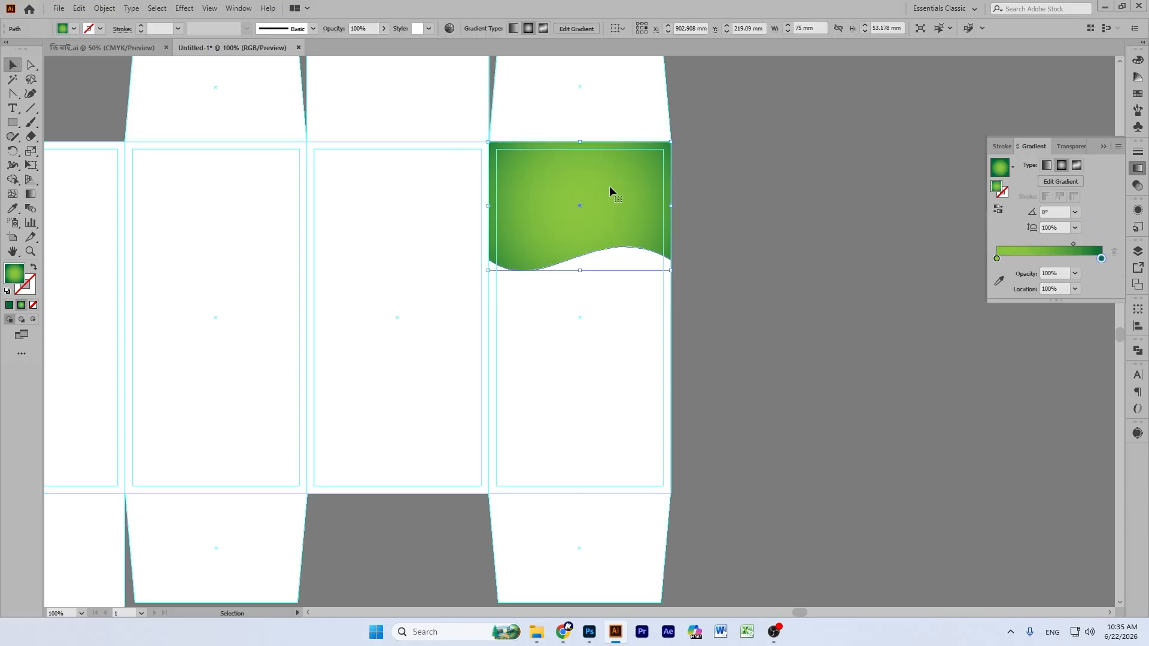
left_click_drag(609, 191, 430, 191)
key("ctrl+shift+a")
key("space")
left_click_drag(330, 297, 504, 301)
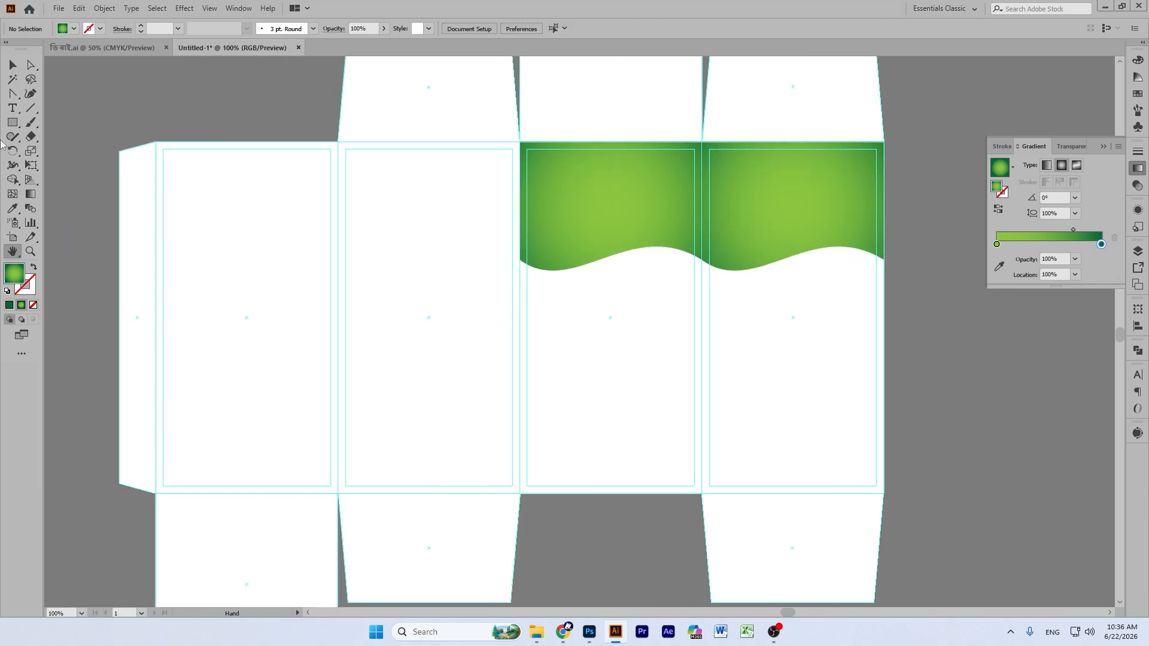
left_click(613, 224)
left_click_drag(615, 229, 434, 230)
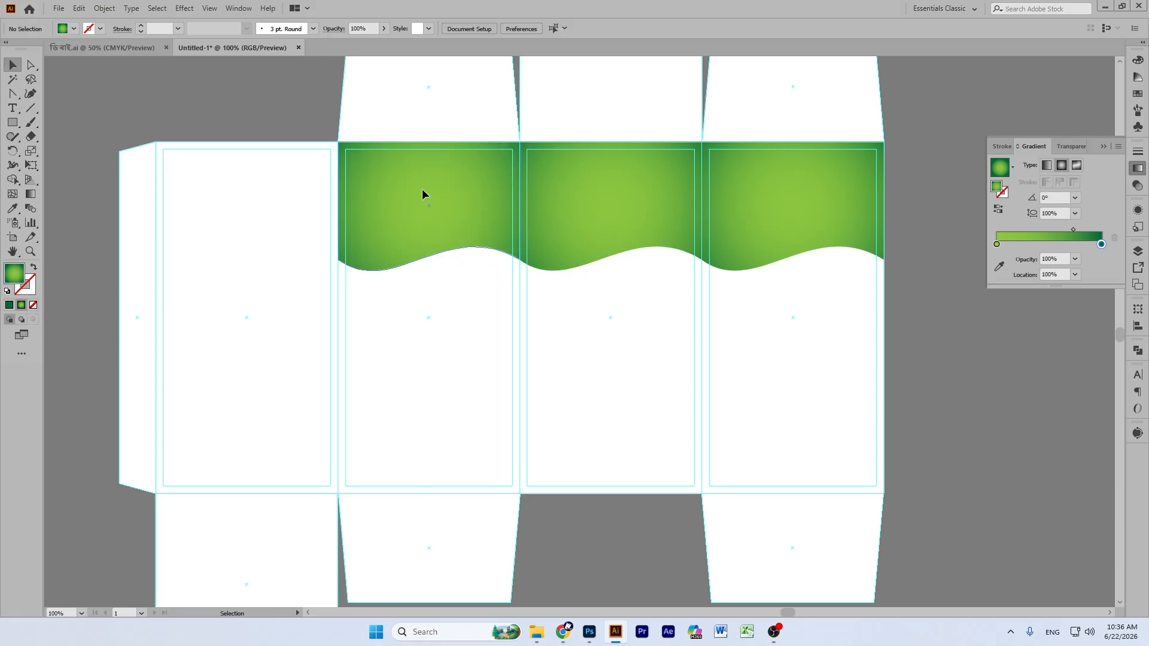
left_click_drag(439, 200, 261, 173)
left_click(263, 91)
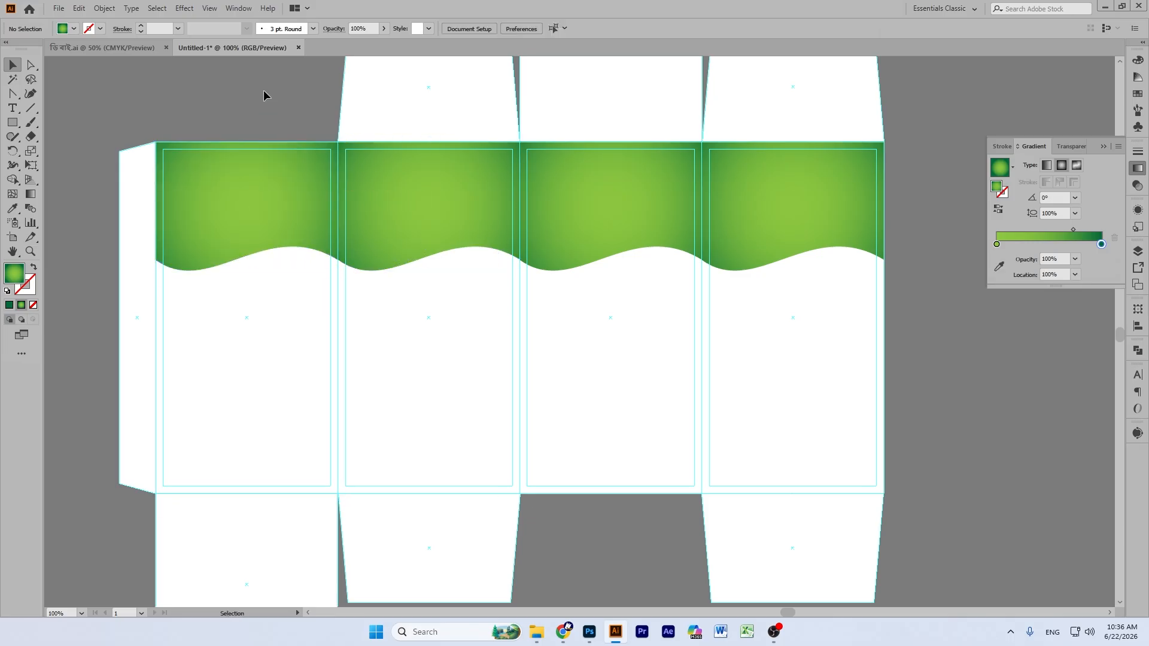
Step: Try placing a flattened copy of the green wave along the lower edge of the leftmost main panel
scroll(864, 261, "down", 3)
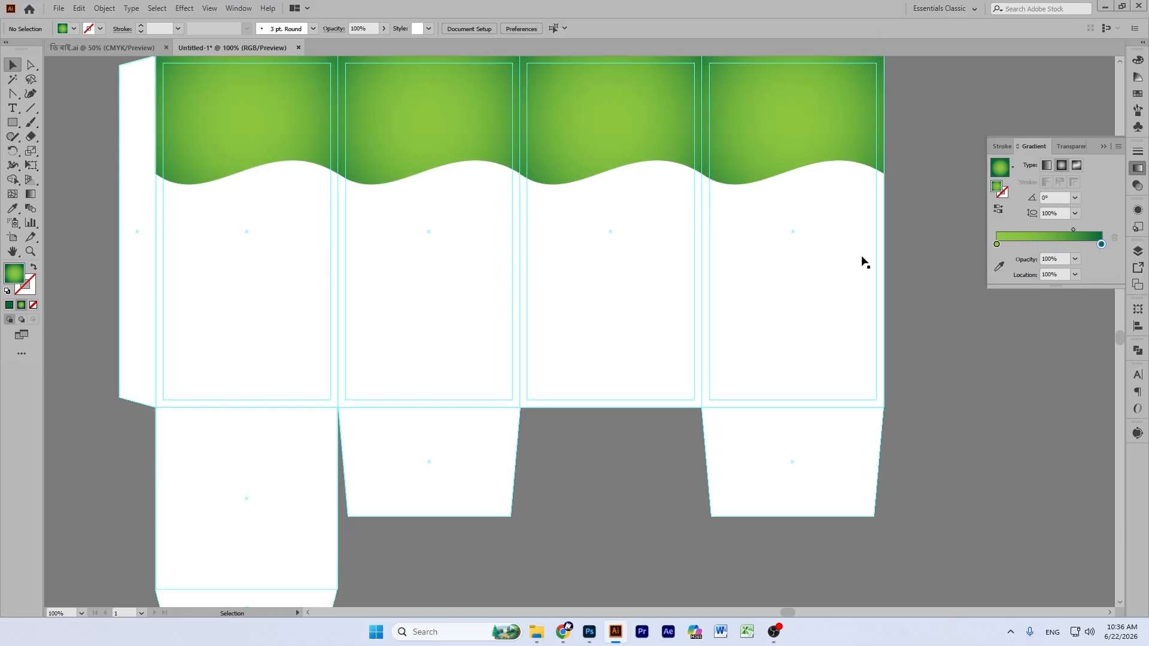
scroll(569, 281, "up", 2)
left_click(252, 152)
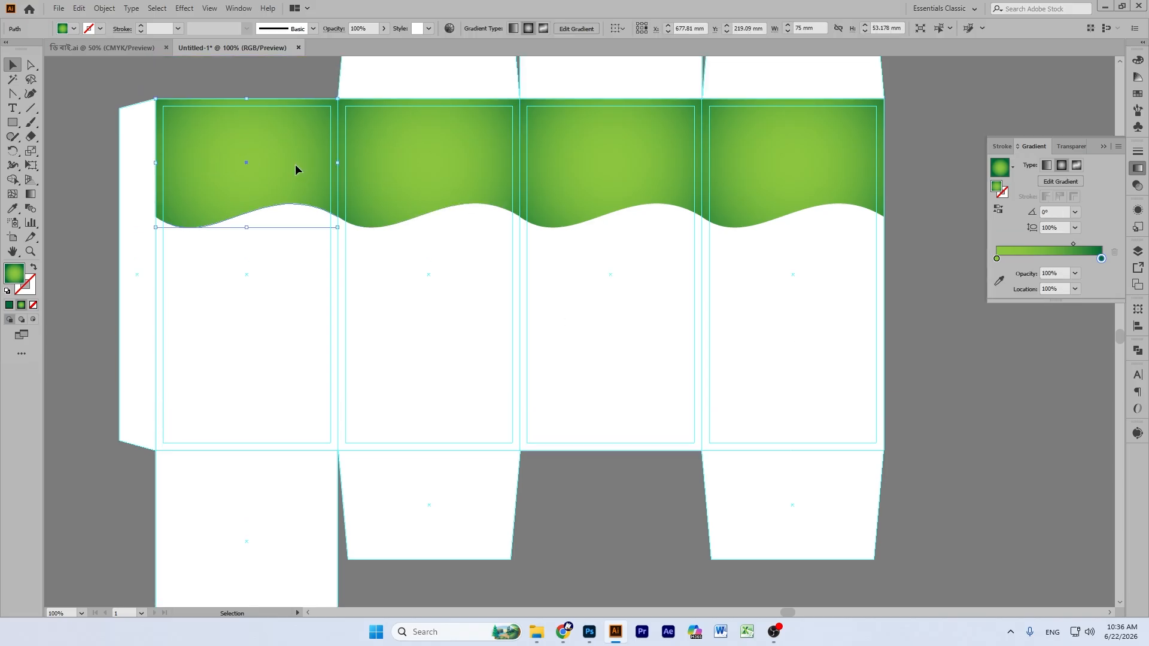
left_click_drag(296, 163, 288, 318)
left_click_drag(330, 250, 148, 393)
left_click_drag(239, 381, 270, 439)
left_click(568, 518)
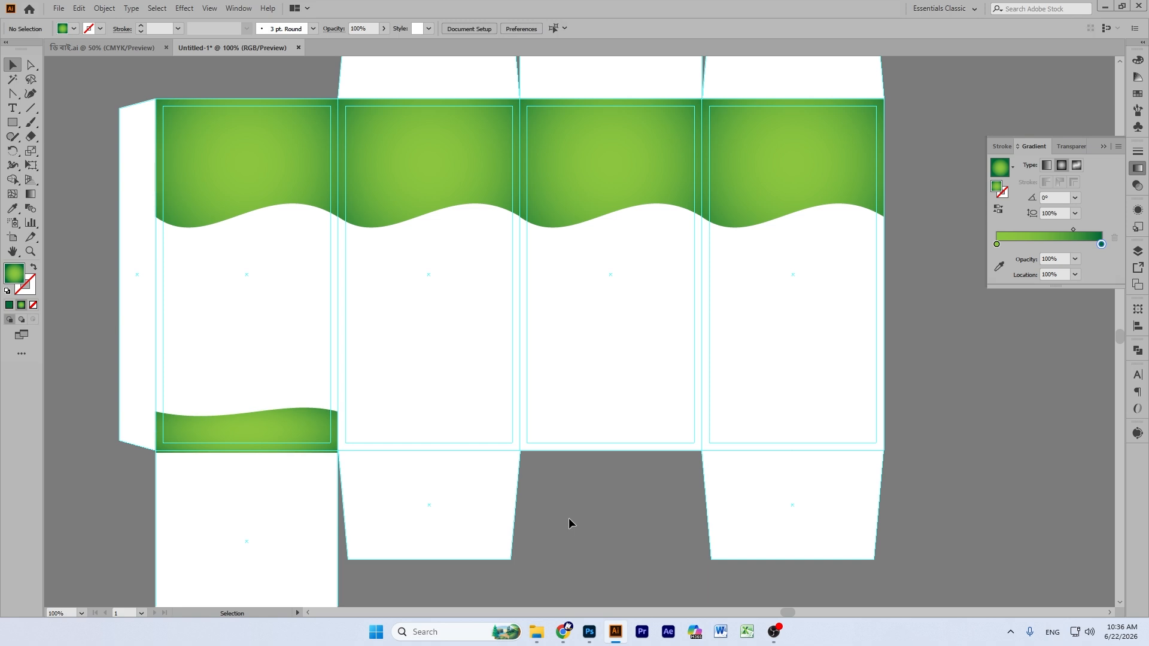
Step: Try duplicating the lower green strip onto the second panel, and undo the lower strips
scroll(263, 257, "down", 5)
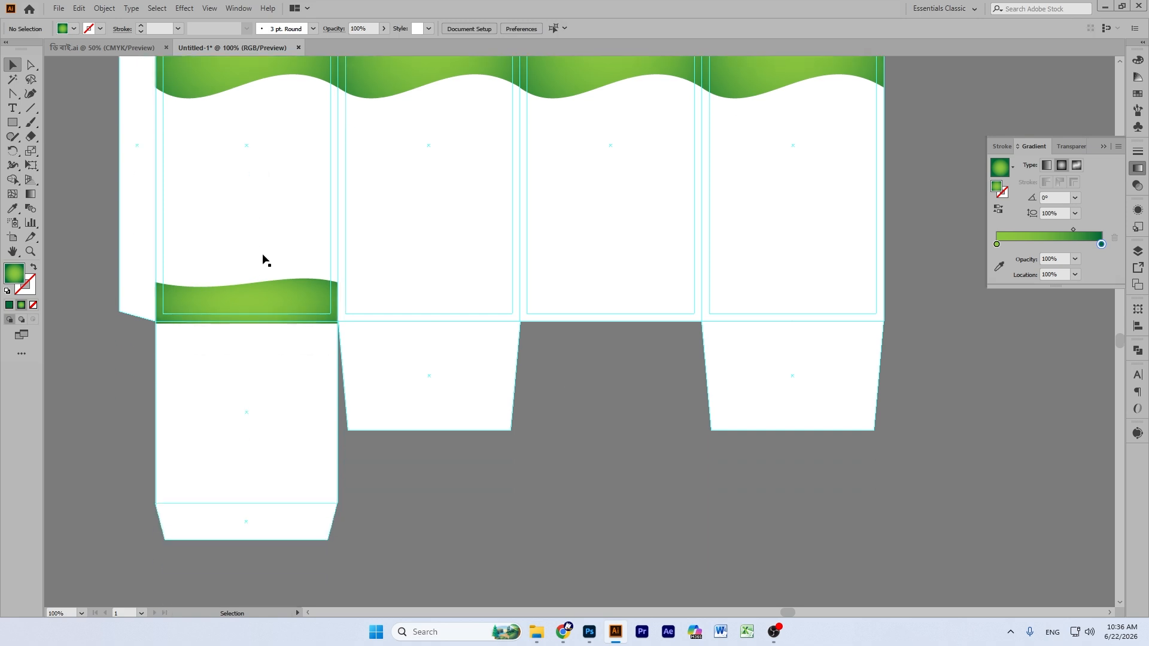
left_click(271, 299)
left_click_drag(272, 295, 455, 295)
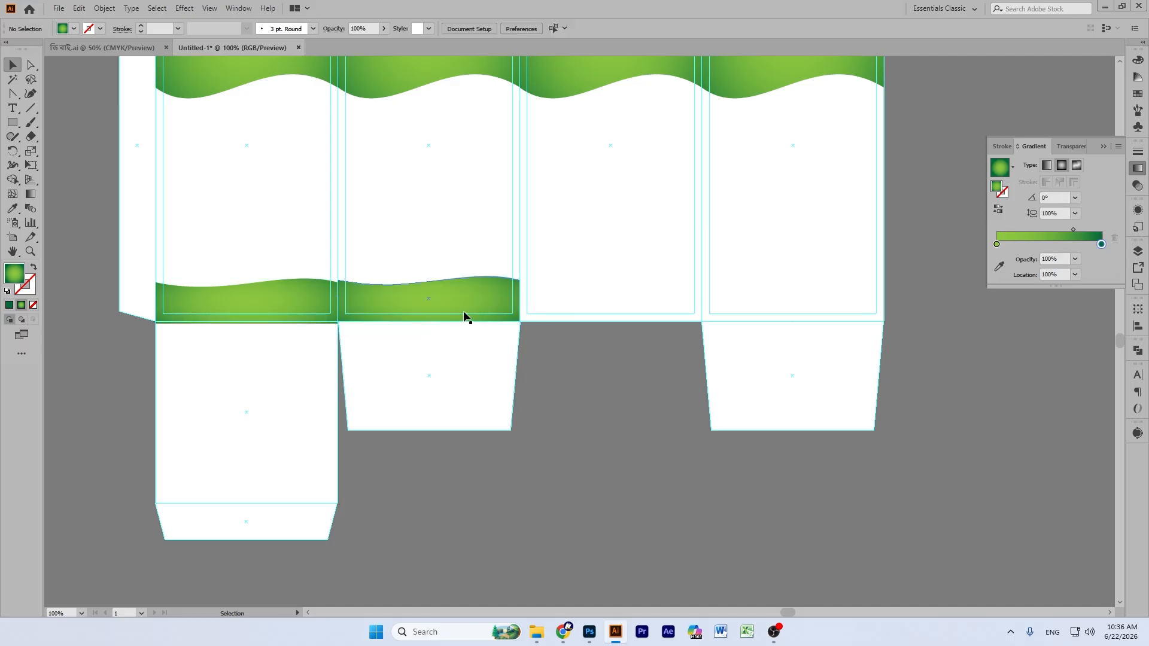
key("ctrl+z")
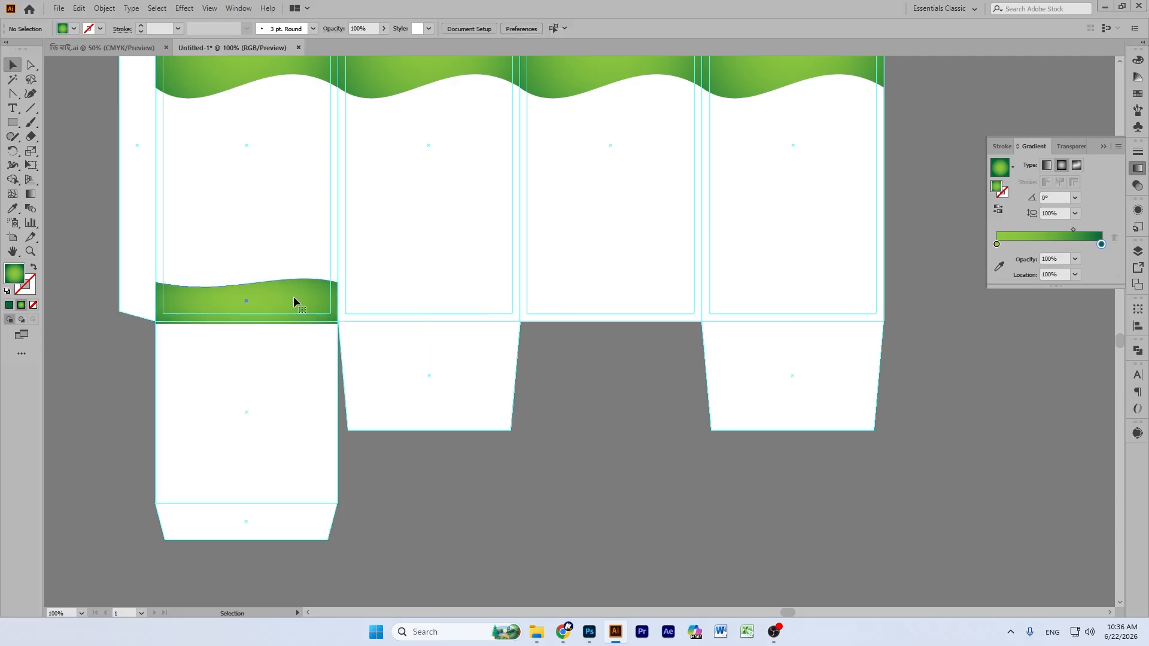
key("ctrl+z")
Step: Shorten a duplicate of the leftmost main panel's rectangle to a strip about 18.7 mm tall along its lower edge
left_click(201, 244)
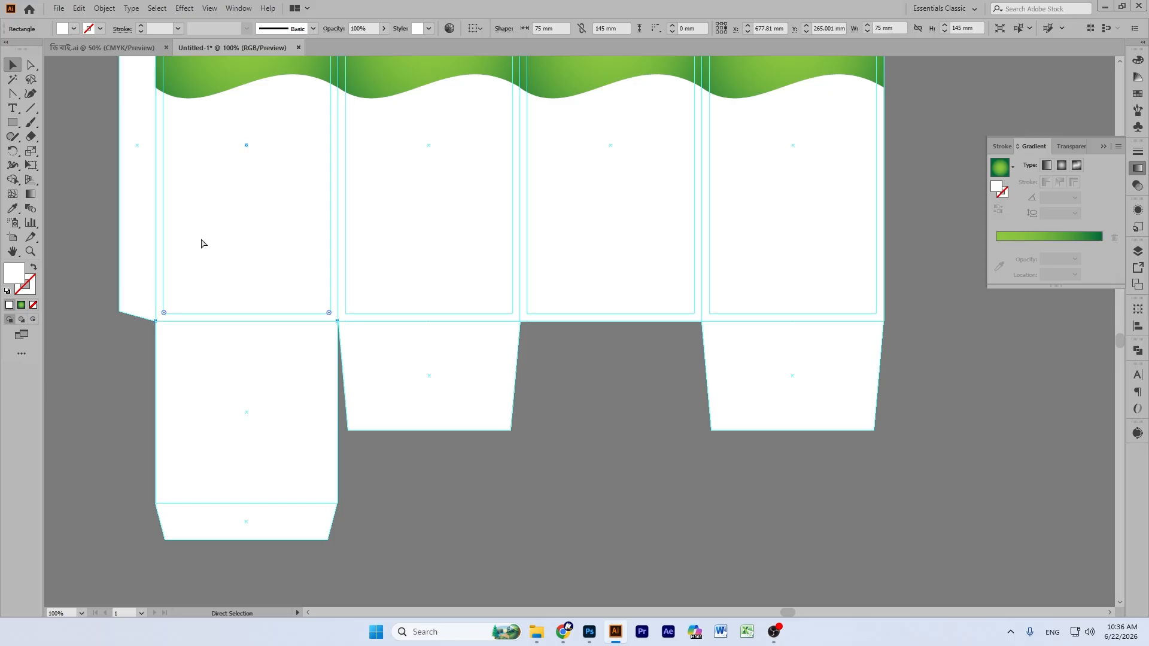
scroll(316, 243, "up", 5)
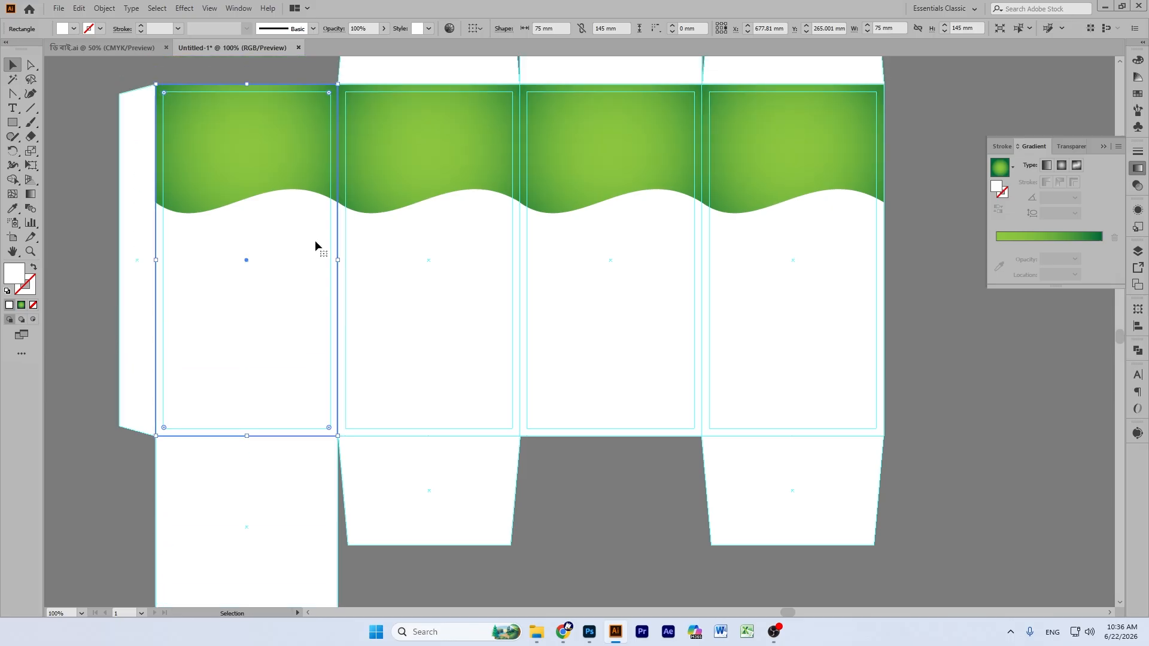
left_click_drag(248, 127, 247, 433)
Step: Bend the upper edge of the leftmost panel's bottom strip upward into an arch, making the shape about 26.3 mm tall
left_click(13, 93)
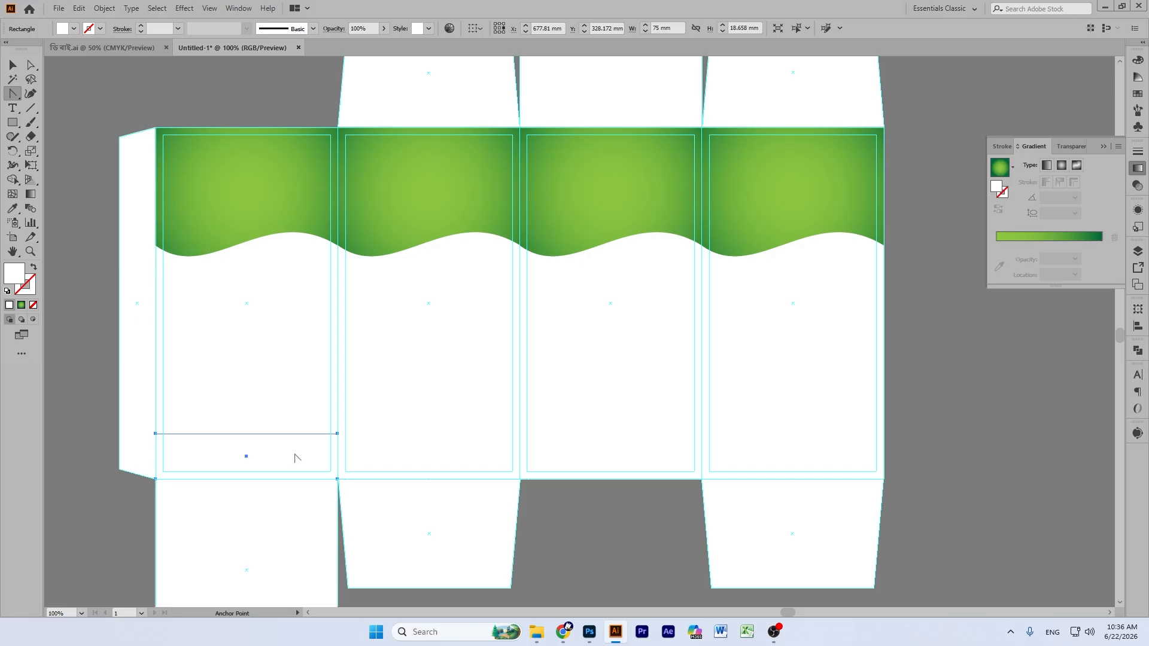
left_click_drag(246, 436, 248, 417)
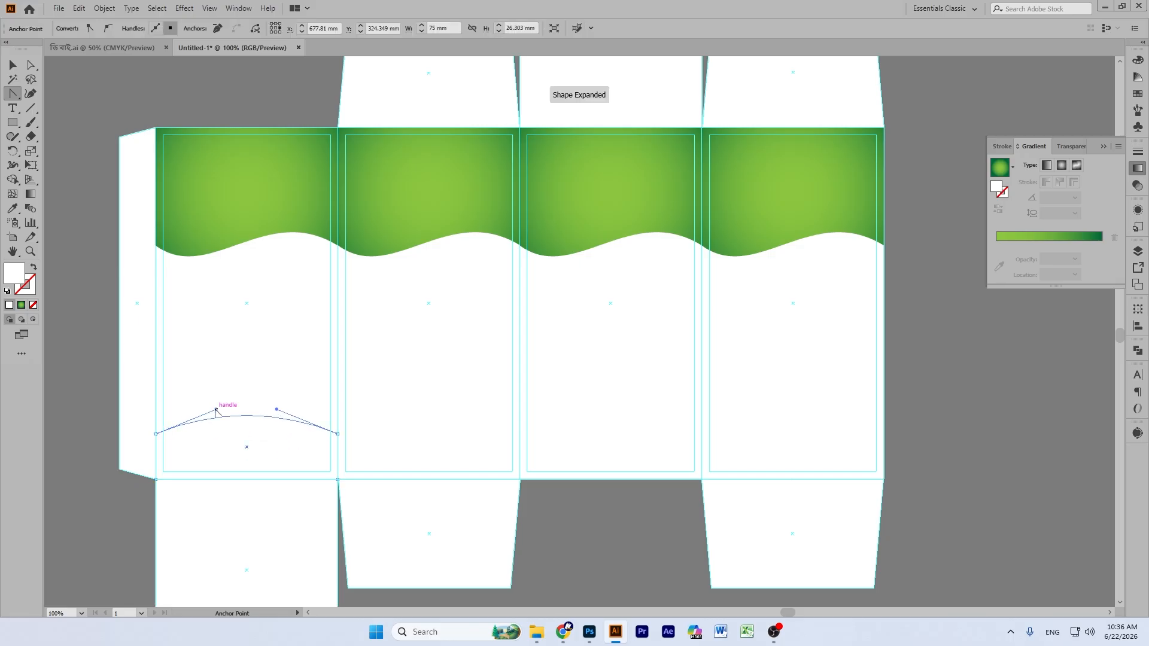
Step: Copy the upper wave's green gradient onto the arched strip and enlarge its radial spread beyond the panel's side edges
left_click(12, 209)
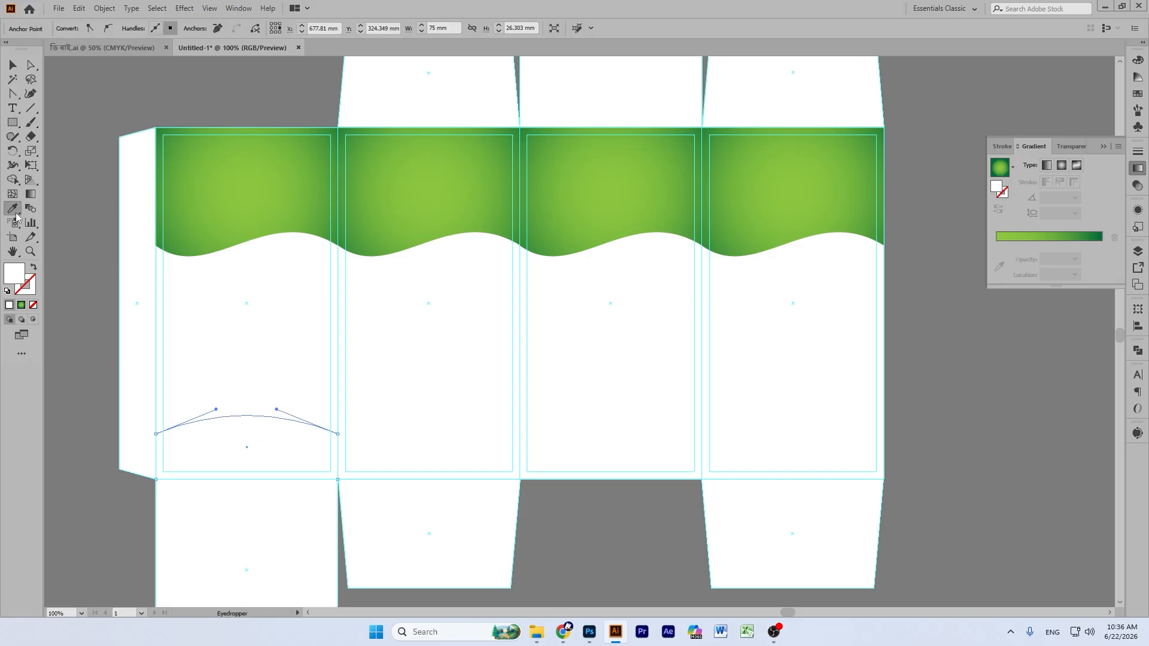
left_click(271, 177)
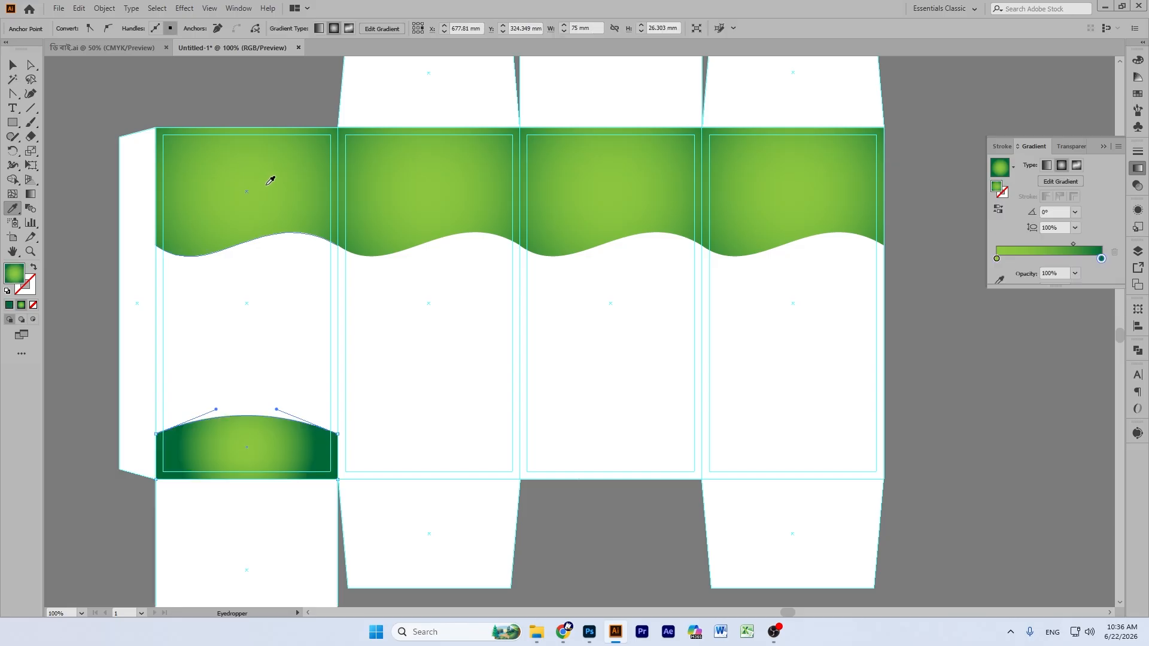
left_click(29, 194)
left_click_drag(178, 450, 126, 458)
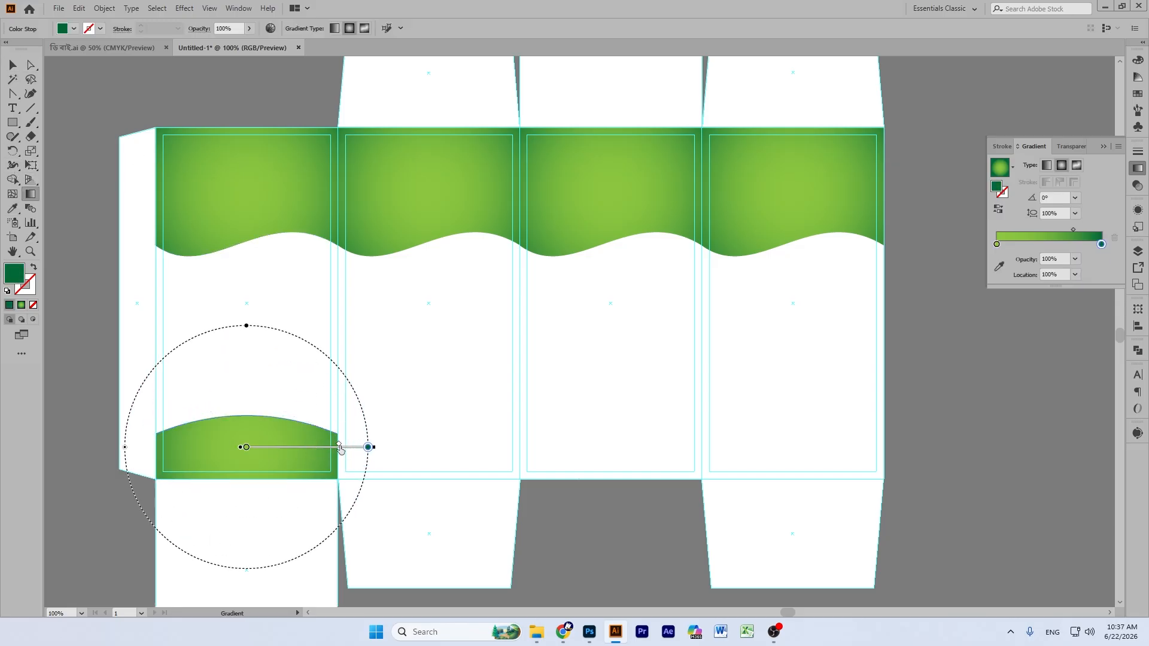
left_click(12, 66)
scroll(155, 103, "down", 3)
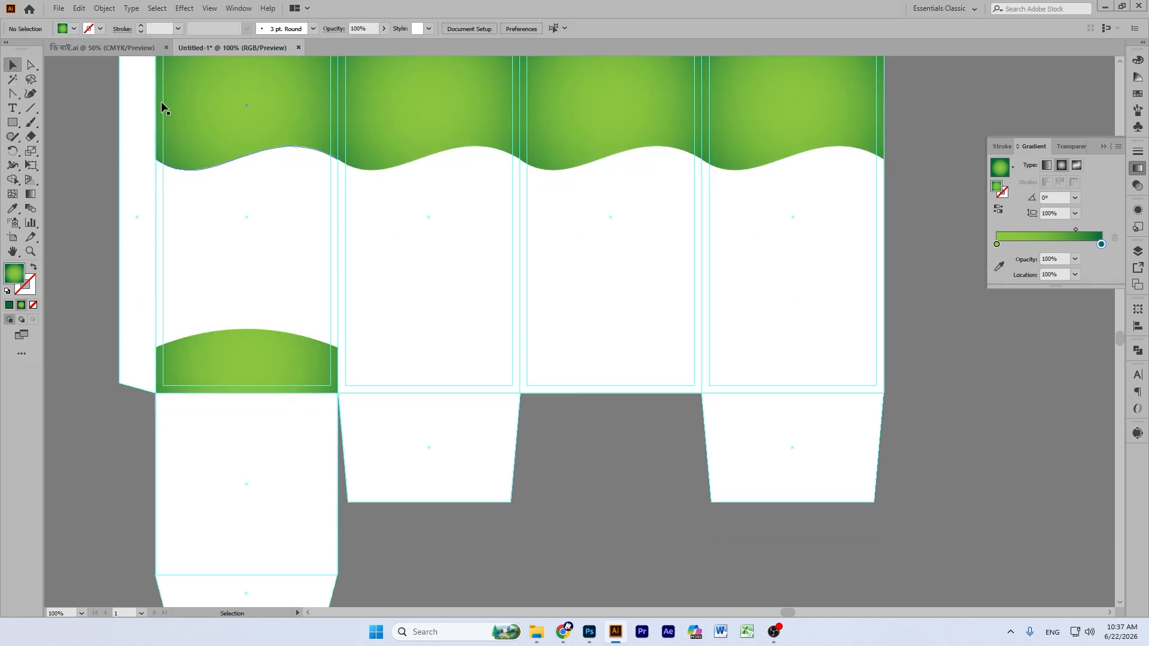
Step: Try duplicating the arched green strip onto the second panel, and undo back to its unfilled state
left_click(227, 366)
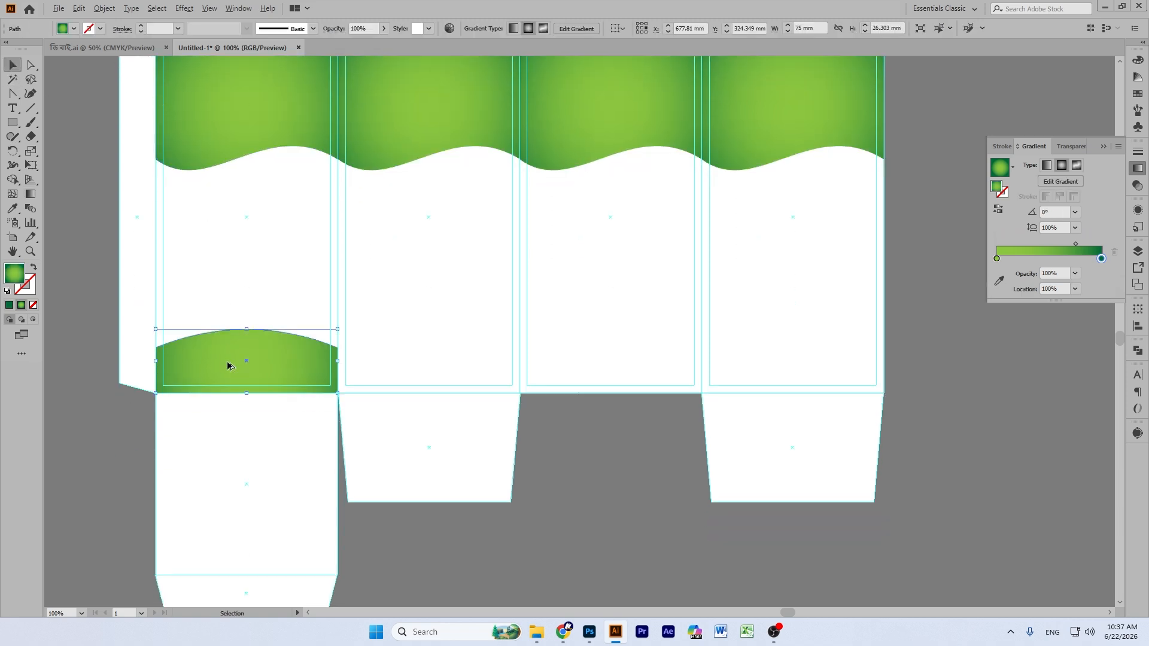
left_click_drag(227, 366, 411, 364)
left_click(621, 462)
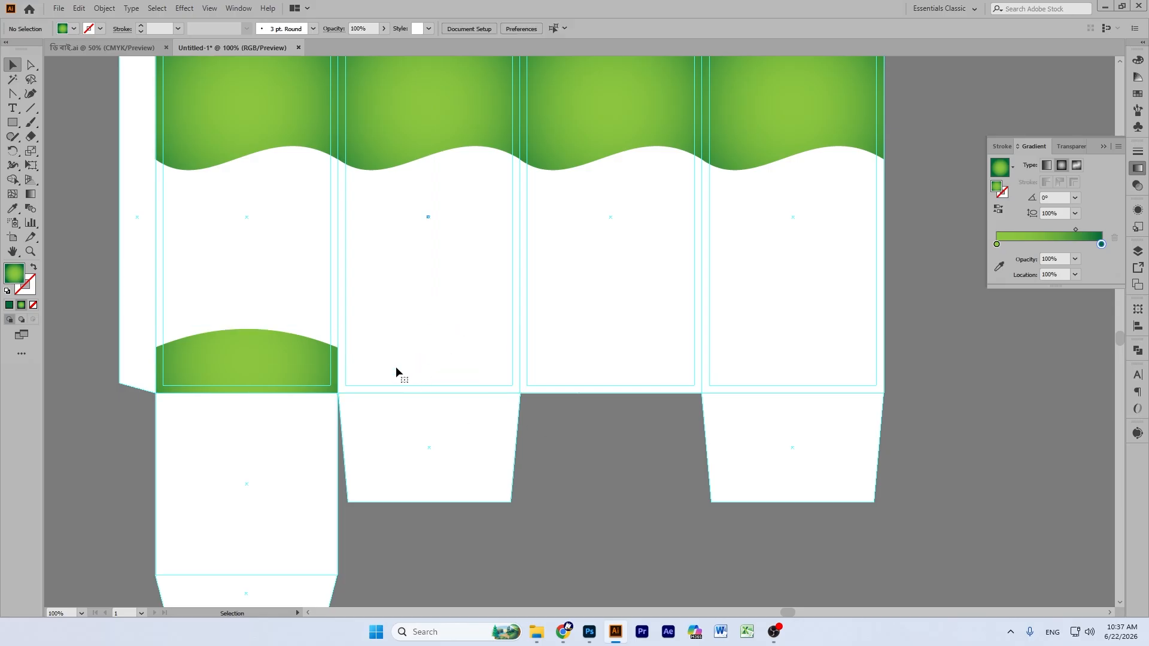
left_click(396, 372)
left_click(623, 465)
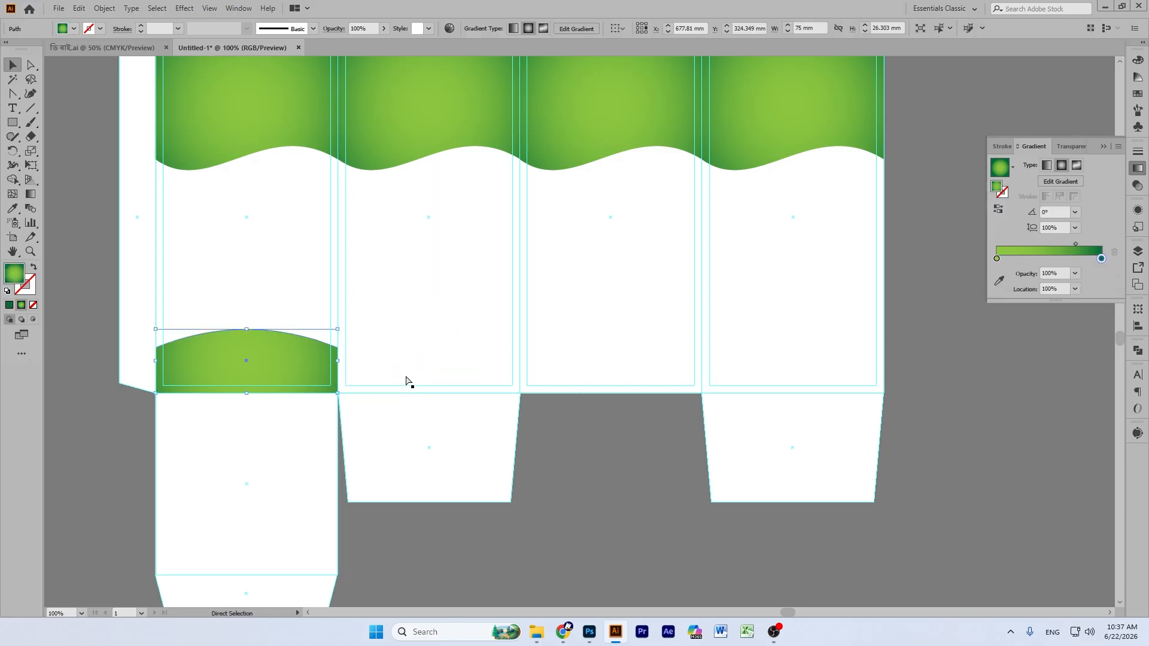
key("ctrl+z")
key("ctrl+z")
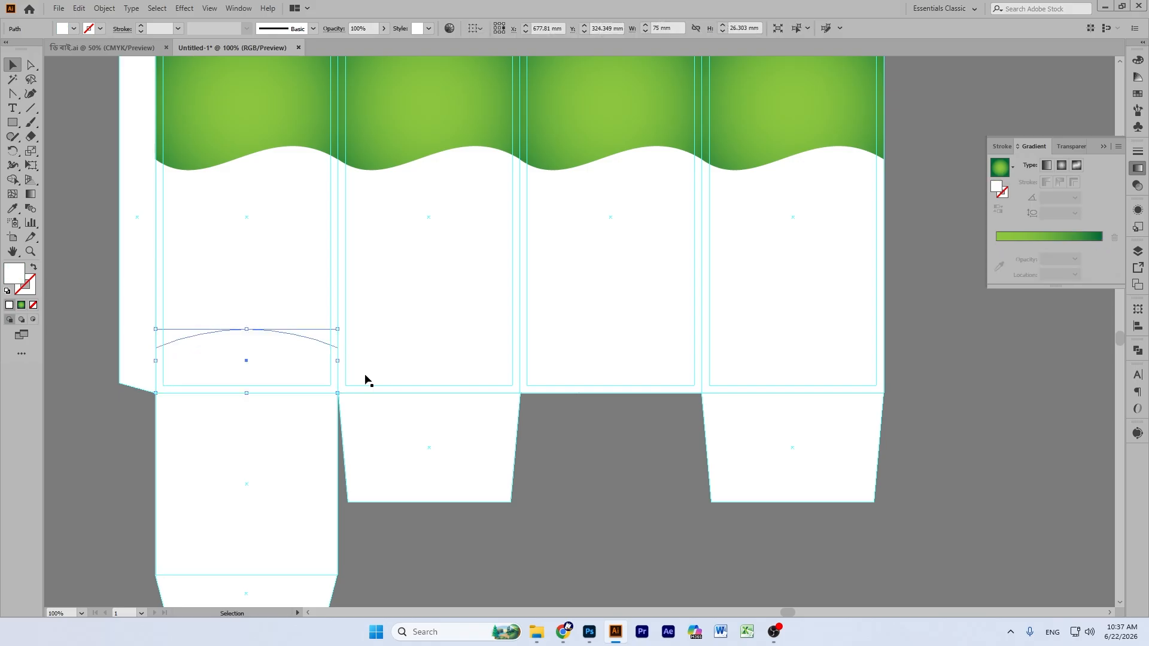
Step: Fill the arched strip with the upper wave's green gradient and widen the radial spread past the panel's side edges
left_click(12, 208)
left_click(299, 103)
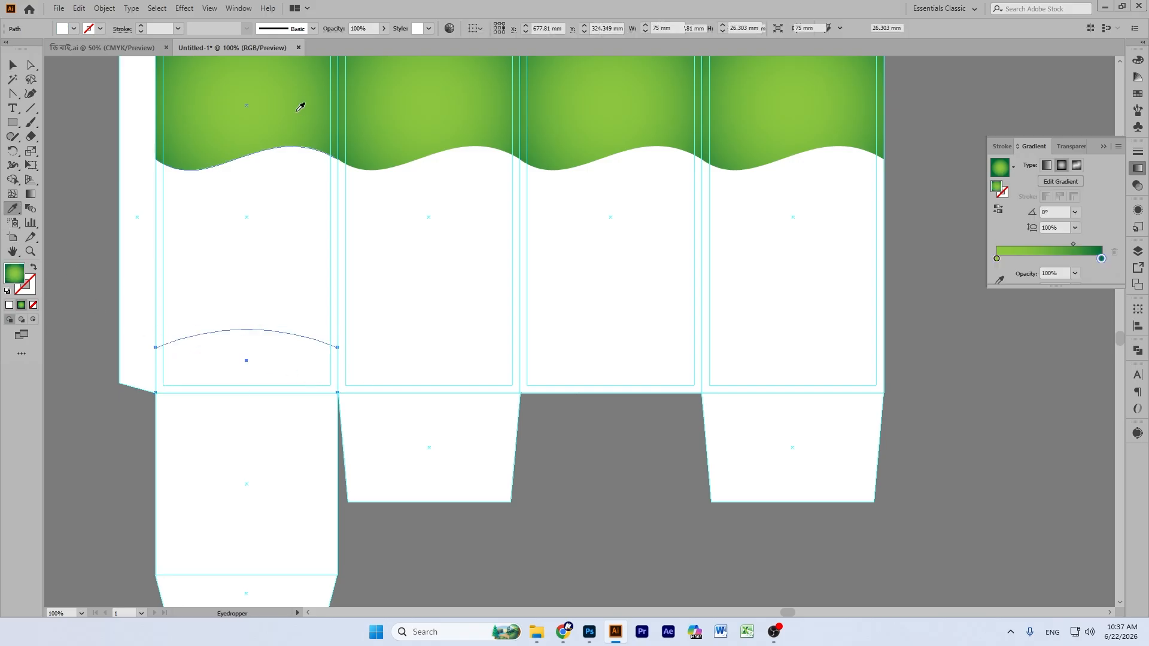
left_click(588, 457)
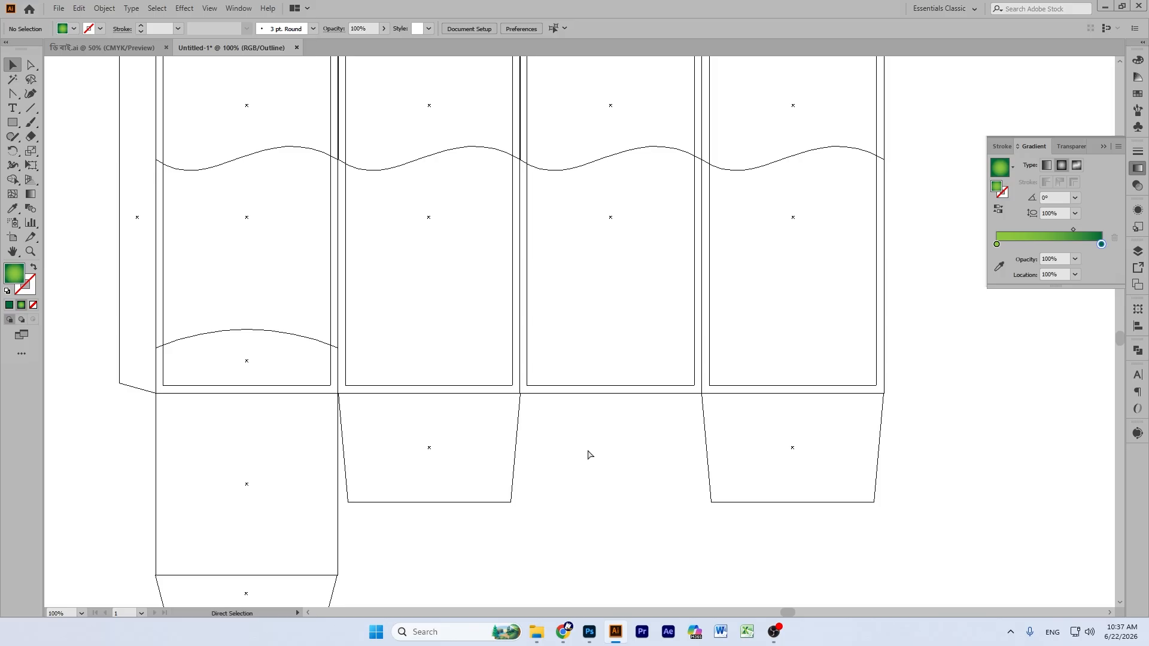
key("ctrl+y")
left_click(282, 364)
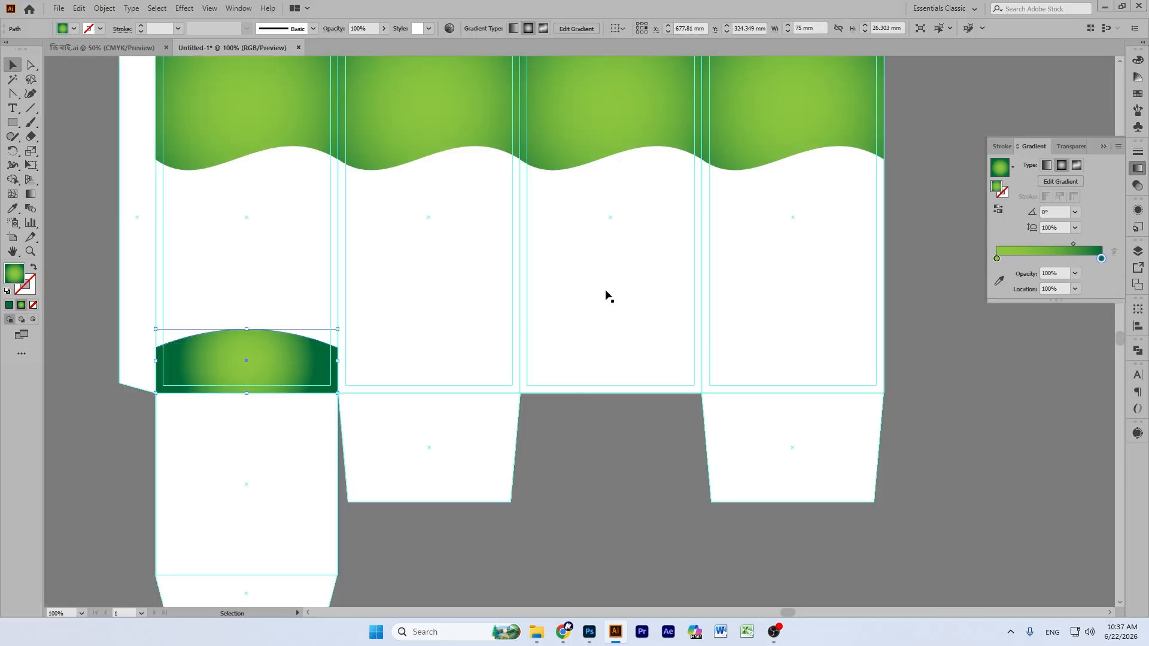
left_click(30, 195)
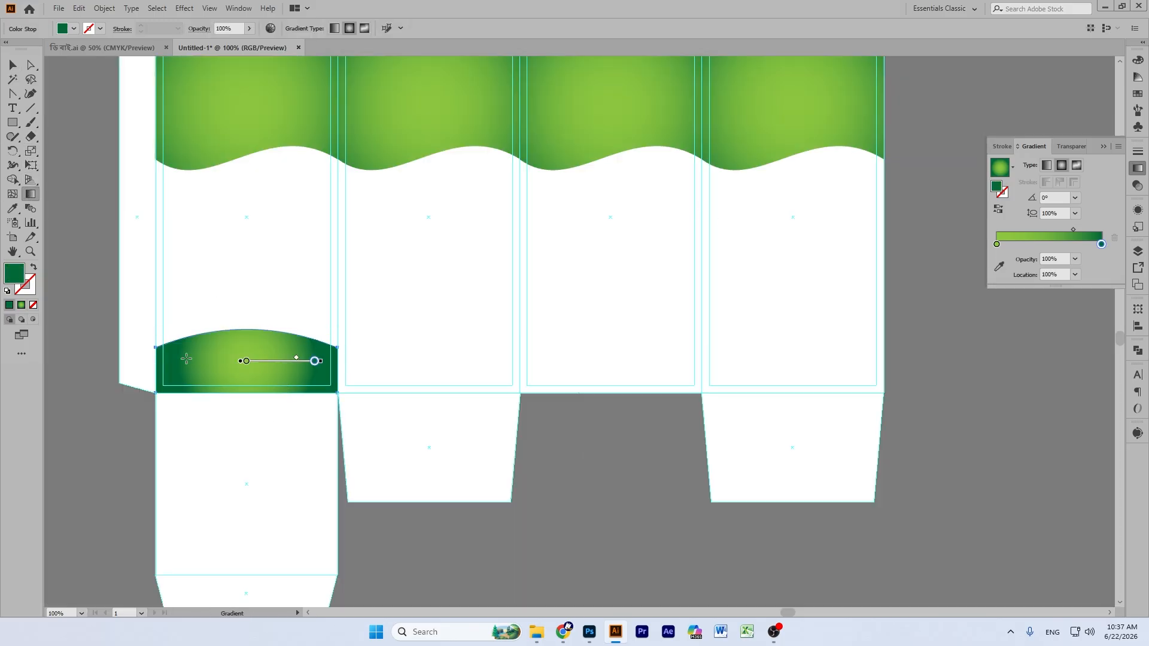
left_click_drag(178, 363, 114, 360)
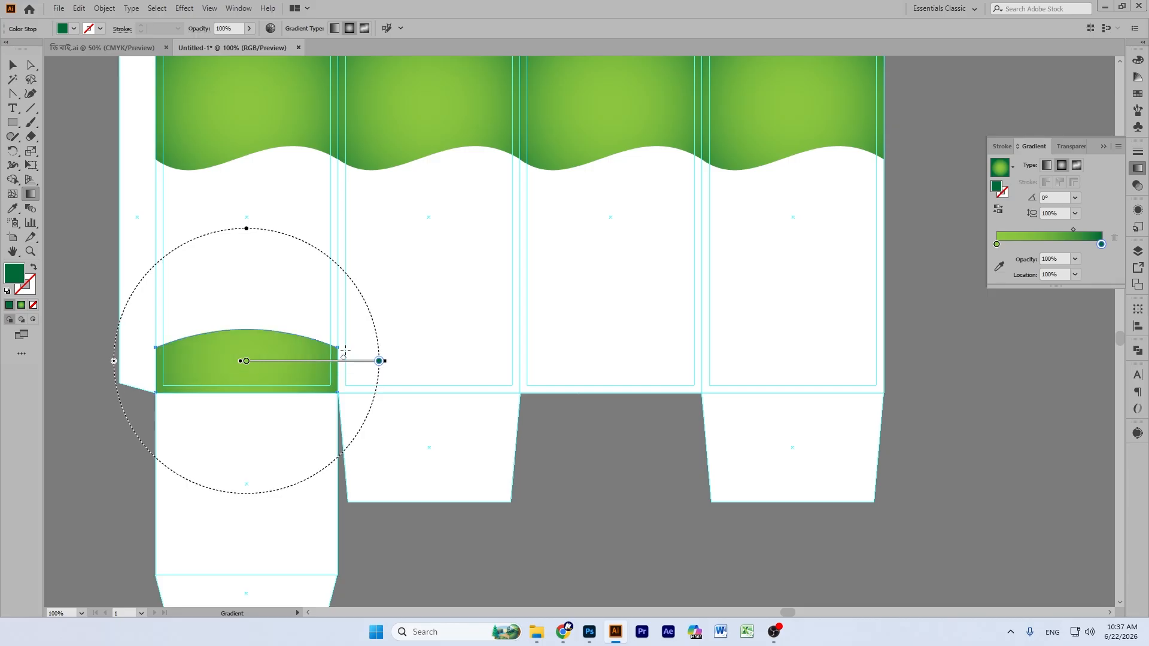
left_click(30, 136)
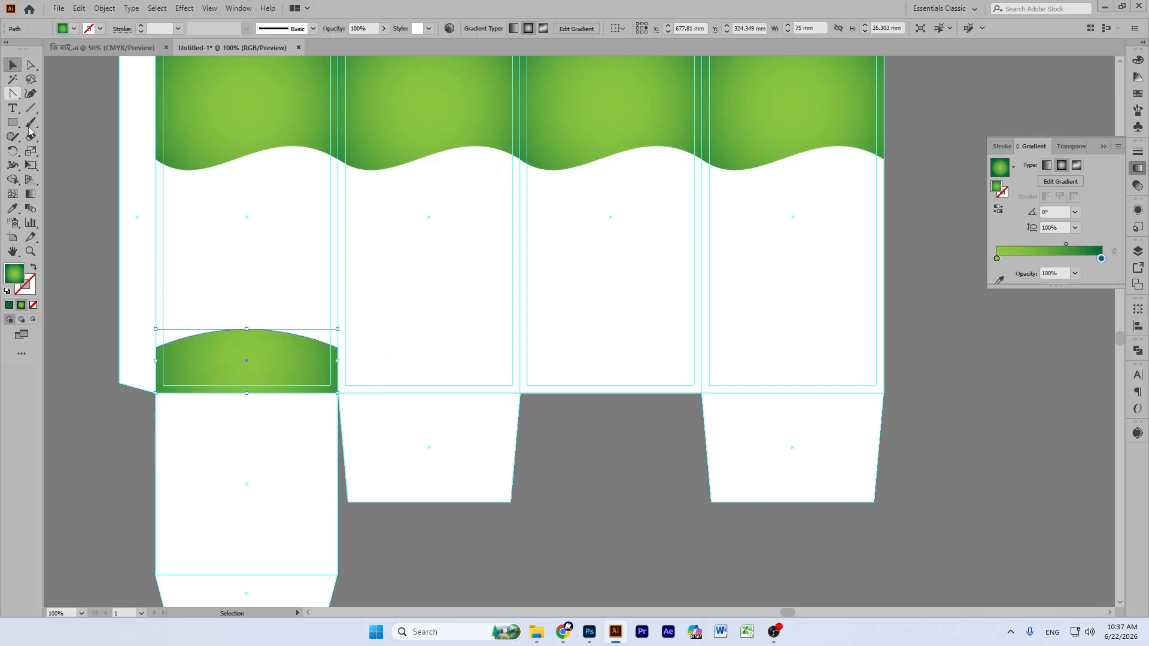
left_click(13, 65)
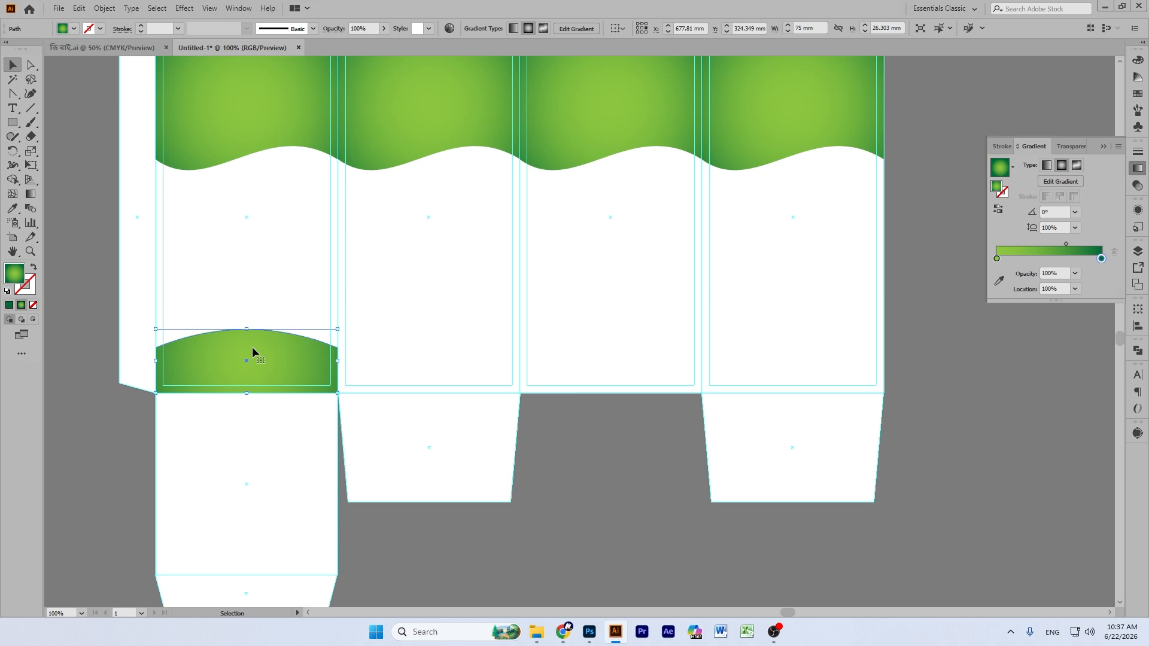
Step: Duplicate the arched green strip across the other three main panels, aligning each copy with its panel's lower edge
left_click_drag(264, 367, 796, 370)
left_click(959, 379)
scroll(580, 287, "up", 3)
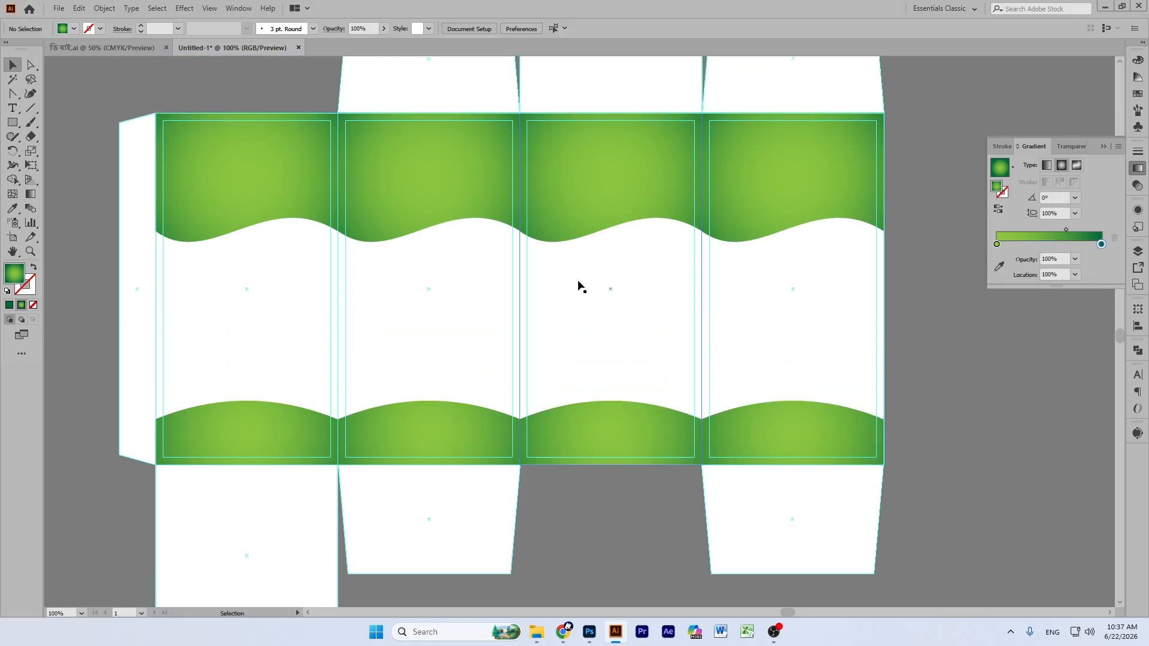
key("ctrl+minus")
scroll(685, 275, "down", 2)
scroll(682, 268, "up", 2)
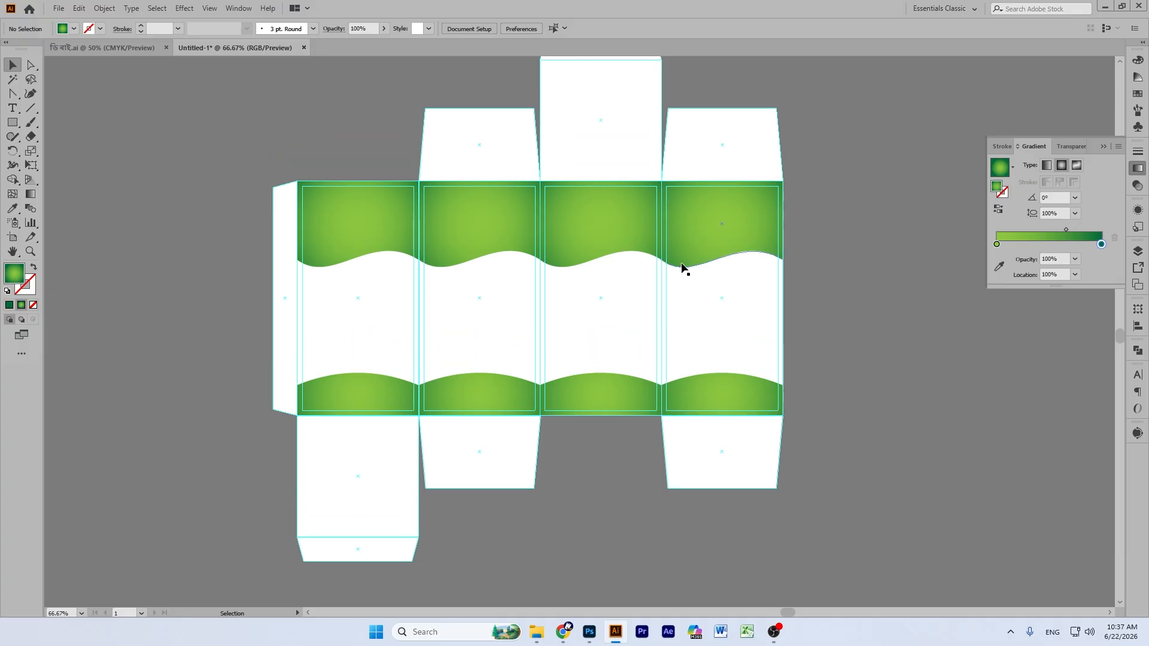
Step: Try sampling a fill from the blue bulb box artwork for the second panel's upper wave, and undo it
left_click(524, 207)
left_click(13, 251)
left_click_drag(60, 269, 408, 235)
scroll(530, 257, "right", 5)
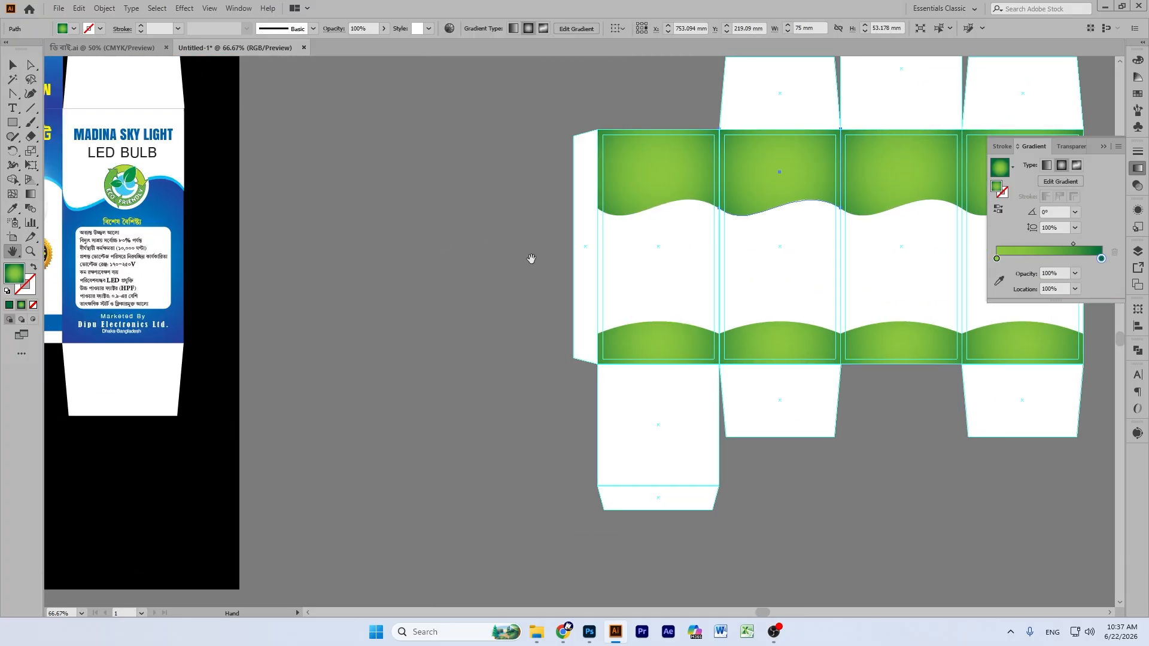
left_click(12, 66)
left_click(359, 154)
left_click(760, 188)
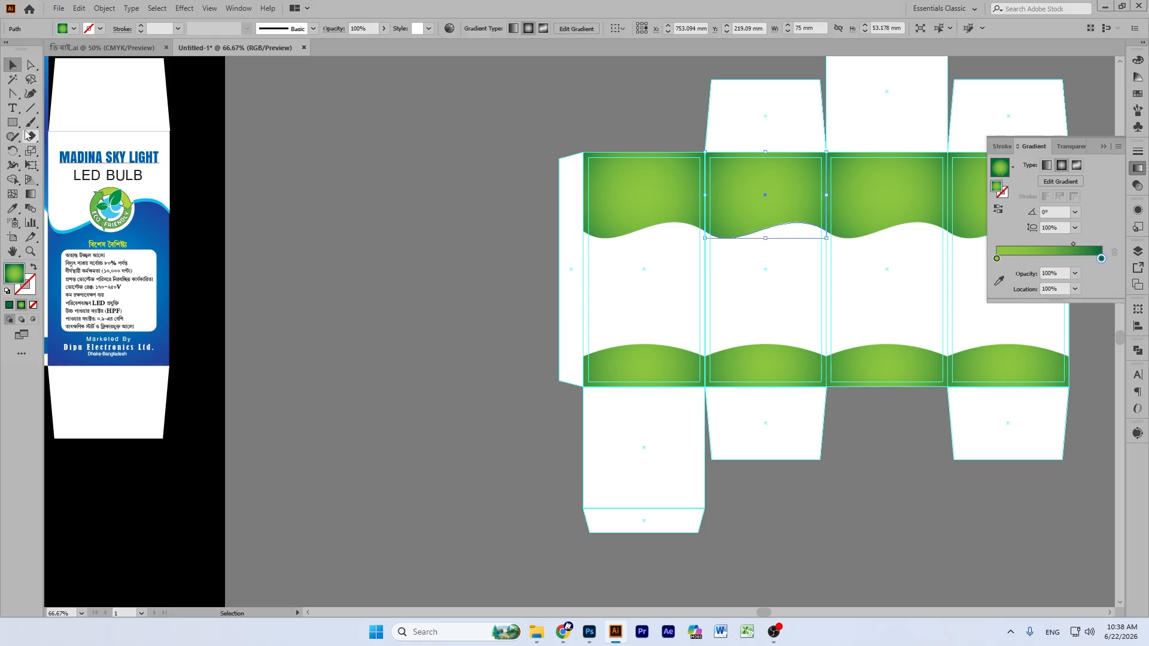
left_click(13, 208)
left_click(153, 225)
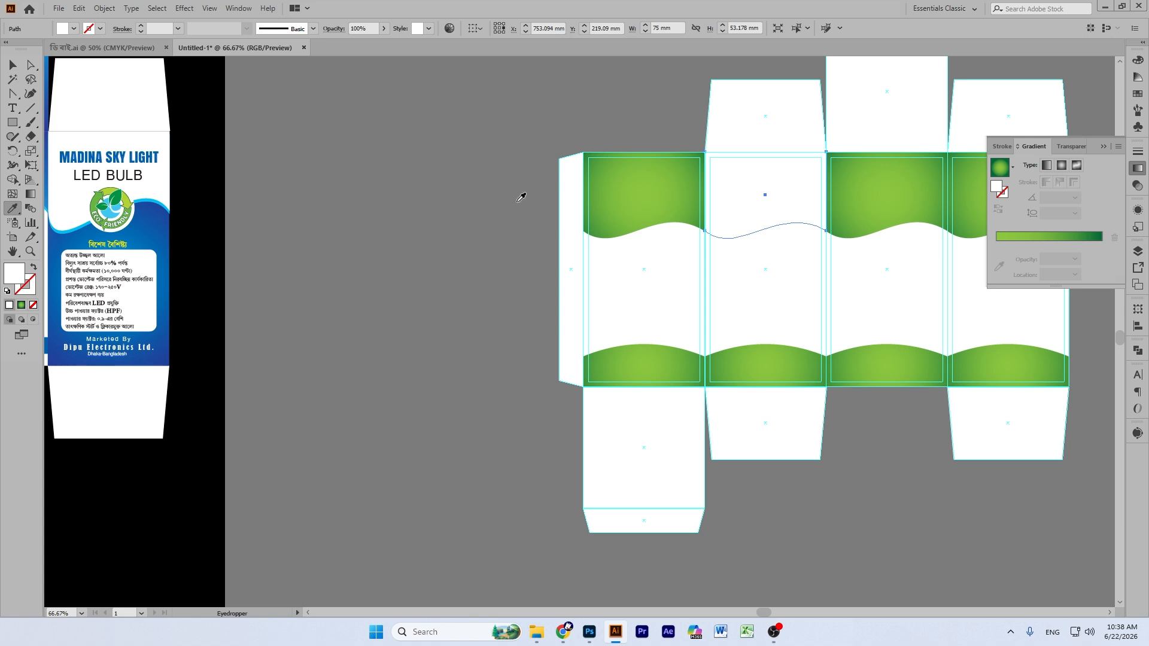
left_click(13, 64)
left_click(376, 132)
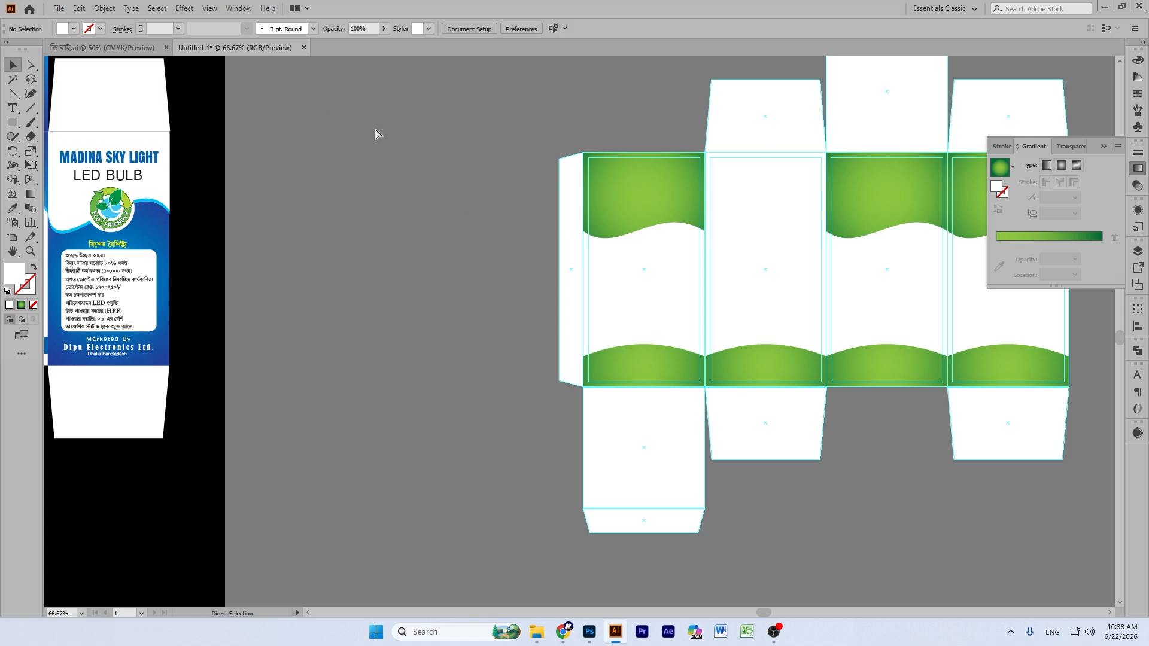
key("ctrl+z")
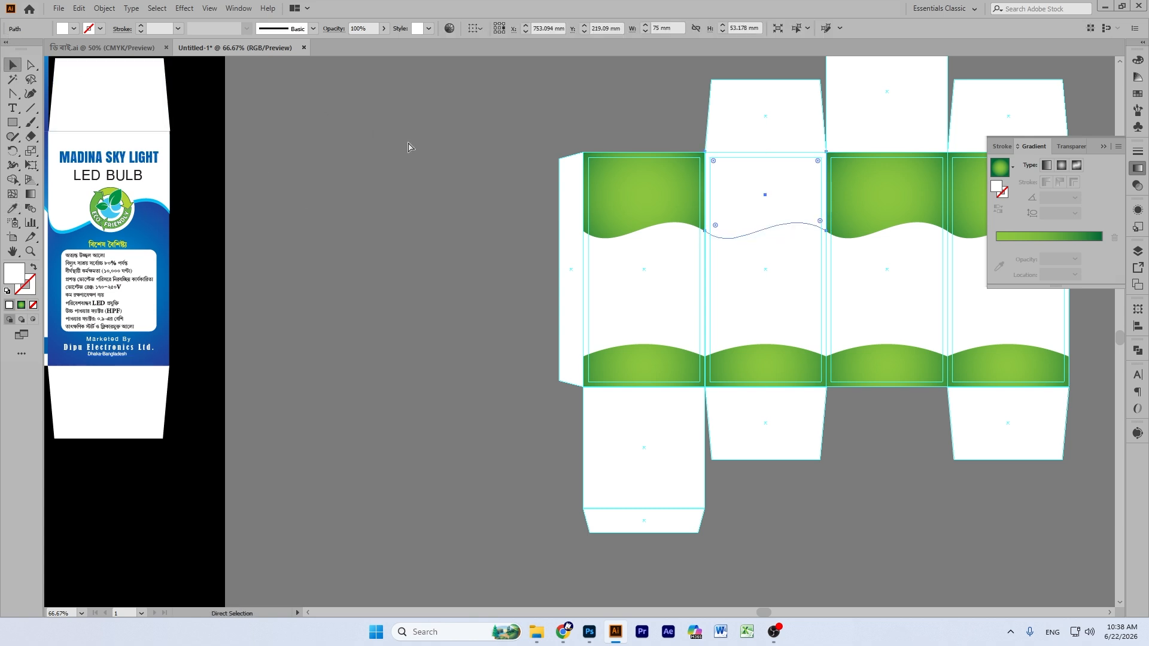
key("ctrl+z")
left_click(411, 146)
Step: Try moving the bulb and the blue panel background aside in the reference box artwork, and undo the moves
left_click_drag(156, 236, 234, 510)
left_click(361, 205)
left_click_drag(154, 226, 185, 227)
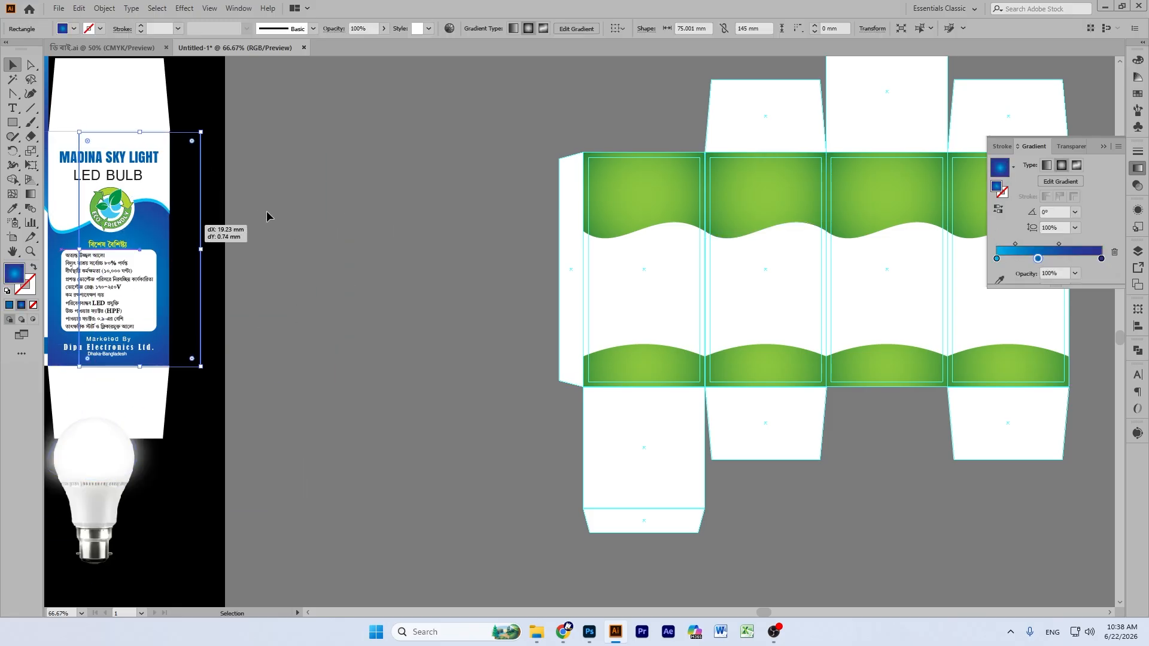
key("ctrl+z")
key("ctrl+z")
left_click_drag(272, 213, 40, 258)
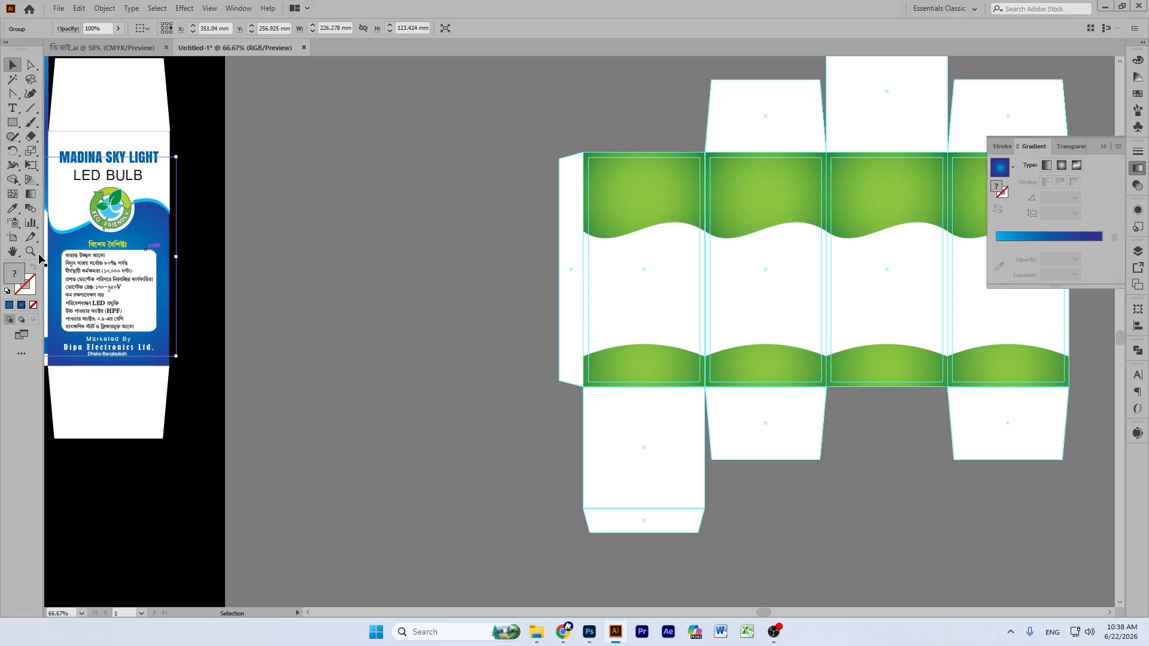
Step: Try sampling a fill from the reference box artwork for the leftmost panel's upper wave
left_click(12, 251)
left_click_drag(285, 255, 590, 345)
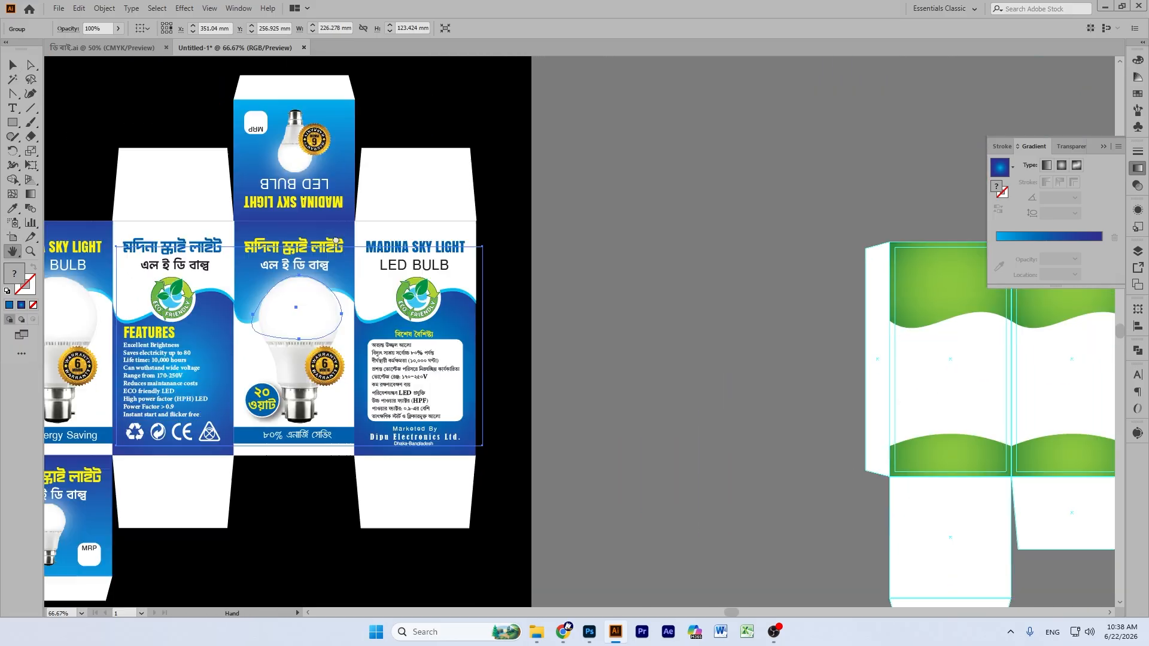
left_click_drag(1044, 324, 857, 228)
left_click_drag(630, 203, 648, 210)
left_click(12, 63)
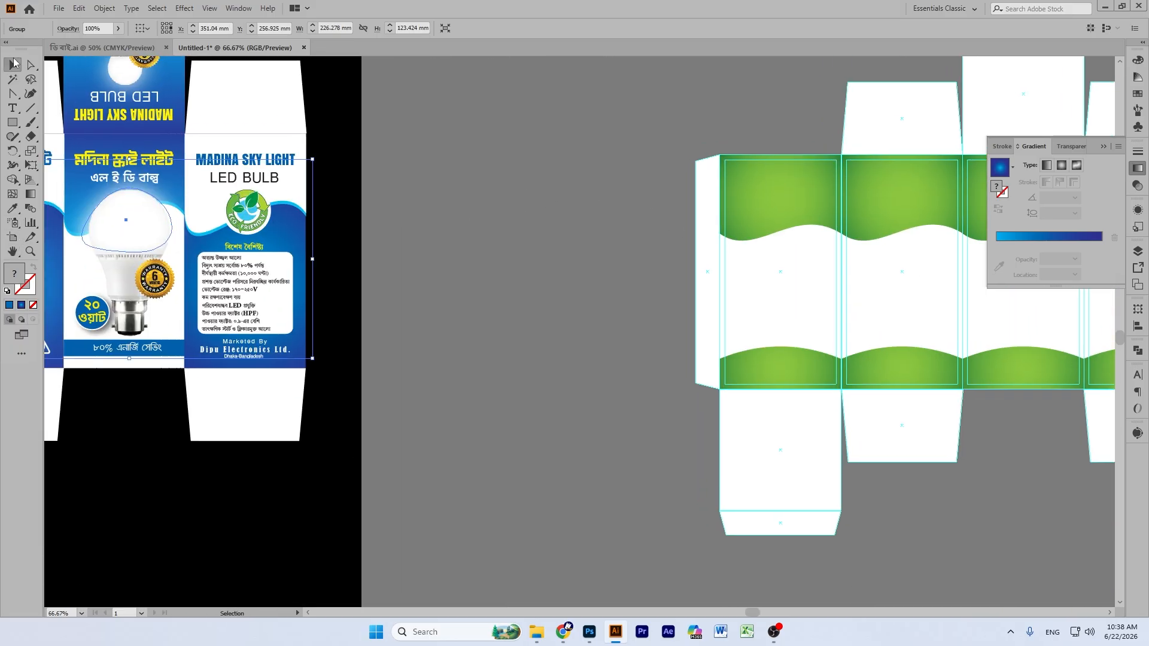
left_click(685, 193)
left_click(784, 186)
key("i")
left_click(91, 70)
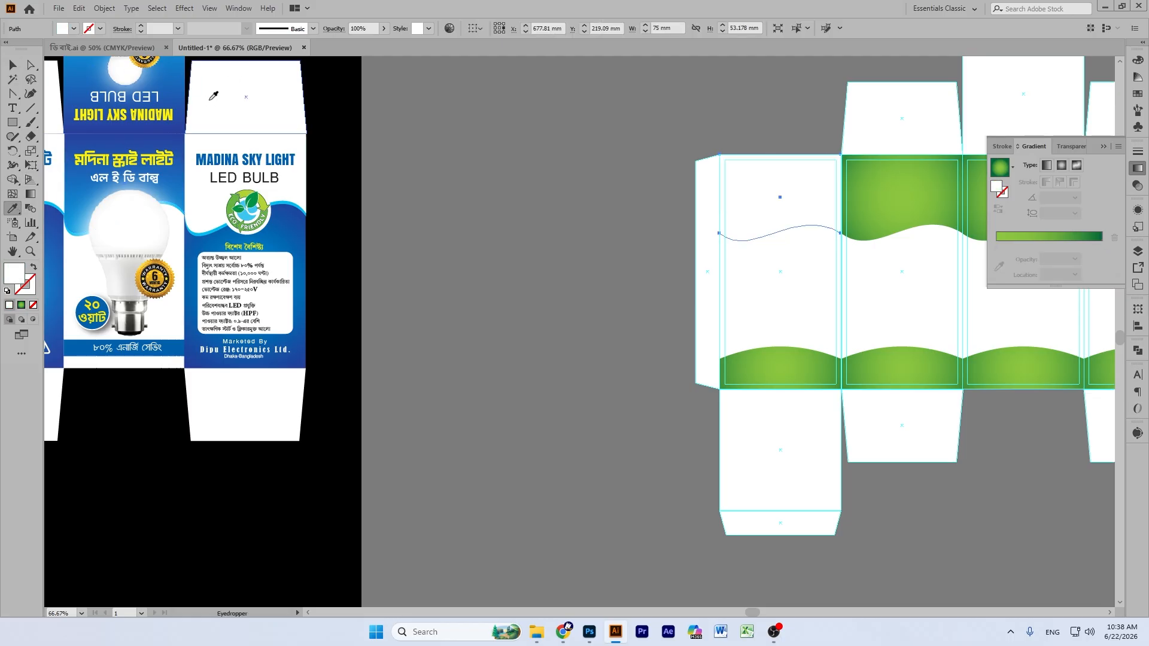
Step: Try moving the bulb group down off the first panel of the reference box artwork
scroll(59, 212, "down", 4)
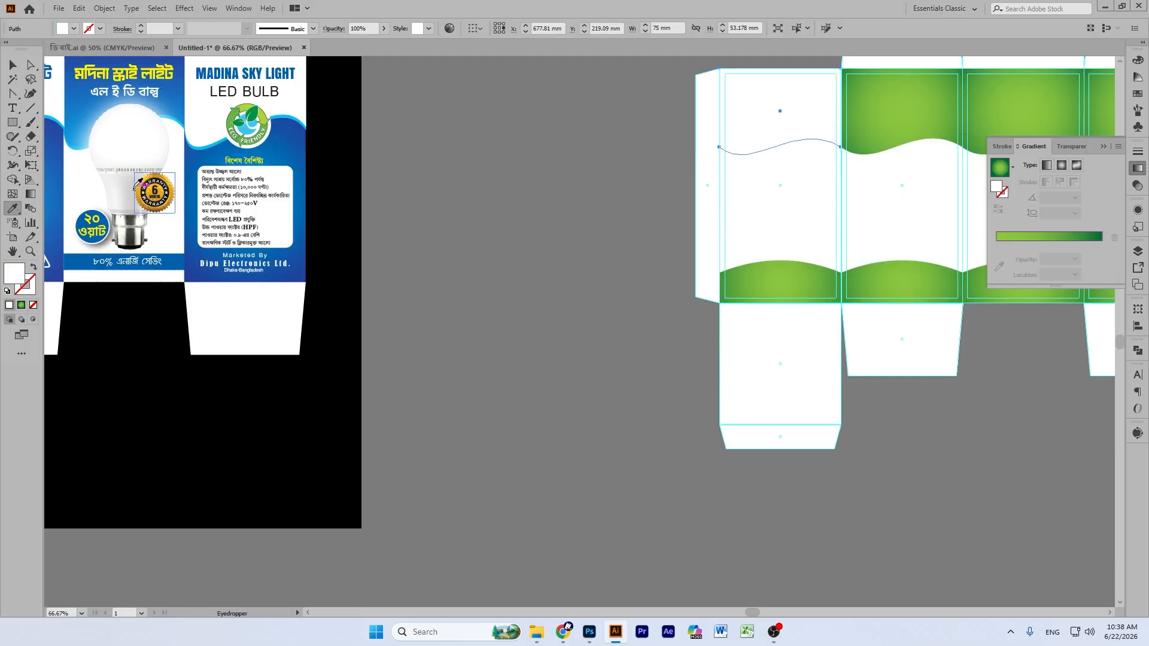
left_click(15, 256)
left_click_drag(200, 252, 547, 275)
left_click_drag(889, 65, 827, 200)
left_click_drag(225, 168, 158, 143)
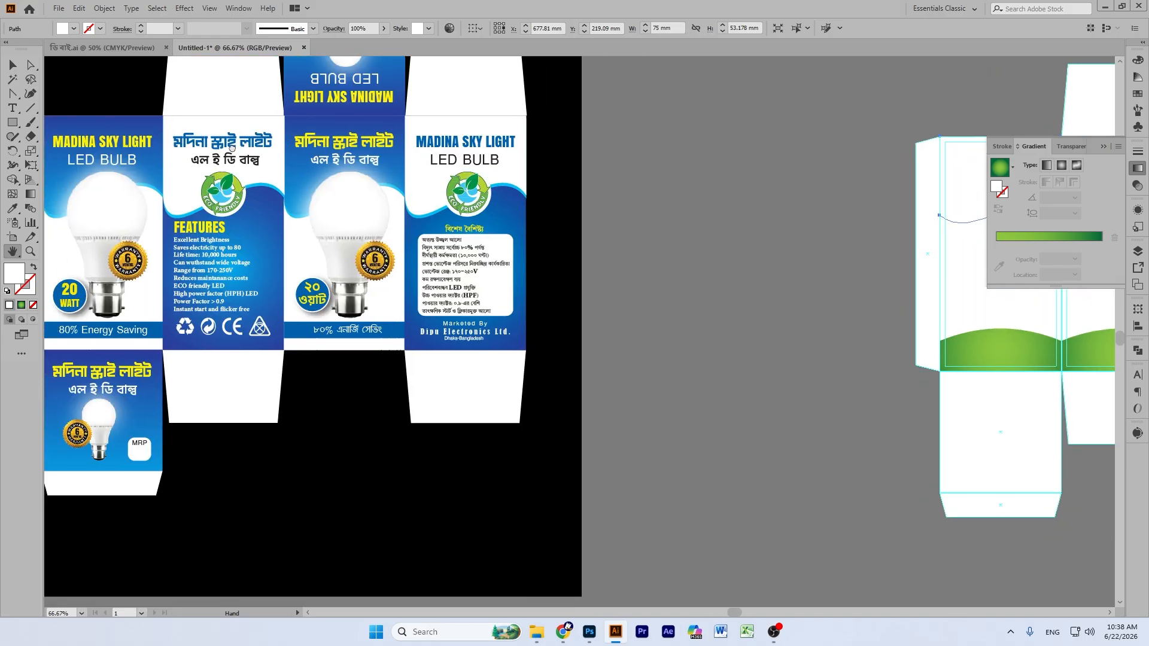
left_click(14, 65)
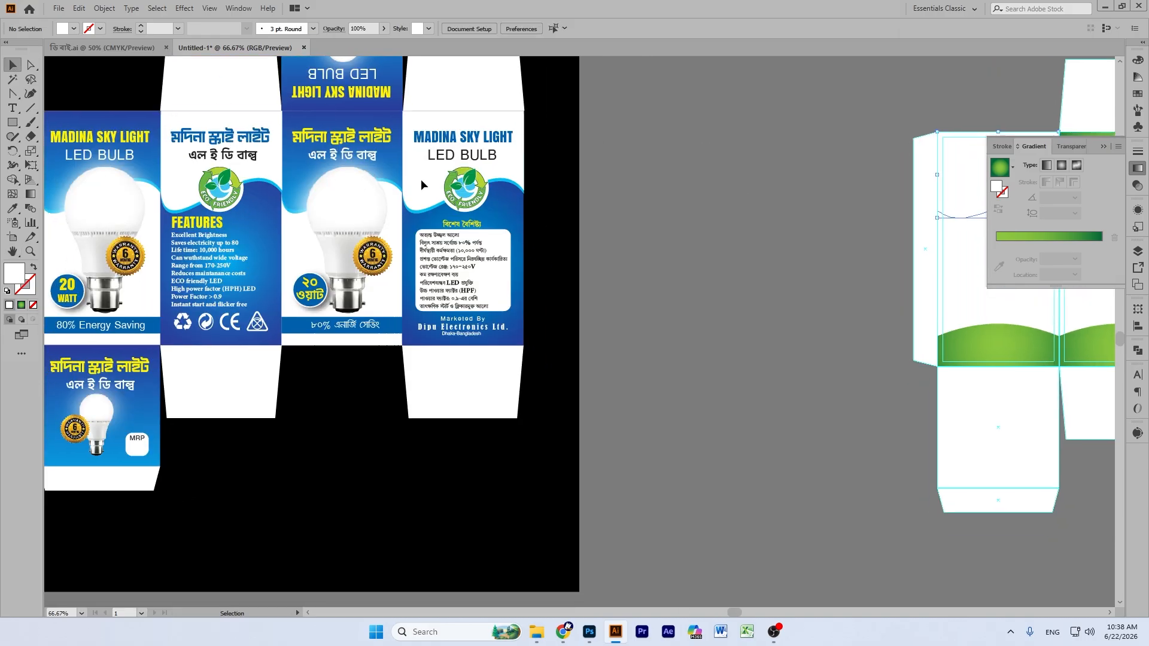
left_click(247, 226)
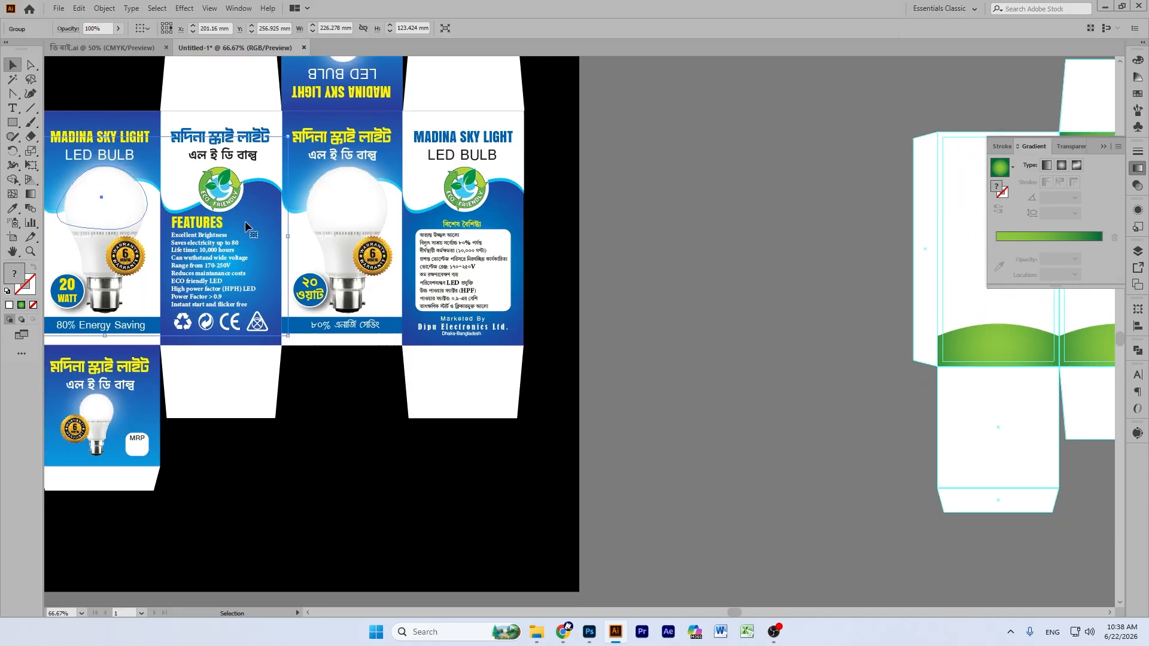
left_click_drag(101, 208, 108, 424)
left_click(718, 252)
Step: Undo the reference bulb's move and the leftmost upper wave's fill change
left_click(13, 251)
left_click_drag(625, 261, 415, 268)
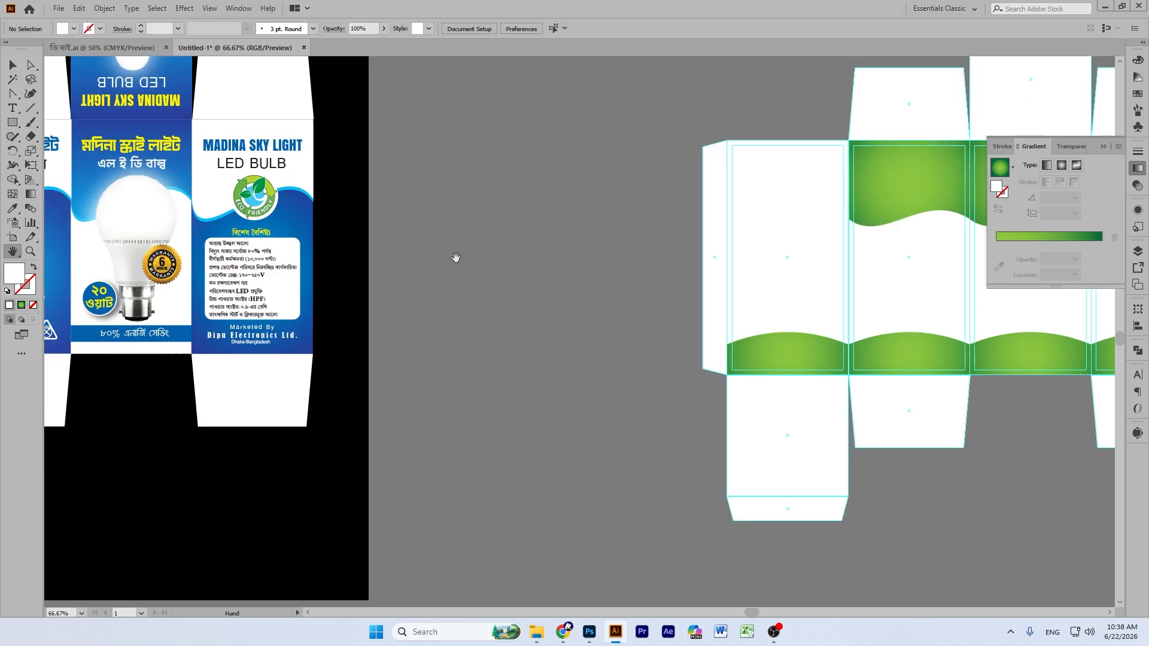
key("ctrl+z")
key("ctrl+z")
key("ctrl+z")
key("ctrl+z")
key("ctrl+z")
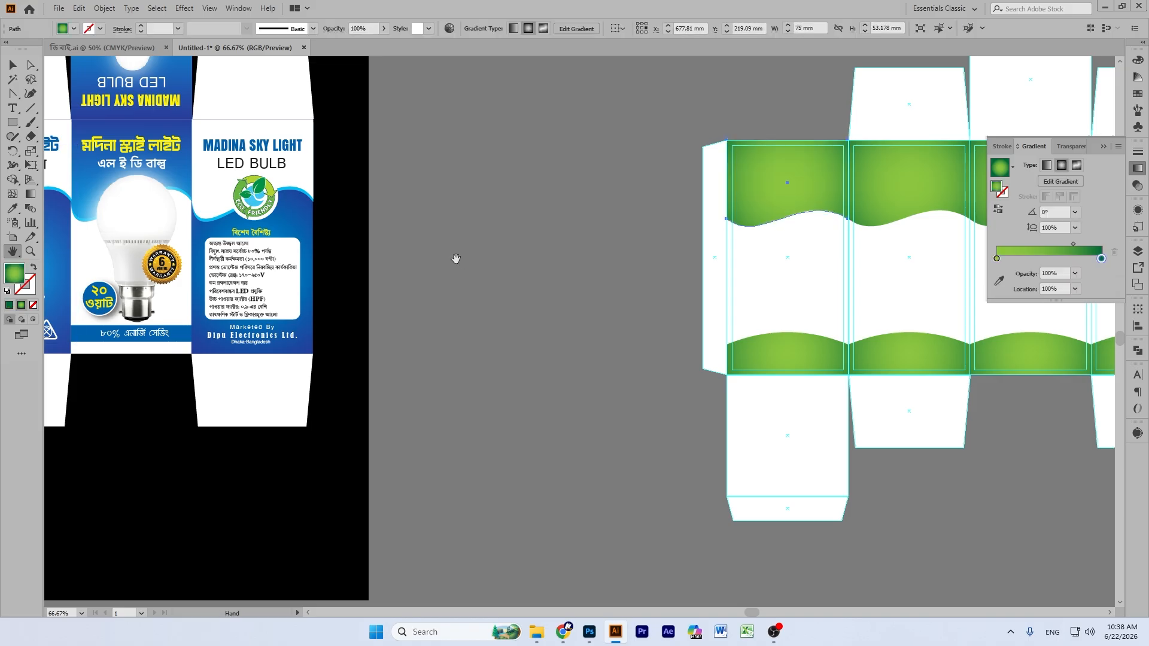
Step: Move the existing glowing bulb group to just above the box dieline's upper flaps
left_click_drag(362, 218, 543, 323)
scroll(543, 323, "up", 5)
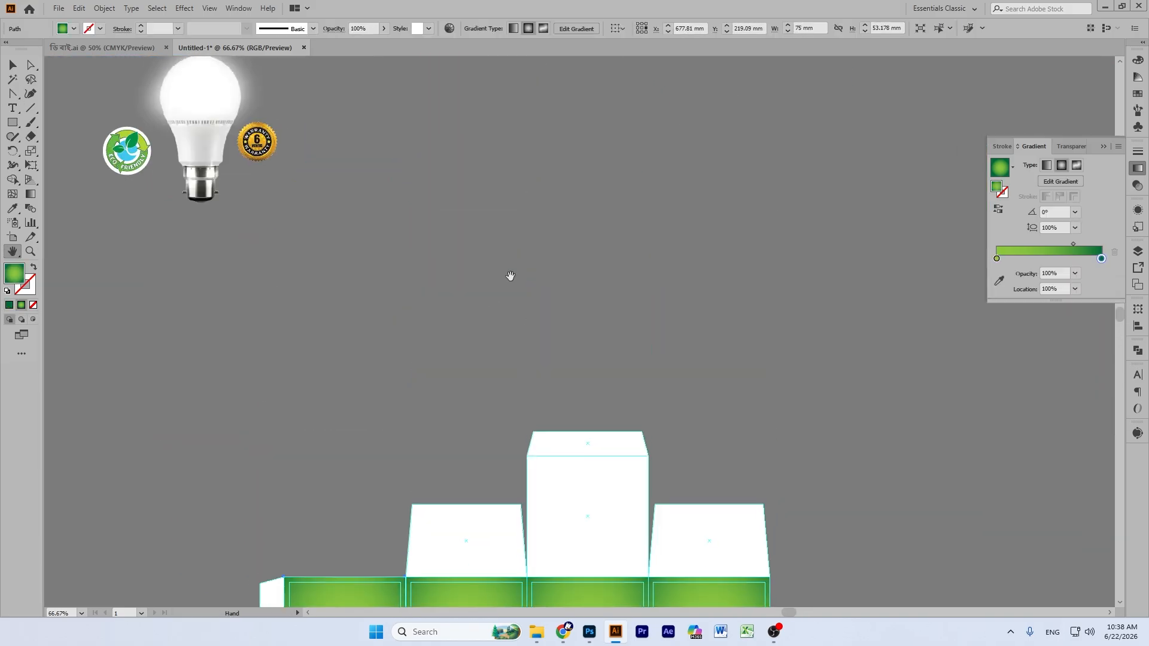
key("v")
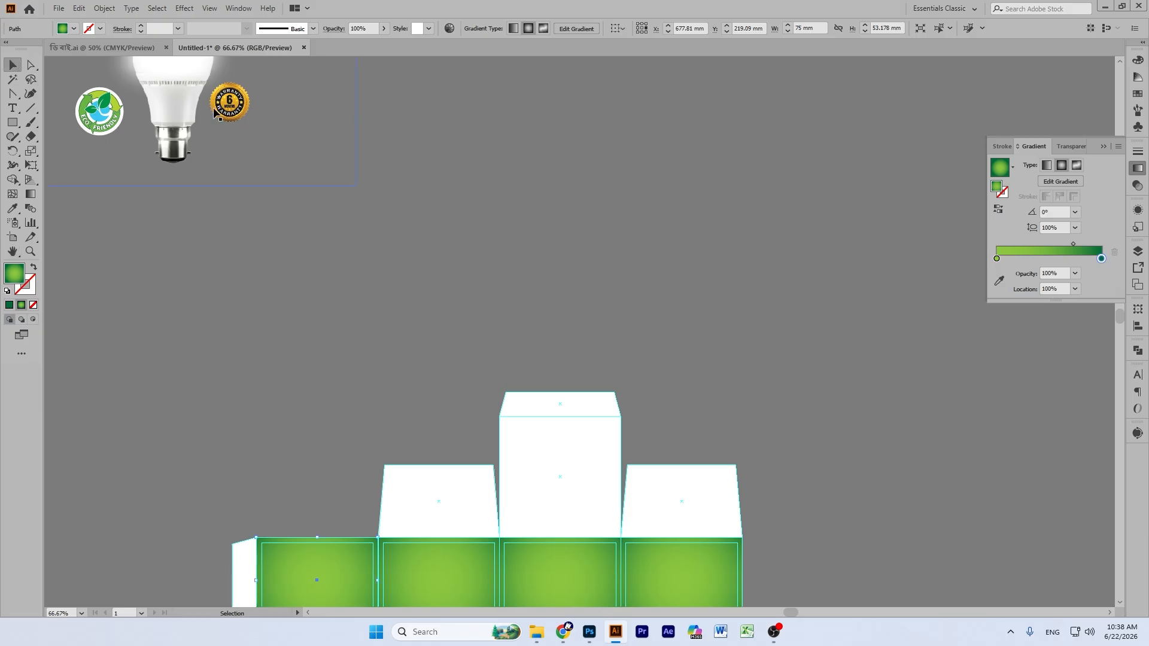
left_click(185, 97)
scroll(185, 96, "down", 2)
left_click_drag(185, 71, 666, 189)
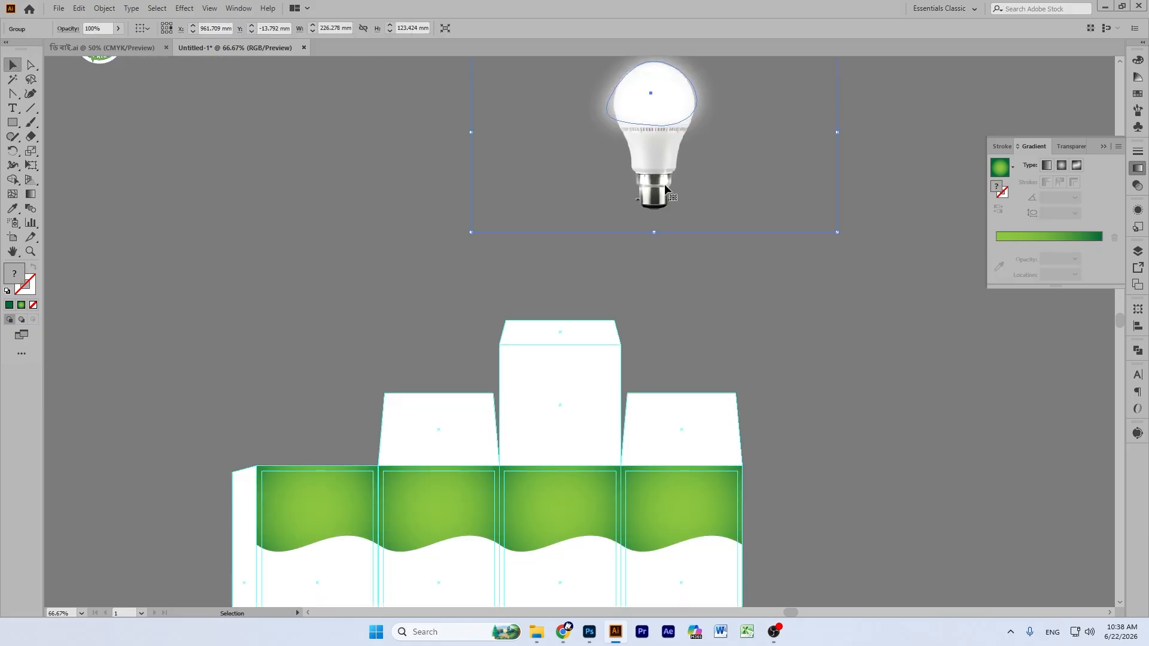
left_click(899, 357)
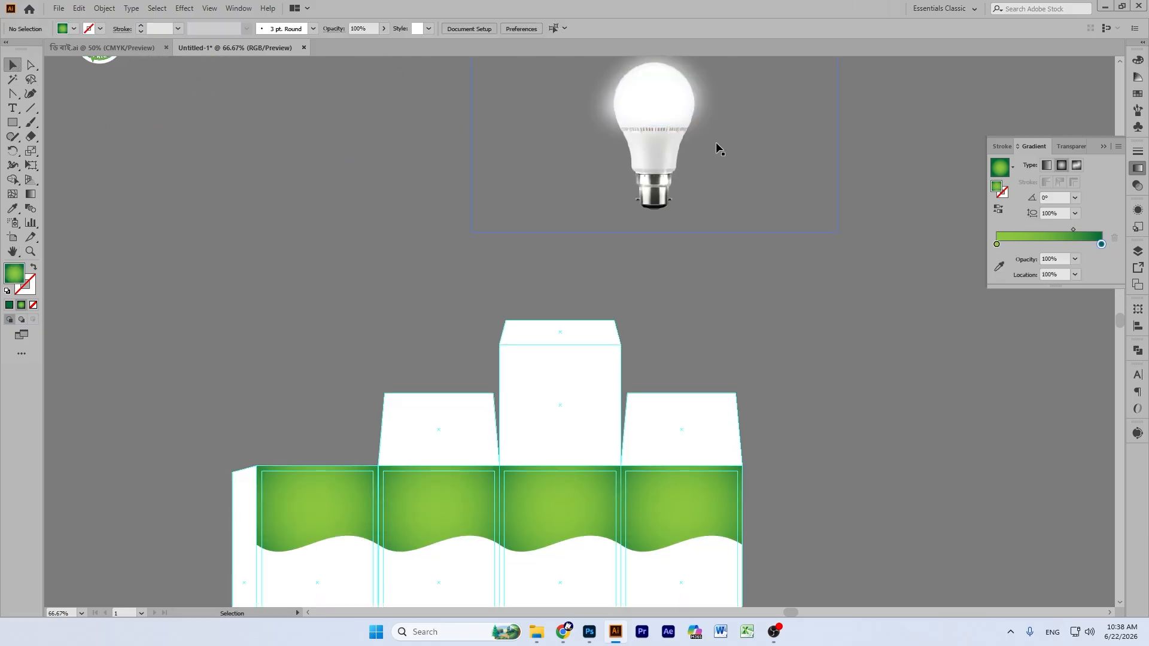
left_click(656, 119)
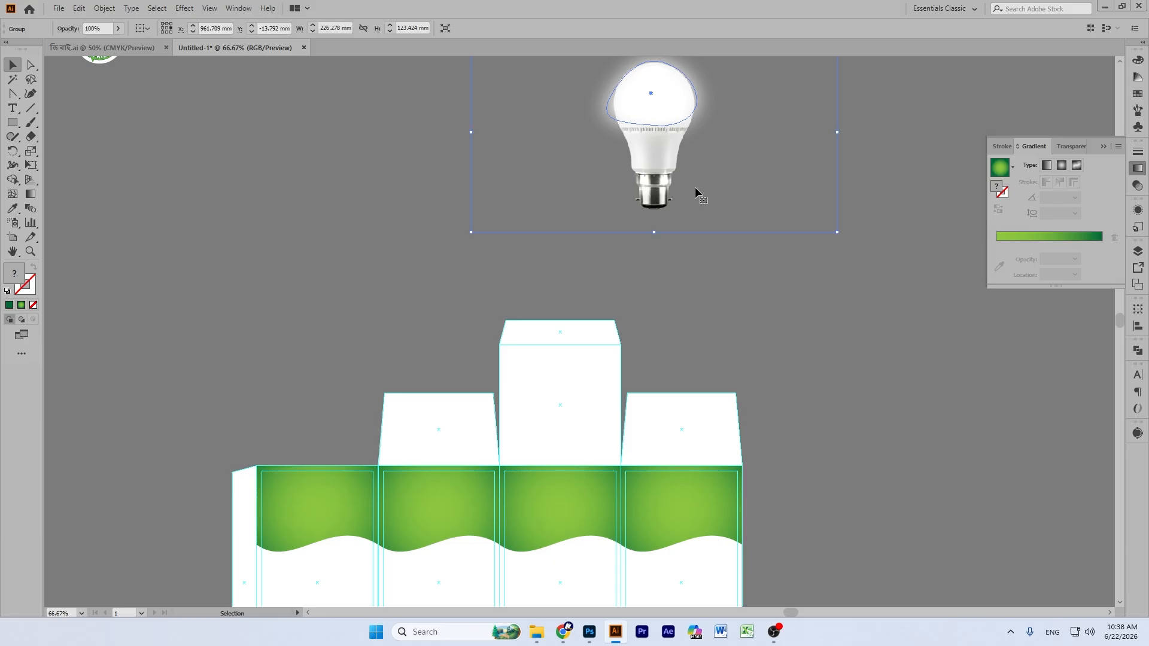
Step: Place the bulb image মদিনা স্কাই লাইট.png from the project folder in File Explorer into the Illustrator document
left_click(536, 632)
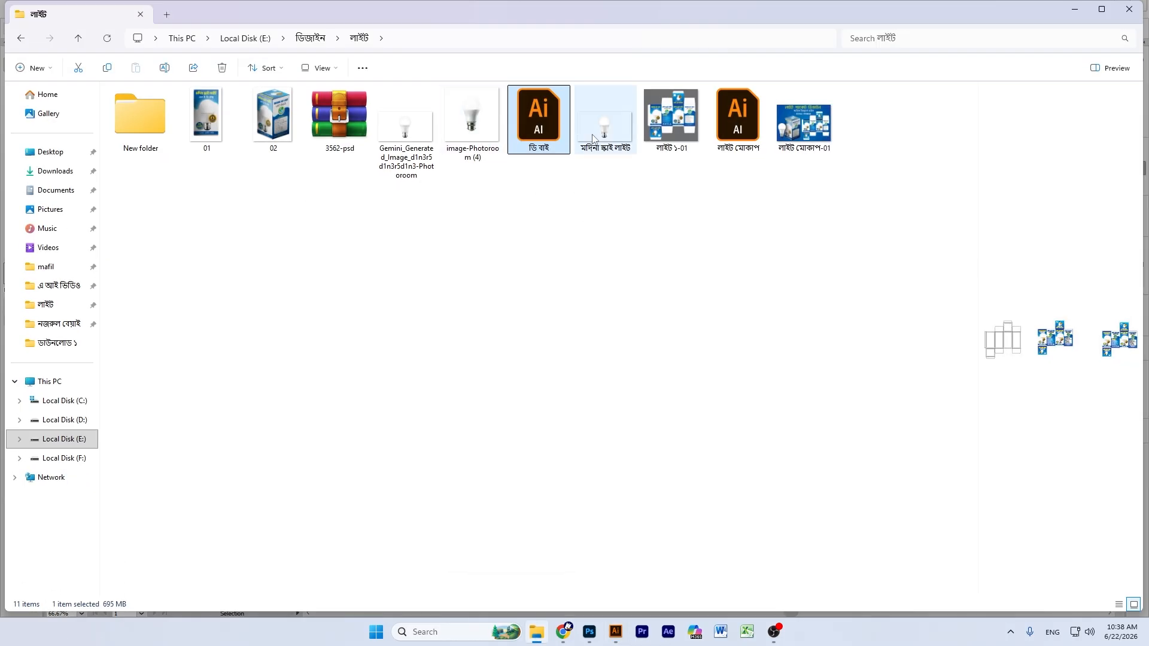
left_click_drag(610, 137, 615, 632)
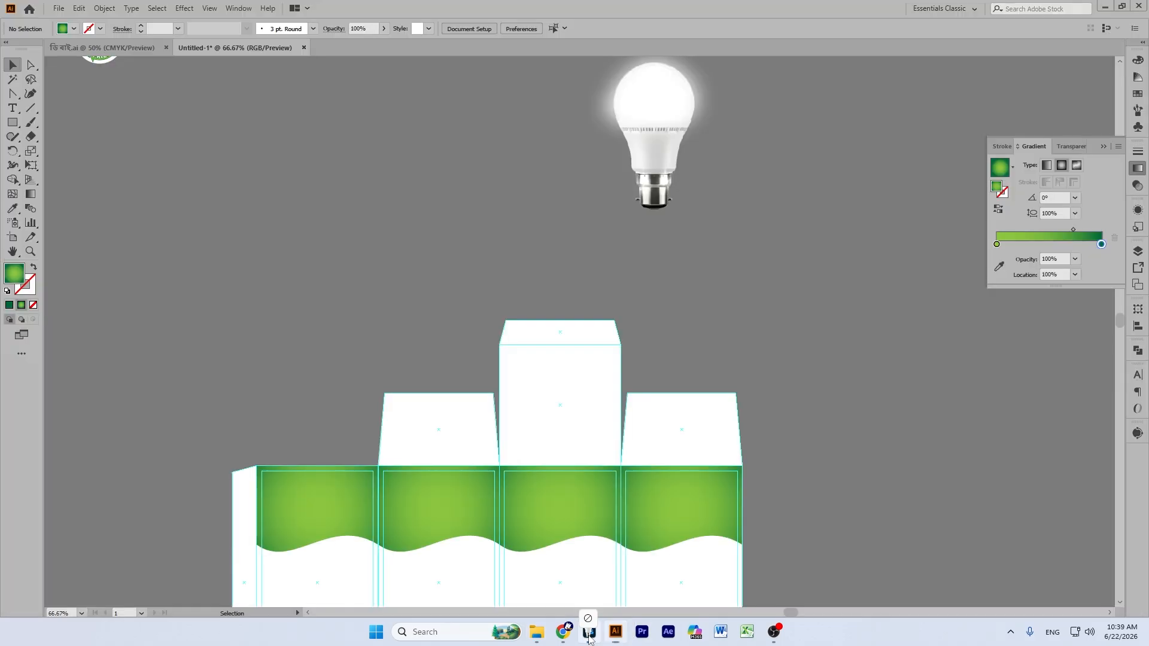
left_click_drag(662, 583, 568, 606)
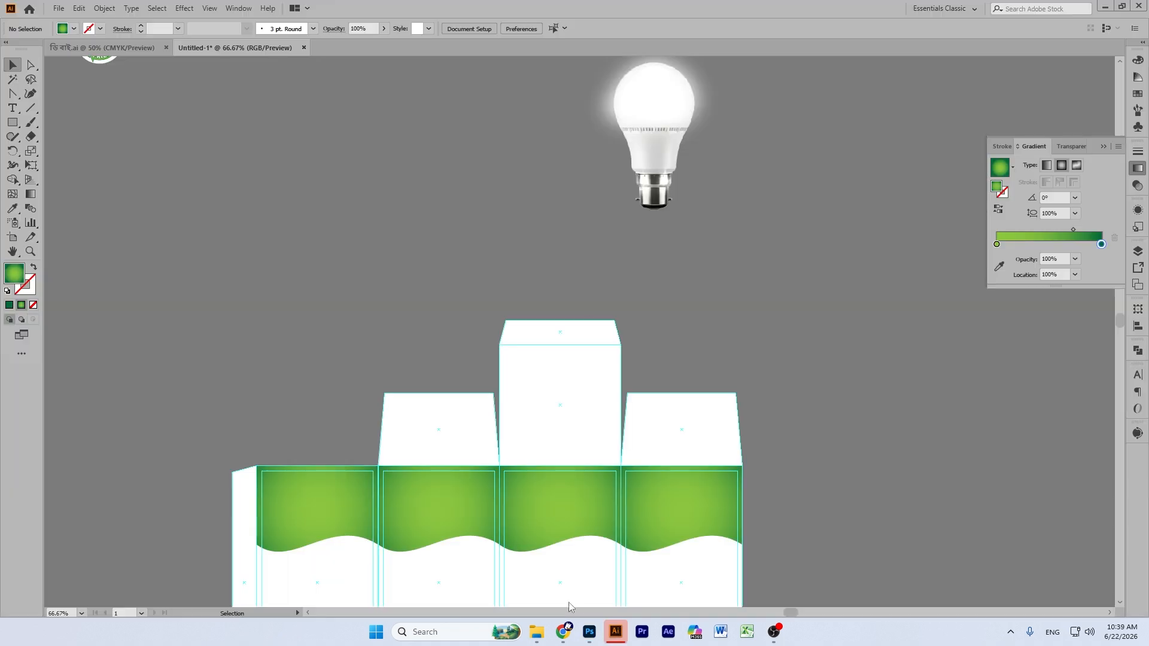
left_click(536, 632)
left_click_drag(598, 107, 861, 229)
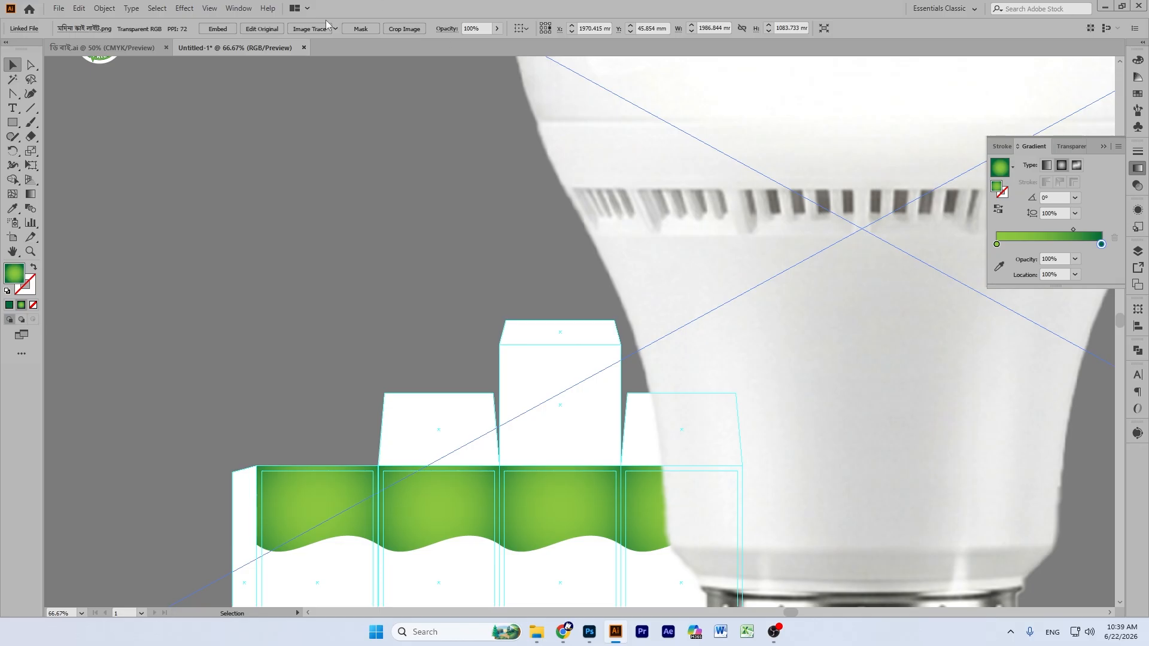
Step: Embed the placed bulb image and scale it down proportionally to about 220 mm wide beside the dieline
key("ctrl+minus")
key("ctrl+minus")
key("ctrl+minus")
key("ctrl+minus")
key("ctrl+minus")
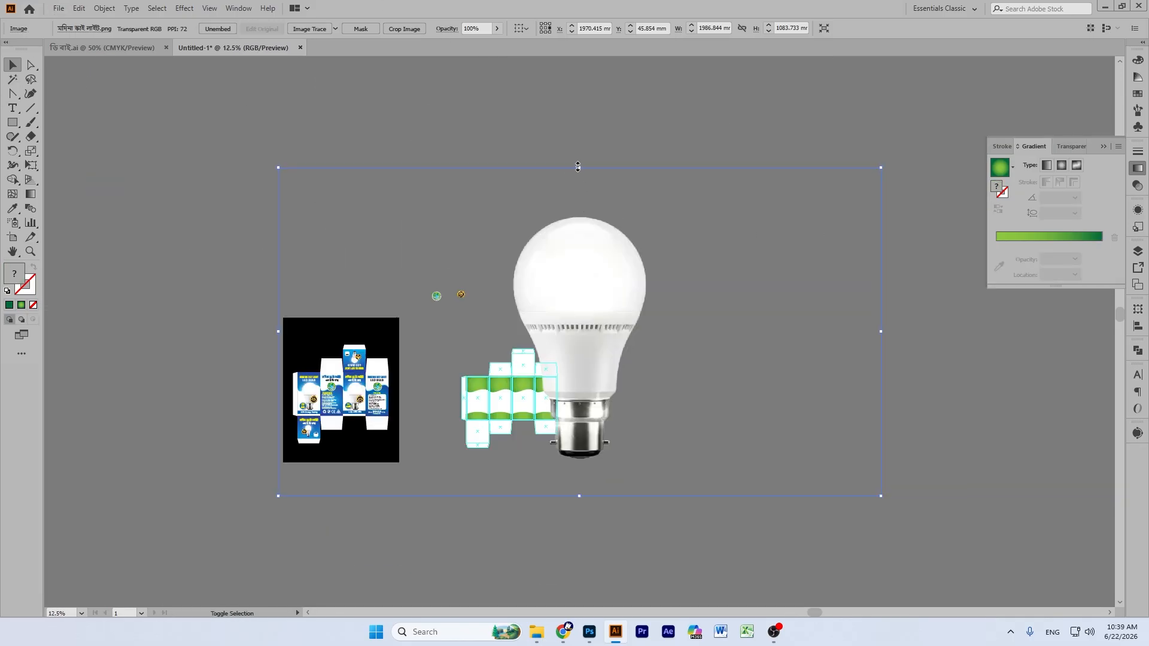
left_click_drag(583, 168, 648, 372)
key("ctrl+plus")
key("ctrl+plus")
key("ctrl+plus")
key("ctrl+plus")
key("ctrl+plus")
key("ctrl+plus")
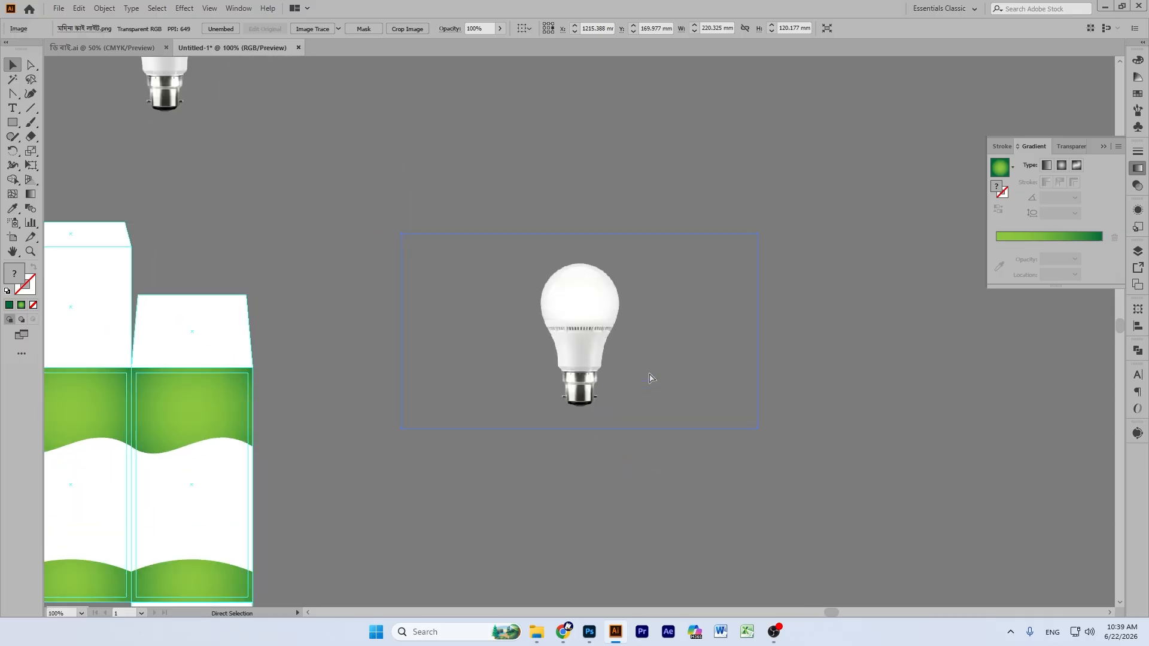
Step: Draw an ellipse over the head of the placed bulb, narrow it to about 64 by 45 mm and centre it
left_click(853, 164)
left_click_drag(12, 119, 56, 149)
left_click_drag(458, 195, 694, 303)
left_click(13, 65)
left_click_drag(572, 249, 580, 254)
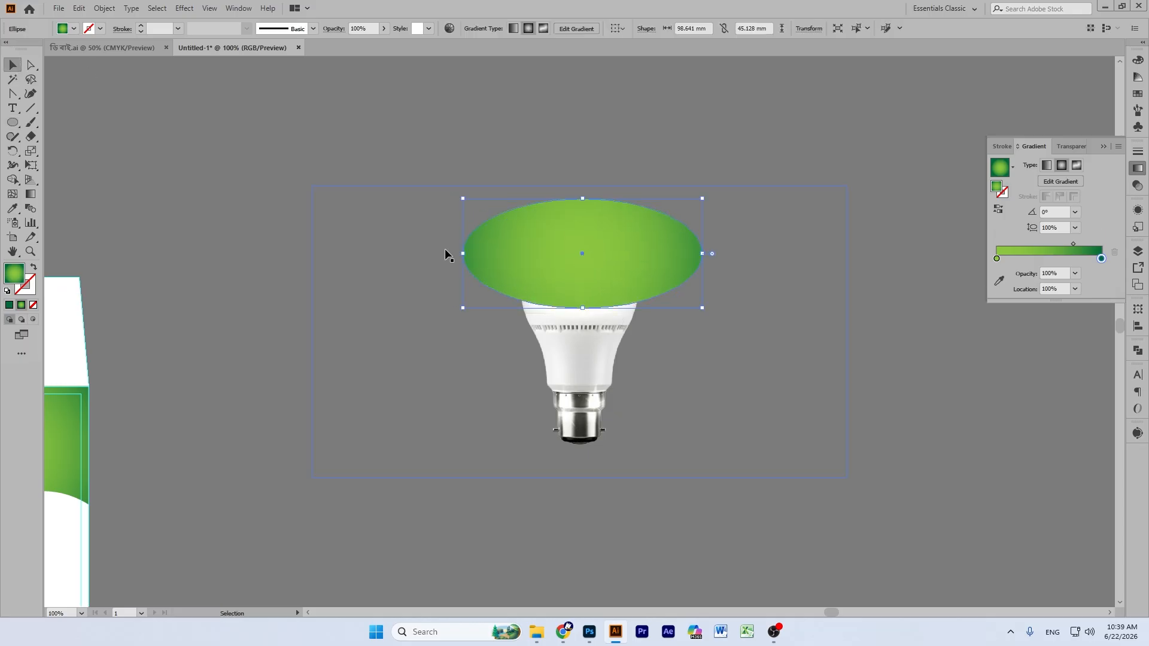
left_click_drag(462, 253, 507, 253)
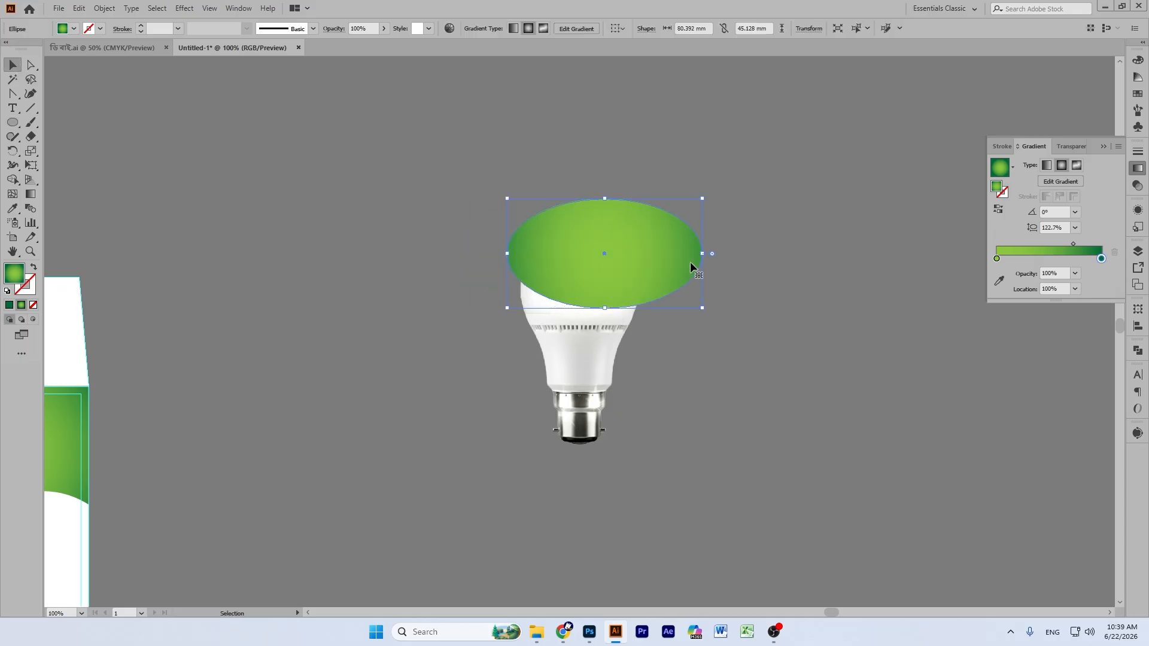
left_click_drag(704, 256, 663, 254)
left_click_drag(591, 259, 585, 259)
Step: Replace the ellipse's green gradient with a solid white fill
left_click(1136, 60)
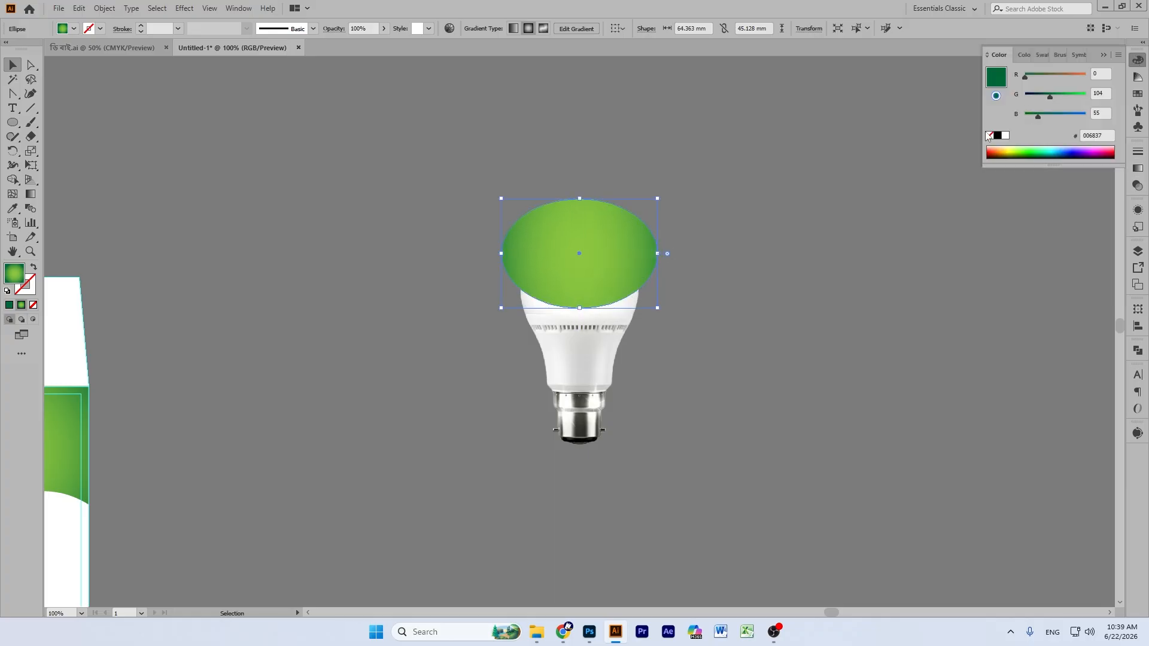
left_click(998, 136)
left_click(1006, 136)
left_click(997, 100)
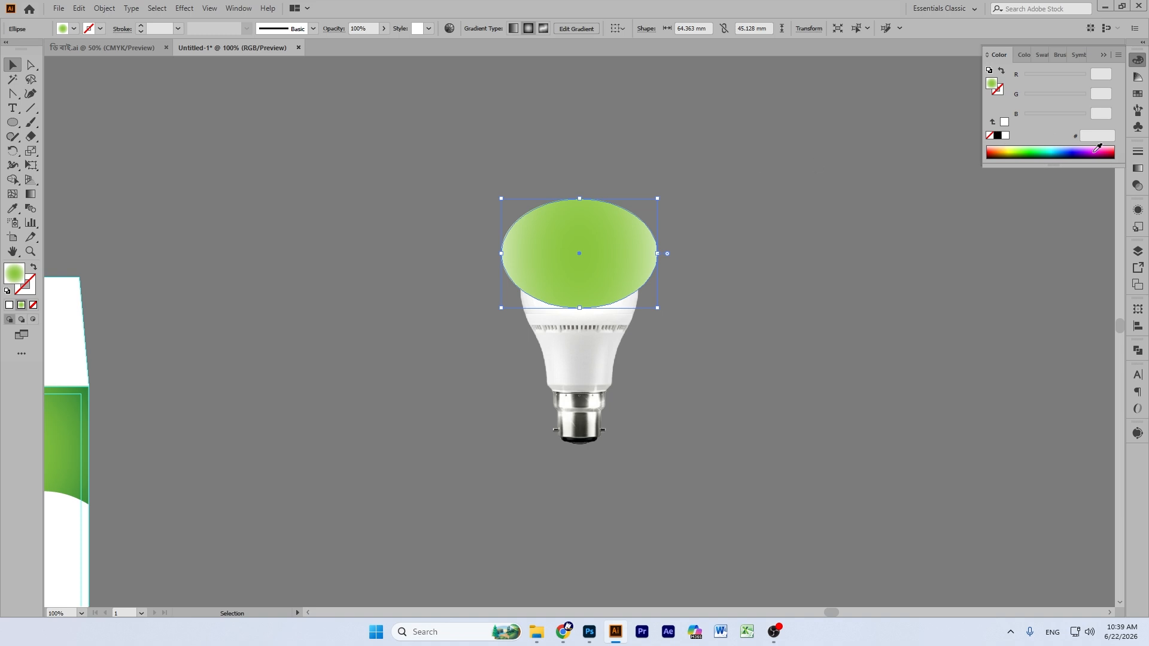
left_click(1006, 137)
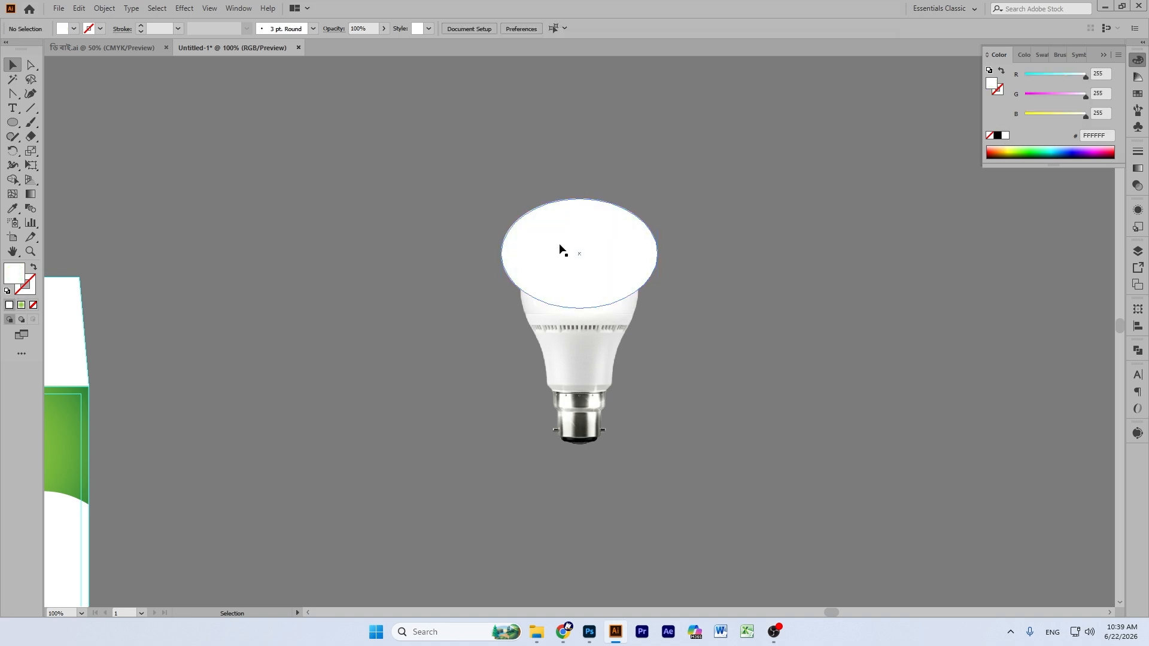
Step: Apply a Gaussian Blur with a radius of 65.1 pixels to the white ellipse
left_click(183, 8)
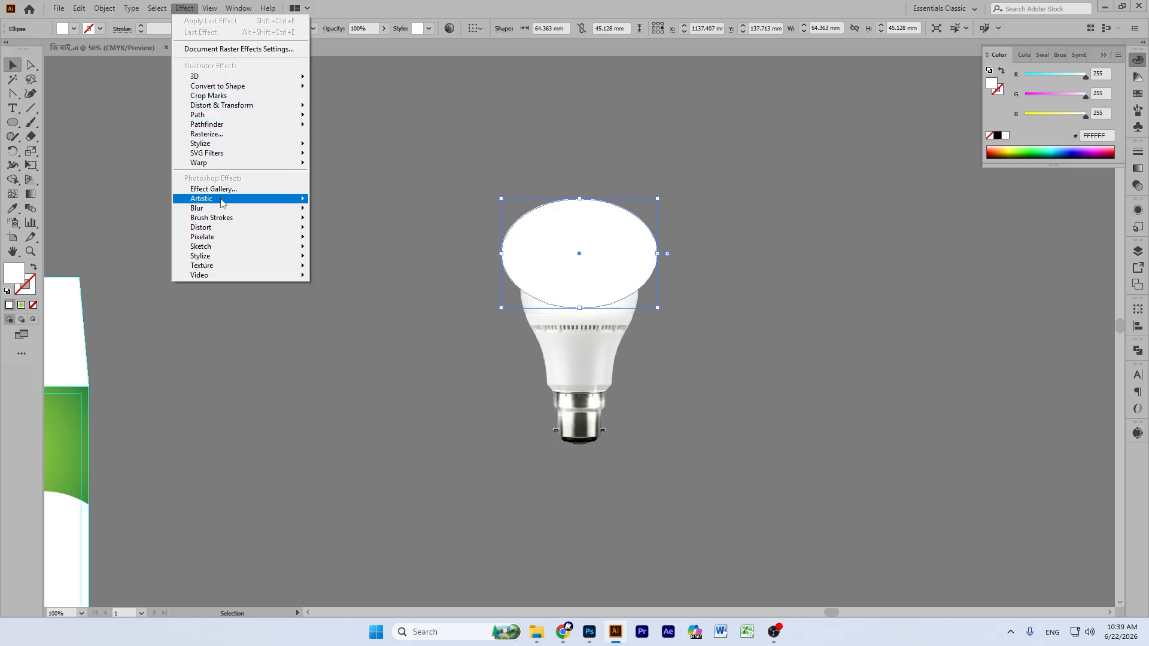
mouse_move(216, 208)
left_click(383, 209)
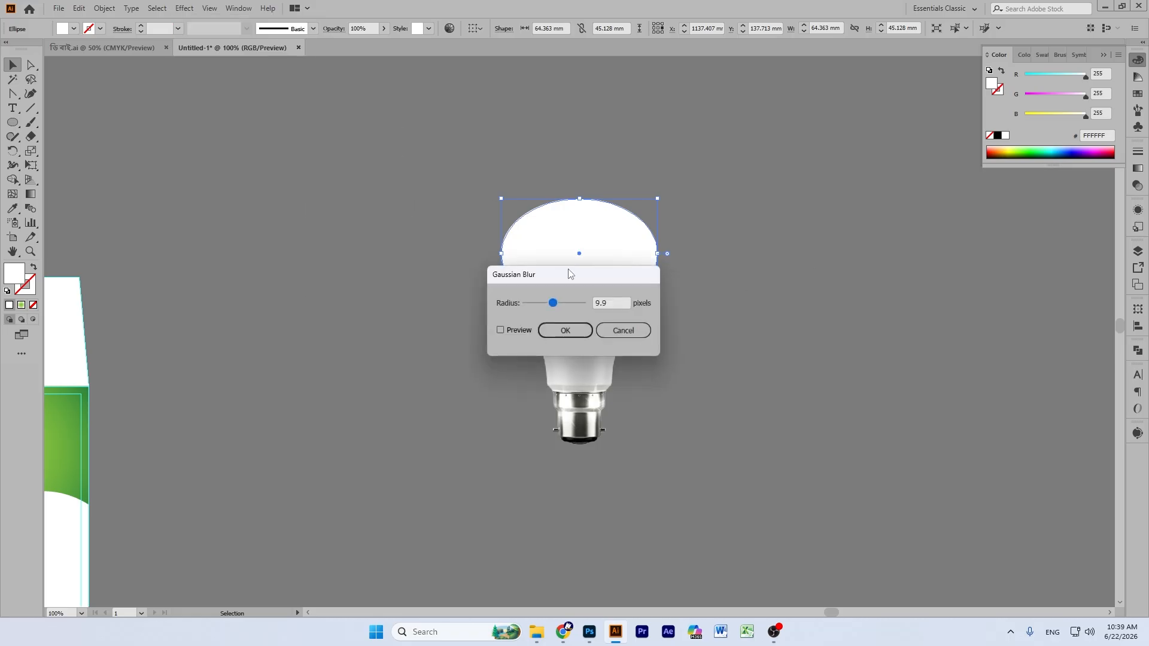
left_click_drag(569, 273, 823, 299)
left_click(743, 325)
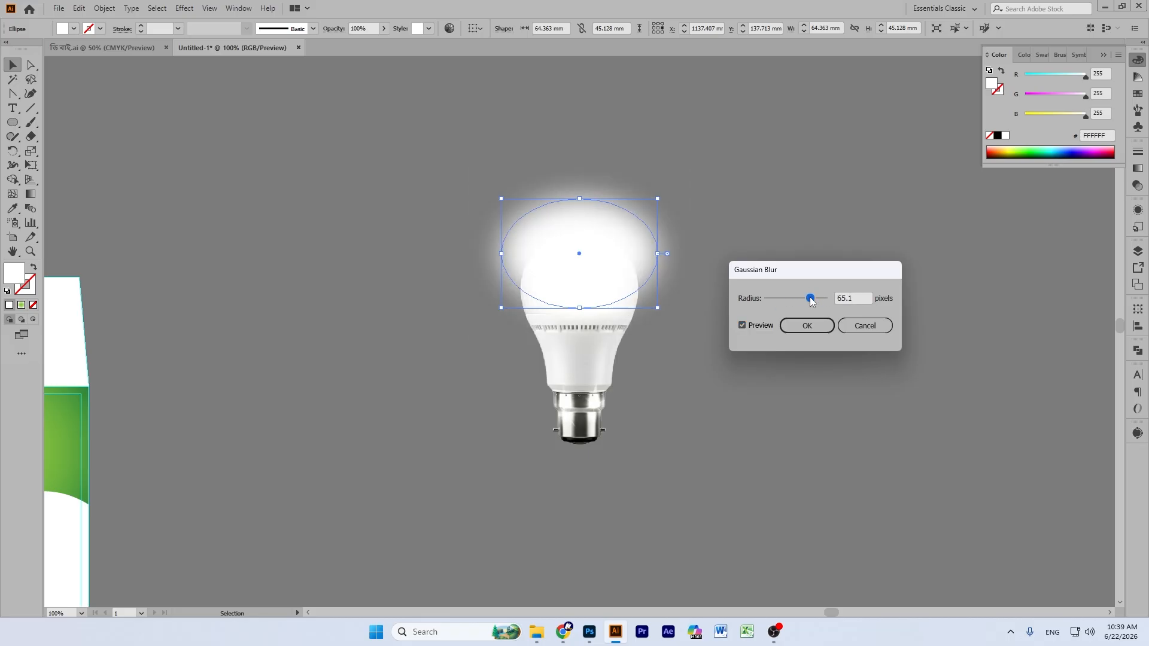
left_click(817, 328)
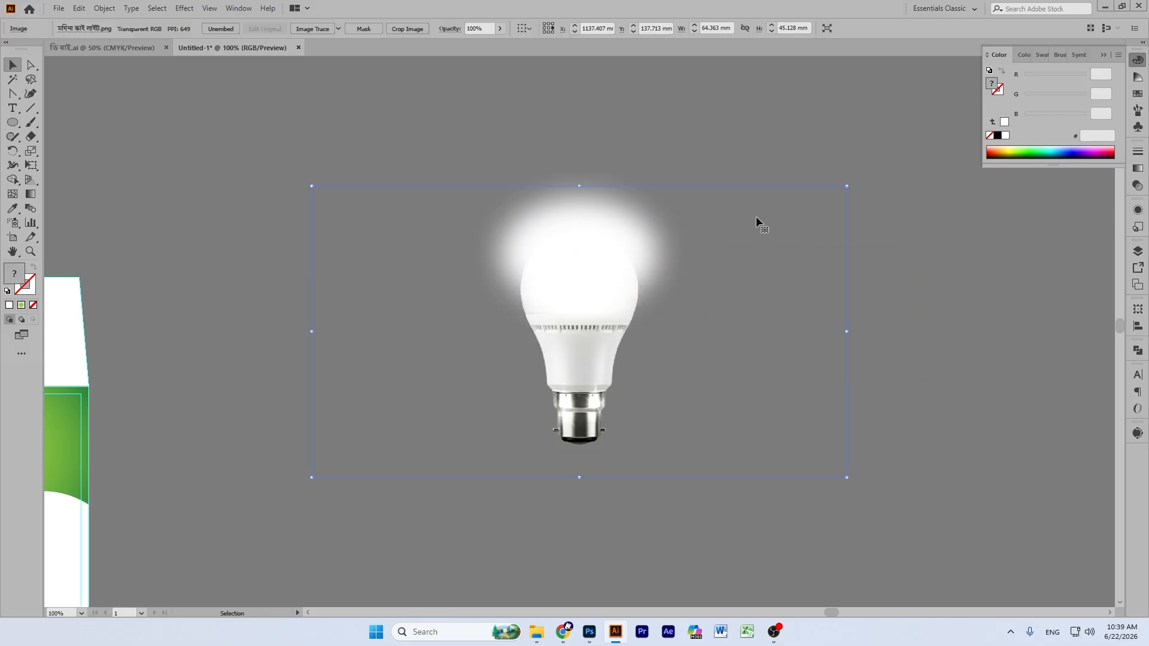
Step: Shift the blurred white ellipse slightly within isolation mode and exit isolation
left_click(717, 123)
double_click(601, 242)
left_click_drag(590, 239, 608, 234)
left_click(653, 206)
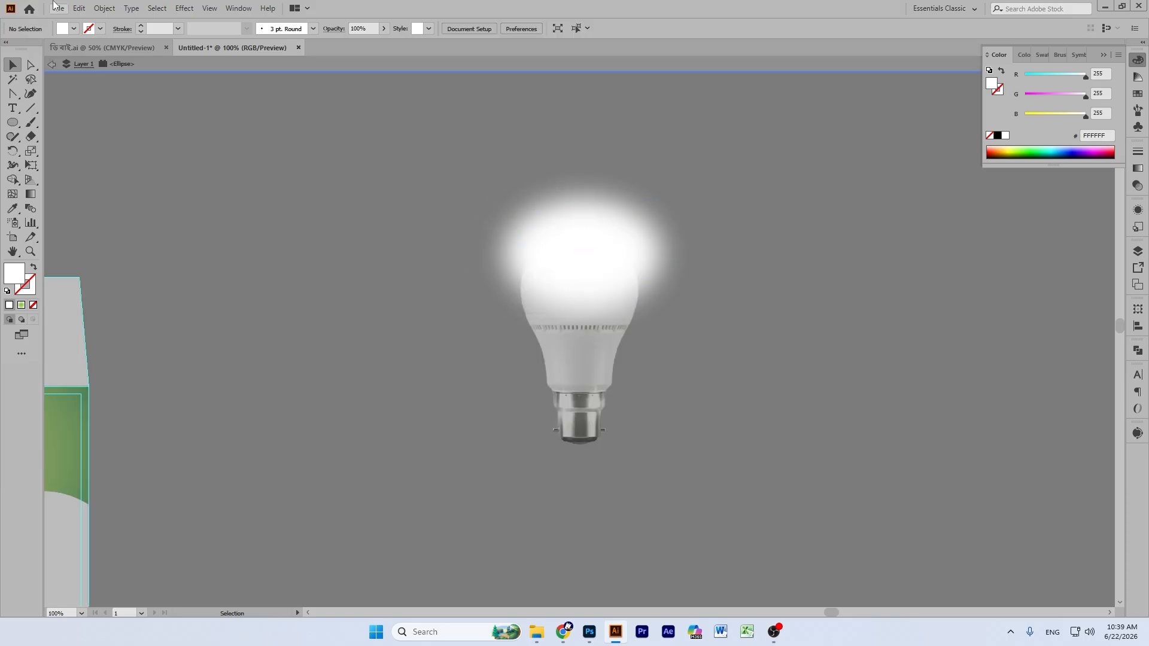
left_click(51, 64)
Step: Bring the placed bulb image in front of the blurred ellipse and align it with the glow
left_click(585, 333)
left_click(587, 338)
left_click(573, 389)
key("ctrl+shift+bracketright")
mouse_move(598, 318)
left_mouse_down()
mouse_move(602, 305)
mouse_move(587, 322)
left_mouse_up()
left_click(685, 126)
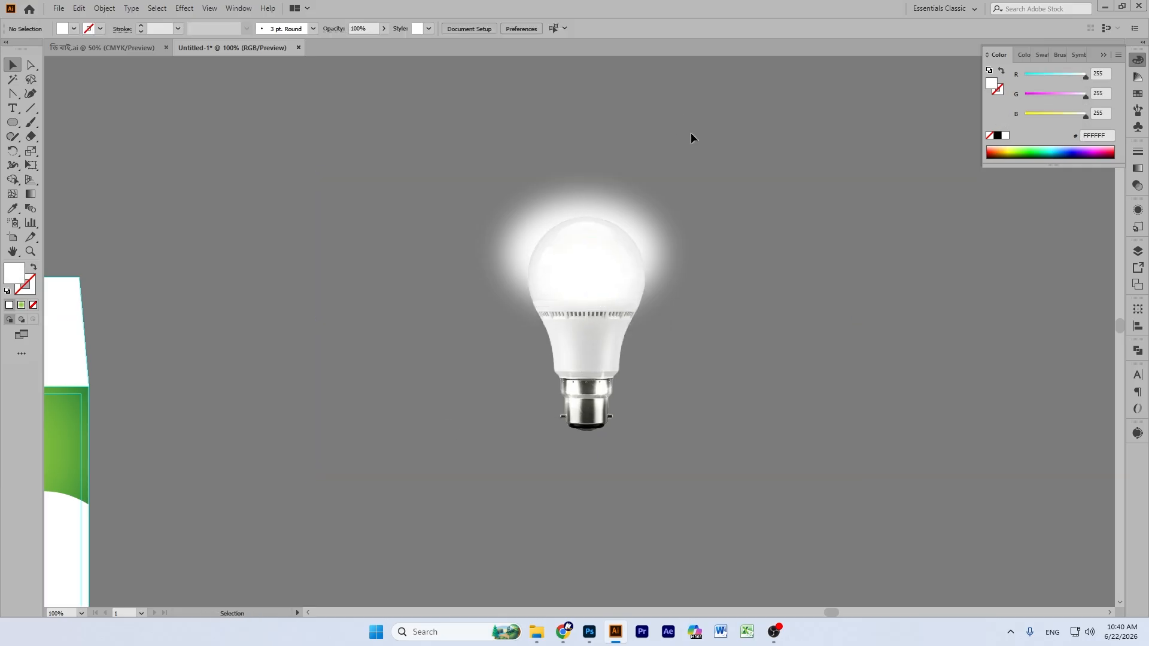
Step: Delete the newly placed bulb image together with its white glow ellipse
left_click_drag(705, 161, 456, 407)
left_click(770, 127)
left_click_drag(440, 142, 684, 383)
key("Delete")
Step: Try moving the glowing bulb group down over the dieline, and undo the moves
left_click(13, 254)
left_click_drag(333, 321, 467, 367)
left_click(13, 66)
left_click_drag(618, 120, 487, 415)
scroll(636, 64, "down", 3)
scroll(533, 341, "down", 5)
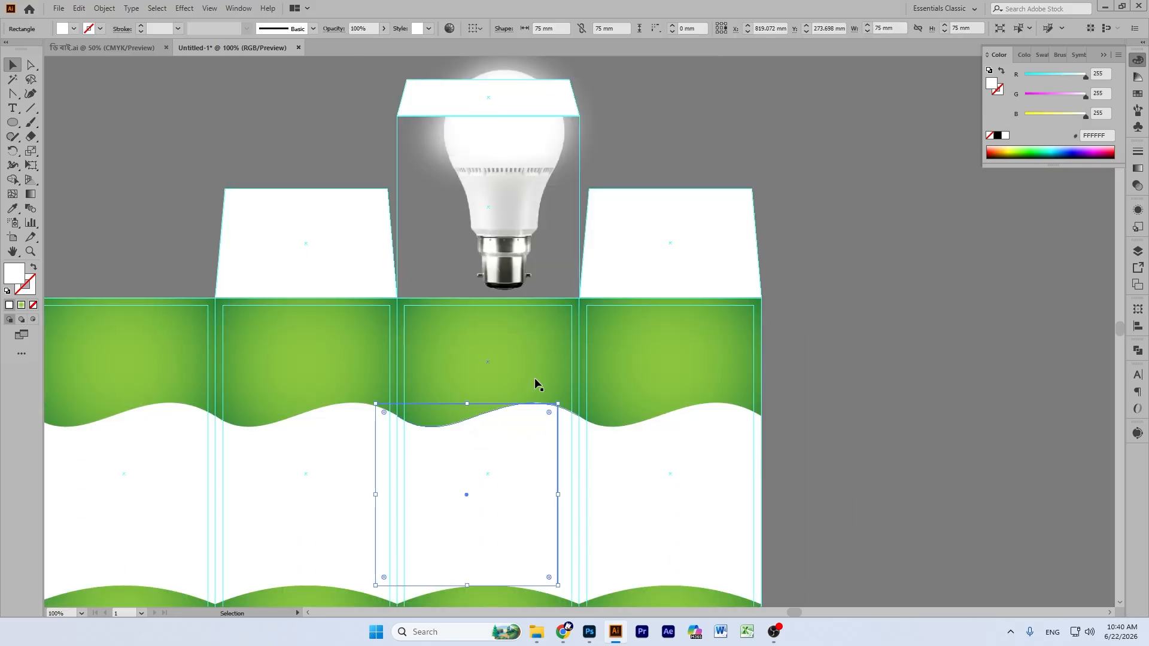
key("ctrl+z")
key("ctrl+z")
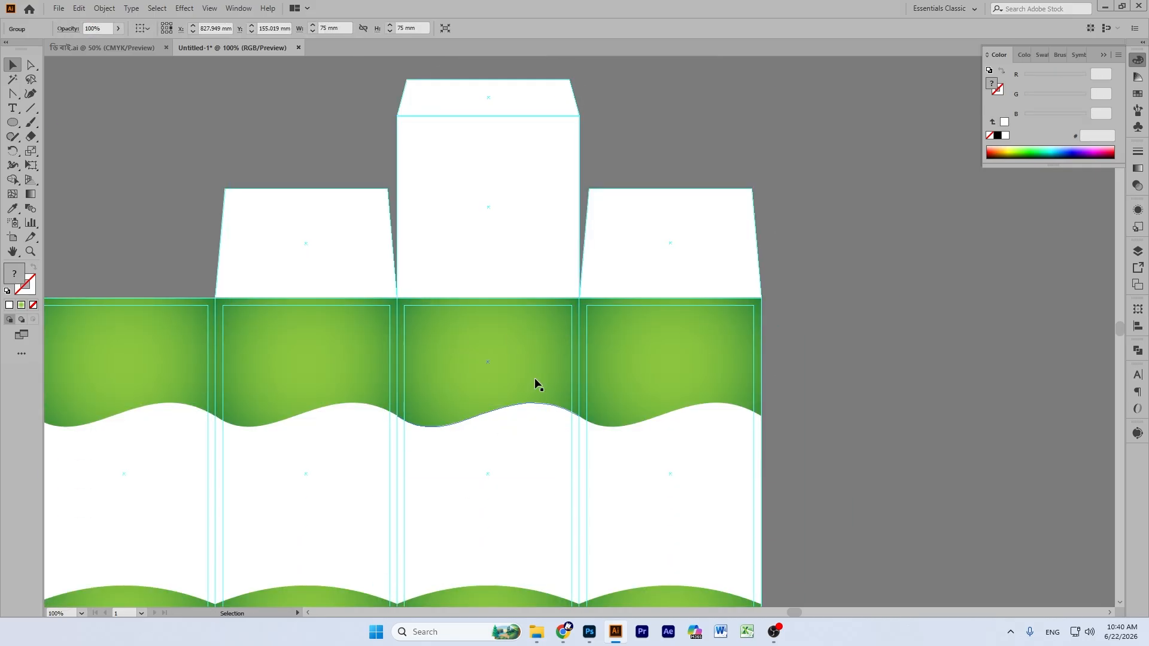
Step: Position the glowing bulb group in front of the third main panel, overlapping its upper wave and lower arch
scroll(861, 317, "up", 6)
left_click(326, 182)
left_click_drag(626, 136, 518, 469)
scroll(716, 193, "down", 2)
scroll(525, 461, "down", 2)
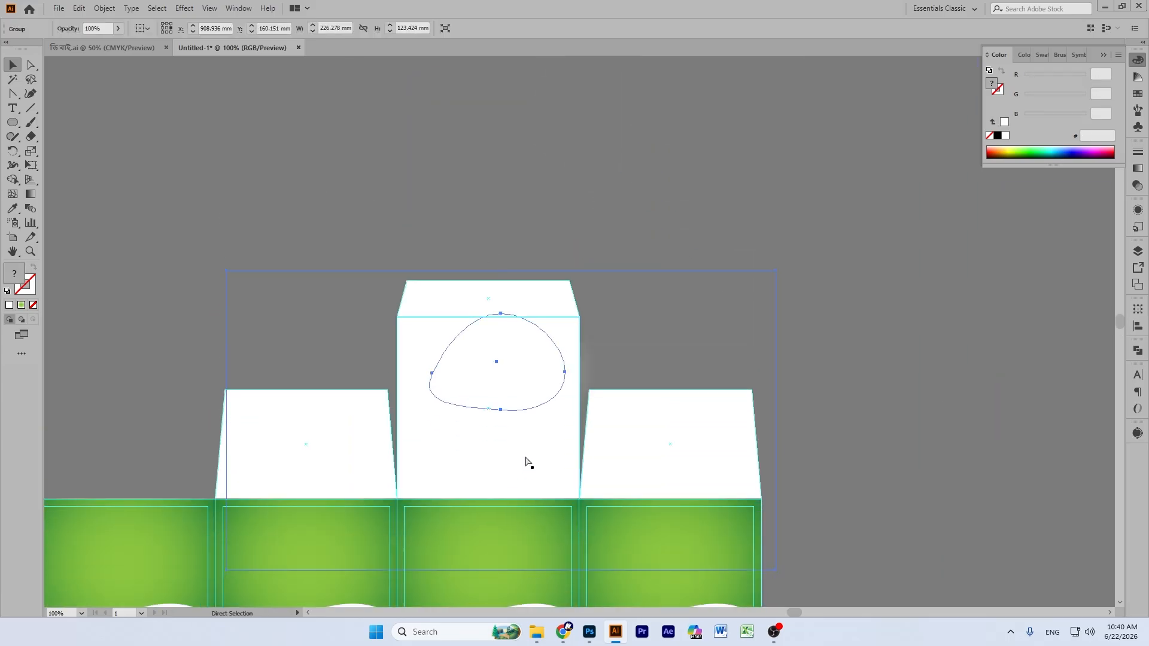
scroll(561, 472, "down", 5)
left_click_drag(493, 221, 490, 303)
scroll(494, 323, "down", 4)
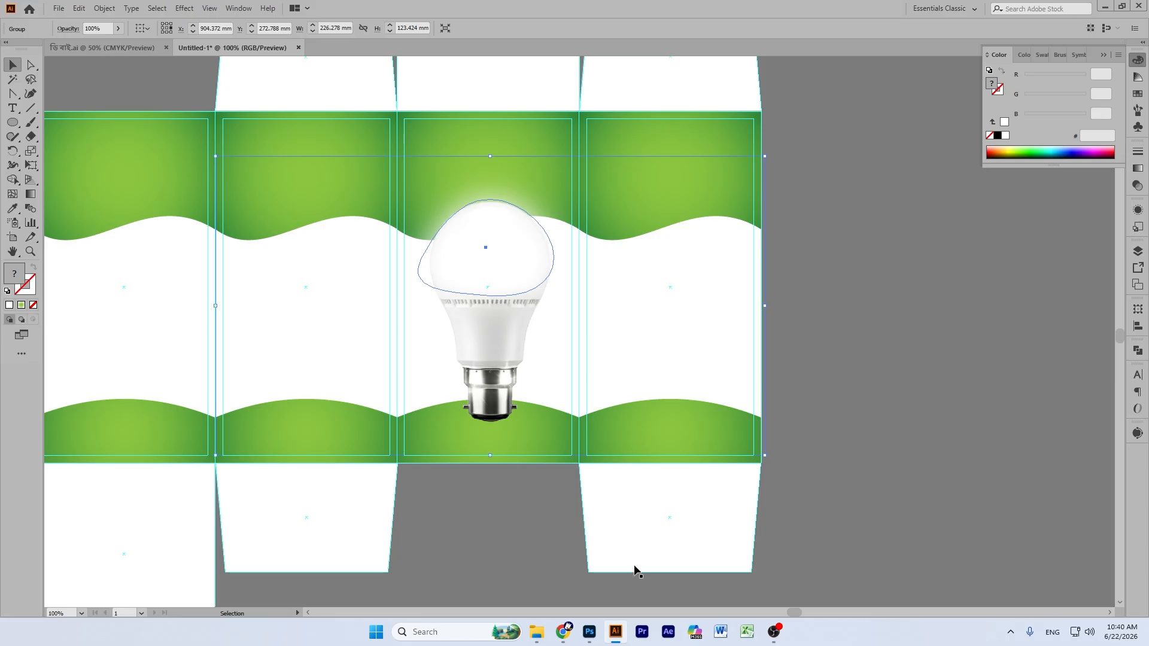
left_click_drag(483, 289, 486, 296)
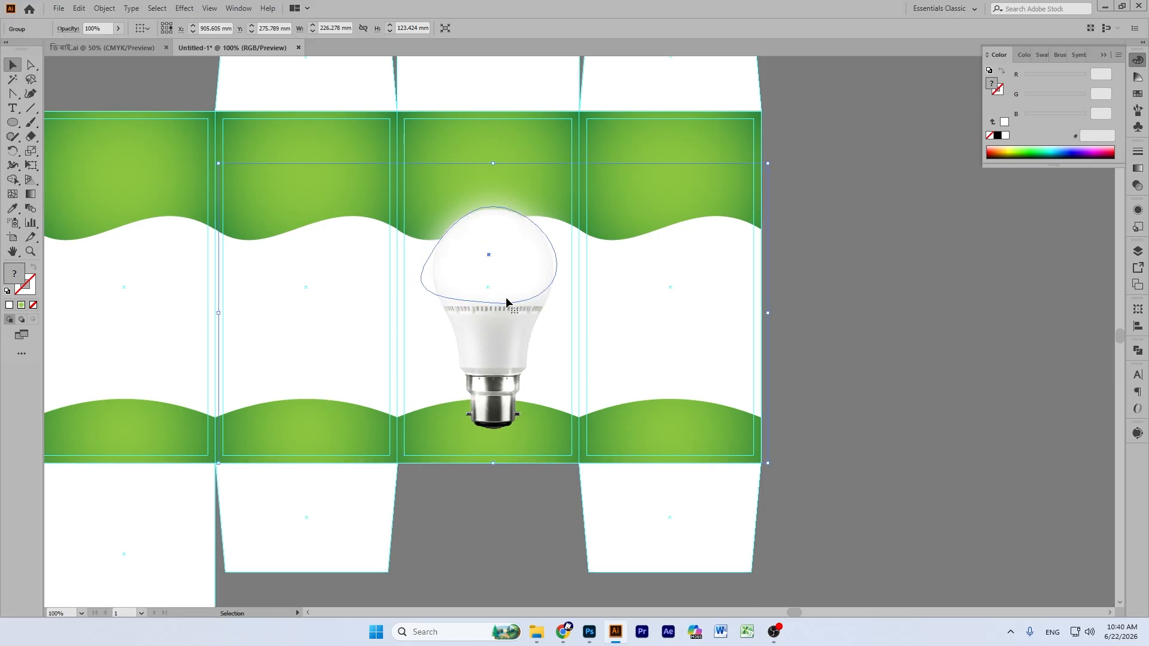
mouse_move(506, 303)
left_mouse_down()
mouse_move(505, 285)
mouse_move(506, 295)
left_mouse_up()
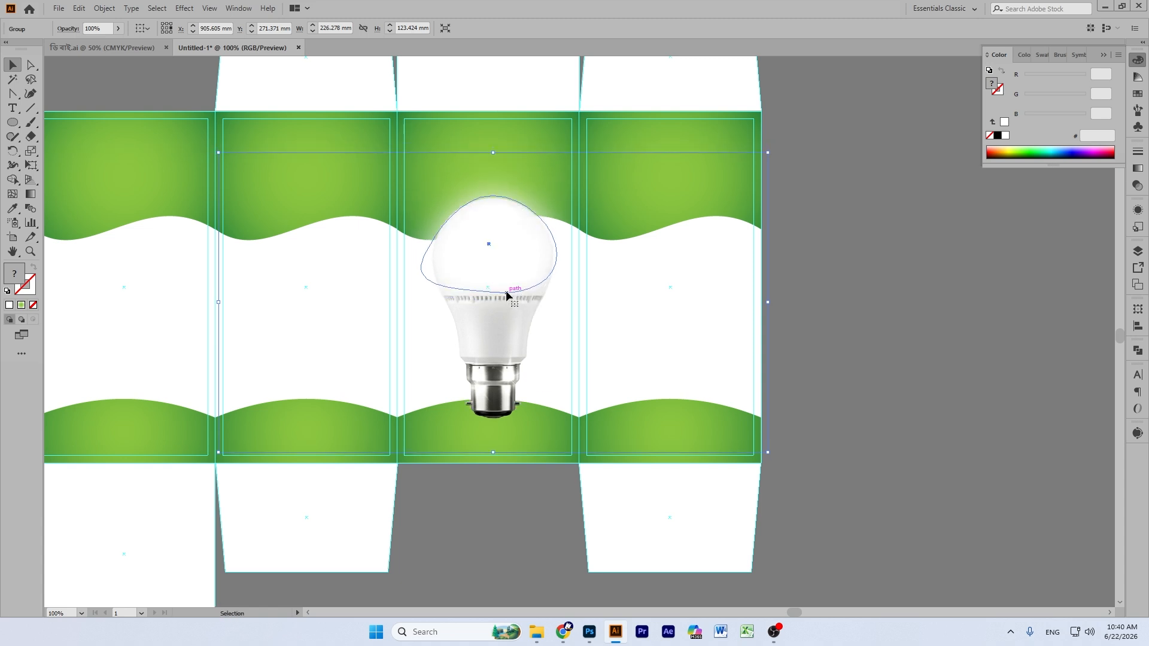
left_click(810, 279)
Step: Change the inner colour stop of the third panel's upper wave gradient to blue #006FFF
left_click(539, 128)
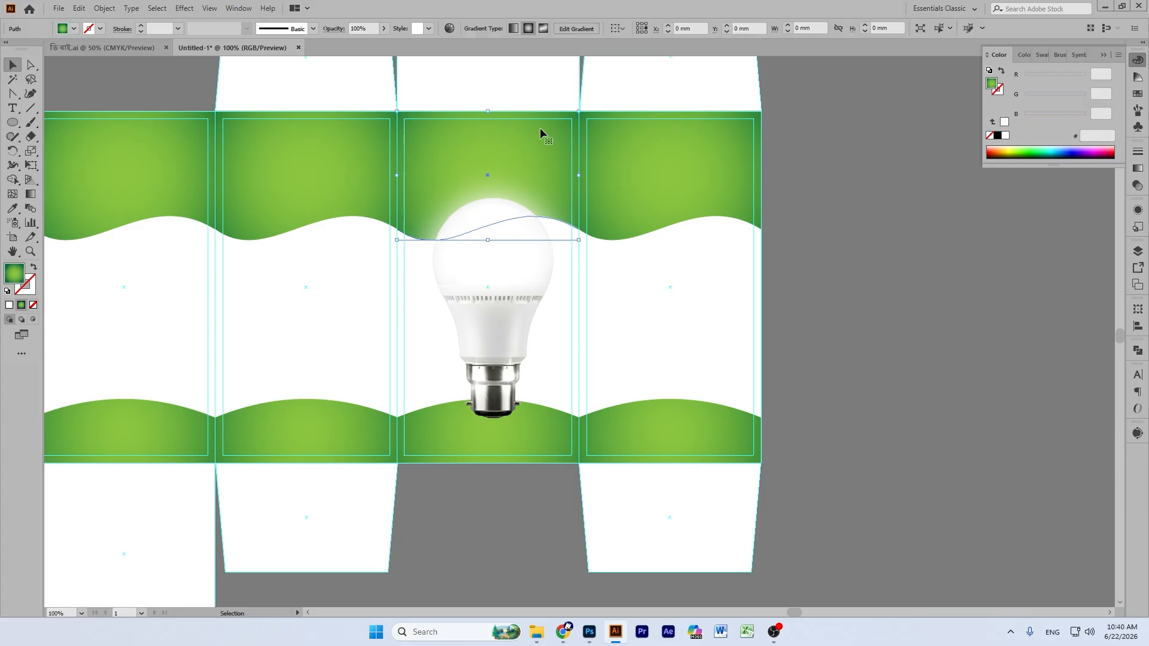
left_click(1137, 168)
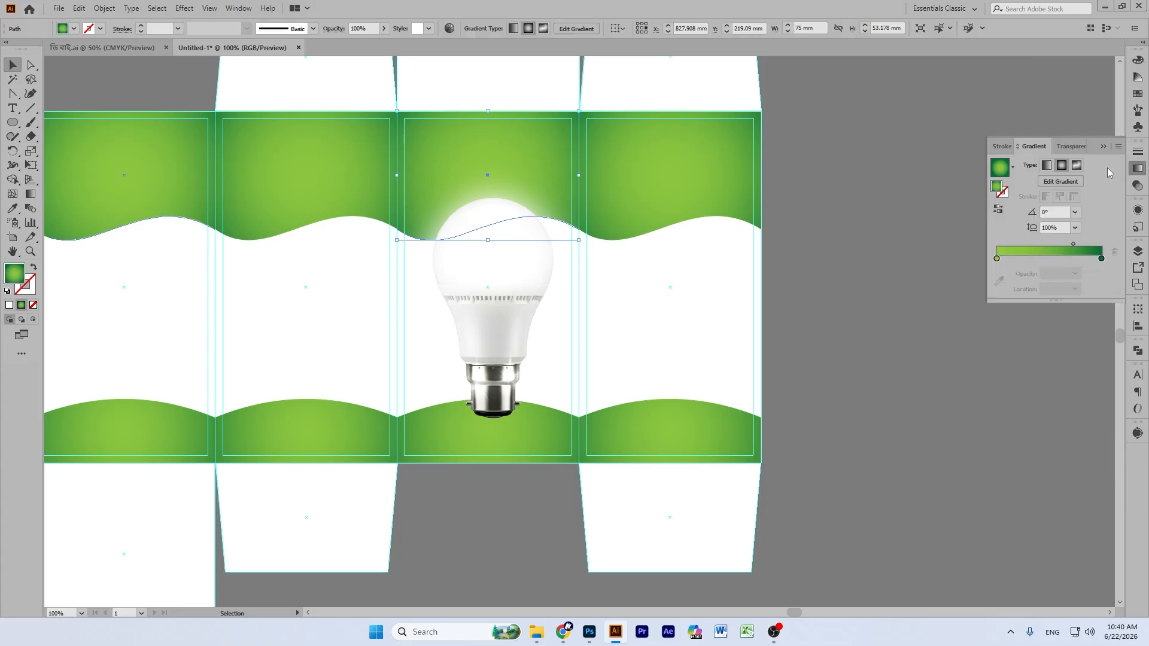
left_click(1014, 173)
left_click(1014, 173)
double_click(997, 259)
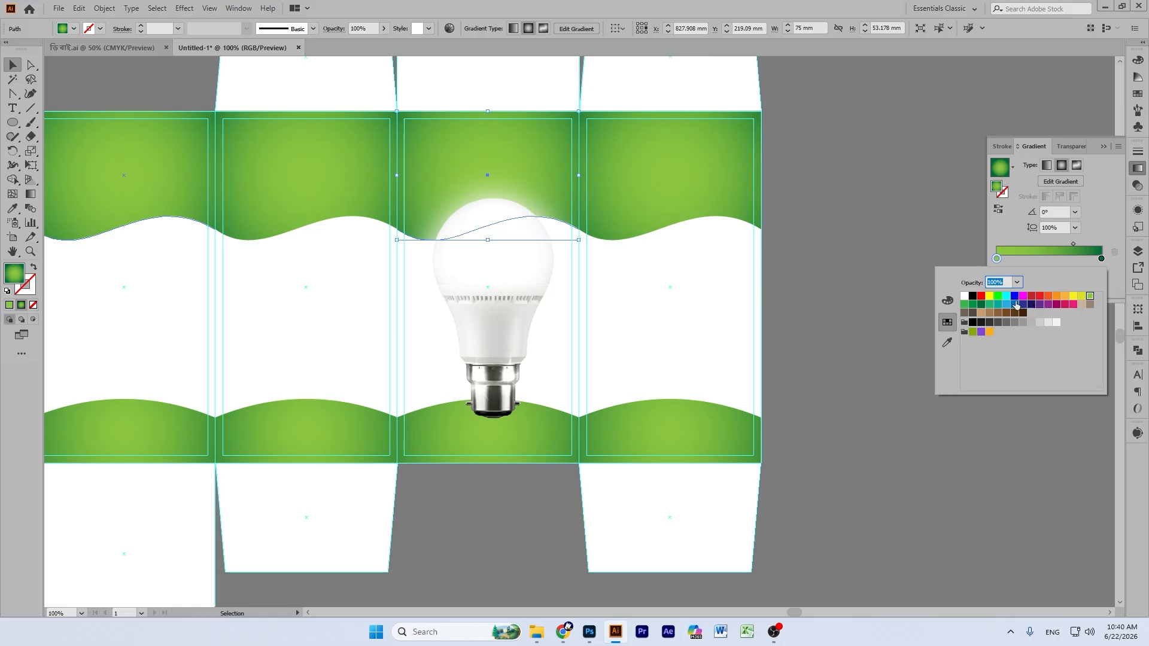
left_click(948, 301)
left_click_drag(1016, 344, 1065, 344)
mouse_move(1035, 305)
left_mouse_down()
mouse_move(996, 307)
mouse_move(1040, 327)
mouse_move(1030, 327)
left_mouse_up()
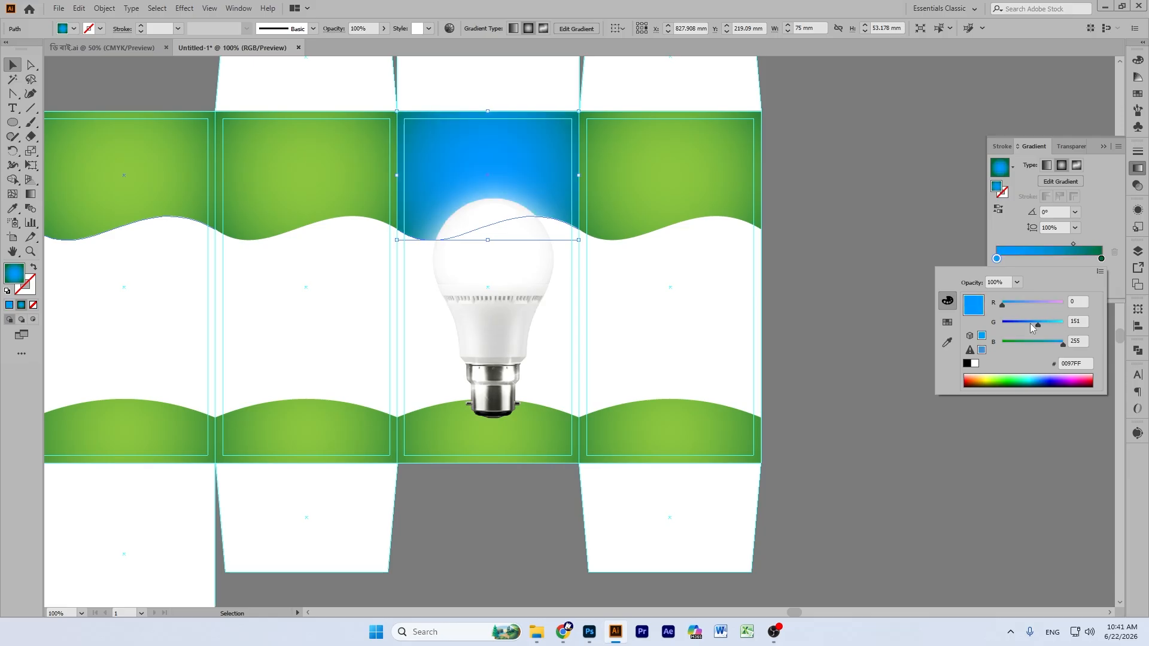
left_click_drag(1030, 327, 1030, 327)
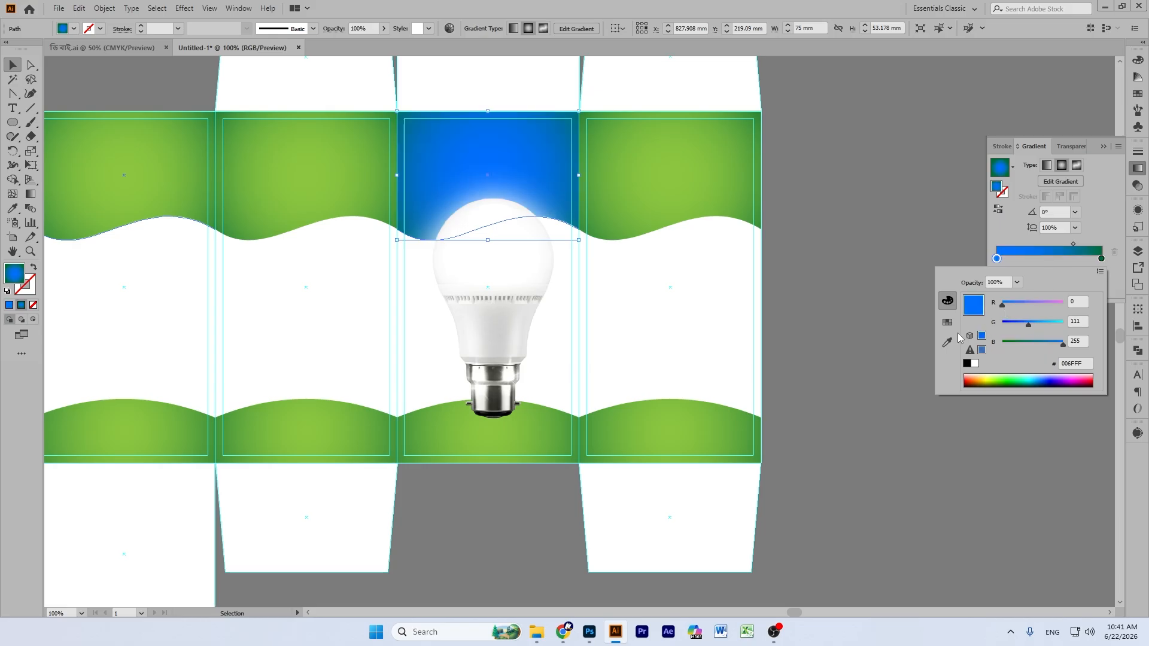
left_click(904, 236)
Step: Try a dark navy outer colour stop (R 0, G 0, B 55) in the third panel's upper wave gradient and shift its midpoint inward
left_click(1102, 260)
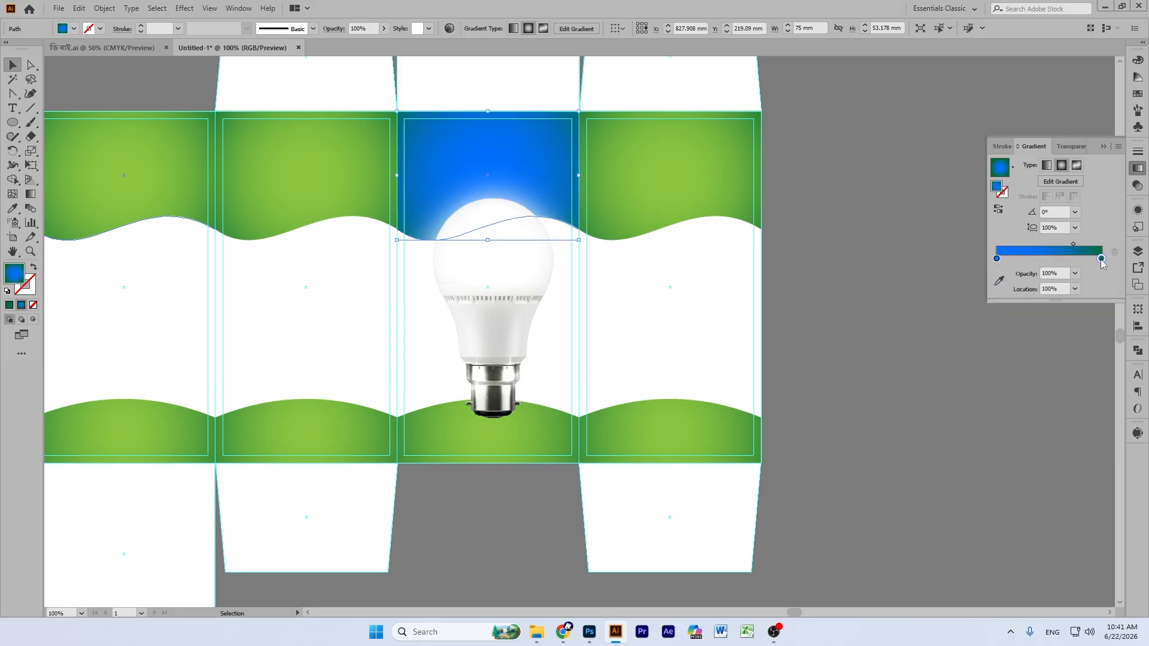
double_click(1101, 259)
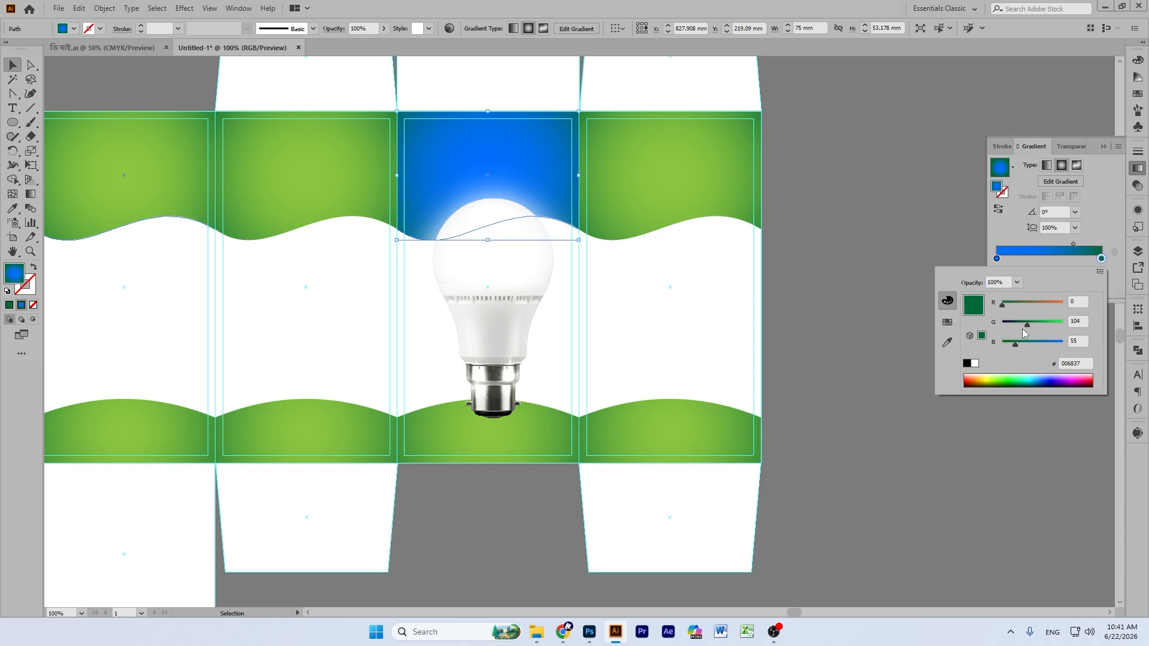
left_click_drag(1023, 329, 1000, 328)
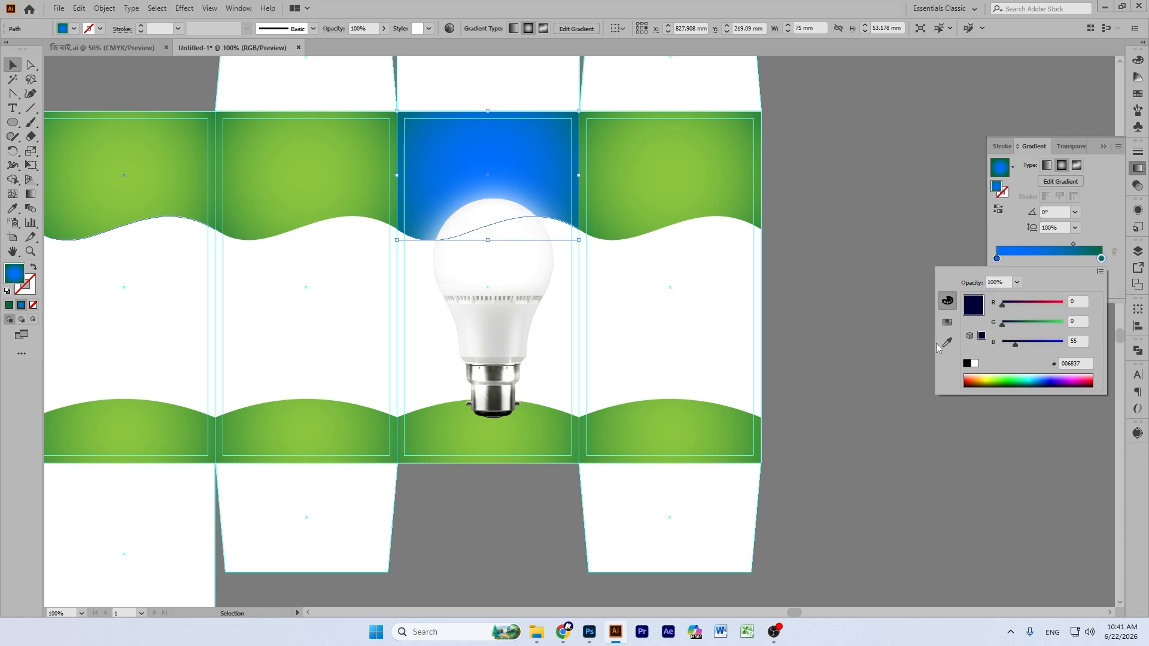
left_click(950, 203)
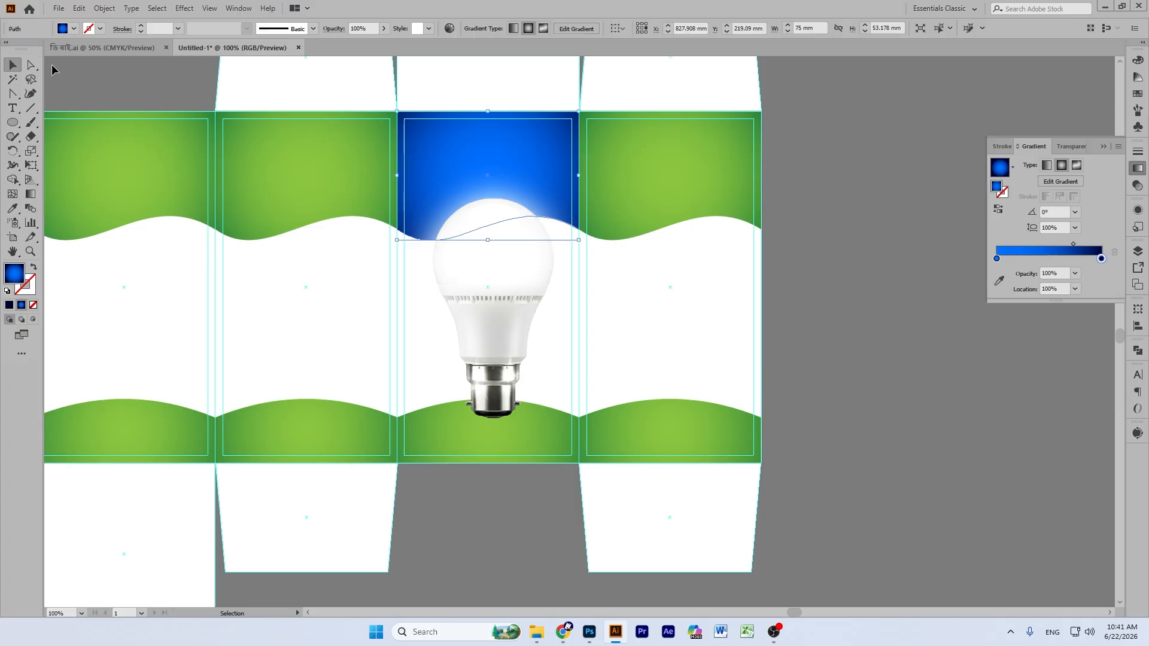
left_click(30, 193)
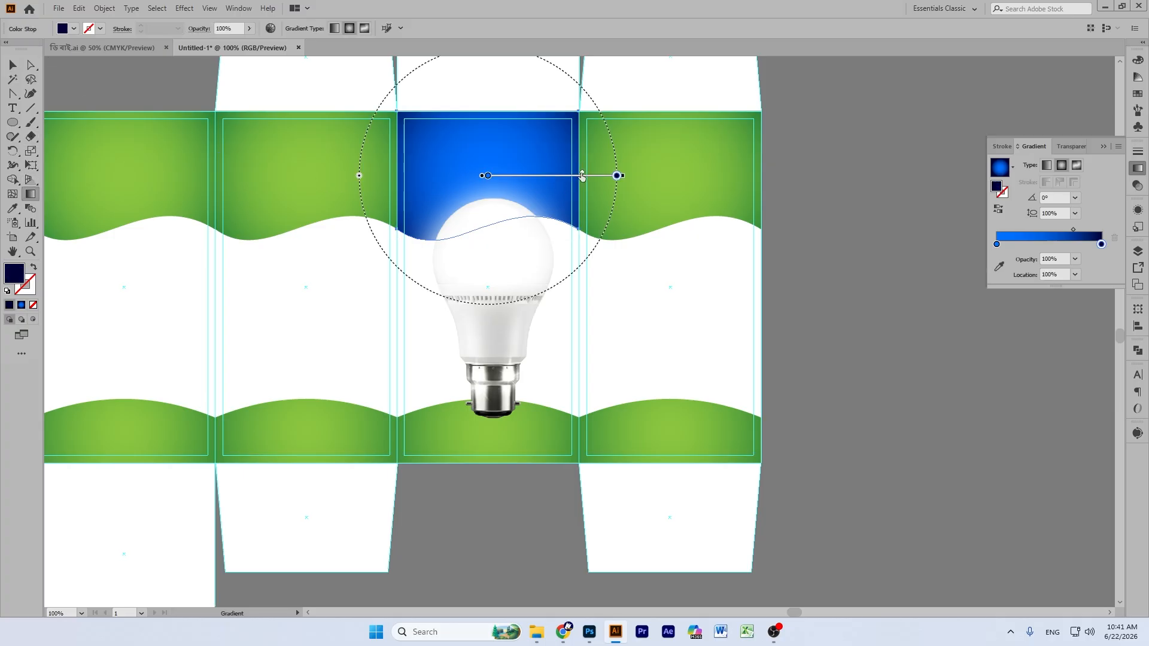
left_click_drag(582, 174, 561, 175)
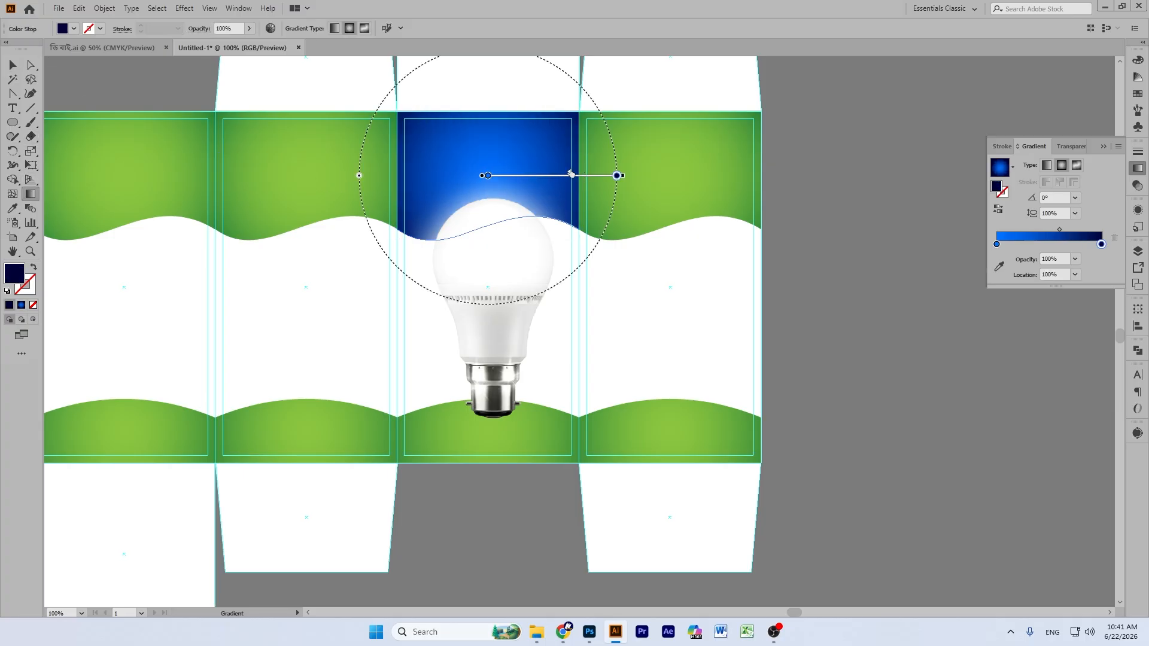
key("v")
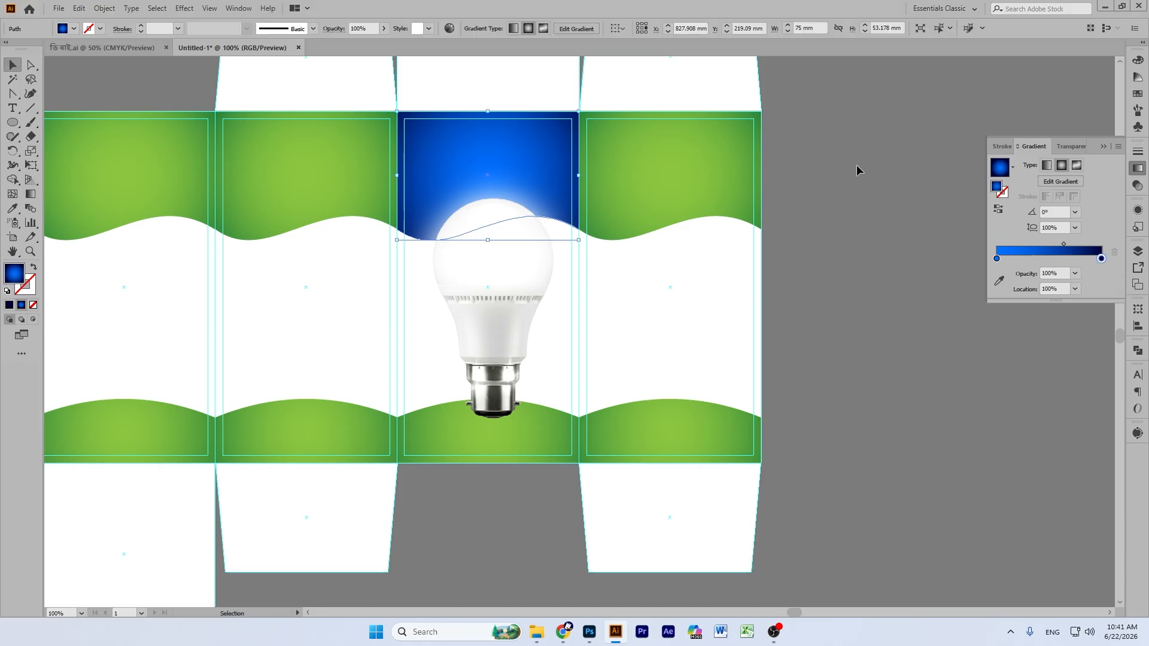
left_click(856, 164)
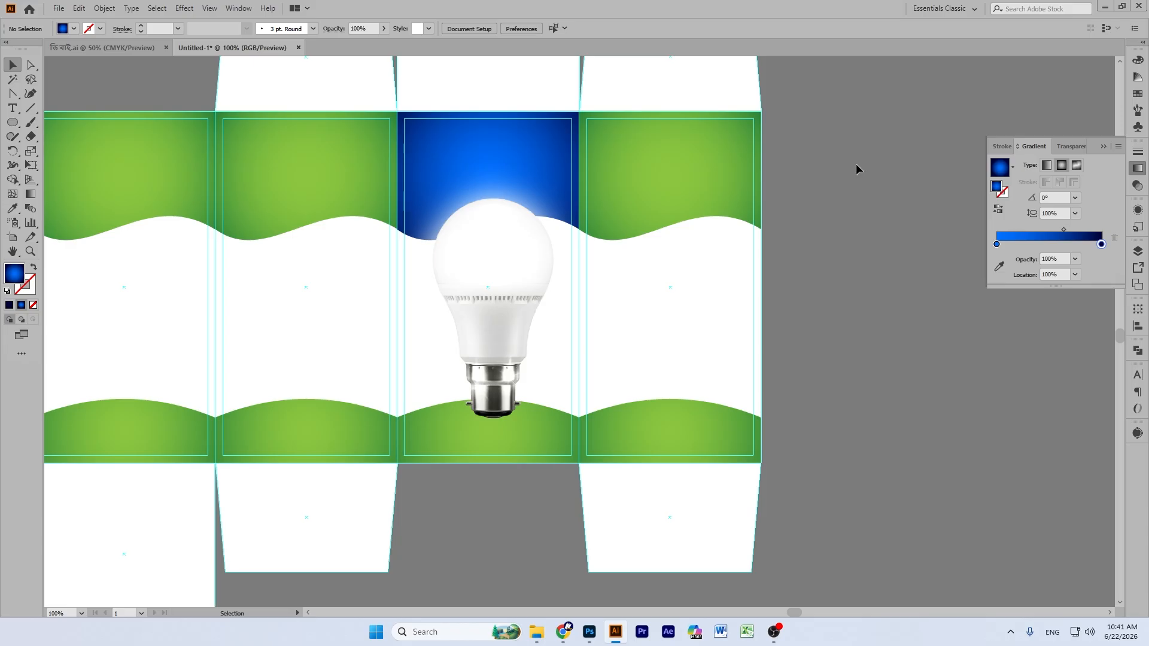
Step: Undo the blue colour changes to the third panel's upper wave gradient, stepping back and forth through the tried tones
key("a")
key("ctrl+z")
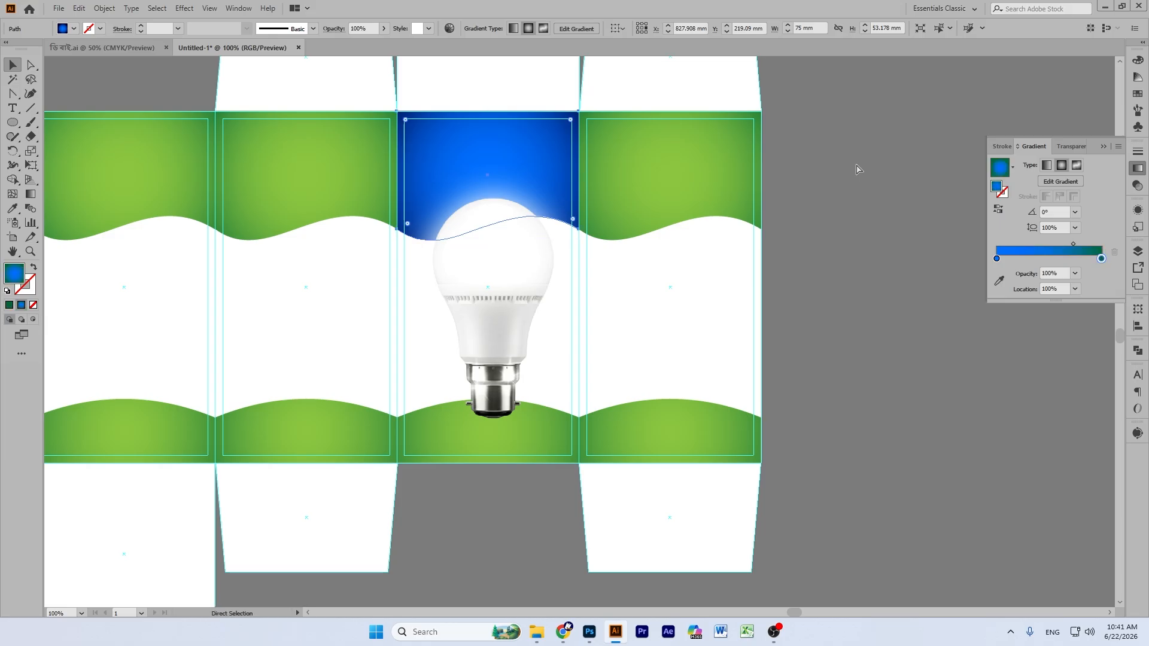
key("ctrl")
key("ctrl")
key("ctrl+z")
key("ctrl+z")
key("ctrl+z")
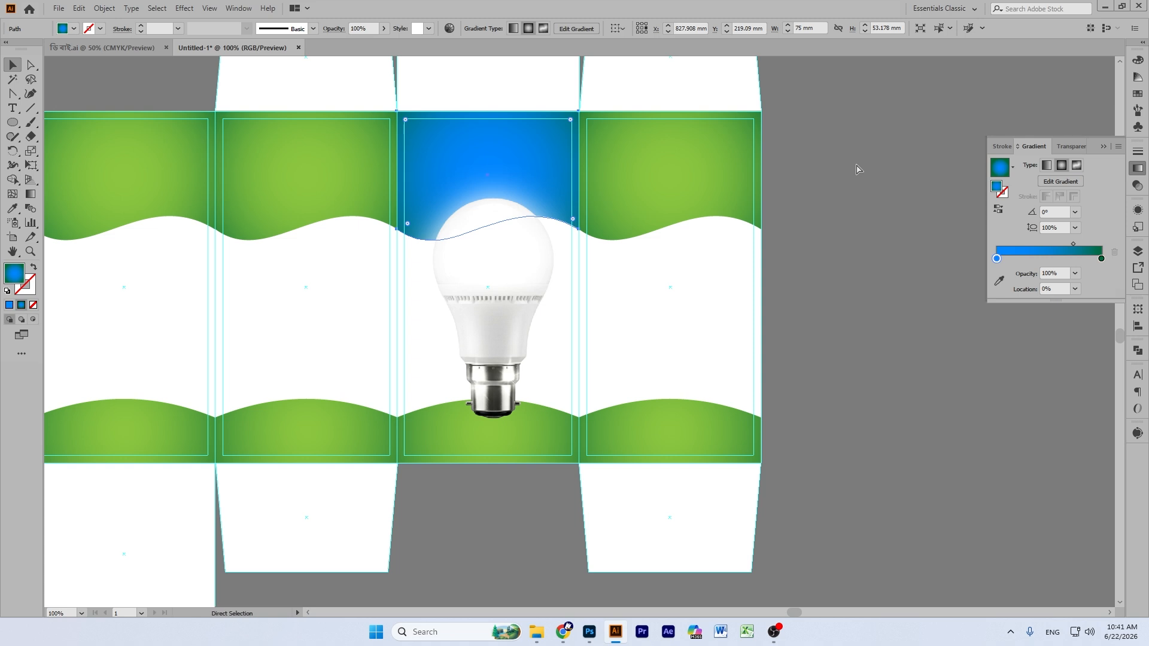
key("ctrl+z")
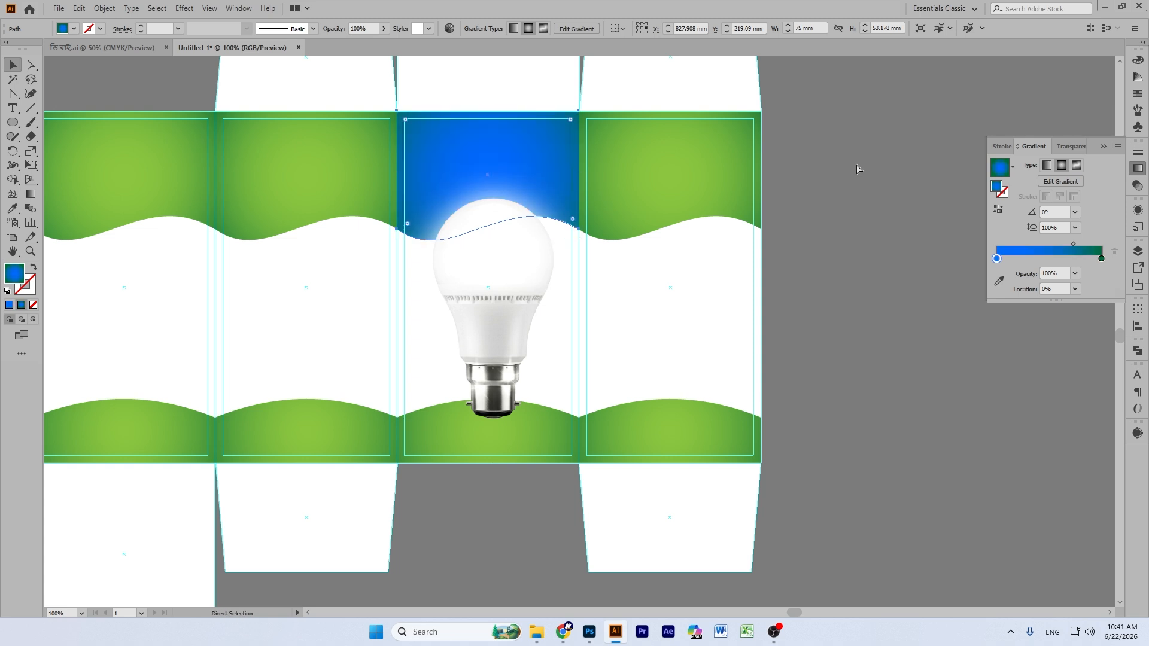
key("ctrl+shift+z")
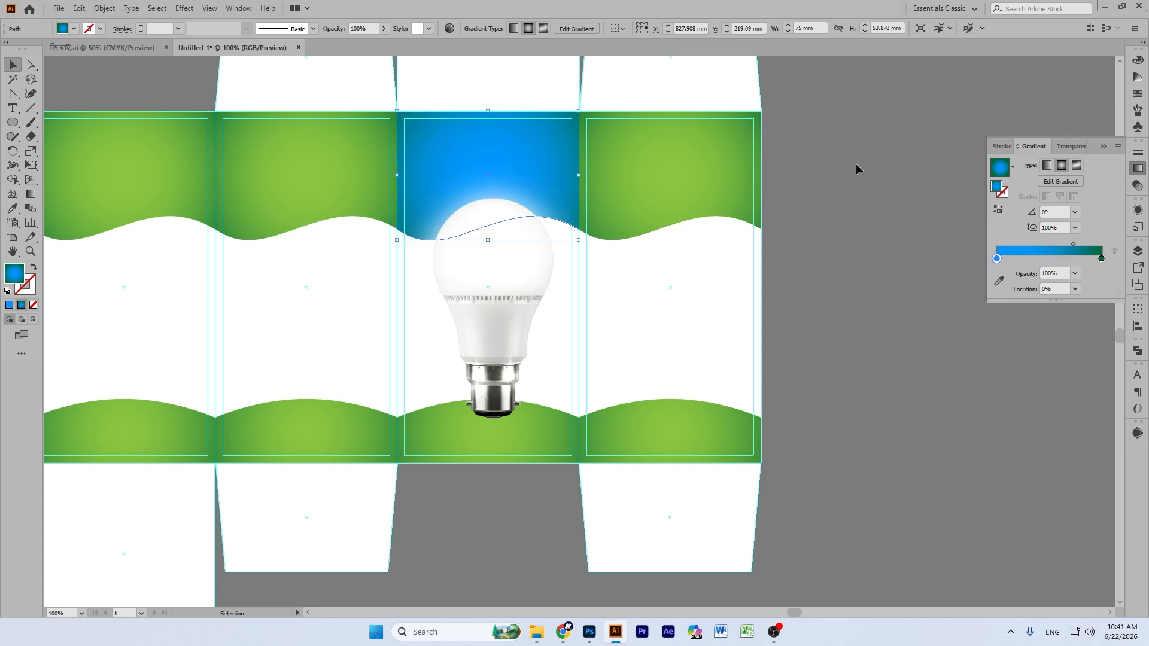
key("ctrl+shift+z")
key("ctrl+z")
key("ctrl+shift+z")
key("ctrl+z")
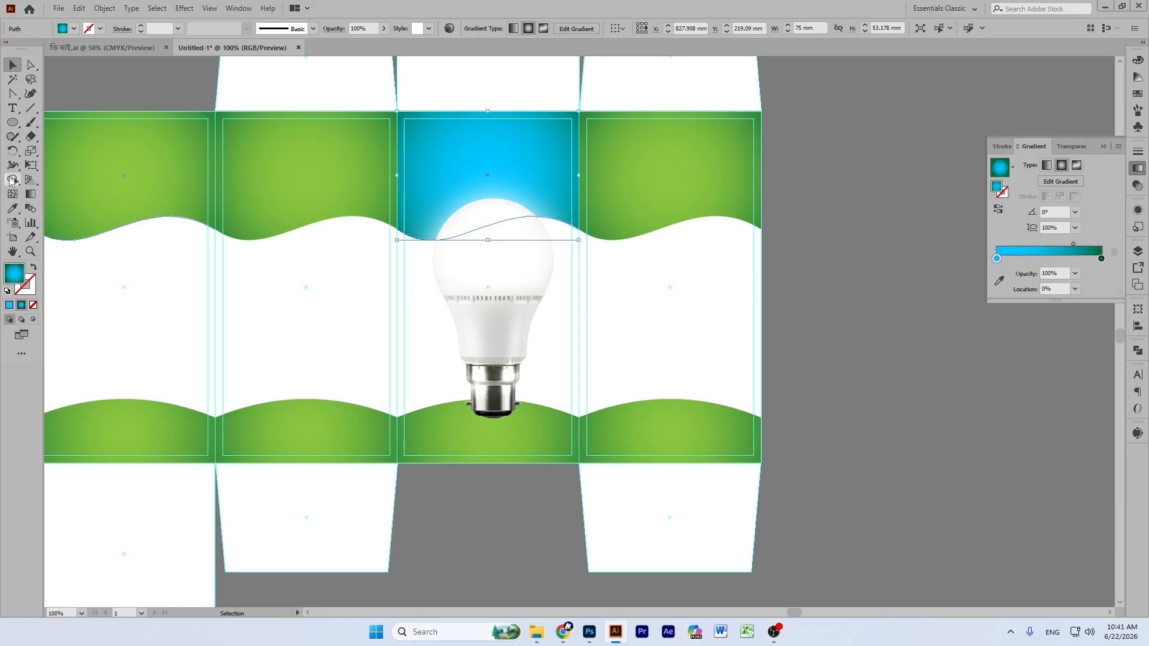
Step: Copy the green gradient from the second panel's upper wave to the third panel's wave and widen its radius beyond the panel edges
left_click(12, 209)
left_click(283, 134)
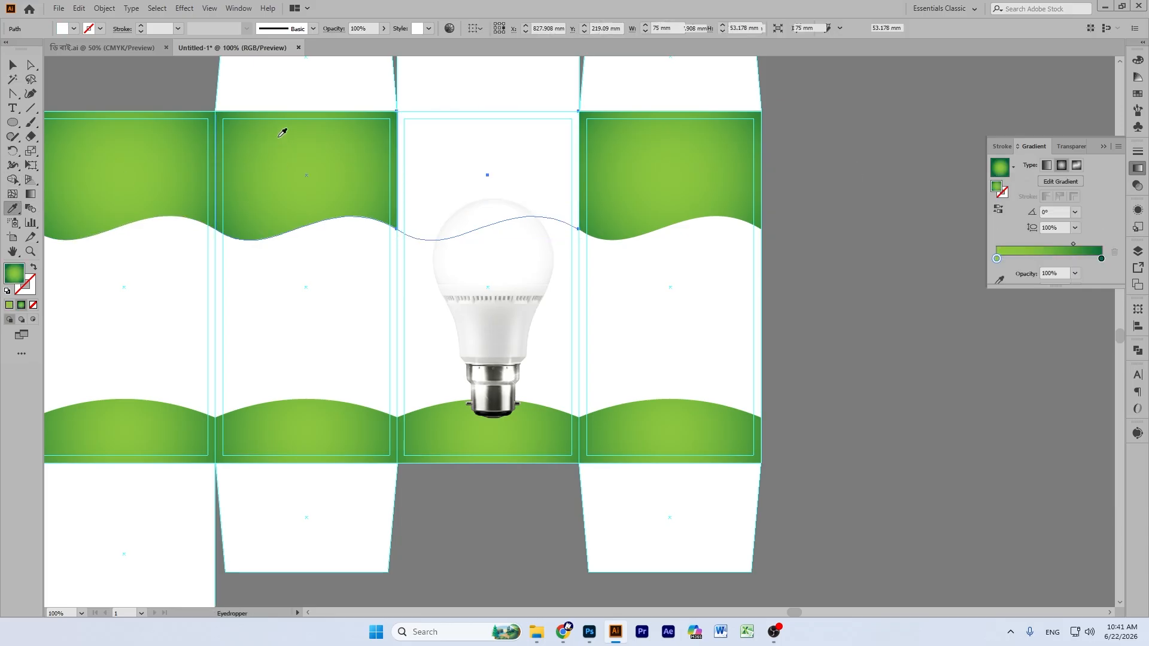
left_click(13, 64)
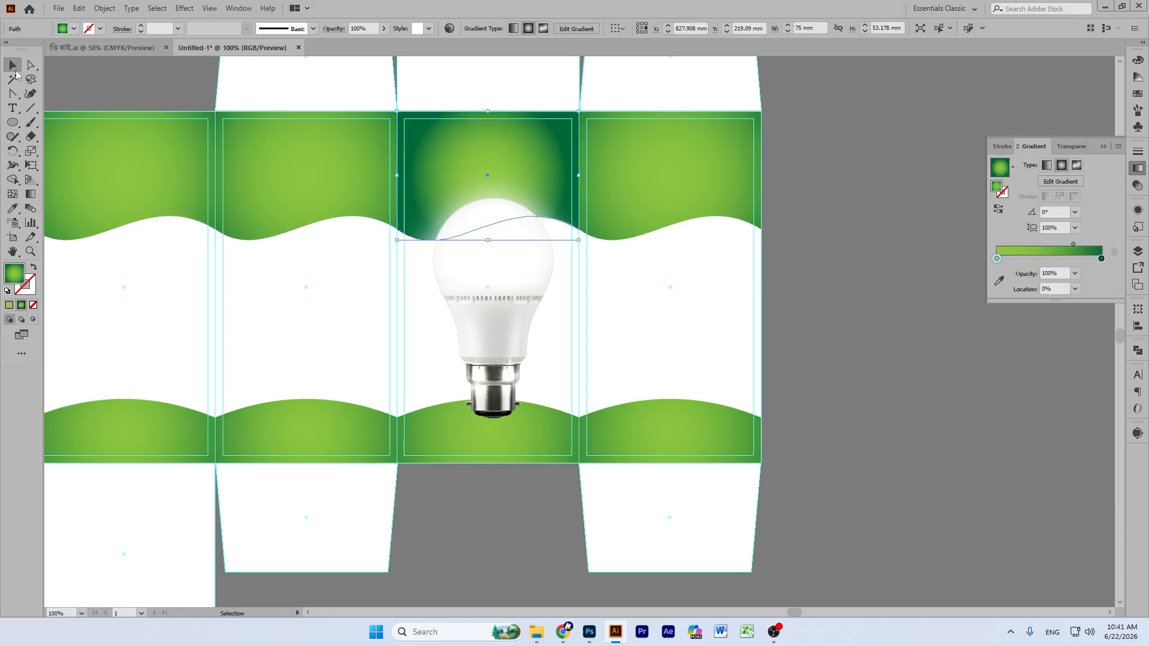
left_click(30, 195)
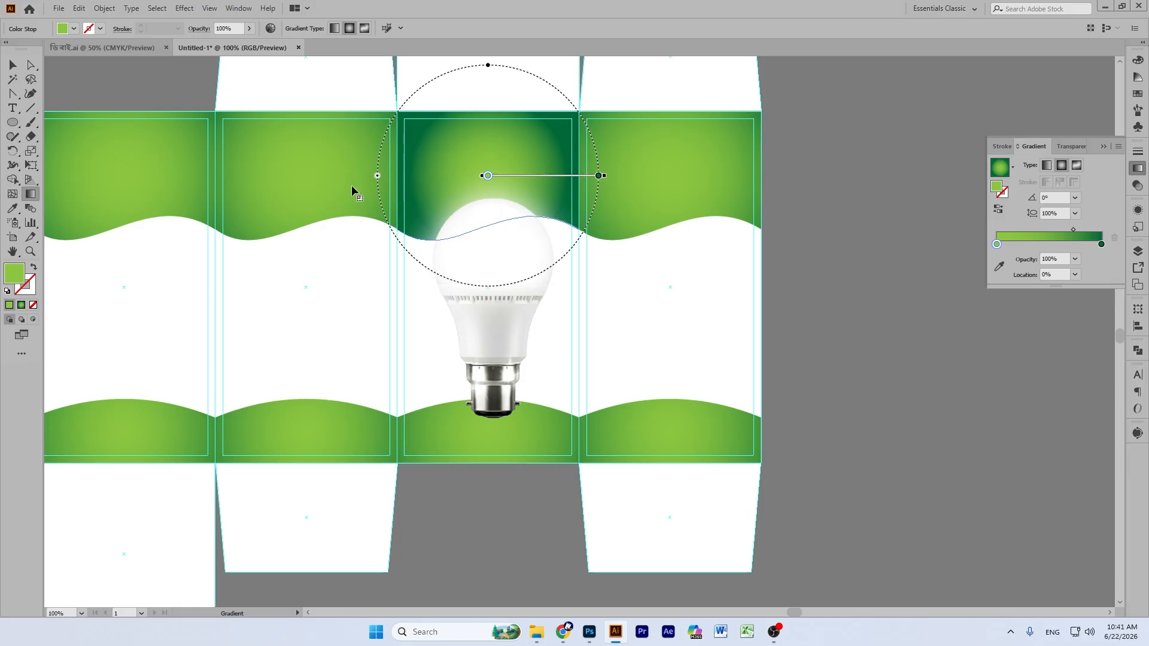
left_click_drag(581, 176, 644, 175)
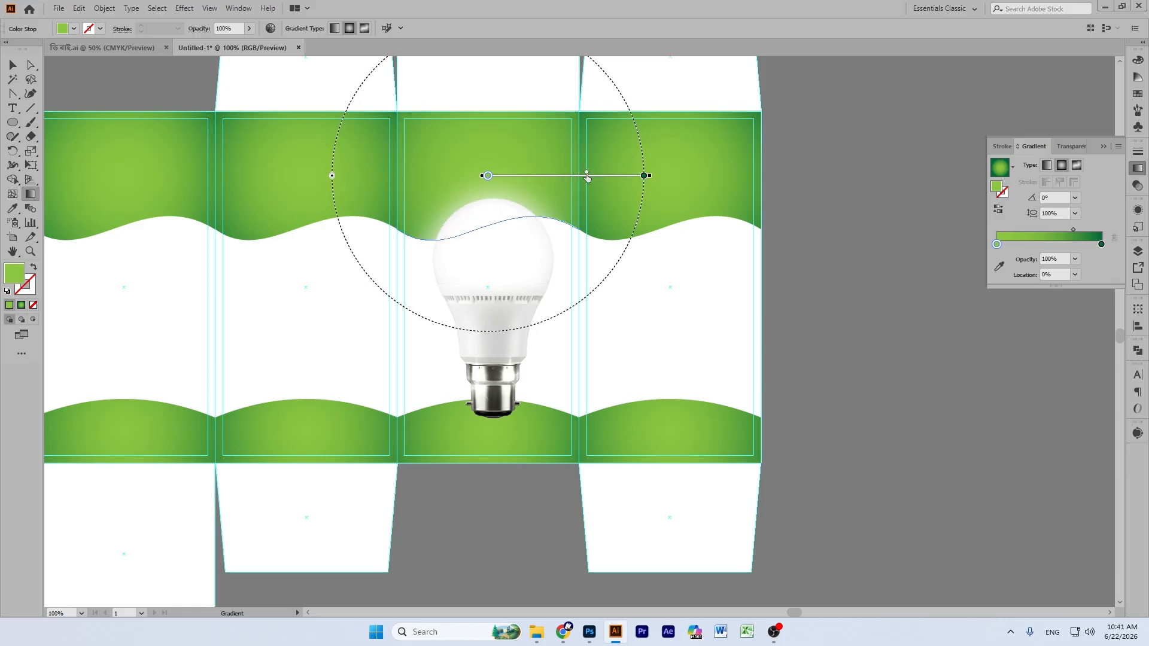
key("v")
left_click(924, 174)
Step: Move the gold warranty badge from the empty canvas onto the lower part of the bulb on the third panel
left_click(13, 251)
left_click_drag(453, 307, 507, 356)
key("ctrl+minus")
key("ctrl+minus")
key("ctrl+minus")
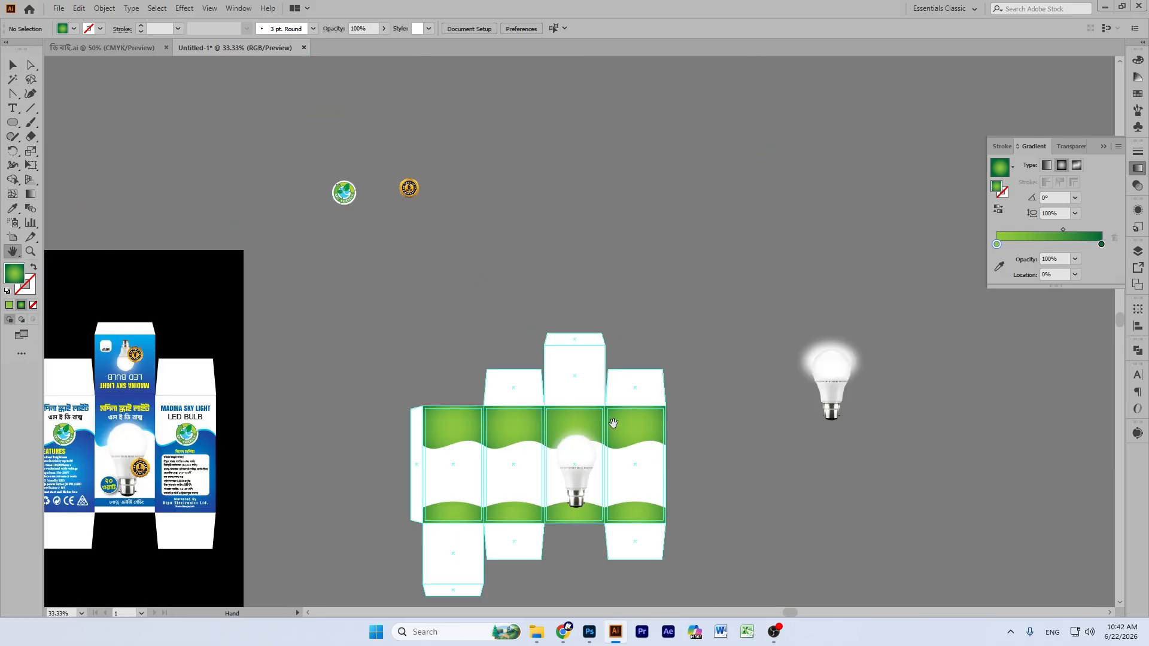
left_click_drag(620, 433, 547, 351)
left_click(13, 65)
left_click_drag(336, 107, 518, 407)
Step: Enlarge the warranty badge to about 29.5 mm and shift it about 2 mm to the right over the bulb
key("ctrl+1")
scroll(497, 397, "down", 2)
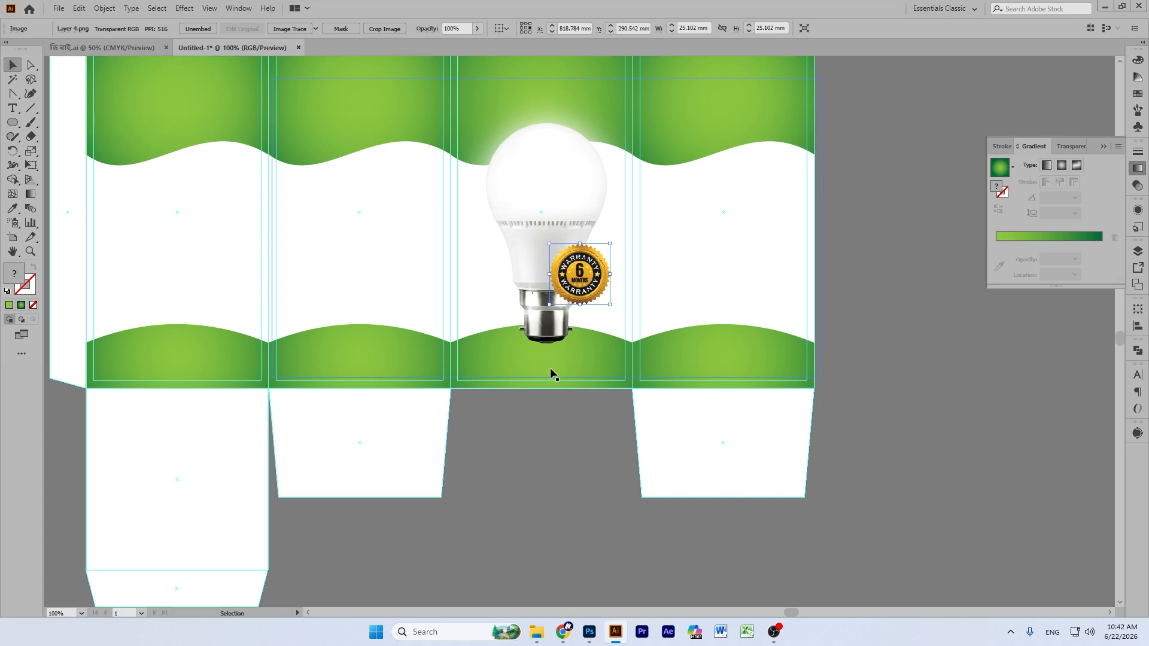
left_click_drag(581, 305, 586, 280)
left_click(905, 340)
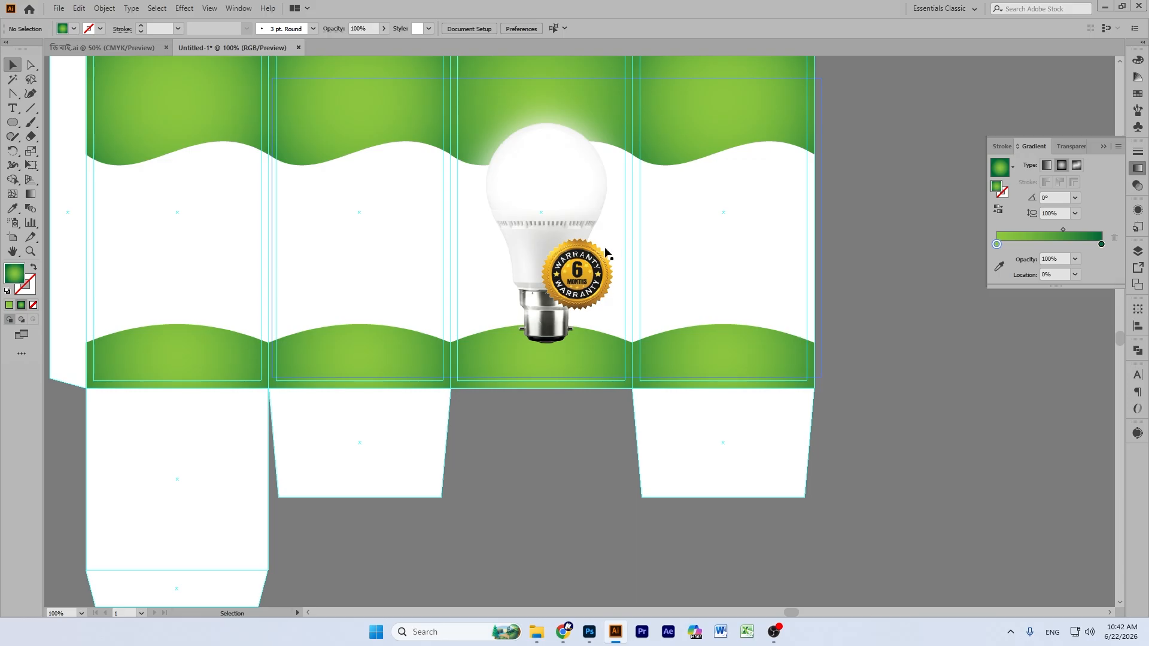
scroll(605, 251, "up", 2)
left_click_drag(578, 316, 582, 317)
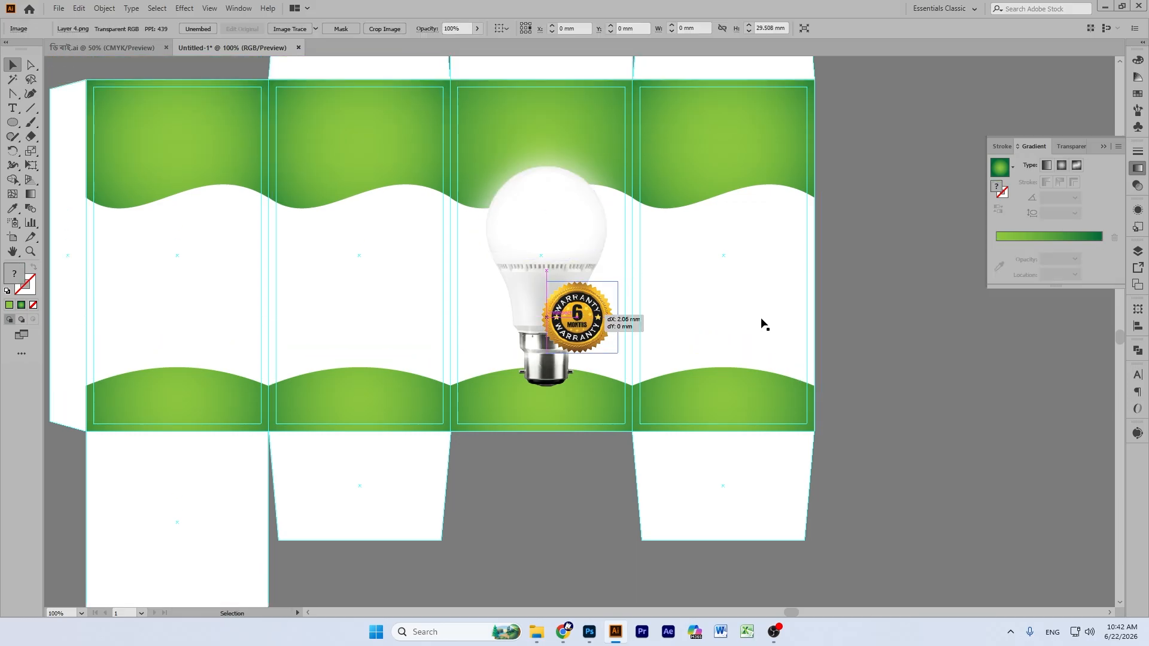
left_click(882, 325)
Step: Duplicate the blue "২০ ওয়াট" badge from the reference box onto the empty canvas to the right of the box
scroll(547, 317, "up", 10)
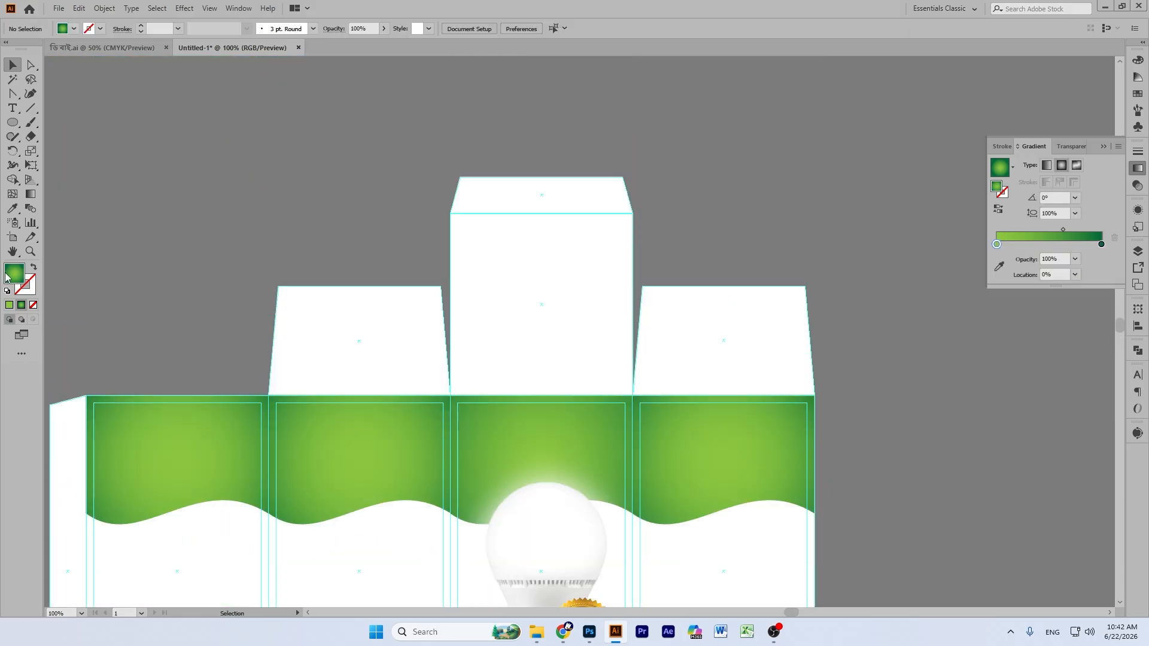
left_click(13, 252)
left_click_drag(296, 137, 520, 455)
left_click_drag(349, 334, 407, 343)
left_click_drag(339, 285, 462, 63)
left_click_drag(263, 383, 513, 268)
left_click_drag(308, 447, 414, 277)
left_click_drag(465, 379, 521, 343)
left_click_drag(351, 371, 423, 336)
key("v")
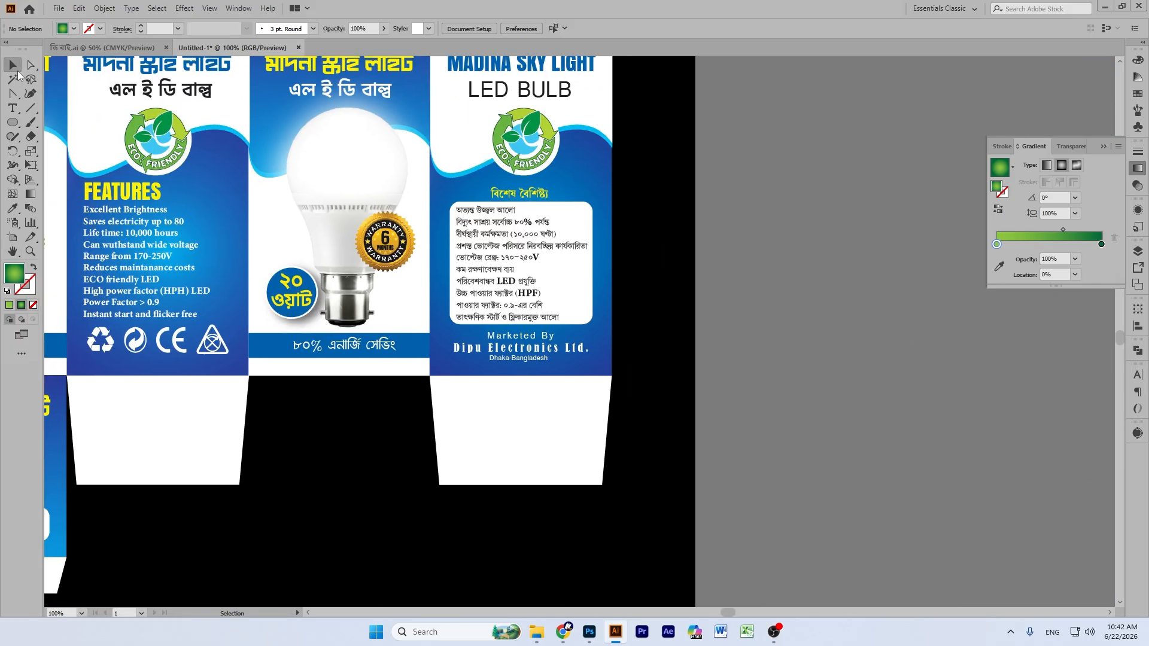
left_click(292, 306)
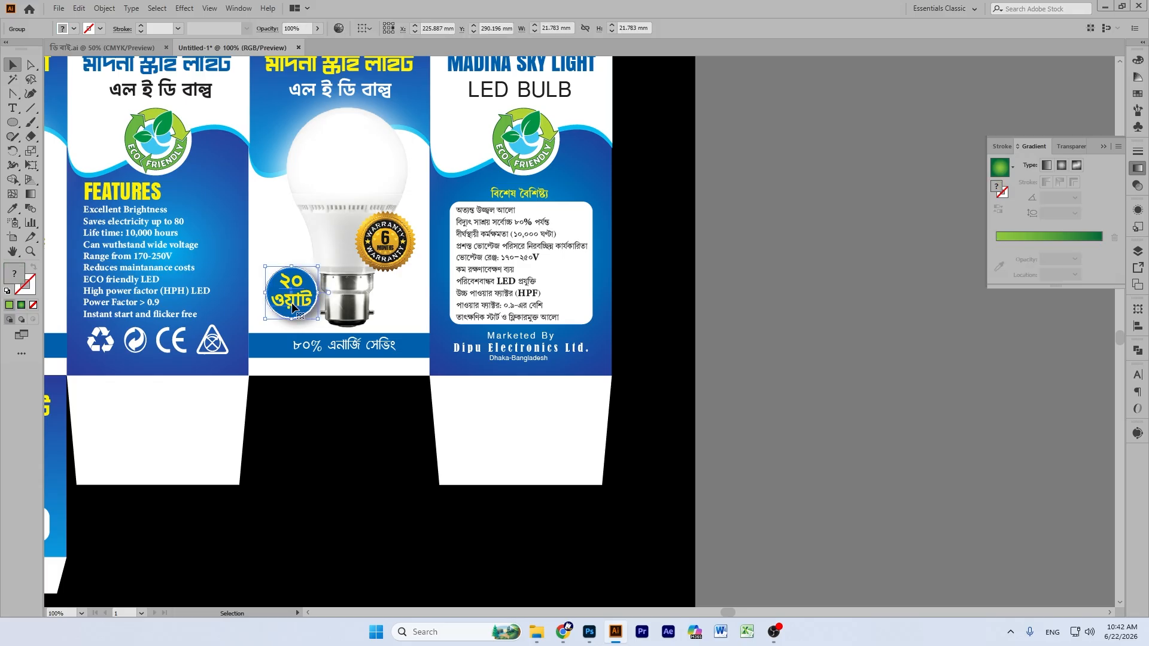
left_click_drag(292, 306, 805, 321)
scroll(805, 321, "down", 3)
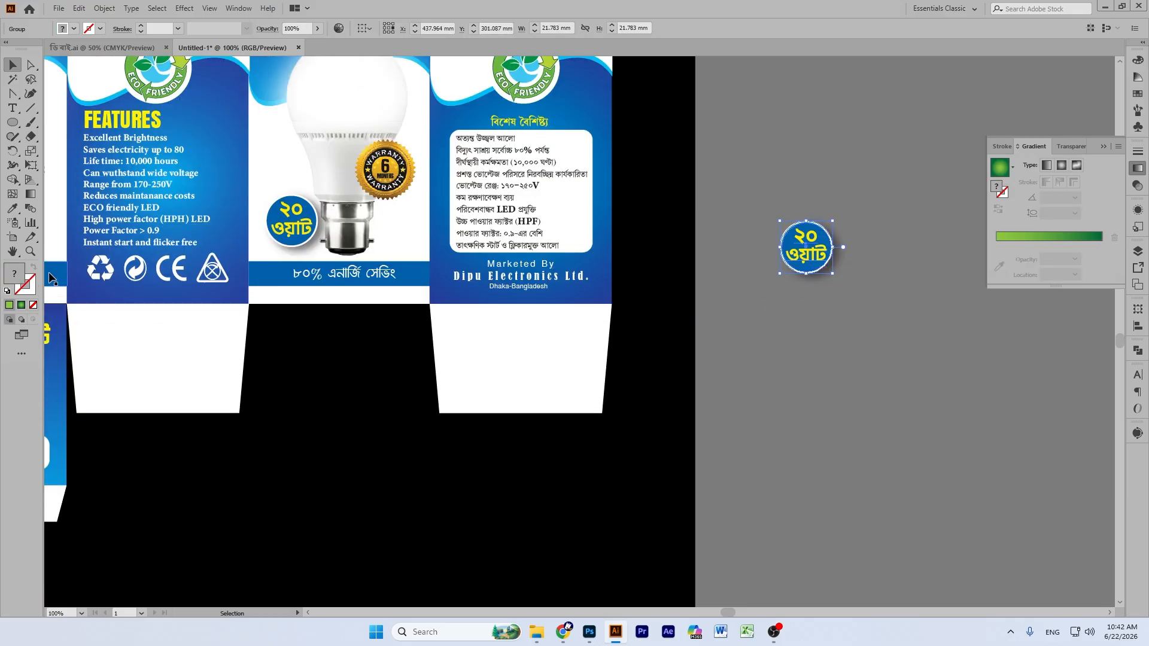
Step: Move the copied "২০ ওয়াট" badge over to the green dieline and place it in the empty space below the panels
scroll(316, 233, "right", 12)
scroll(315, 233, "down", 2)
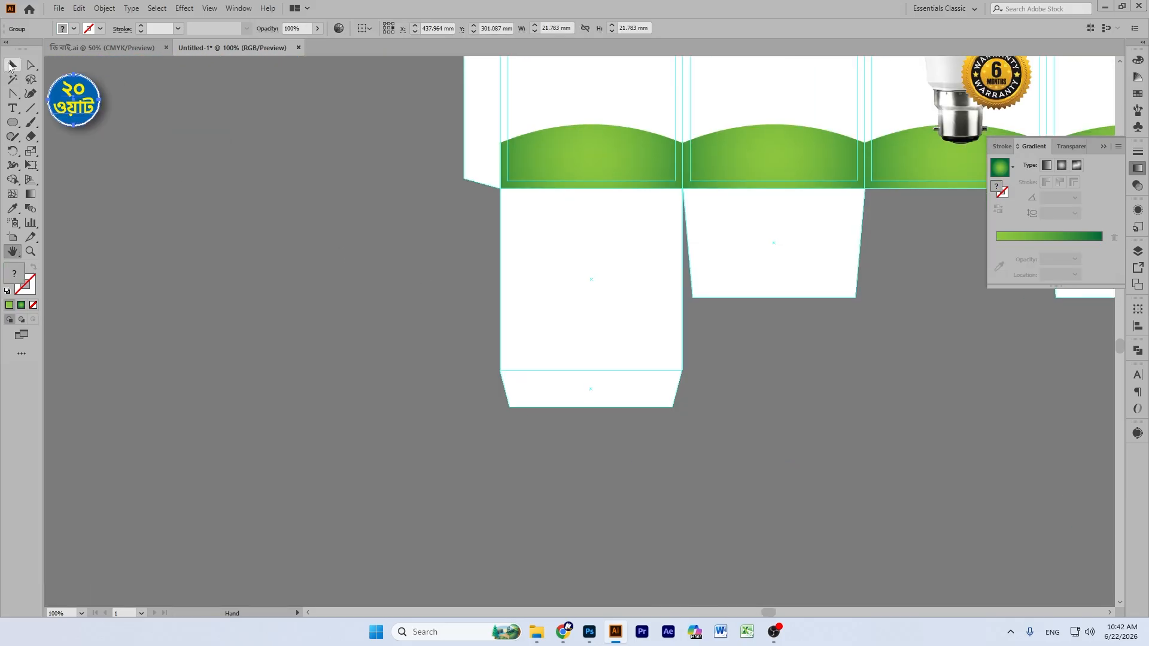
left_click_drag(90, 122, 844, 111)
left_click(12, 251)
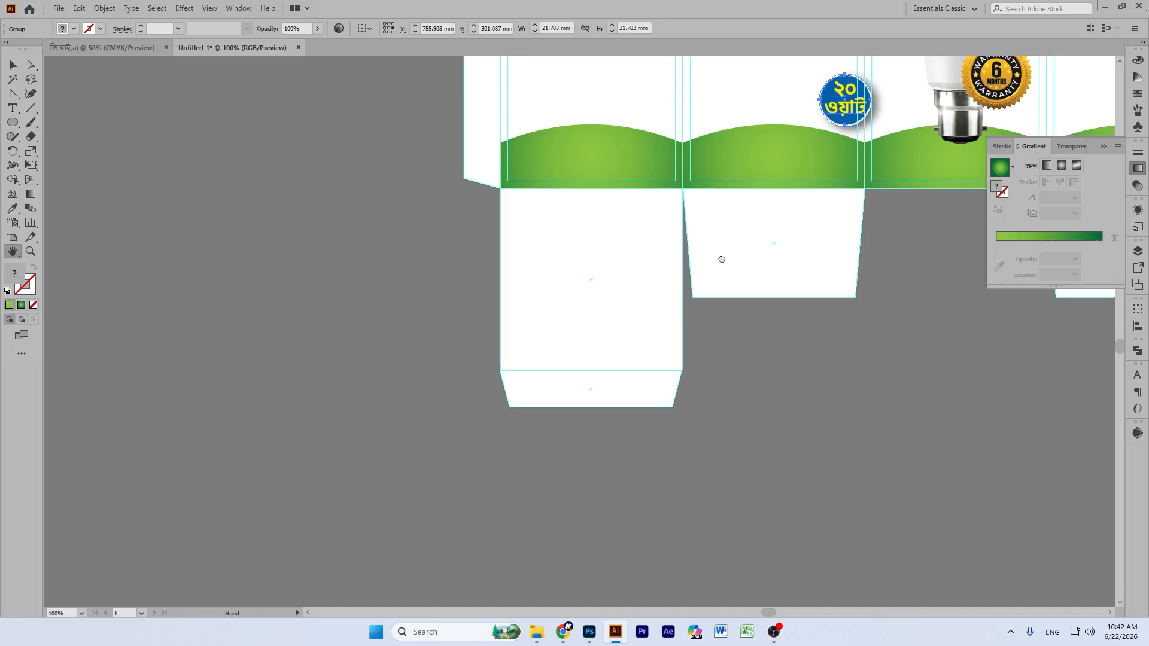
left_click_drag(757, 262, 634, 260)
key("v")
left_click_drag(572, 87, 579, 338)
left_click(718, 295)
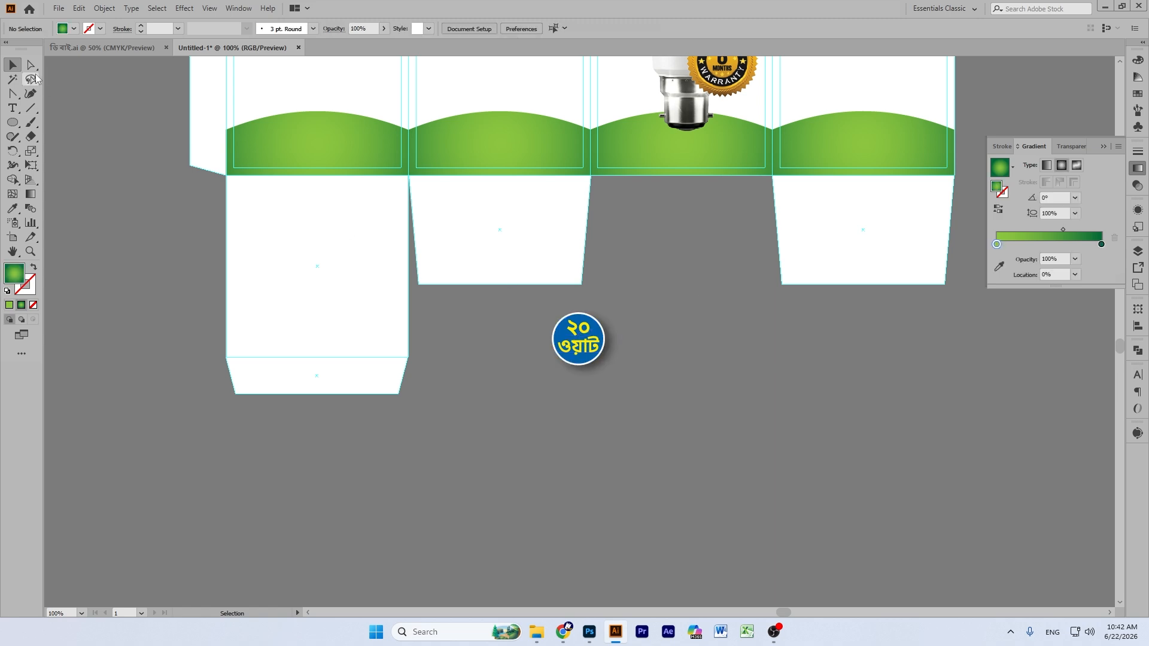
Step: Recolour the copied badge's blue circle dark green using CMYK values C 79, M 27, Y 96, K 24
left_click(30, 66)
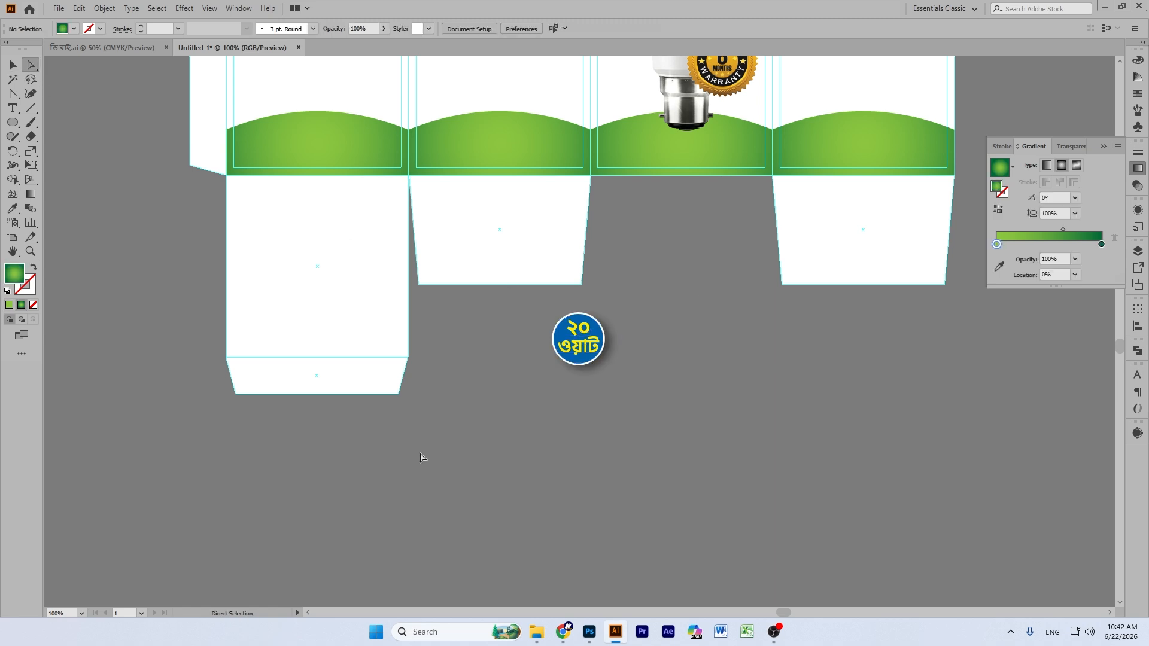
left_click(565, 340)
left_click(718, 298)
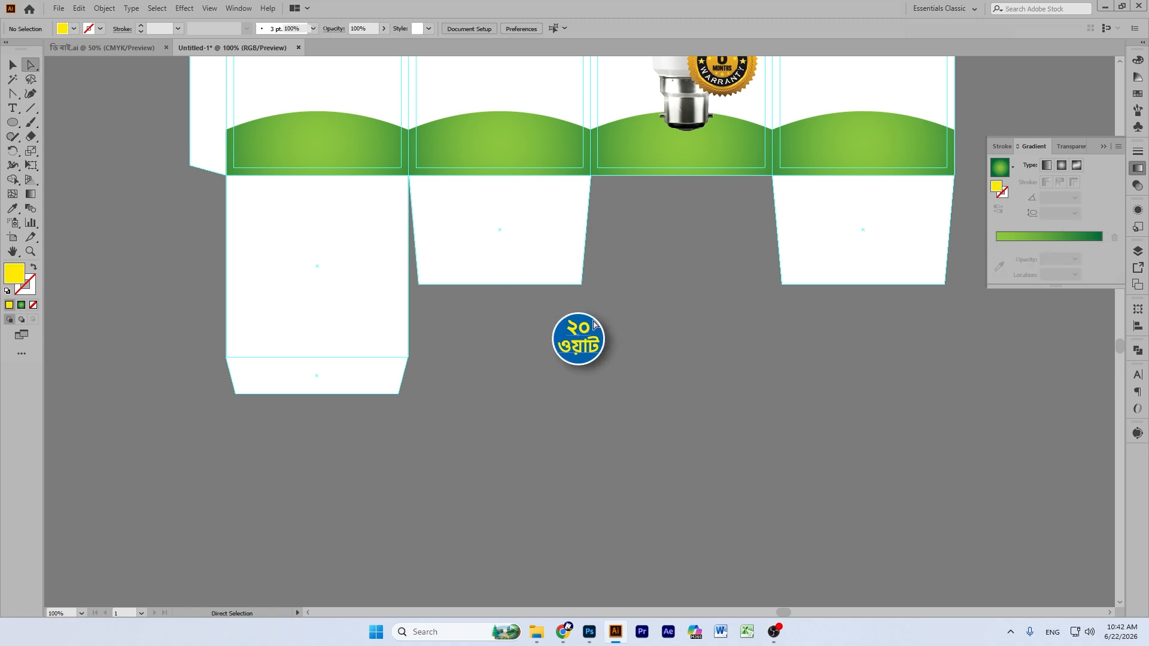
left_click(591, 325)
left_click(593, 321)
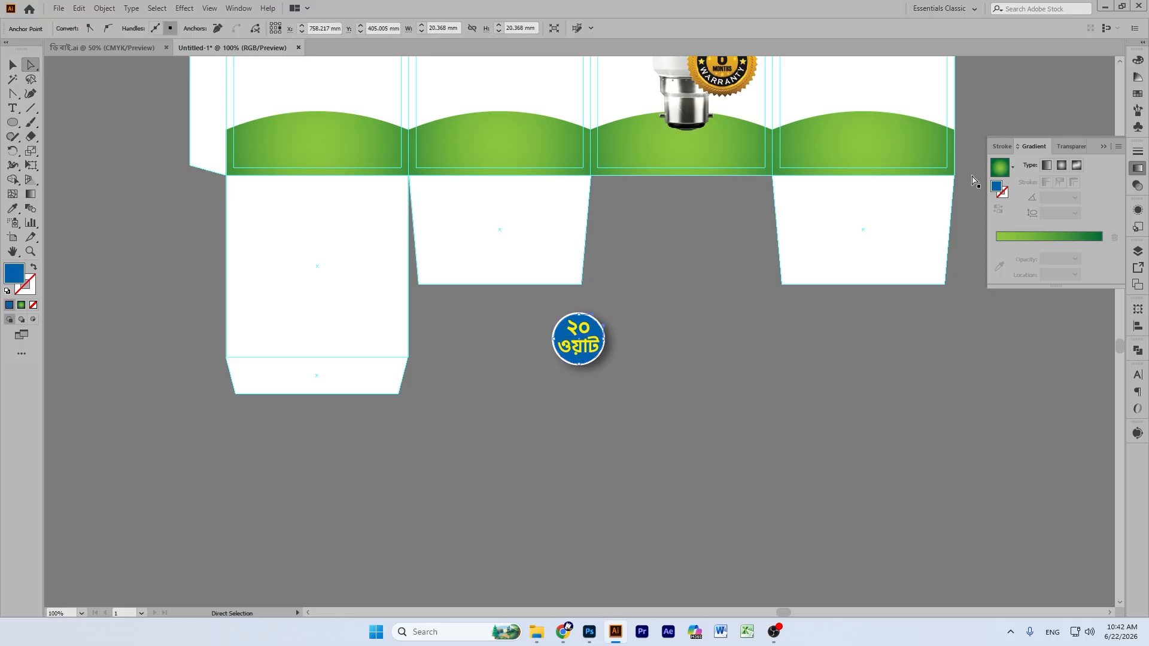
left_click(1138, 57)
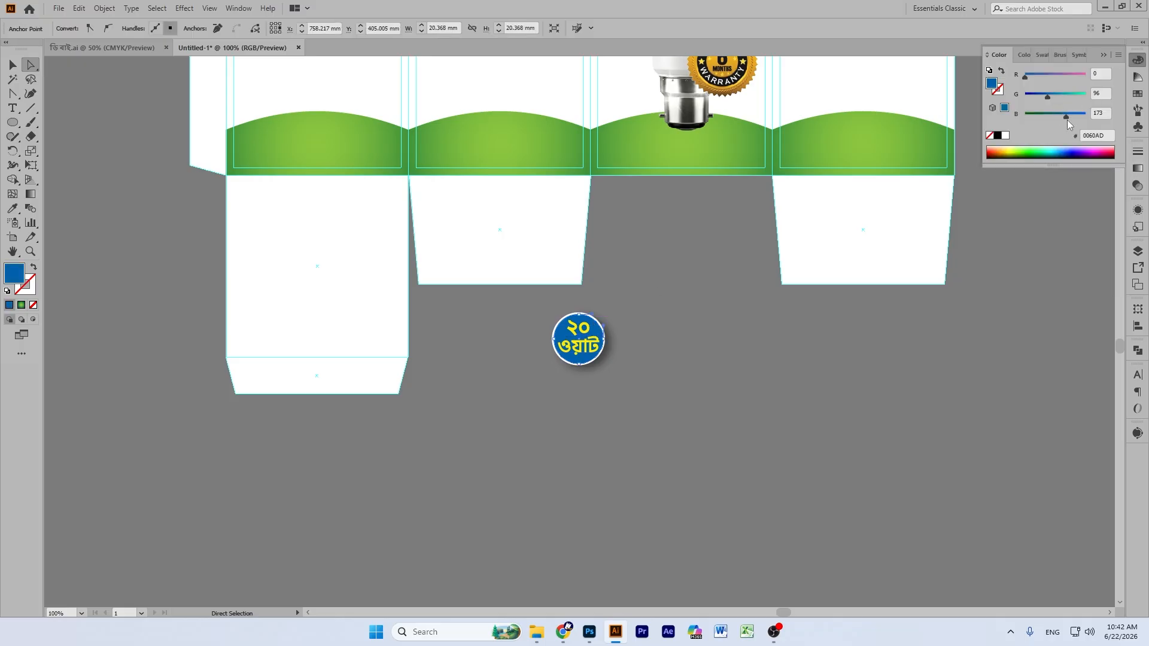
left_click(1118, 55)
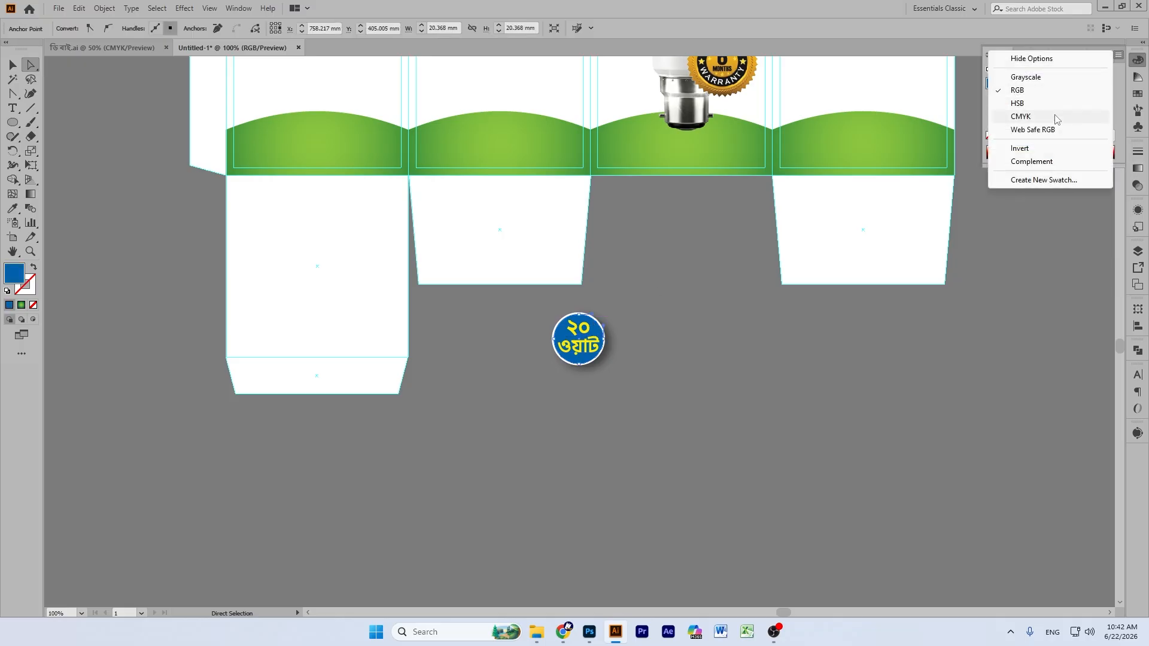
left_click(1062, 116)
left_click(1024, 91)
left_click_drag(1024, 105, 1083, 106)
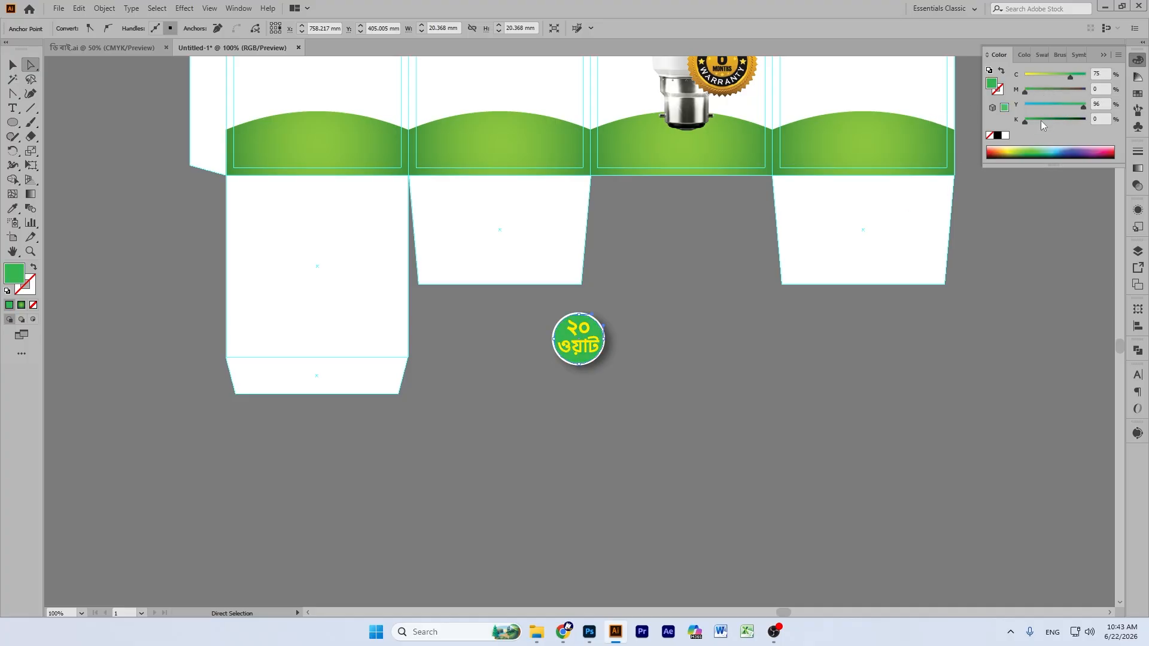
left_click(1039, 120)
left_click_drag(1075, 78, 1080, 78)
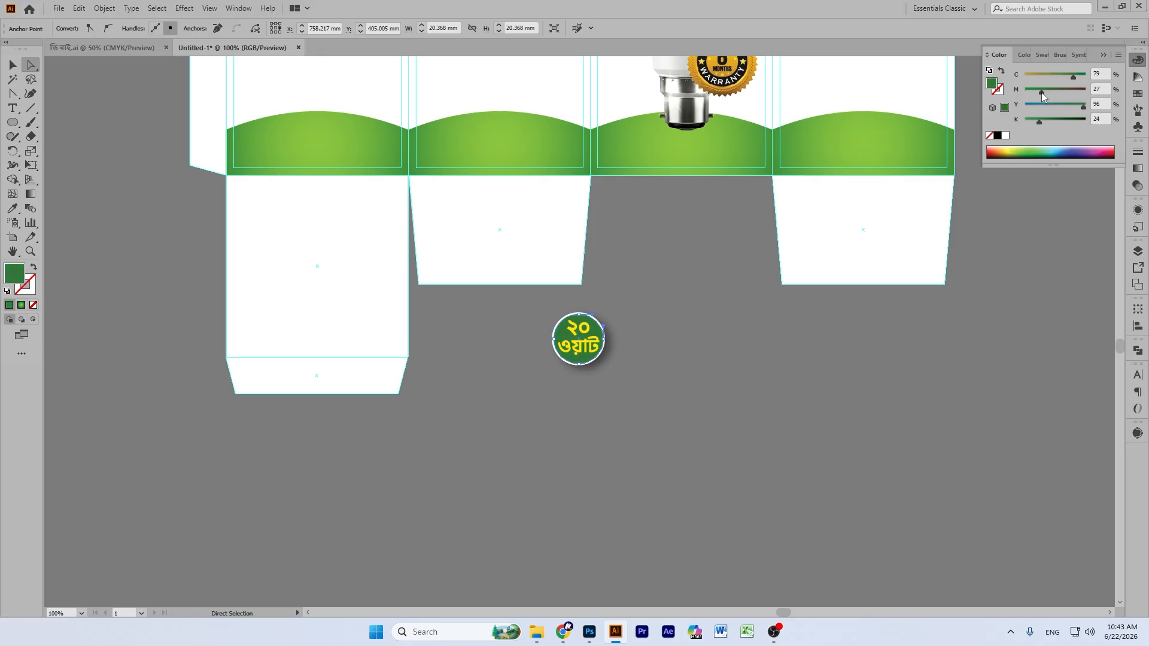
Step: Shift the wattage badge's green to M 0 and K 36, then place the badge beside the bulb's base on the third panel
left_click_drag(1036, 93, 1047, 119)
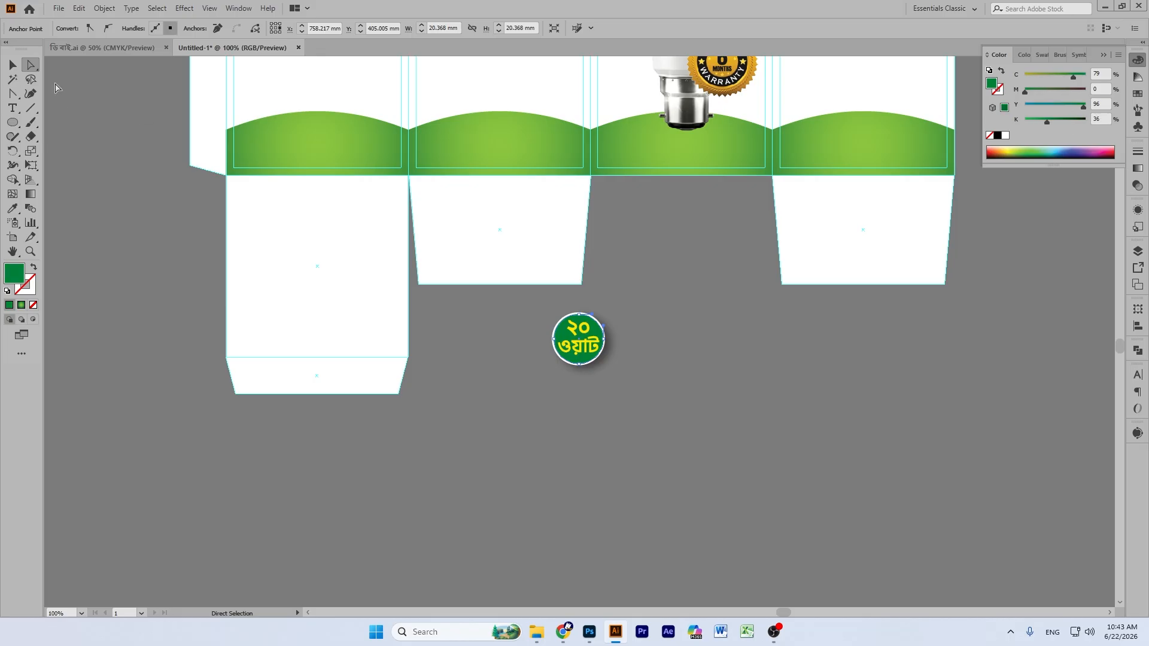
left_click(20, 67)
left_click(642, 396)
scroll(685, 371, "up", 2)
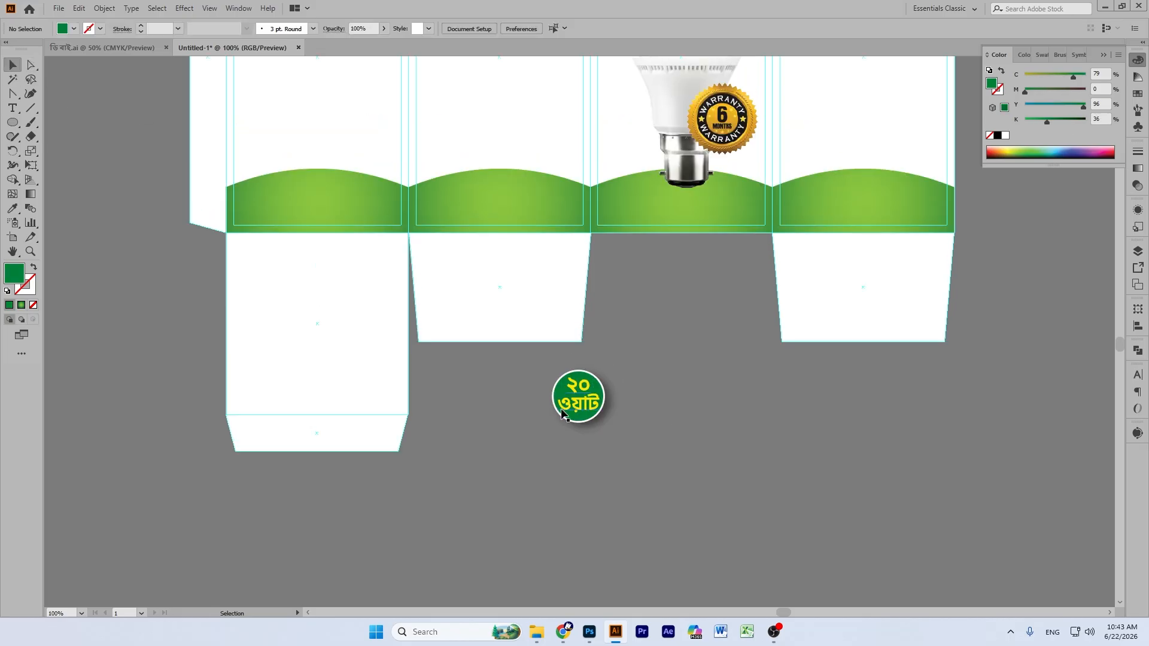
left_click_drag(574, 408, 634, 155)
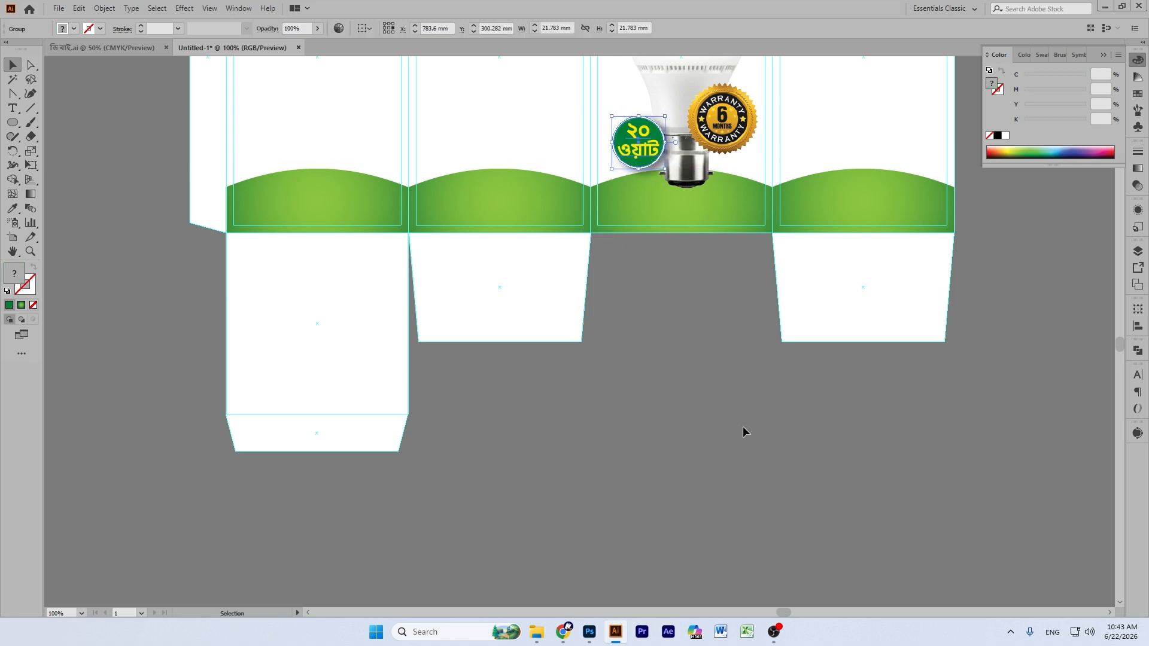
scroll(715, 426, "up", 5)
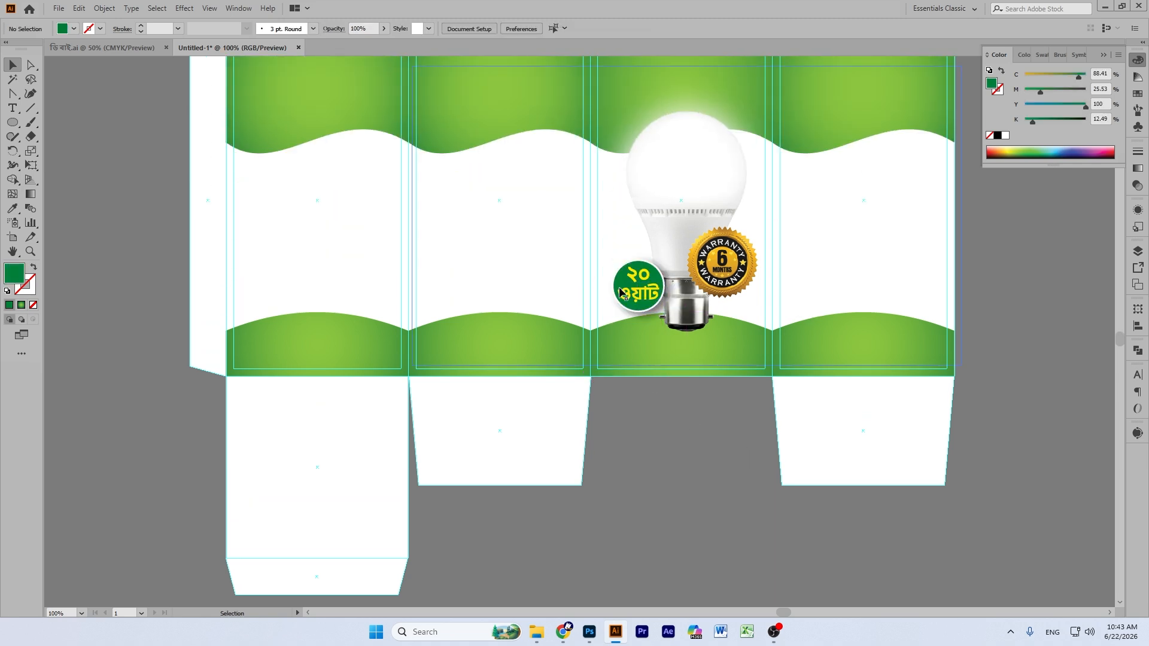
Step: Shift the bulb group about 2 mm to the left and slightly upward on its panel
left_click(691, 181)
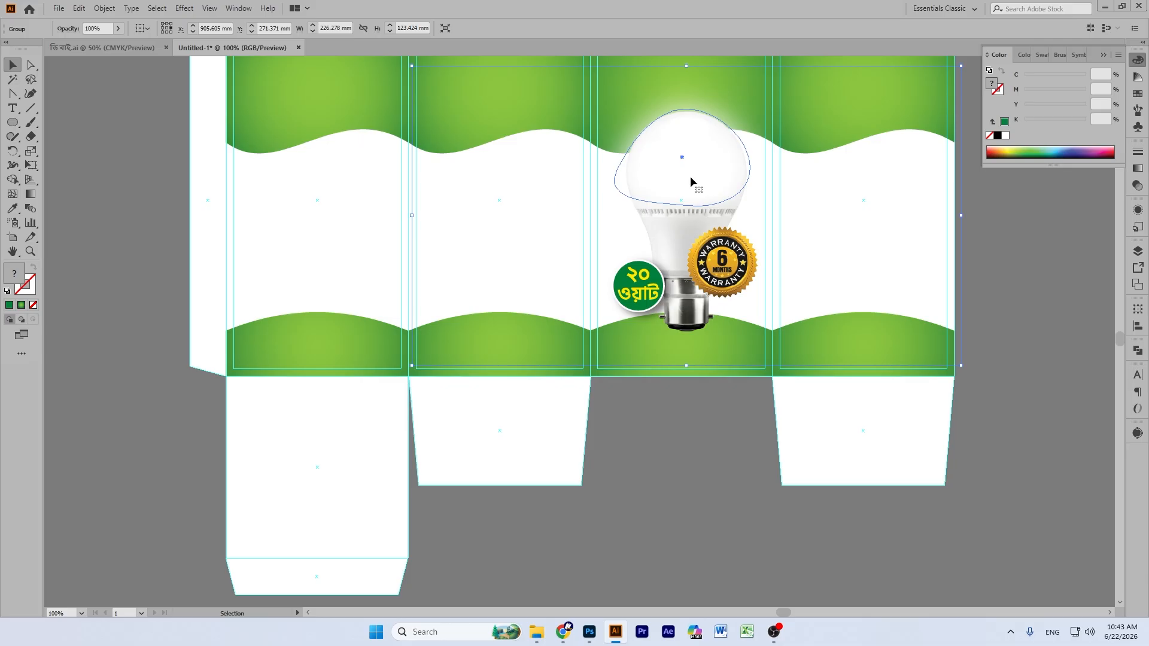
key("Left")
key("Left")
key("Left")
key("Left")
left_click_drag(689, 175, 696, 172)
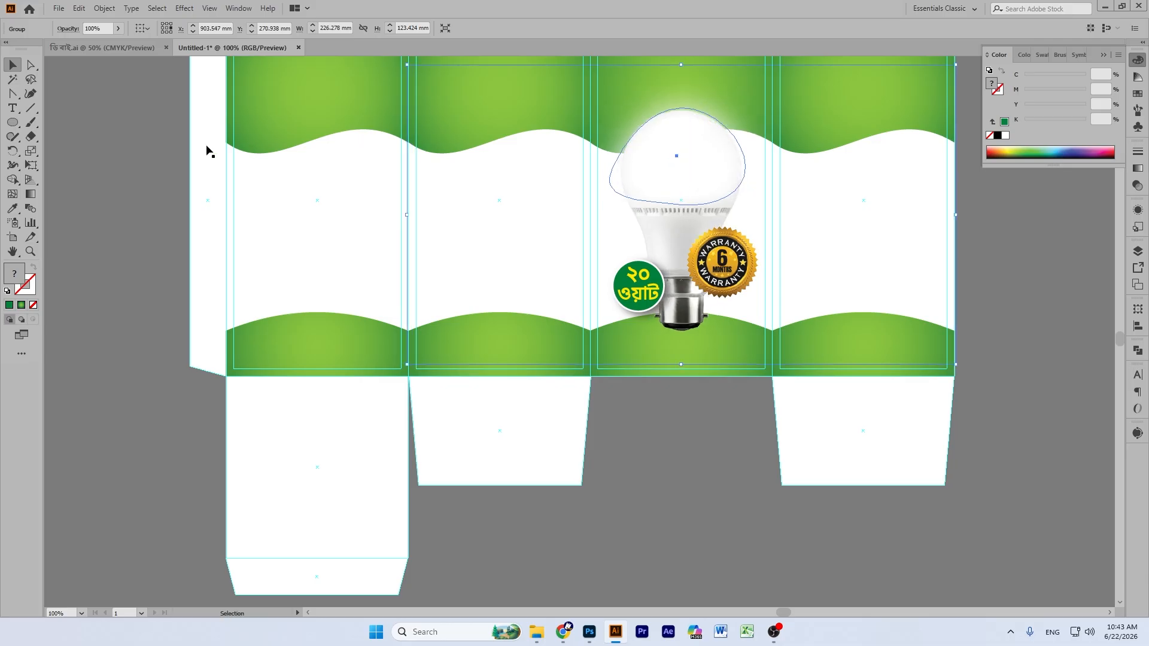
Step: Set the keyboard increment to 1 mm and nudge the bulb group 2 mm to the right
key("ctrl+k")
left_click(545, 157)
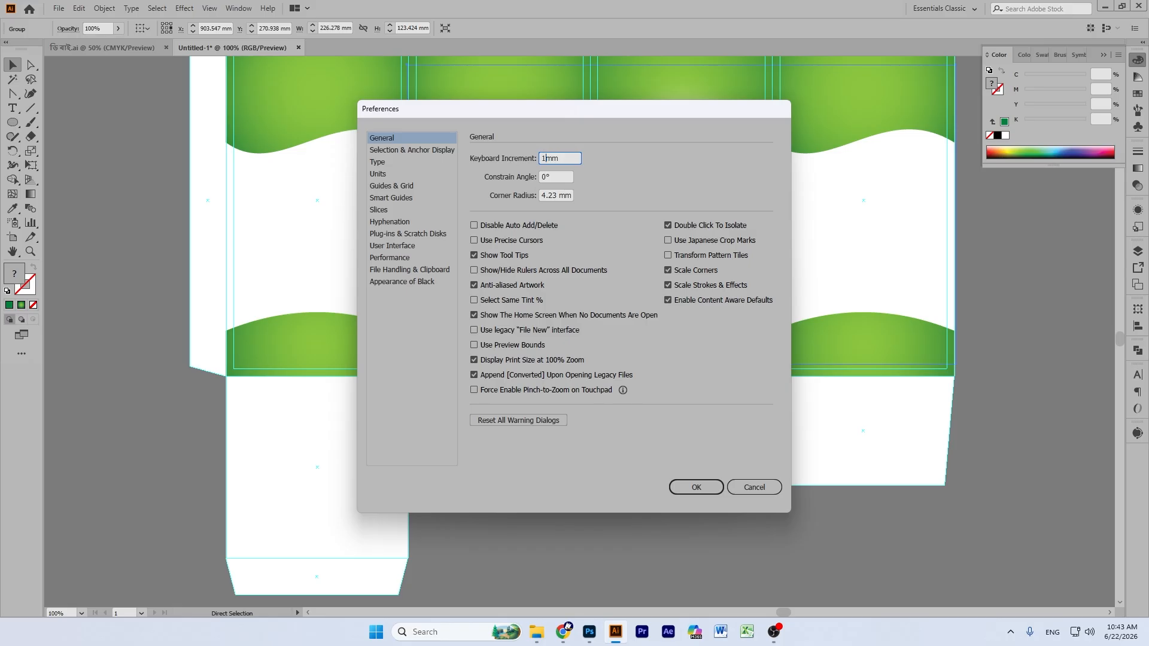
type("1")
key("Return")
key("Right")
key("Right")
left_click(1043, 231)
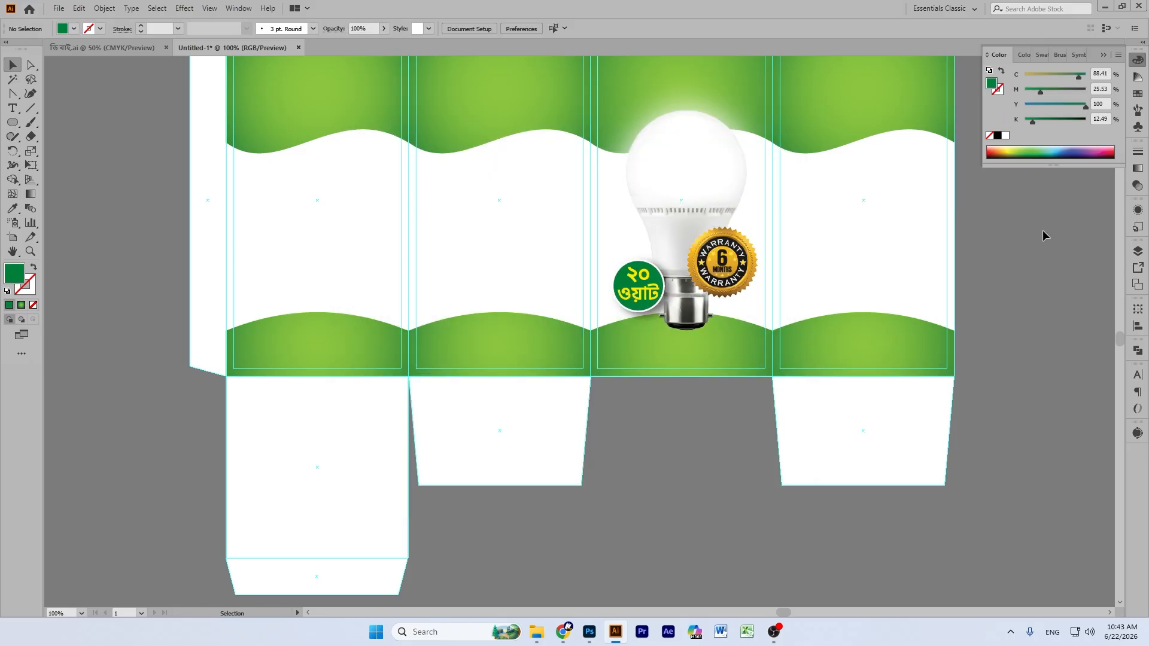
Step: Move the white "৮০% এনার্জি সেভিং" text from the blue reference box onto the arch below the bulb and enlarge it to about 24.61 pt
scroll(792, 205, "down", 2)
scroll(708, 199, "up", 4)
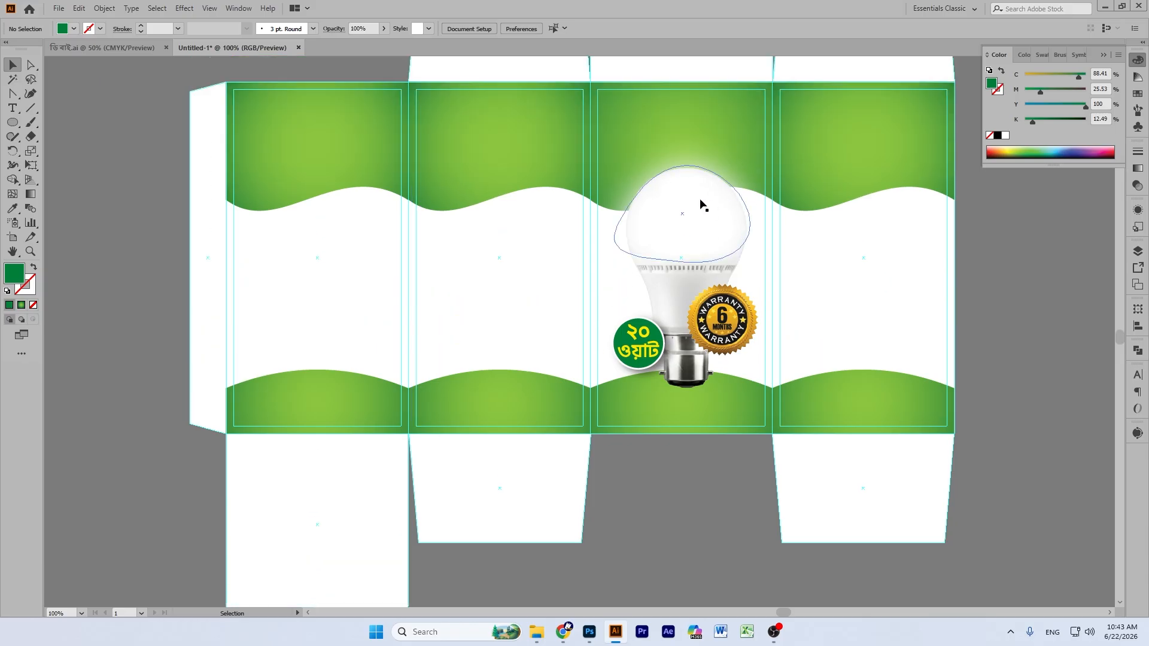
scroll(777, 285, "down", 3)
scroll(867, 239, "down", 5)
left_click(12, 252)
left_click_drag(98, 251, 761, 381)
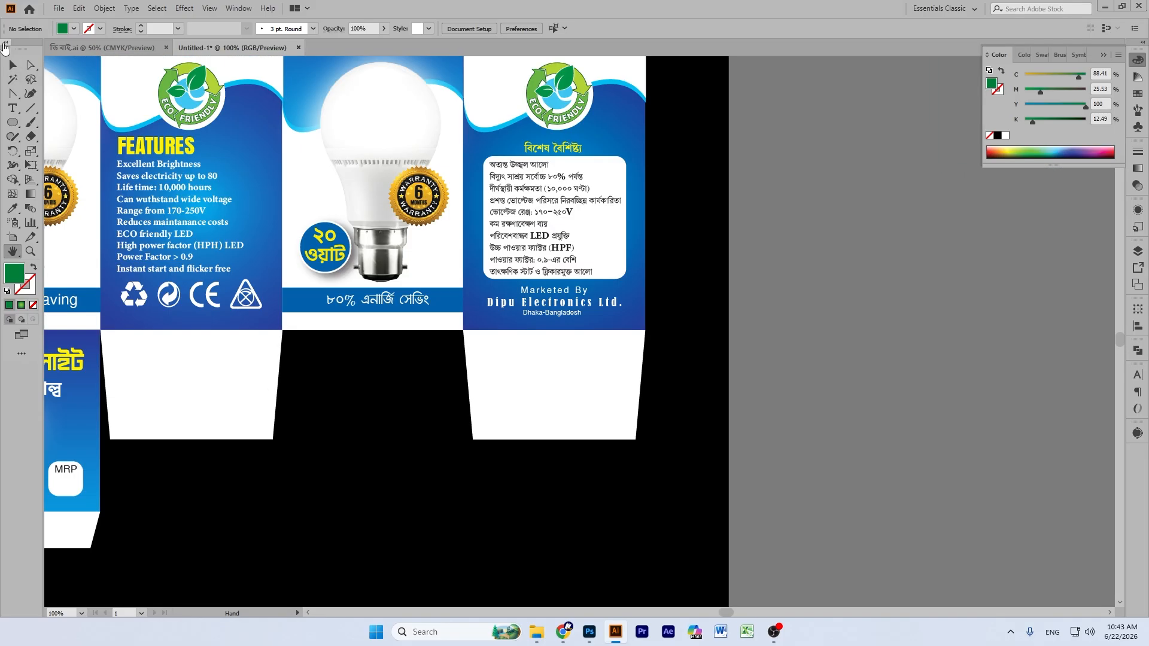
left_click(11, 64)
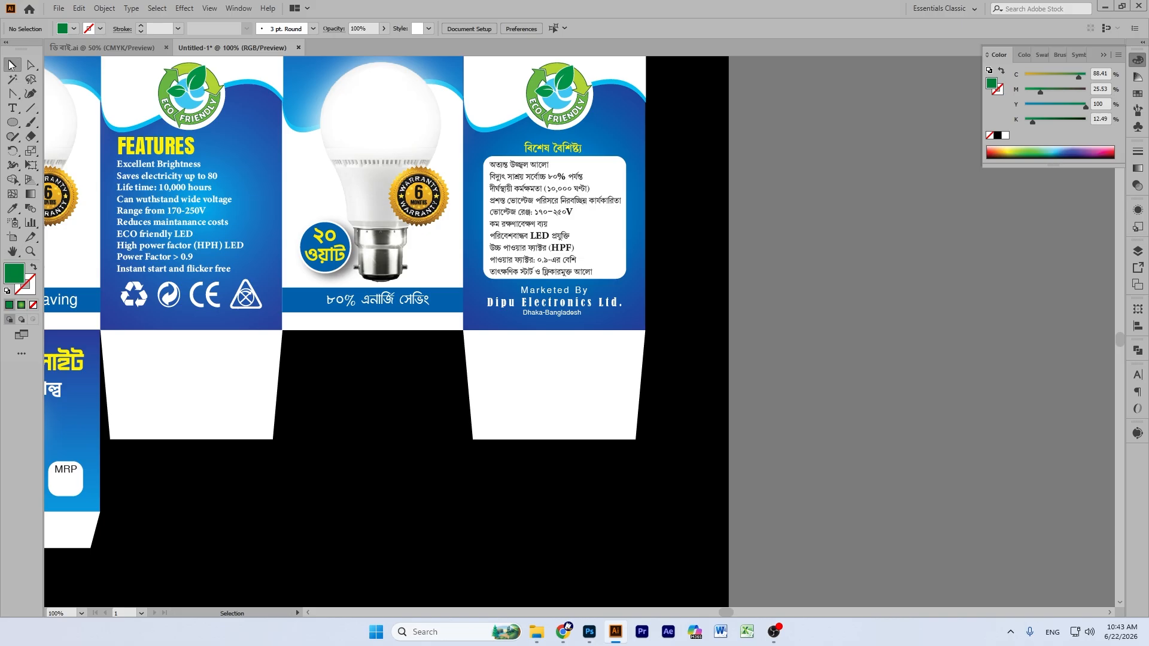
left_click(353, 308)
left_click_drag(353, 308, 830, 309)
key("space")
left_click_drag(919, 306, 121, 219)
left_click_drag(49, 218, 916, 246)
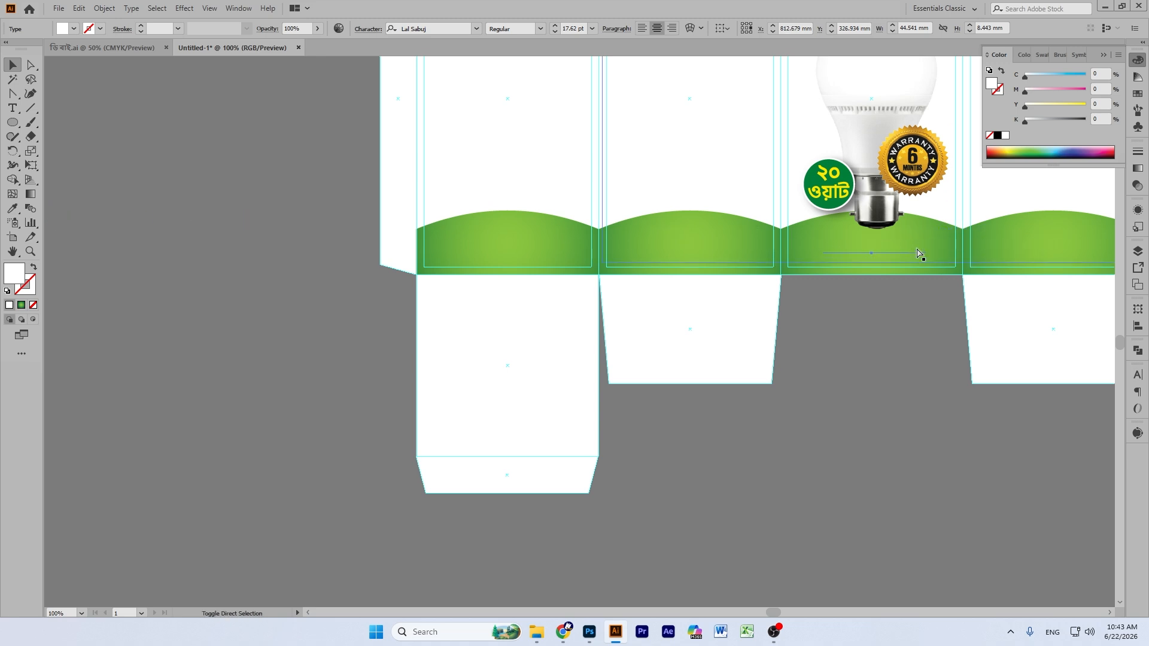
left_click_drag(872, 262, 878, 273)
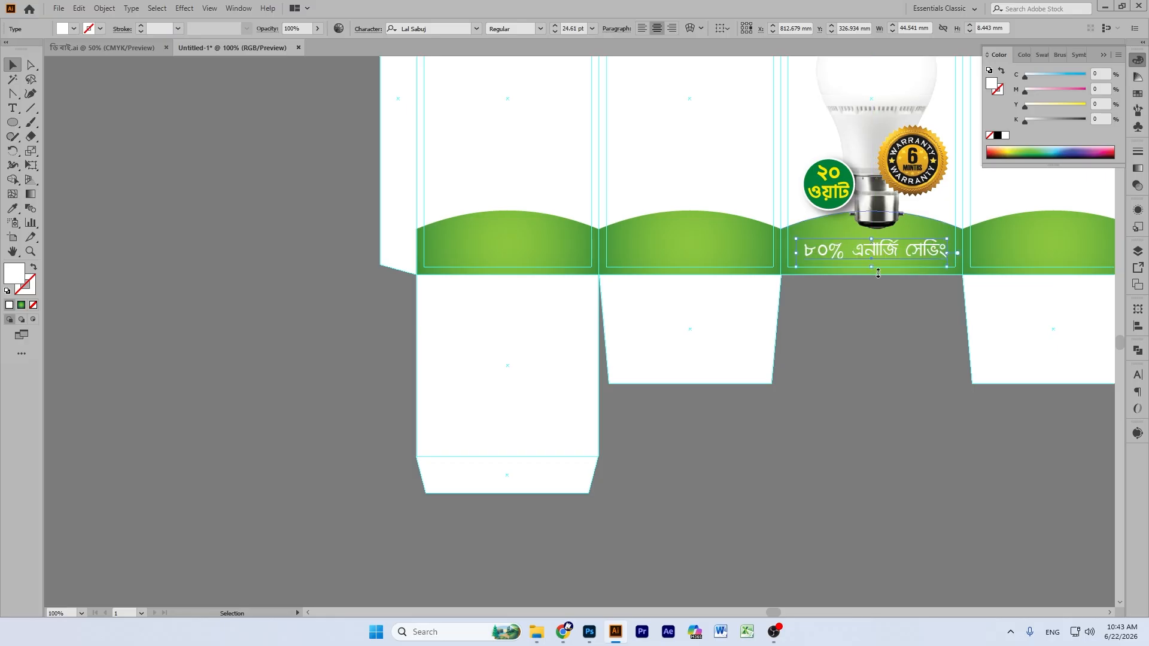
left_click(885, 370)
Step: Darken the third arch's gradient by setting its light stop to C 84, M 0, Y 99.3, K 14 and its midpoint to about 50.56%
left_click(932, 233)
left_click(944, 339)
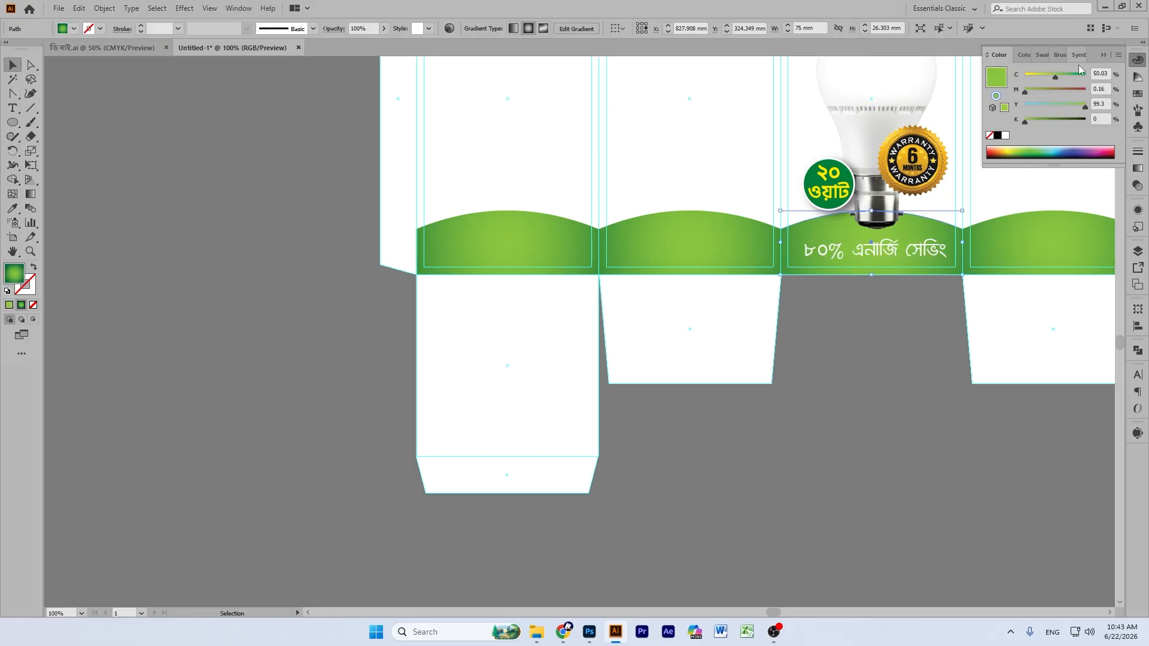
left_click(1138, 169)
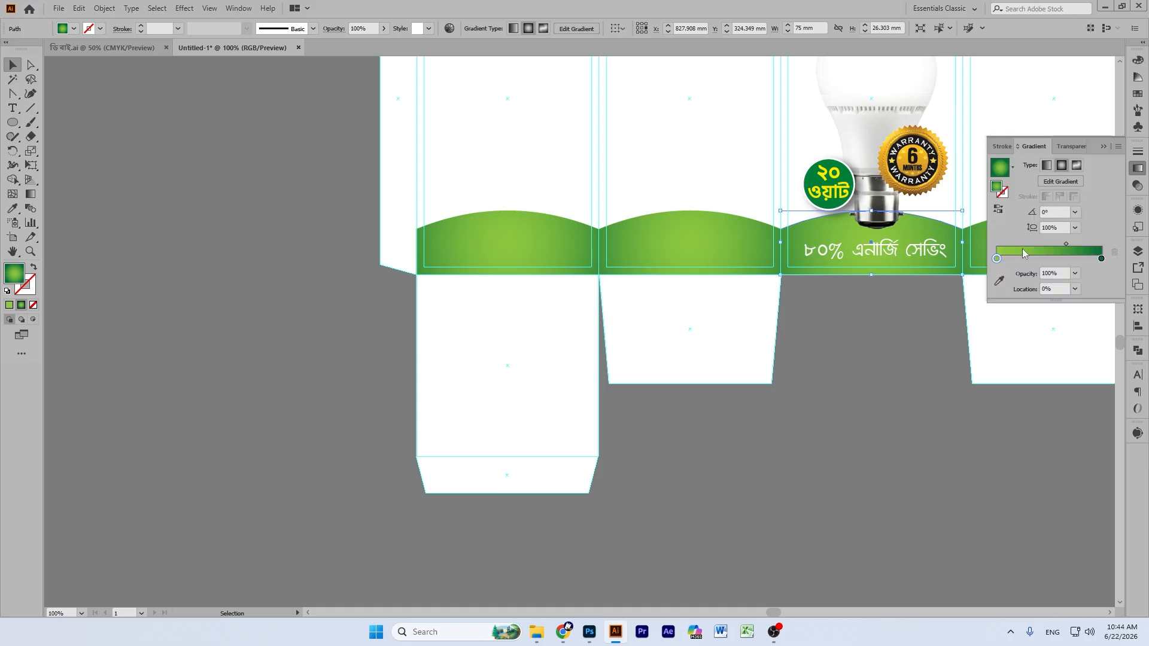
double_click(997, 259)
left_click_drag(1031, 306, 1054, 308)
left_click(1012, 320)
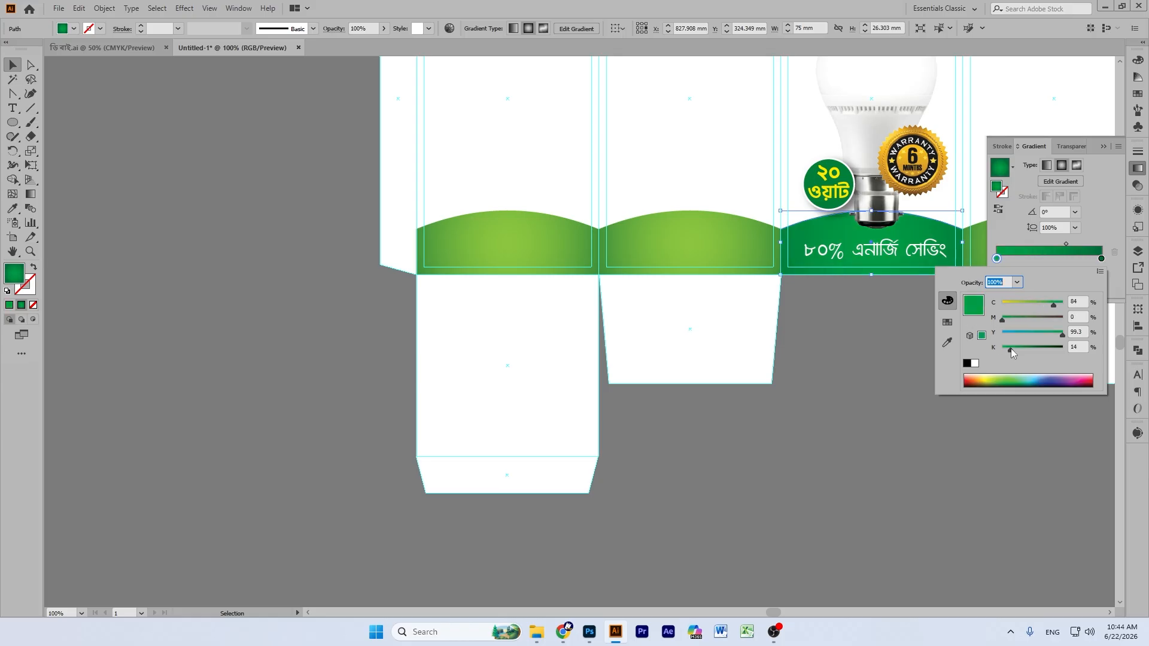
left_click(1068, 244)
left_click_drag(1066, 244, 1049, 246)
left_click(846, 340)
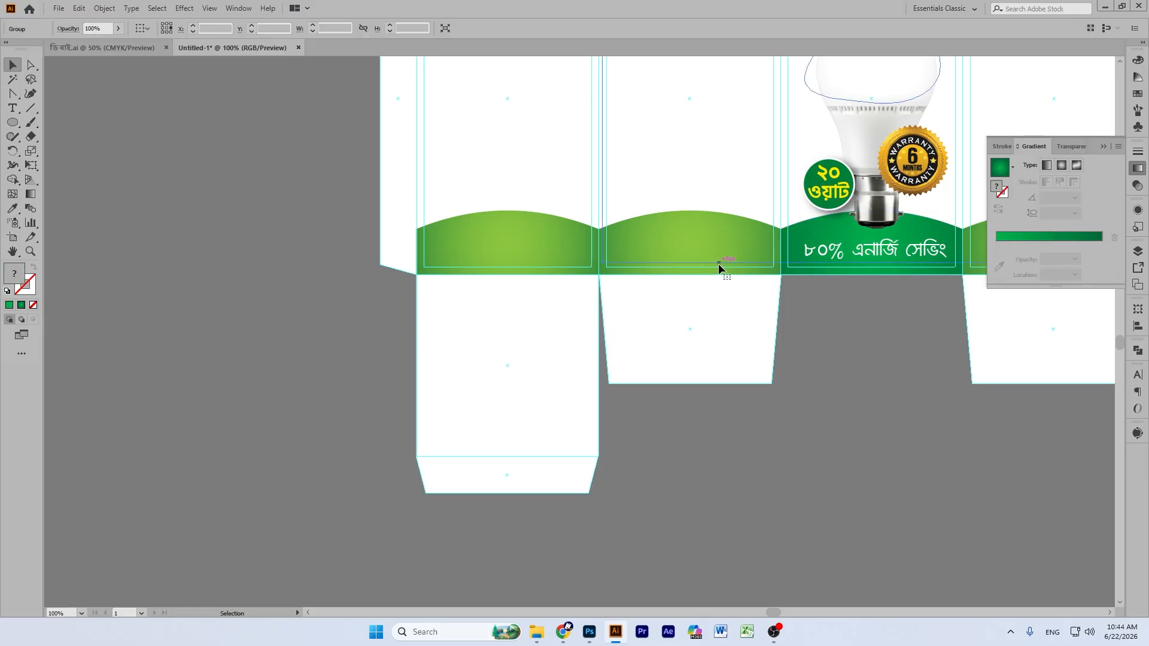
Step: Copy the third arch's dark green gradient onto the first and second panels' arches with the Eyedropper
left_click(645, 271)
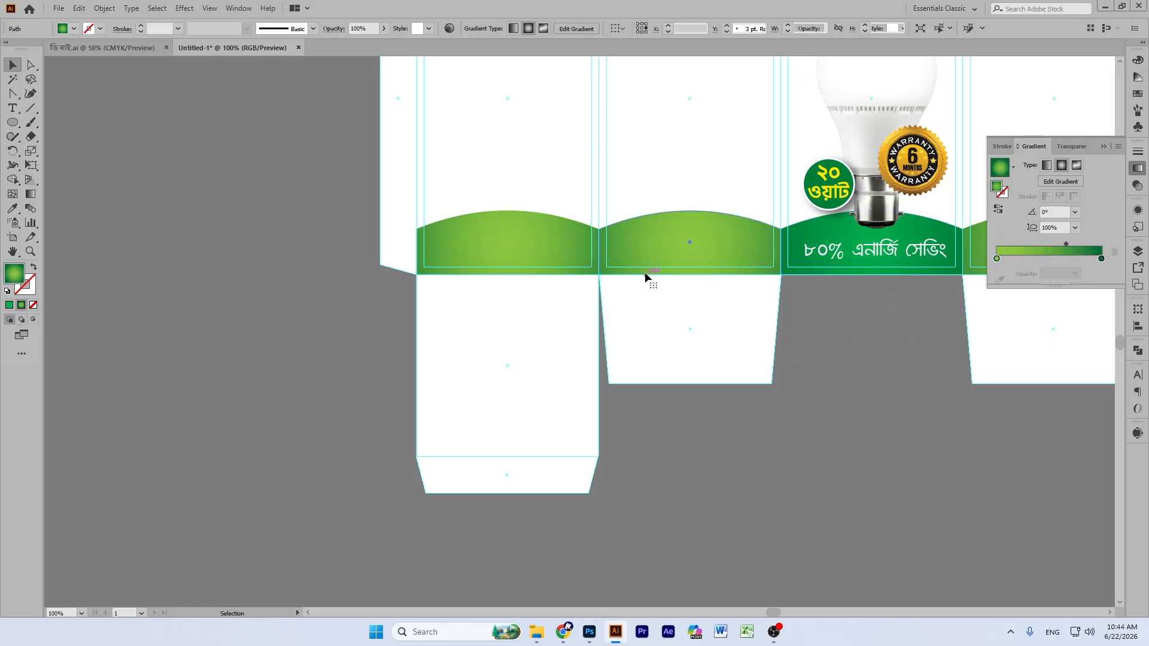
left_click(527, 272, "shift")
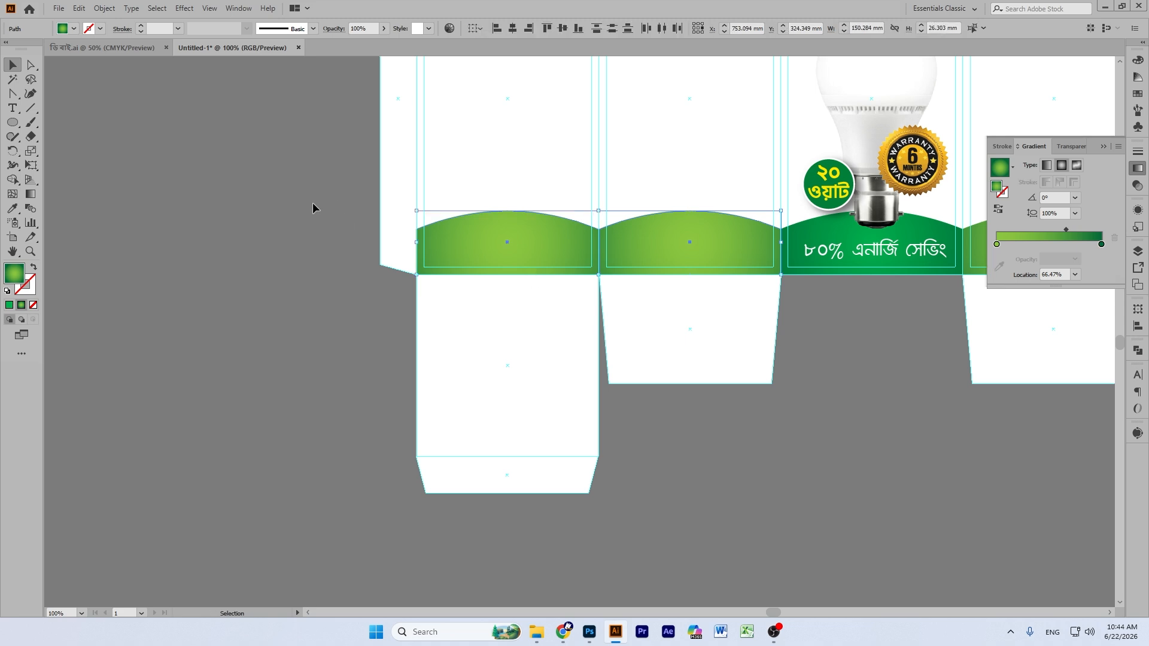
left_click(15, 209)
left_click(818, 265)
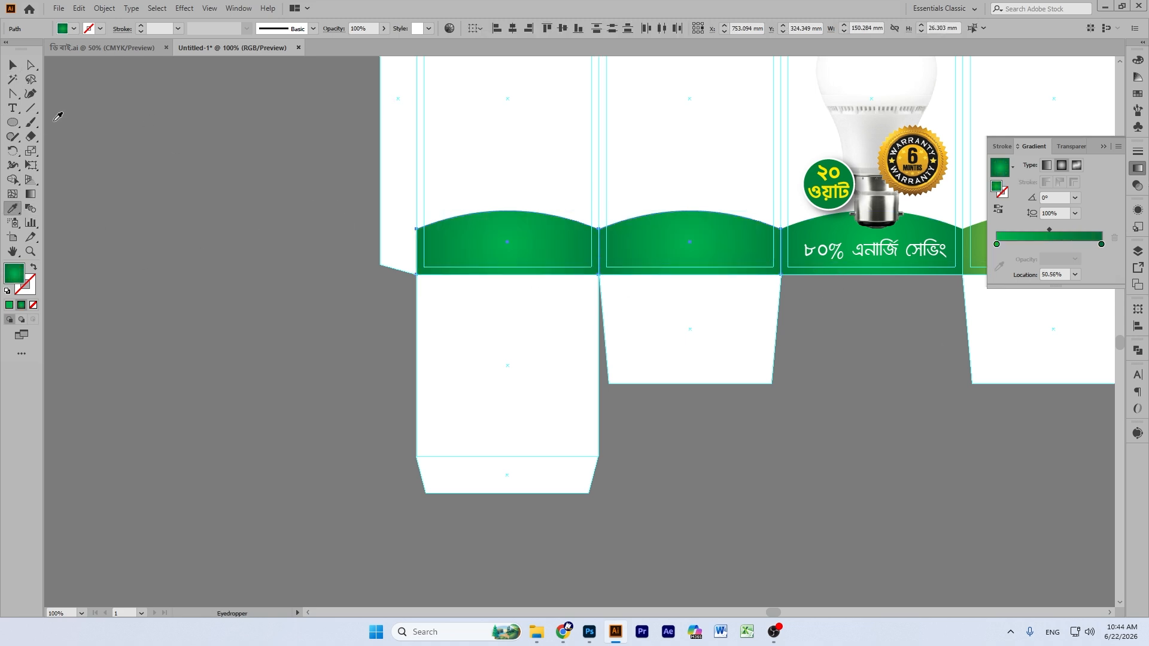
Step: Apply the same dark green gradient to the fourth panel's arch by sampling a recoloured arch
left_click(13, 251)
left_click_drag(996, 359, 632, 335)
left_click(12, 65)
left_click(873, 262)
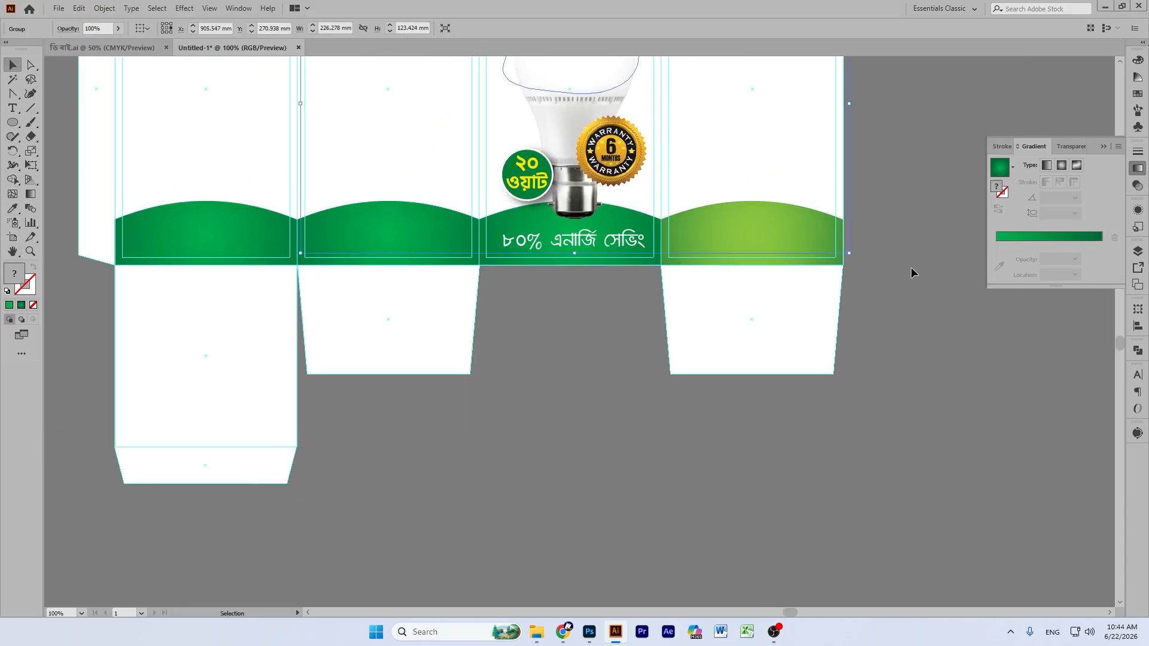
left_click(838, 265)
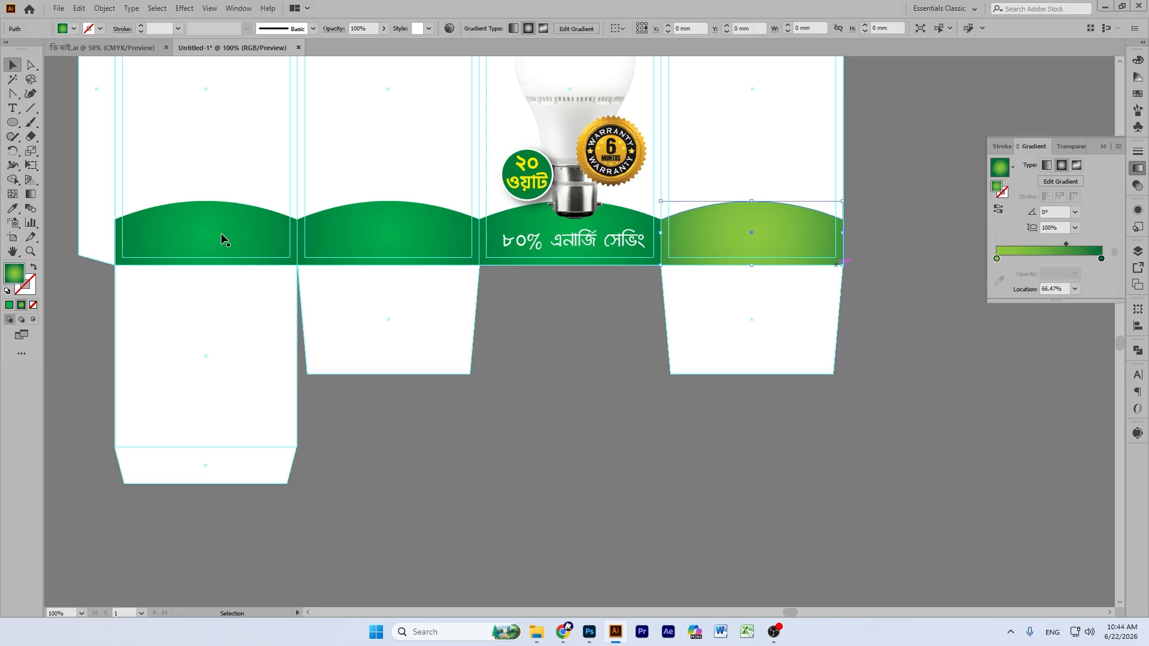
left_click(13, 209)
left_click(340, 258)
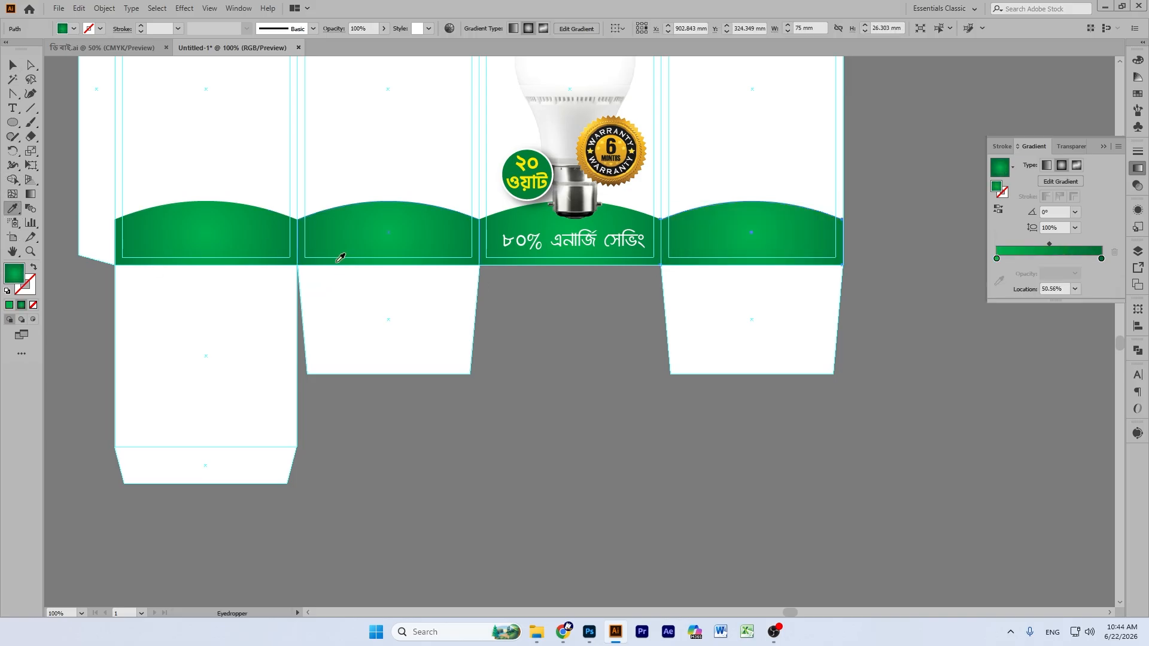
left_click(12, 64)
left_click(555, 384)
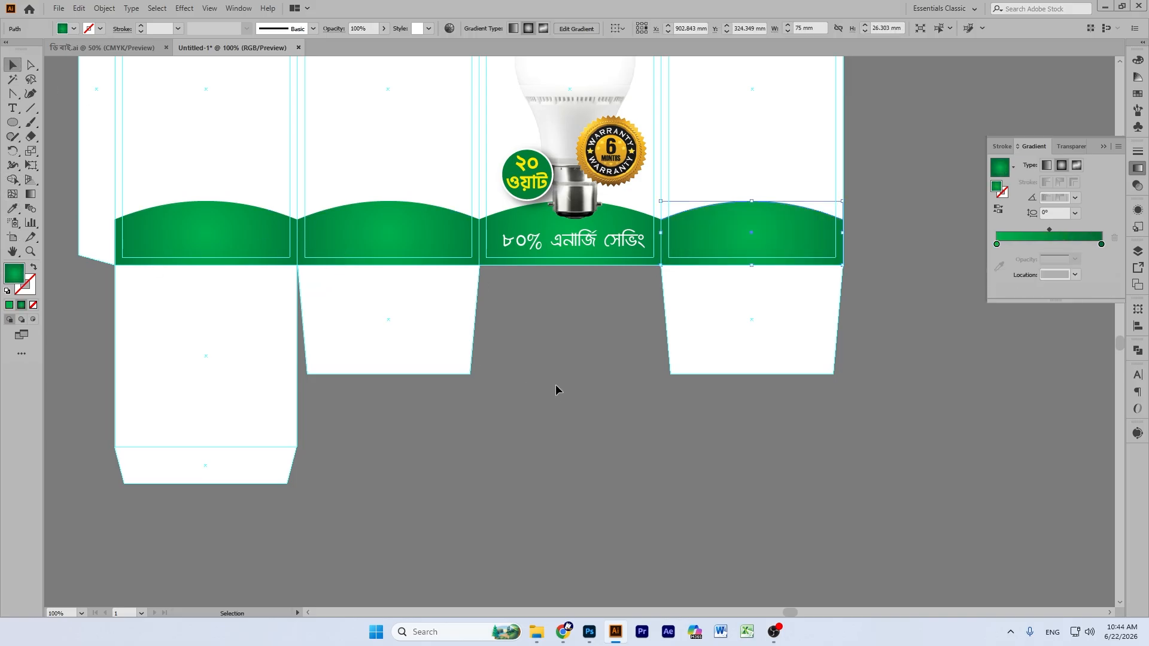
Step: Recolour the wave shapes on all four upper panels with the dark green gradient sampled from the fourth arch
scroll(555, 384, "up", 5)
left_click(844, 116)
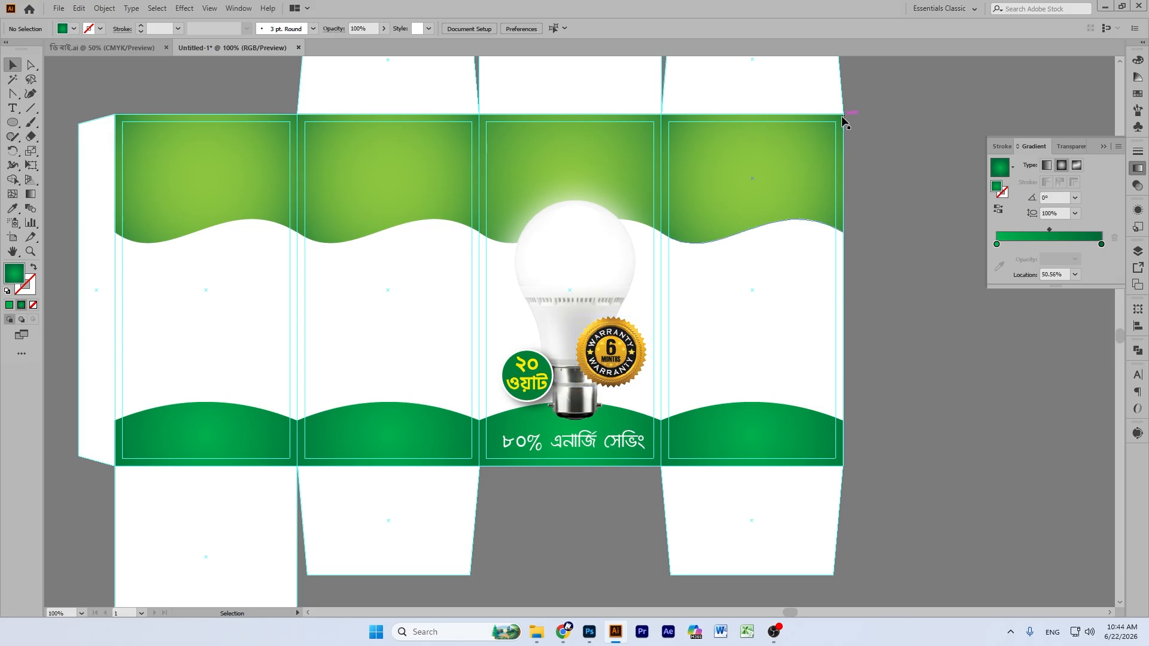
left_click(655, 120, "shift")
left_click(397, 114, "shift")
left_click(267, 118, "shift")
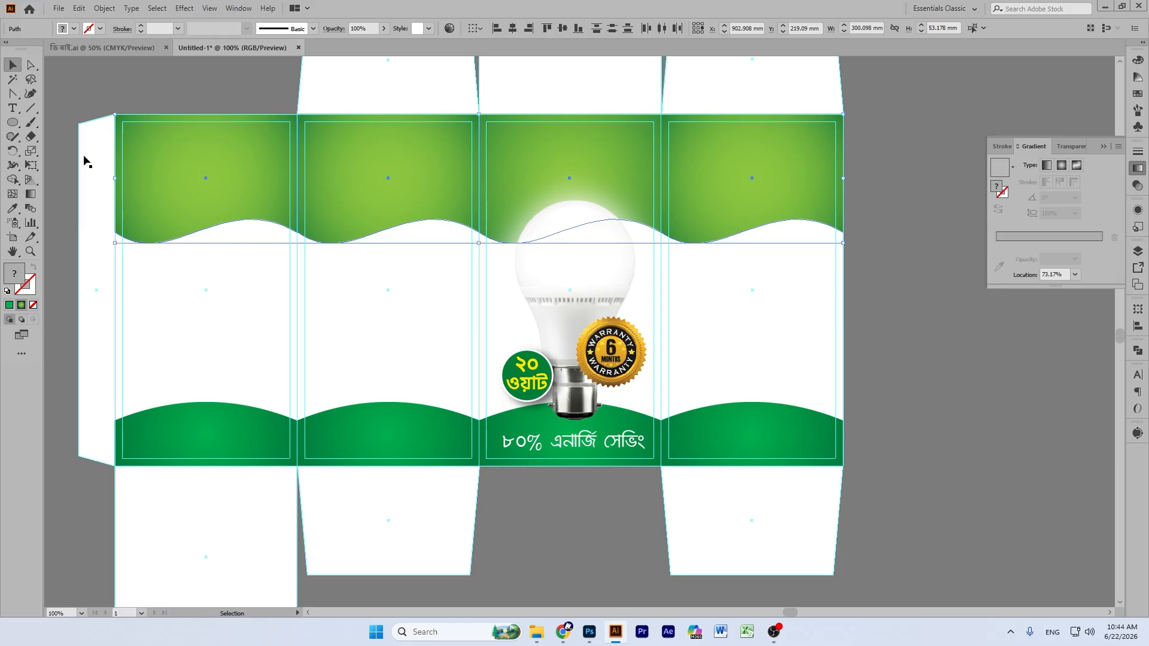
left_click(11, 208)
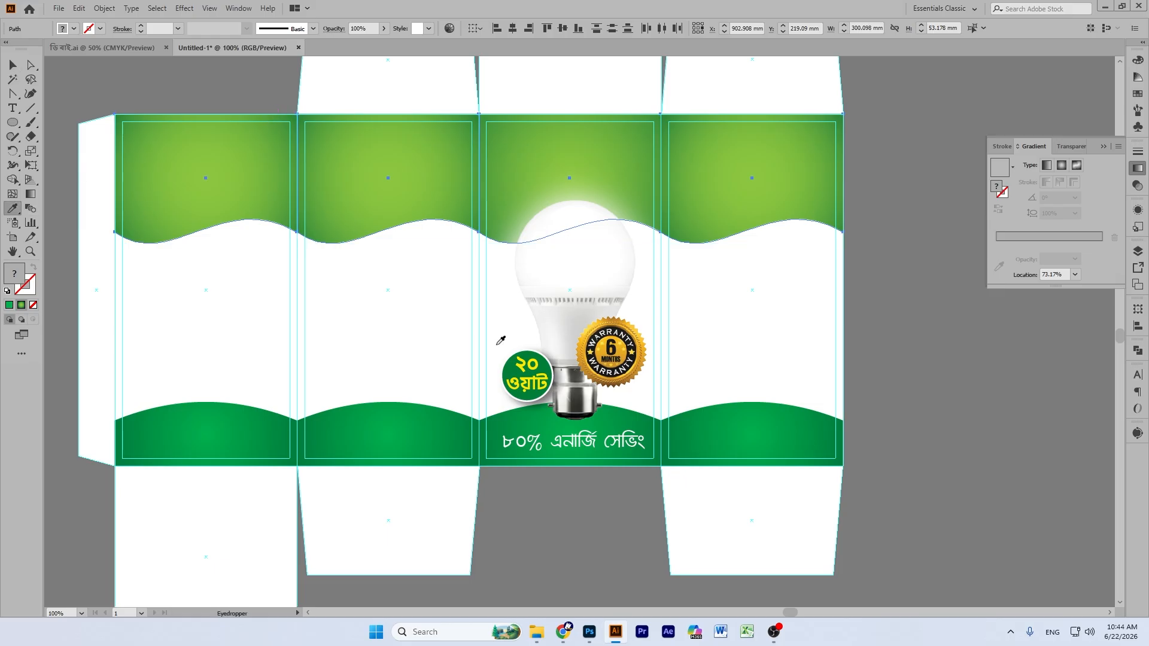
left_click(833, 464)
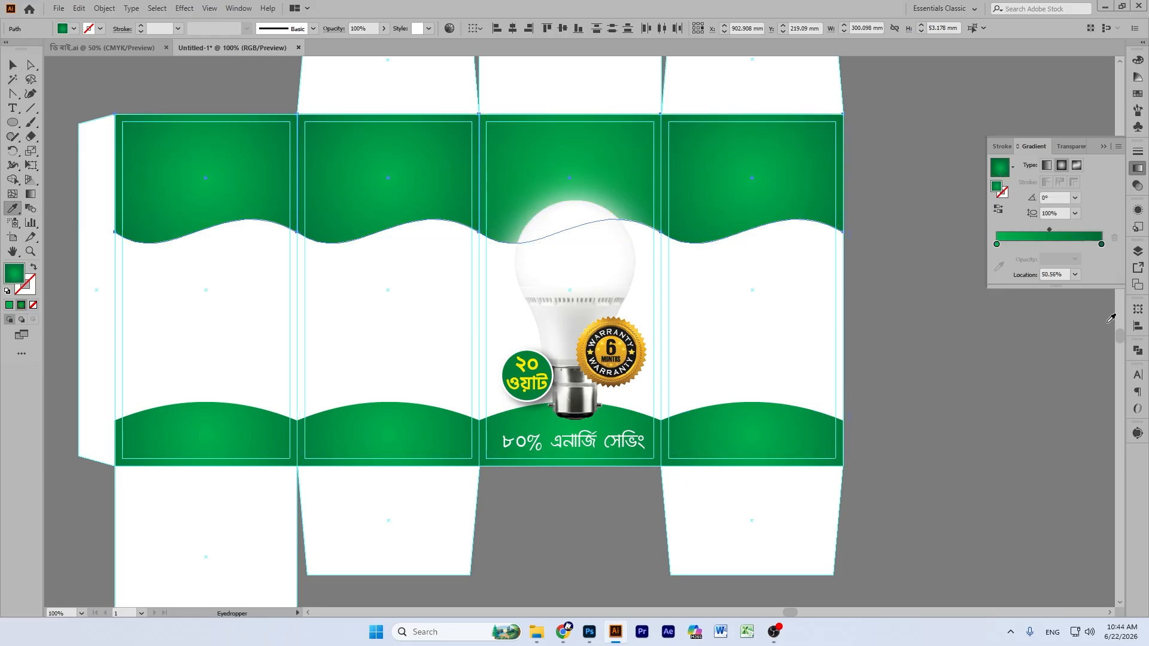
left_click(14, 65)
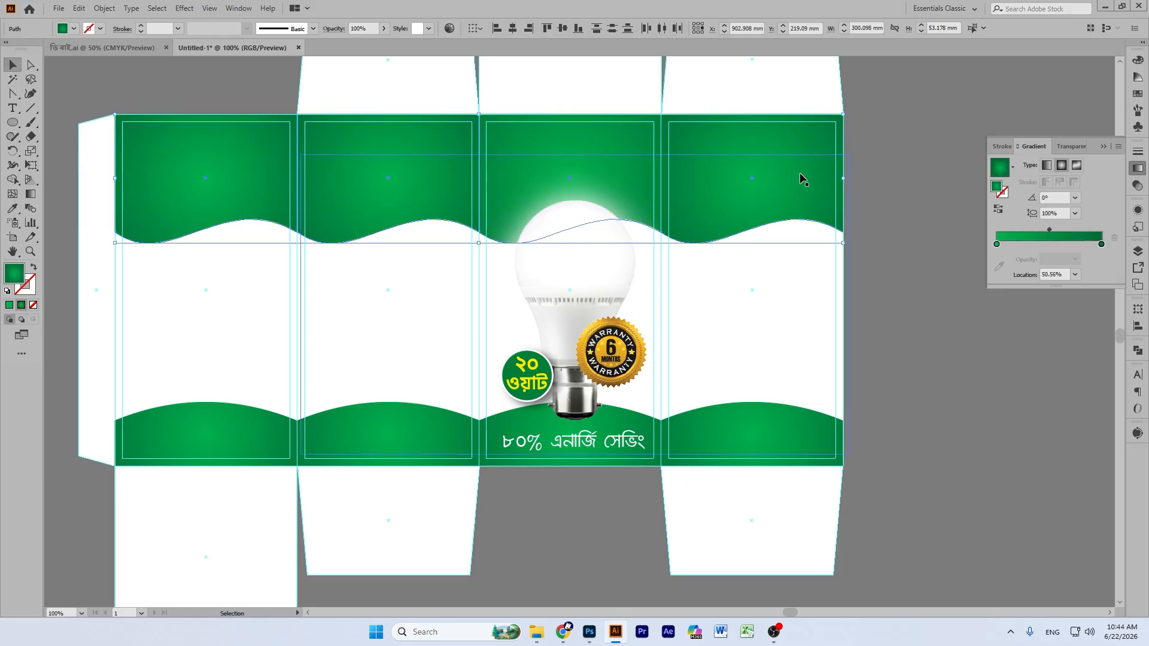
left_click(883, 183)
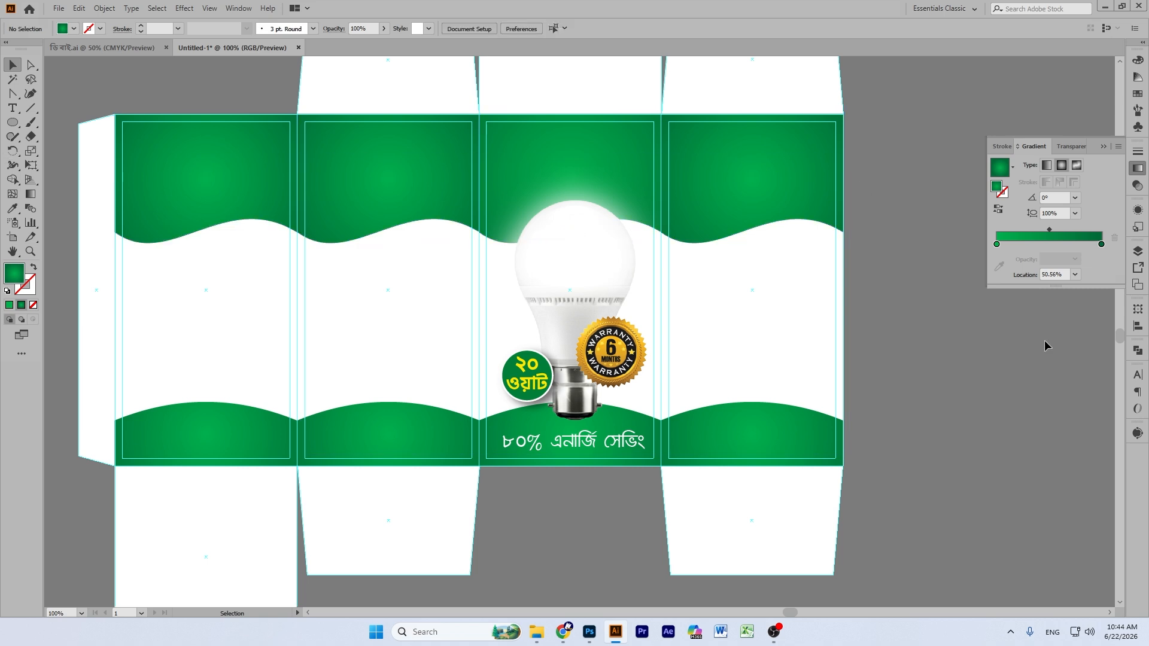
Step: Nudge the "৮০% এনার্জি সেভিং" text about 1 mm upward on the third panel's arch
left_click(13, 252)
left_click_drag(564, 392, 694, 373)
key("v")
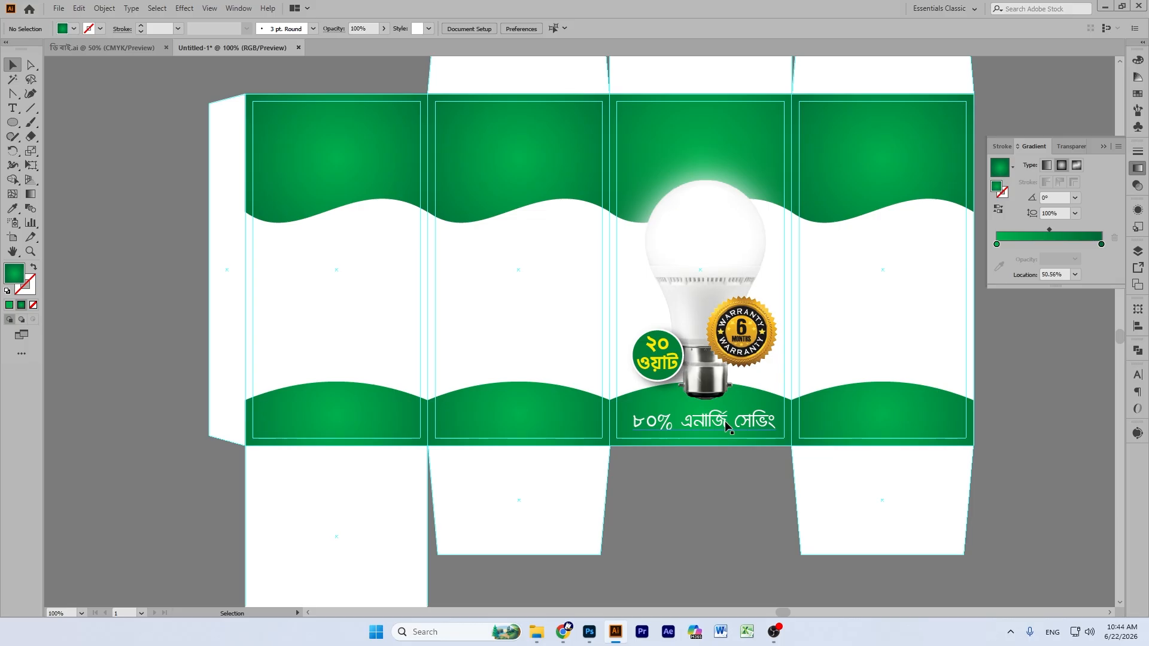
left_click(718, 422)
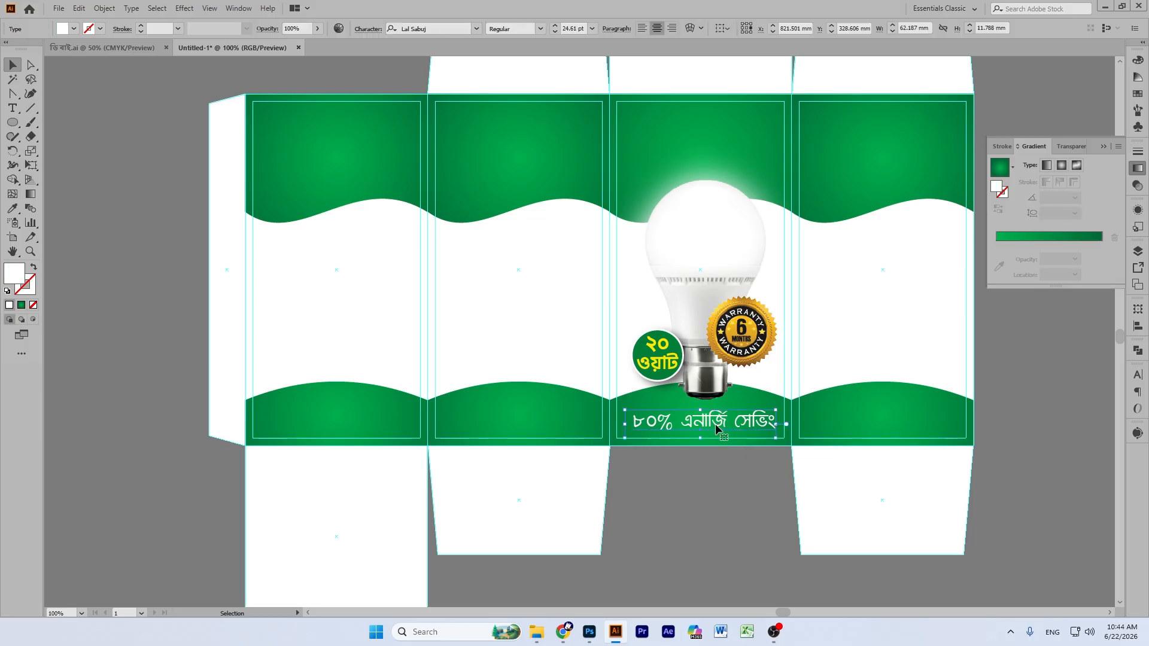
key("Up")
key("Up")
key("Up")
key("Up")
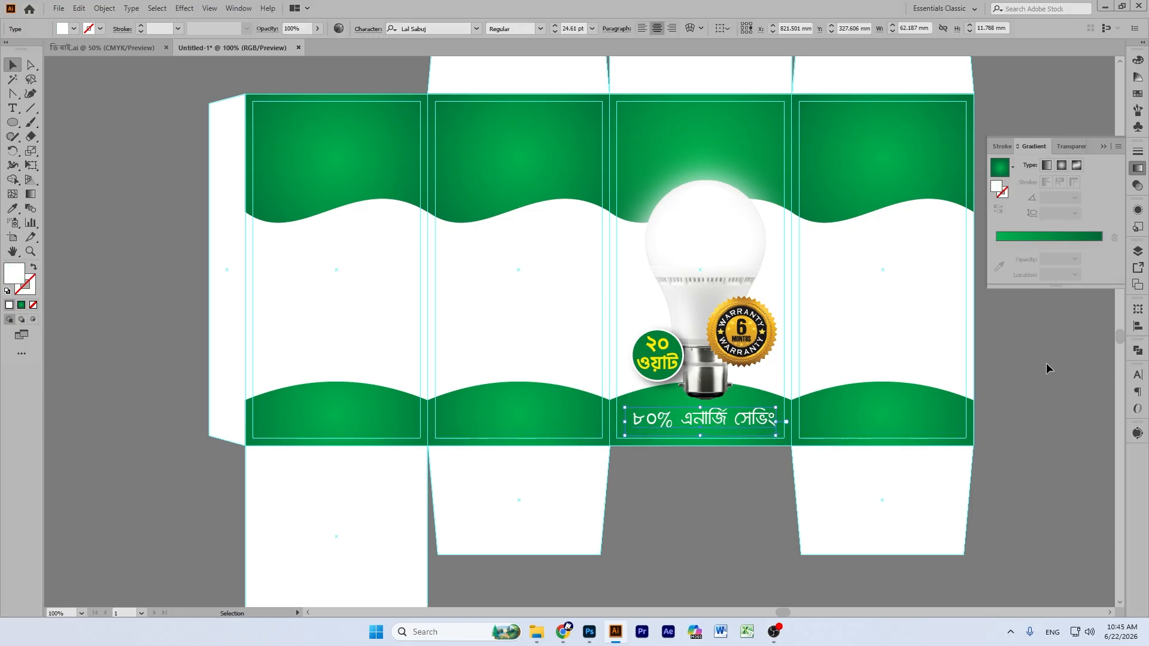
left_click(1009, 356)
Step: Move the bulb on the blue reference box's third panel down, clear of the Bengali title and subtitle
scroll(1008, 356, "up", 3)
left_click(12, 250)
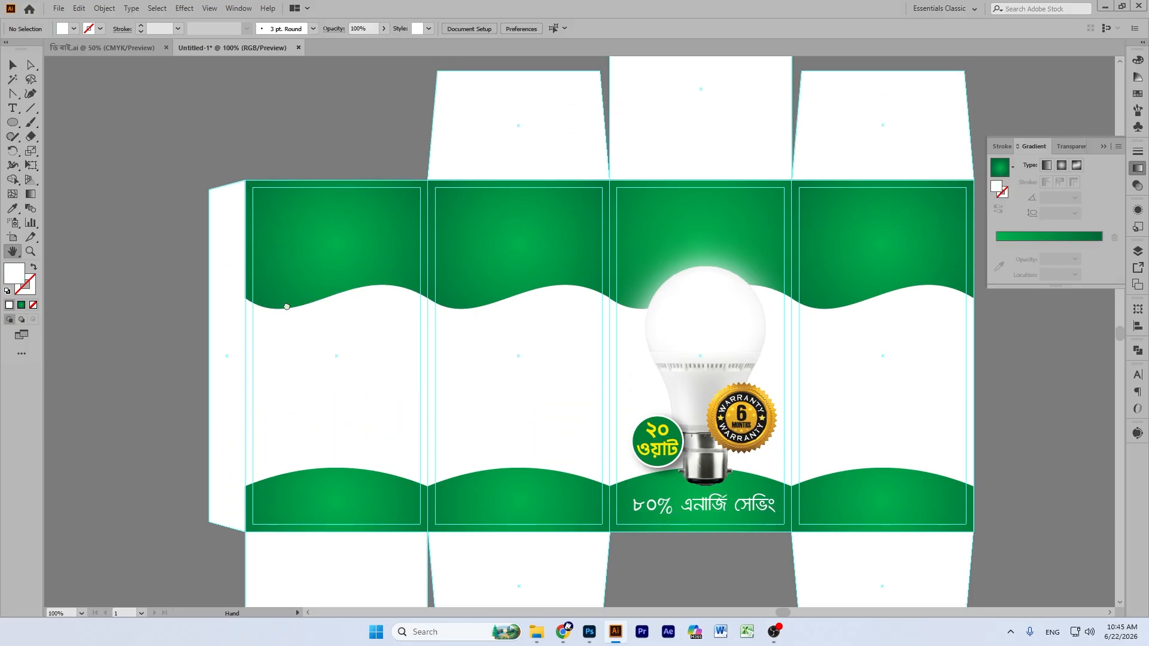
left_click_drag(288, 307, 945, 306)
left_click_drag(446, 347, 592, 310)
left_click(13, 64)
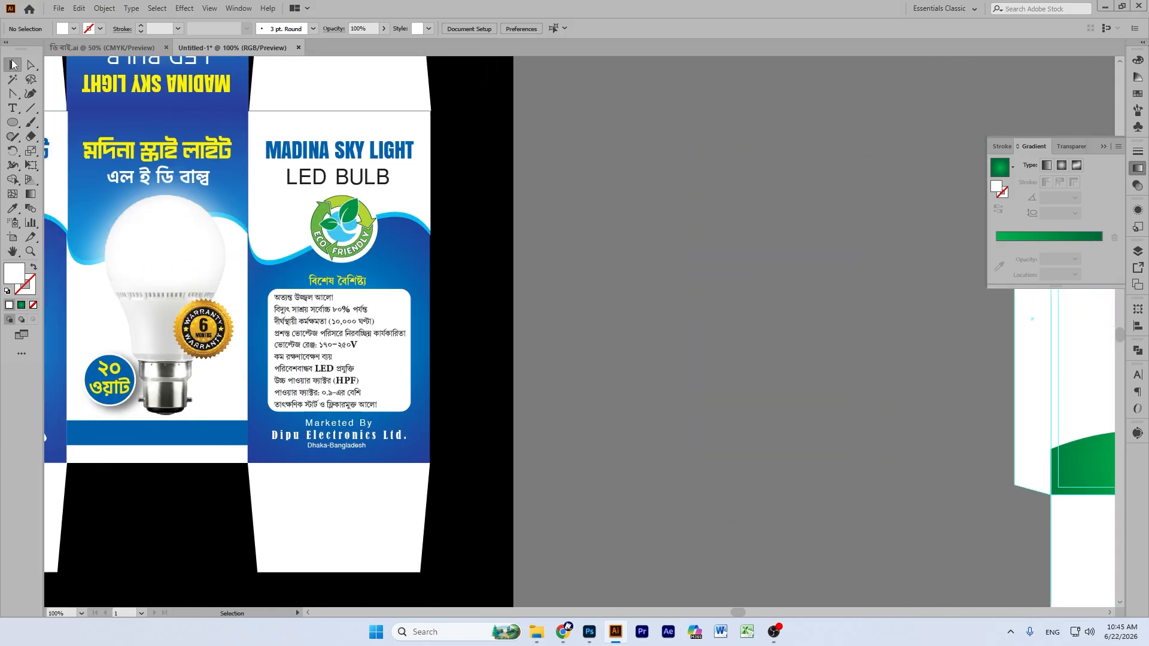
left_click(157, 150)
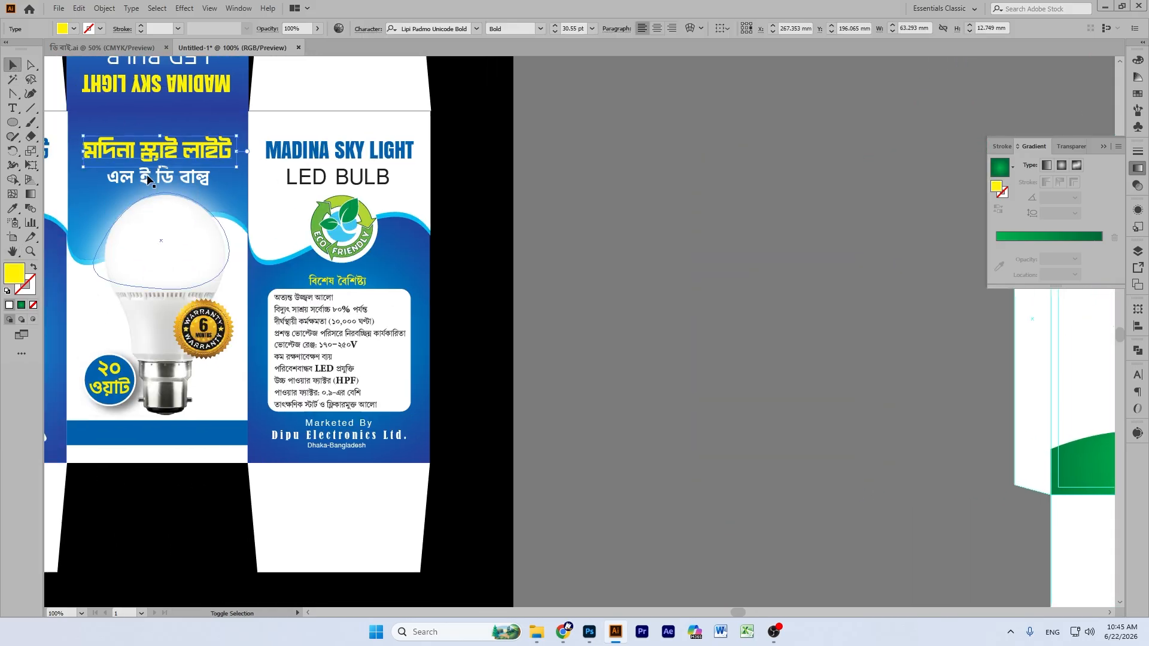
left_click(179, 277)
left_click_drag(179, 278, 179, 320)
left_click(674, 256)
Step: Copy the reference's "মদিনা স্কাই লাইট" title and "এল ই ডি বাল্ব" subtitle onto the third green panel above the bulb and enlarge them slightly
left_click(162, 167)
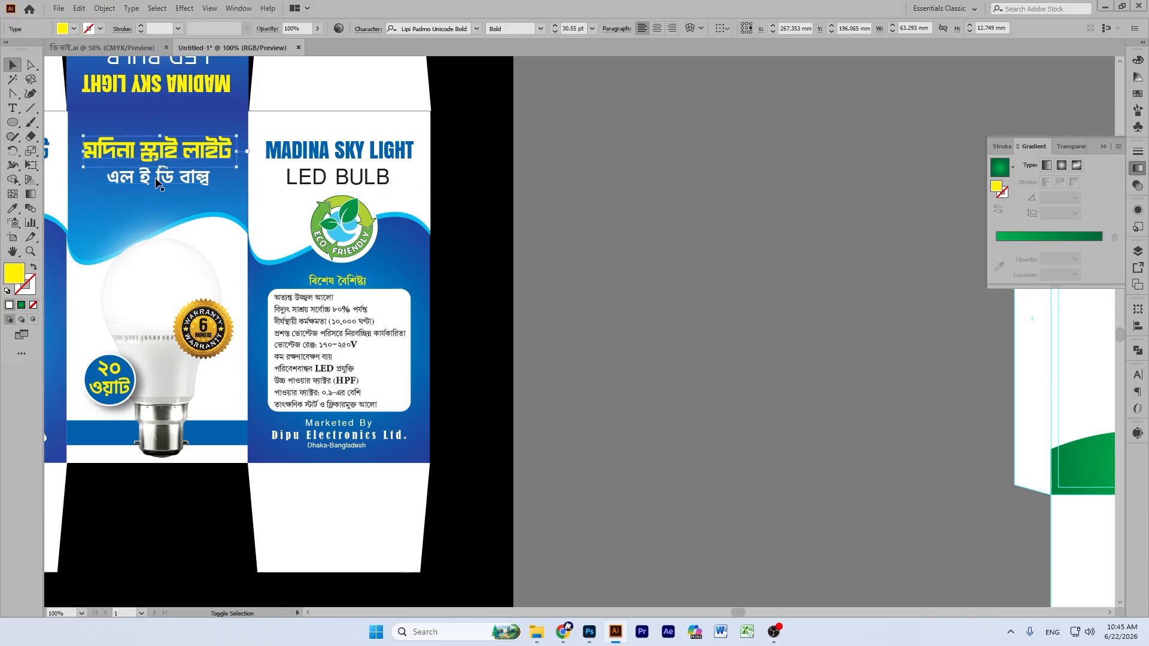
left_click_drag(162, 161, 664, 172)
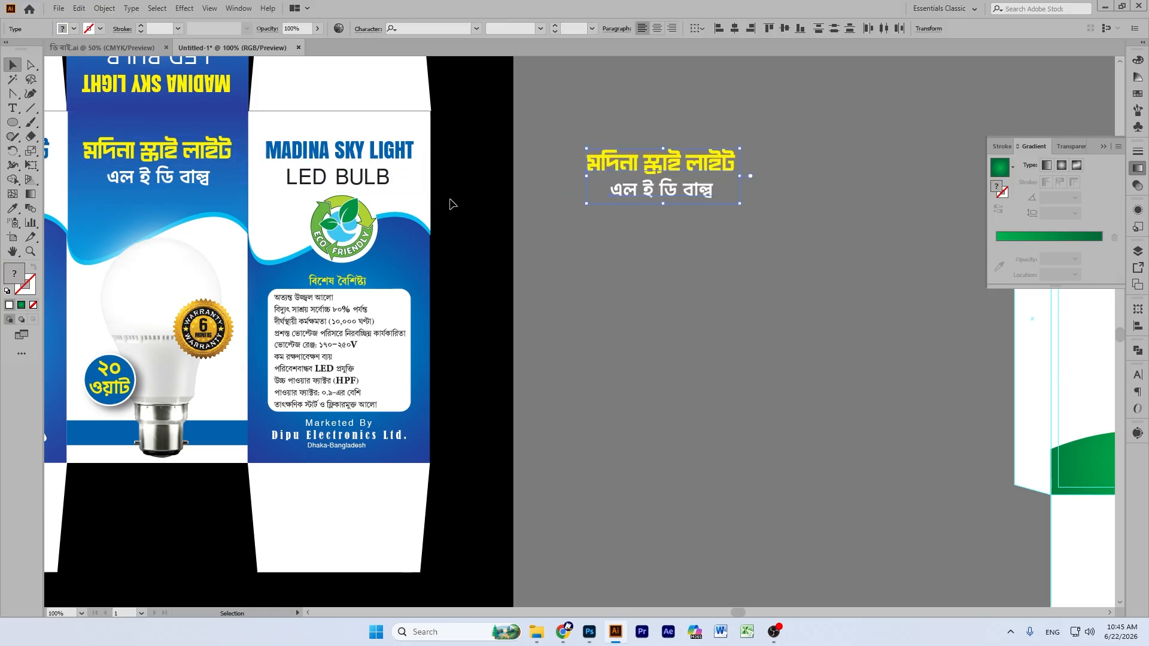
scroll(473, 330, "right", 10)
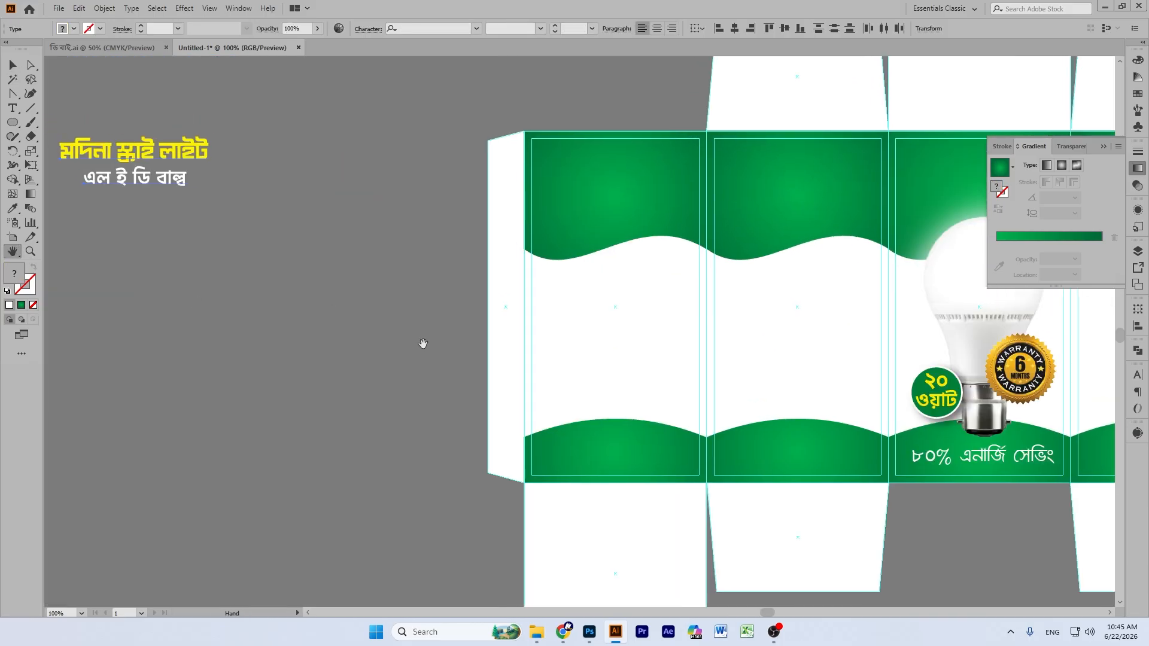
left_click_drag(150, 155, 991, 158)
left_click_drag(173, 157, 825, 169)
scroll(808, 174, "right", 5)
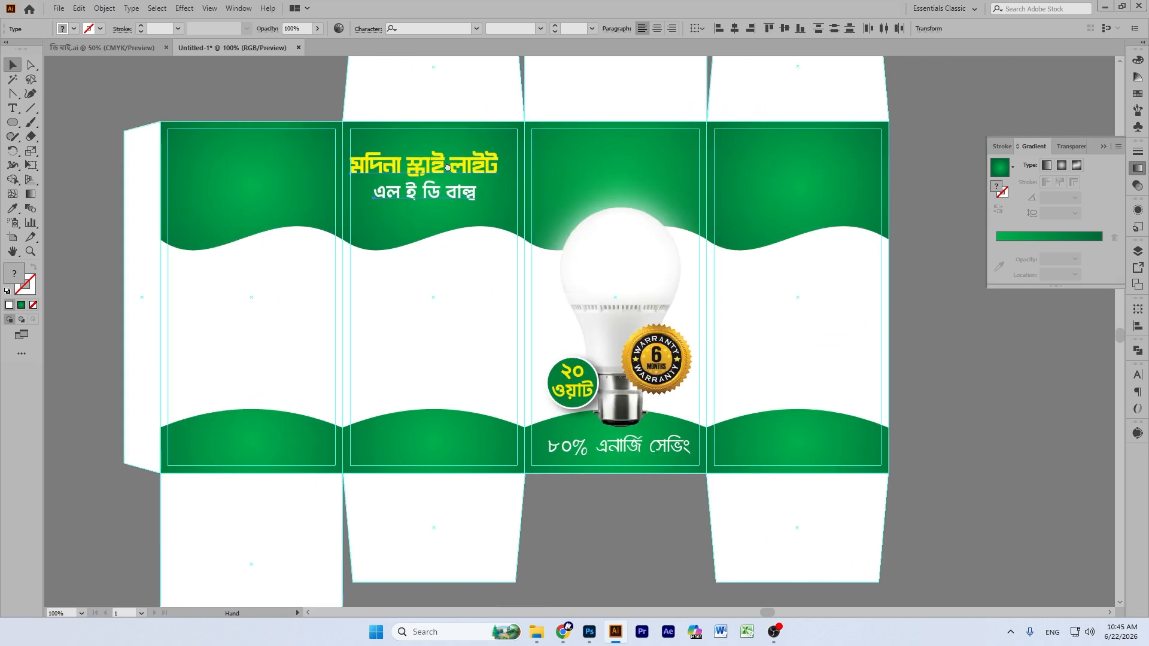
left_click_drag(438, 174, 624, 153)
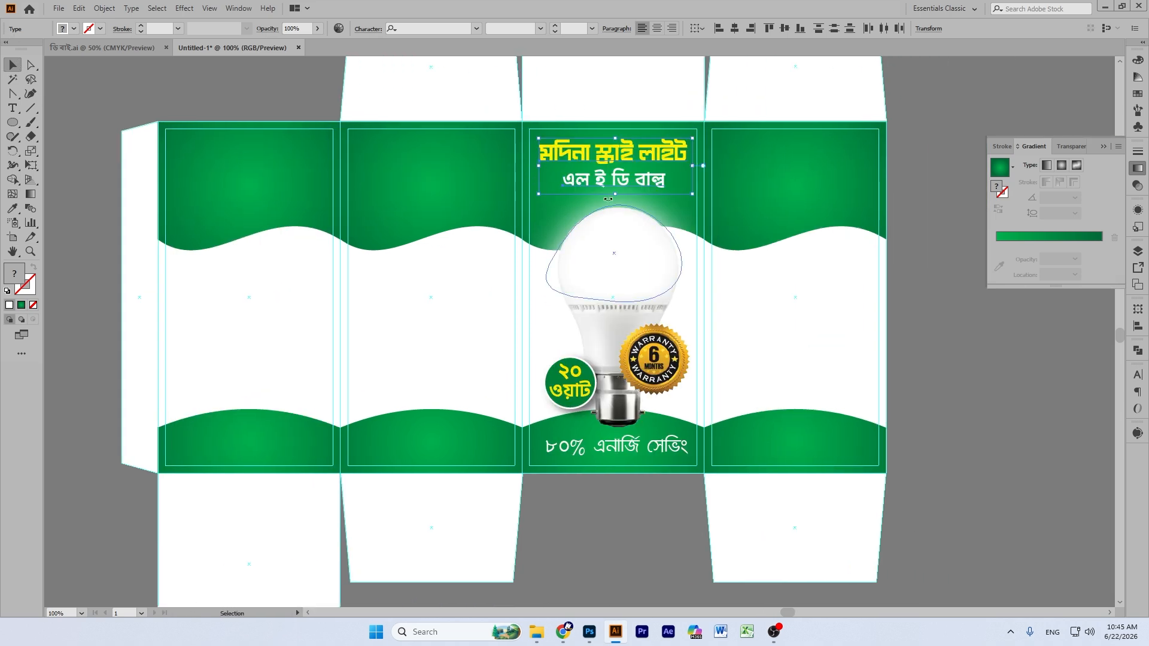
left_click_drag(615, 195, 616, 197)
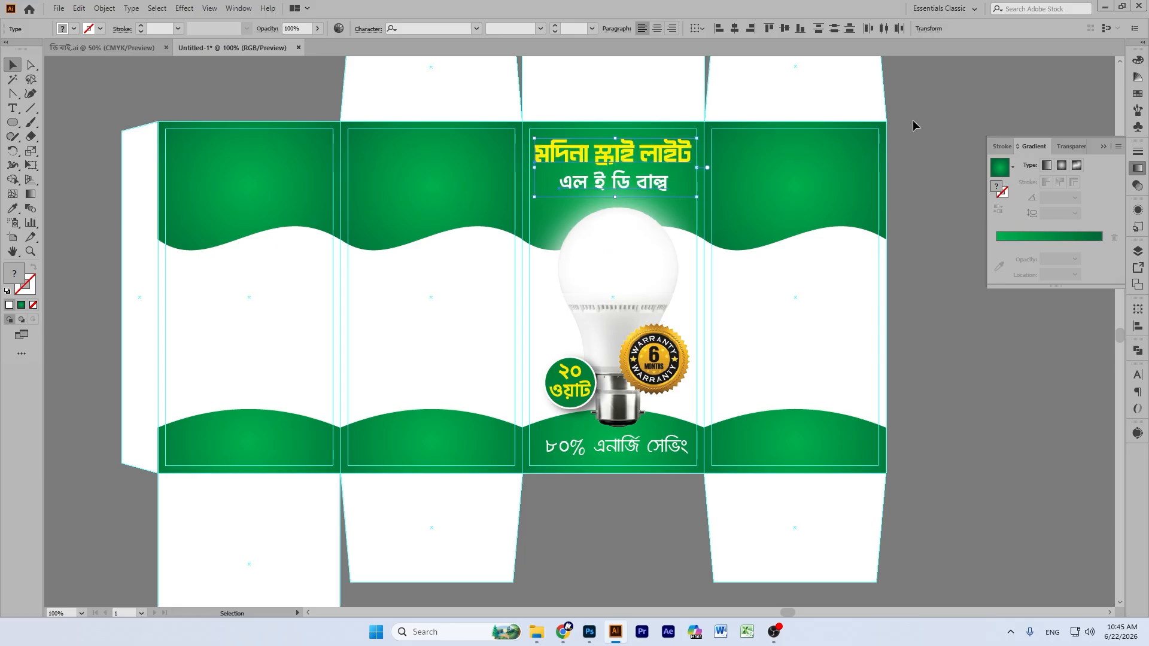
left_click(938, 112)
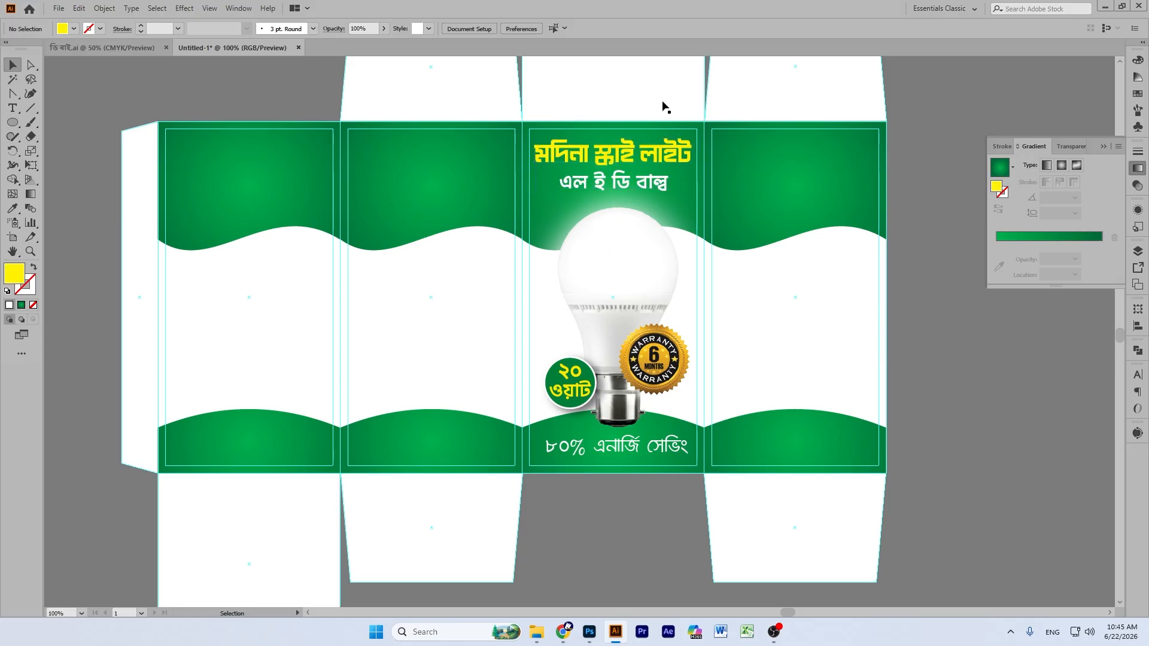
Step: Duplicate the Bengali title and subtitle onto the second panel's green wave
left_click(651, 153)
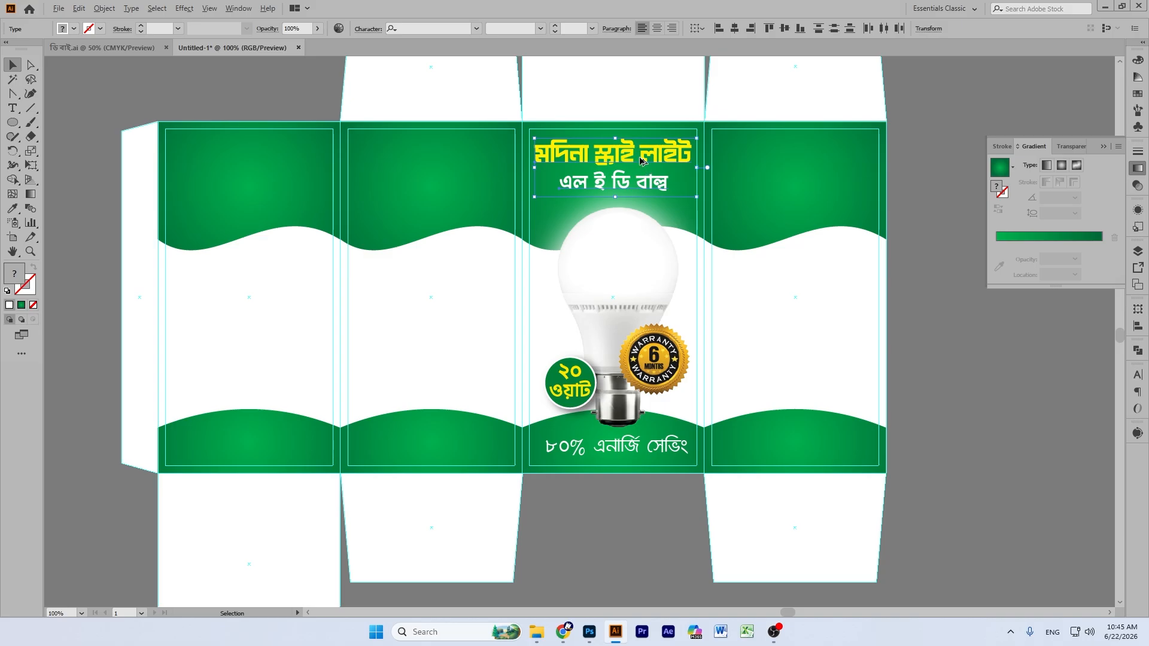
left_click_drag(642, 157, 461, 164)
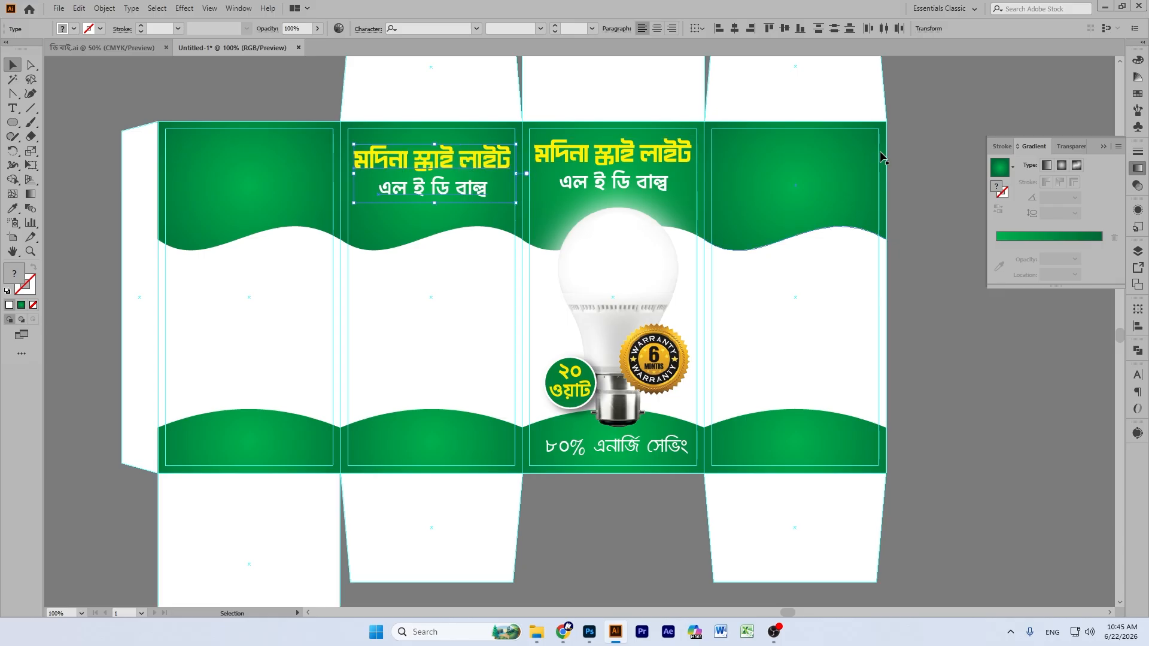
key("ctrl+shift+a")
Step: Copy the "MADINA SKY LIGHT" and "LED BULB" texts from the reference's first panel to the empty canvas beside the reference artwork
left_click(12, 250)
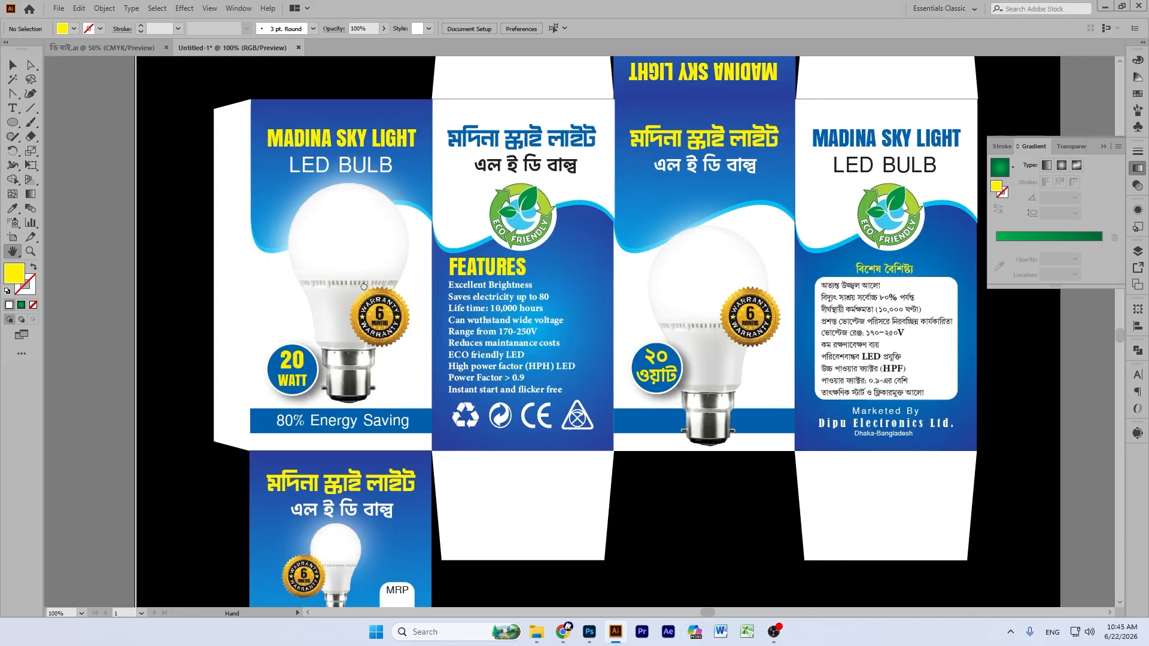
left_click_drag(364, 287, 294, 298)
key("v")
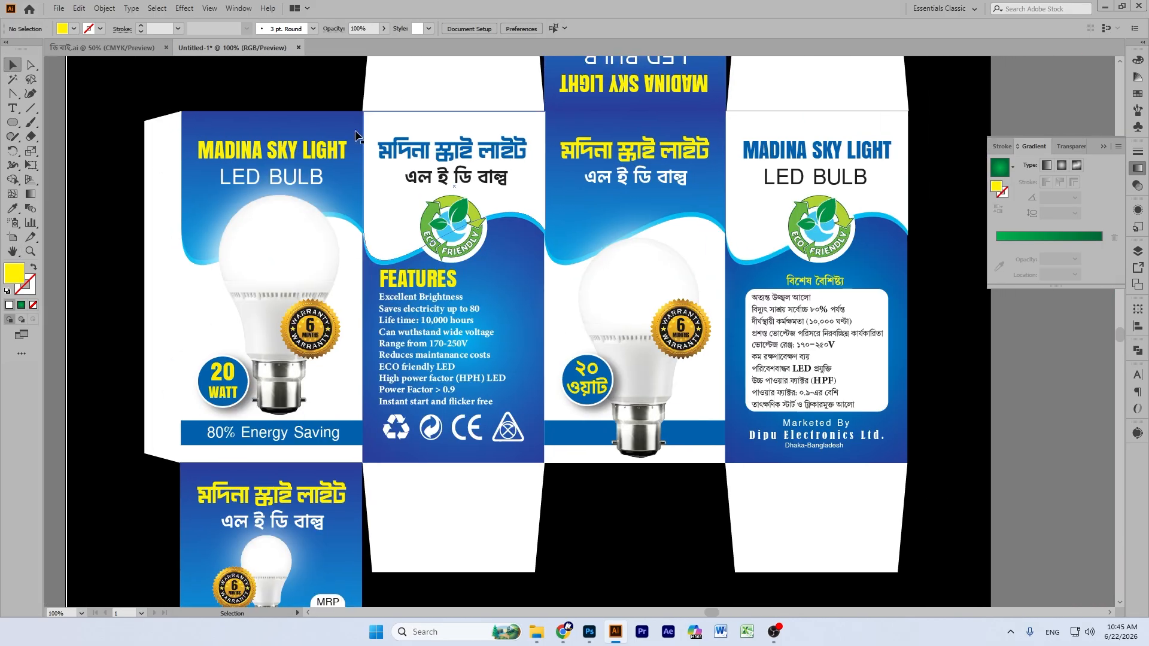
left_click(307, 147)
left_click(299, 172, "shift")
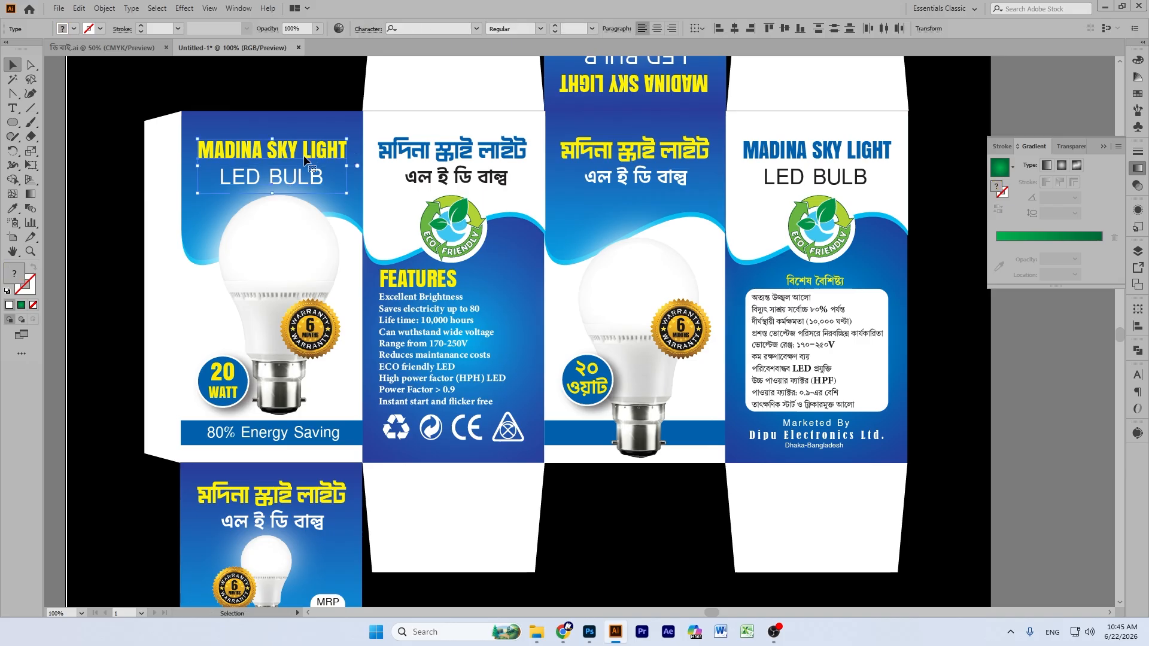
left_click_drag(303, 156, 249, 121)
scroll(249, 122, "up", 8)
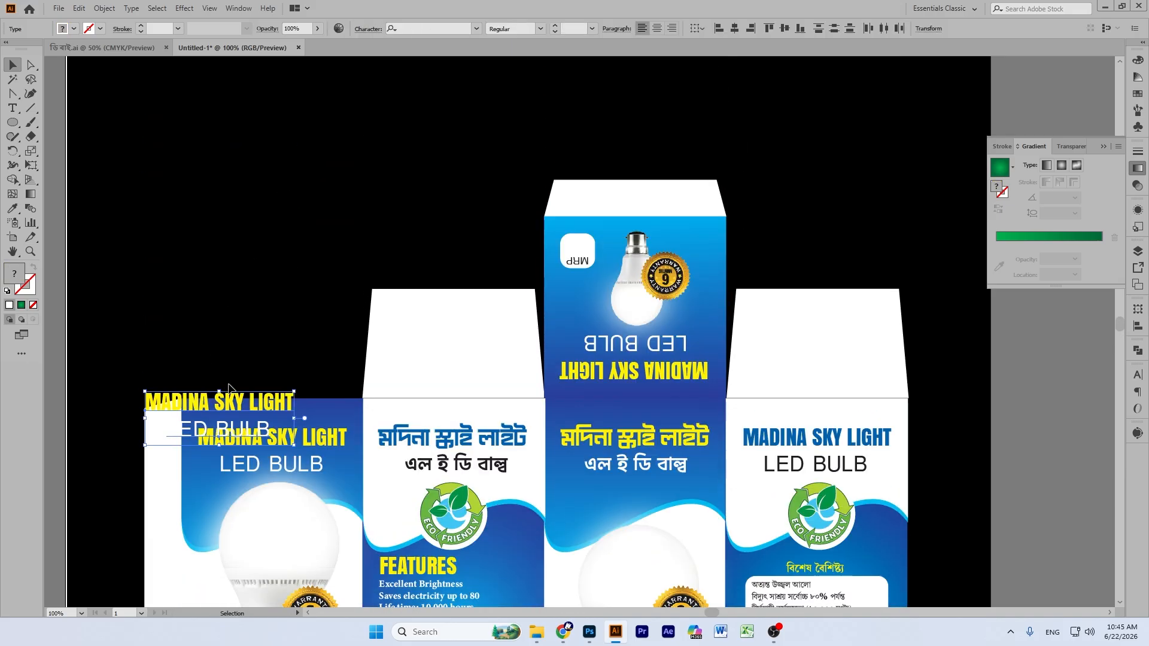
left_click_drag(228, 387, 1052, 70)
Step: Place the copied "MADINA SKY LIGHT" and "LED BULB" texts on the first panel's green wave
left_click(12, 251)
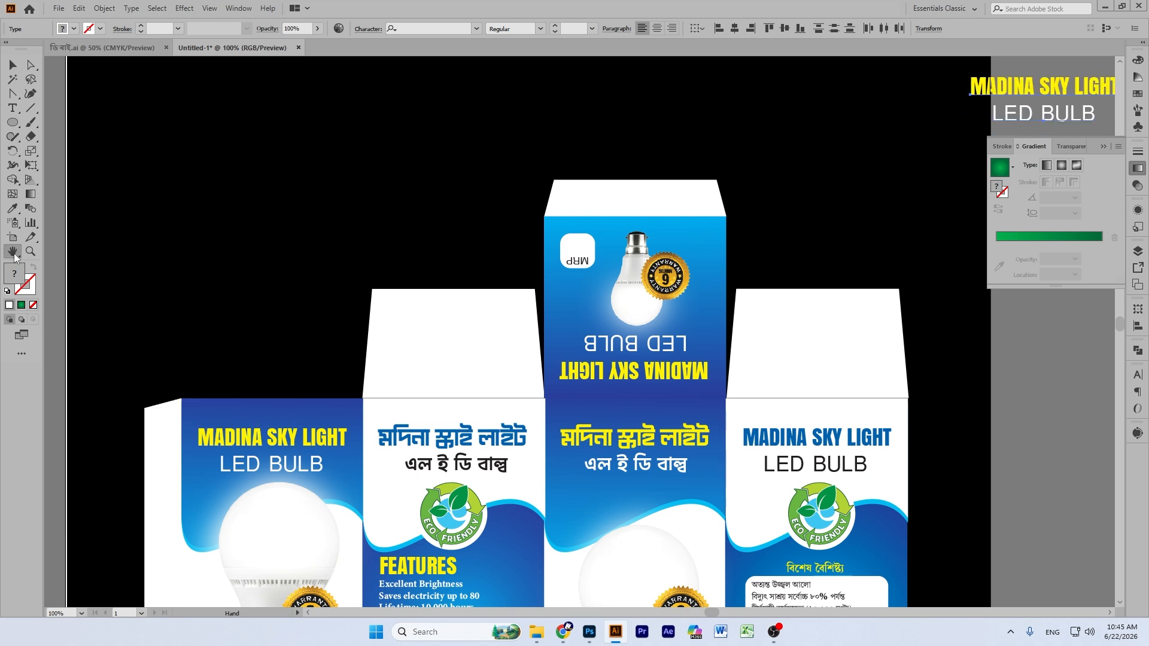
left_click_drag(748, 250, 95, 261)
left_click_drag(622, 294, 383, 239)
left_click(13, 64)
left_click_drag(184, 80, 763, 465)
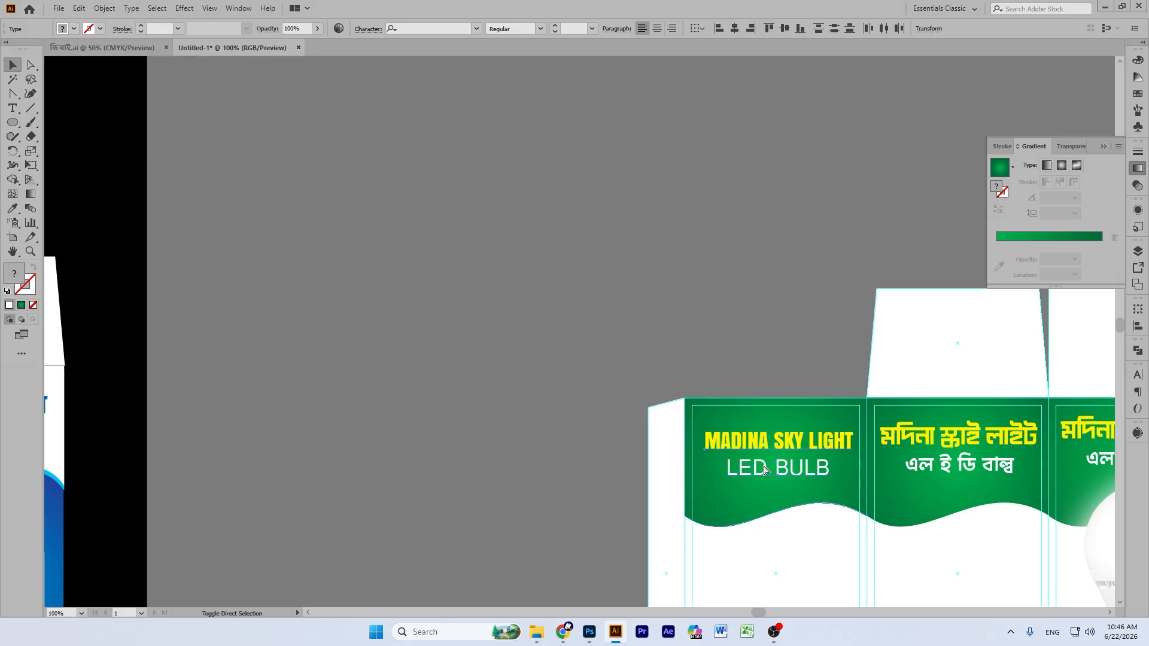
Step: Duplicate the "MADINA SKY LIGHT" and "LED BULB" texts onto the fourth panel's green wave
double_click(13, 251)
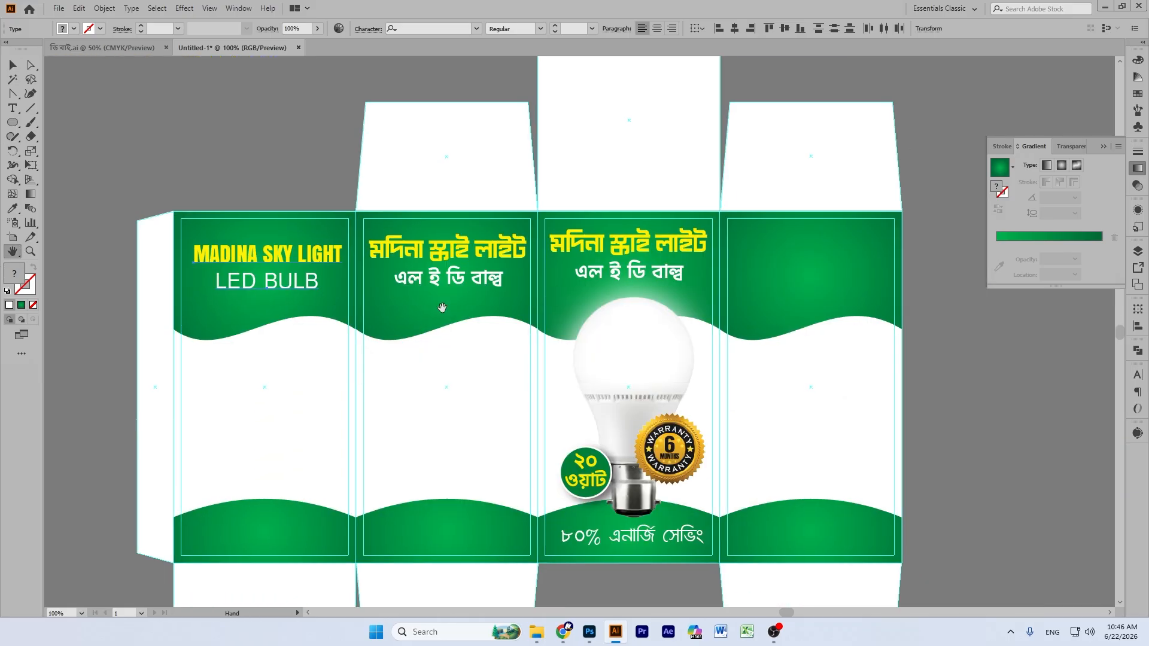
left_click(11, 64)
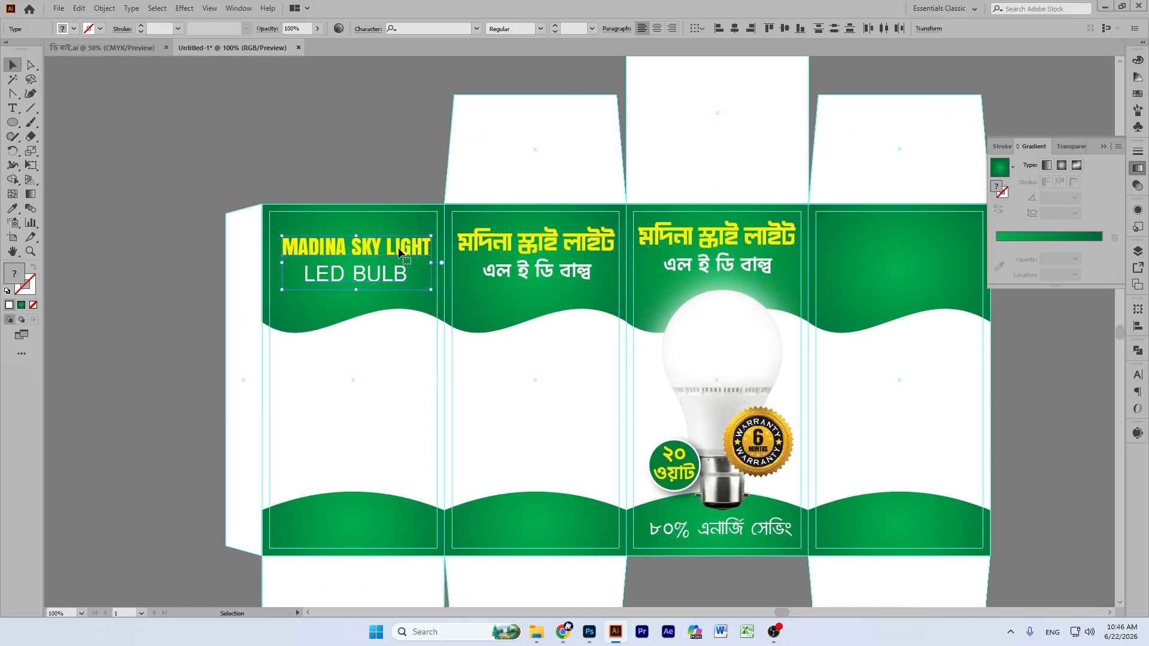
left_click_drag(399, 252, 946, 246)
left_click(1064, 346)
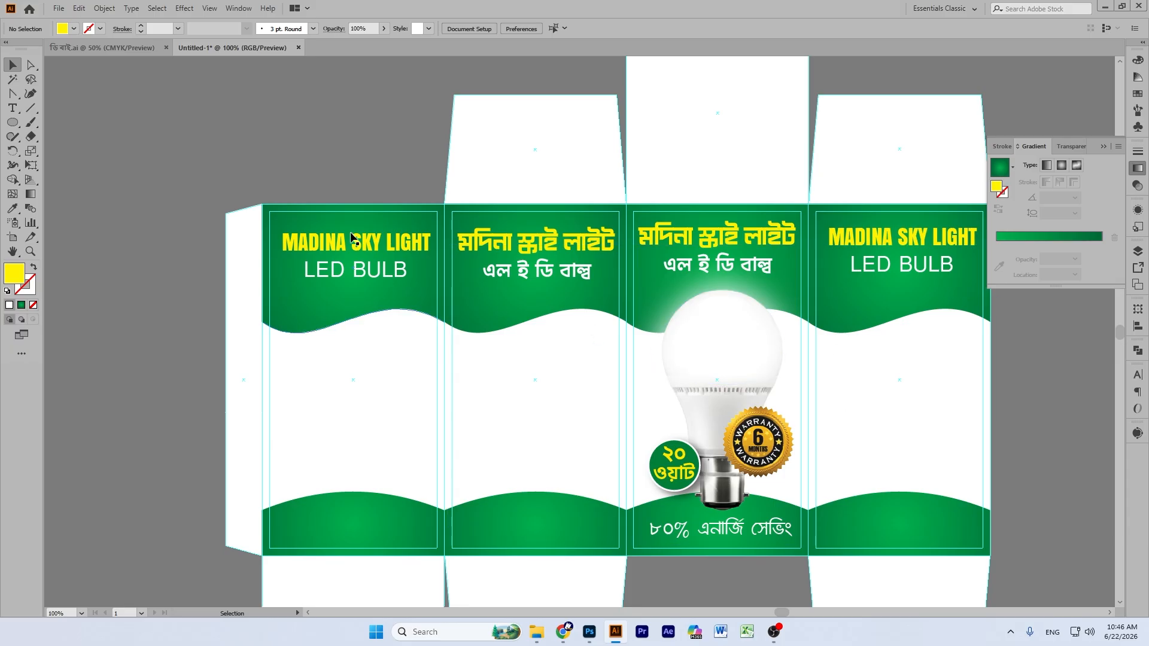
Step: Duplicate the third panel's bulb, wattage and warranty badges and energy-saving text onto the first panel, and nudge the copies to centre them horizontally
left_click(721, 328)
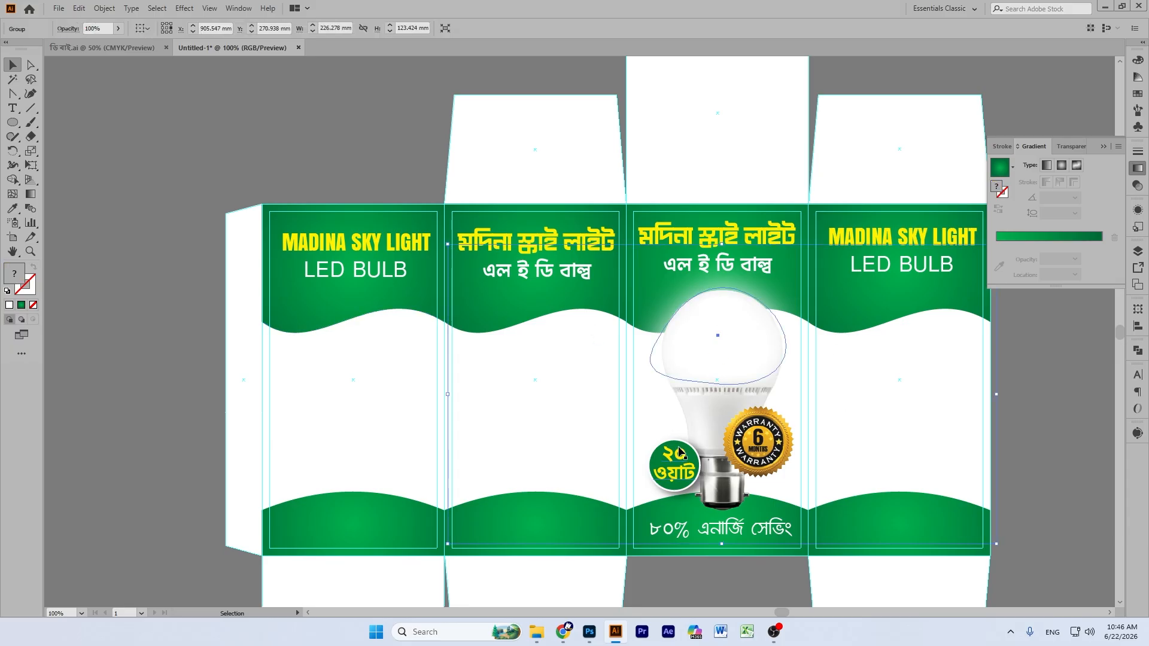
left_click(770, 450, "shift")
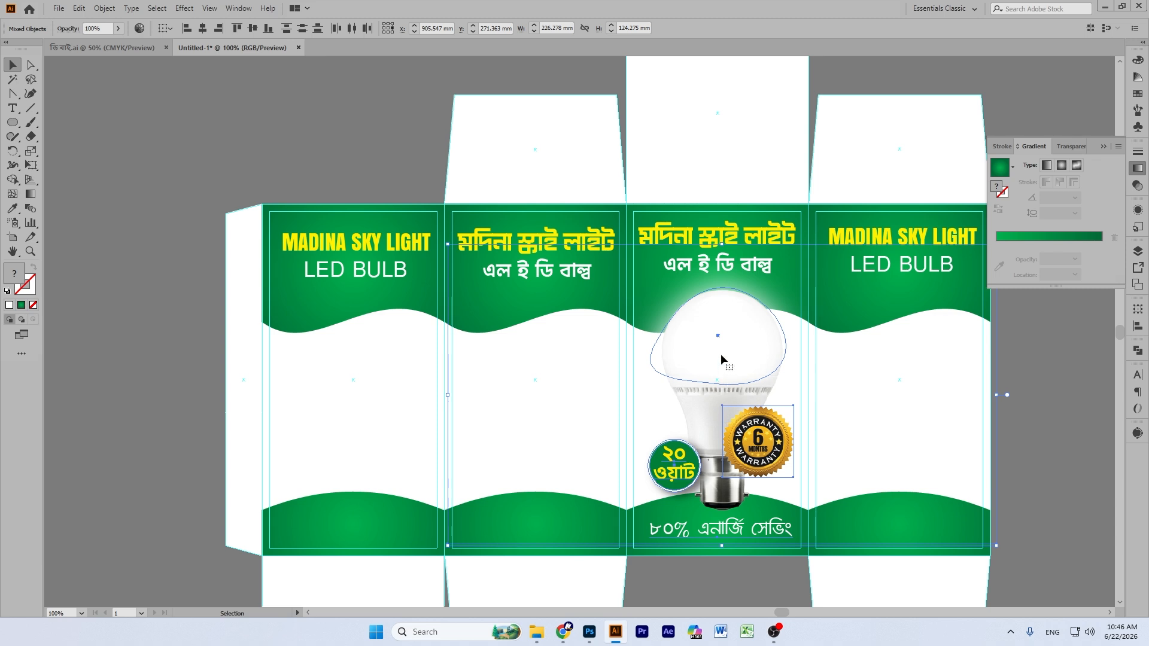
left_click_drag(721, 358, 365, 357)
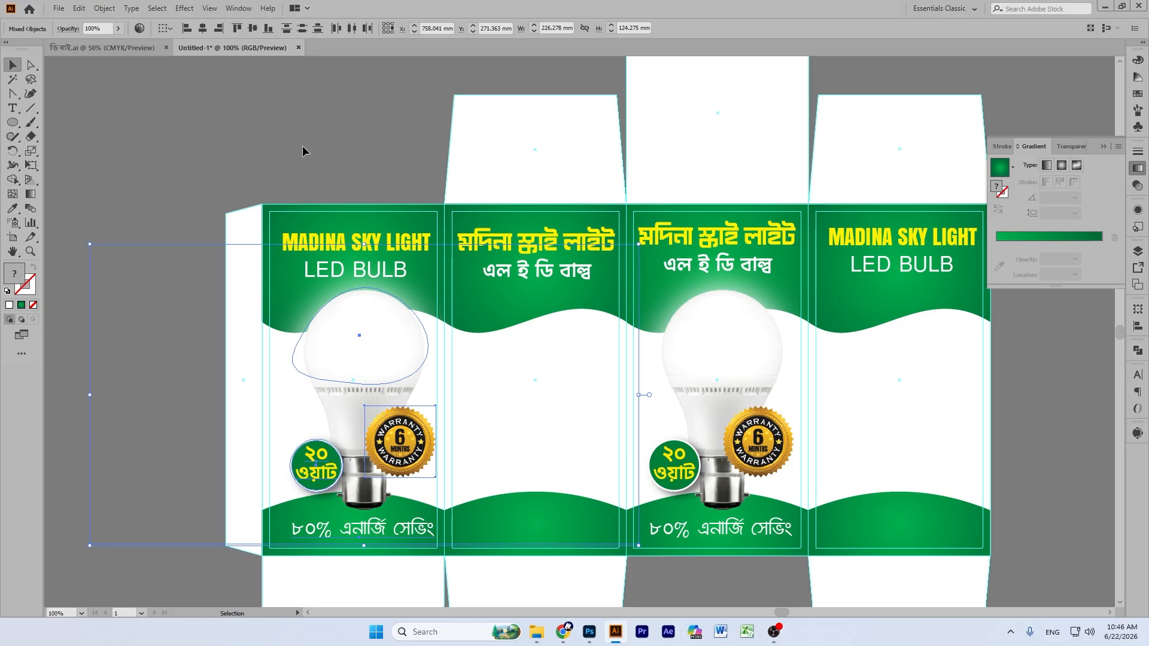
key("Left")
key("Left")
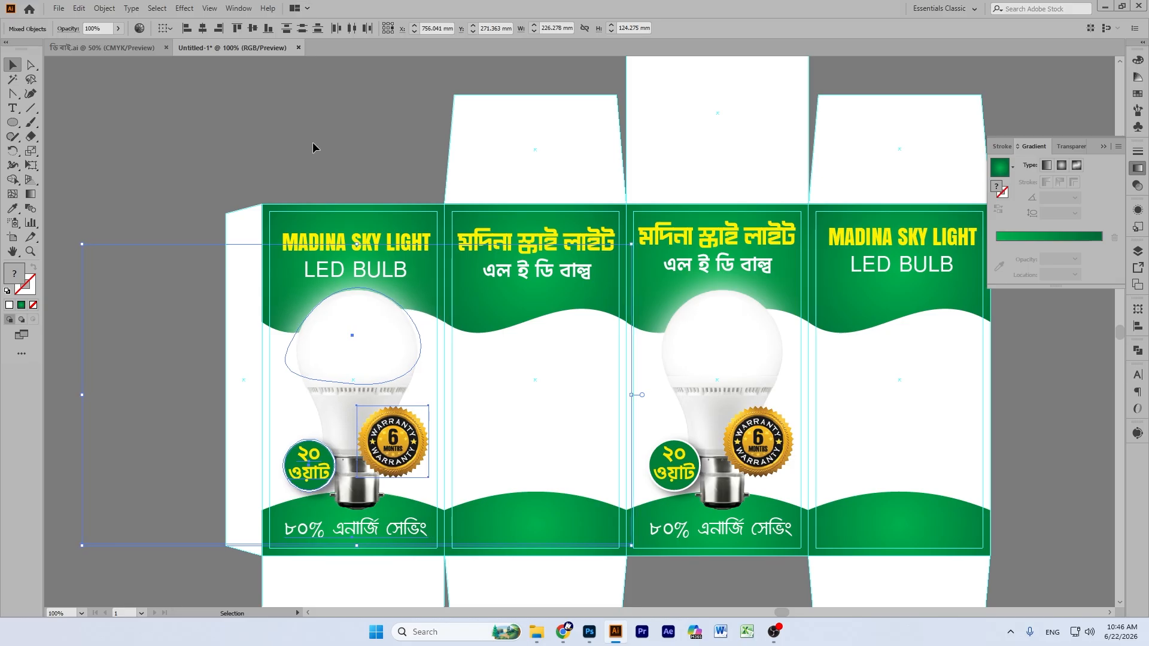
key("Right")
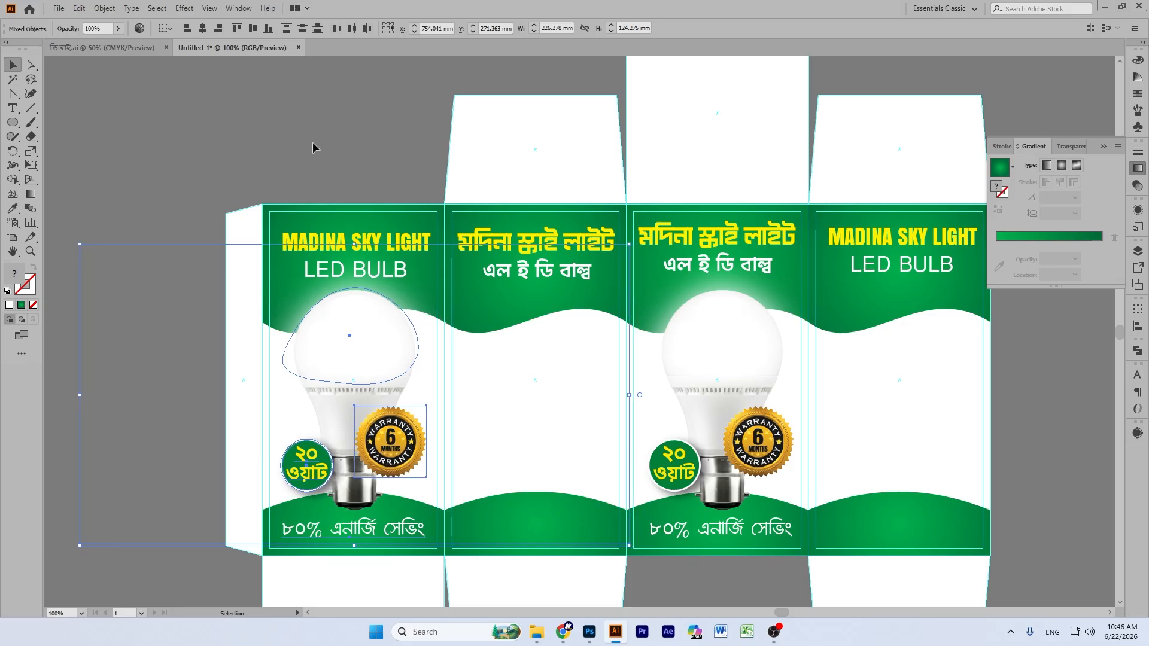
left_click(338, 131)
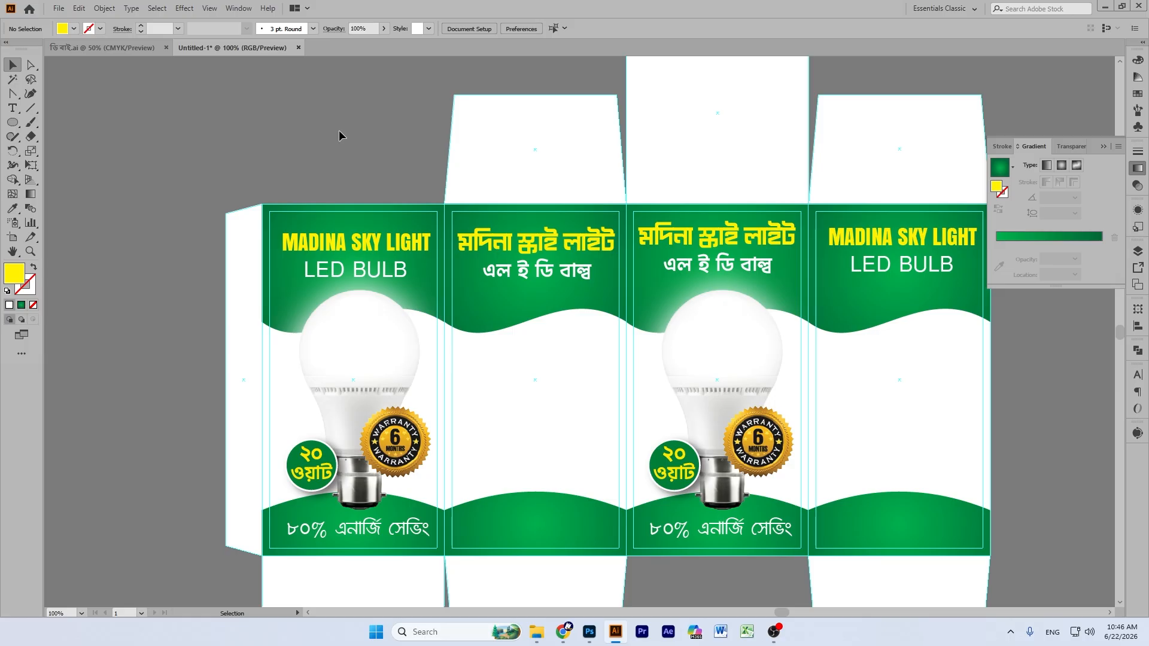
Step: Copy the "80% Energy Saving" text from the reference's first panel to the empty canvas beside the green dieline
scroll(338, 131, "down", 2)
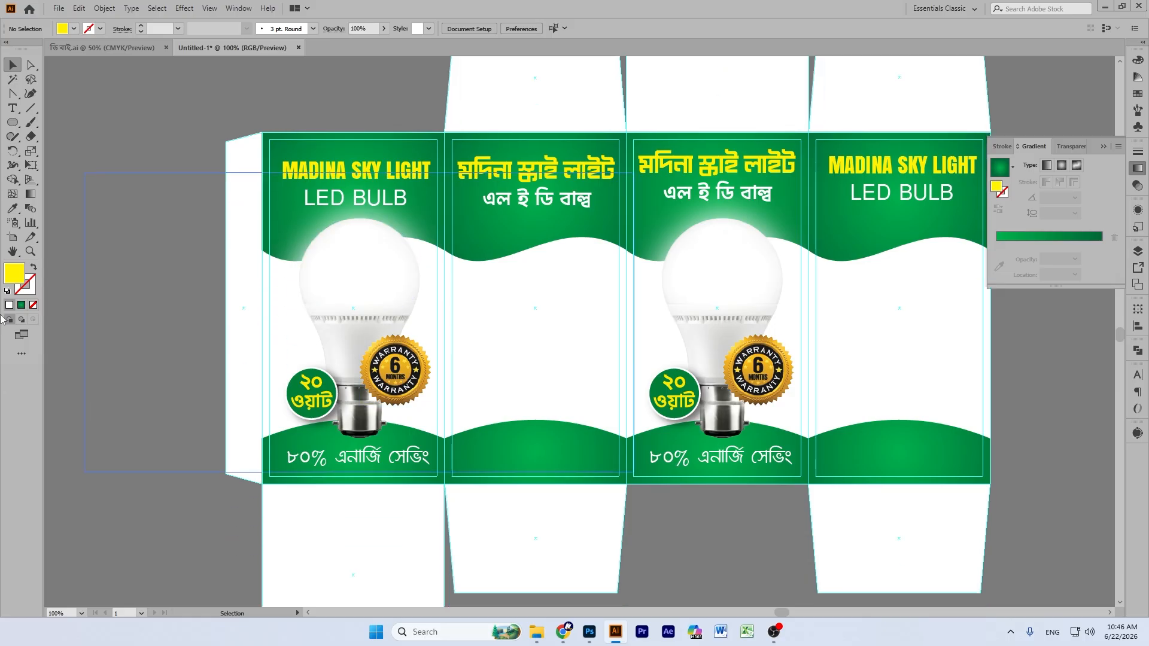
left_click(13, 251)
left_click_drag(58, 345, 1047, 317)
left_click_drag(318, 326, 812, 300)
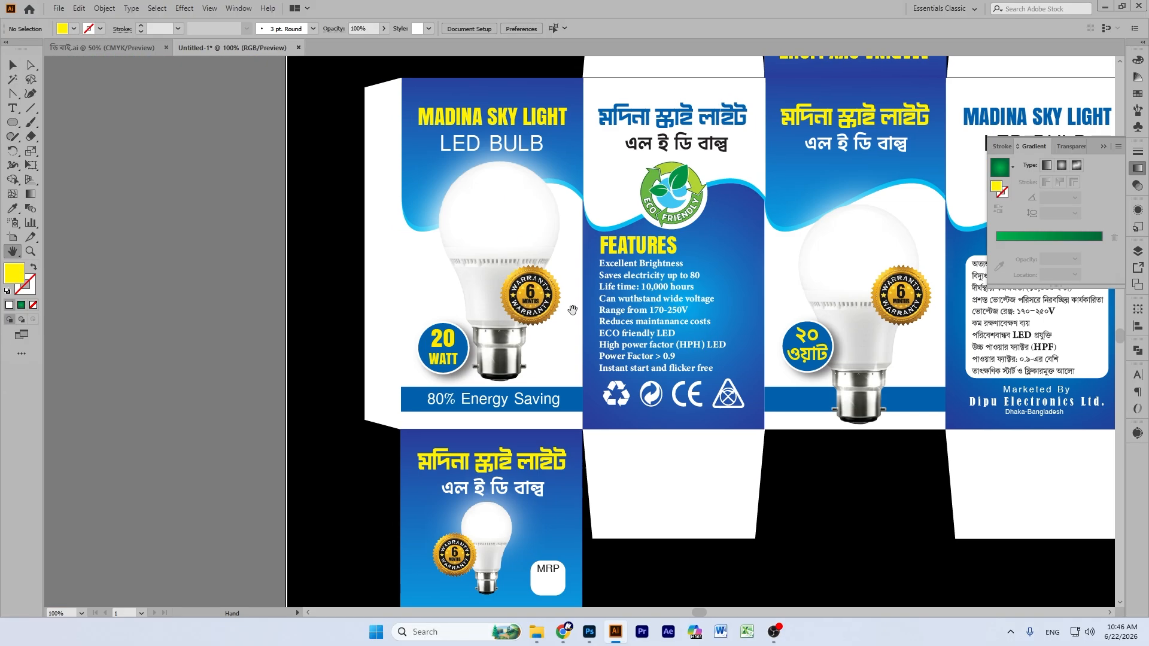
left_click_drag(414, 329, 377, 276)
scroll(541, 336, "down", 3)
scroll(540, 336, "right", 3)
scroll(567, 333, "right", 2)
scroll(567, 334, "up", 3)
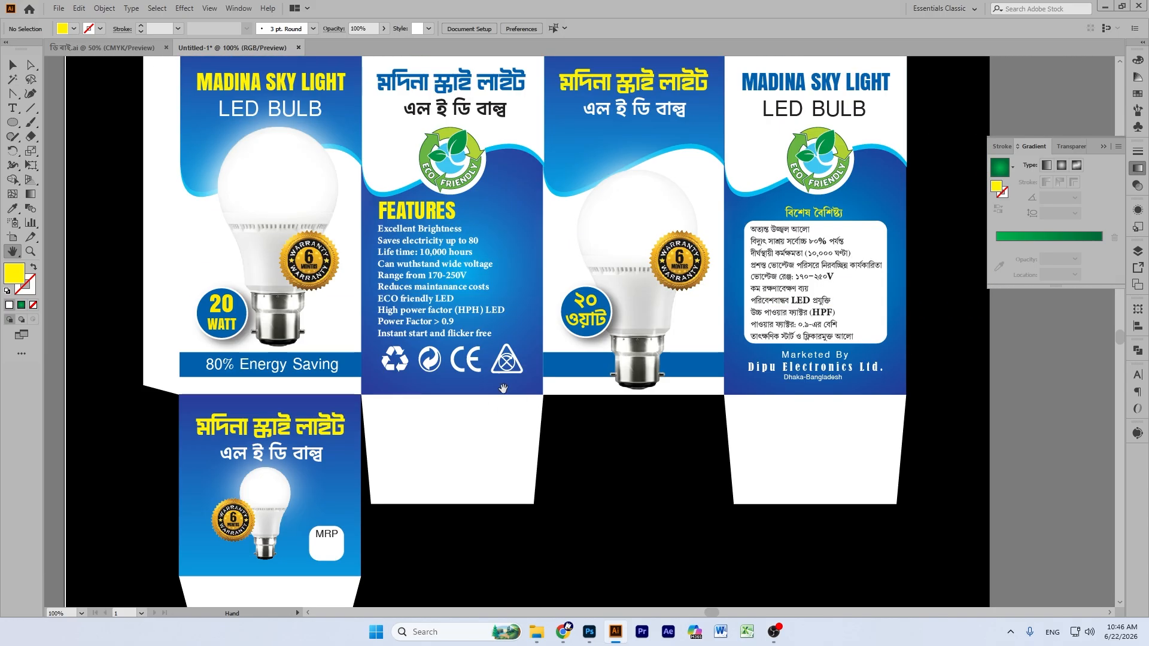
scroll(359, 240, "down", 2)
left_click(14, 65)
left_click(314, 315)
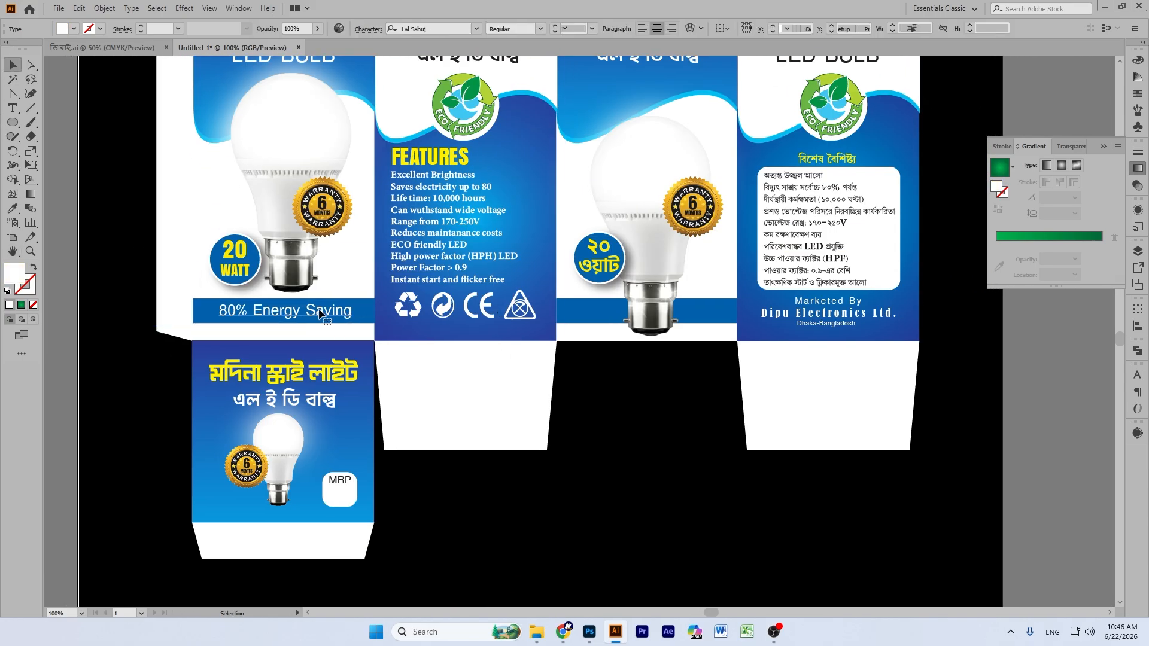
left_click_drag(314, 315, 423, 235)
left_click(13, 251)
left_click(13, 65)
Step: Move the Bengali energy-saving text off the first panel's arch, put "80% Energy Saving" in its place and enlarge it slightly
left_click(559, 203)
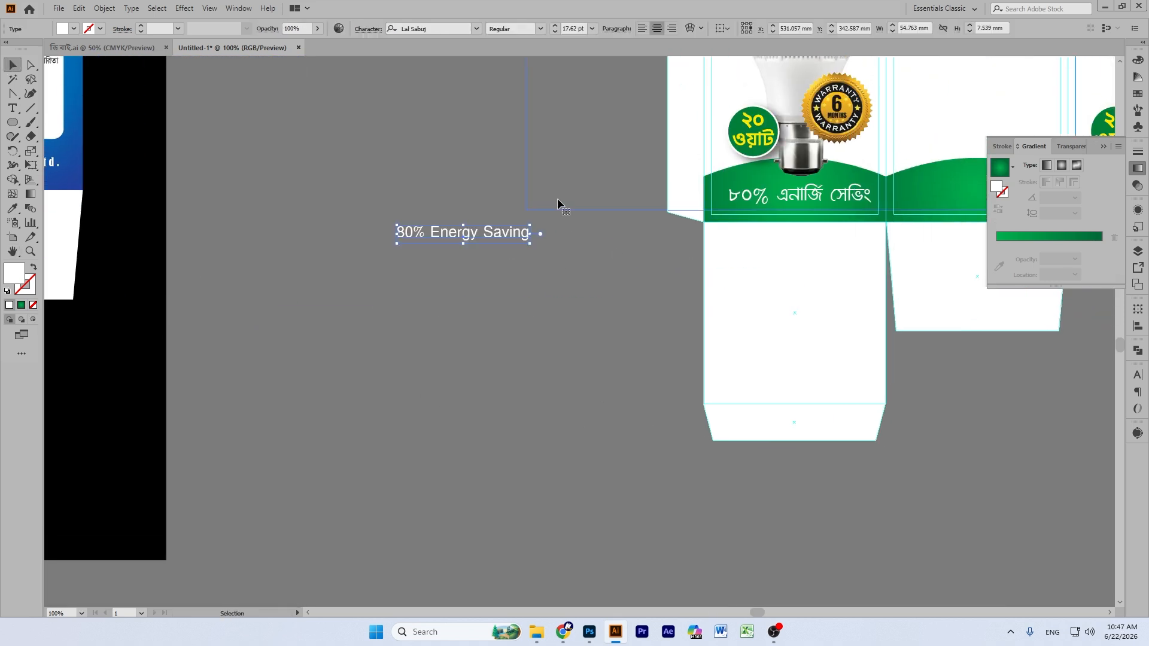
left_click_drag(748, 195, 502, 393)
left_click_drag(479, 229, 814, 189)
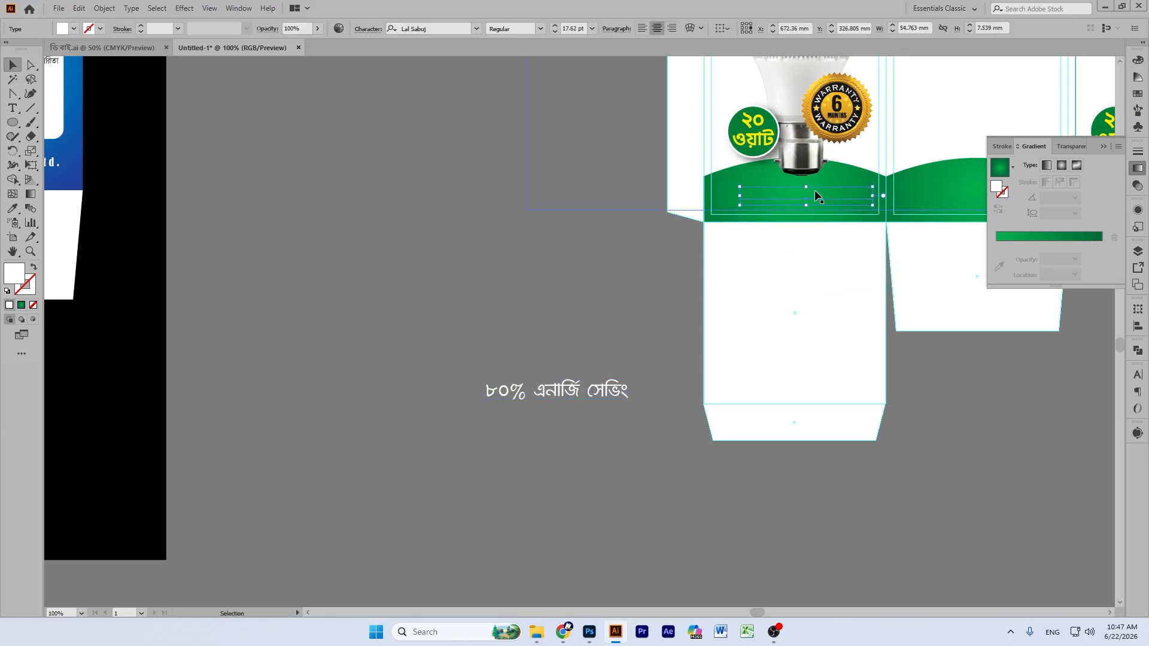
left_click_drag(805, 205, 822, 196)
Step: Delete the leftover "৮০% এনার্জি সেভিং" text from the empty canvas
left_click(501, 323)
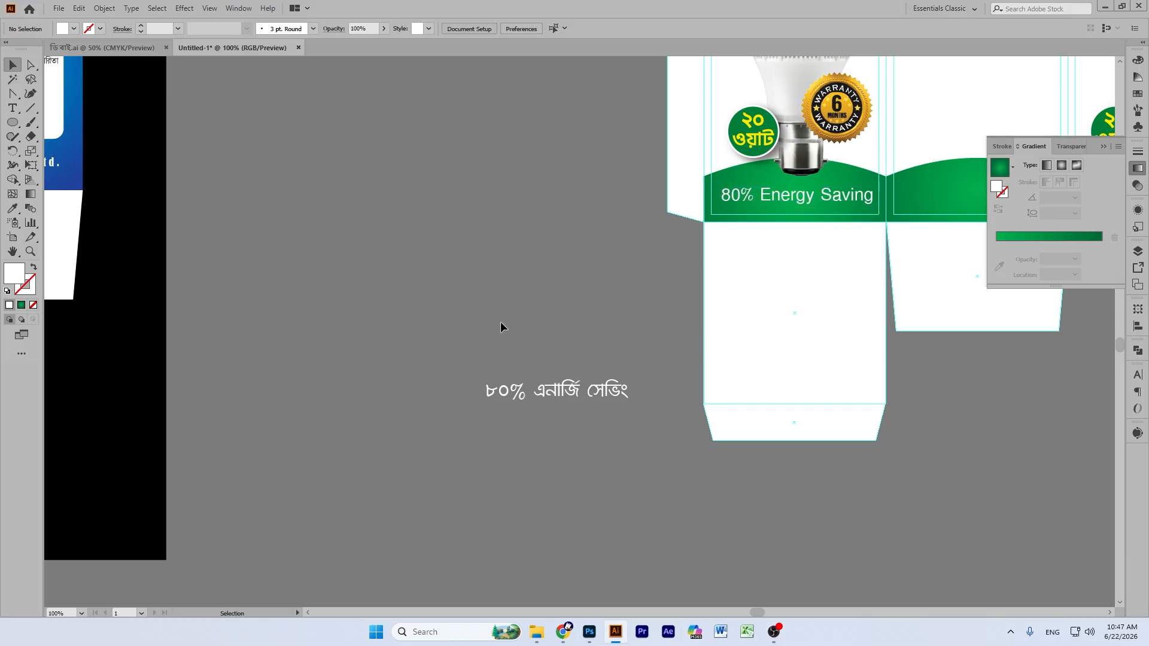
left_click_drag(593, 511, 589, 394)
key("Delete")
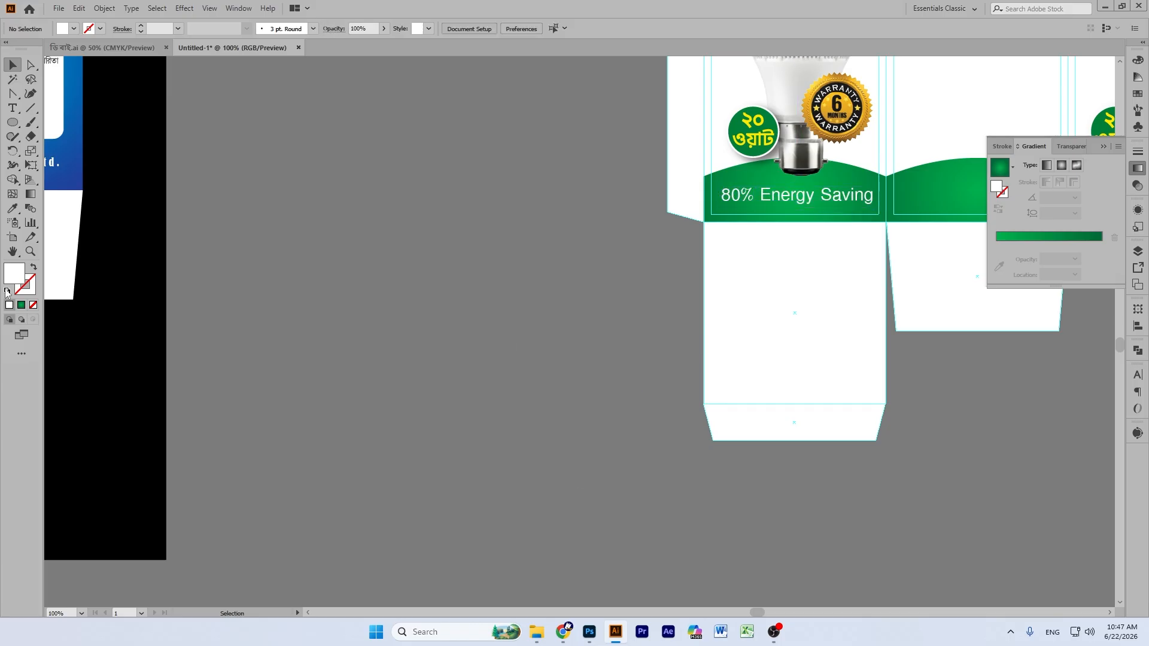
Step: Move the "20 WATT" badge from the blue reference's first panel to the empty canvas beside the green dieline
left_click(18, 253)
left_click_drag(855, 313, 121, 268)
left_click_drag(582, 332, 949, 396)
left_click_drag(512, 334, 851, 467)
left_click_drag(709, 224, 733, 353)
left_click_drag(786, 401, 743, 340)
left_click_drag(568, 298, 1063, 228)
left_click_drag(200, 341, 323, 287)
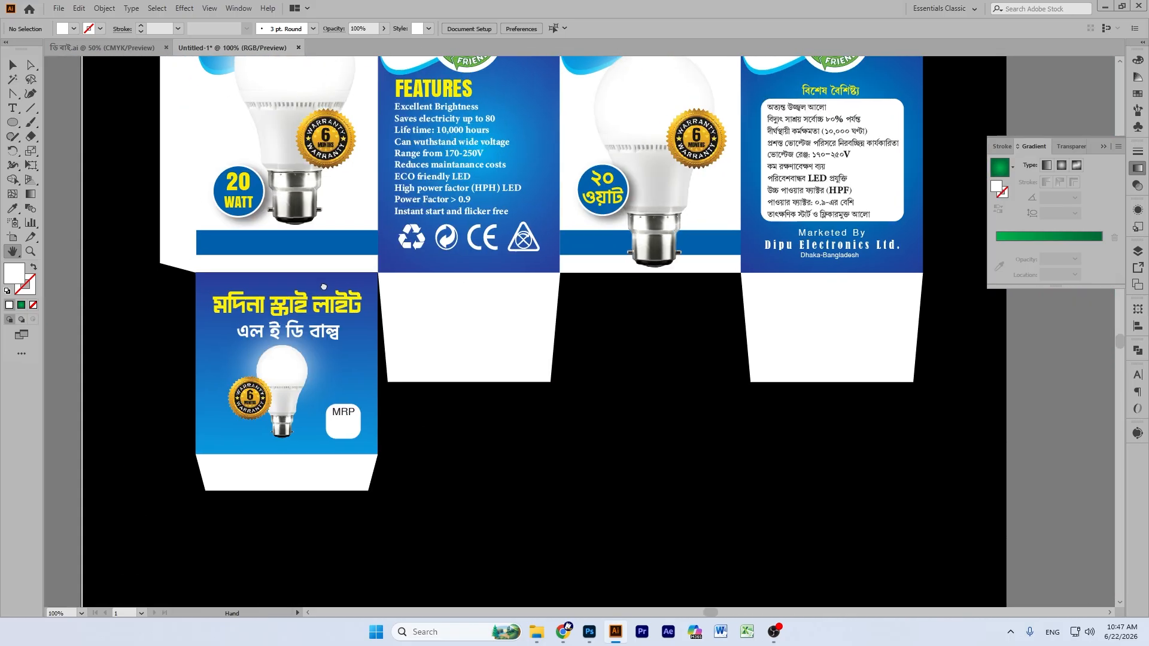
left_click(12, 65)
left_click(235, 198)
left_click_drag(238, 191, 1078, 323)
left_click(18, 256)
scroll(518, 359, "right", 10)
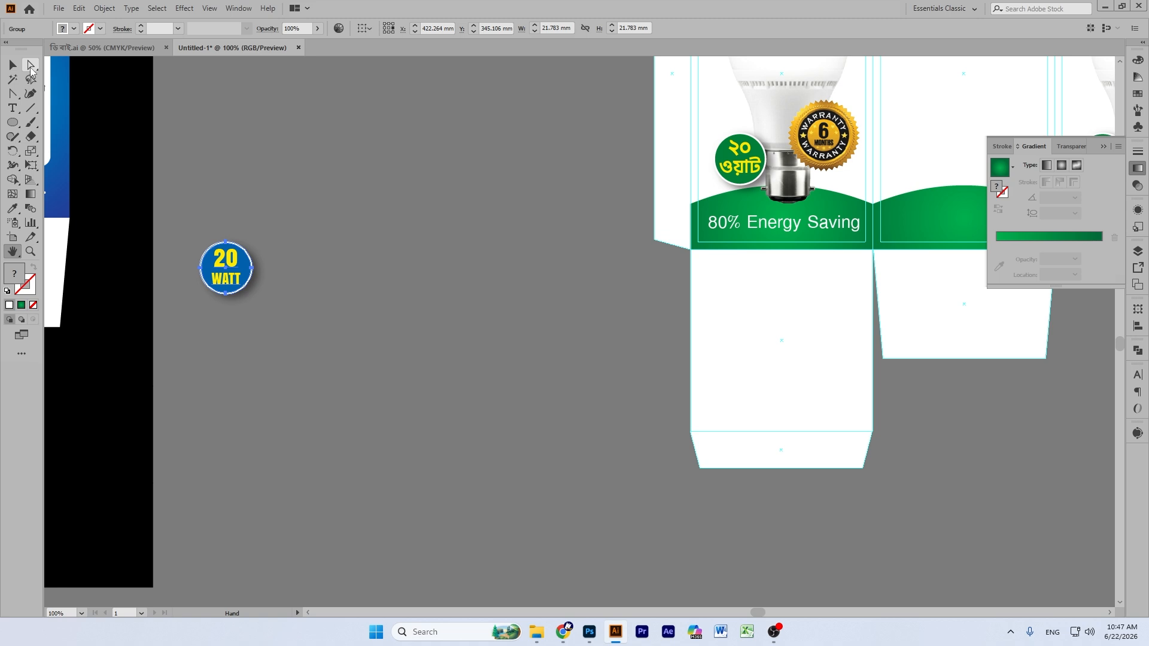
Step: Recolour the "20 WATT" badge's blue circle with the green sampled from the first panel's Bengali wattage badge
left_click(31, 66)
left_click(210, 255)
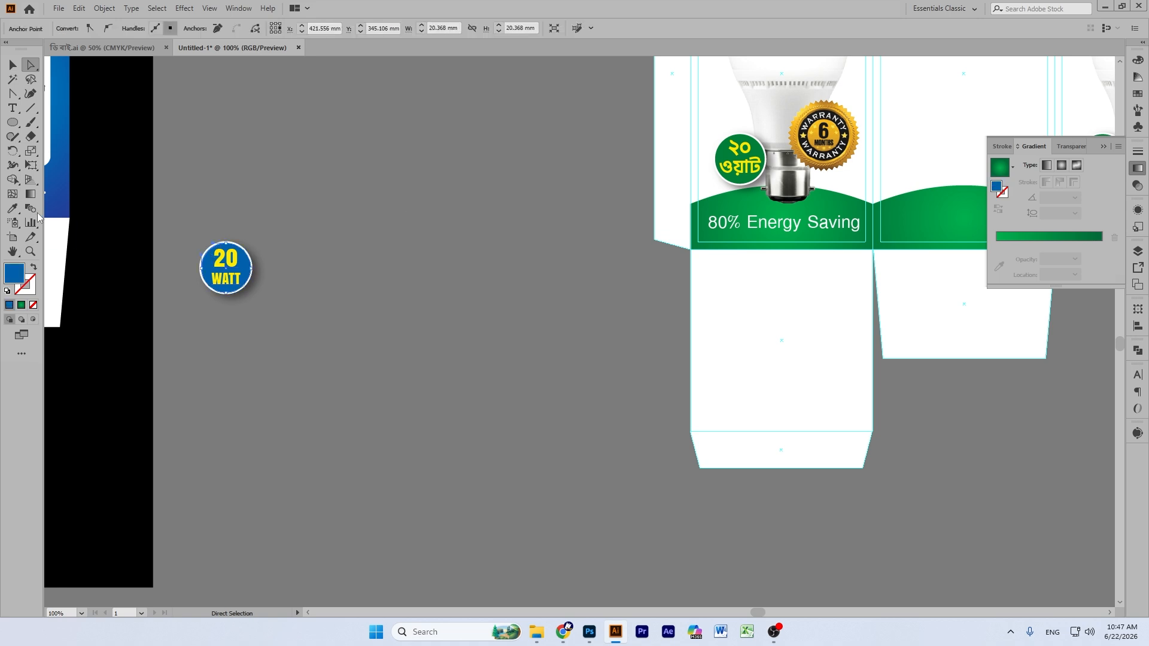
left_click(12, 208)
left_click(728, 146)
left_click(723, 147)
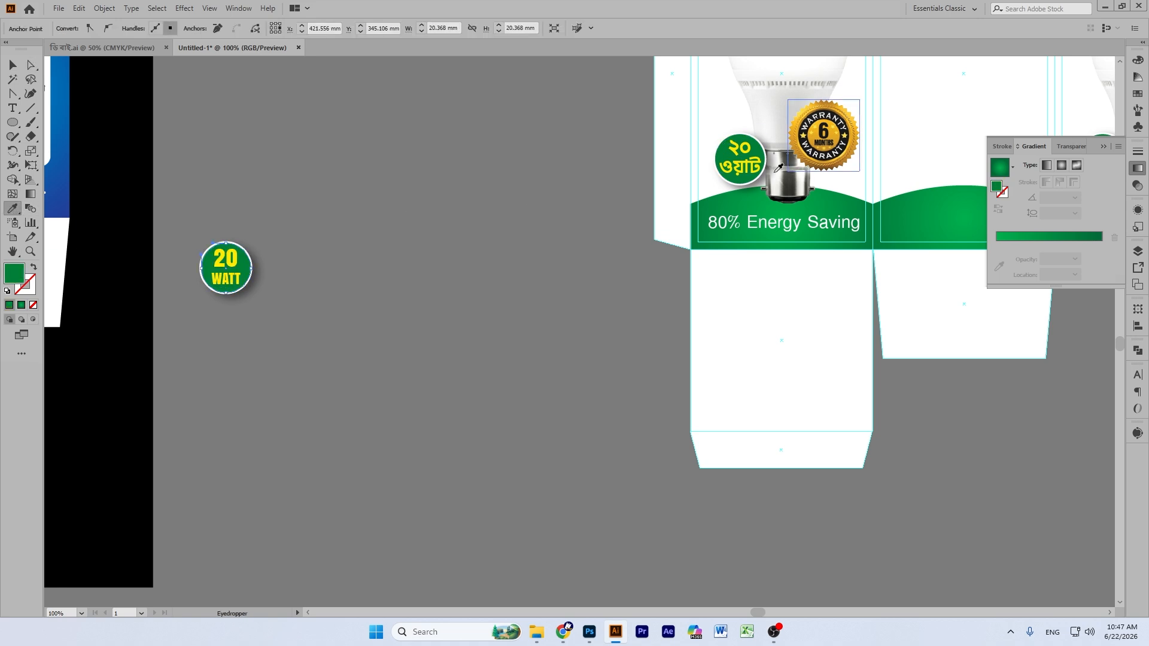
Step: Move the Bengali wattage badge off the first panel and put the green "20 WATT" badge in its place beside the bulb base
left_click(13, 65)
left_click_drag(736, 160, 411, 306)
left_click(322, 245)
left_click_drag(235, 275, 751, 170)
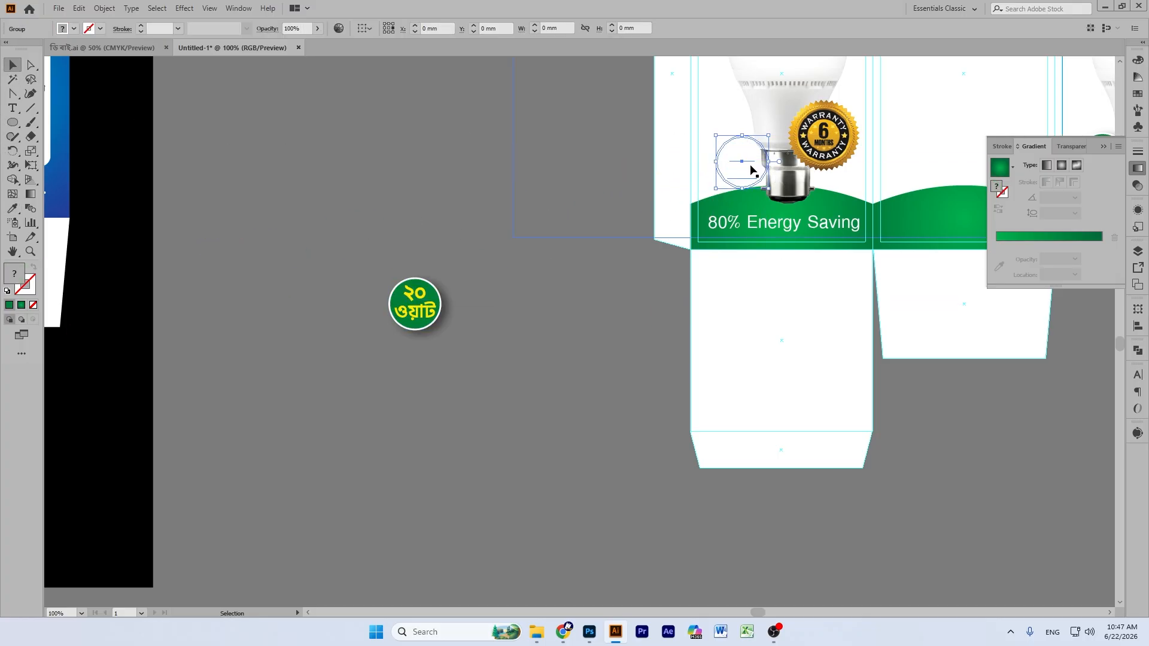
key("ctrl")
left_click_drag(751, 170, 744, 169)
left_click(428, 137)
left_click_drag(513, 90, 366, 201)
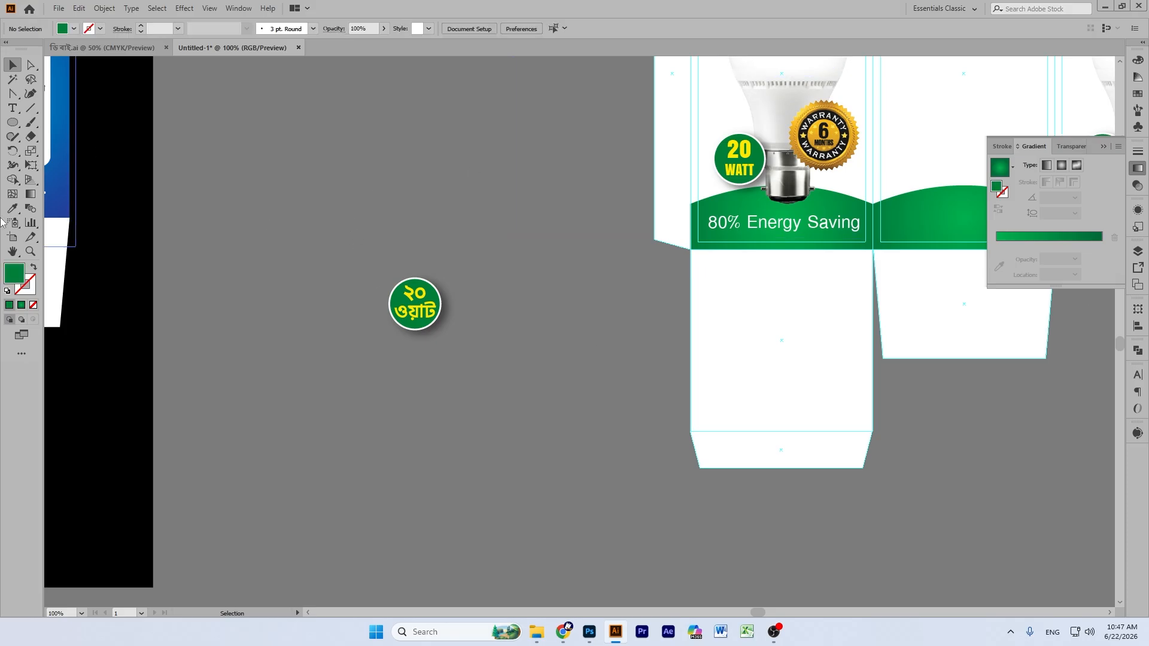
Step: Move the Eco Friendly logo from the empty canvas onto the green dieline's second panel, below the Bengali title
key("h")
left_click_drag(929, 302, 513, 320)
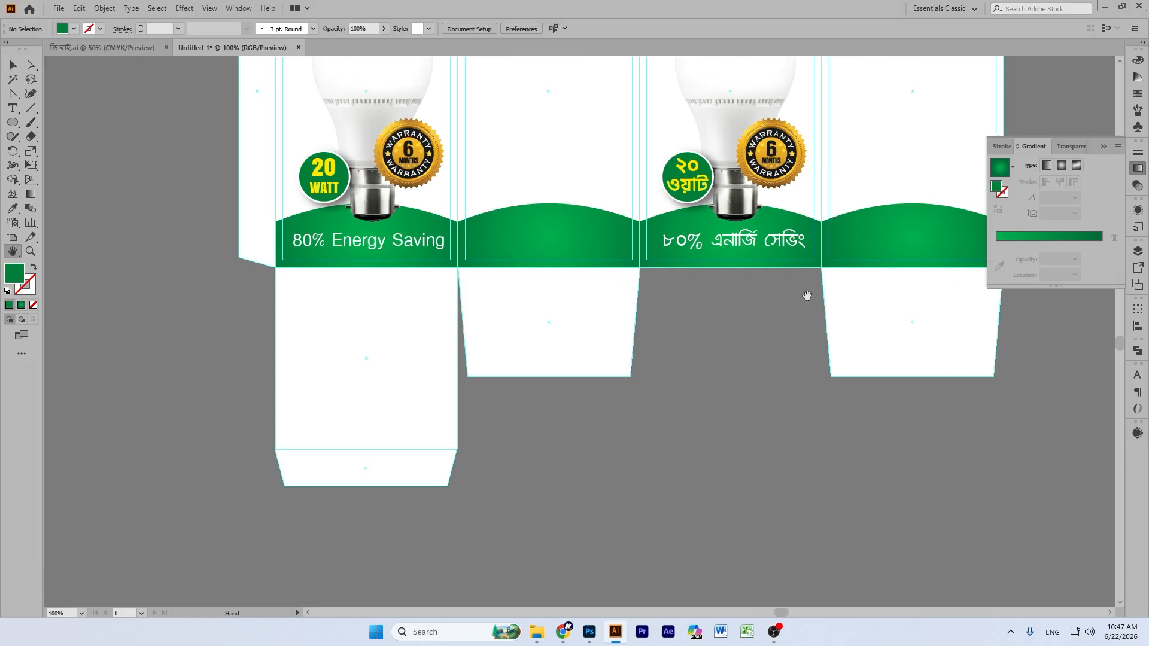
scroll(769, 318, "up", 3)
key("ctrl+minus")
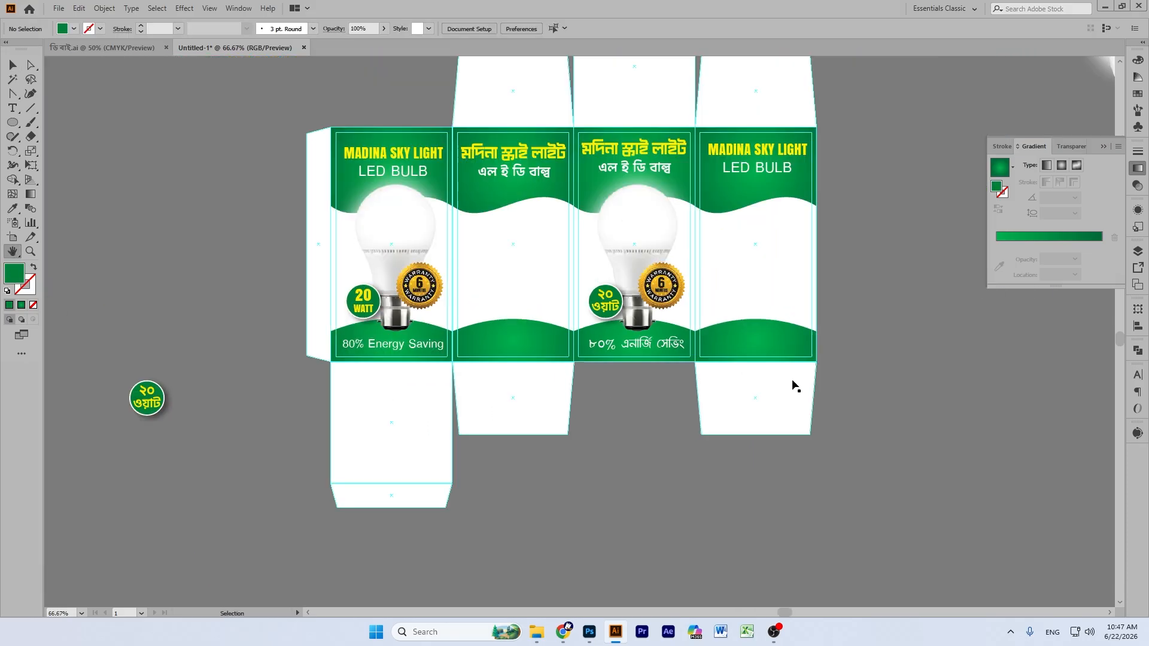
key("ctrl+minus")
left_click_drag(575, 364, 884, 329)
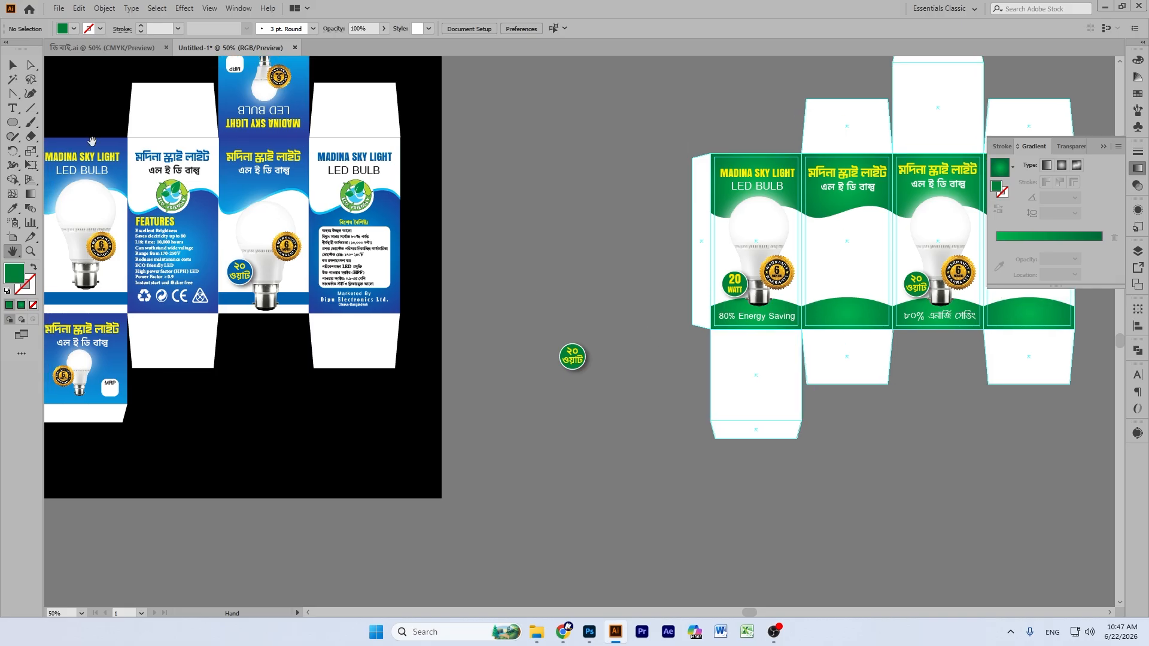
left_click(13, 65)
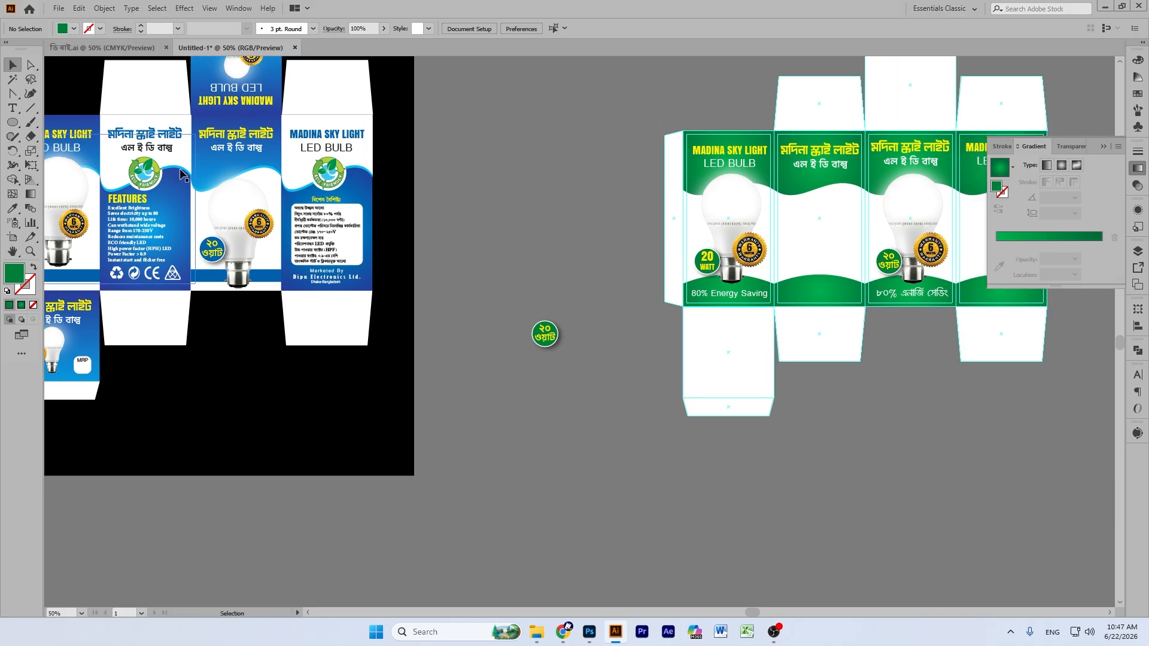
scroll(581, 207, "up", 8)
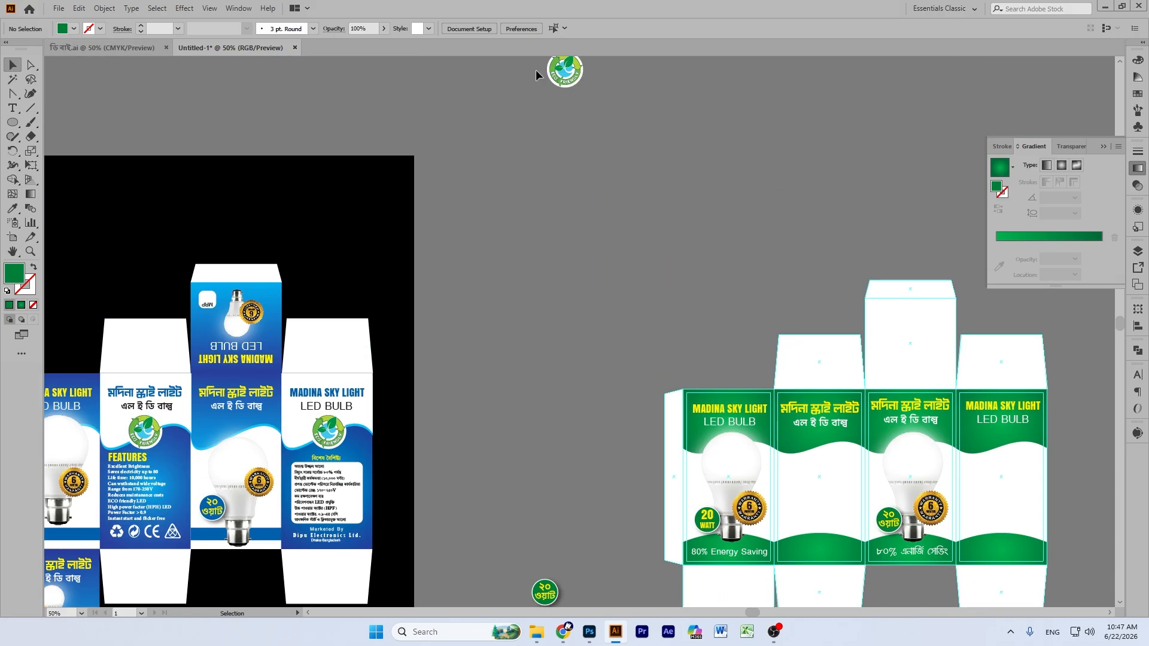
left_click_drag(563, 77, 828, 455)
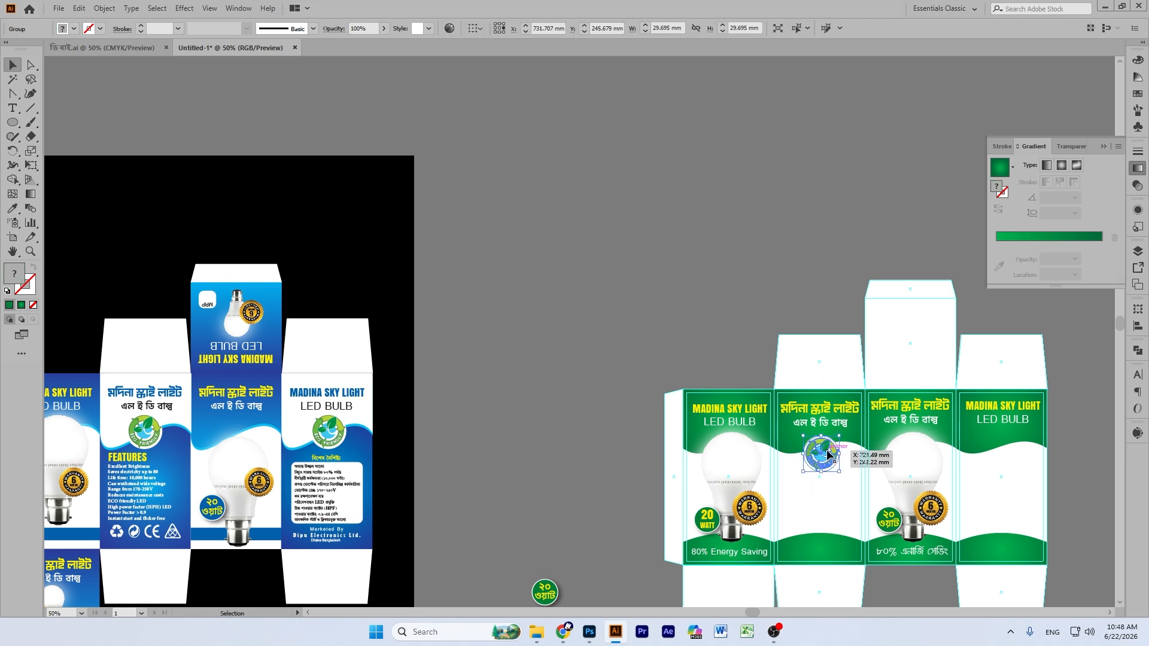
Step: Nudge the Eco Friendly logo slightly upward, closer to the second panel's Bengali subtitle
key("ctrl+equal")
key("ctrl+equal")
key("ctrl+equal")
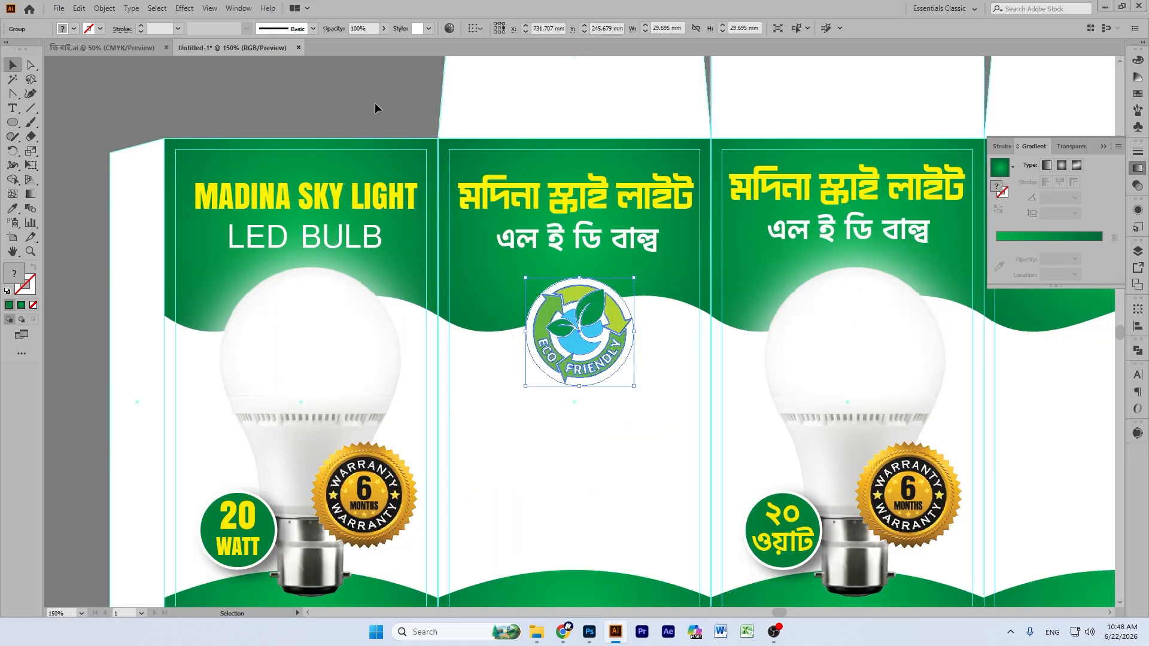
left_click(375, 107)
scroll(375, 108, "down", 3)
left_click_drag(590, 272, 592, 260)
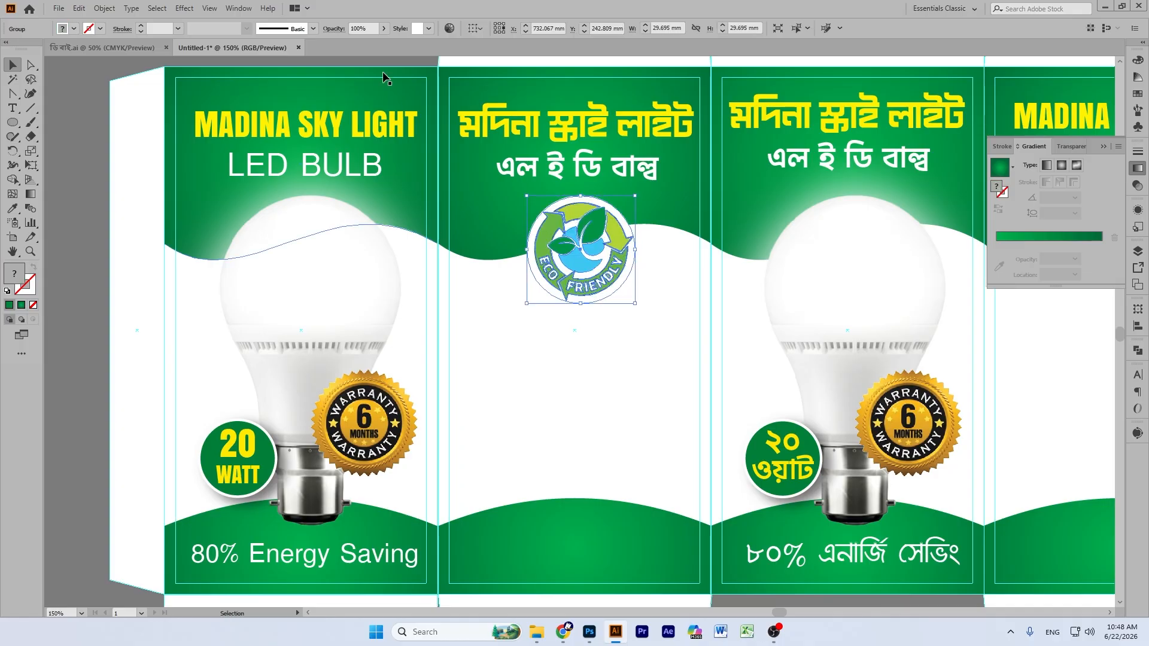
left_click(83, 195)
Step: Copy the FEATURES heading, feature list and certification icons from the reference's second panel onto the green dieline's second panel
left_click(12, 251)
left_click_drag(269, 329, 726, 431)
left_click(12, 64)
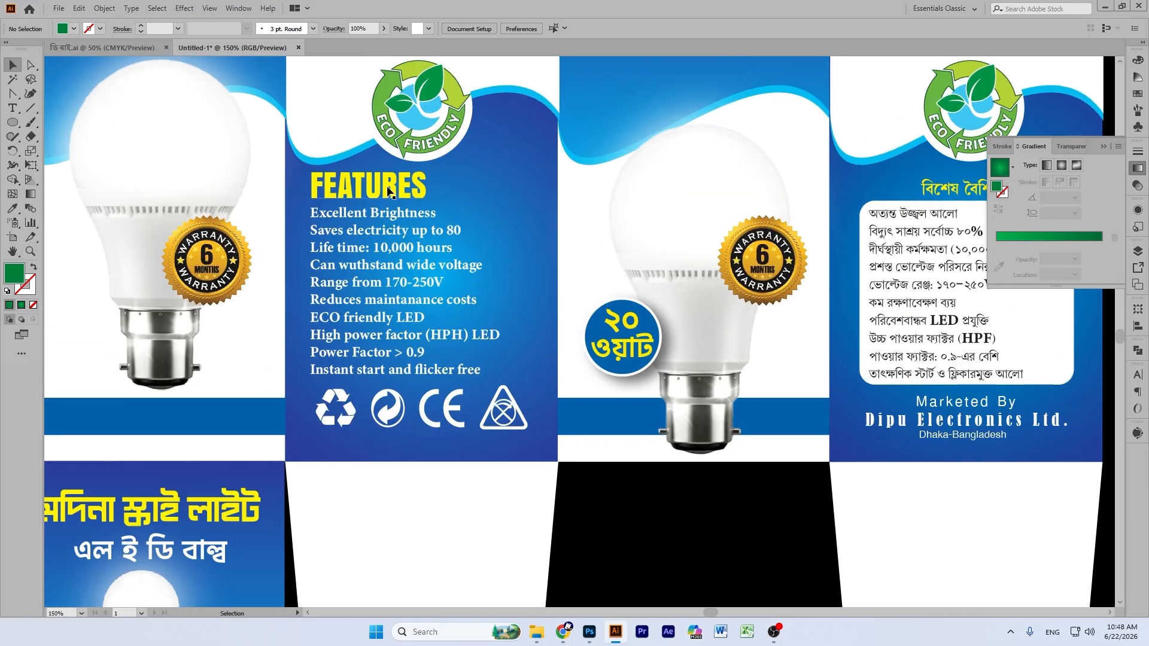
left_click(388, 193)
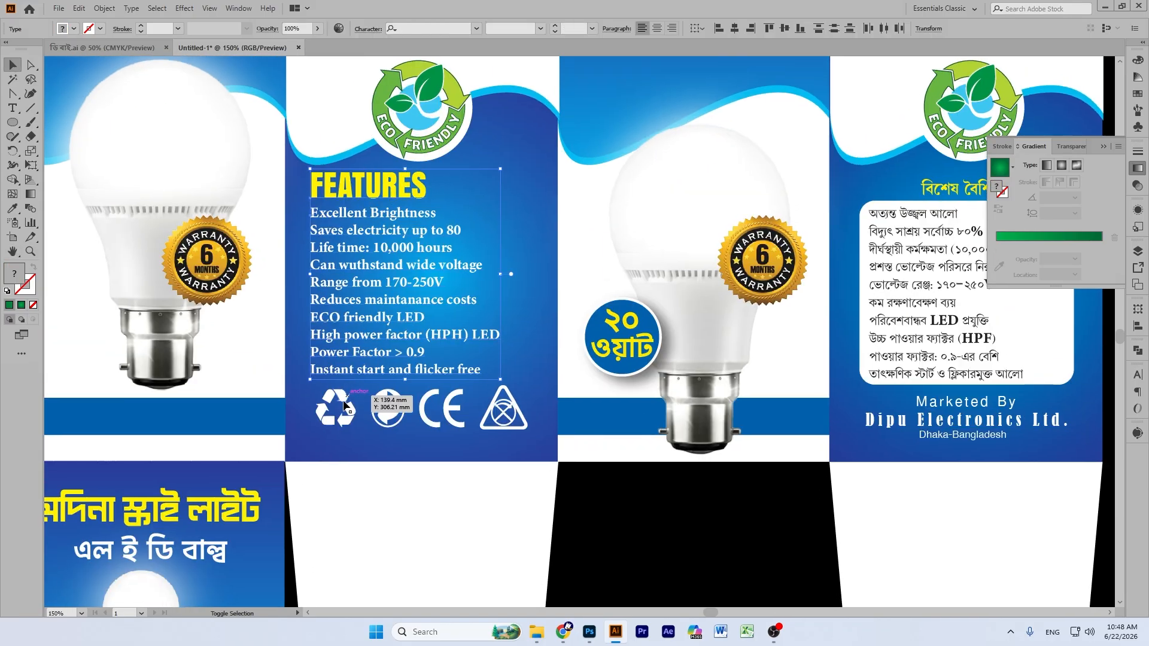
left_click(388, 409, "shift")
scroll(419, 289, "down", 3)
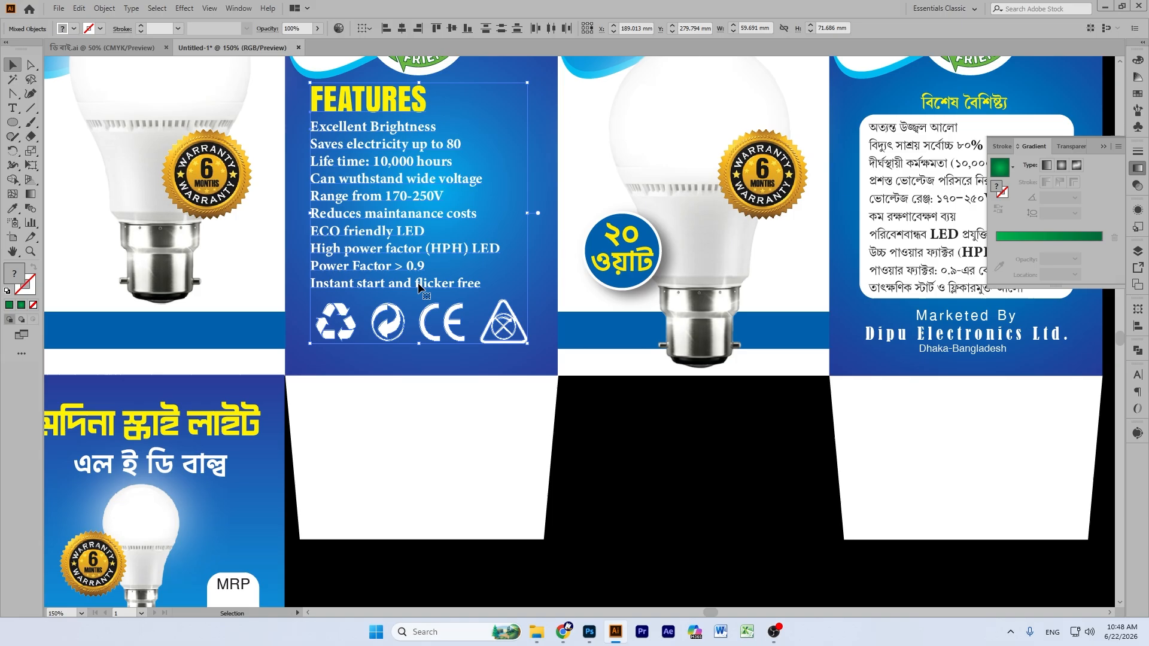
key("ctrl+minus")
key("ctrl+minus")
key("ctrl+minus")
key("ctrl+minus")
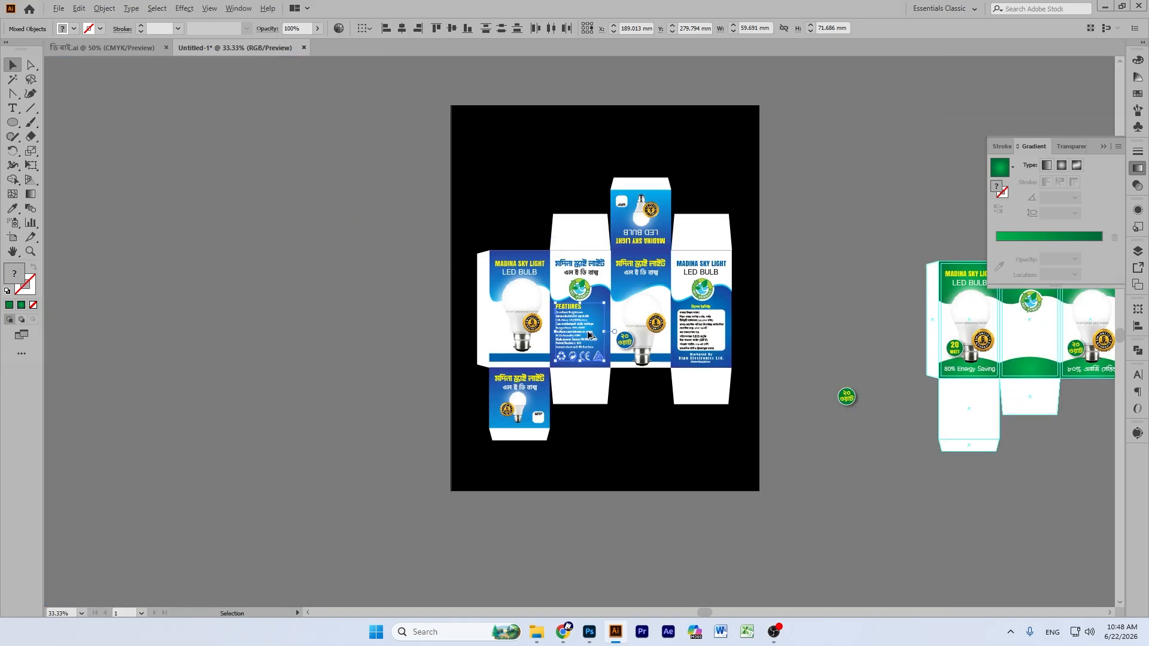
left_click_drag(588, 335, 1027, 342)
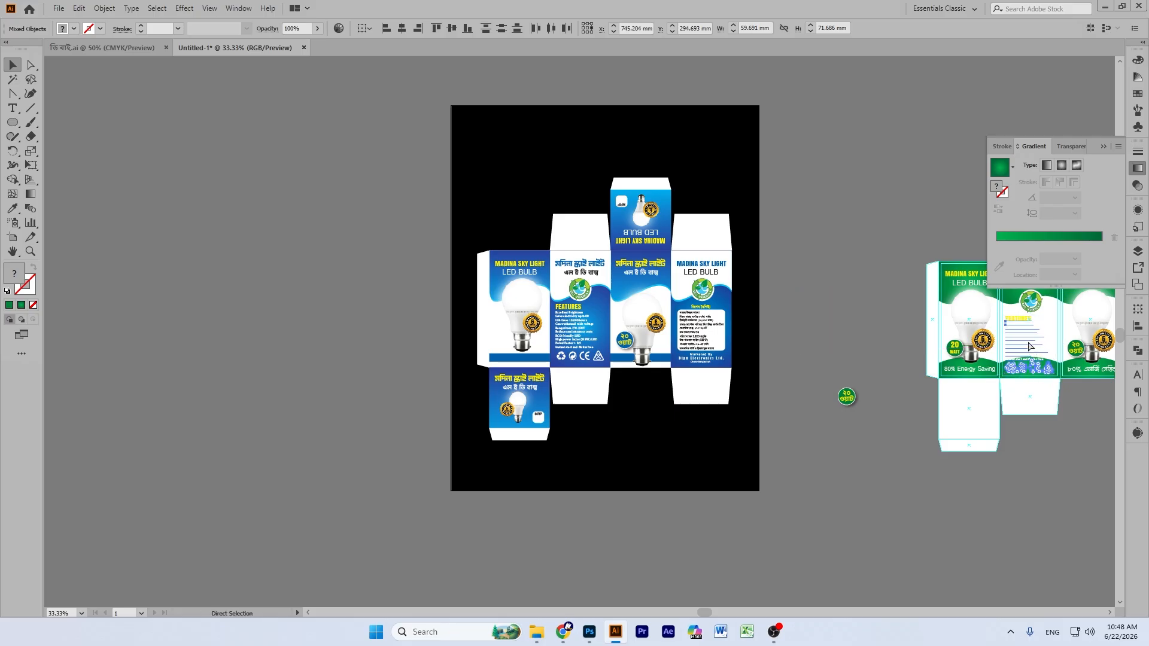
Step: Colour the second panel's feature list dark green with C 100, M 37, Y 100, K 1.18
key("ctrl+1")
key("p")
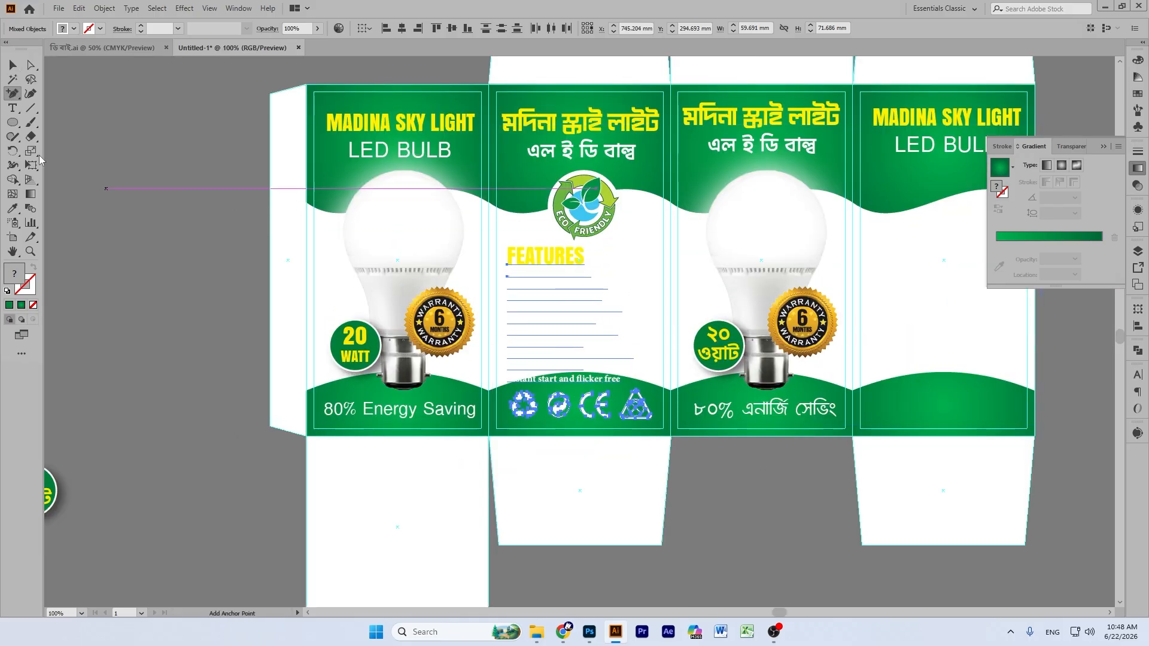
key("v")
left_click(72, 103)
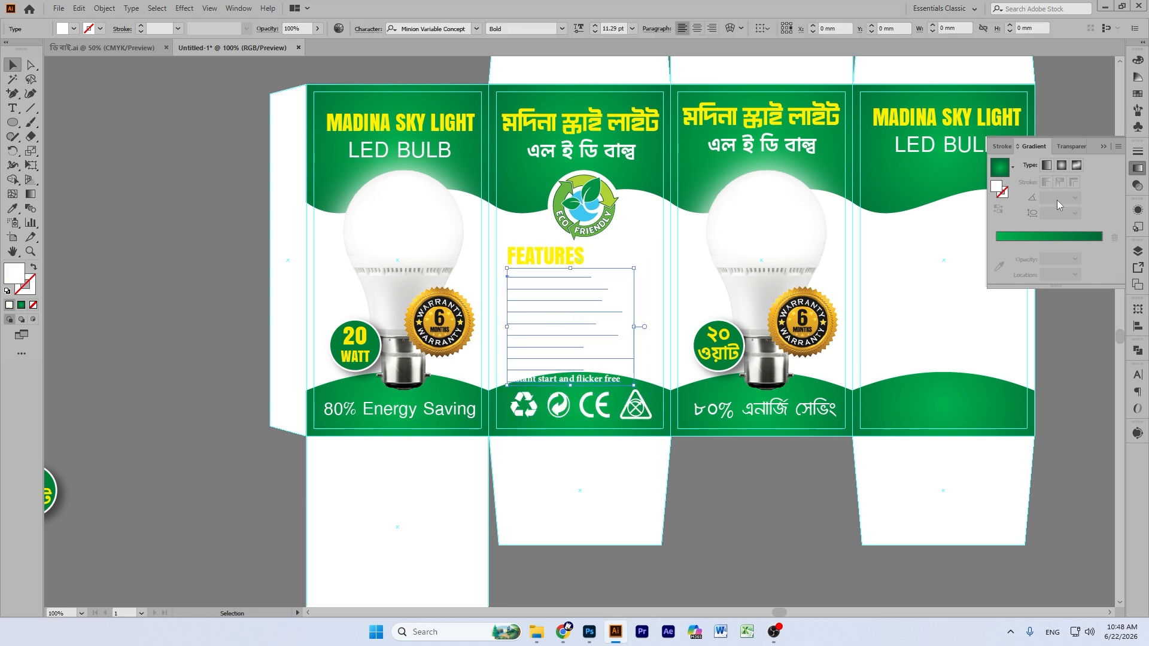
left_click(1138, 60)
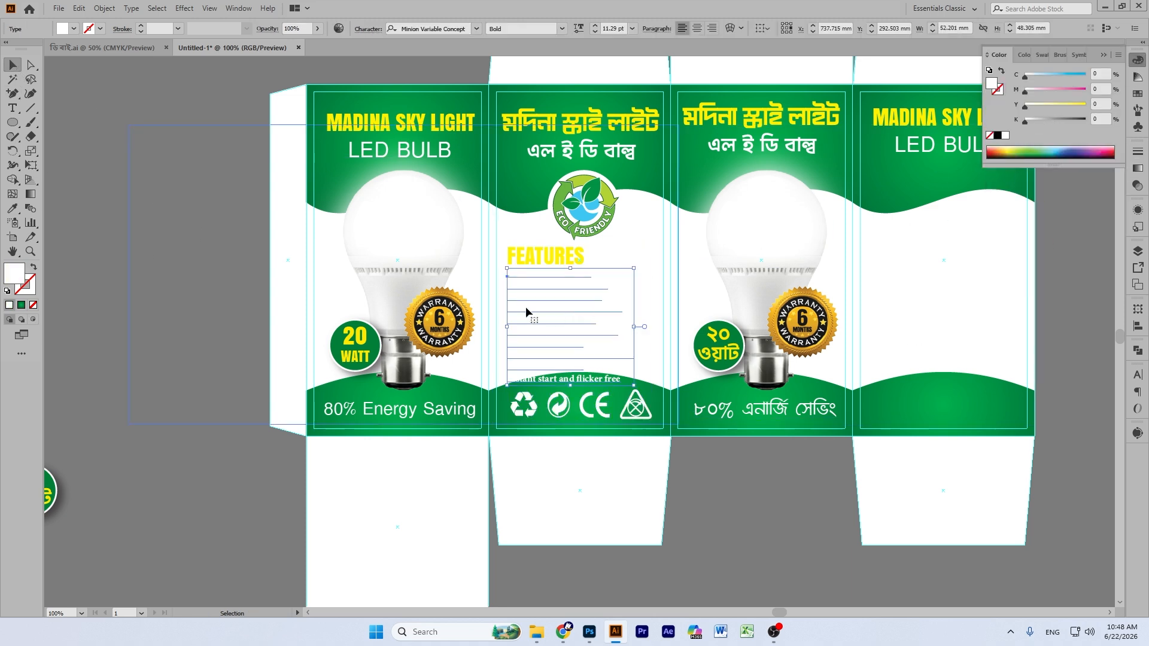
left_click(1032, 149)
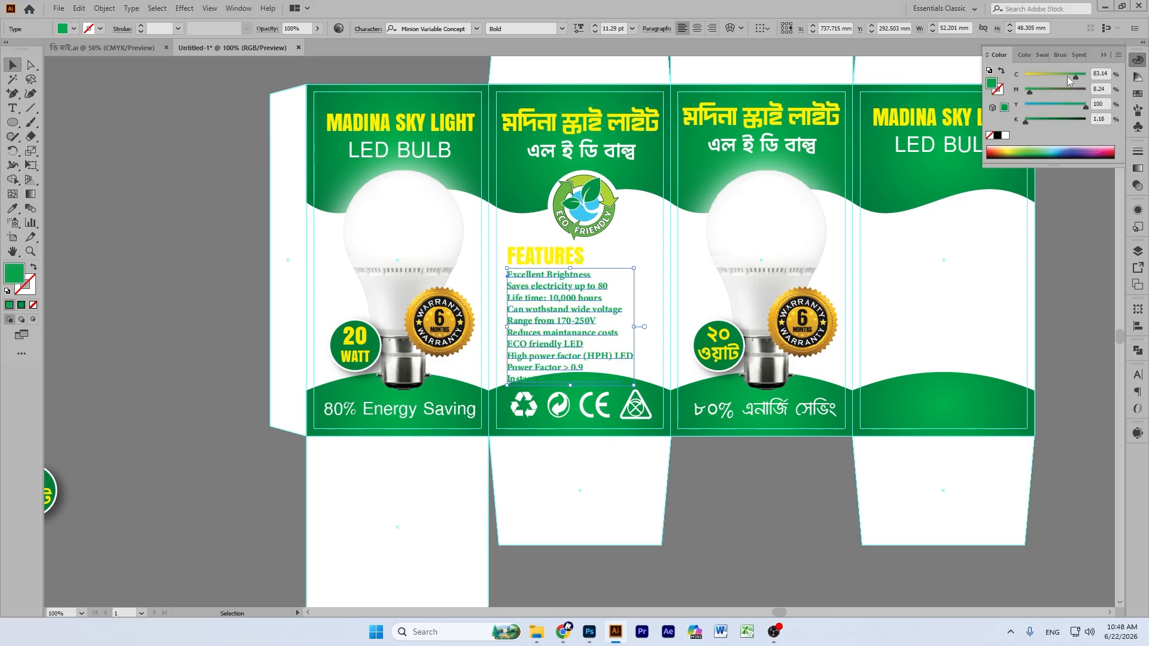
left_click_drag(1042, 91, 1047, 92)
left_click(201, 103)
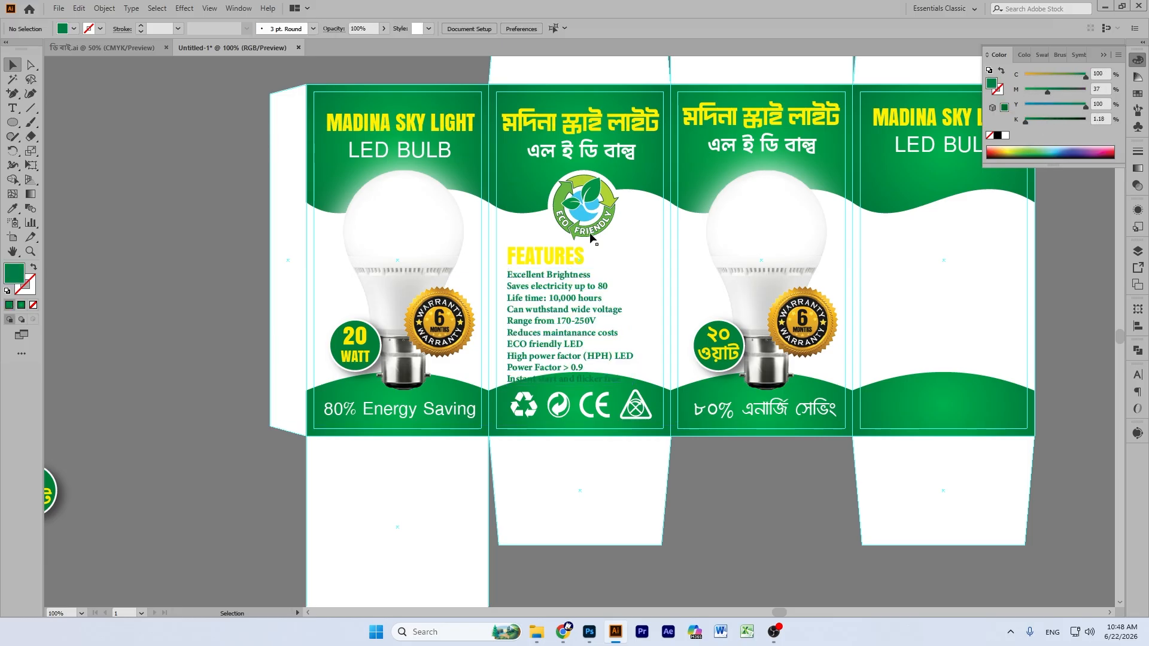
Step: Shrink the Eco Friendly logo to about 25.6 mm and shift it slightly up below the Bengali subtitle
scroll(587, 220, "up", 2)
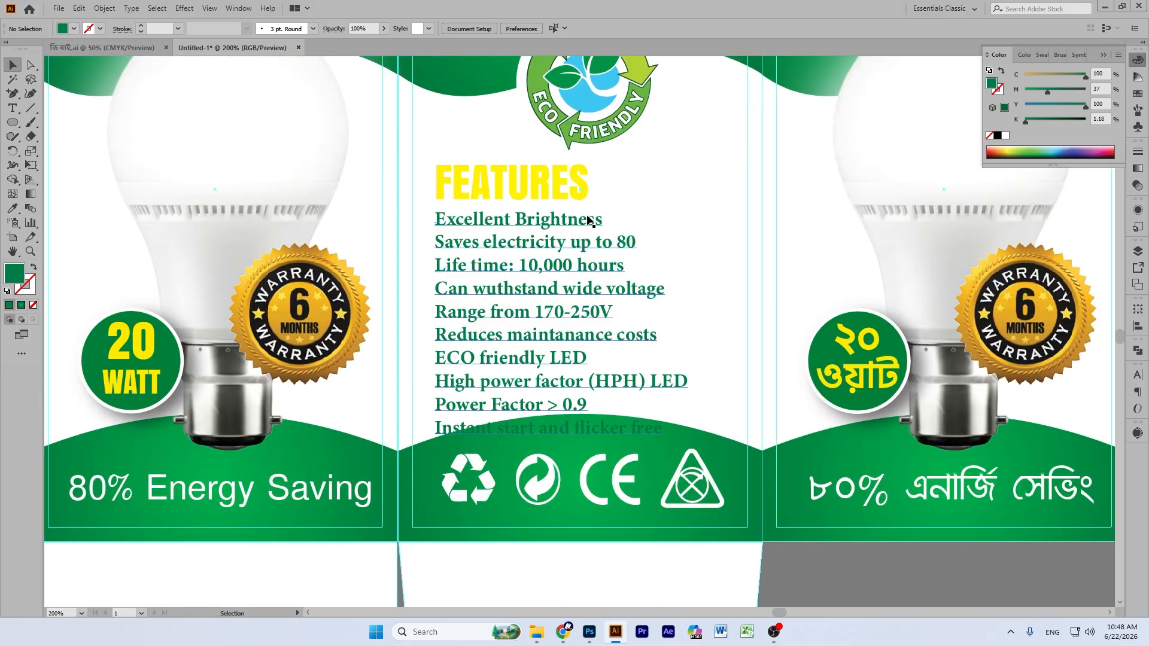
scroll(597, 222, "up", 3)
left_click(598, 218)
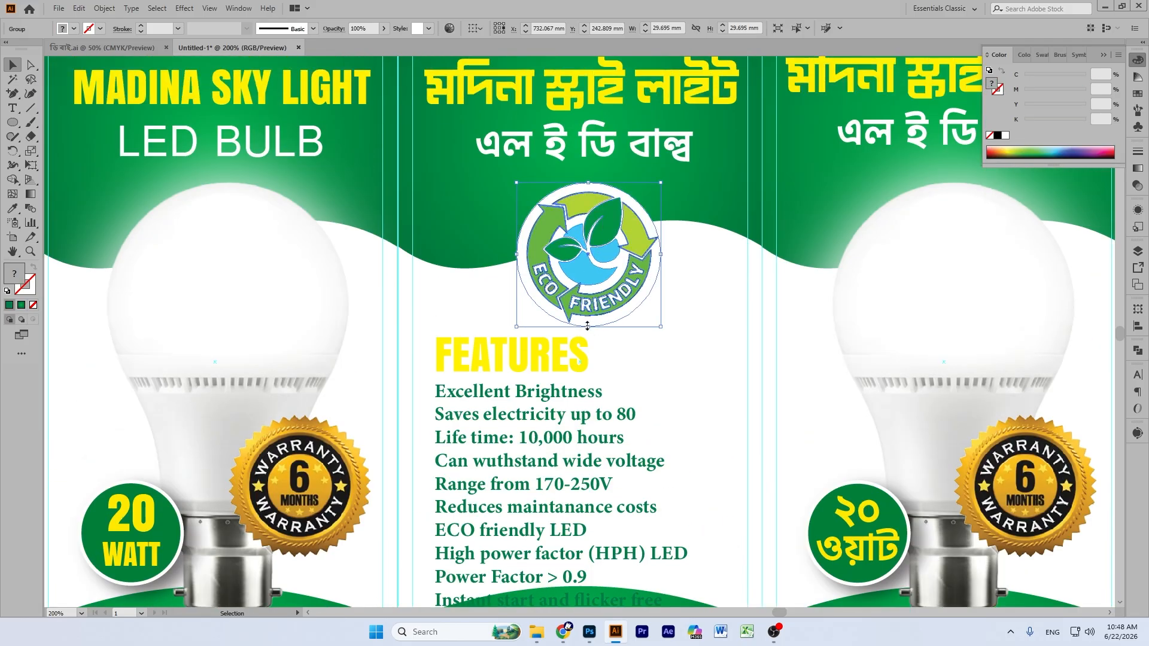
left_click_drag(587, 327, 588, 300)
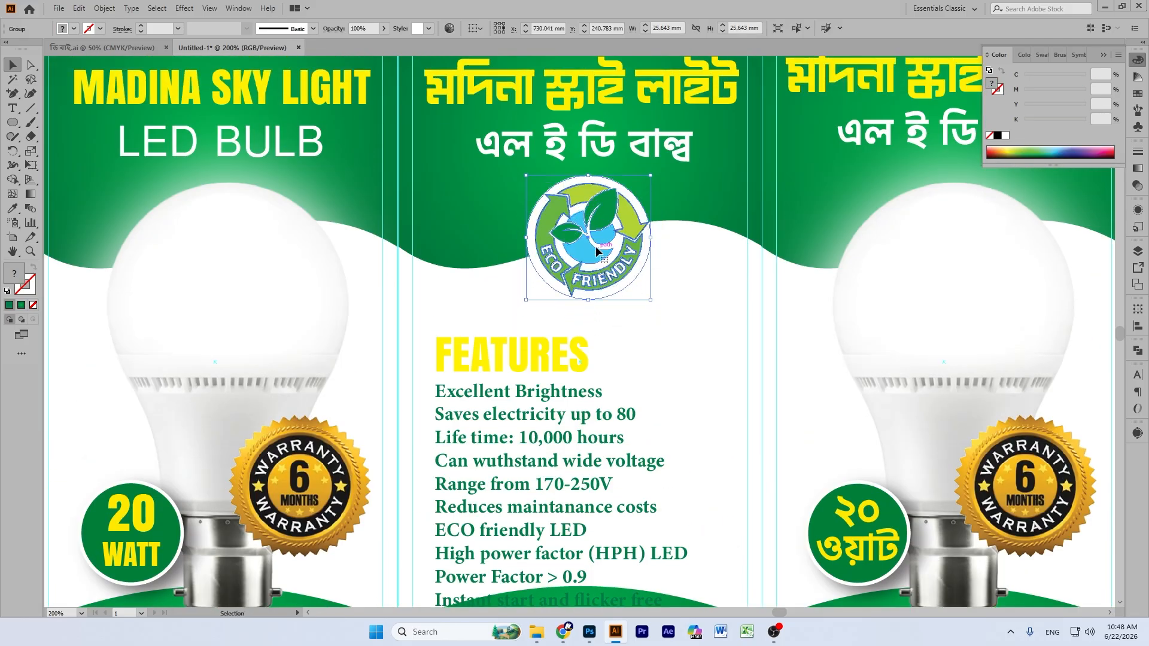
Step: Move the FEATURES heading up beneath the Eco Friendly logo and colour it red with C 0, M 100, Y 94.1, K 0
scroll(599, 347, "down", 2)
left_click(539, 305)
left_click_drag(539, 305, 528, 273)
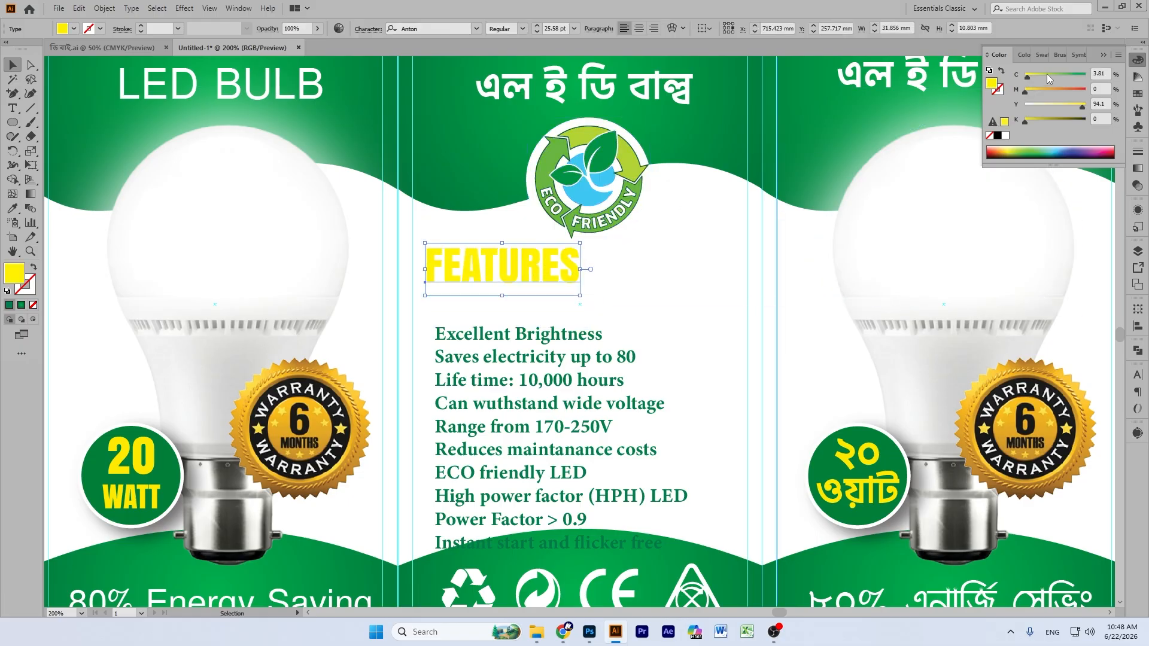
mouse_move(1047, 75)
left_mouse_down()
mouse_move(1065, 75)
mouse_move(1050, 77)
left_mouse_up()
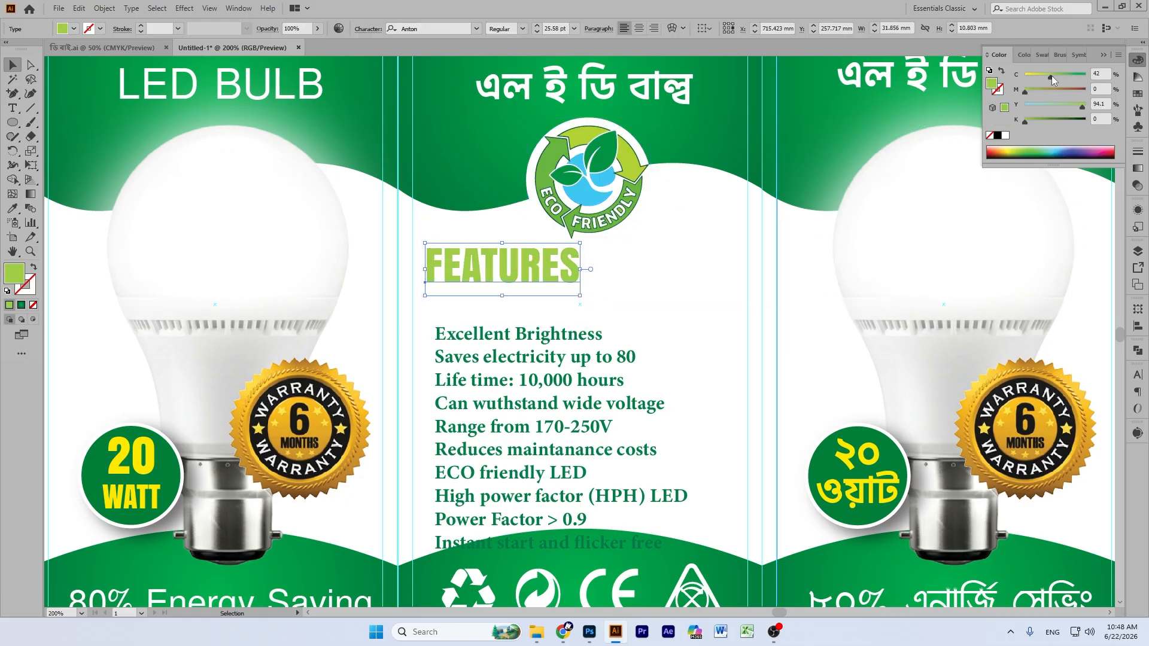
left_click_drag(1050, 90, 1026, 76)
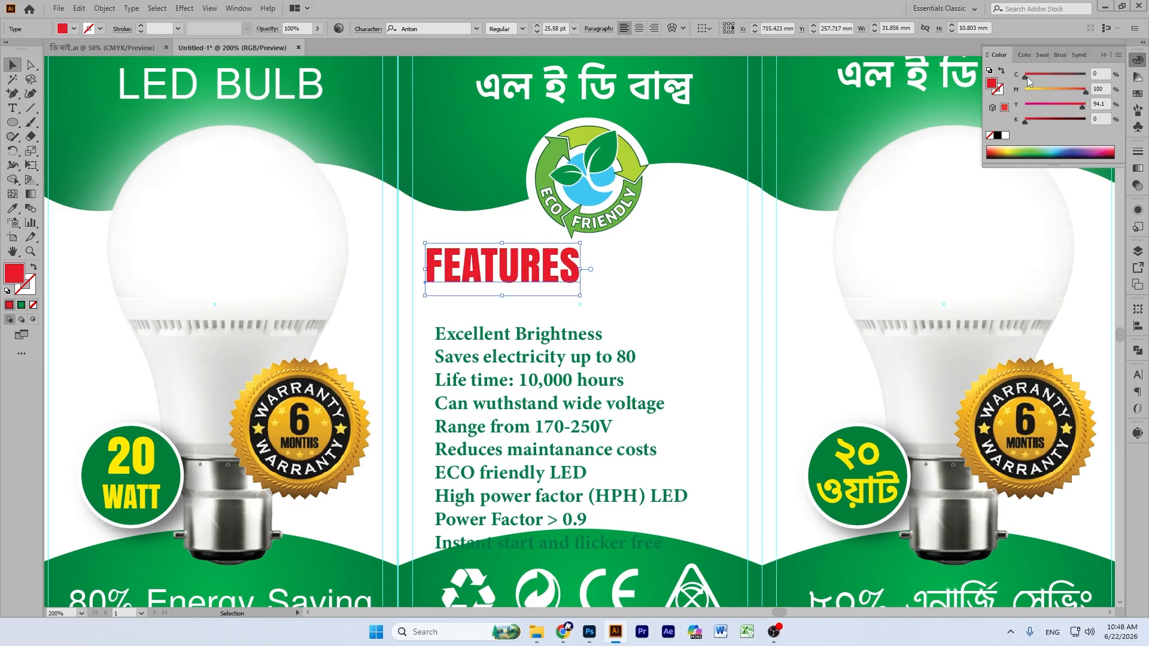
Step: Move the feature list up directly under the FEATURES heading and recolour the heading golden brown with C 27, M 49, Y 92.18, K 0.05
scroll(561, 227, "down", 2)
left_click_drag(515, 368, 507, 345)
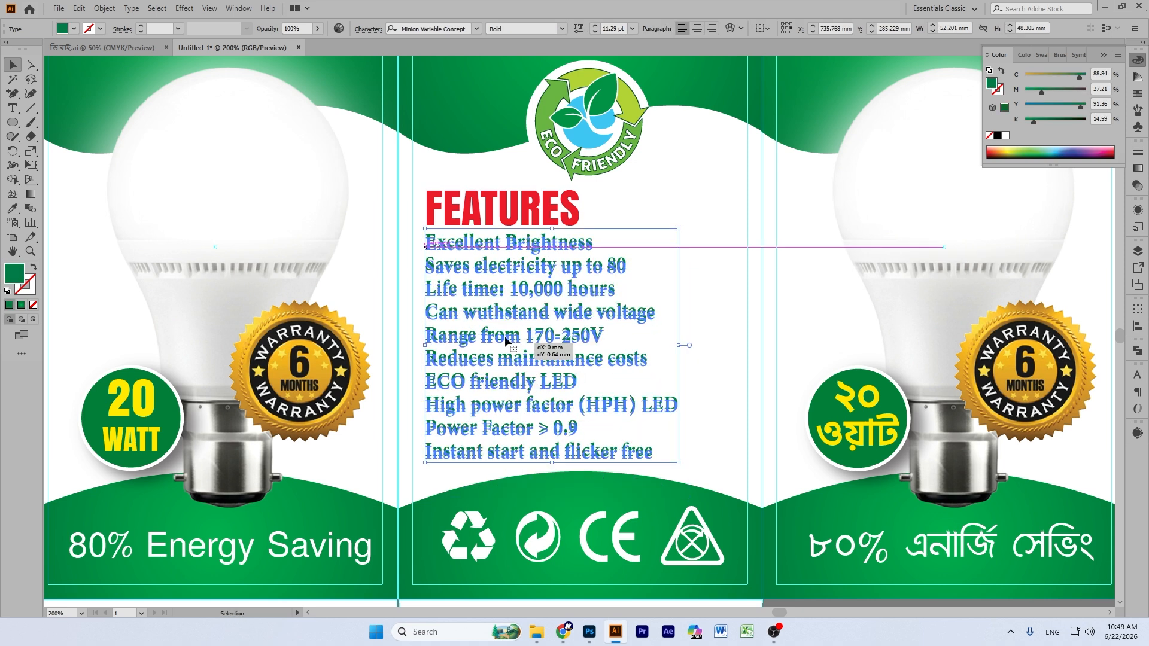
left_click(503, 207)
left_click_drag(1069, 85, 1061, 91)
left_click(1057, 75)
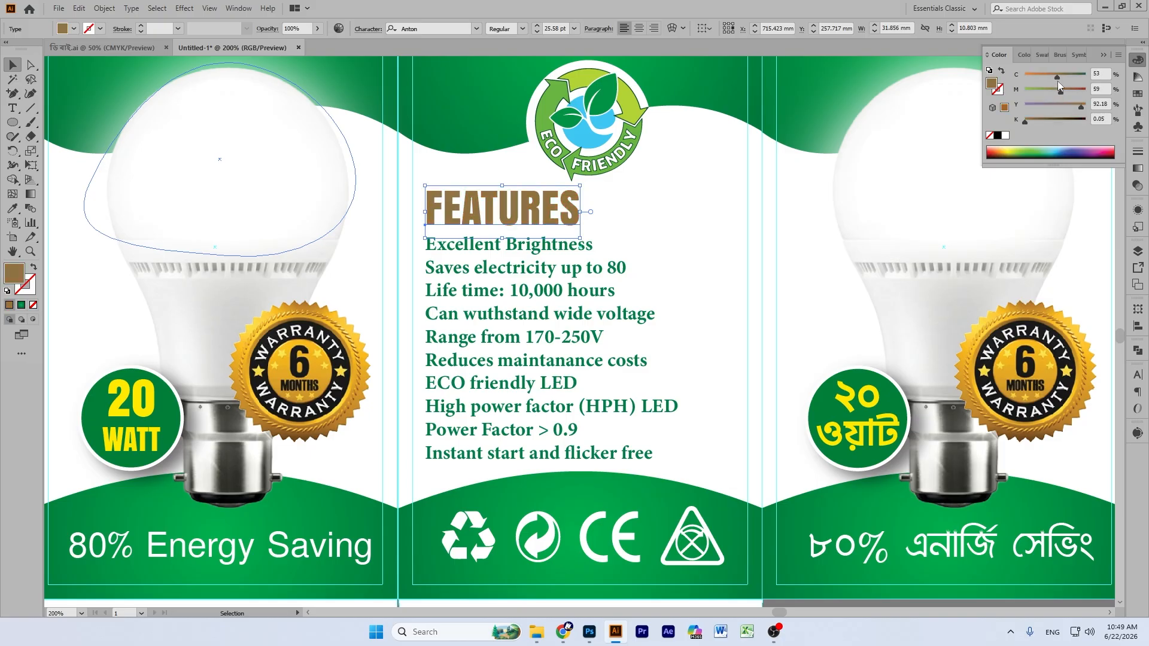
left_click(1042, 74)
left_click_drag(1065, 93, 1047, 93)
left_click(1054, 91)
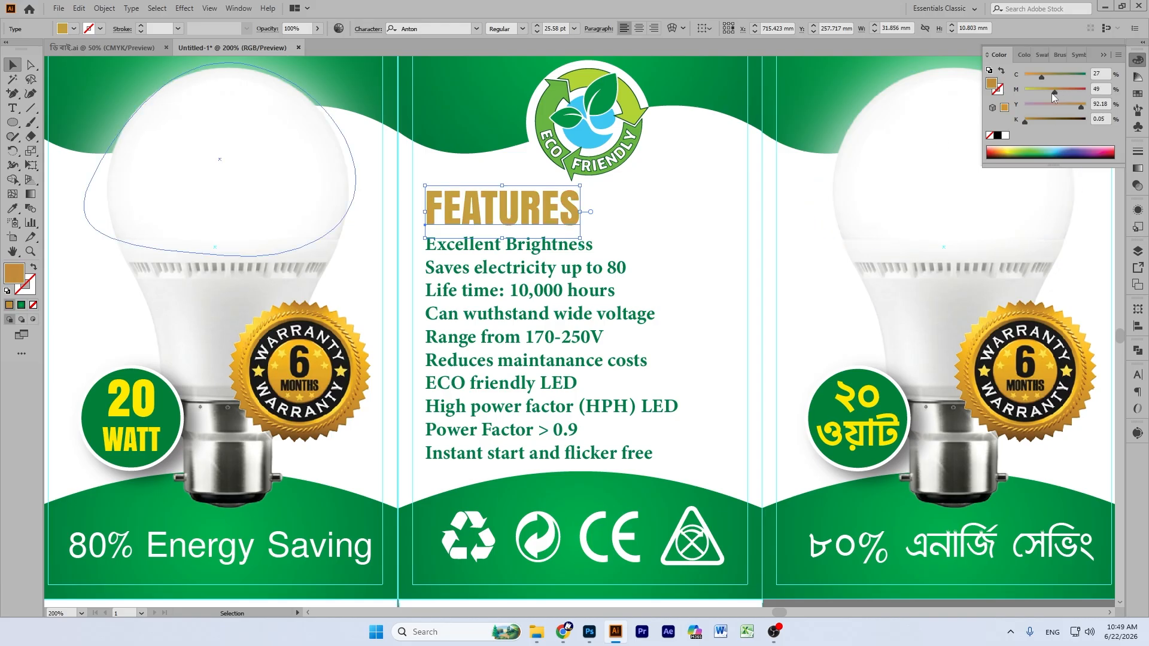
Step: Nudge the row of white certification icons slightly left and up on the second panel's green arch
scroll(635, 202, "down", 1)
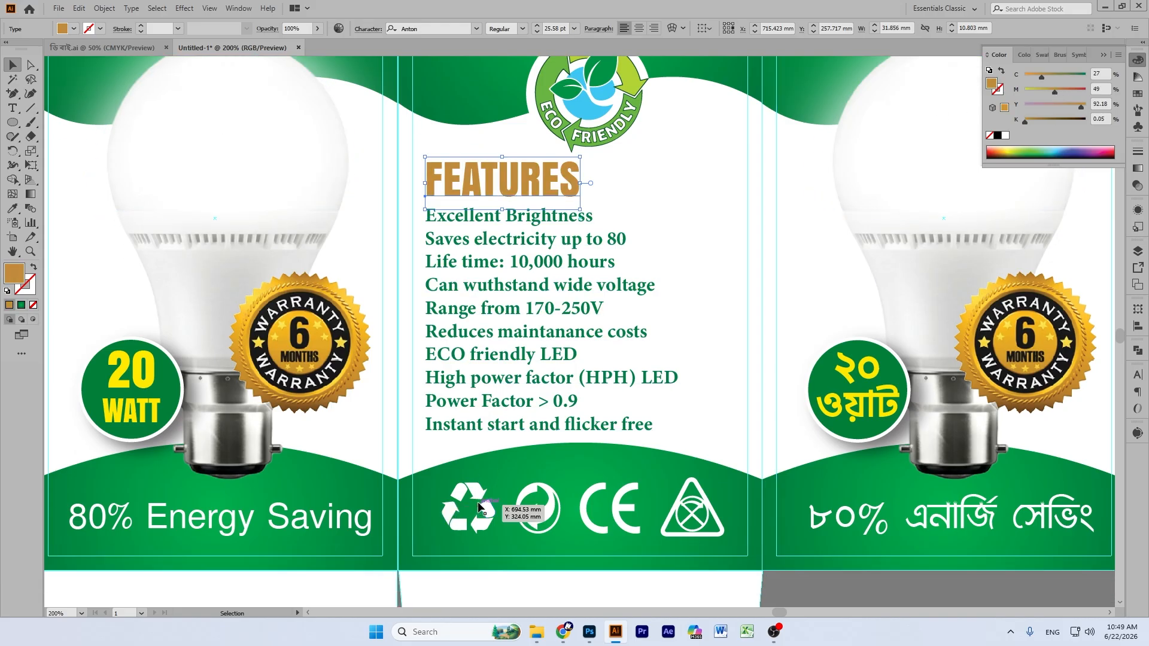
left_click(495, 492)
left_click_drag(624, 513, 622, 510)
scroll(738, 479, "down", 3)
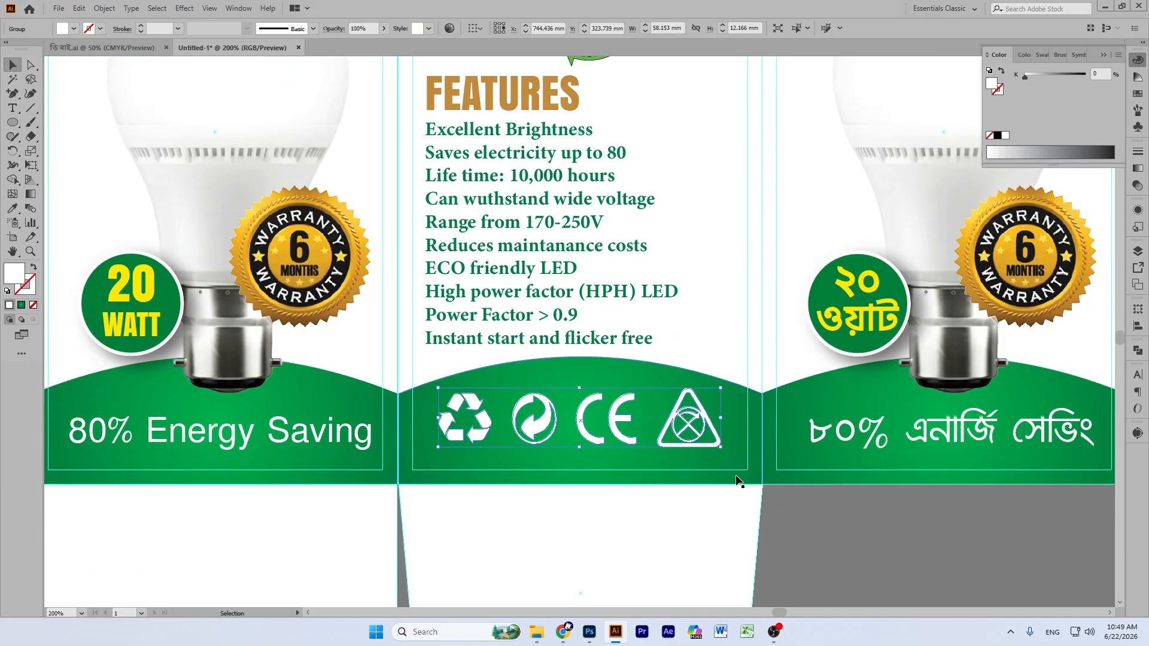
Step: Delete the leftover Bengali 20-watt badge lying outside the green dieline
left_click(869, 545)
key("ctrl+minus")
key("ctrl+minus")
key("ctrl+minus")
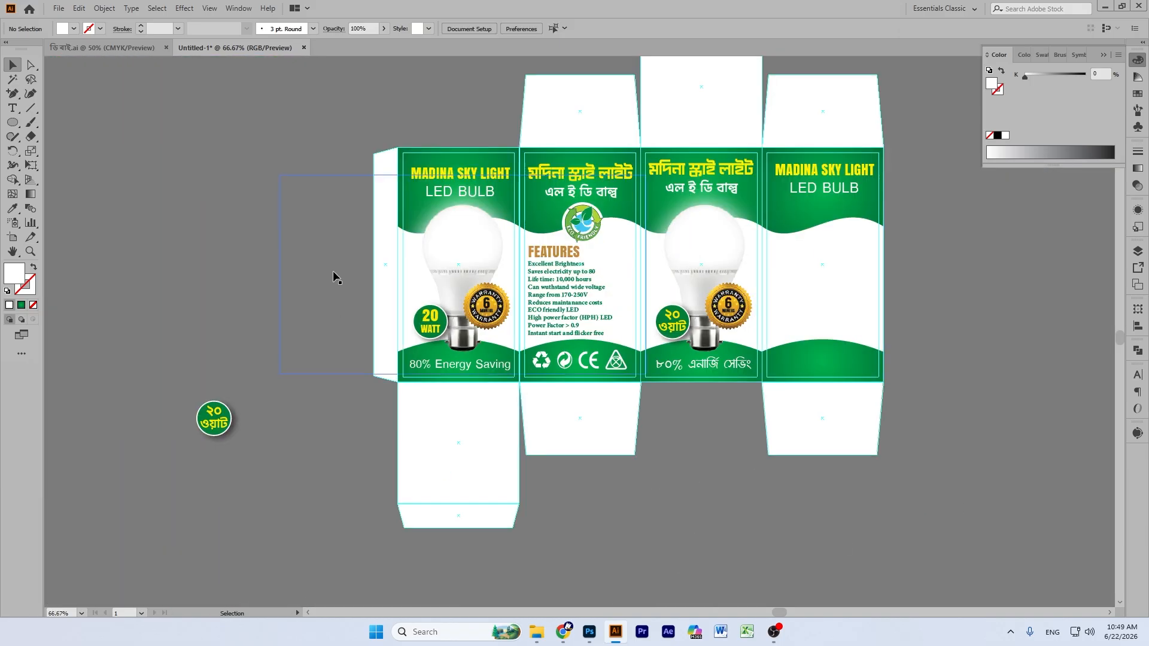
left_click_drag(145, 420, 223, 480)
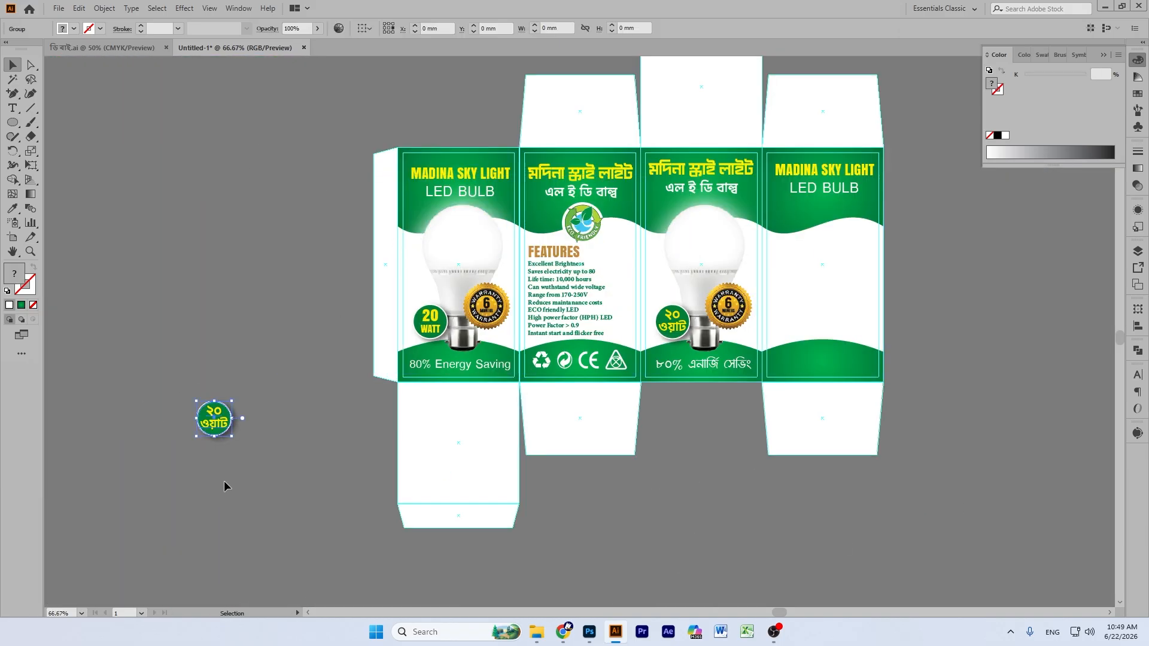
key("Delete")
Step: Duplicate the second panel's Eco Friendly logo onto the fourth panel below LED BULB, level with the original
left_click(12, 251)
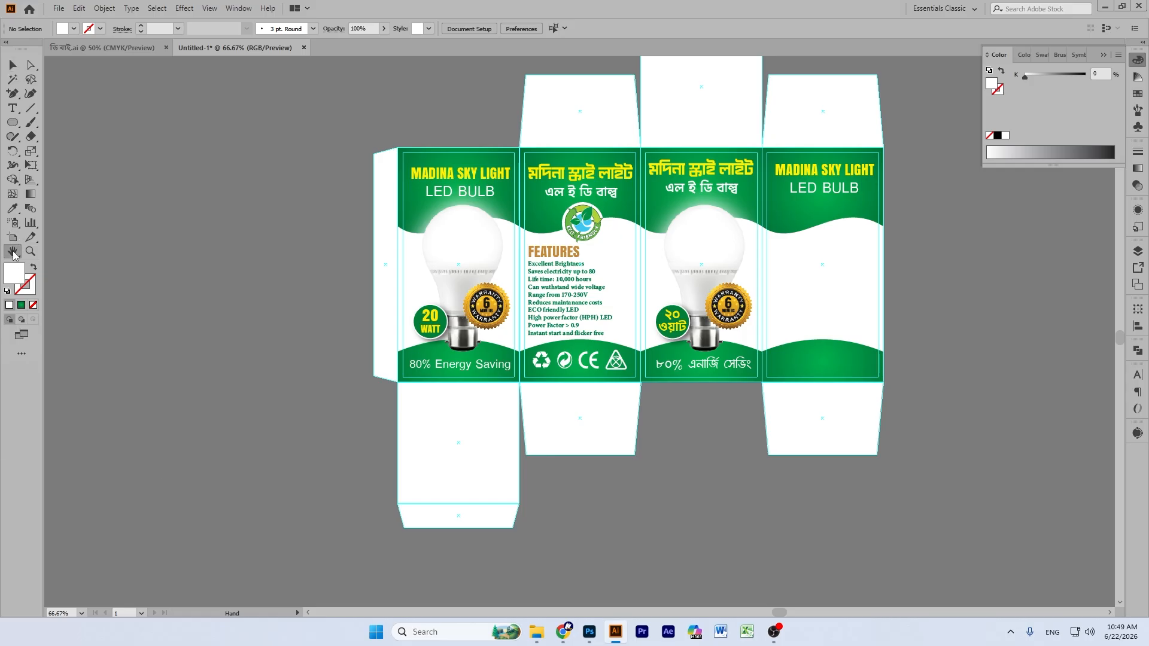
left_click_drag(245, 259, 838, 263)
left_click_drag(538, 273, 485, 279)
left_click_drag(582, 317, 543, 283)
left_click_drag(680, 323, 475, 329)
mouse_move(741, 326)
left_mouse_down()
mouse_move(502, 326)
mouse_move(575, 311)
mouse_move(357, 341)
left_mouse_up()
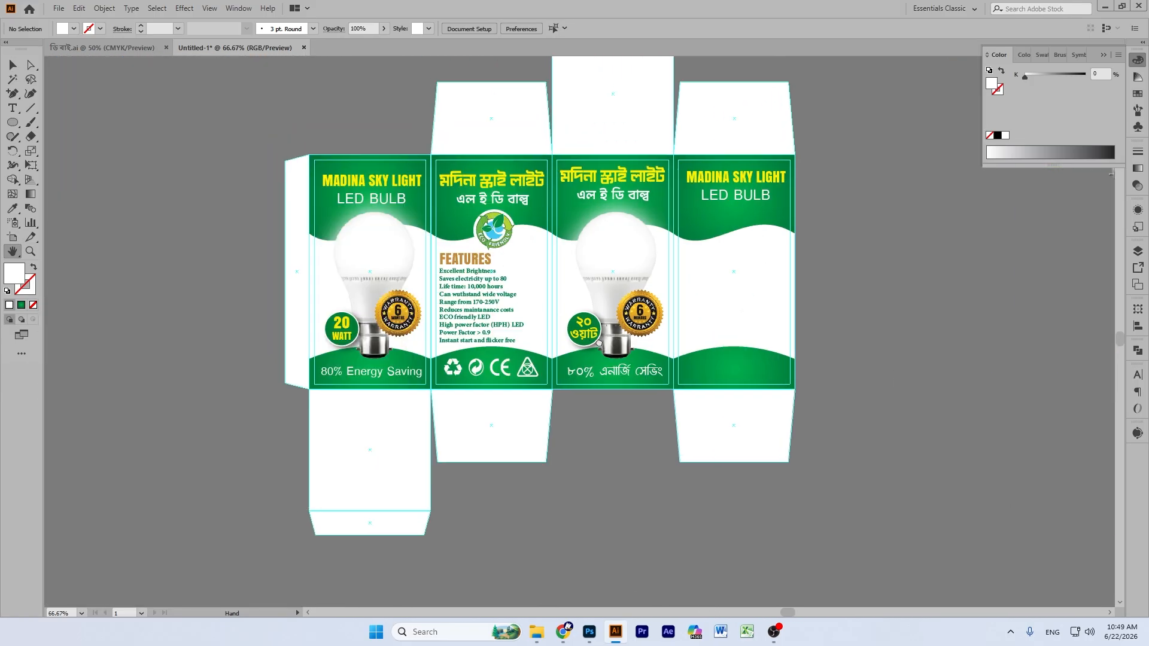
left_click(13, 65)
left_click(498, 231)
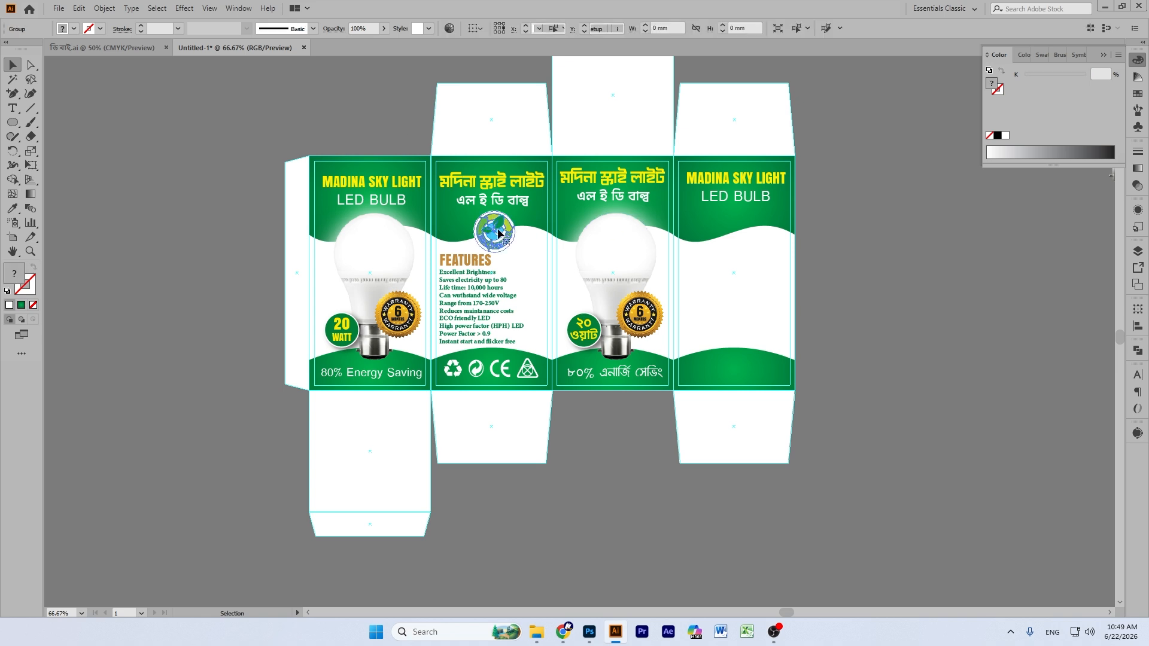
left_click_drag(498, 232, 745, 233)
left_click(493, 238, "shift")
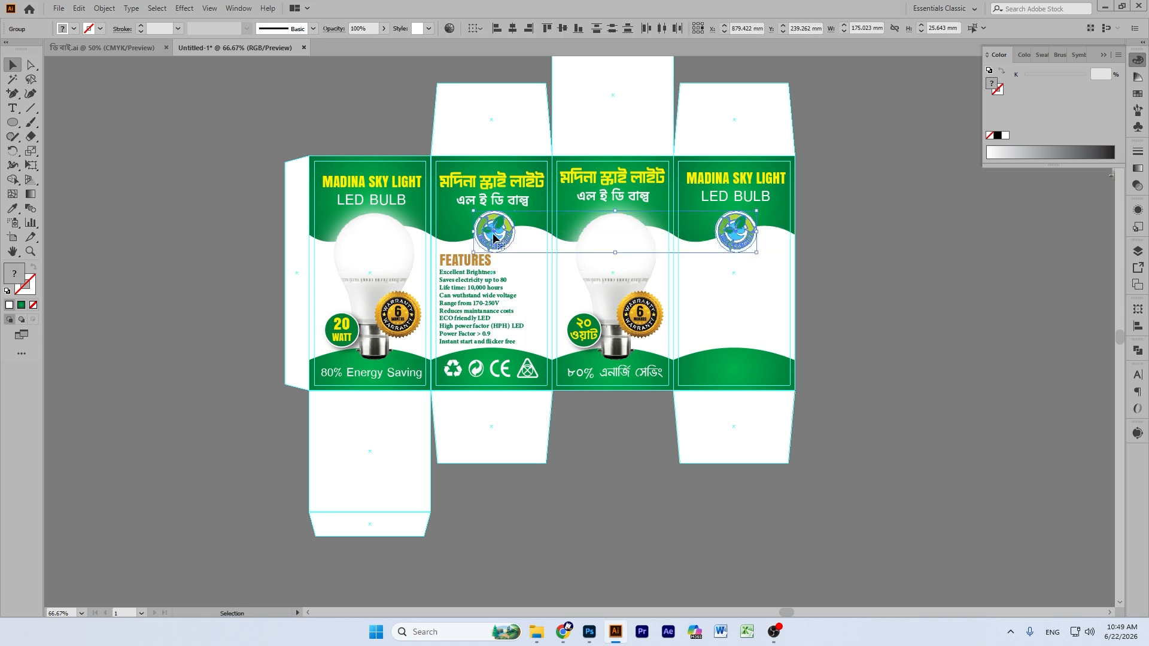
left_click(908, 221)
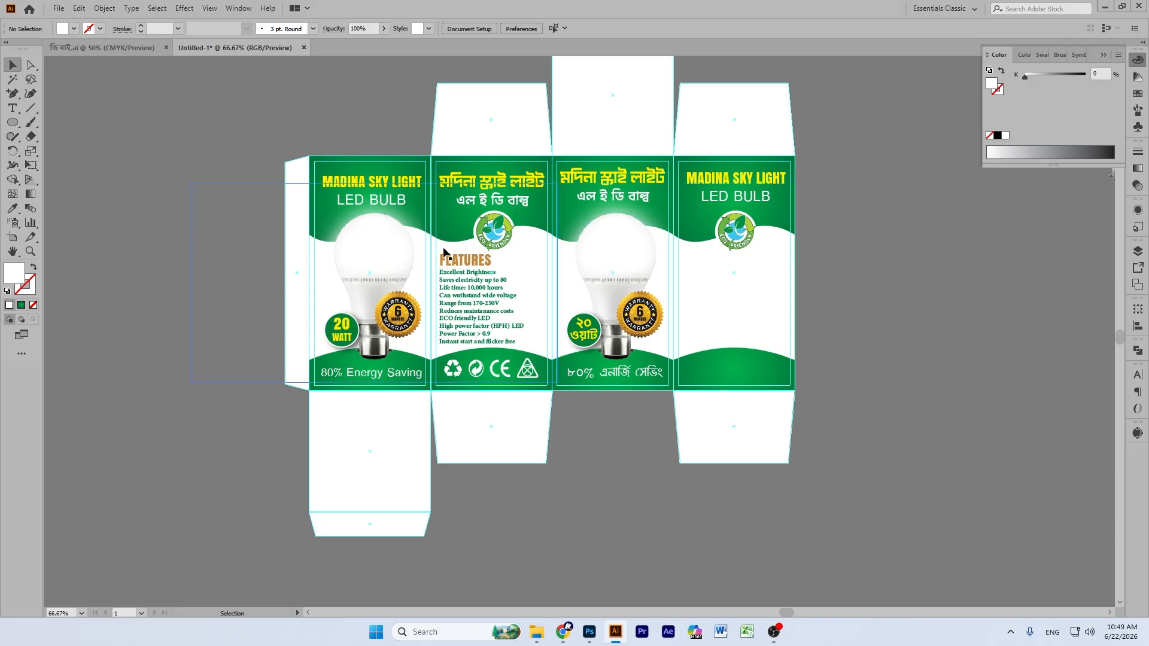
Step: Move the Bengali features heading, boxed feature list and Marketed By text from the blue reference out beside the green dieline
scroll(445, 254, "down", 4)
left_click(13, 251)
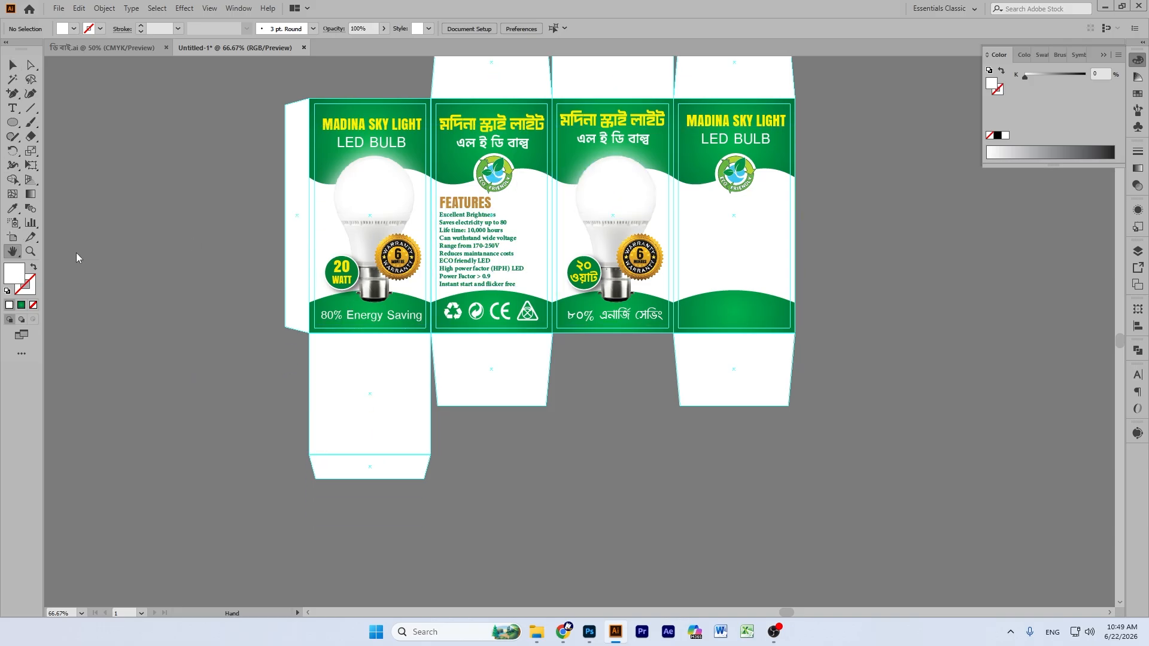
left_click_drag(90, 264, 552, 264)
scroll(313, 238, "up", 1)
left_click(12, 65)
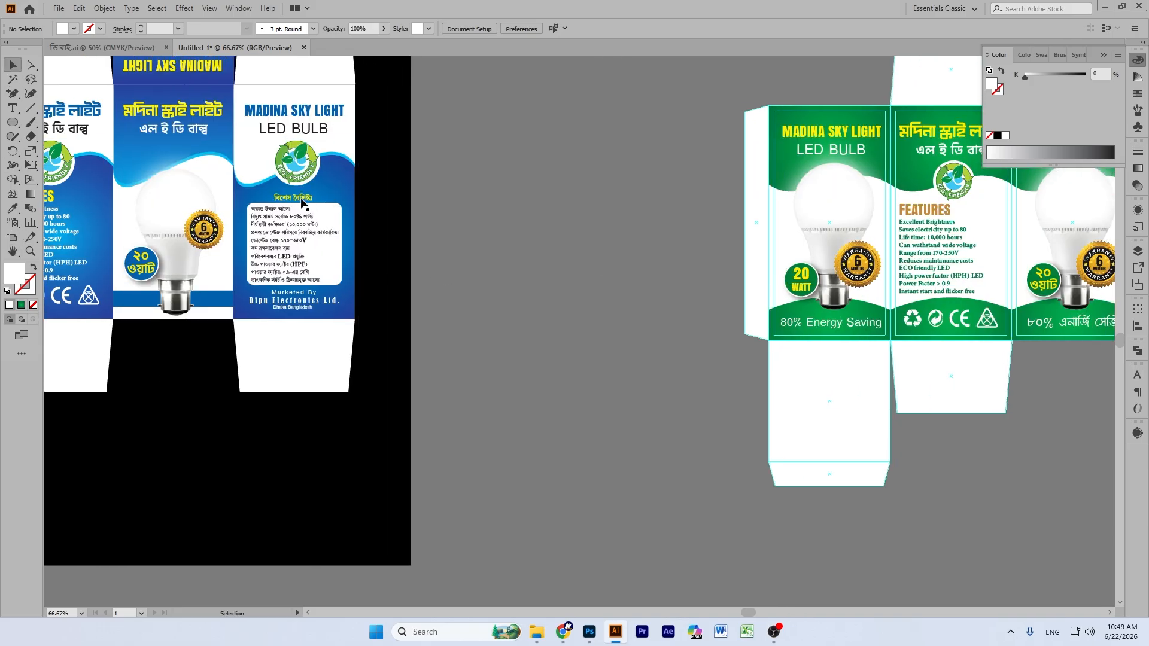
left_click(299, 198)
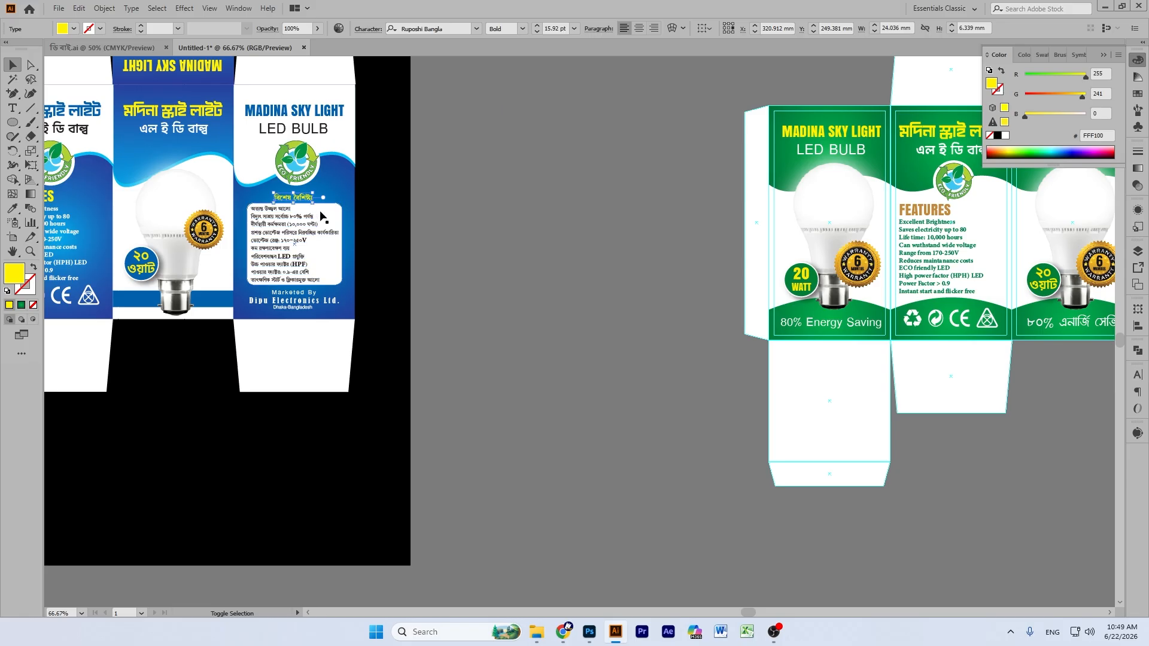
left_click(286, 231, "shift")
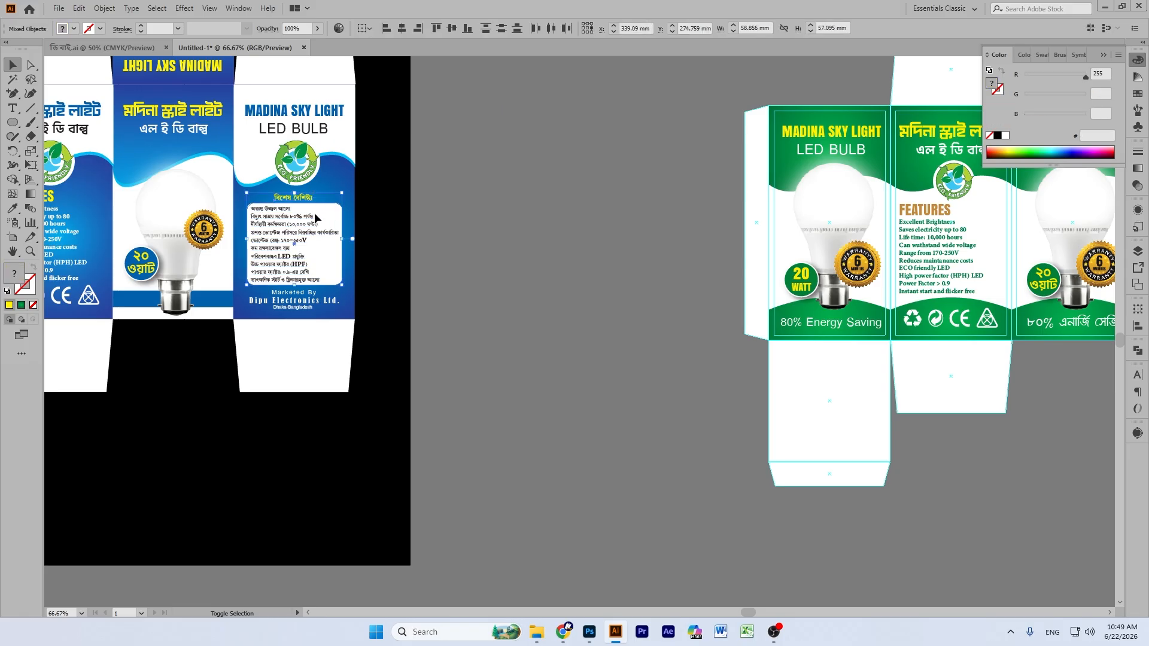
left_click(288, 293, "shift")
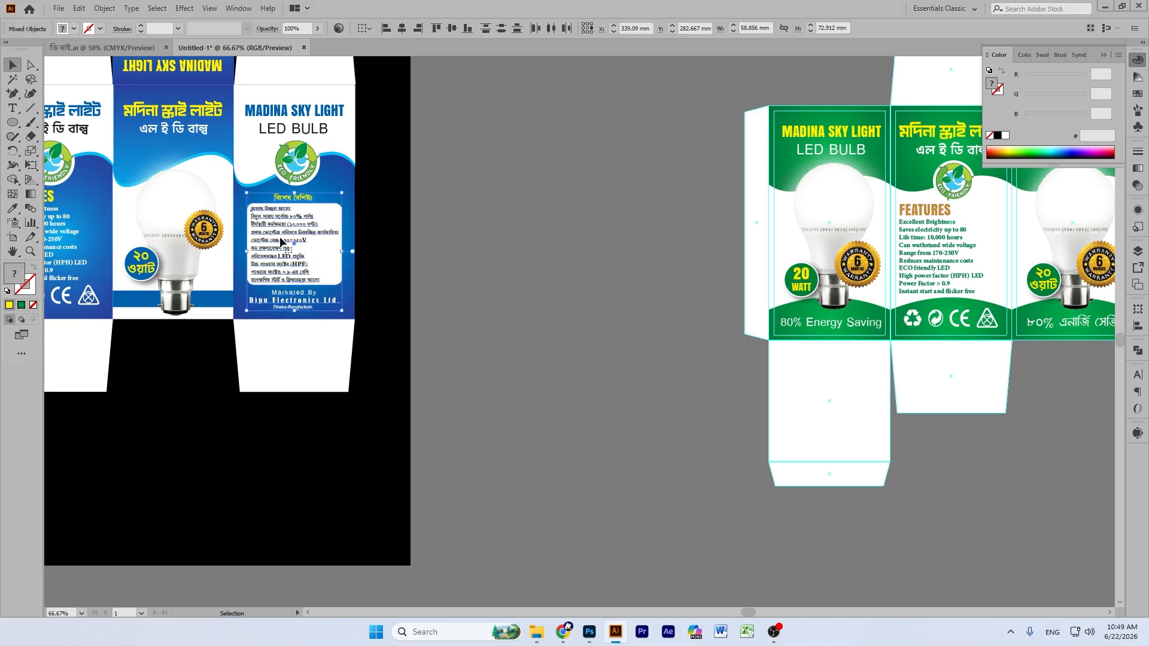
left_click_drag(285, 243, 664, 384)
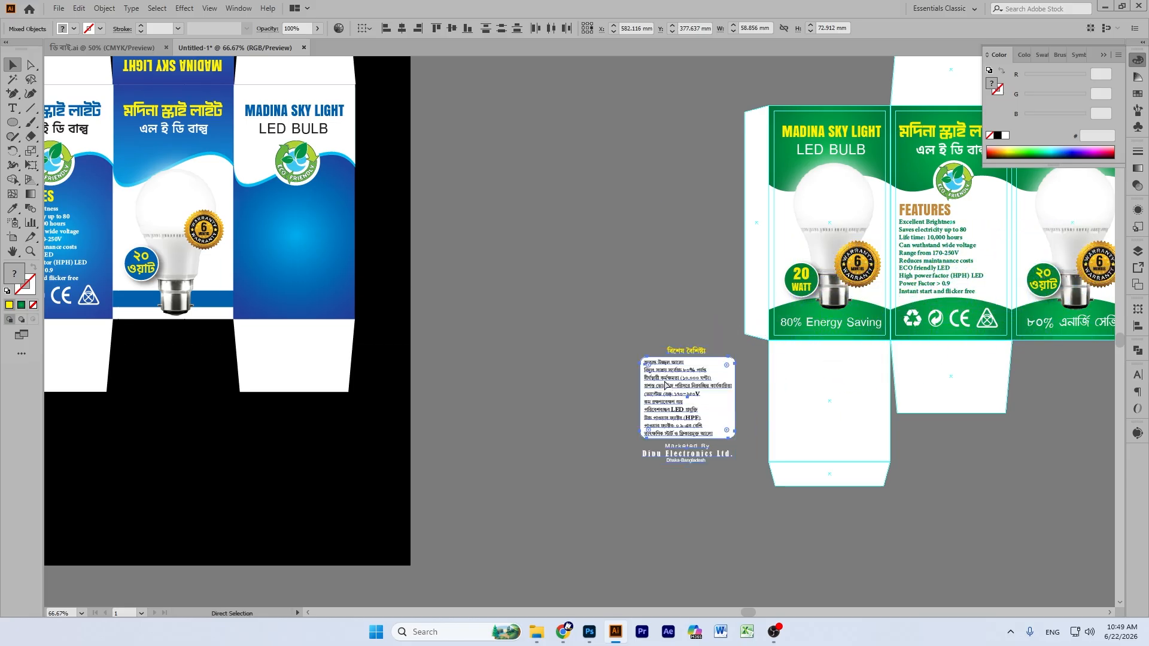
Step: Place the Bengali features heading, boxed list and Marketed By text on the green dieline's fourth panel below the Eco Friendly logo
left_click(13, 251)
left_click_drag(658, 250, 259, 156)
left_click(12, 63)
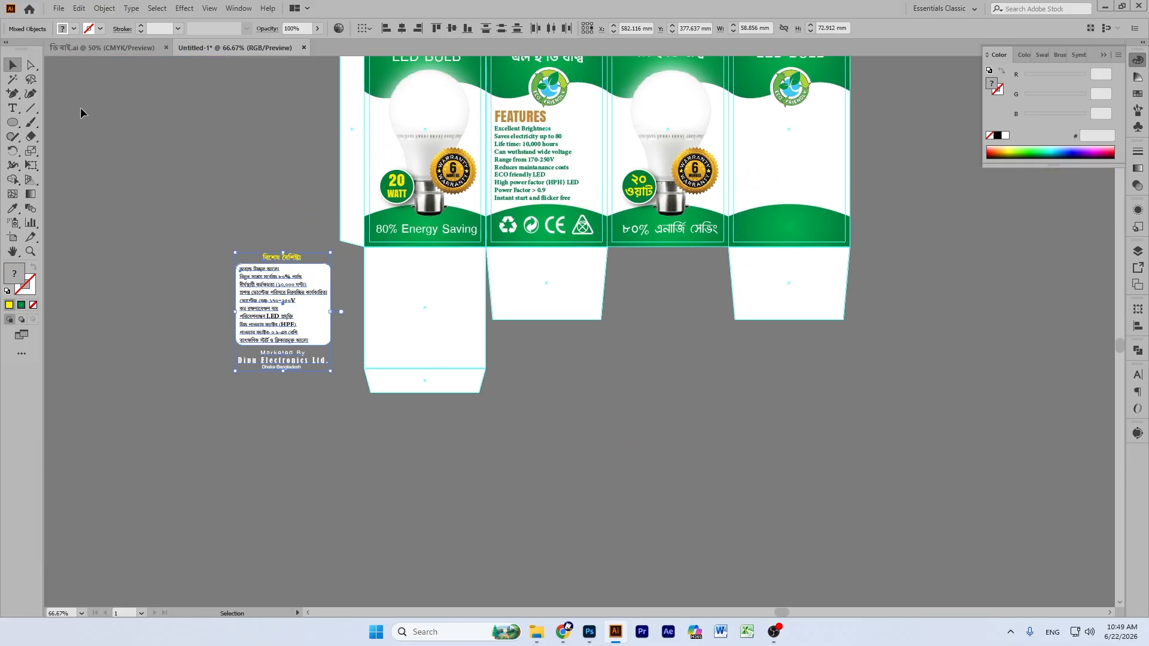
left_click_drag(268, 323, 772, 190)
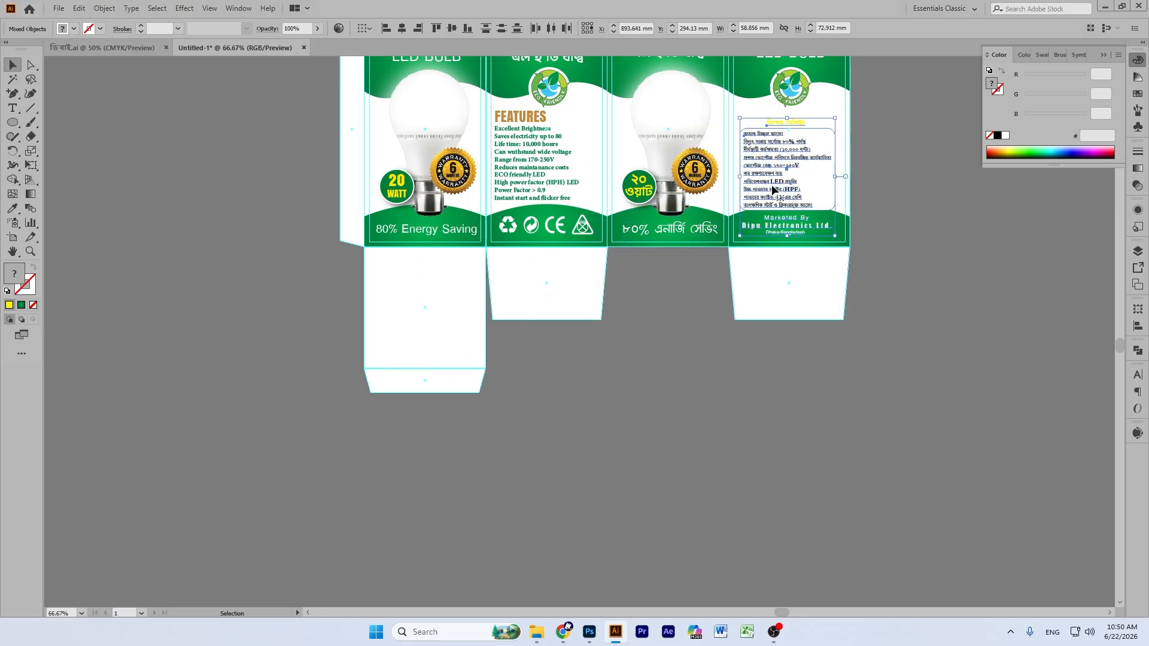
key("ctrl+equal")
key("ctrl+equal")
key("ctrl+equal")
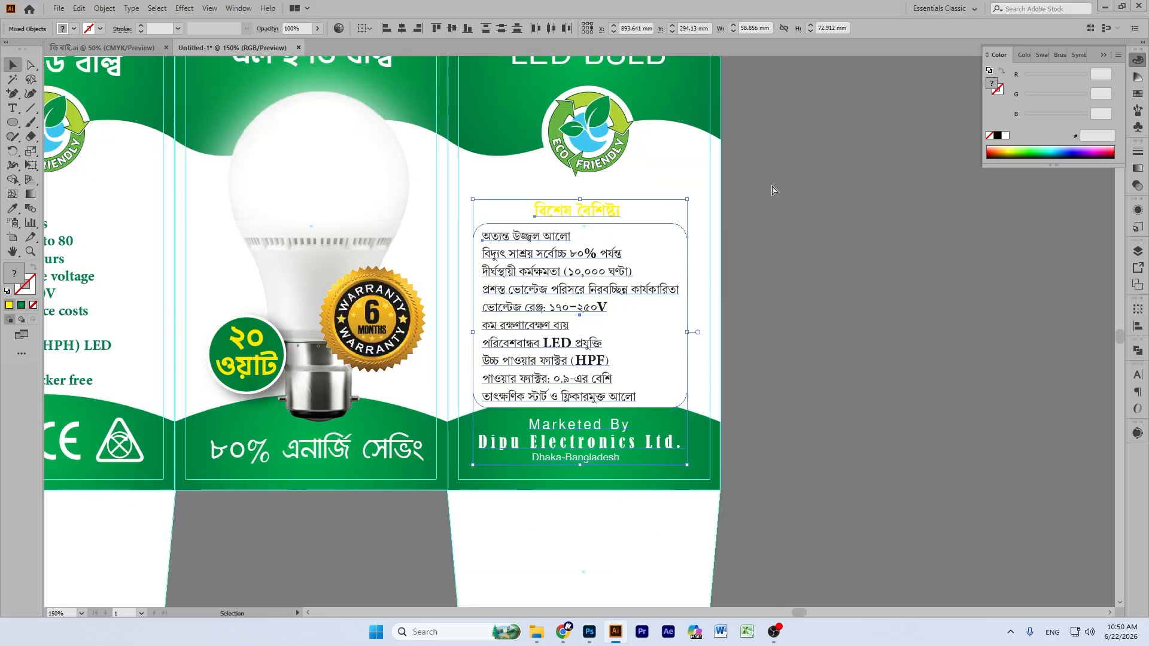
scroll(805, 195, "down", 2)
left_click(856, 222)
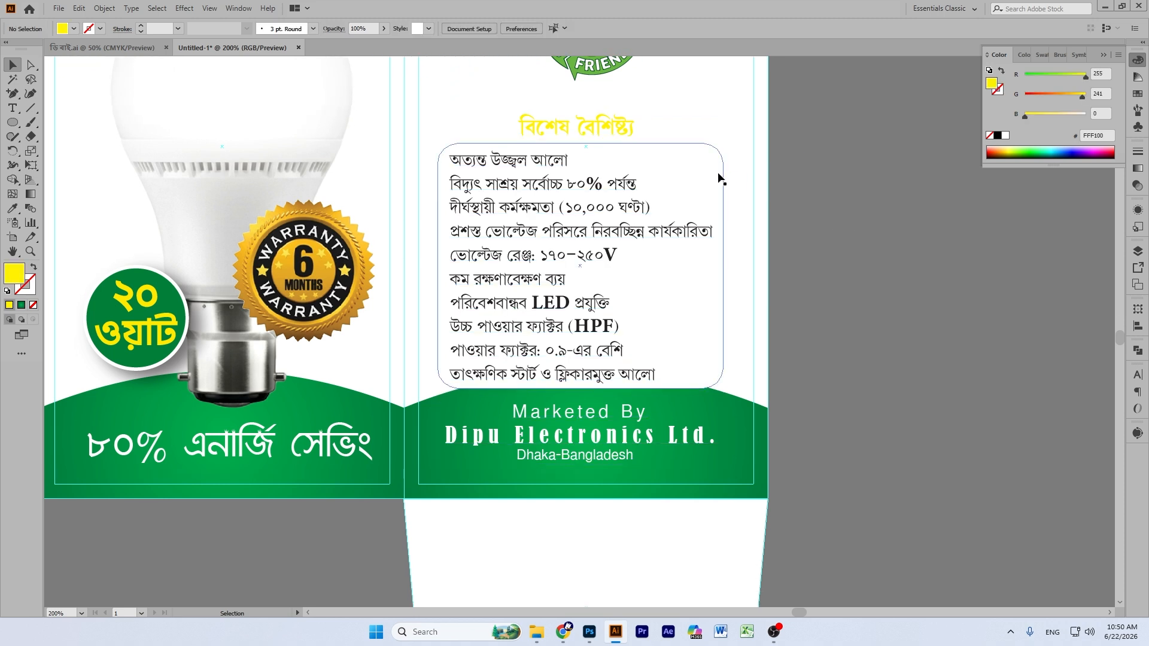
Step: Fill the rounded box behind the Bengali feature list with the green gradient sampled from the panel's bottom arch
left_click(712, 258)
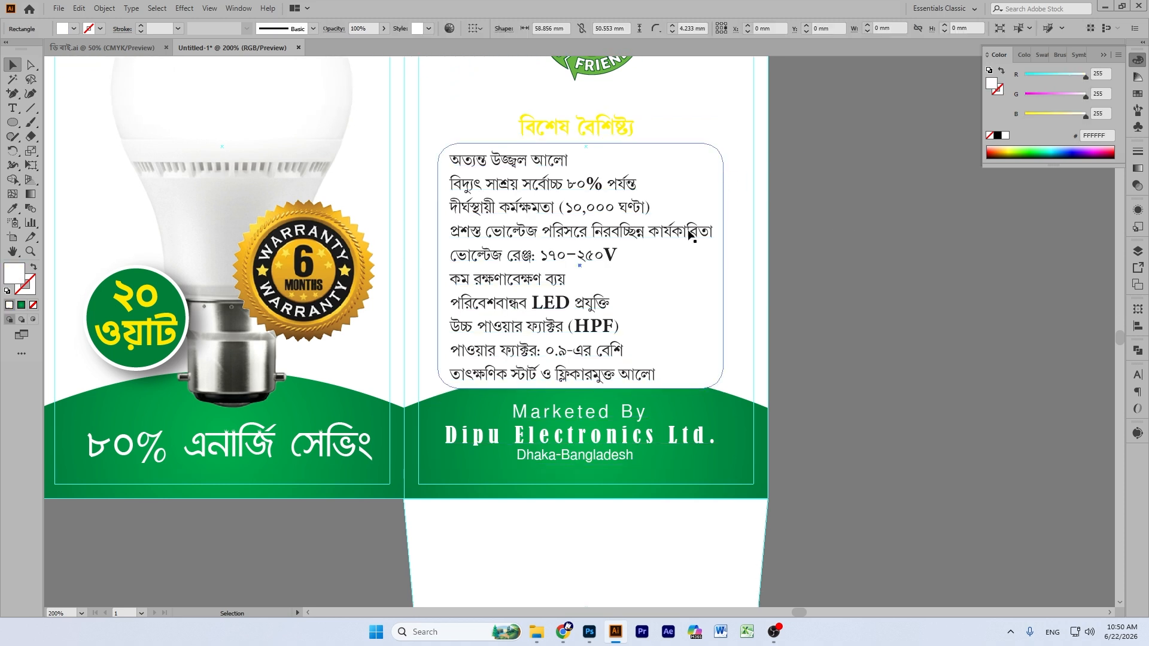
left_click(13, 209)
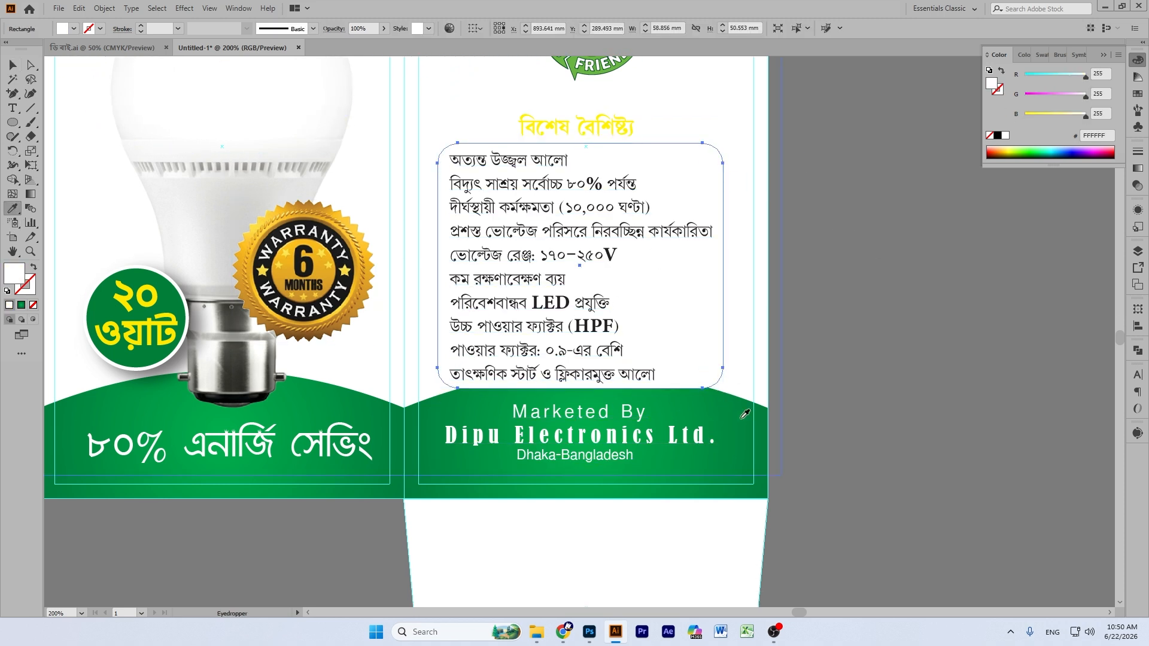
left_click(764, 484)
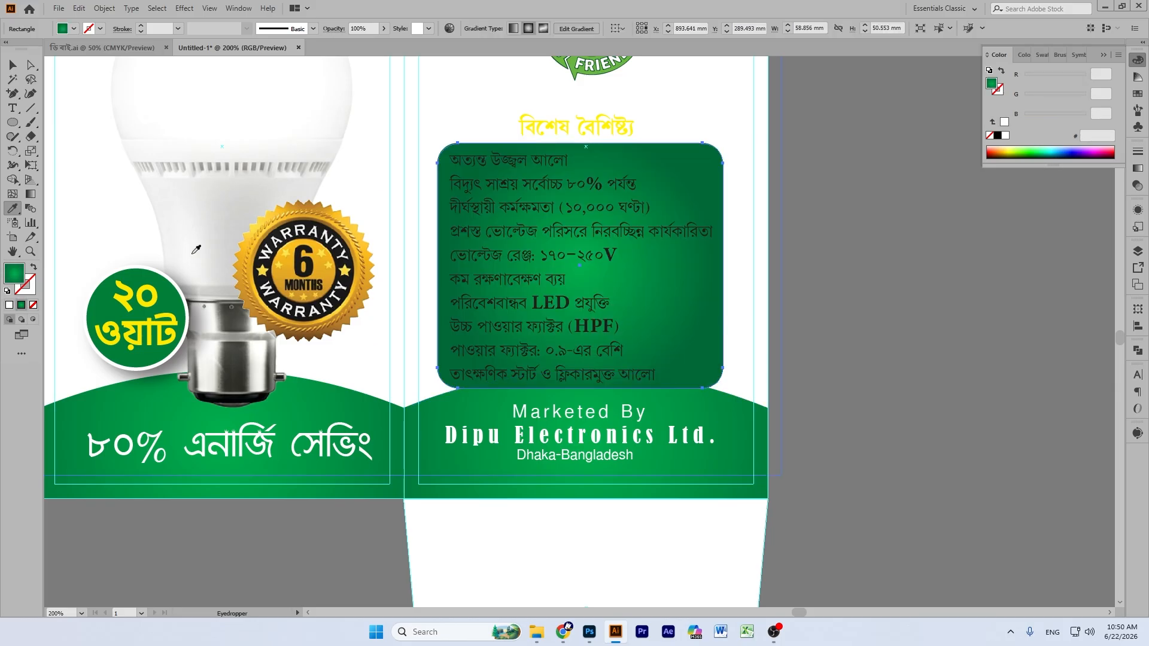
left_click(13, 65)
left_click(913, 213)
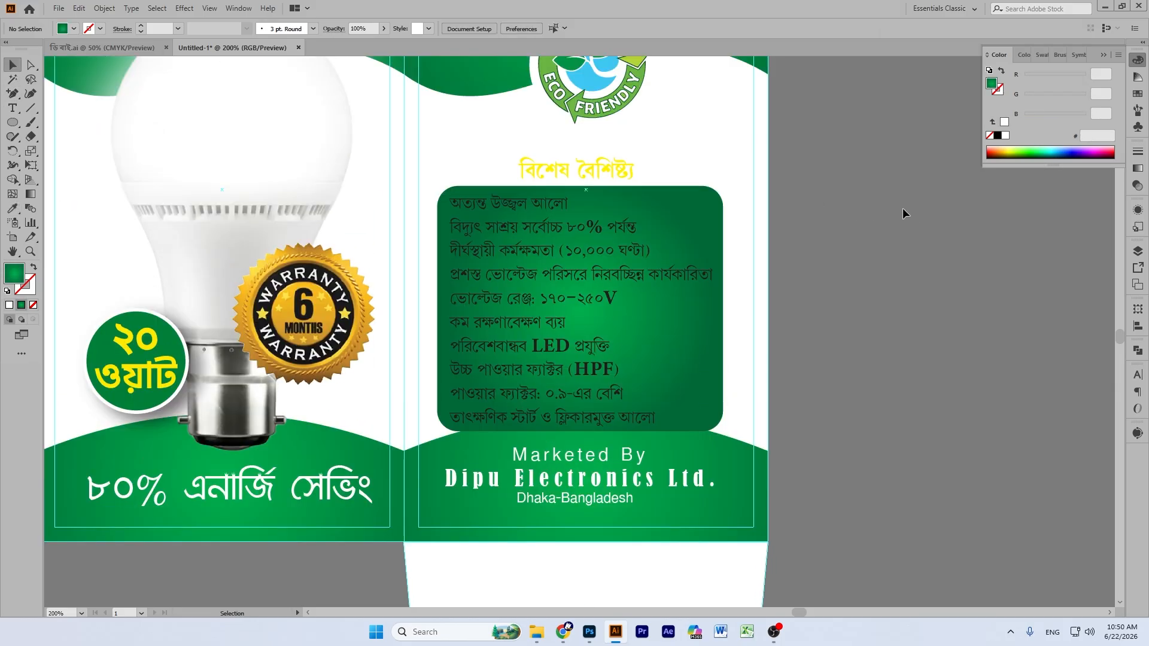
Step: Move the Bengali features heading up beneath the Eco Friendly logo and bring the rounded green box up under it
scroll(902, 208, "up", 3)
scroll(902, 214, "up", 2)
left_click_drag(613, 343, 627, 307)
left_click(773, 371)
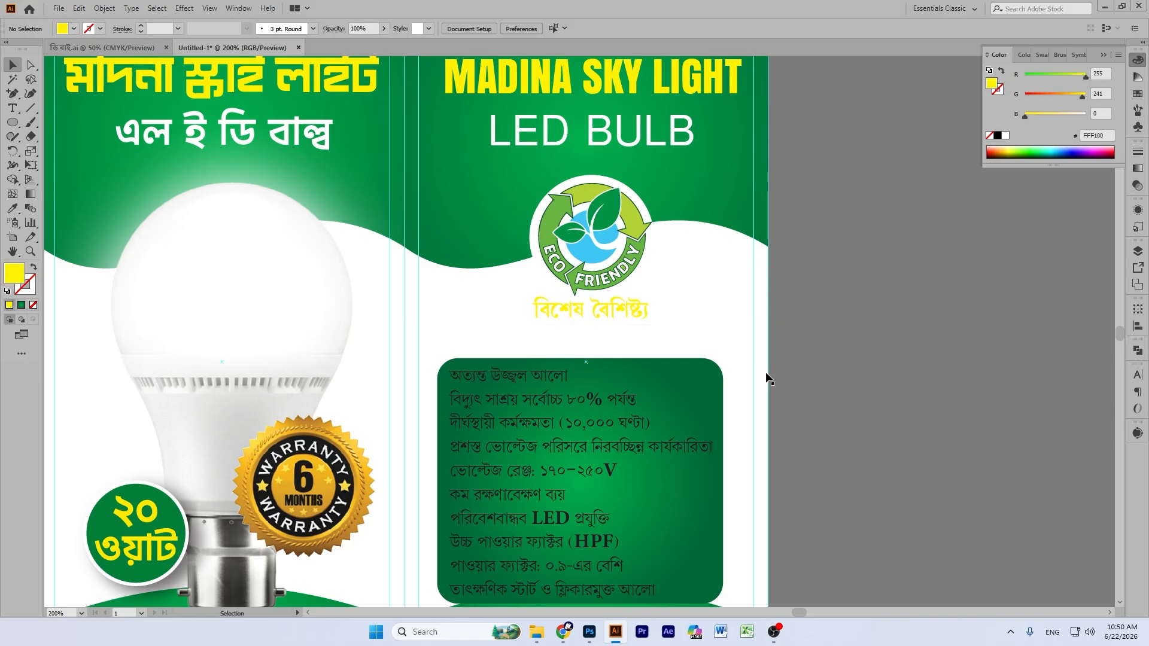
left_click_drag(697, 382, 707, 354)
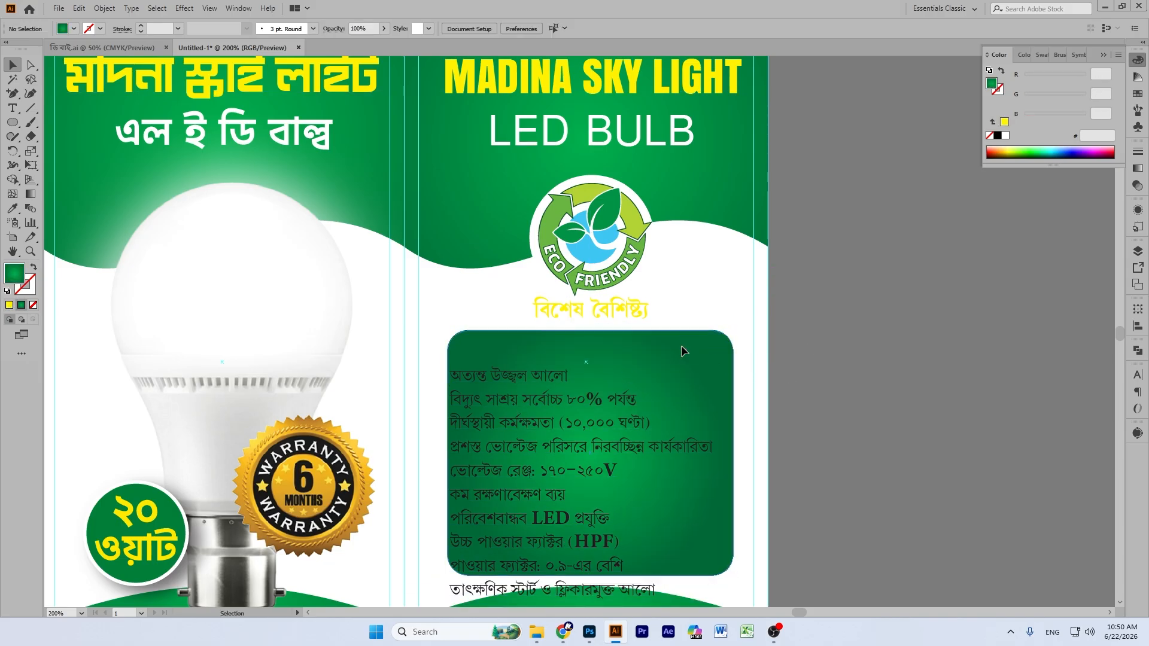
Step: Widen the rounded box's radial gradient beyond its edges for a lighter green, and nudge the box slightly up
left_click(30, 194)
mouse_move(455, 455)
left_mouse_down()
mouse_move(392, 470)
mouse_move(379, 459)
left_mouse_up()
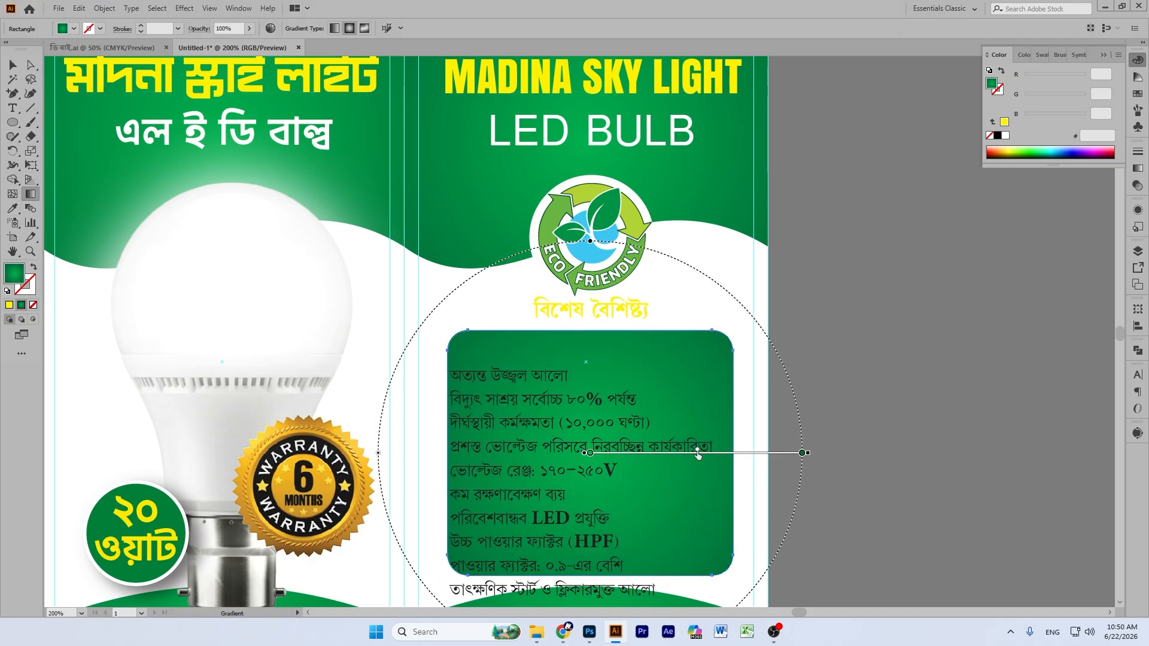
left_click_drag(734, 450, 746, 449)
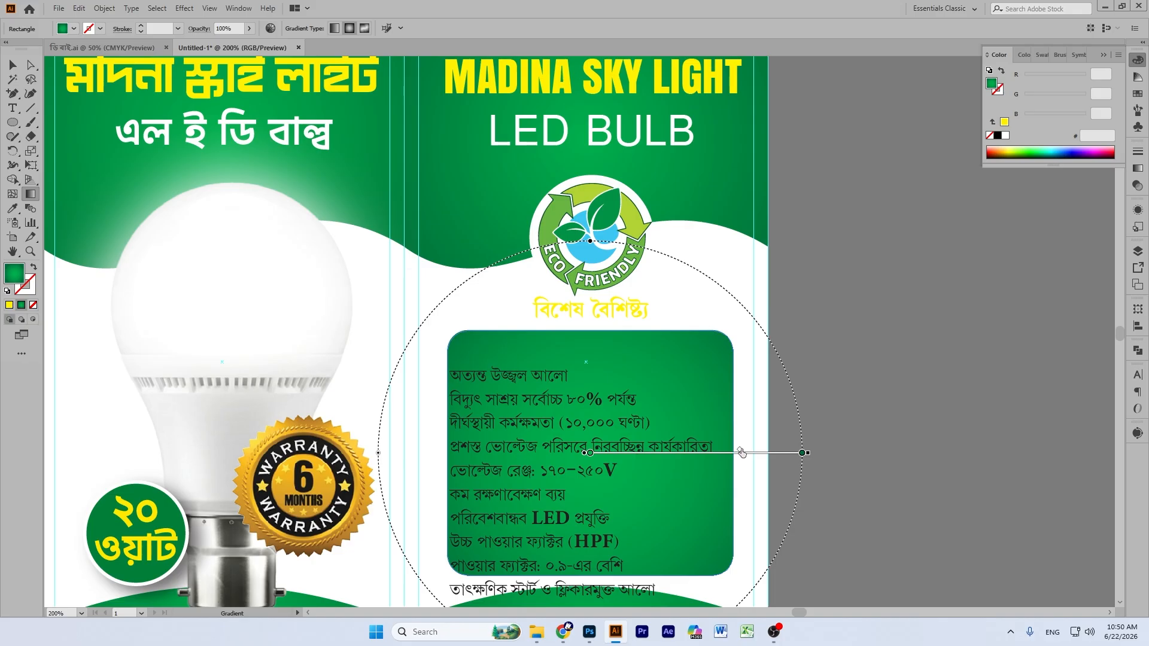
left_click(12, 64)
left_click(851, 301)
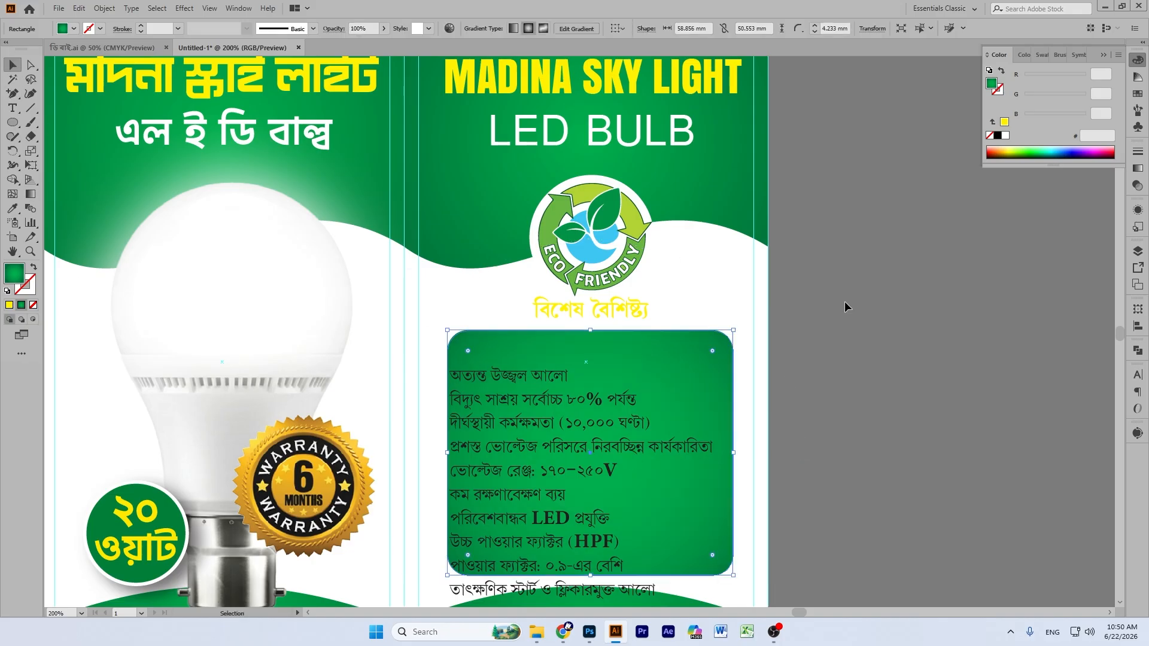
left_click_drag(645, 357, 648, 352)
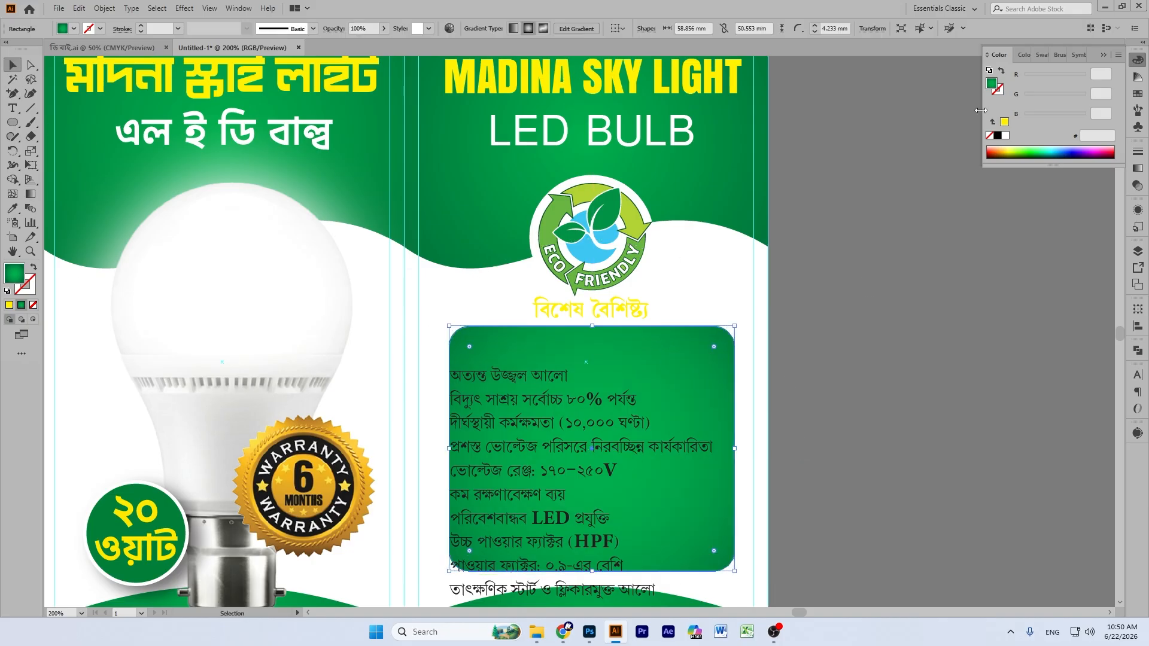
Step: Recolour the Bengali feature list white and move it up to fit inside the rounded green box
left_click(628, 399)
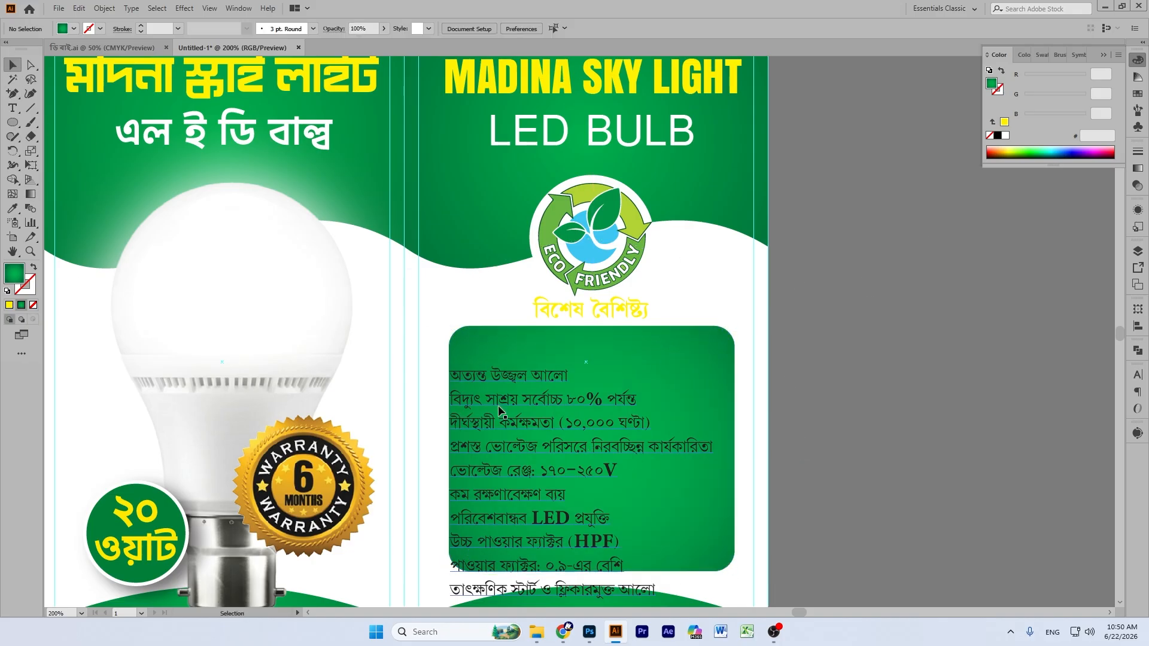
left_click(1005, 135)
key("ctrl+shift+a")
left_click_drag(577, 400, 590, 361)
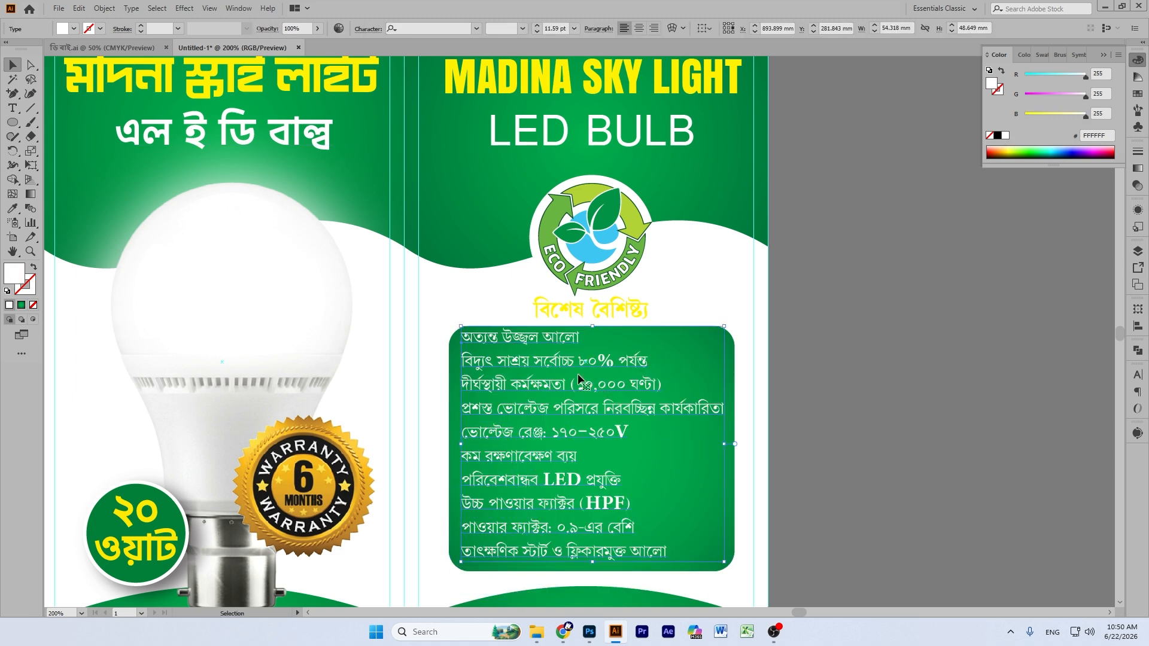
left_click_drag(572, 375, 573, 380)
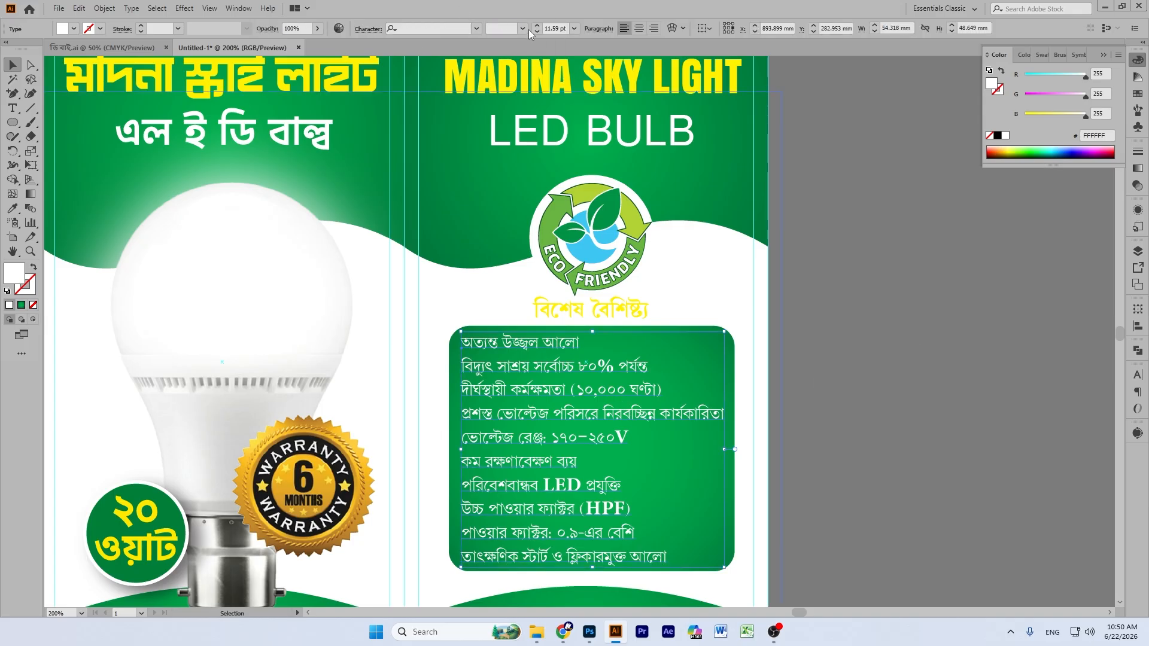
left_click(367, 29)
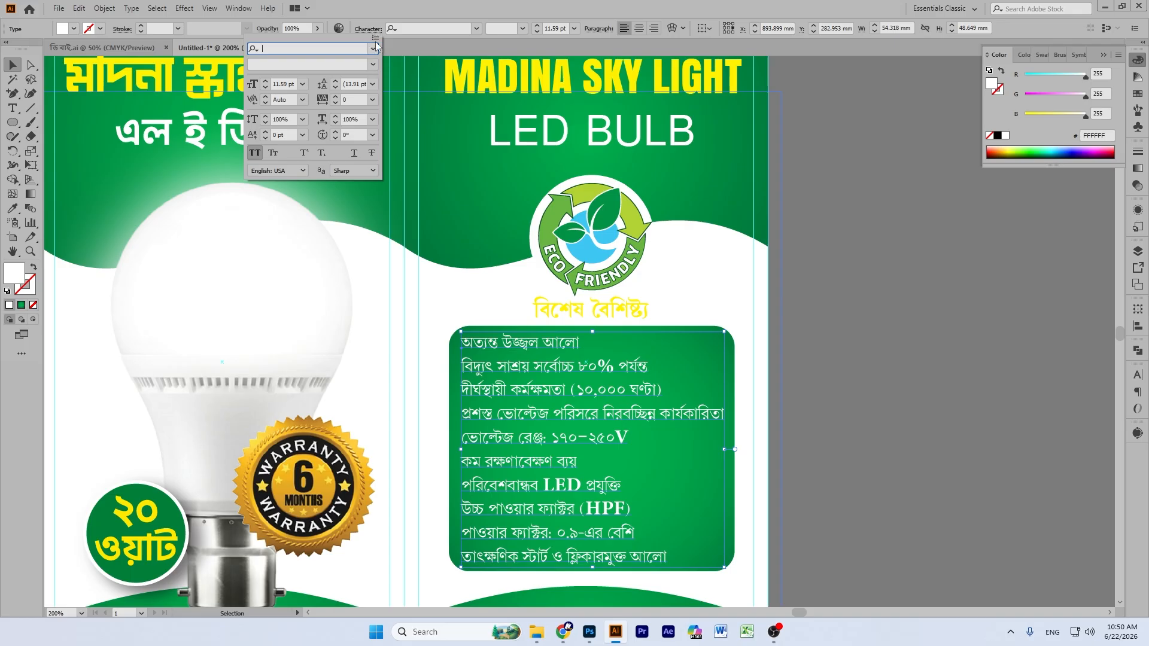
left_click(375, 38)
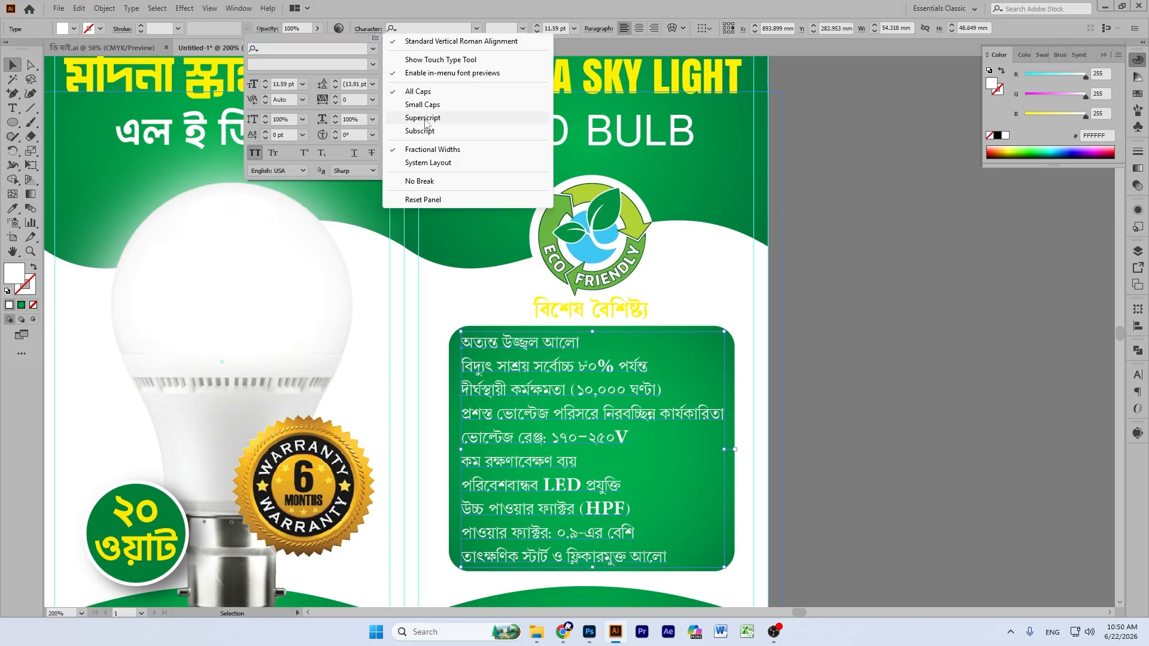
left_click(849, 153)
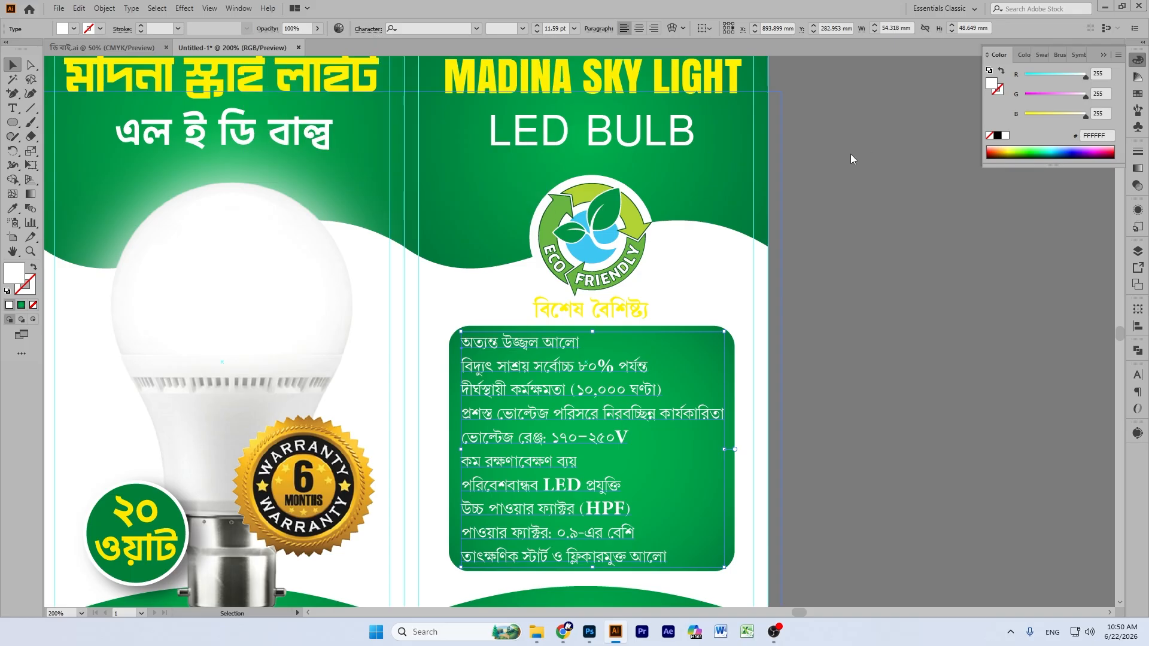
left_click(849, 152)
Step: Enlarge the Marketed By Dipu Electronics Ltd. text block on the fourth panel's green arch
scroll(825, 140, "down", 6)
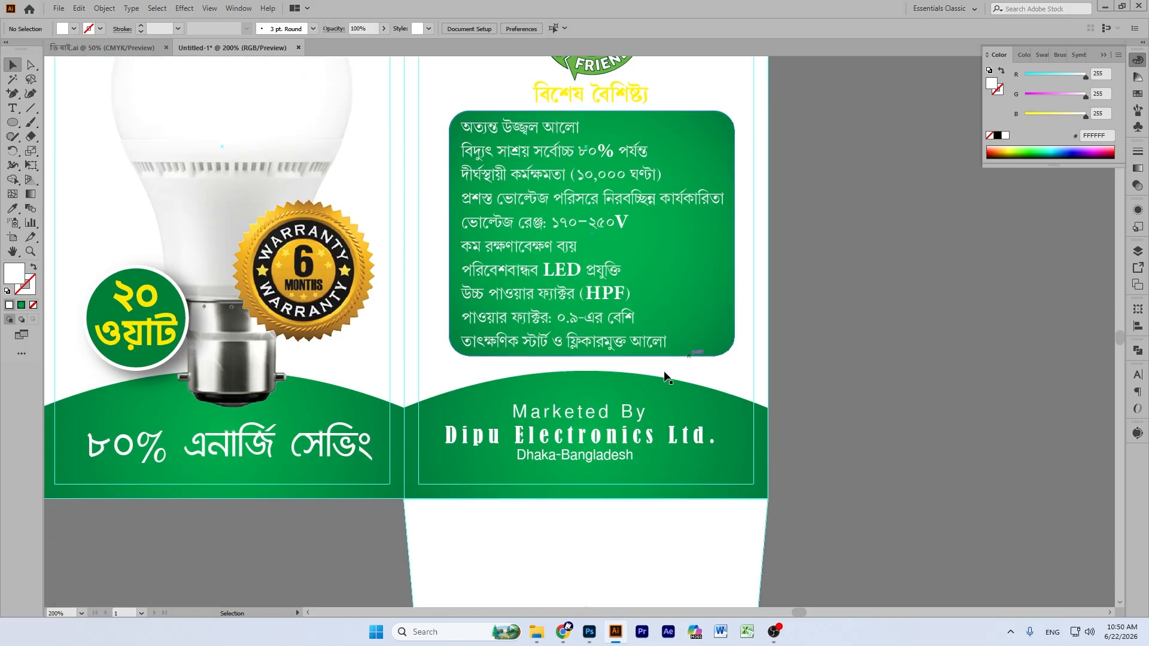
left_click(630, 436)
left_click_drag(620, 435, 596, 477)
left_click(933, 382)
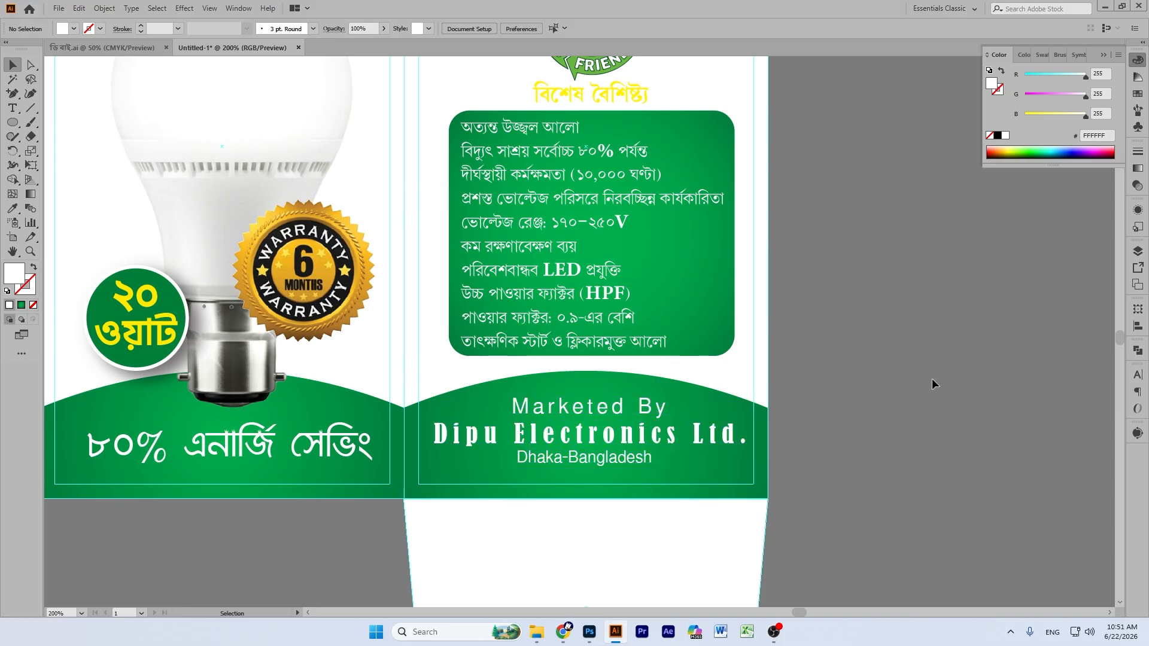
Step: Delete the leftover bulb image and its white glow ellipse from the empty area beside the green box
scroll(932, 378, "up", 3)
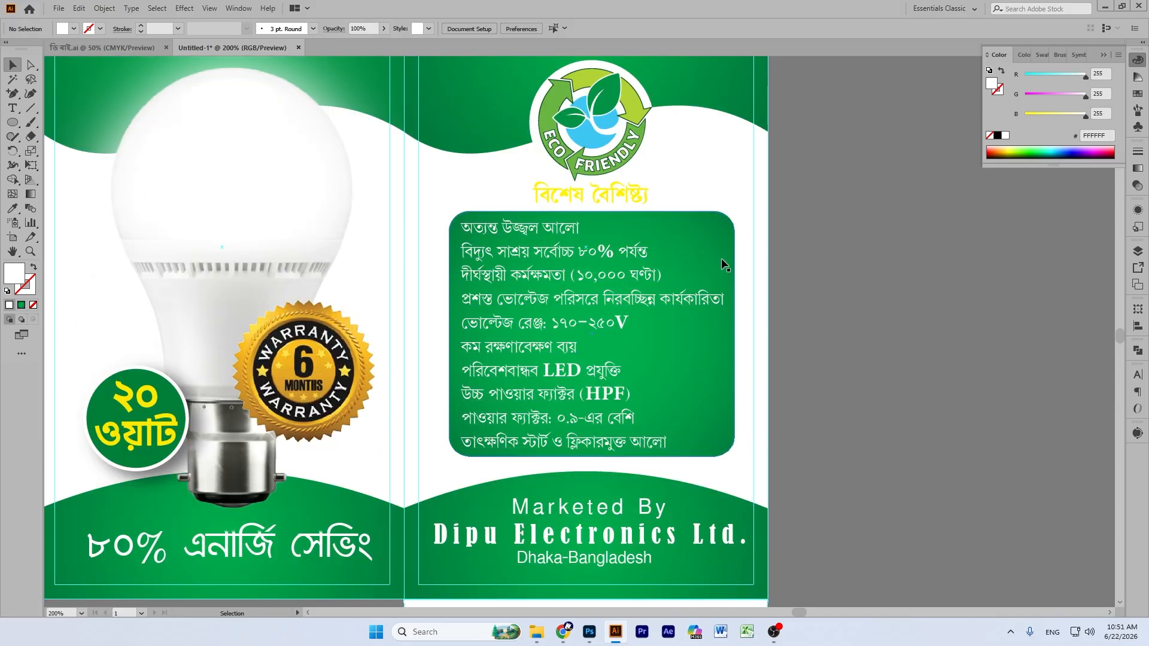
key("ctrl+minus")
key("ctrl+minus")
key("ctrl+minus")
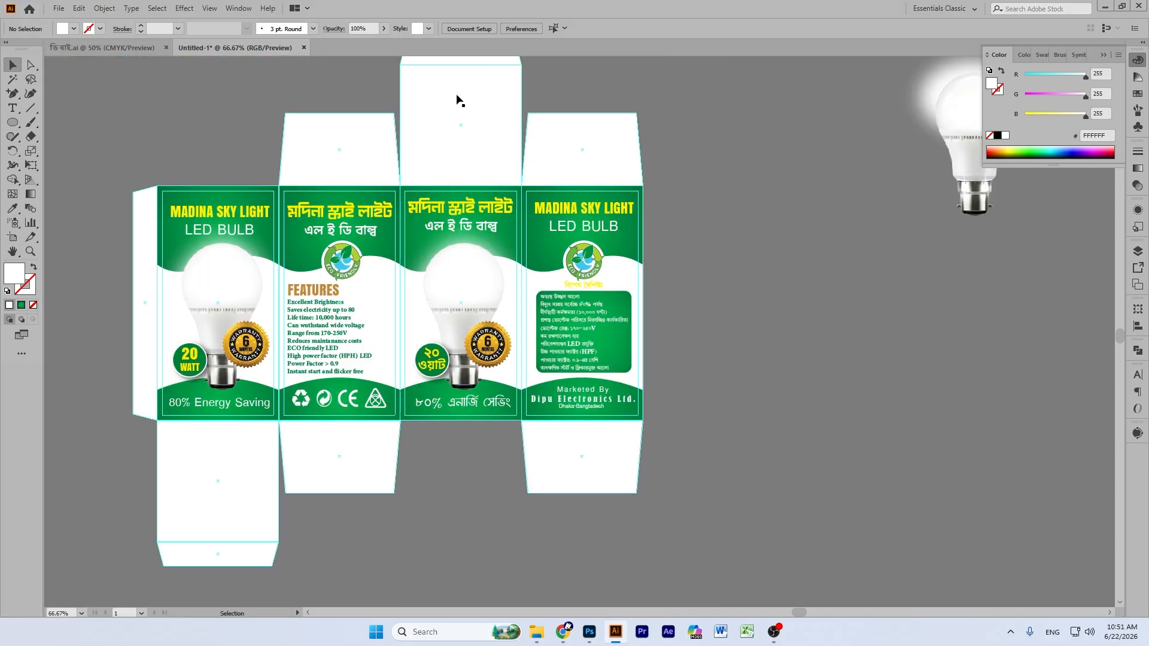
scroll(721, 193, "up", 3)
left_click(972, 215)
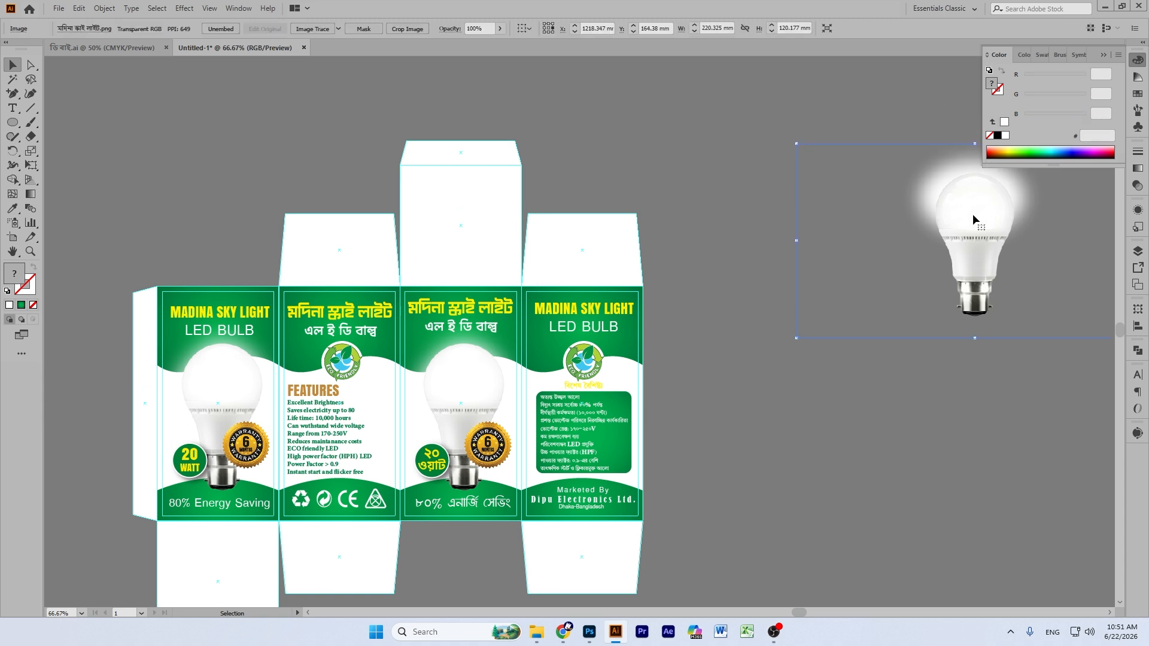
key("Delete")
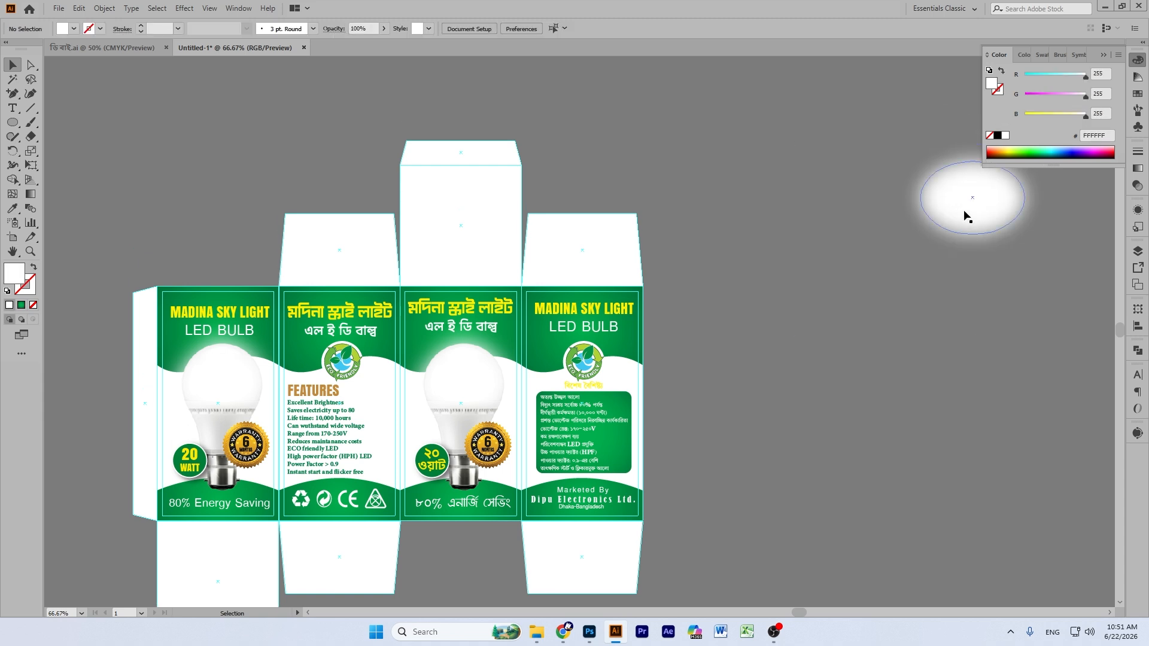
left_click(962, 189)
key("Delete")
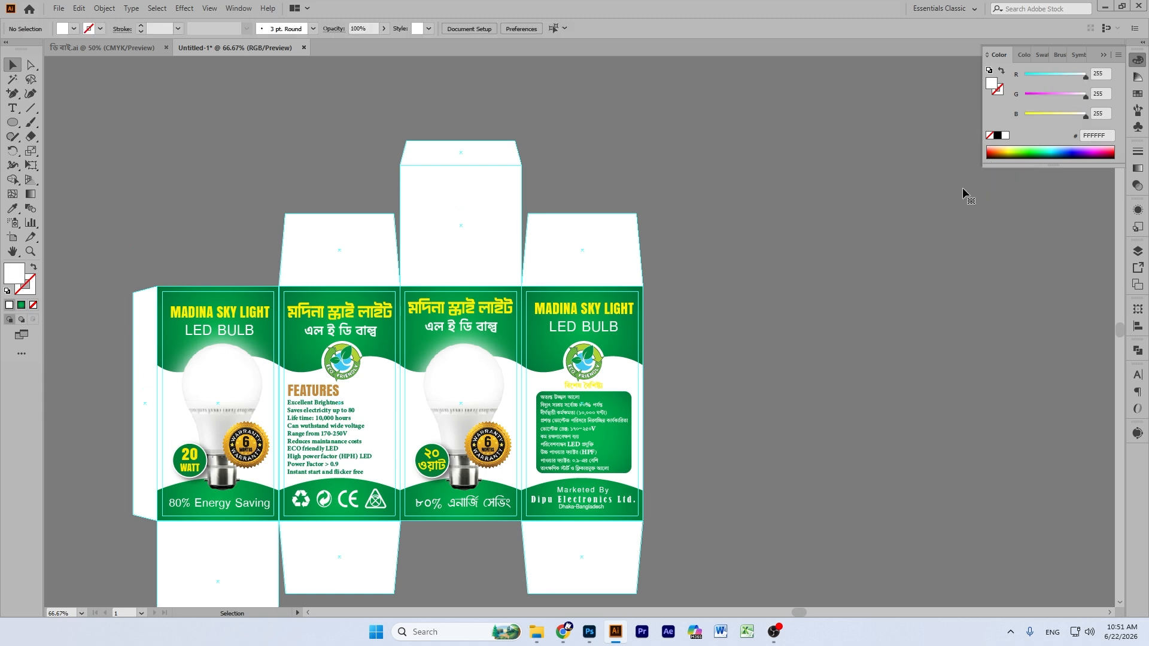
Step: Examine the blue reference box's panel layout and its top and bottom closure panels for comparison with the green box
scroll(754, 273, "down", 4)
scroll(754, 272, "up", 3)
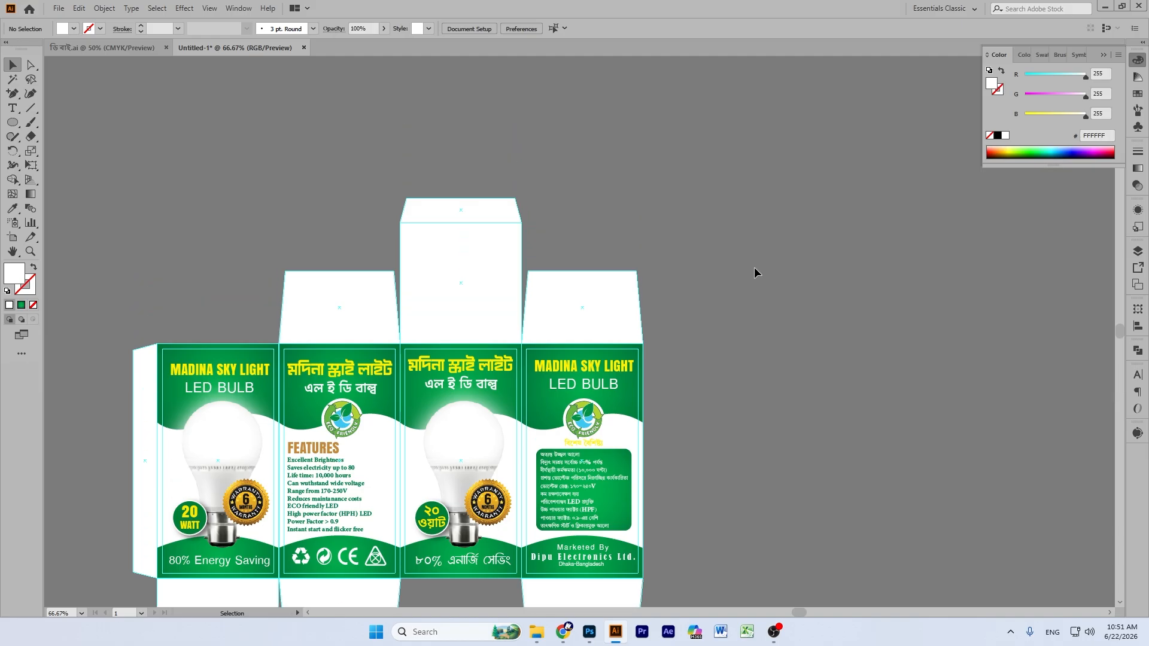
scroll(754, 272, "down", 3)
scroll(754, 267, "left", 10)
left_click_drag(363, 260, 583, 327)
scroll(372, 288, "left", 3)
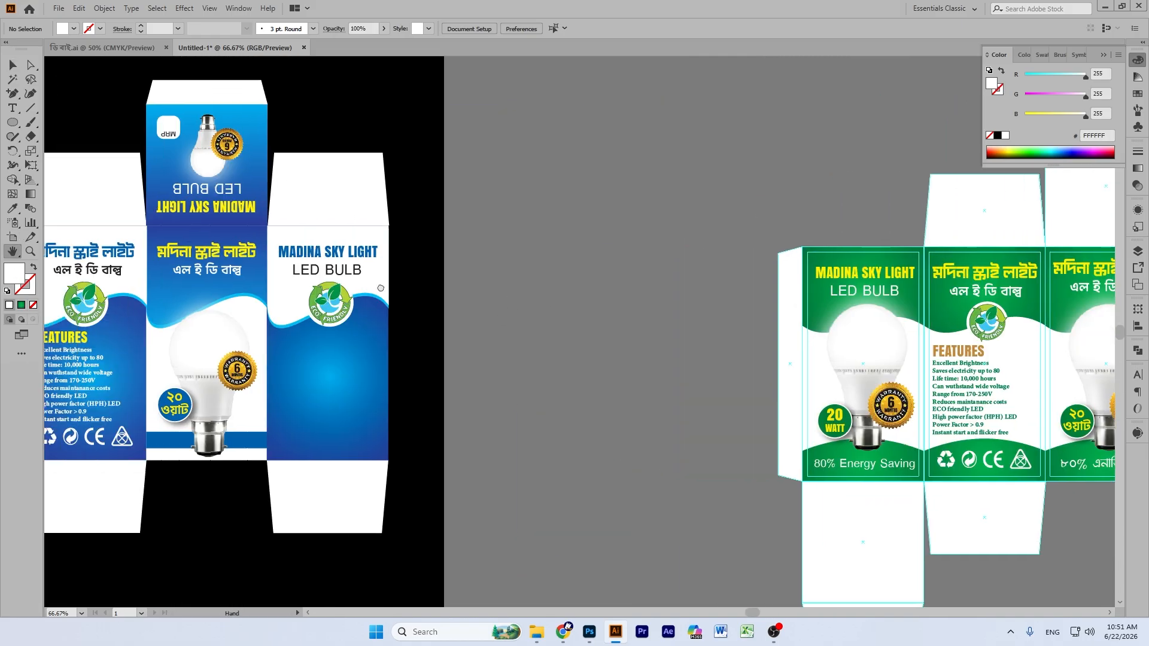
left_click_drag(232, 252, 572, 192)
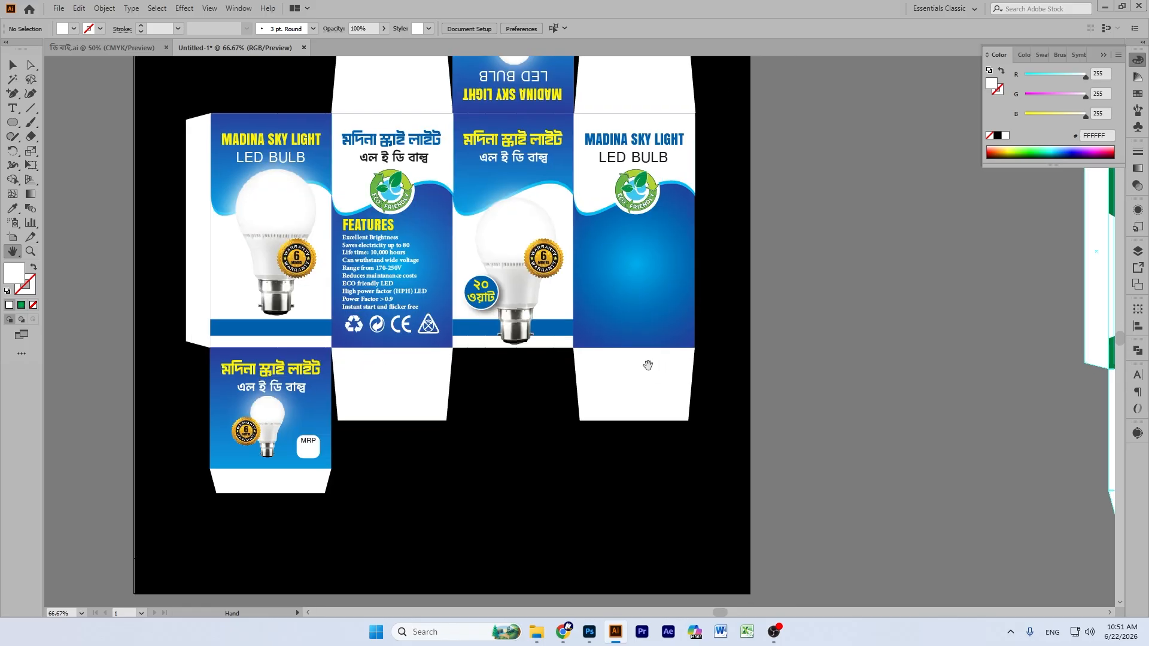
left_click_drag(646, 365, 179, 356)
scroll(389, 362, "right", 6)
scroll(682, 333, "up", 3)
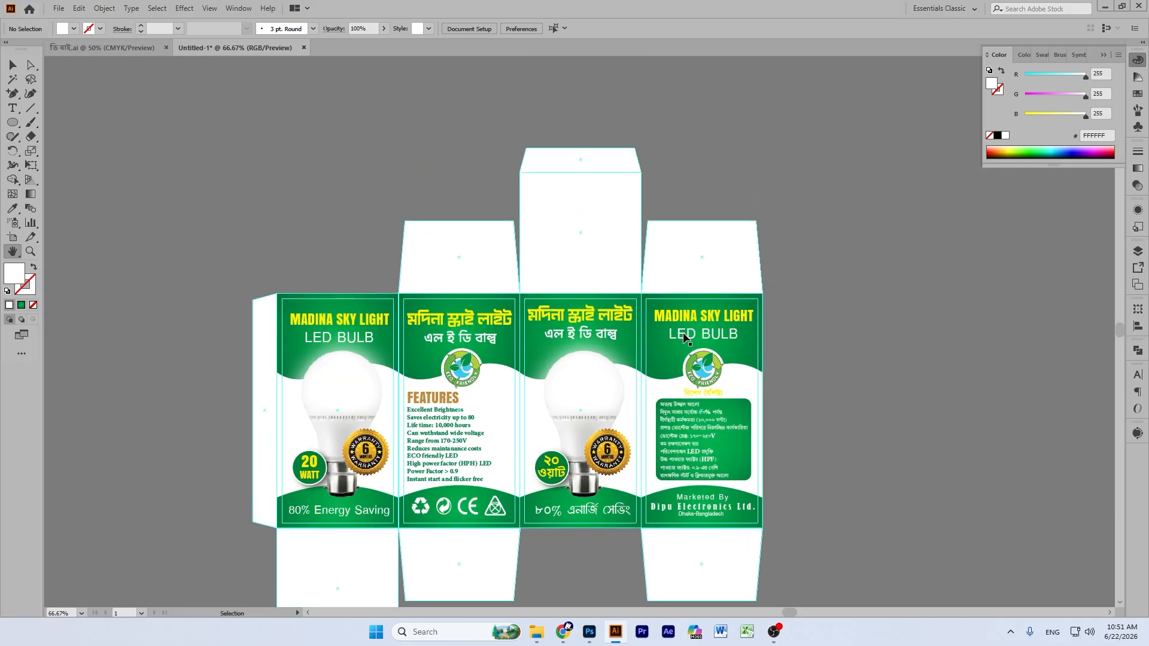
Step: Fill the white square top closure panel above the third panel with the green gradient sampled from the fourth panel
key("ctrl+plus")
key("p")
left_click(12, 64)
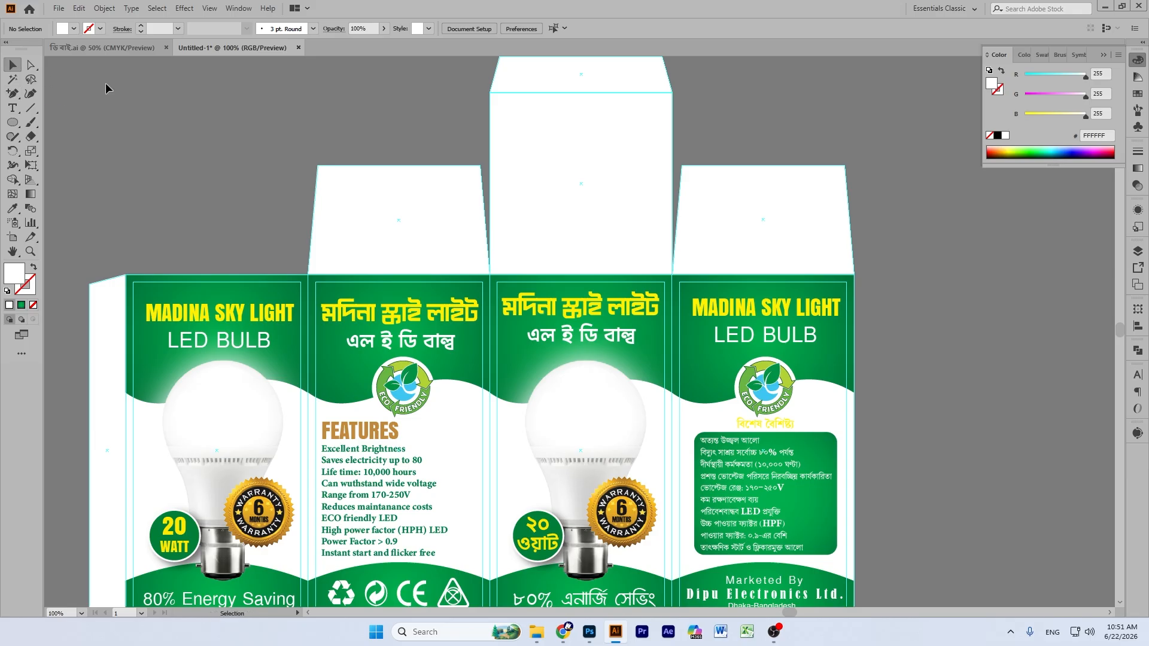
left_click(622, 113)
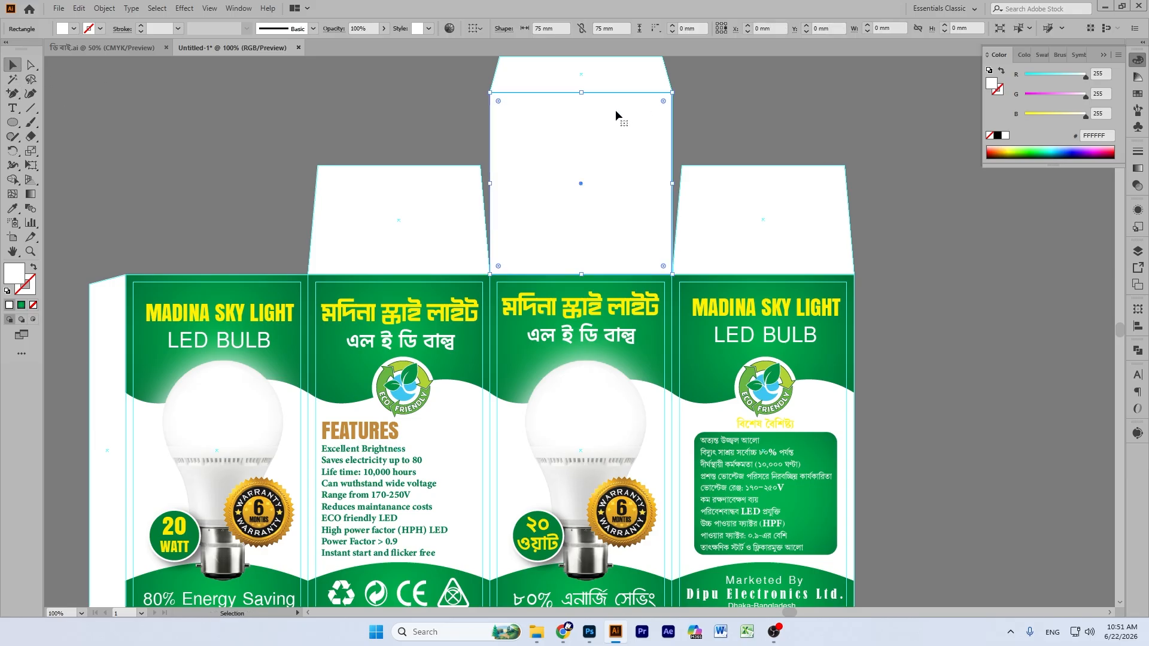
left_click(13, 207)
left_click(829, 277)
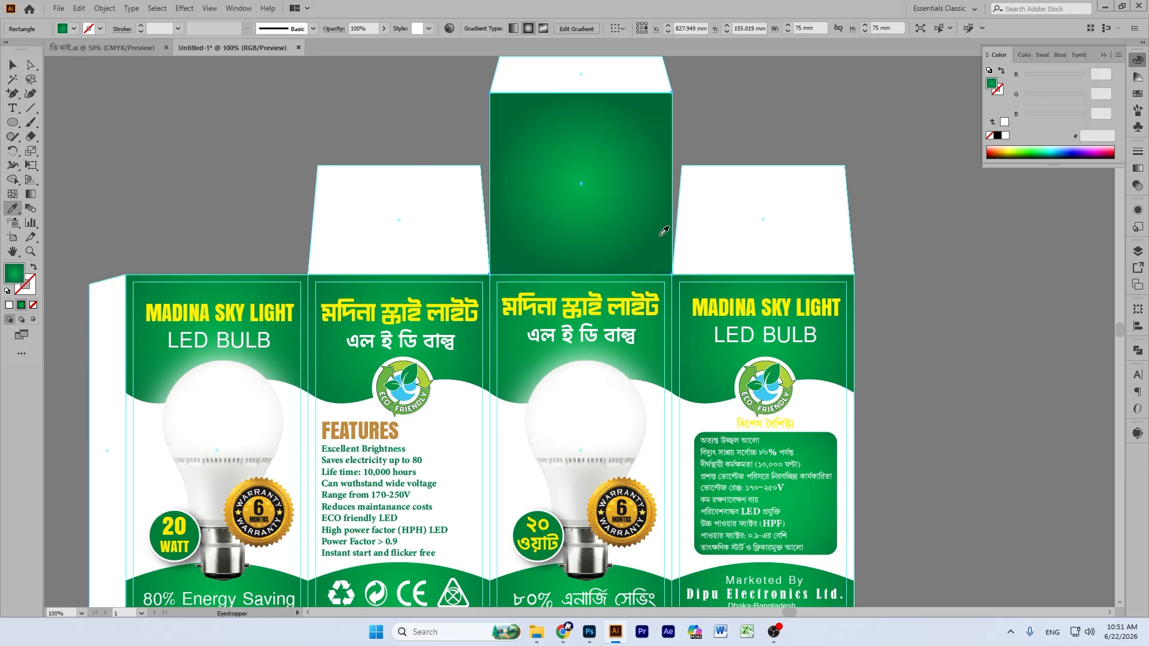
Step: Widen the square top closure panel's radial gradient beyond its edges for a lighter green
left_click(30, 194)
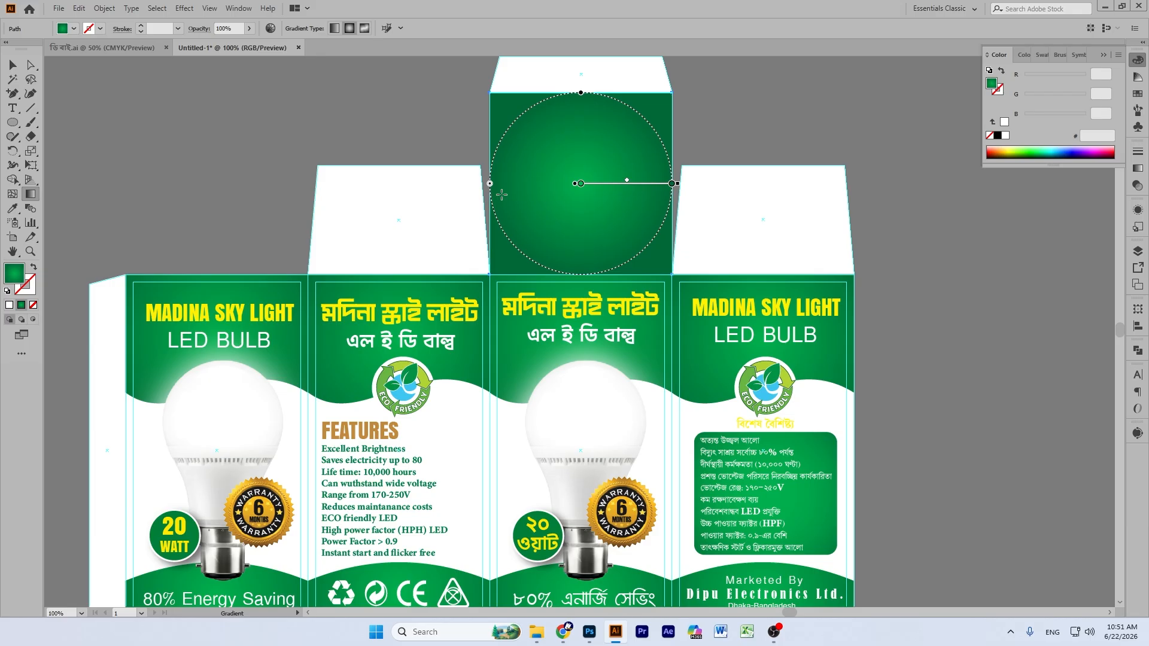
left_click_drag(489, 184, 446, 184)
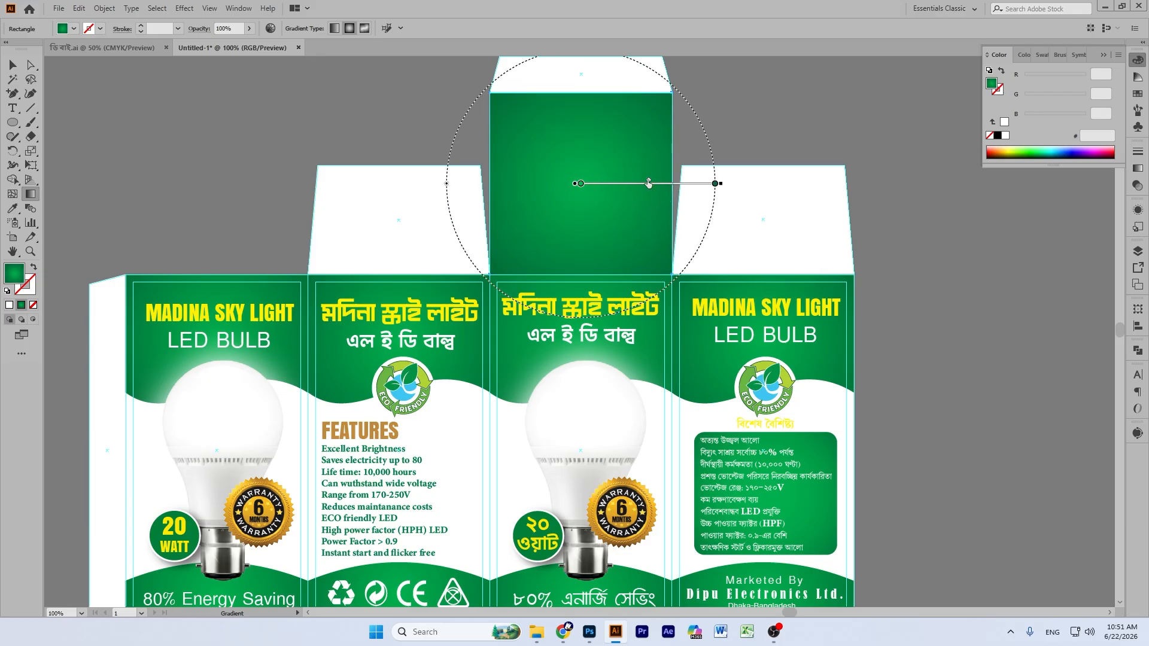
key("v")
left_click(118, 91)
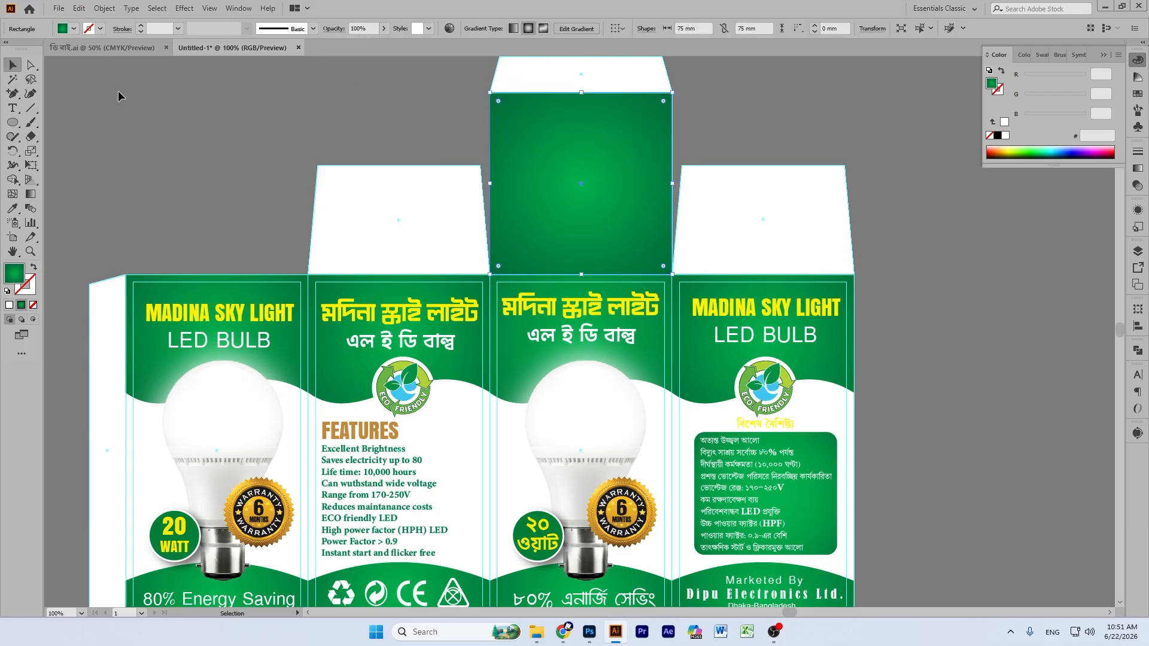
Step: Change the top closure panel's fill to a linear gradient running vertically from light to dark green, with its midpoint at 43.97%
scroll(161, 94, "down", 3)
scroll(163, 91, "up", 2)
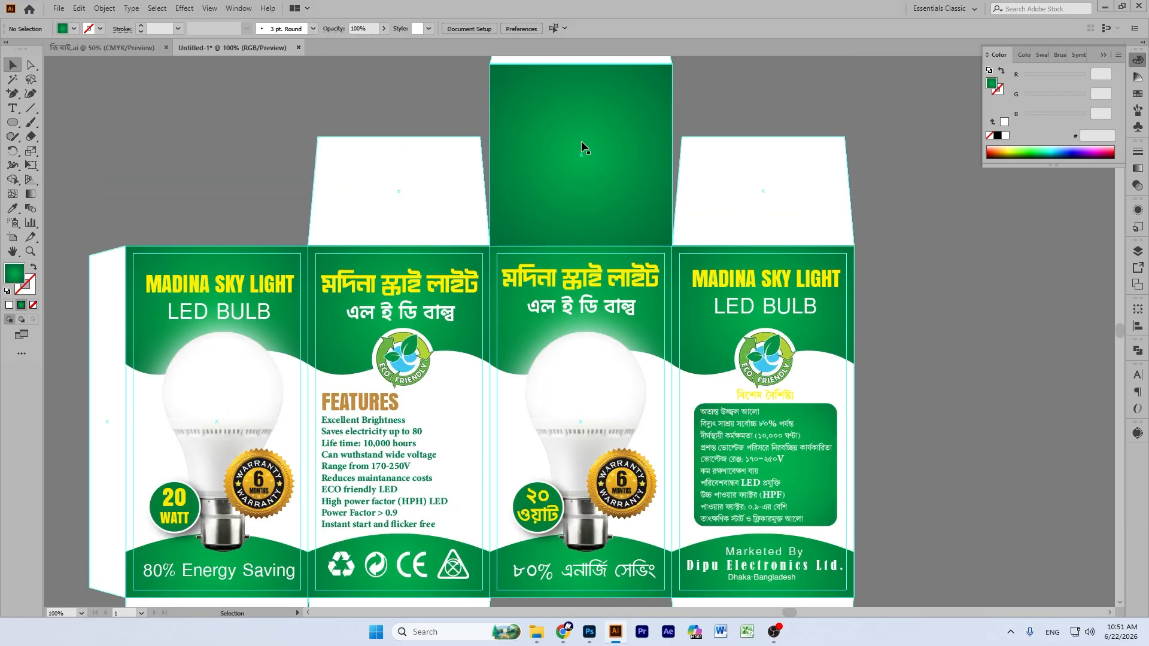
left_click(588, 159)
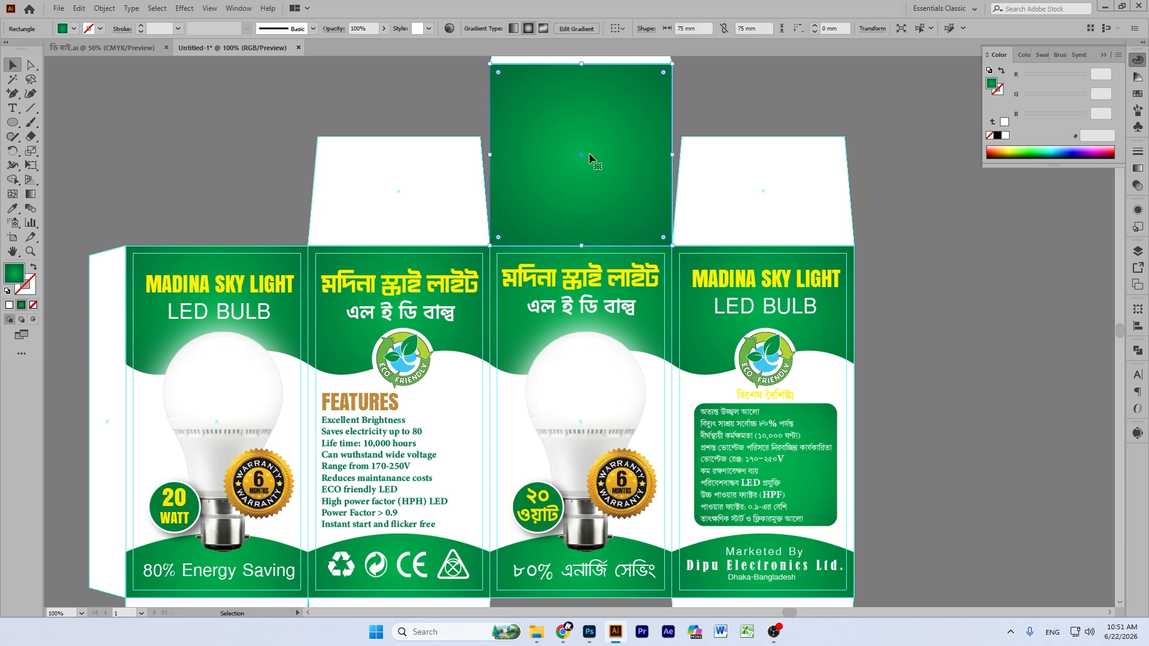
left_click(30, 193)
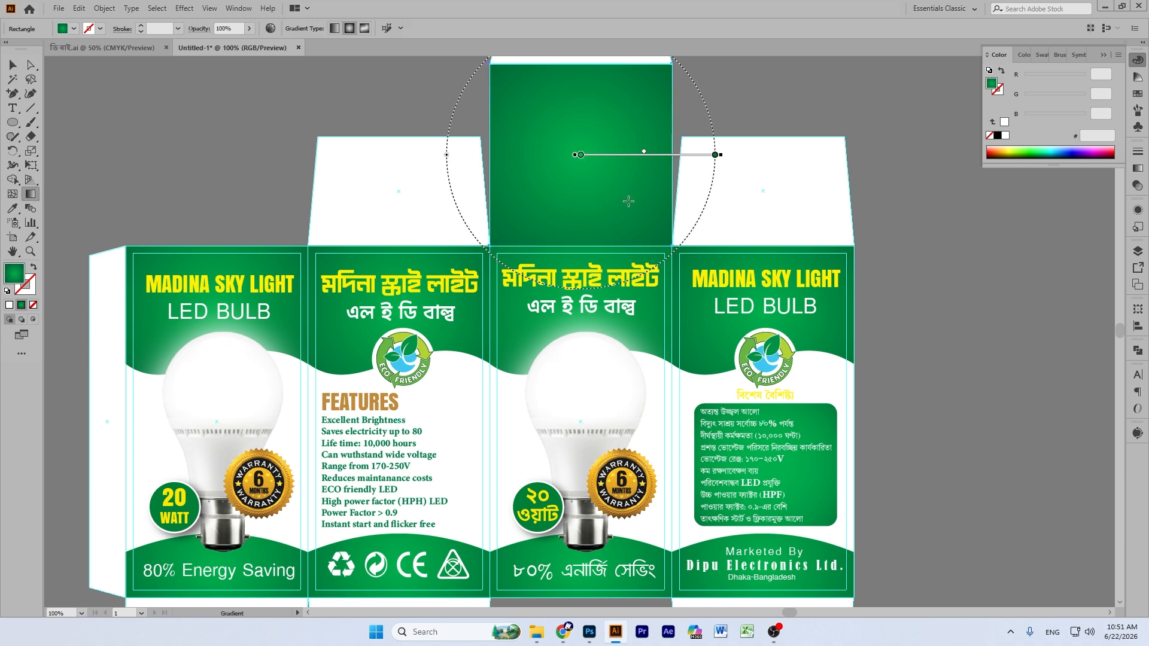
left_click(1136, 169)
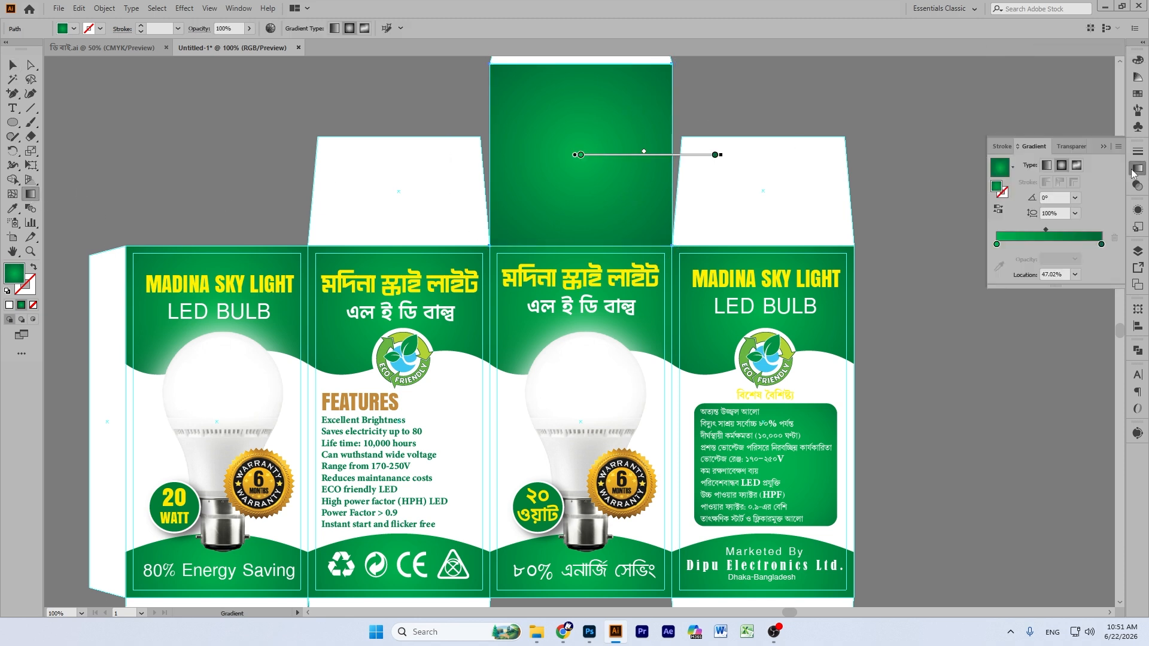
left_click(1047, 165)
left_click_drag(579, 62, 582, 291)
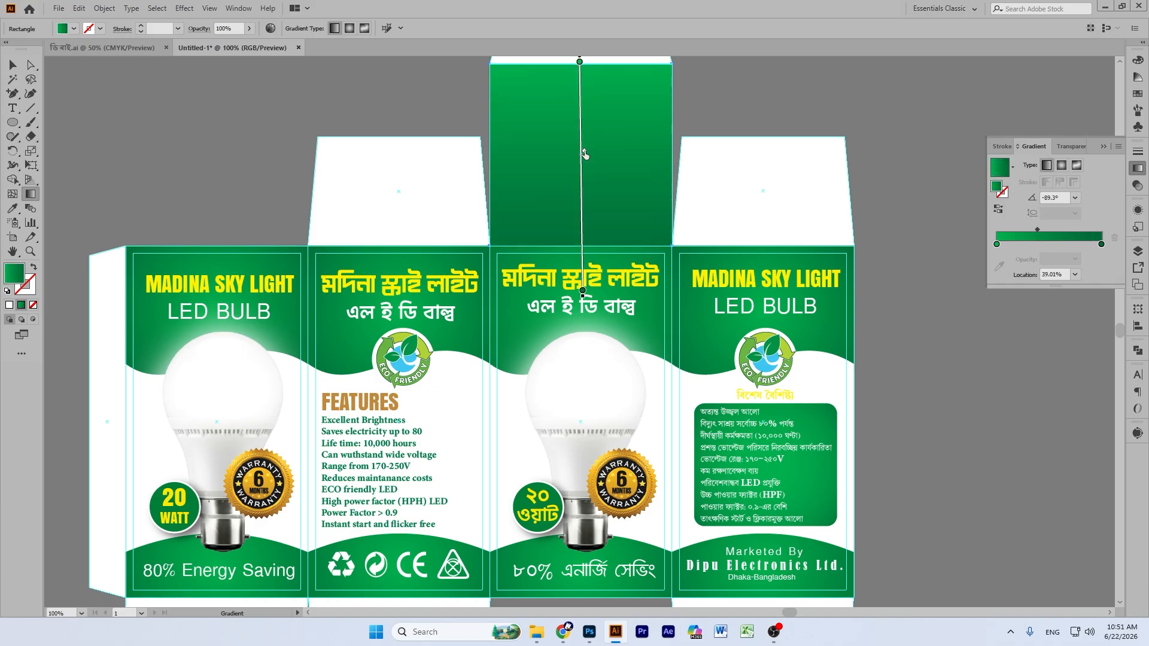
left_click(13, 64)
left_click(133, 97)
Step: Fill the white square closure panel below the first panel with the green gradient sampled from the top closure panel
scroll(541, 92, "down", 3)
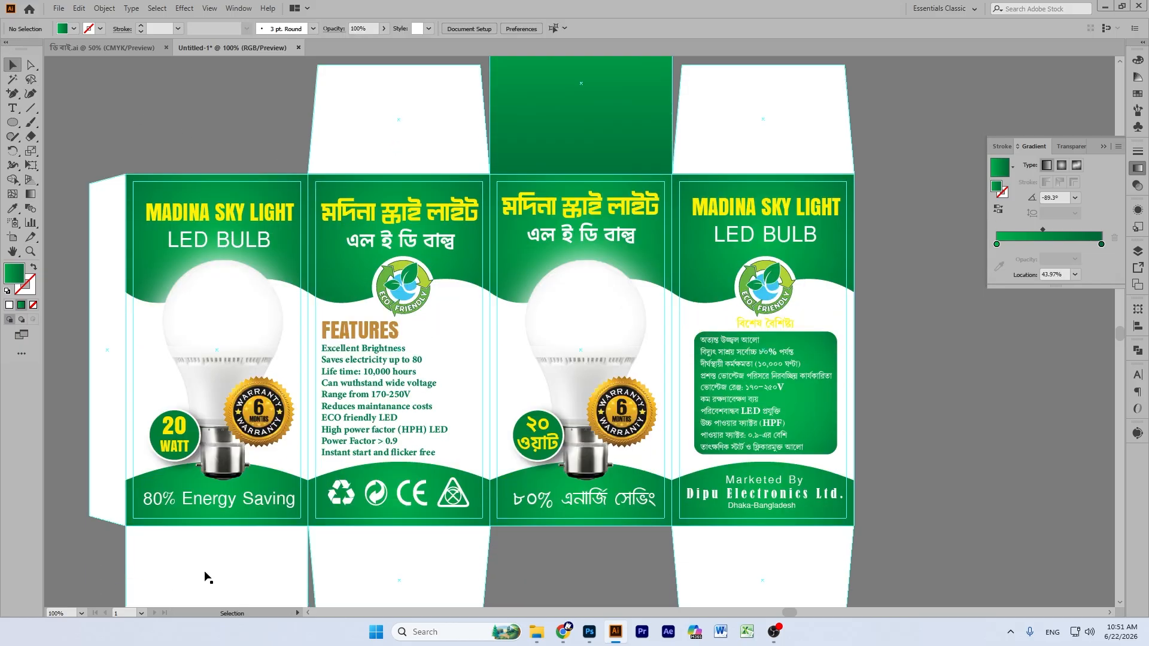
left_click(205, 579)
left_click(12, 209)
left_click(560, 107)
scroll(559, 107, "down", 5)
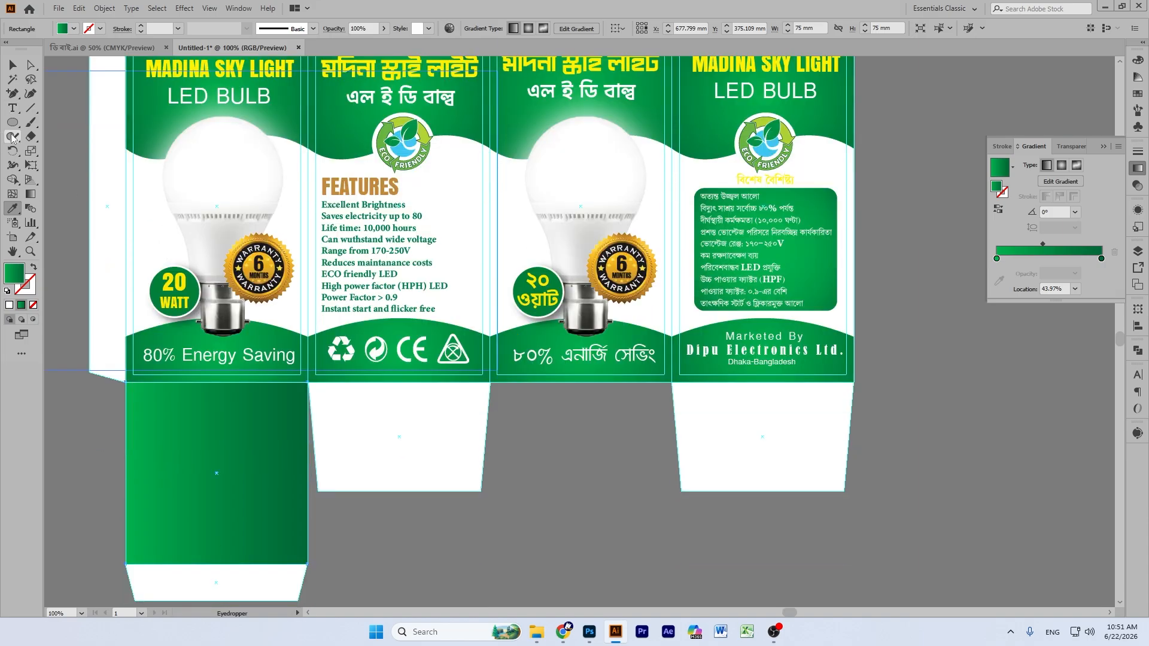
Step: Run the bottom closure panel's linear gradient vertically from light to dark green and set its midpoint to 54.43%
left_click(31, 193)
left_click_drag(220, 375, 213, 599)
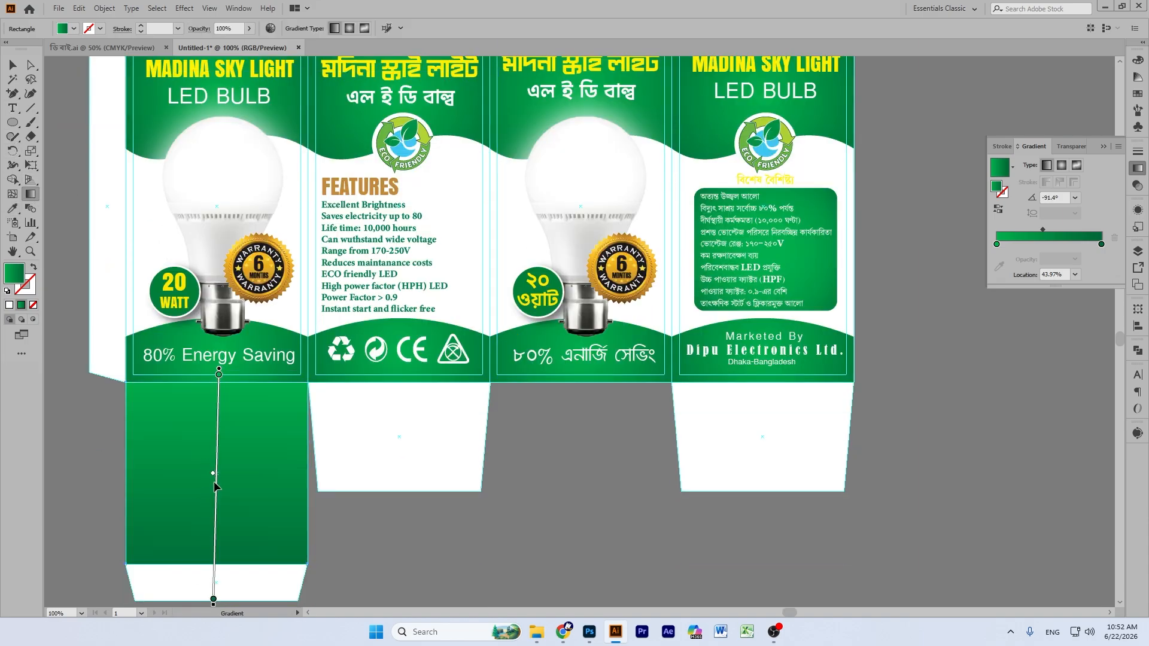
left_click_drag(214, 490, 215, 499)
left_click(12, 64)
left_click(622, 493)
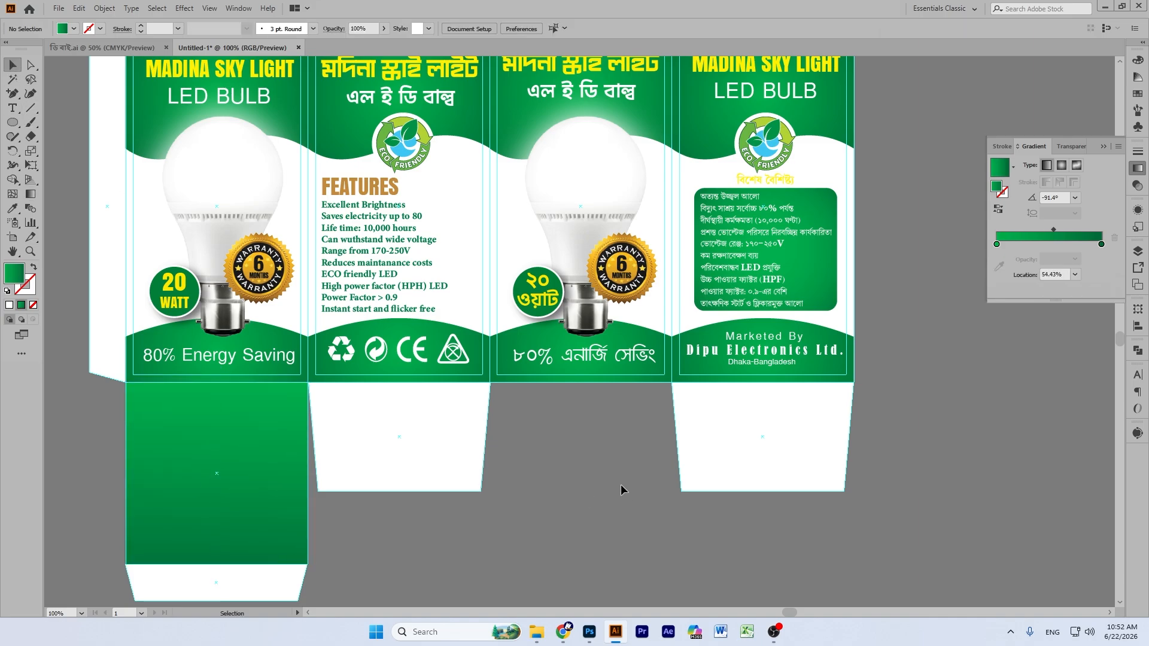
Step: Copy the third panel's Bengali brand name and LED bulb subtitle onto the top closure panel, rotated upside down
scroll(621, 485, "up", 3)
key("ctrl+minus")
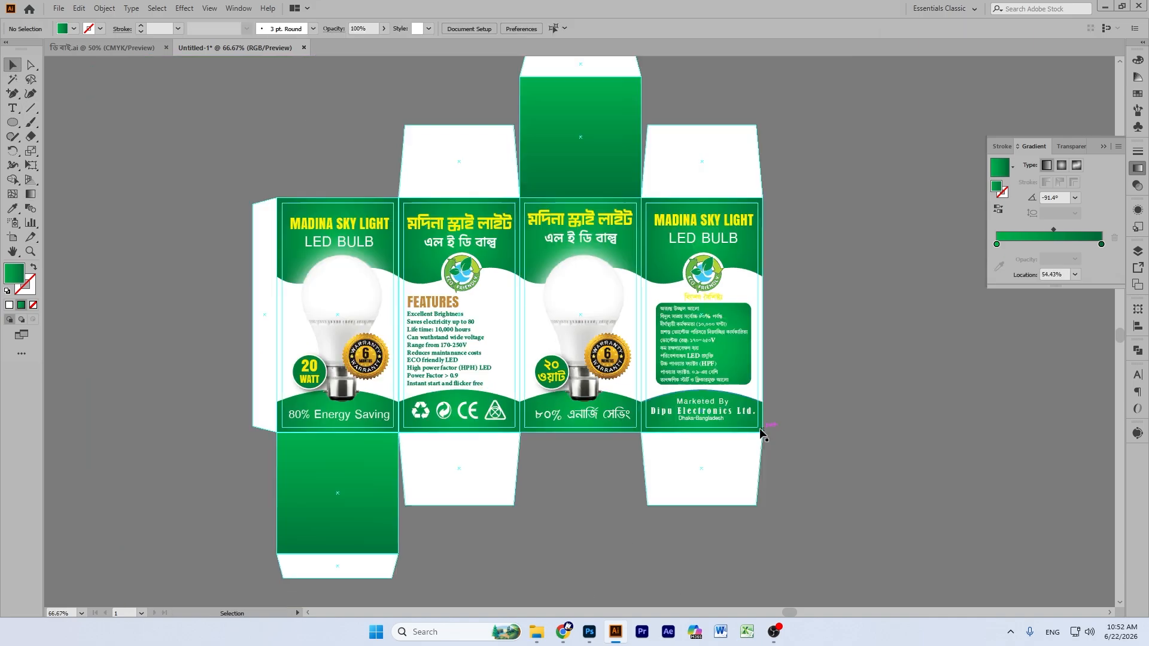
left_click(621, 217)
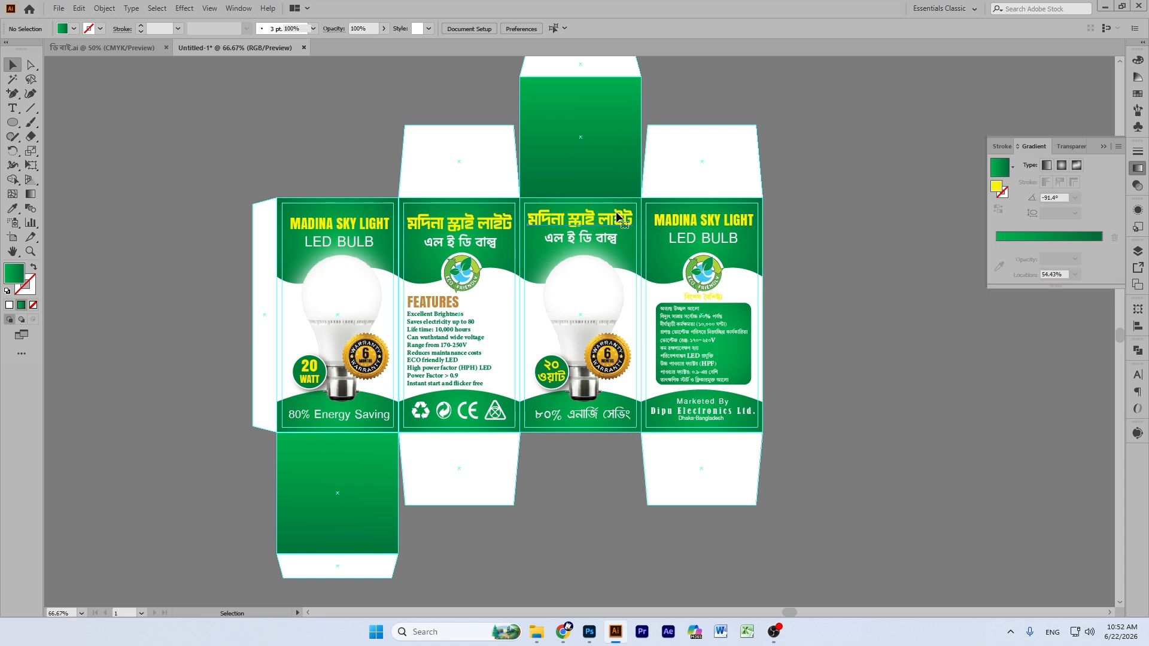
left_click(610, 241, "shift")
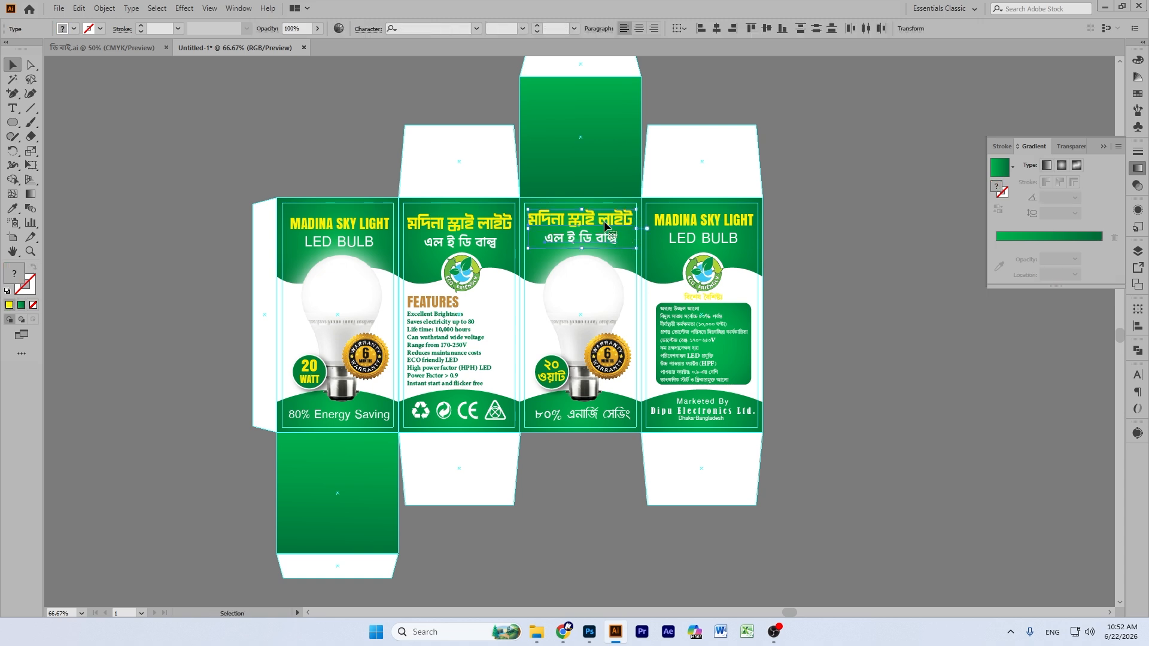
left_click_drag(606, 226, 598, 180)
left_click(877, 193)
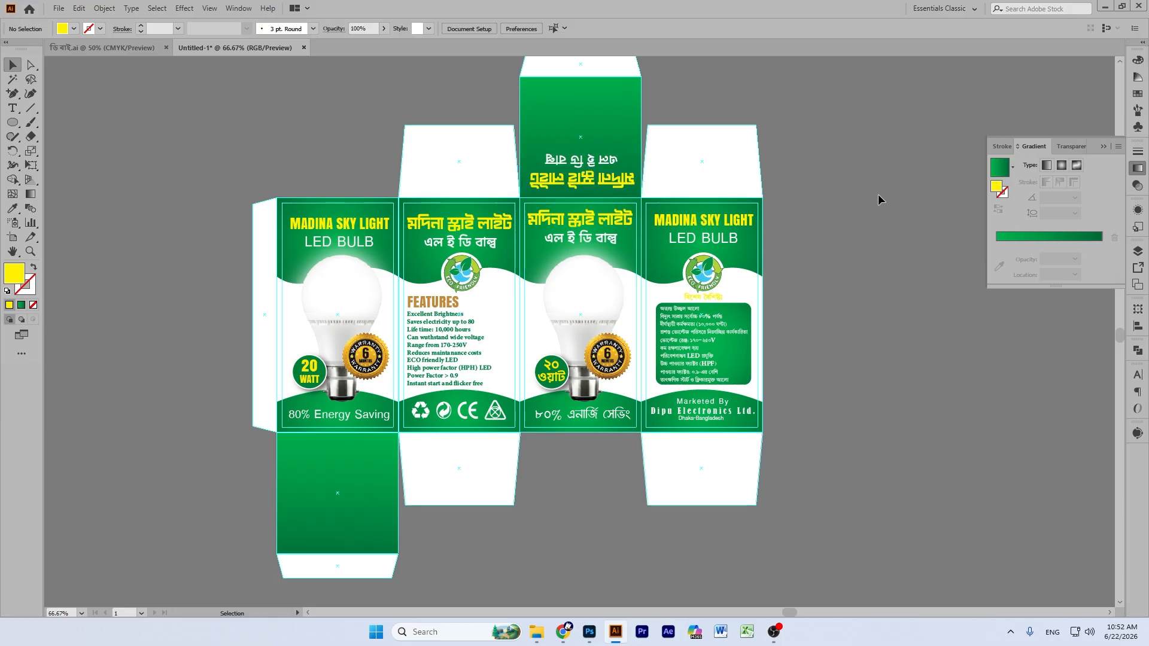
Step: Nudge the upside-down Bengali title and subtitle sideways to centre them on the top closure panel
left_click(594, 178)
left_click(595, 161, "shift")
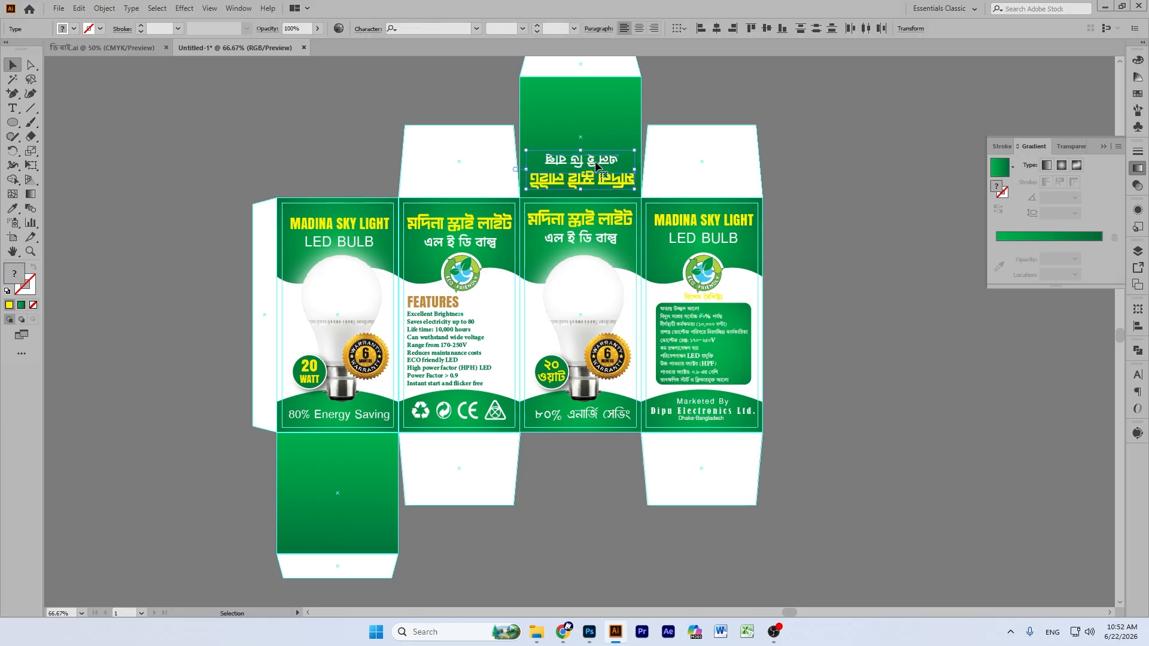
key("ctrl+equal")
key("ctrl+equal")
key("ctrl+equal")
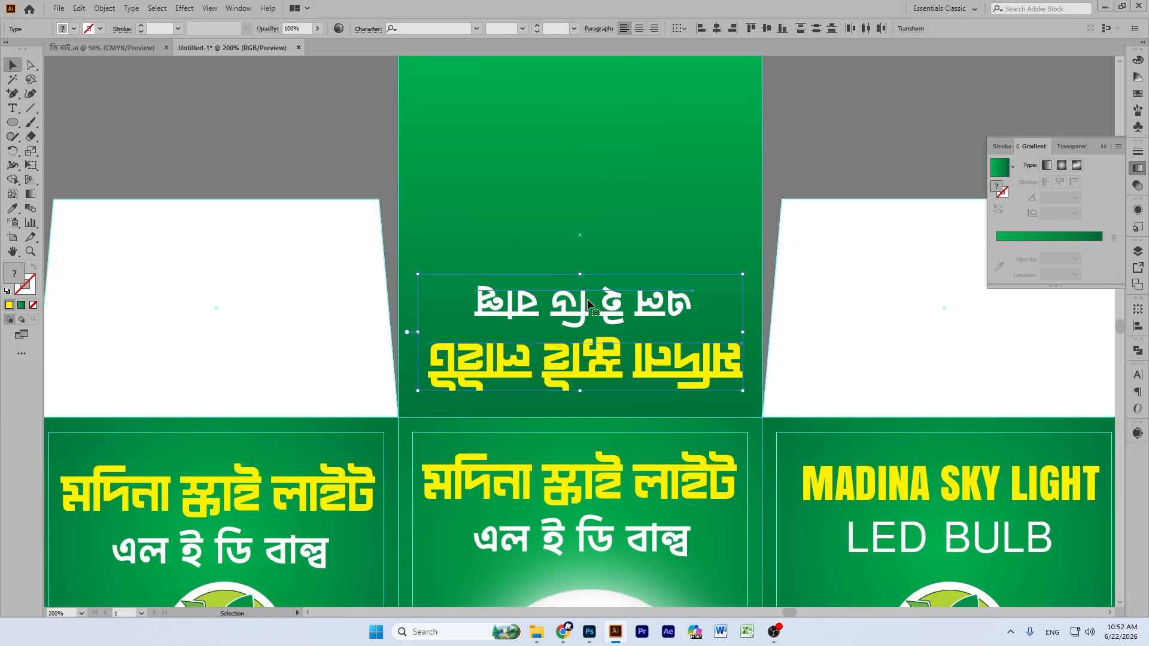
left_click_drag(580, 314, 579, 318)
left_click(830, 141)
Step: Move the third panel's glowing bulb, warranty badge and Bengali wattage badge together onto the empty area beside the fourth panel
scroll(830, 141, "down", 6)
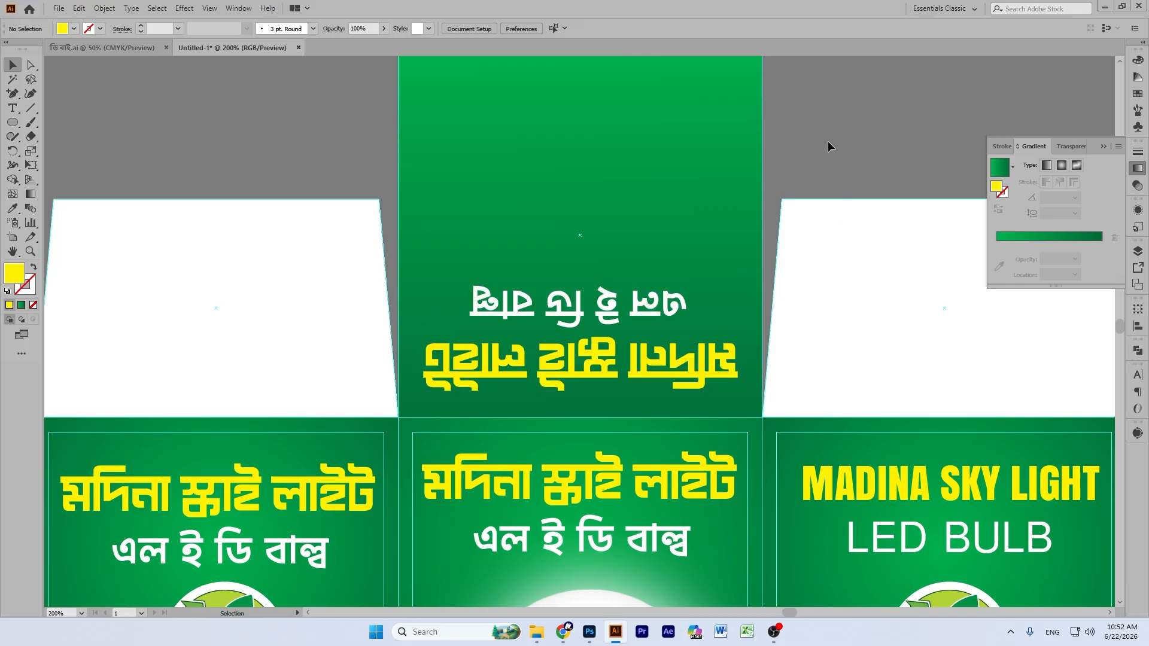
key("ctrl+minus")
key("ctrl+minus")
key("ctrl+minus")
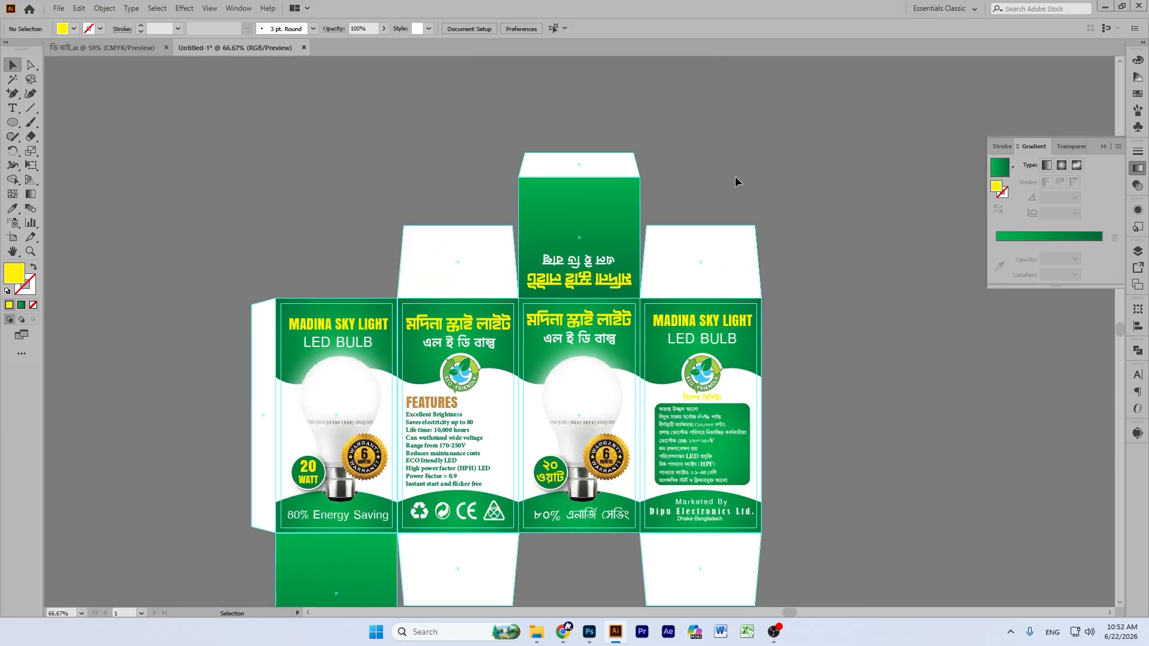
left_click(589, 410)
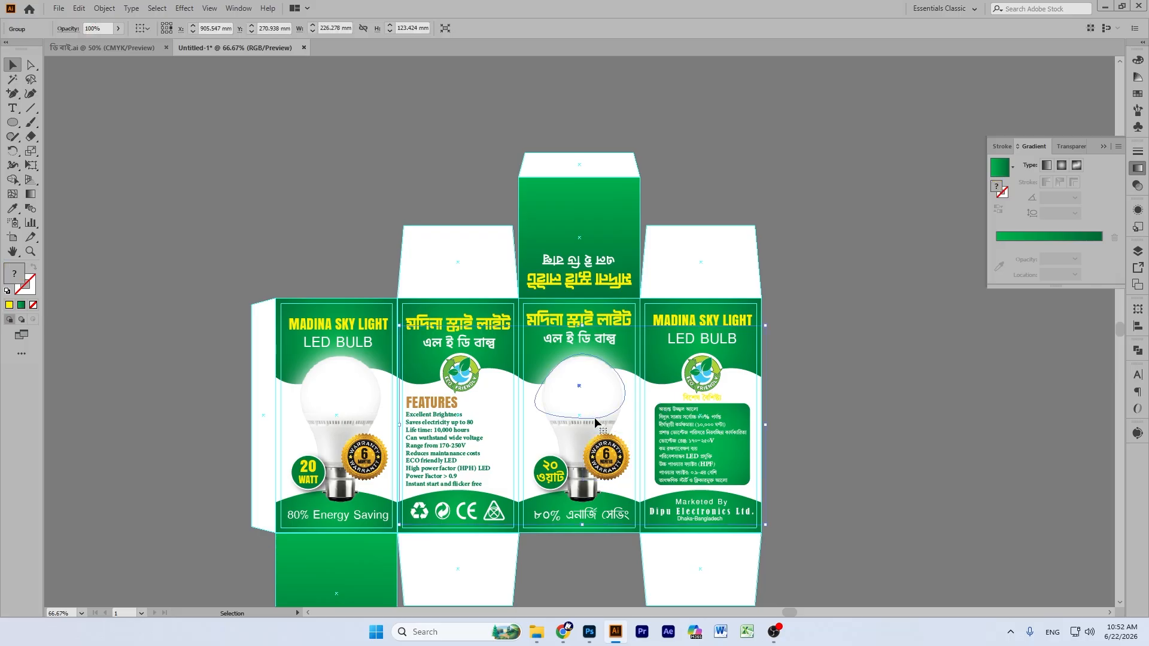
left_click(606, 453, "shift")
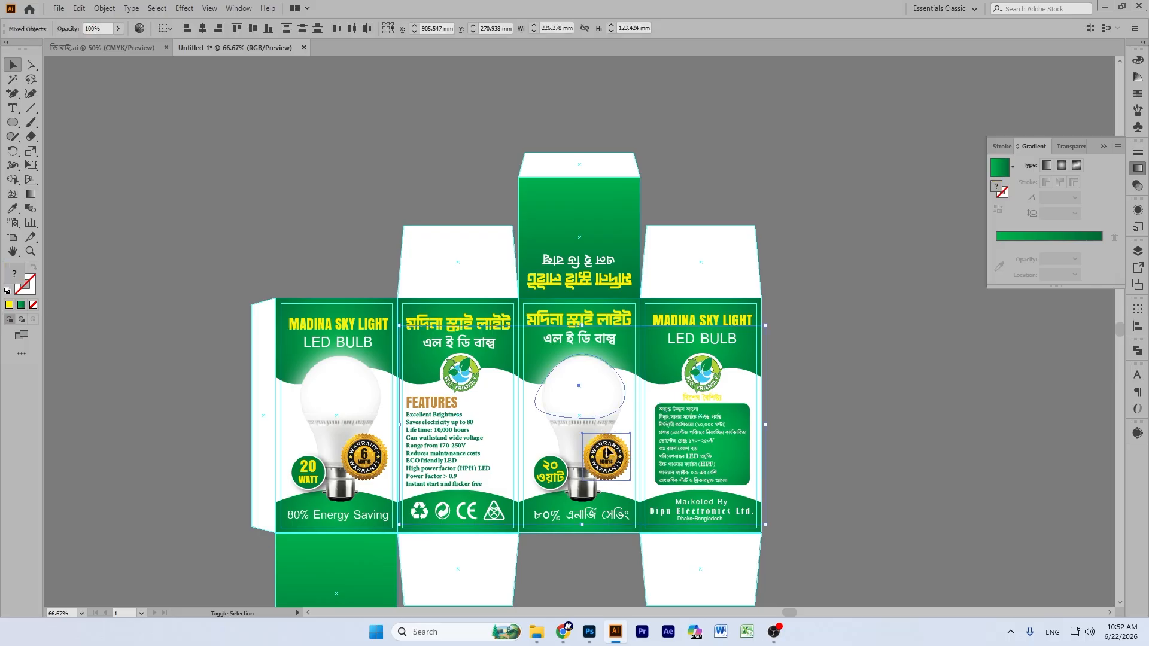
left_click(563, 472, "shift")
left_click_drag(589, 409, 905, 413)
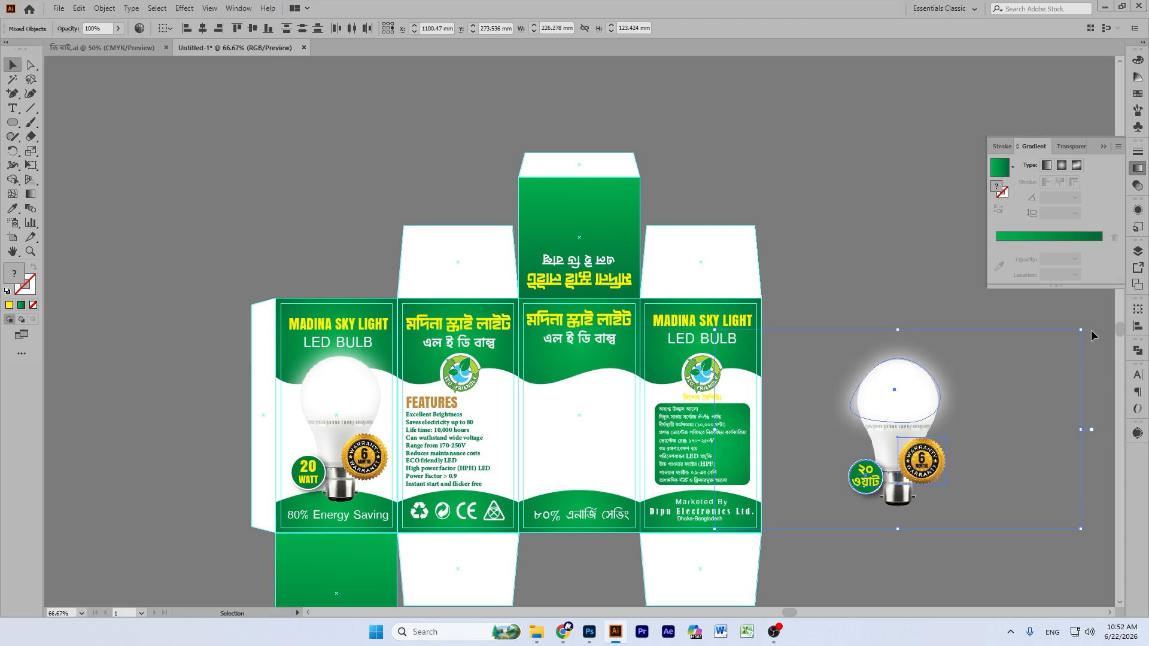
Step: Shrink the glowing bulb with its warranty and Bengali wattage badges and place it upside down on the top closure panel
left_click_drag(1085, 325, 792, 476)
left_click_drag(897, 327, 539, 193)
mouse_move(579, 246)
left_mouse_down()
mouse_move(584, 259)
mouse_move(586, 231)
left_mouse_up()
left_click(770, 158)
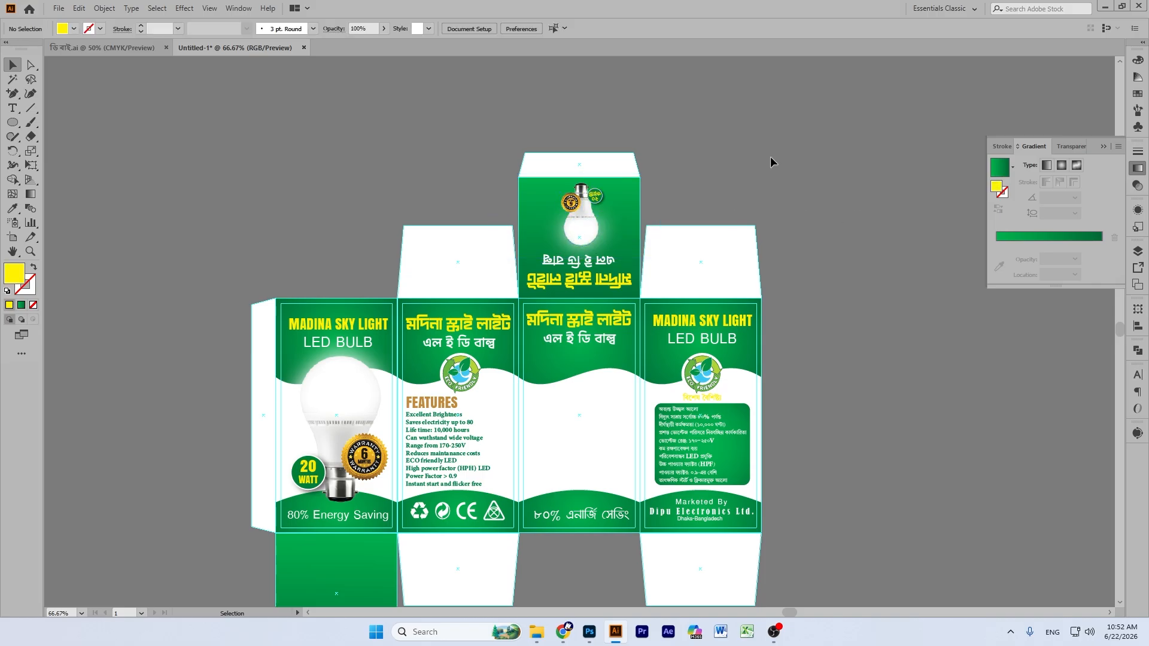
Step: Draw a small rounded rectangle about 12.6 by 10.5 mm on the empty area beside the top panels
key("ctrl+plus")
key("ctrl+plus")
key("plus")
scroll(771, 160, "up", 8)
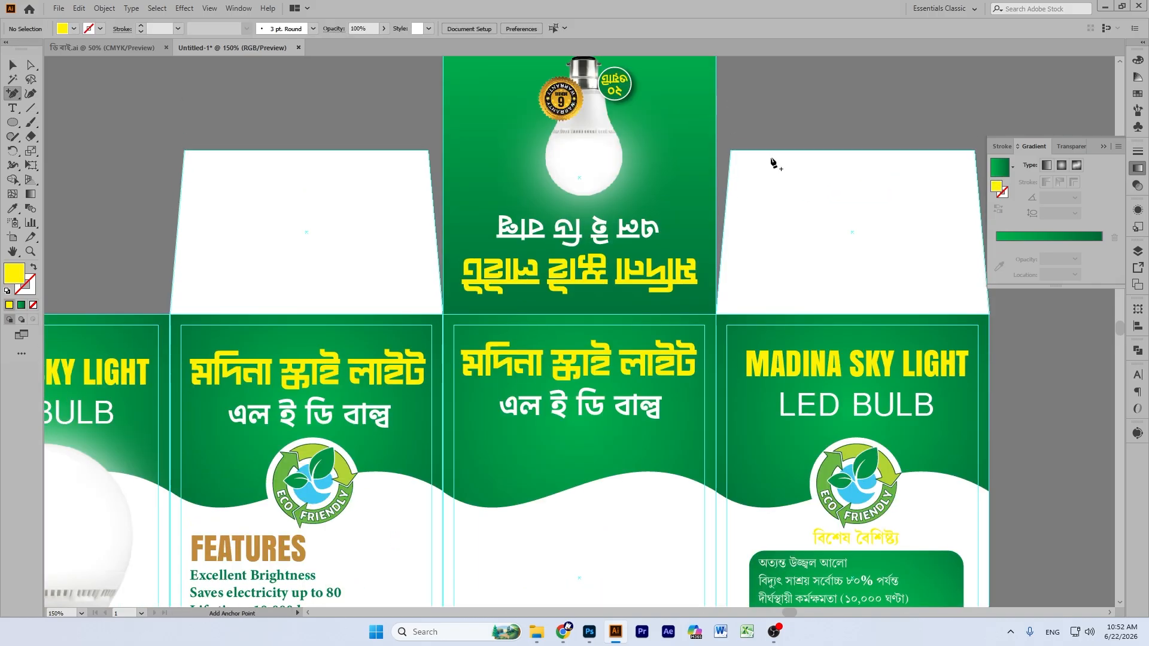
left_click(867, 120)
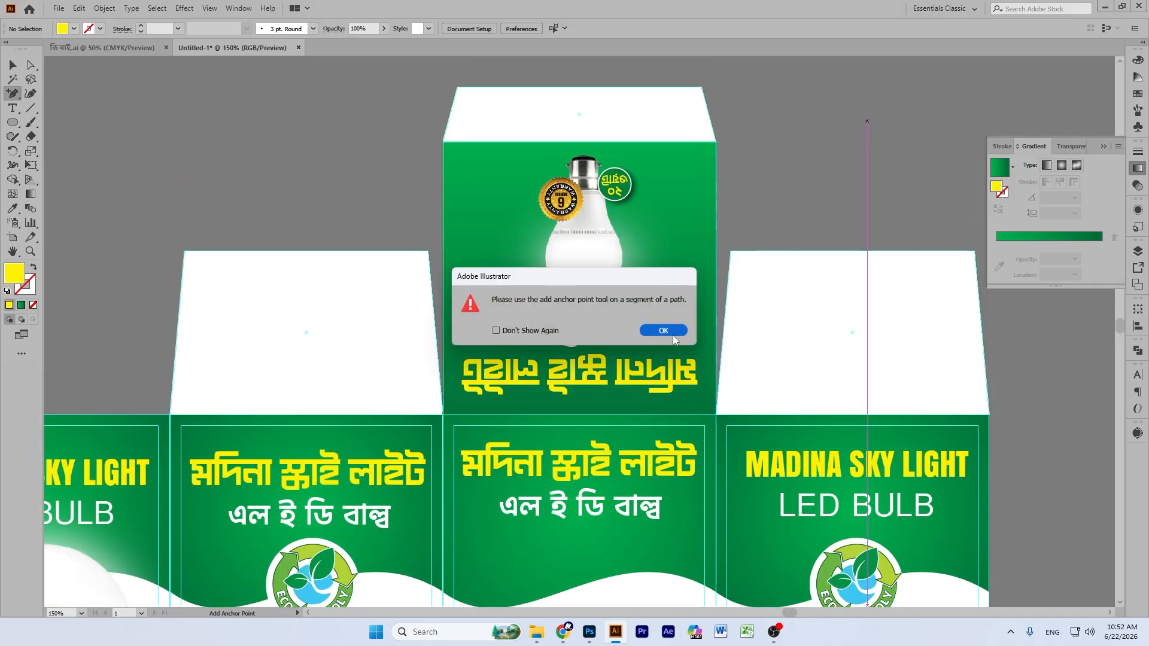
left_click(663, 330)
left_click(13, 65)
left_click_drag(16, 123, 58, 124)
mouse_move(123, 108)
left_mouse_down()
mouse_move(169, 146)
mouse_move(133, 118)
left_mouse_up()
left_click(12, 65)
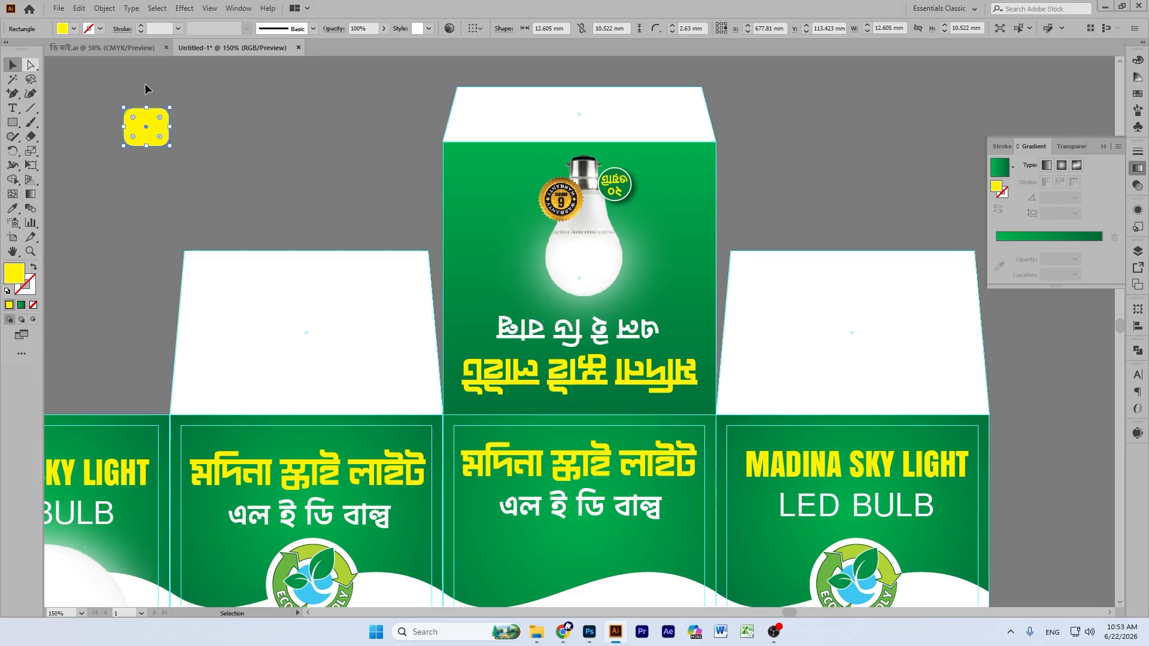
Step: Fill the small rounded rectangle with white (FFFFFF) and deselect it
left_click(1140, 62)
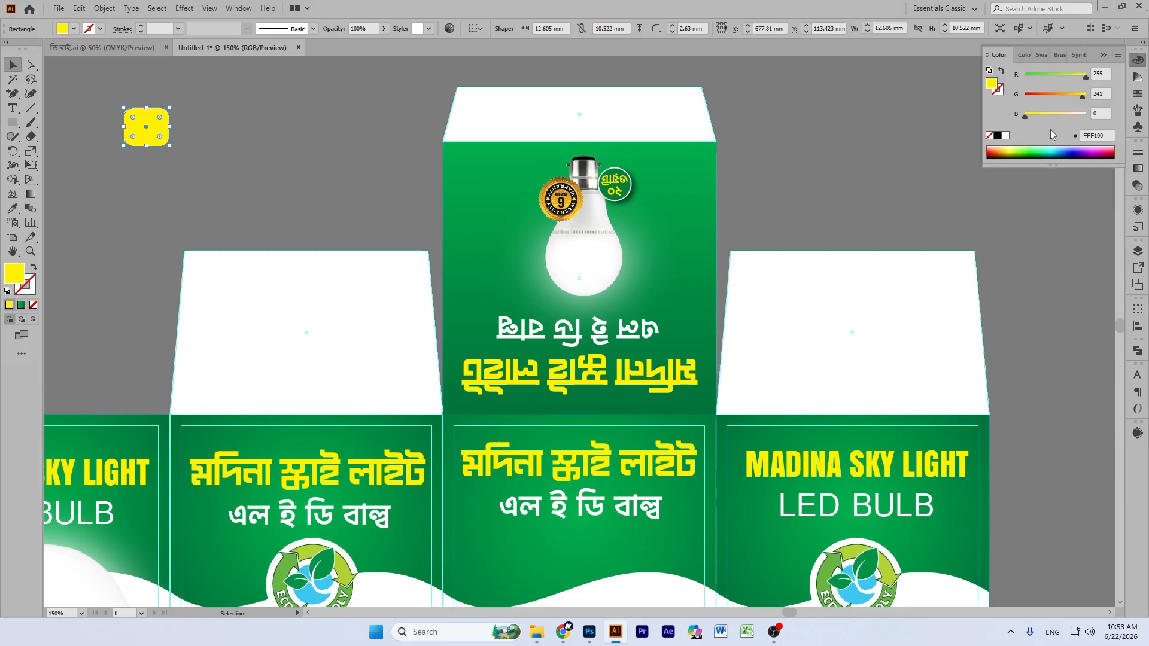
left_click(1005, 136)
left_click(237, 127)
Step: Add the black text "MRP" just above the white rounded rectangle
key("ctrl+equal")
key("ctrl+equal")
key("ctrl+equal")
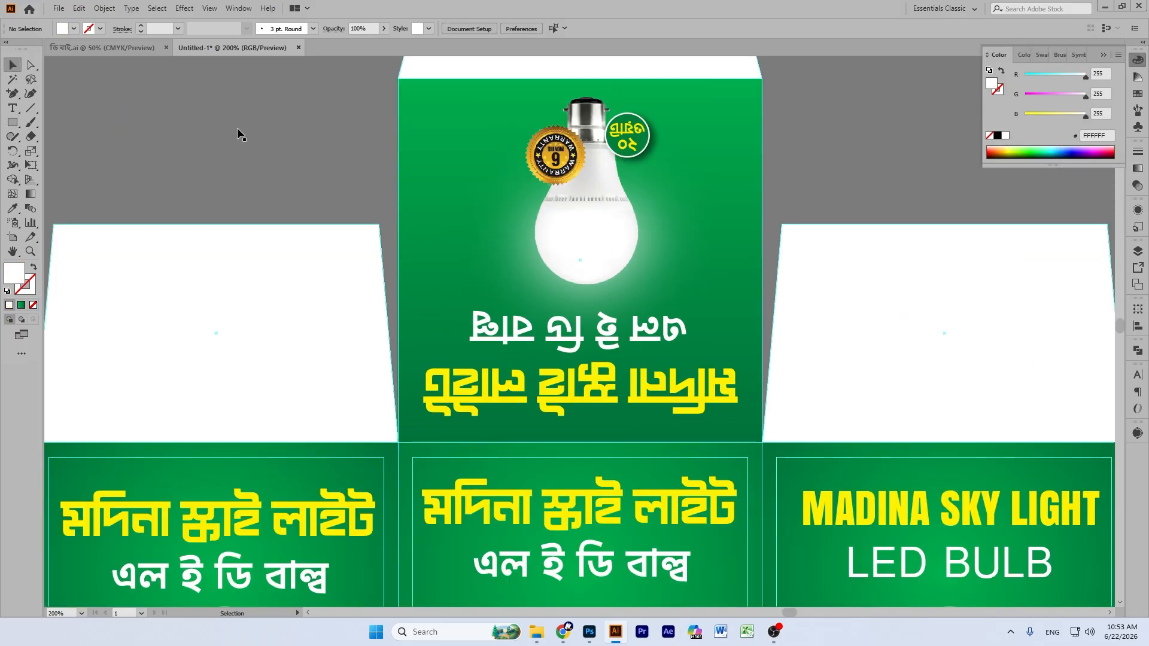
left_click(13, 255)
left_click_drag(72, 236, 744, 315)
left_click_drag(216, 96, 588, 370)
left_click_drag(538, 249, 493, 317)
left_click_drag(12, 108, 57, 107)
left_click(415, 155)
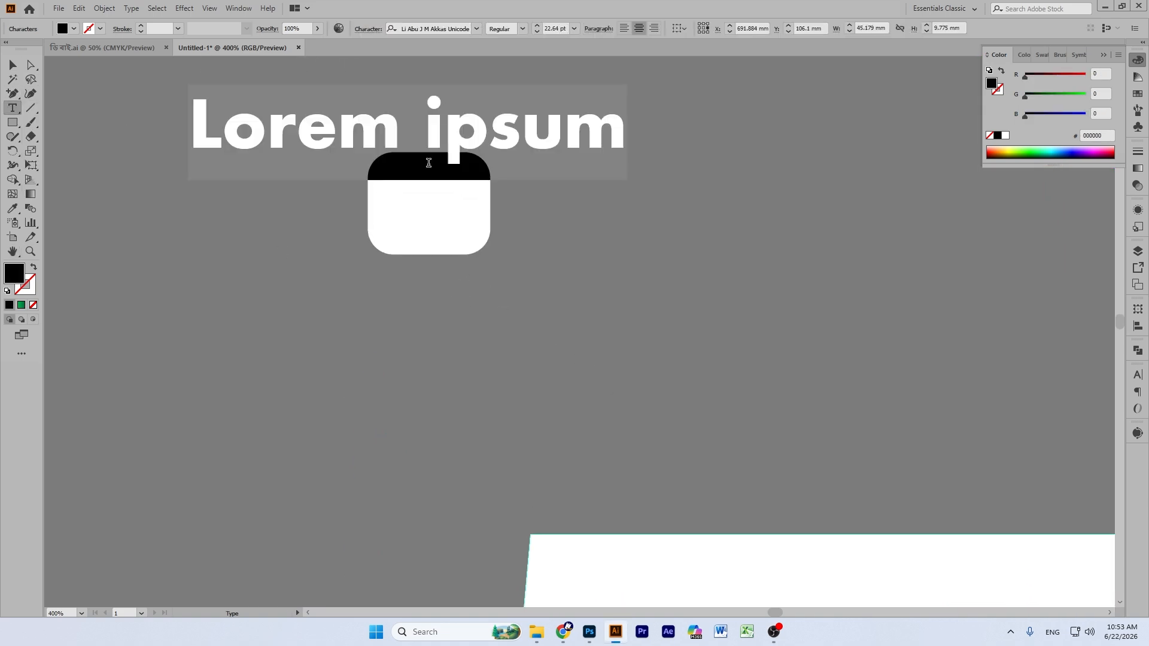
key("BackSpace")
type("M")
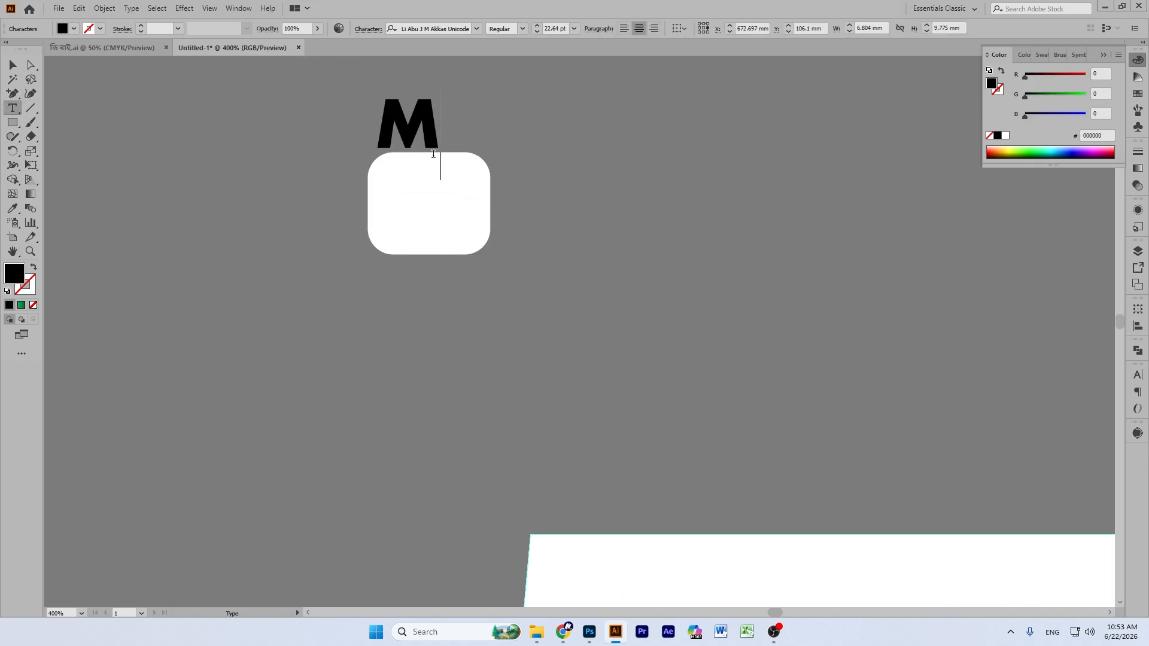
type("RP")
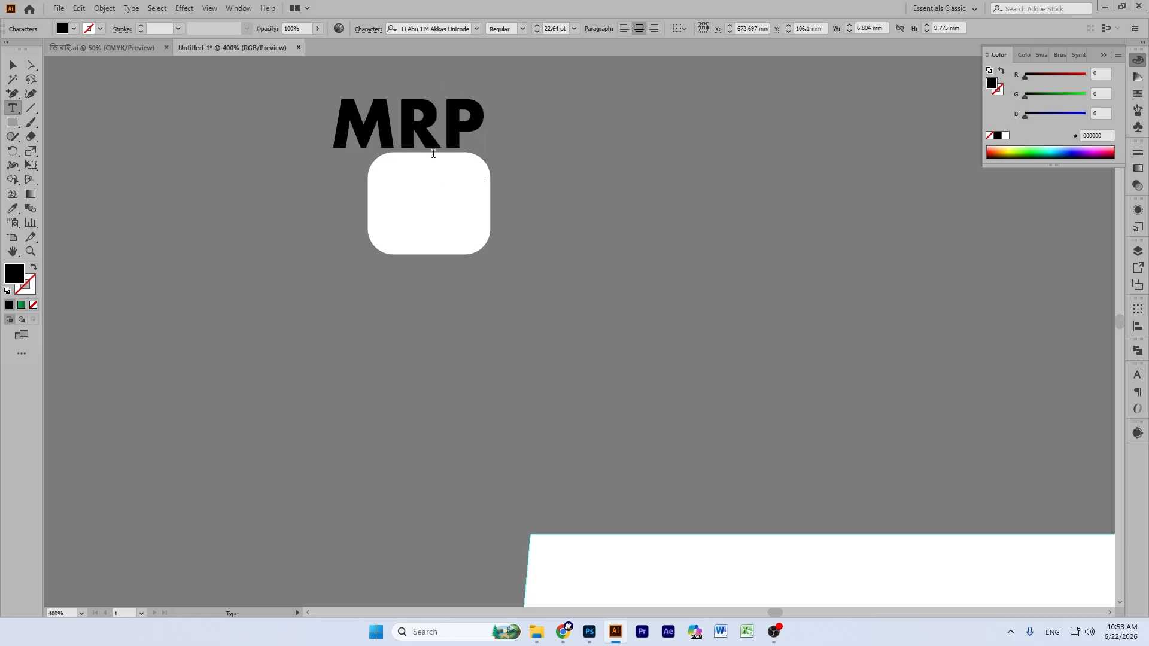
key("Escape")
Step: Scale the MRP text down to fit inside the white rounded rectangle and centre it near the upper edge
left_click_drag(410, 100, 436, 193)
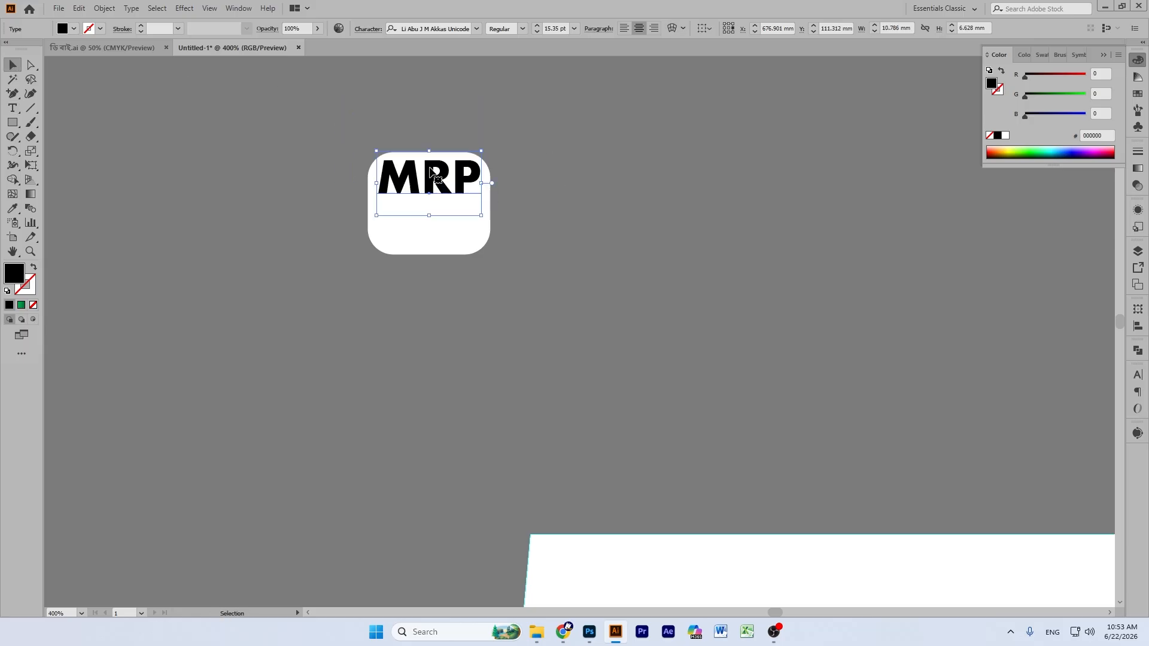
left_click_drag(429, 151, 435, 175)
left_click(521, 154)
left_click(504, 155)
Step: Copy the white MRP label onto the top closure panel's outer corner beside the bulb, rotated upside down
left_click_drag(514, 141, 564, 168)
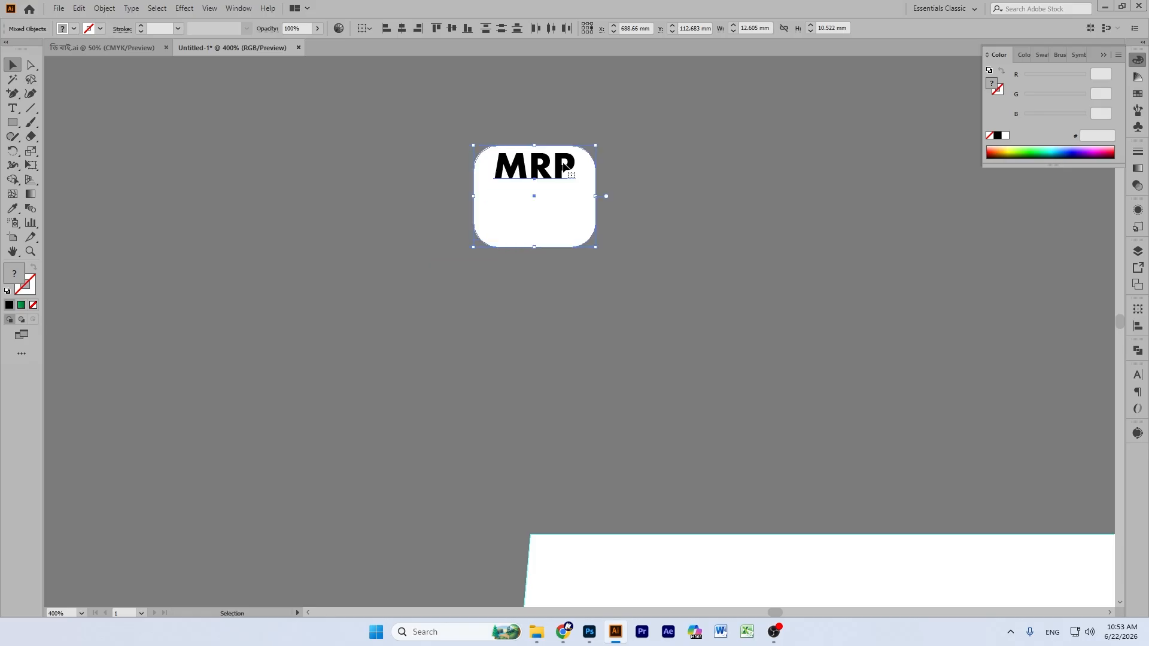
key("ctrl+minus")
key("ctrl+minus")
key("ctrl+minus")
key("ctrl+minus")
key("ctrl+minus")
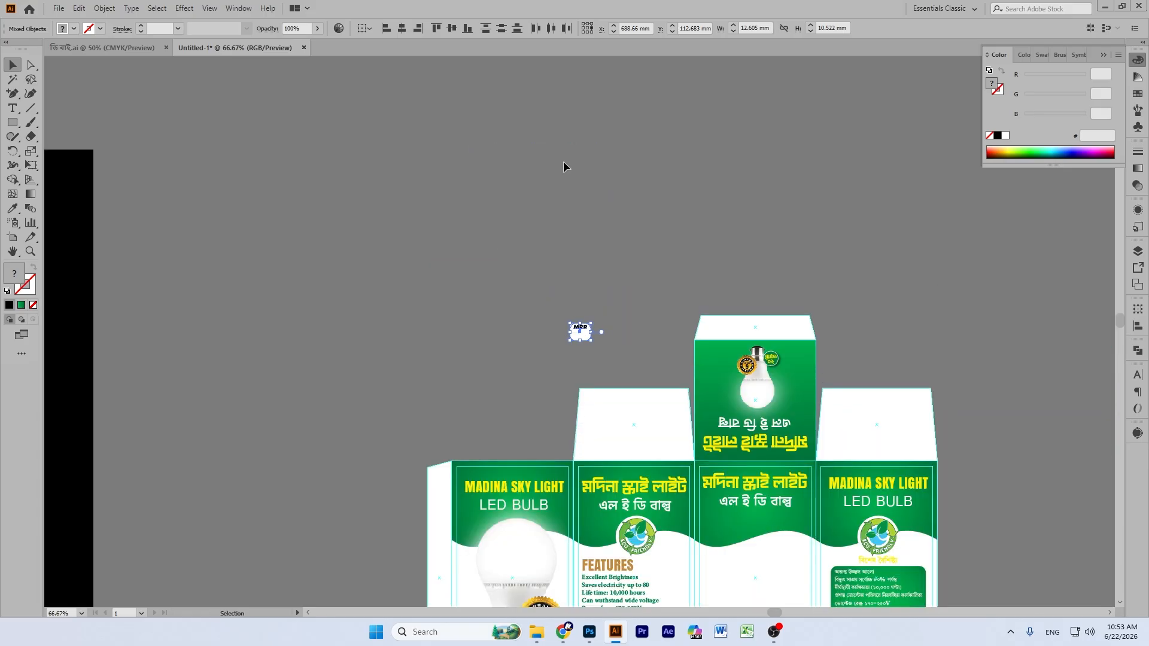
left_click_drag(582, 338, 606, 338)
left_click_drag(632, 339, 709, 357)
left_click(662, 271)
scroll(662, 270, "down", 3)
scroll(662, 270, "down", 3)
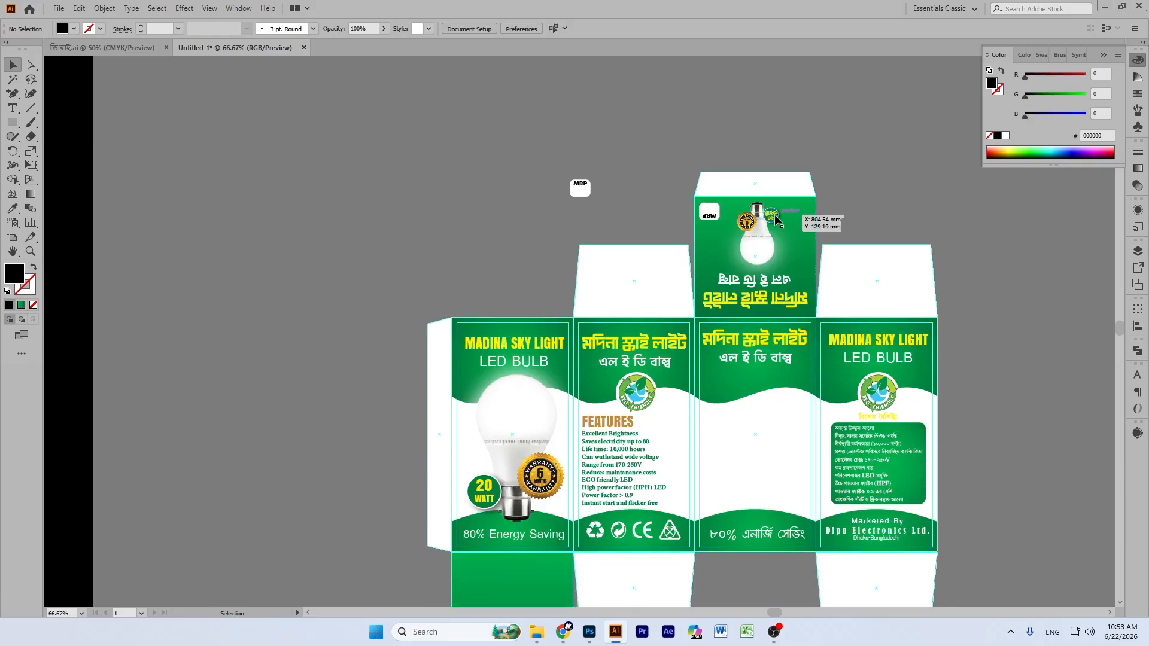
Step: Copy the top closure panel's title, subtitle, bulb, badges and MRP label to the empty area and rotate the copy upright
left_click(770, 214)
left_click(757, 240, "shift")
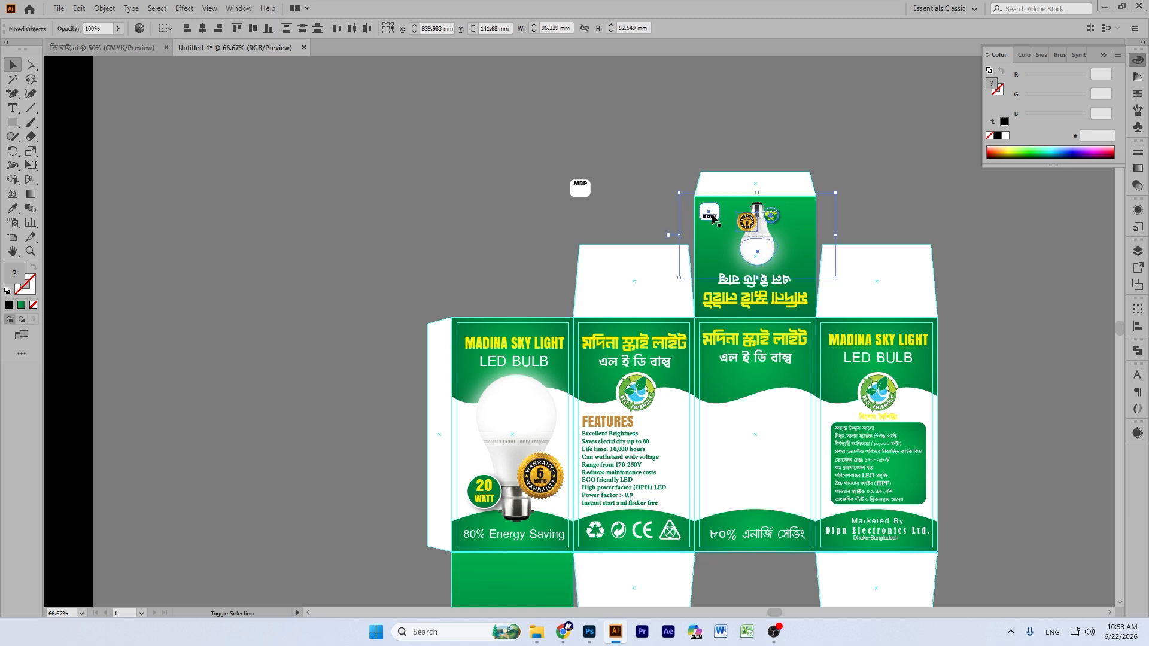
left_click(749, 288, "shift")
left_click(752, 308, "shift")
left_click_drag(753, 307, 263, 281)
left_click_drag(349, 158, 185, 292)
scroll(216, 176, "down", 2)
scroll(216, 175, "down", 1)
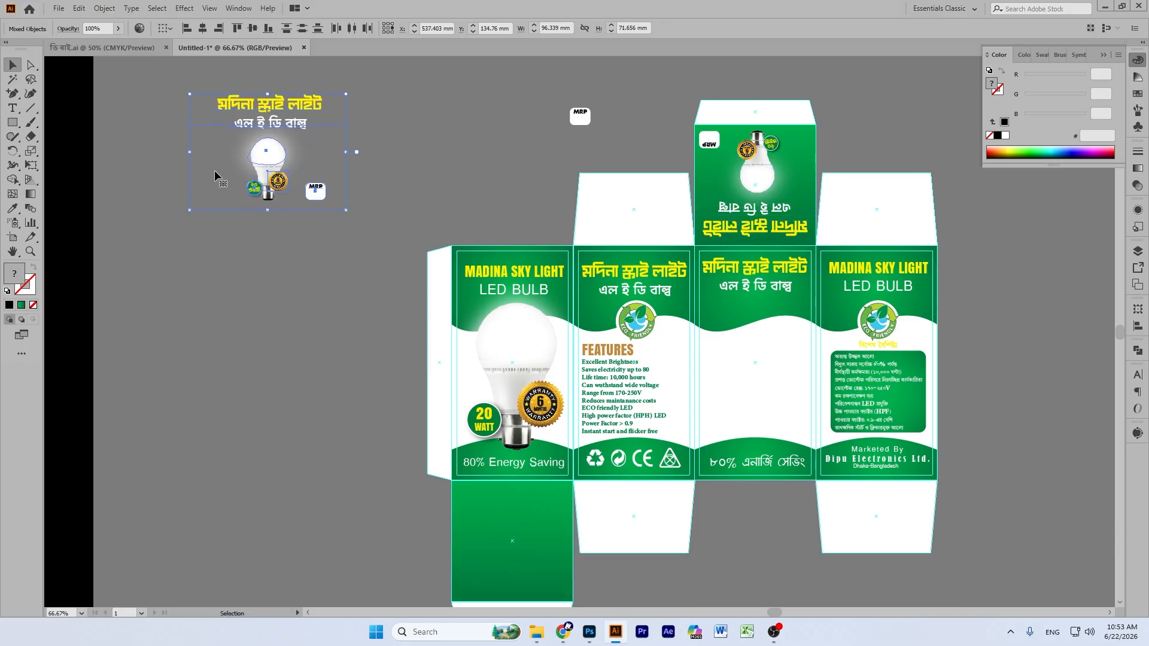
Step: Move the upright copy of the title, subtitle, bulb, badges and MRP label onto the bottom closure panel
left_click_drag(266, 170, 508, 555)
left_click(734, 519)
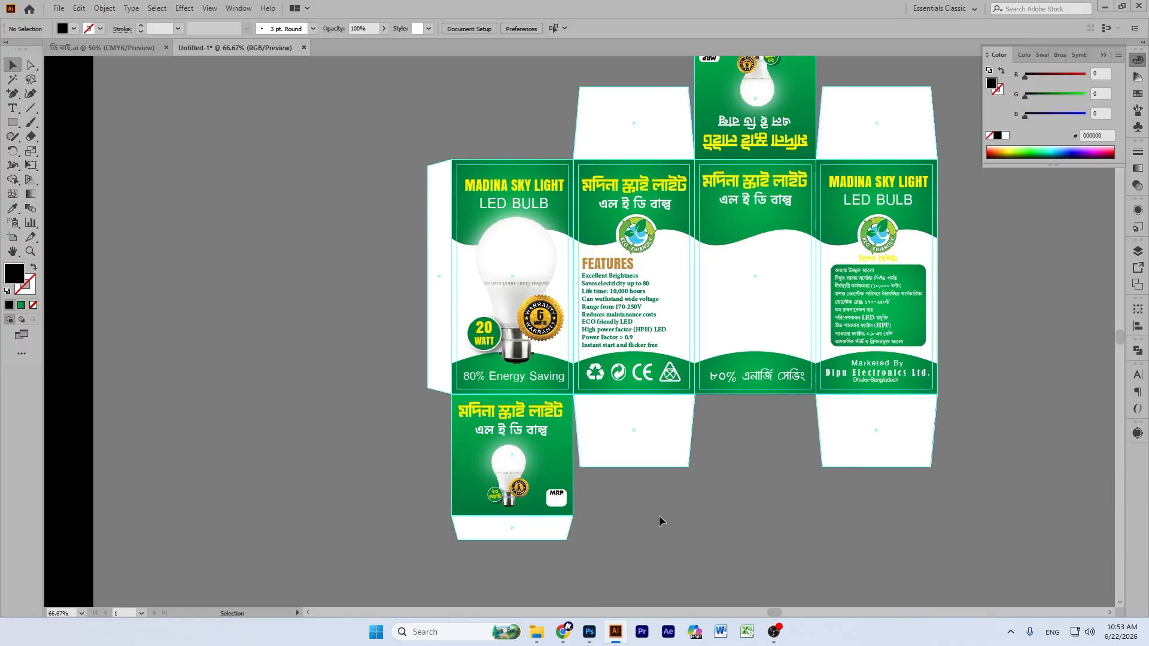
key("ctrl+equal")
key("ctrl+equal")
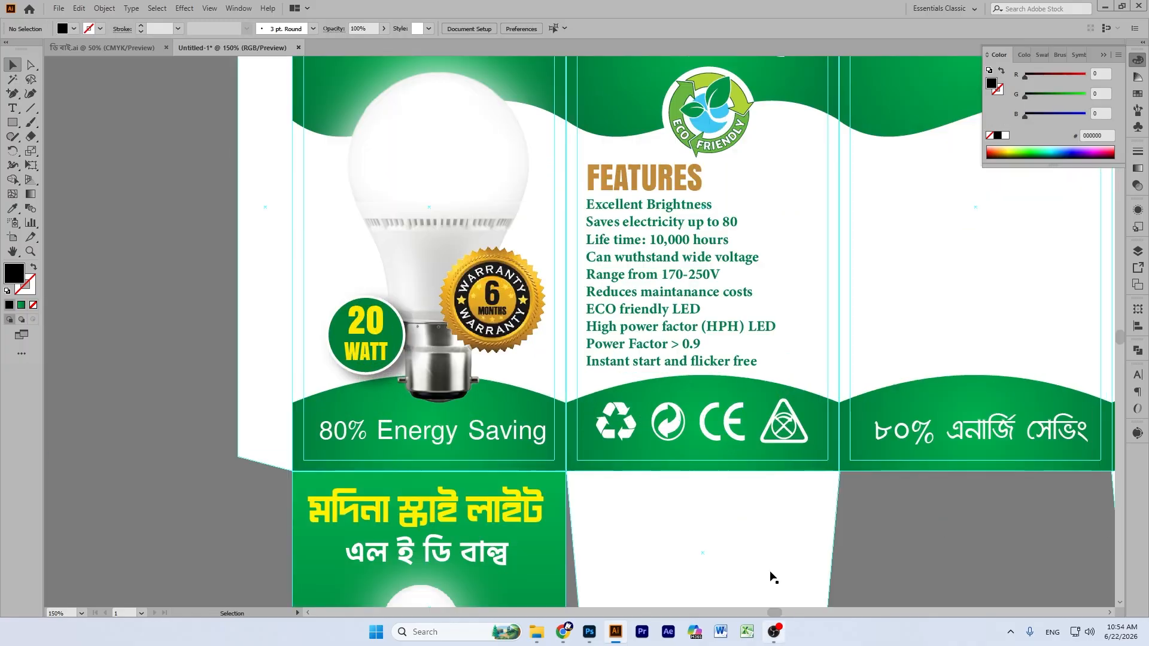
scroll(736, 344, "down", 7)
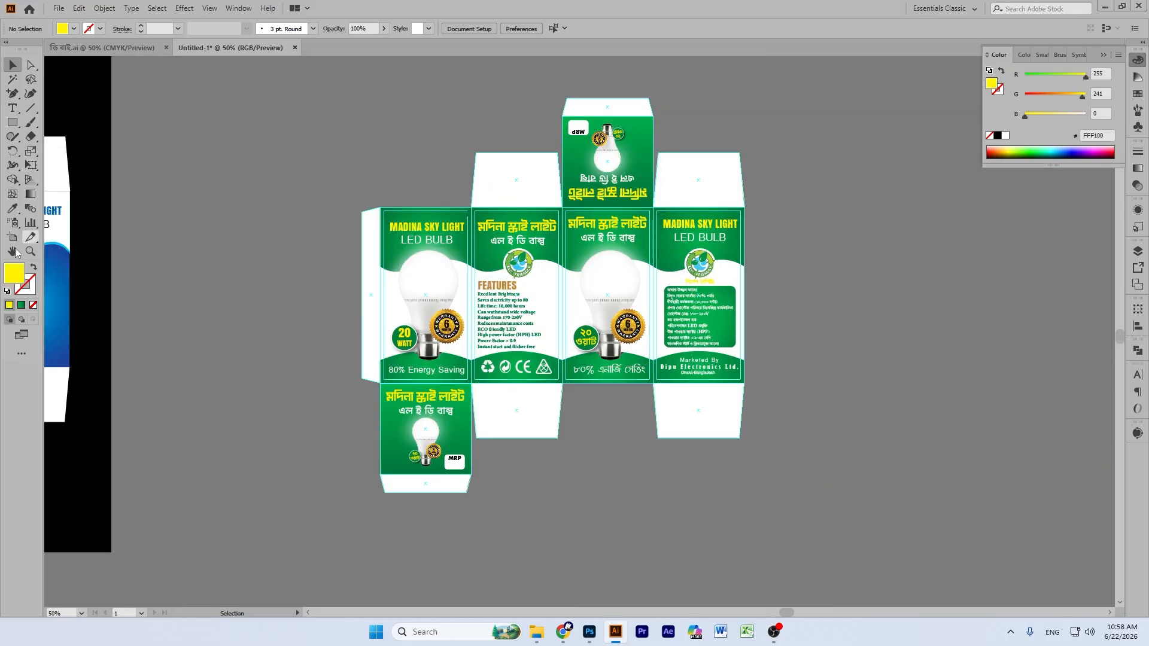
Step: Delete the entire old blue box design from the black background, including its remaining top flap pieces
left_click_drag(227, 299, 889, 342)
left_click(13, 66)
left_click_drag(196, 167, 850, 504)
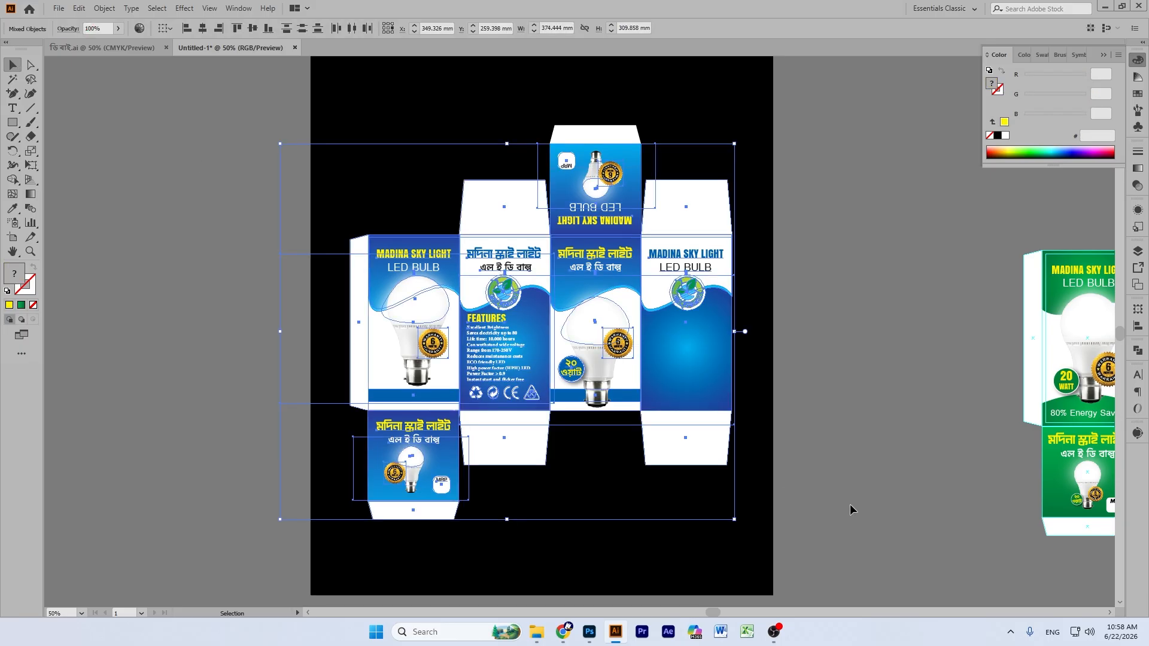
key("Delete")
left_click_drag(501, 125, 786, 191)
key("Delete")
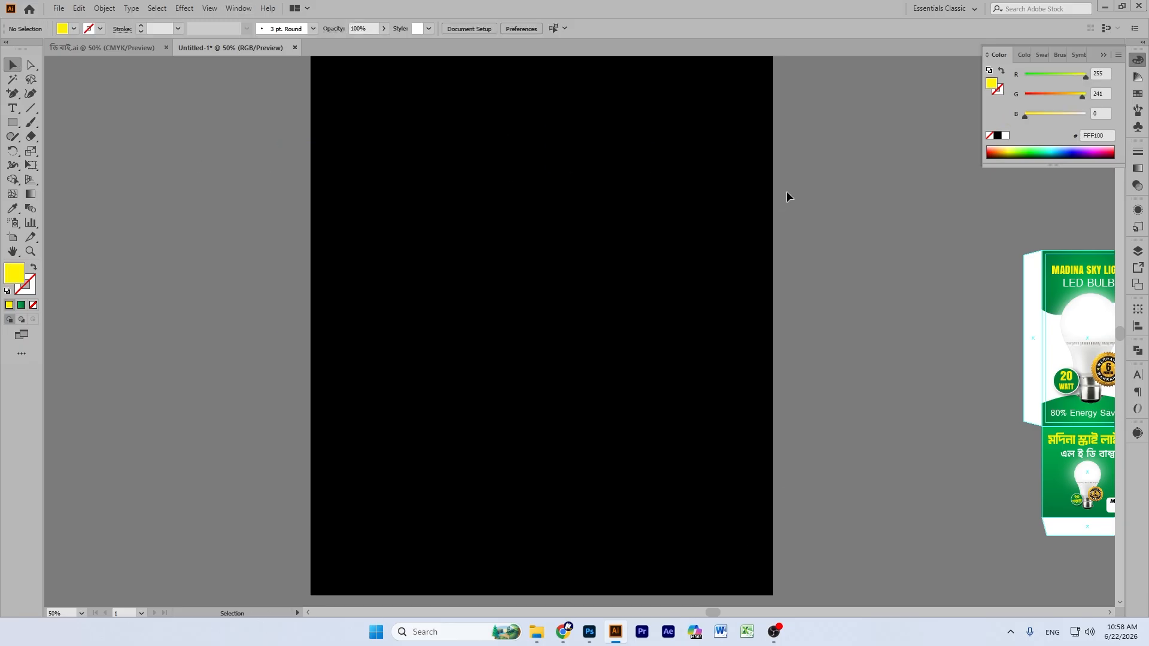
Step: Bring the finished blue box design from the other open CMYK document into Untitled-1
left_click(135, 50)
left_click(13, 252)
left_click_drag(940, 295, 581, 400)
left_click(13, 65)
left_click(634, 179)
left_click_drag(633, 179, 587, 254)
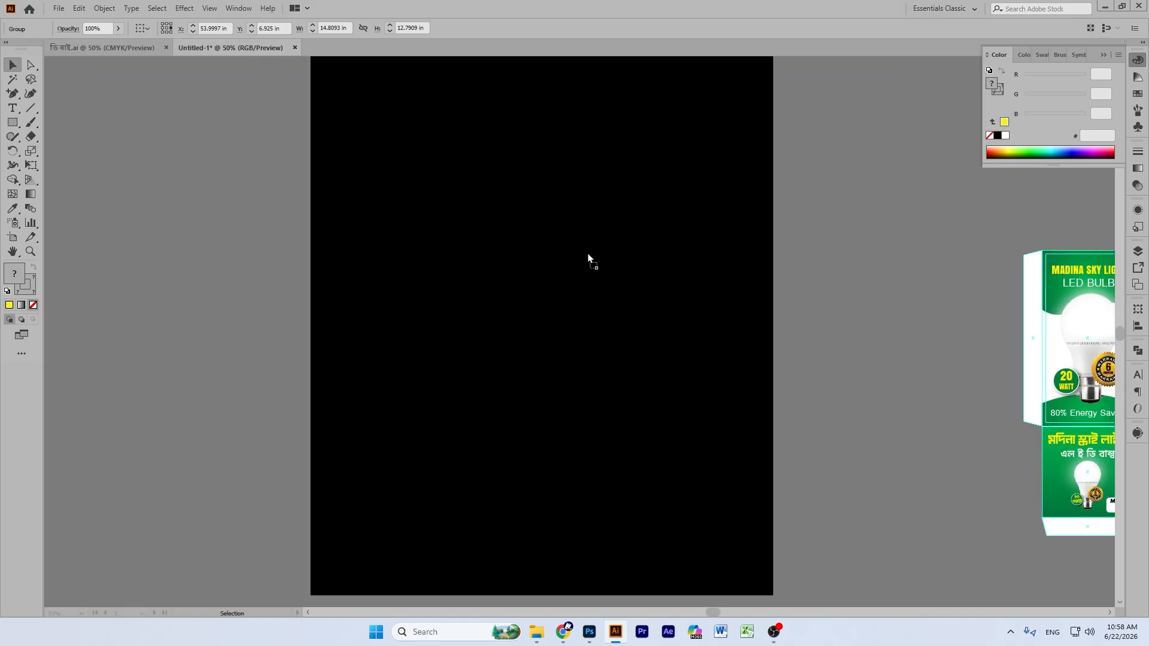
left_click_drag(769, 307, 819, 313)
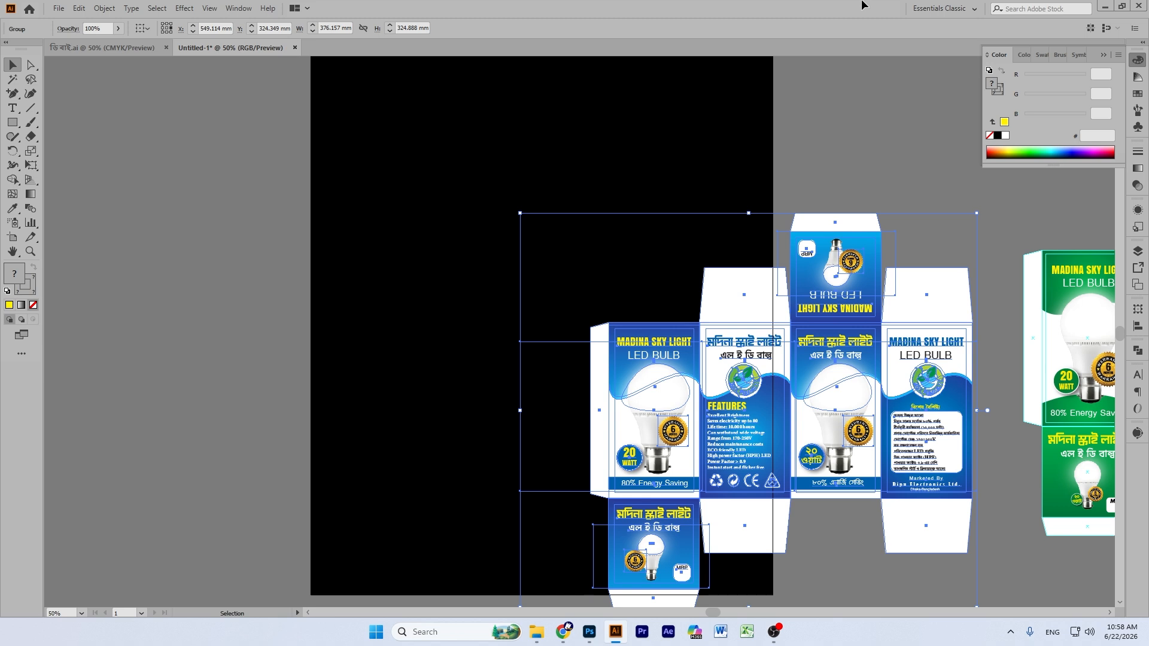
Step: Move the blue box design past the green dieline and place it on the empty area on its far side
left_click(12, 251)
left_click_drag(735, 273, 173, 197)
left_click(13, 70)
left_click_drag(189, 289, 1084, 217)
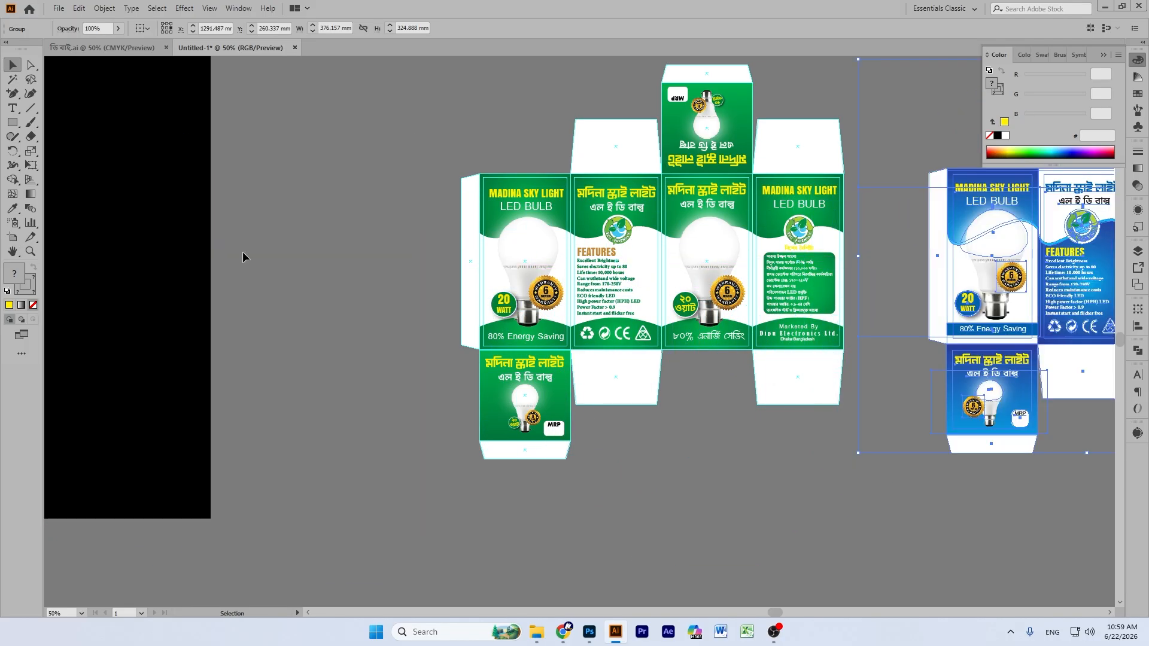
left_click(13, 251)
left_click_drag(748, 269, 414, 317)
left_click(14, 65)
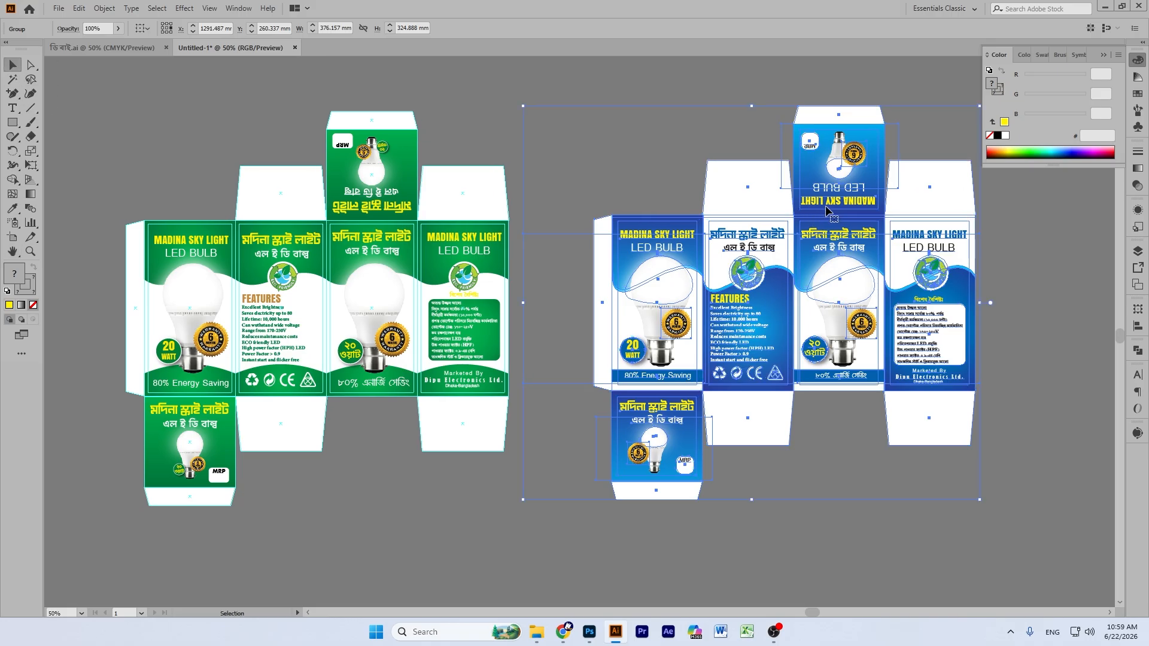
key("ctrl+t")
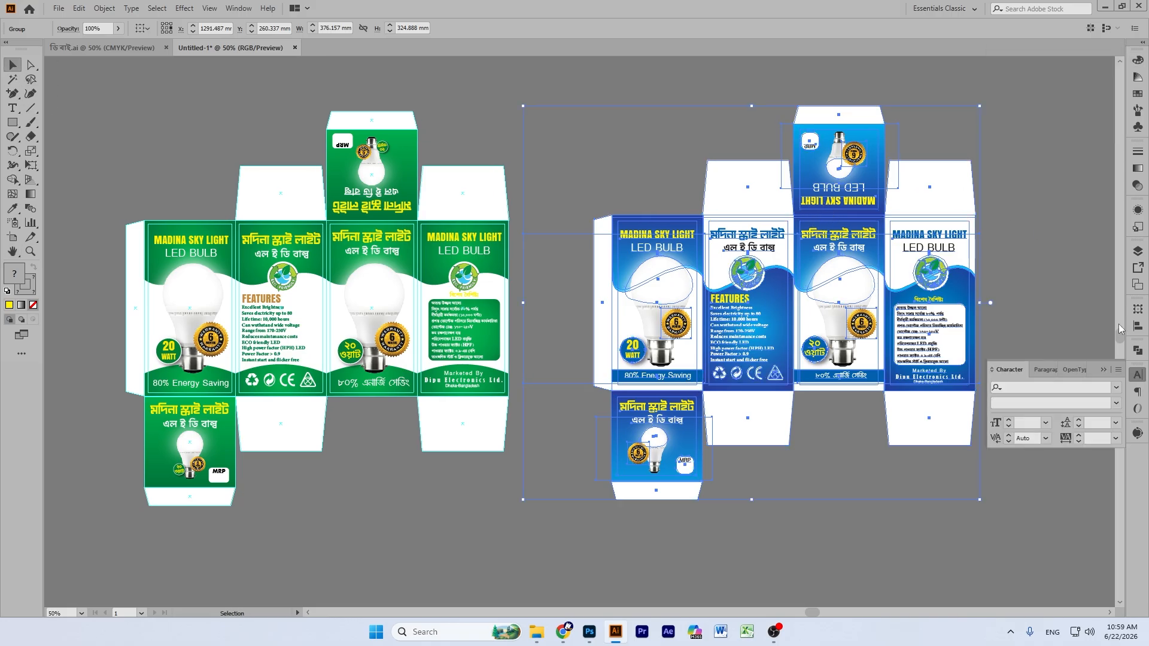
left_click(1136, 374)
mouse_move(822, 281)
left_mouse_down()
mouse_move(870, 270)
mouse_move(807, 269)
left_mouse_up()
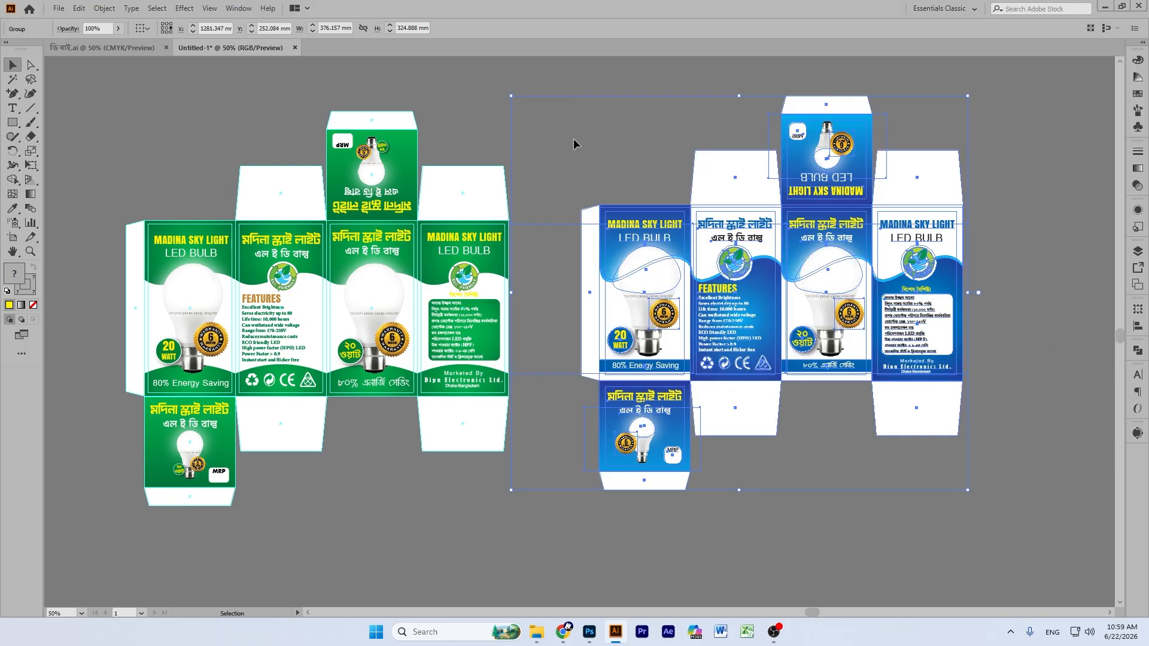
Step: Select the complete green box design and group all its artwork
left_click(479, 99)
left_click_drag(100, 127, 497, 494)
key("a")
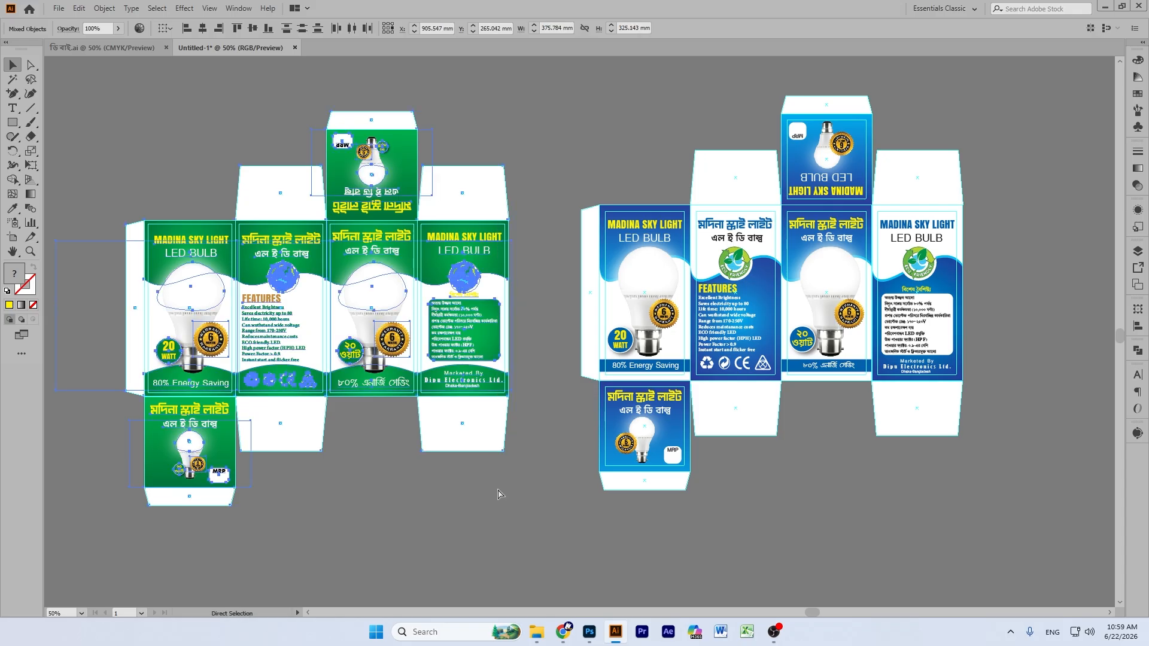
key("v")
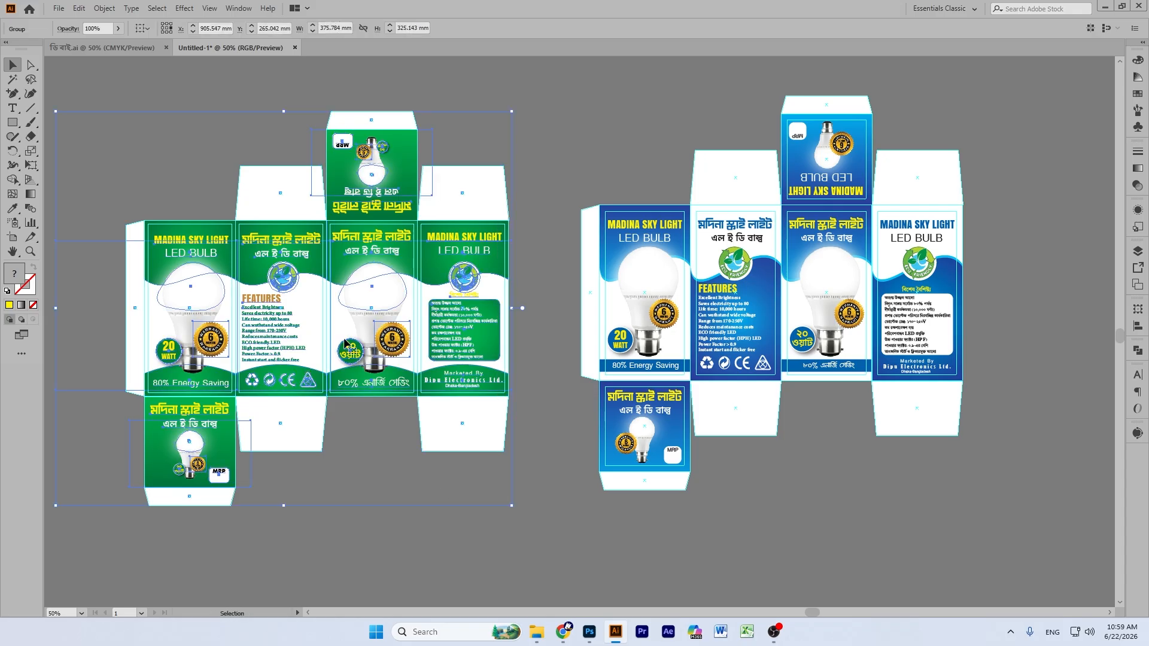
Step: Try to shift the green box group up and closer to the blue design, selecting both designs together
left_click_drag(426, 303, 454, 277)
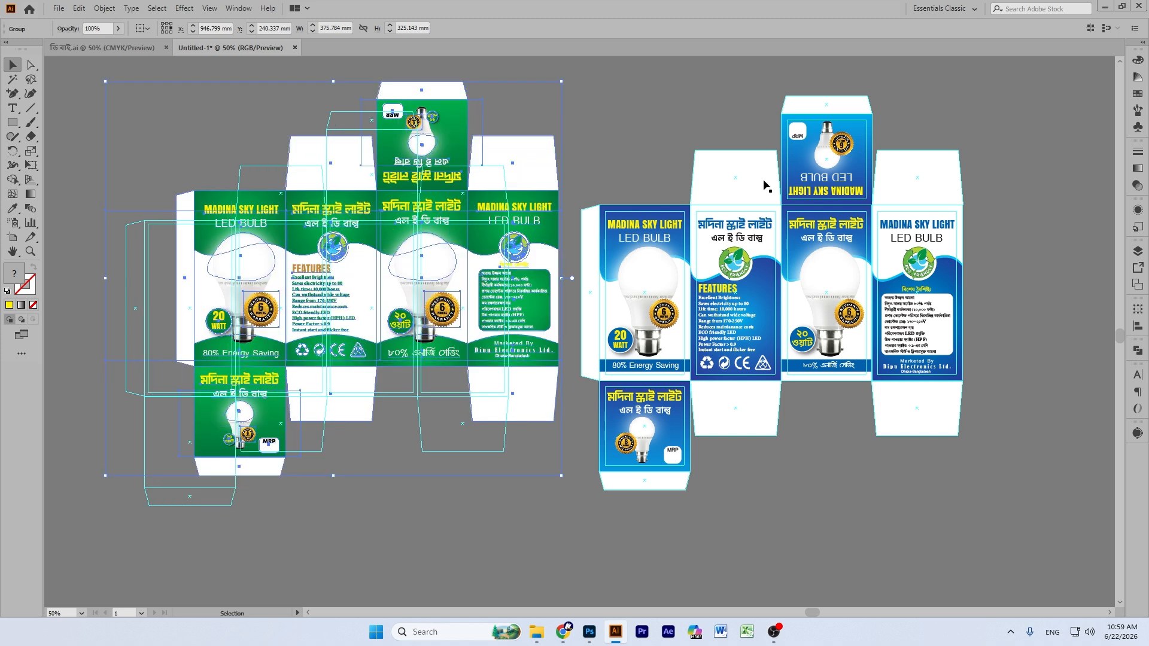
left_click(956, 170, "shift")
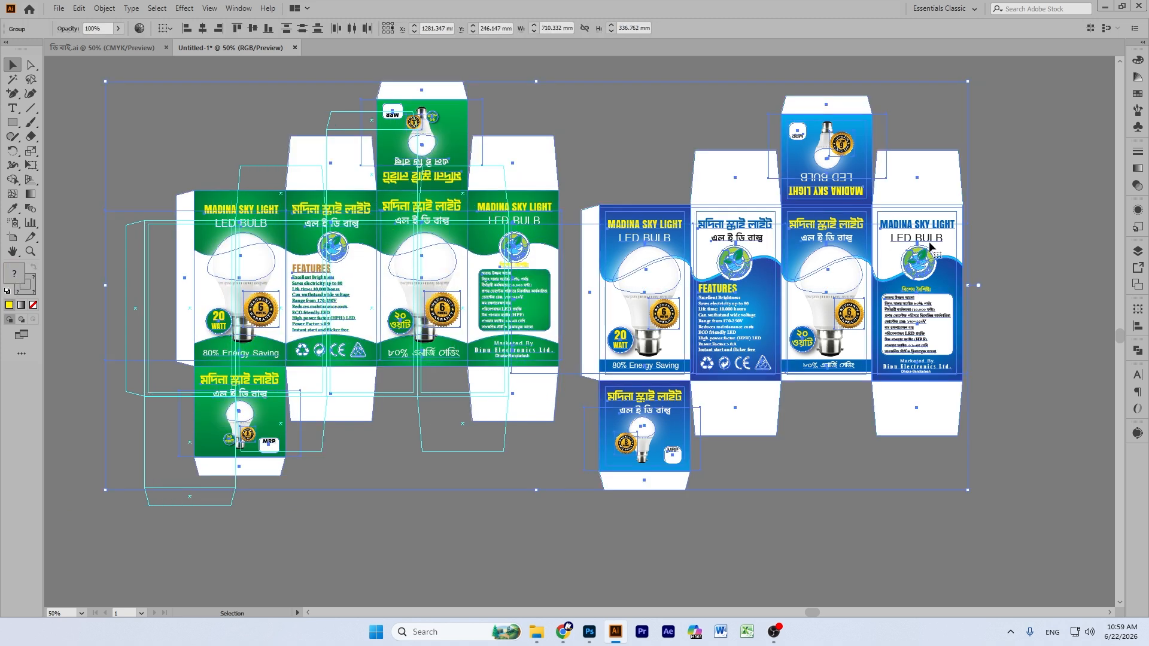
left_click(1005, 226)
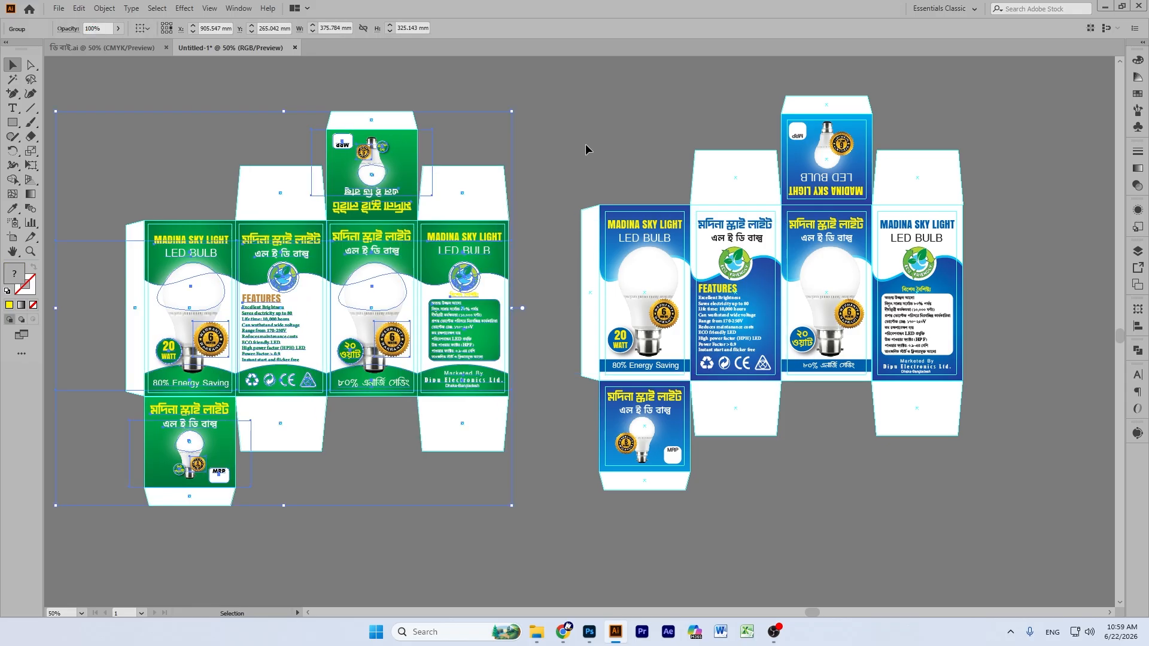
Step: Move the blue box design closer to the green one so both sit side by side, and deselect it
left_click_drag(844, 181, 811, 187)
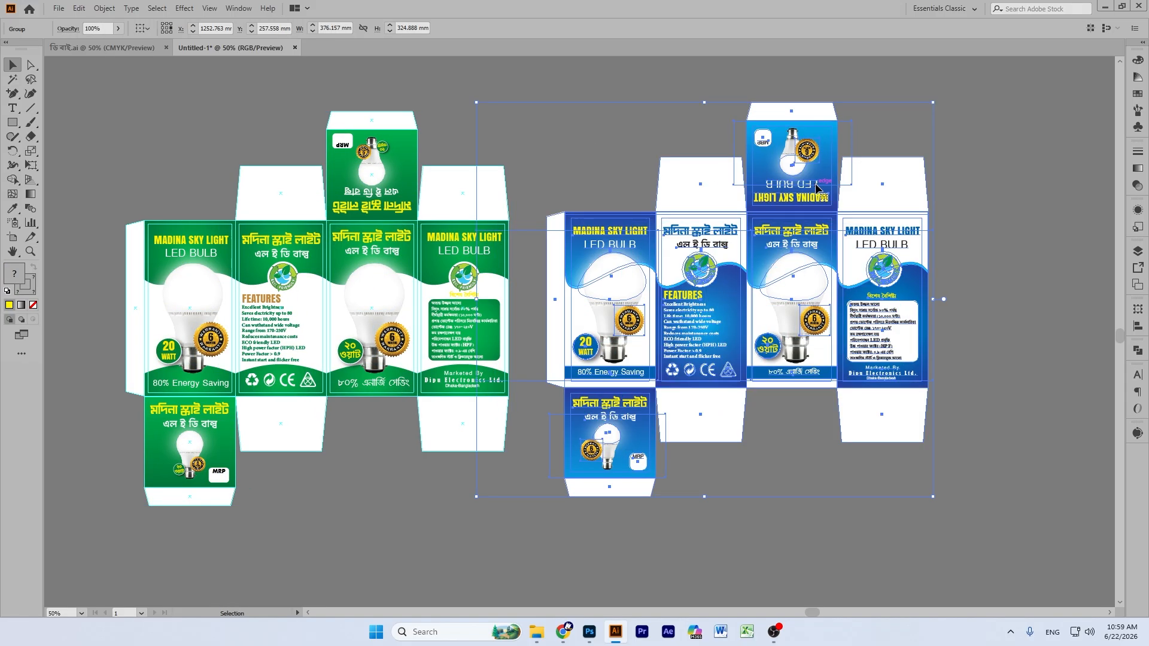
left_click(987, 192)
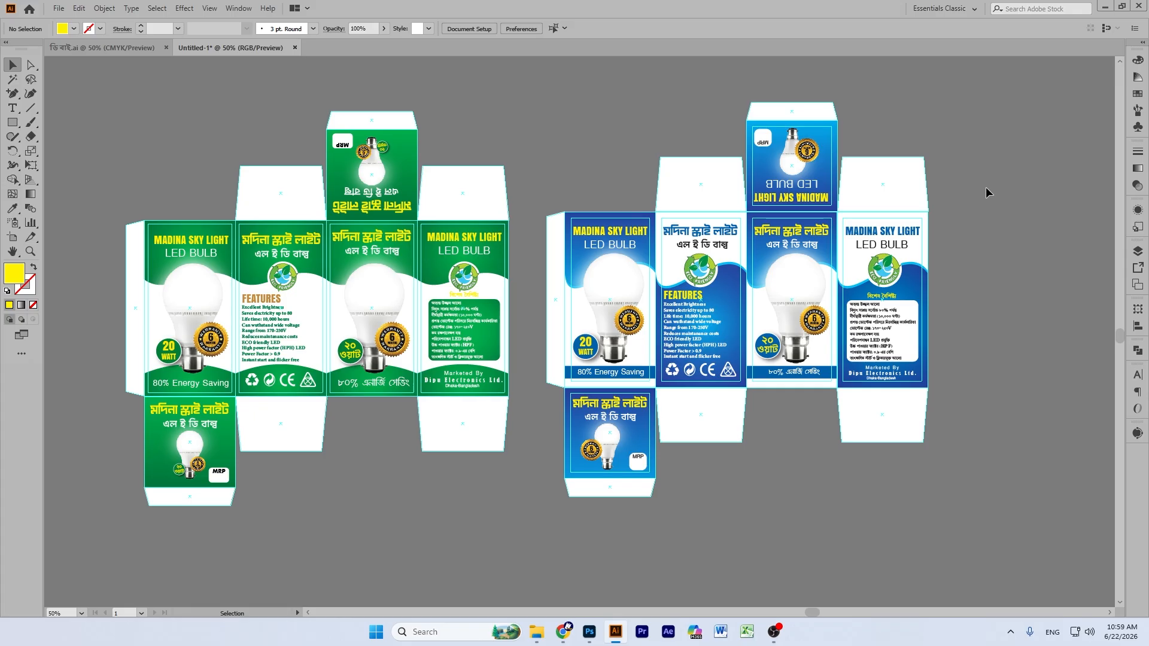
scroll(688, 186, "up", 3)
scroll(697, 200, "down", 3)
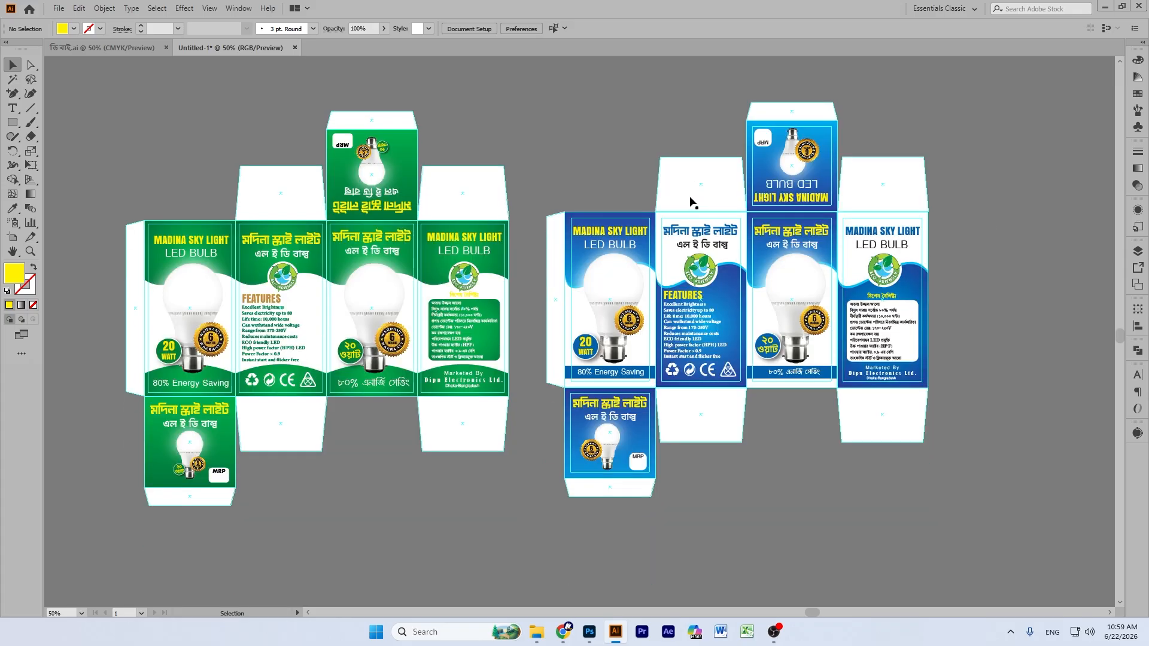